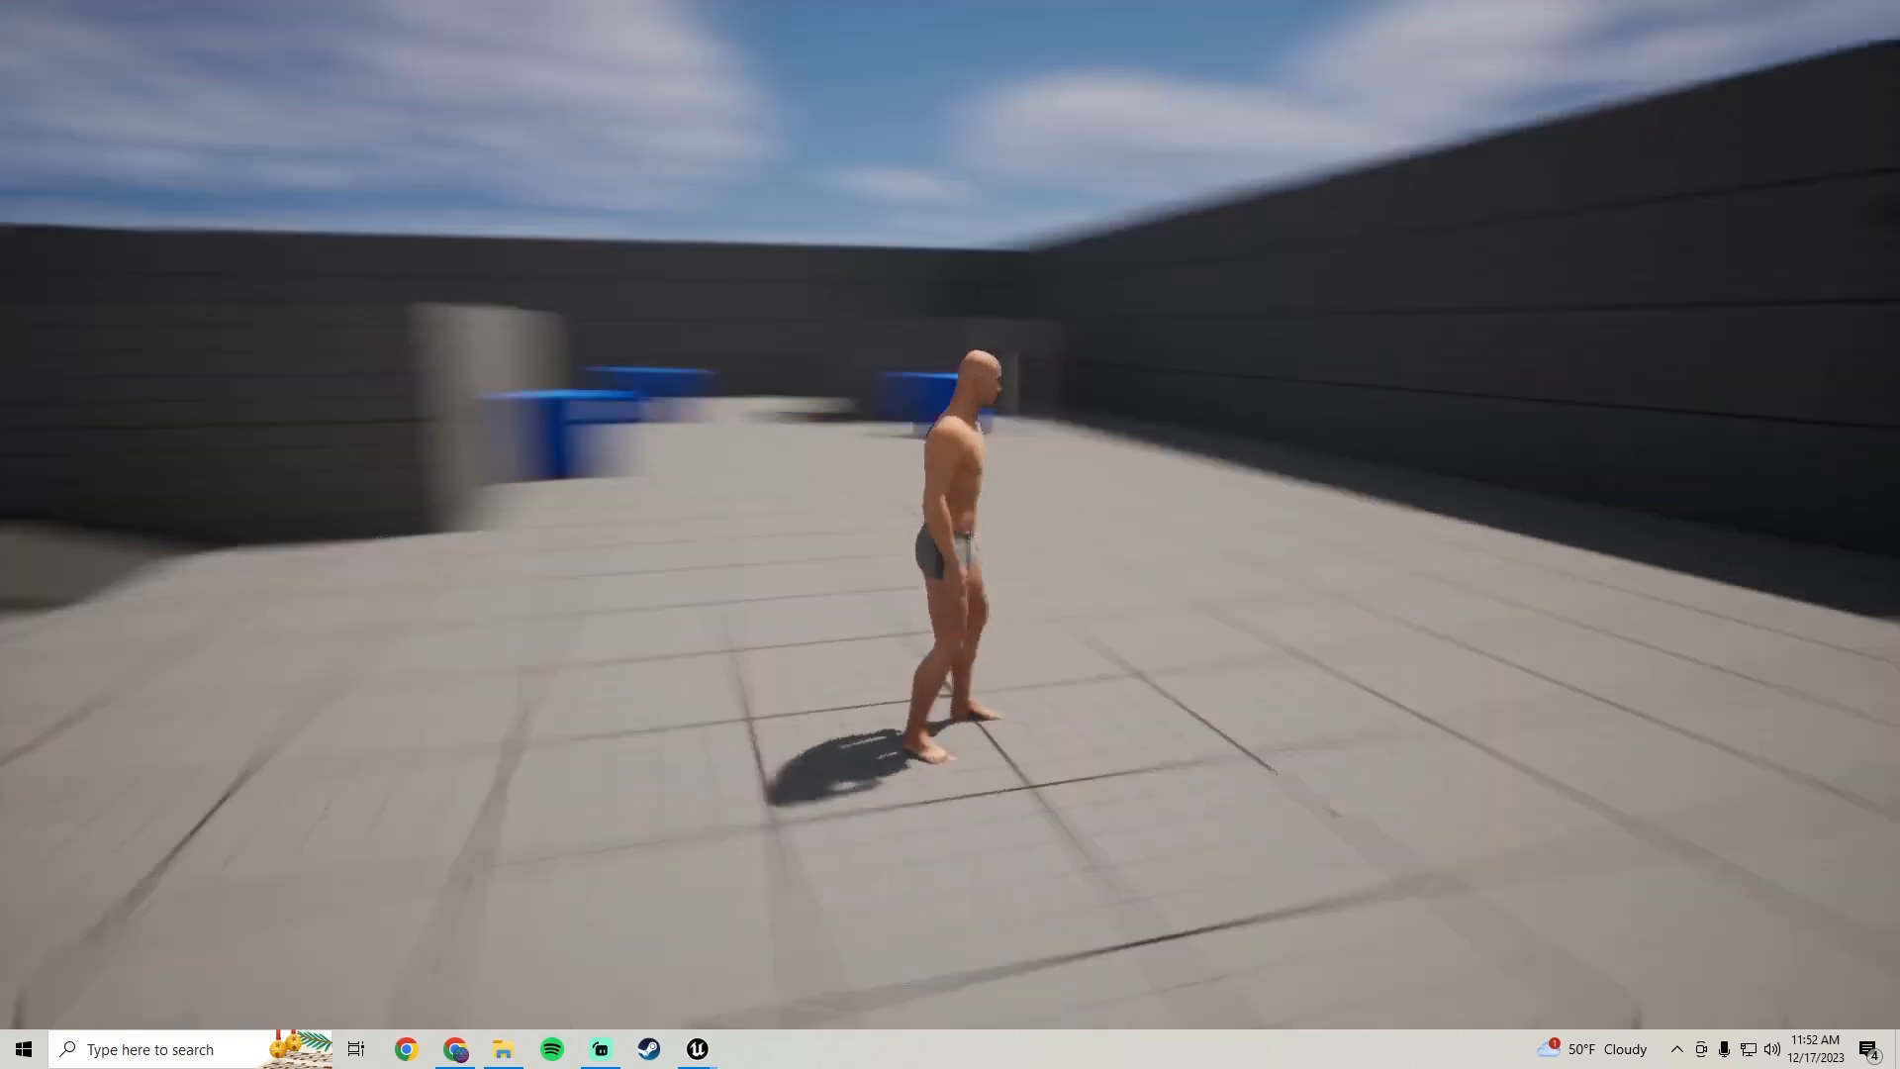
# Play-test the third-person character walking around the level and exit play mode
pyautogui.press('w')
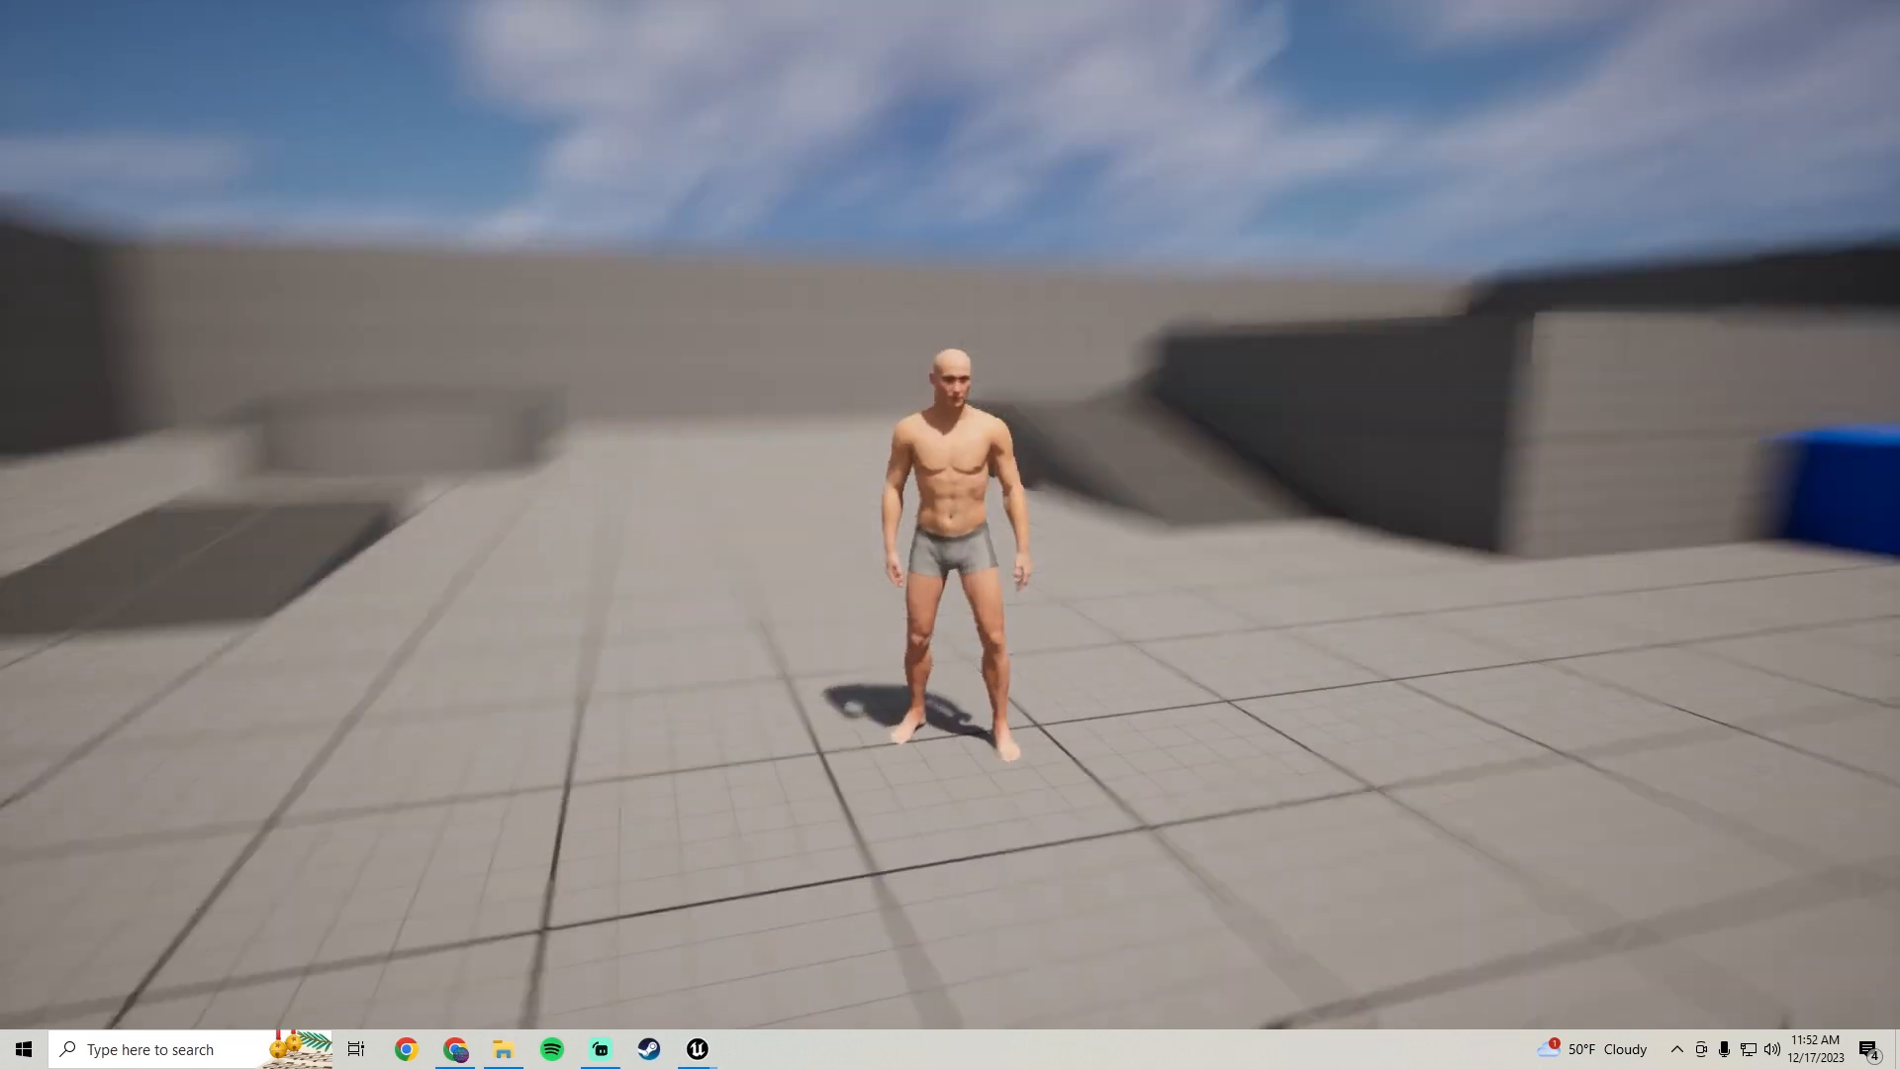
pyautogui.press('w')
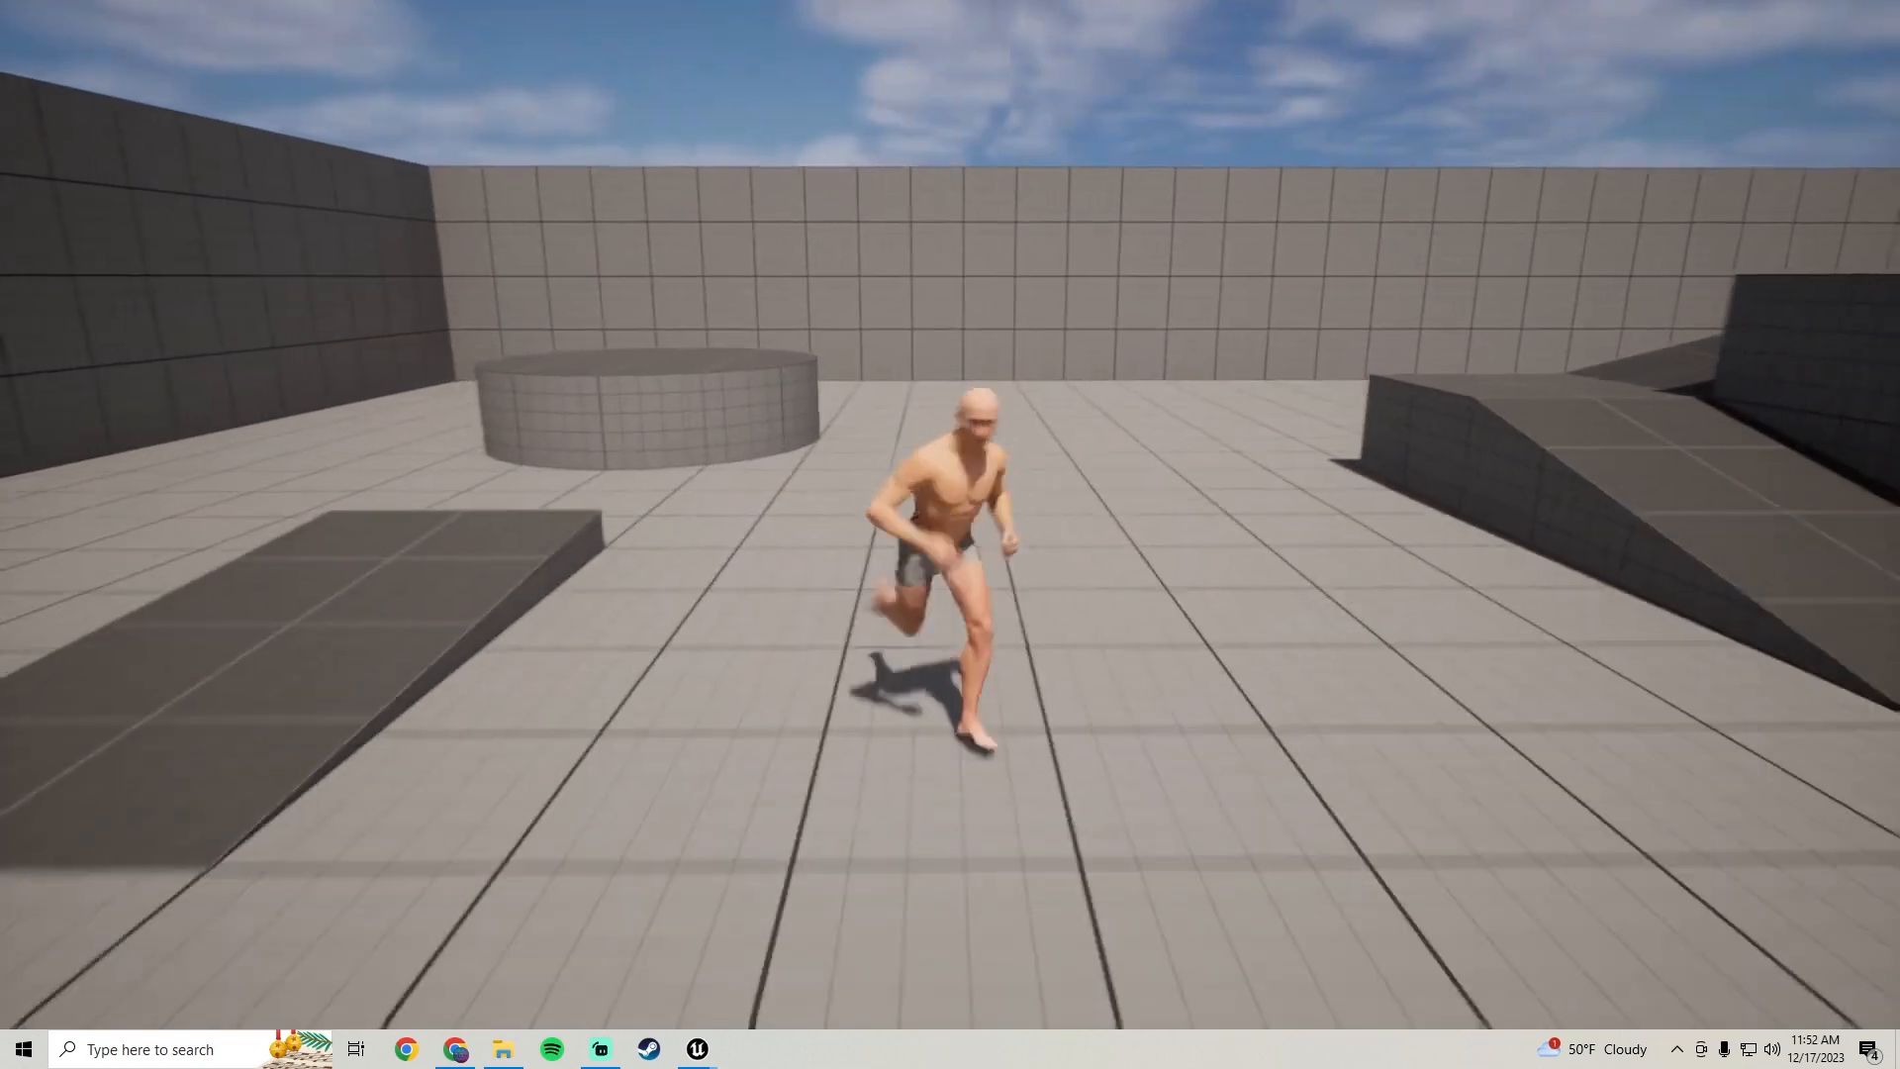
pyautogui.press('s')
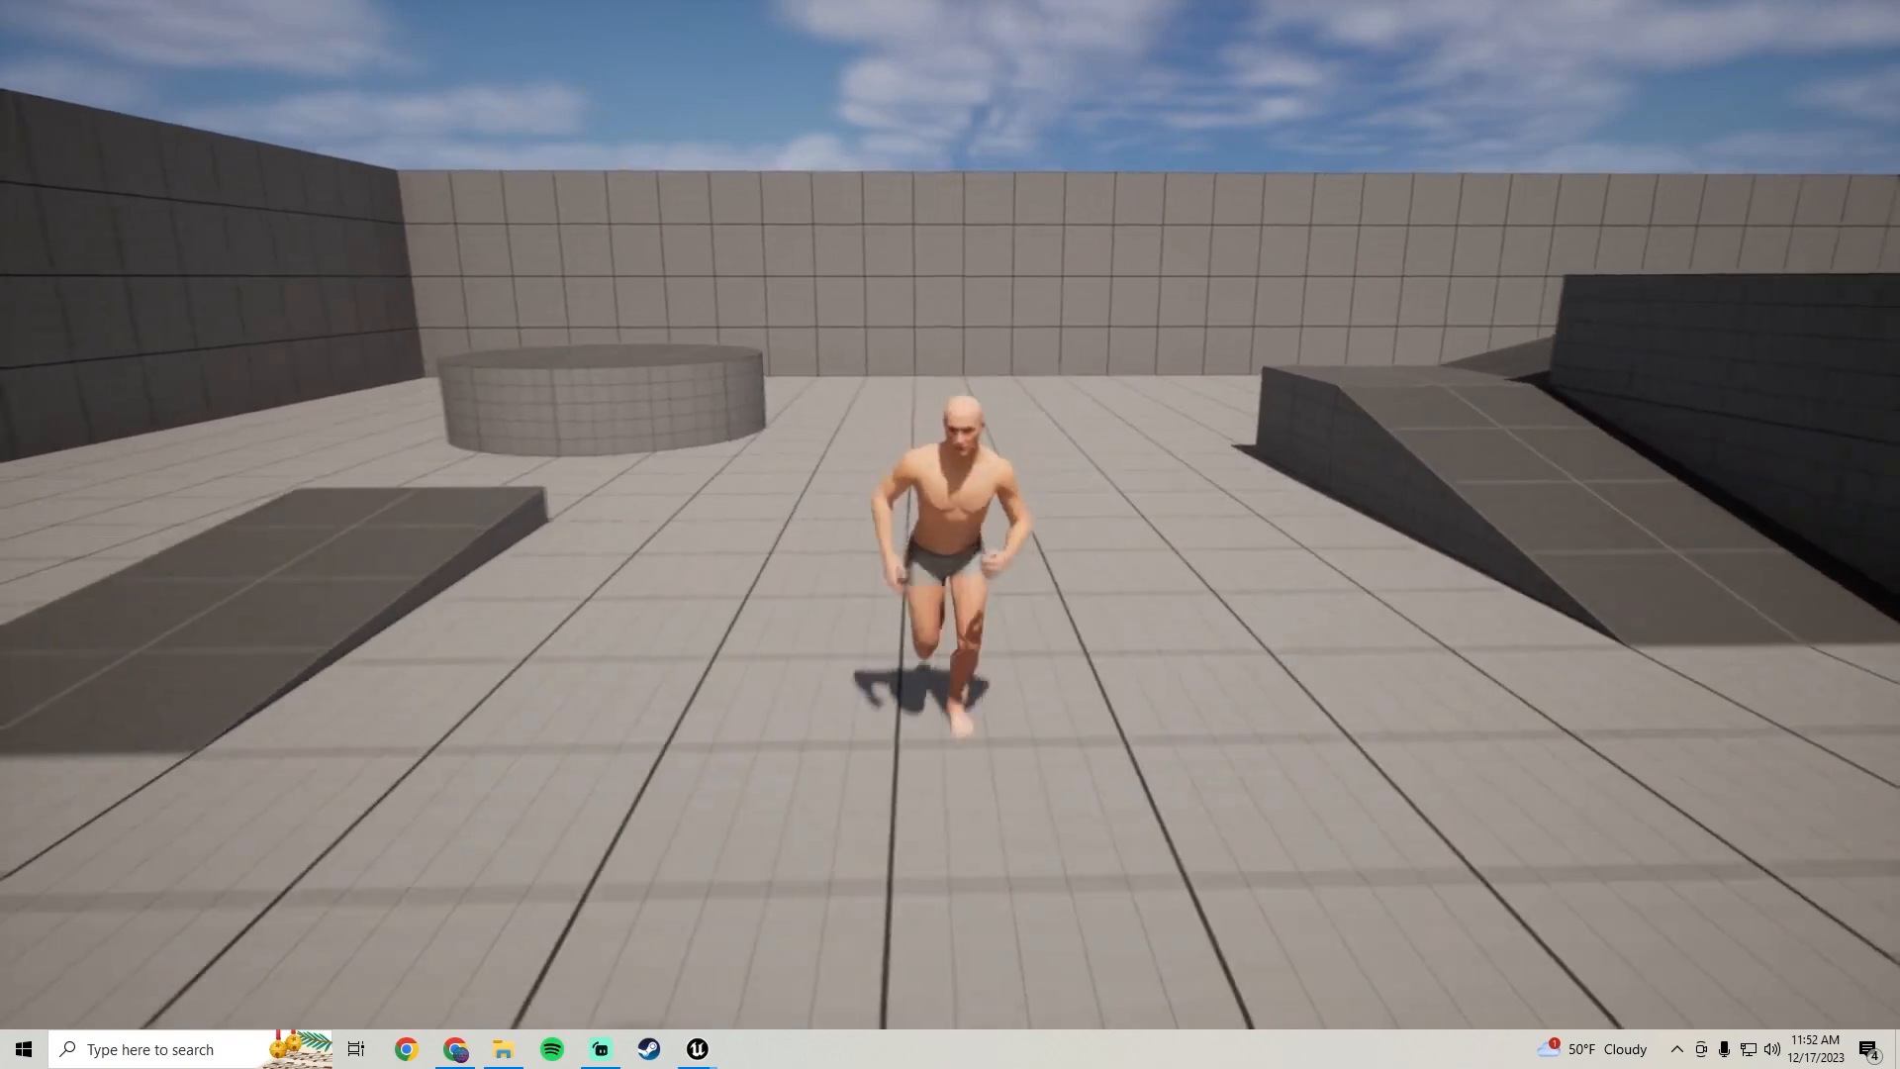
pyautogui.press('Escape')
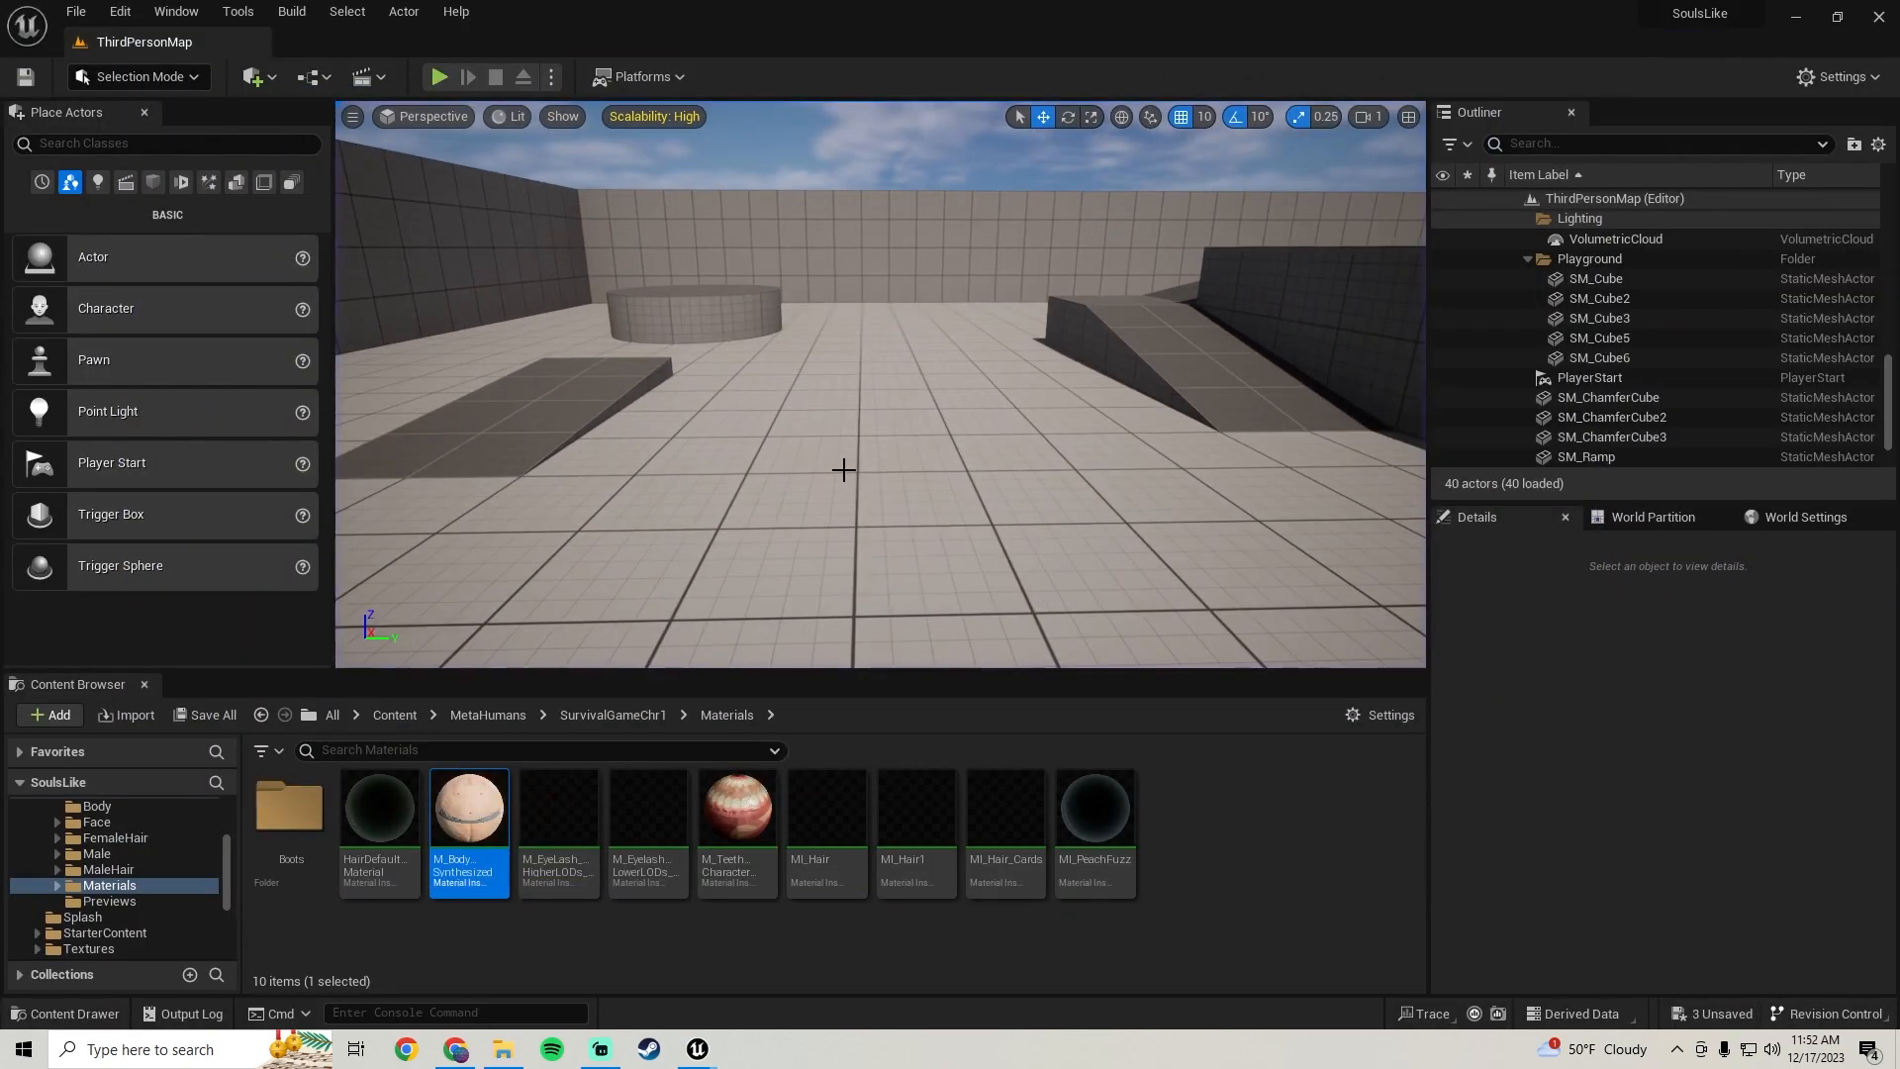
# Open the BP_ThirdPersonCharacter blueprint from the ThirdPerson Blueprints folder and maximize its editor window
pyautogui.scroll(5, 79, 862)
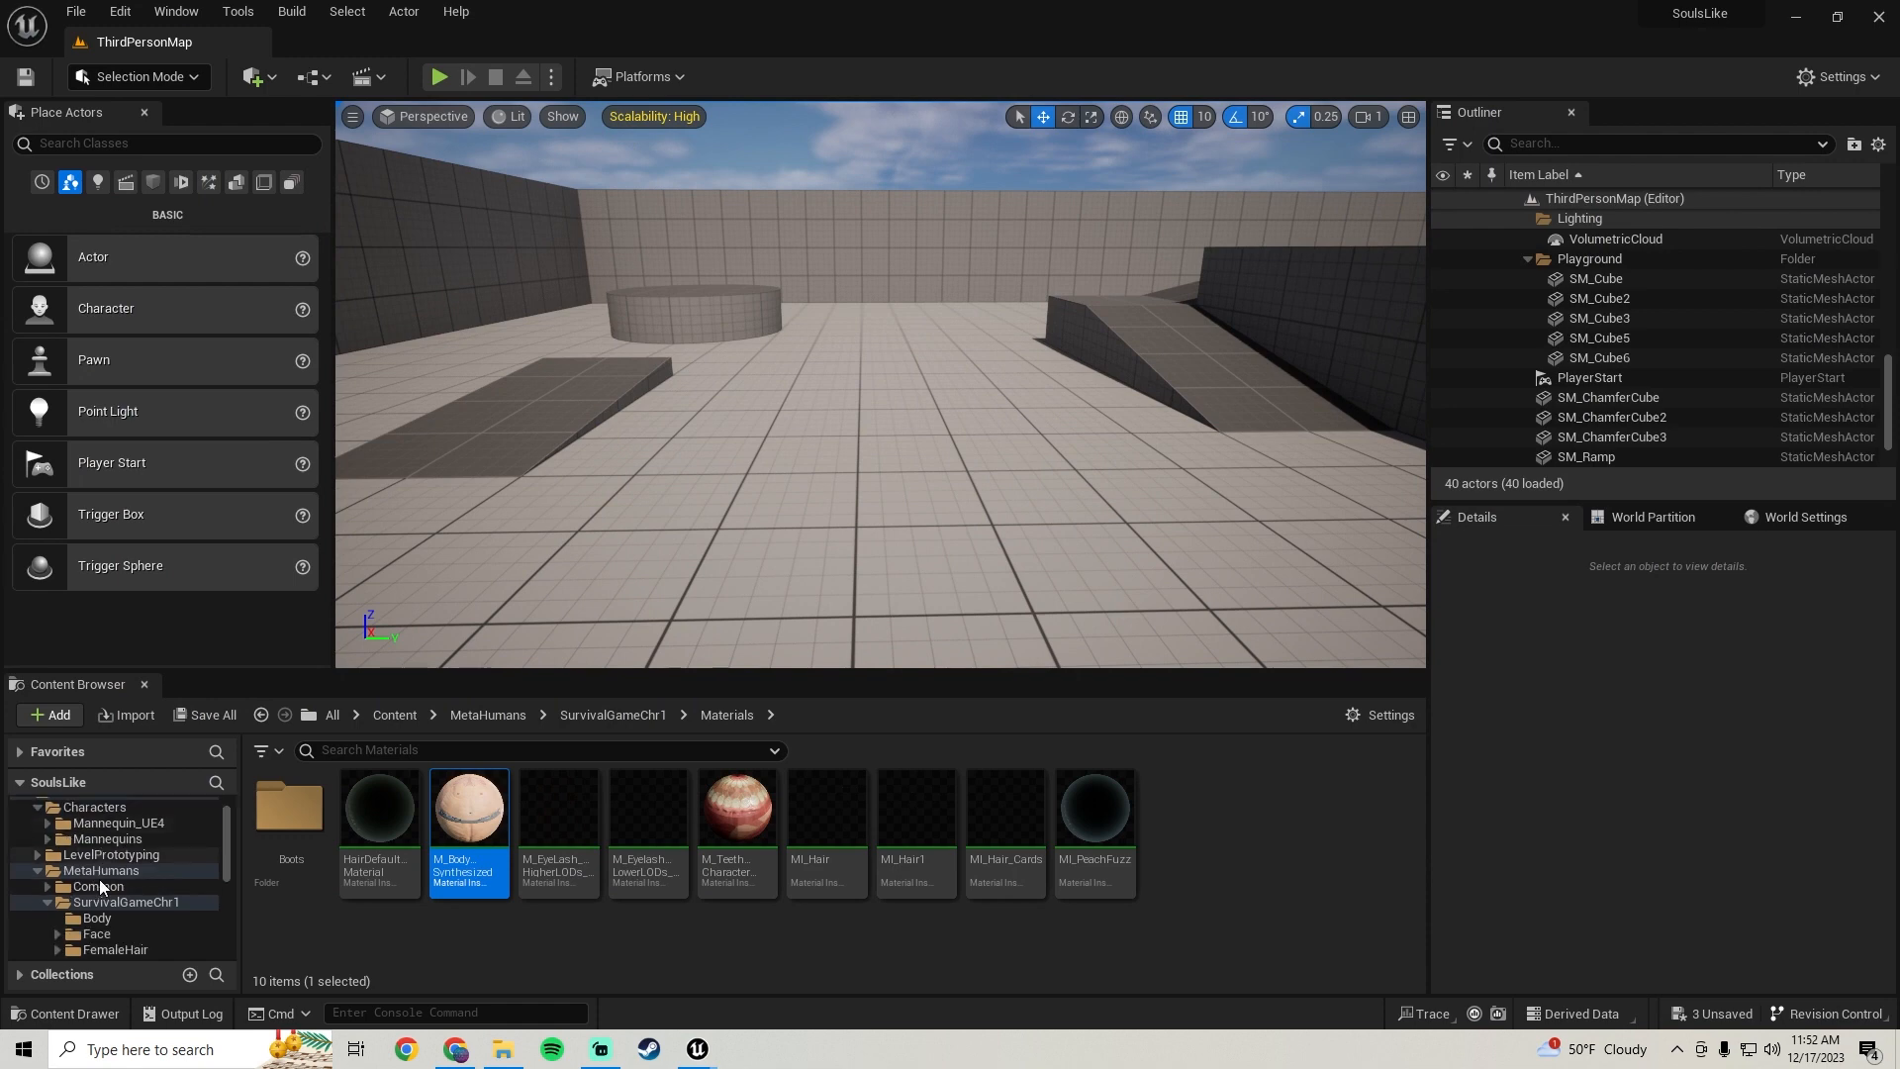
pyautogui.scroll(-5, 138, 896)
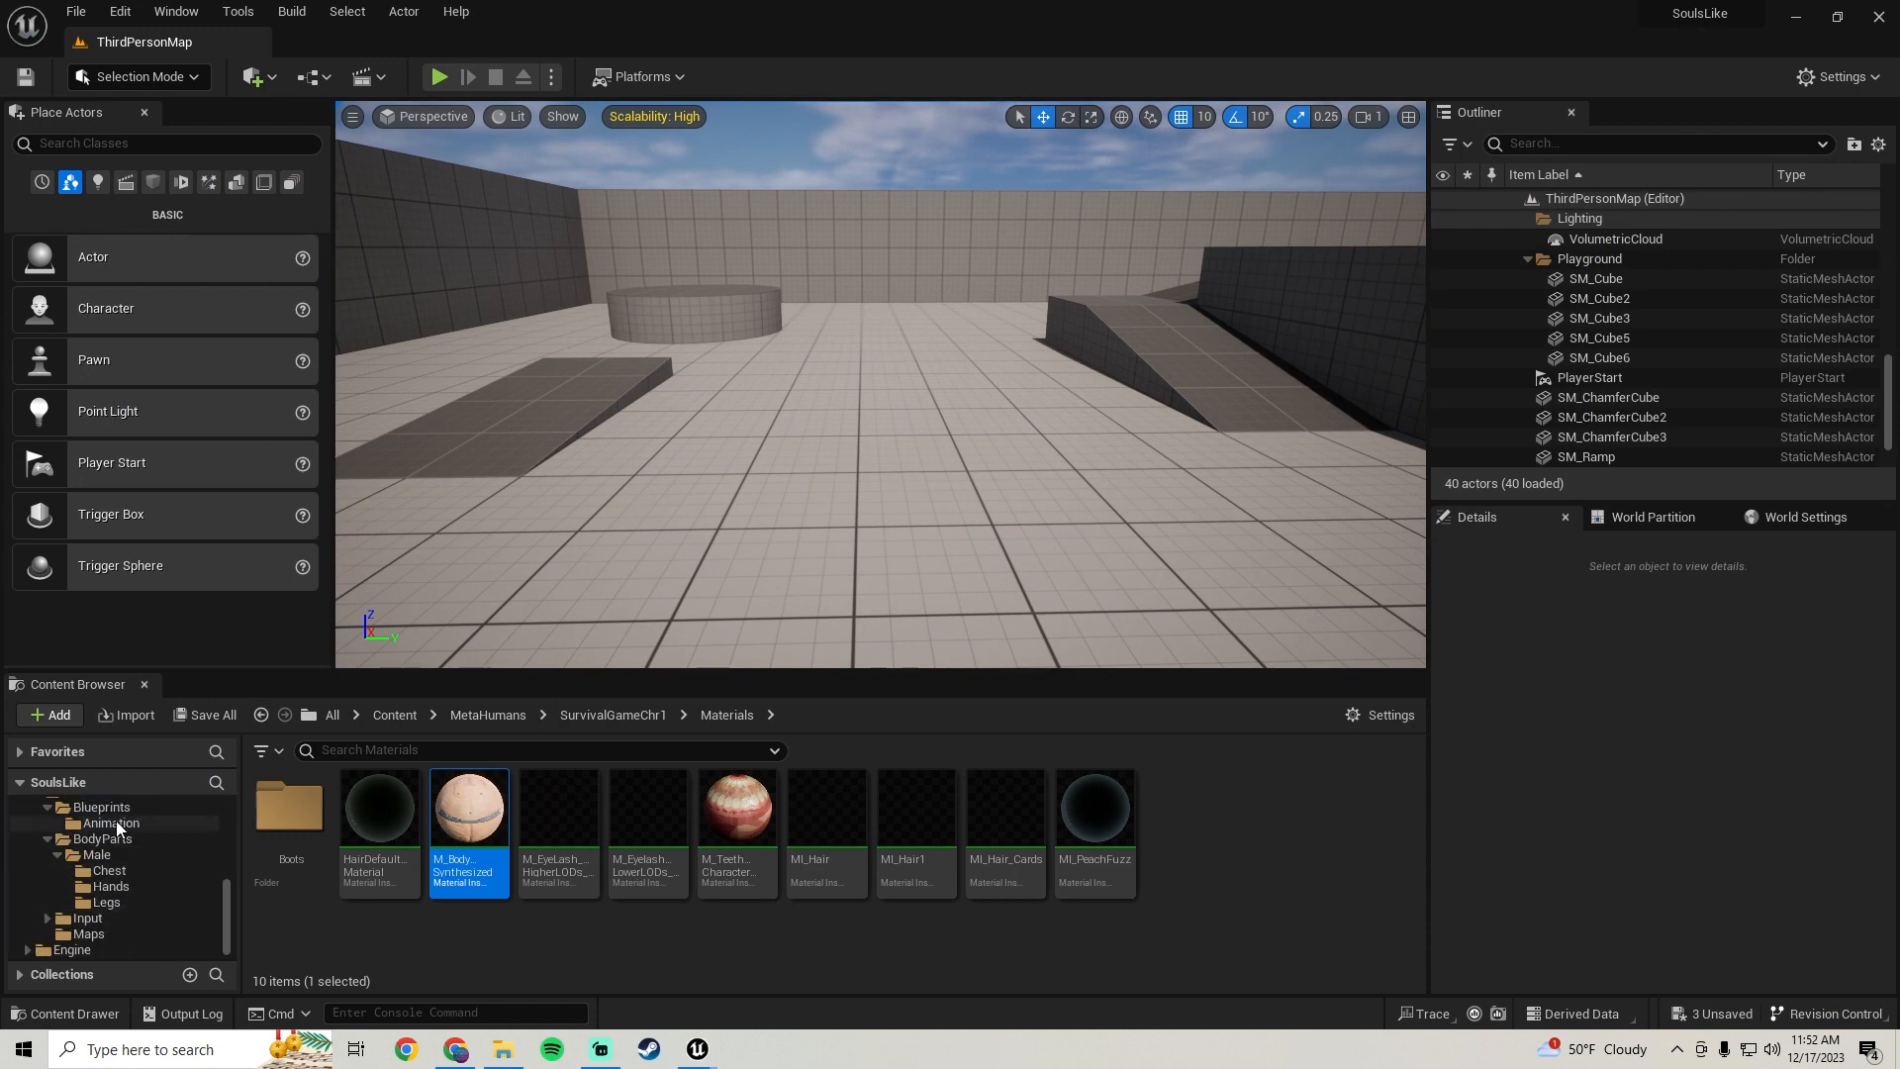
pyautogui.scroll(3, 104, 896)
pyautogui.click(115, 889)
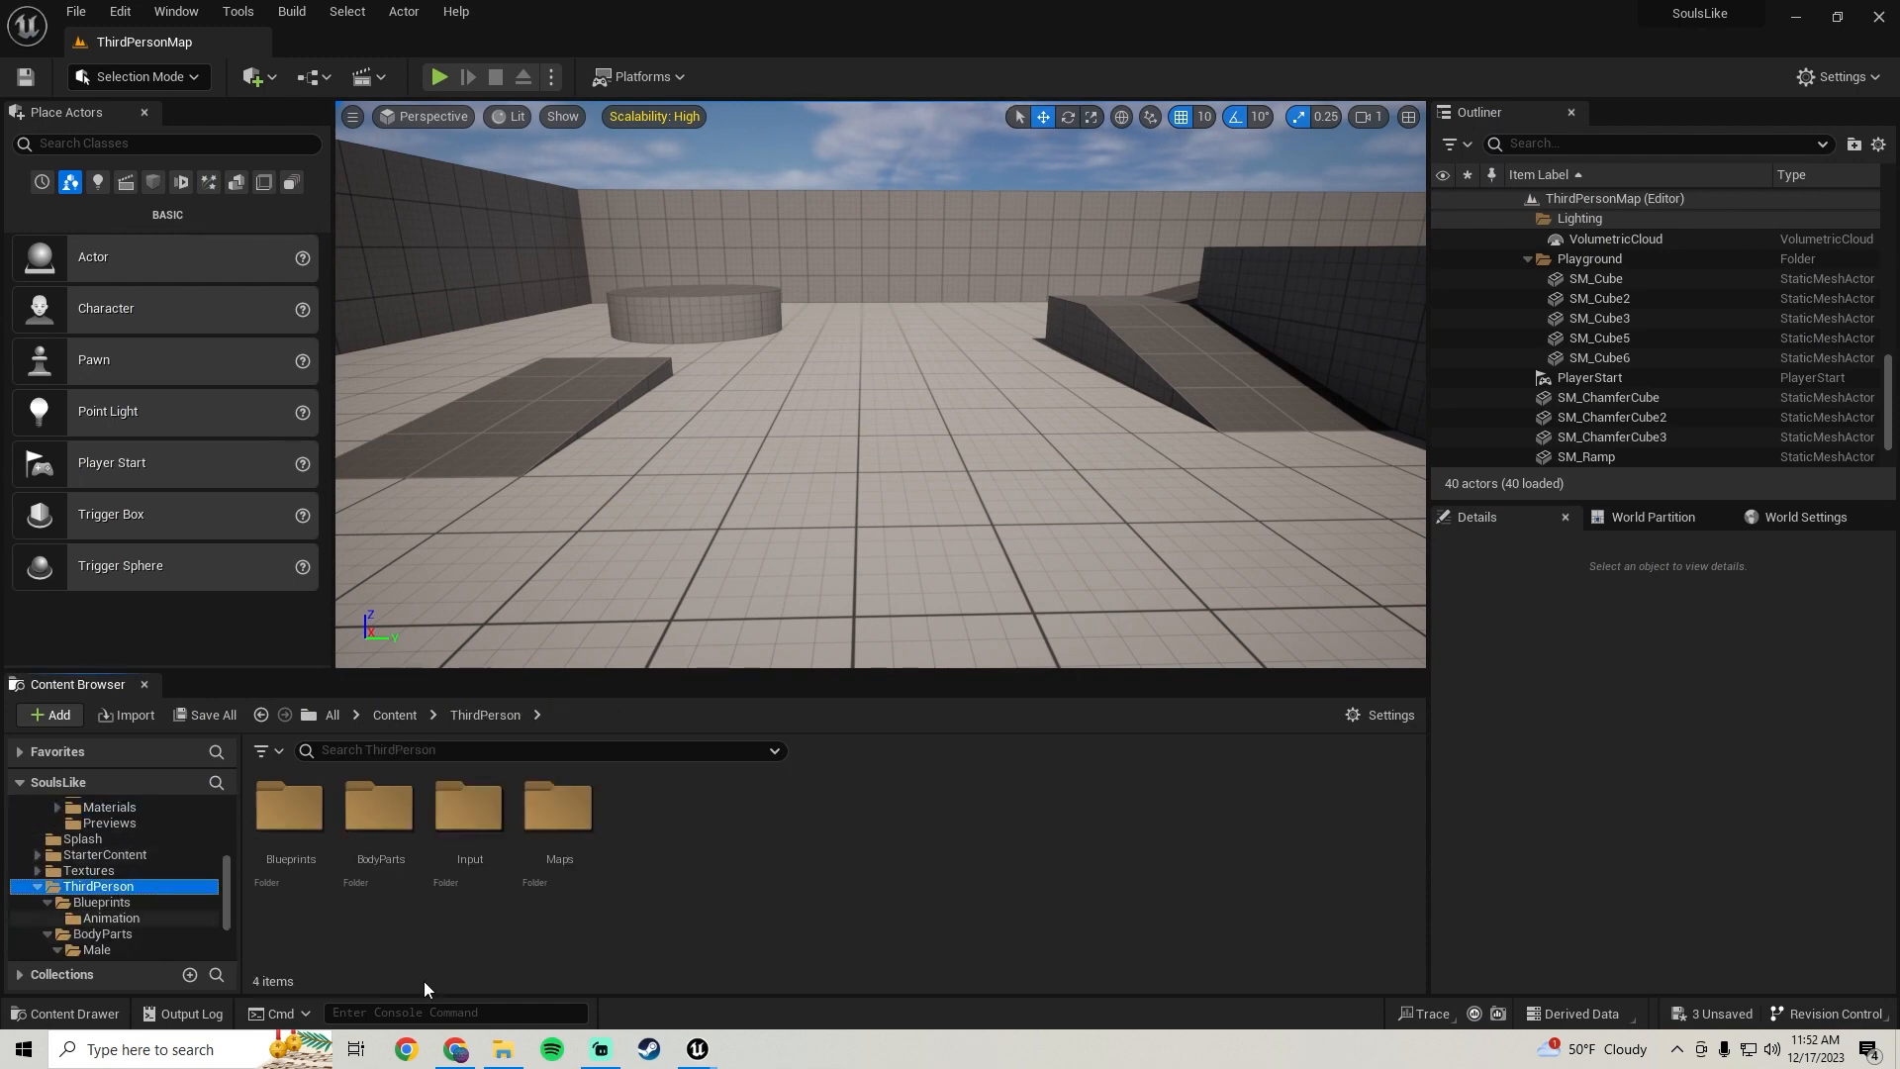
pyautogui.doubleClick(290, 807)
pyautogui.doubleClick(382, 880)
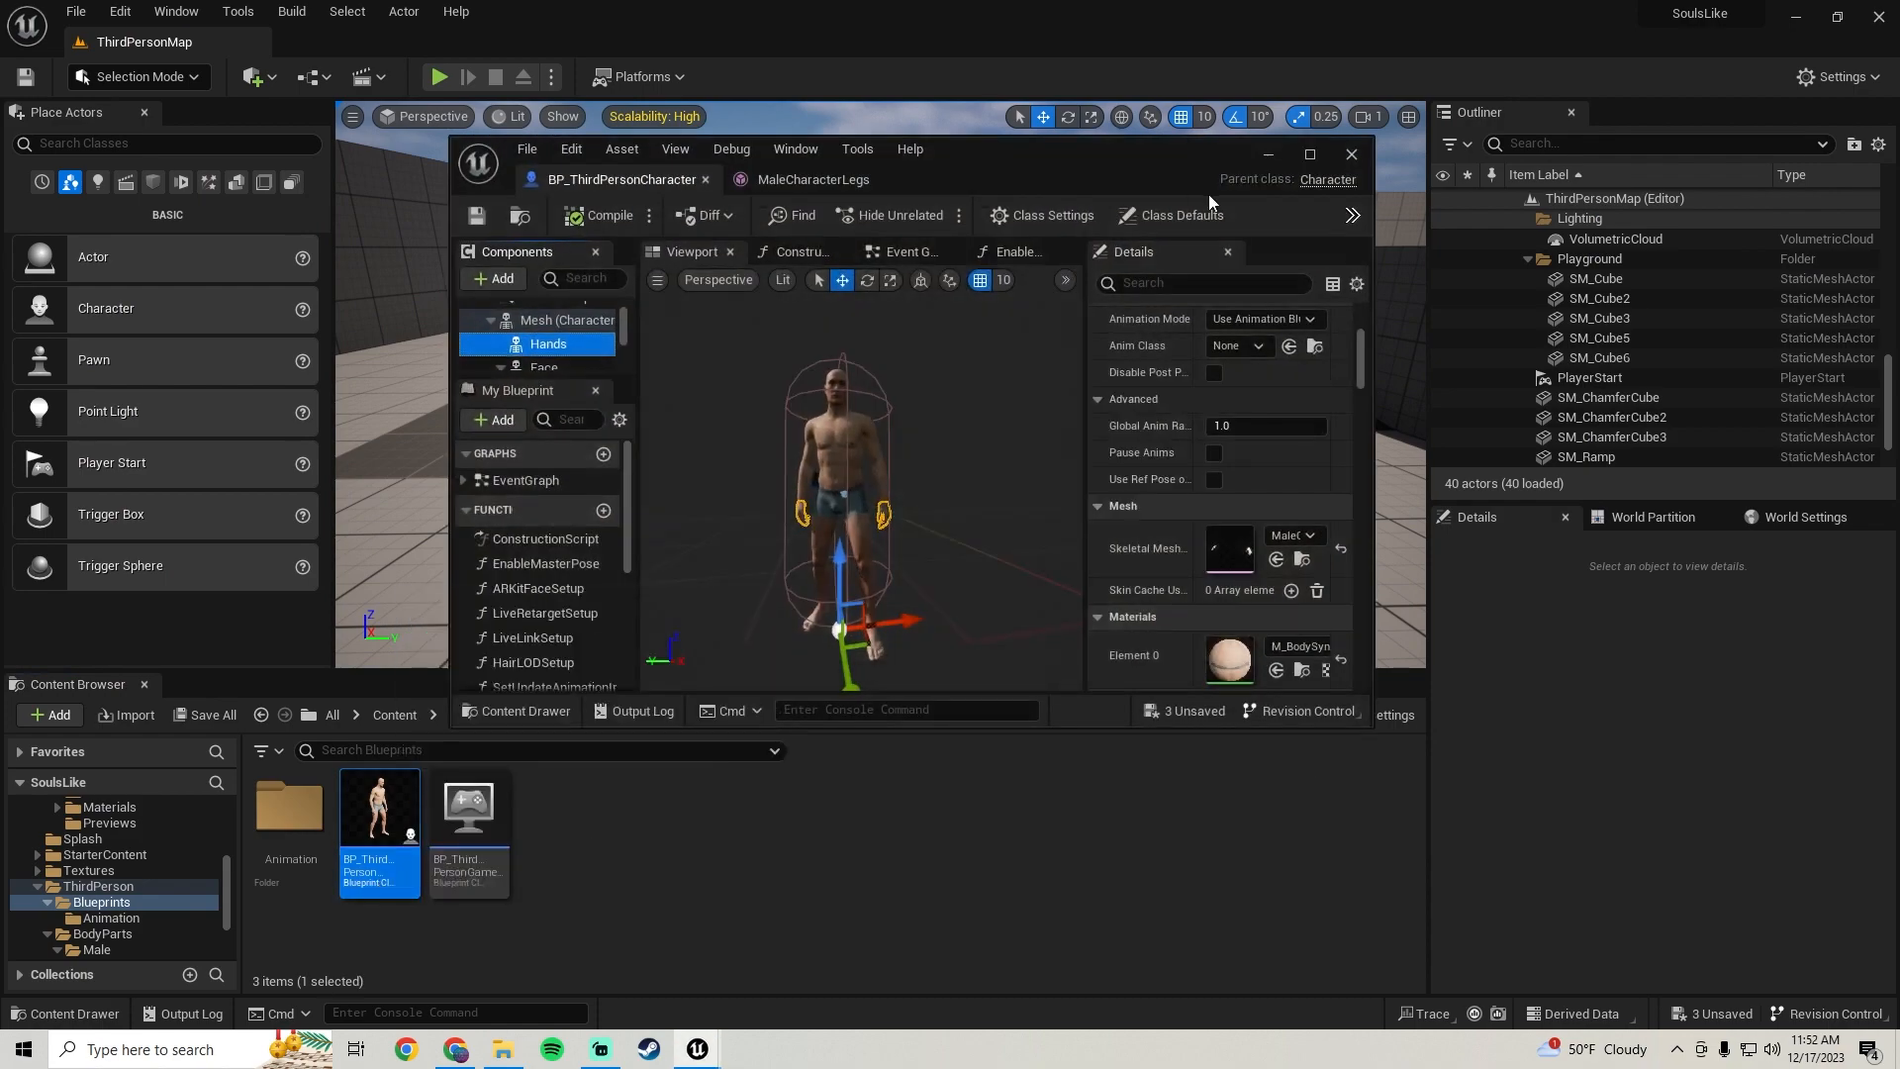
pyautogui.click(1312, 155)
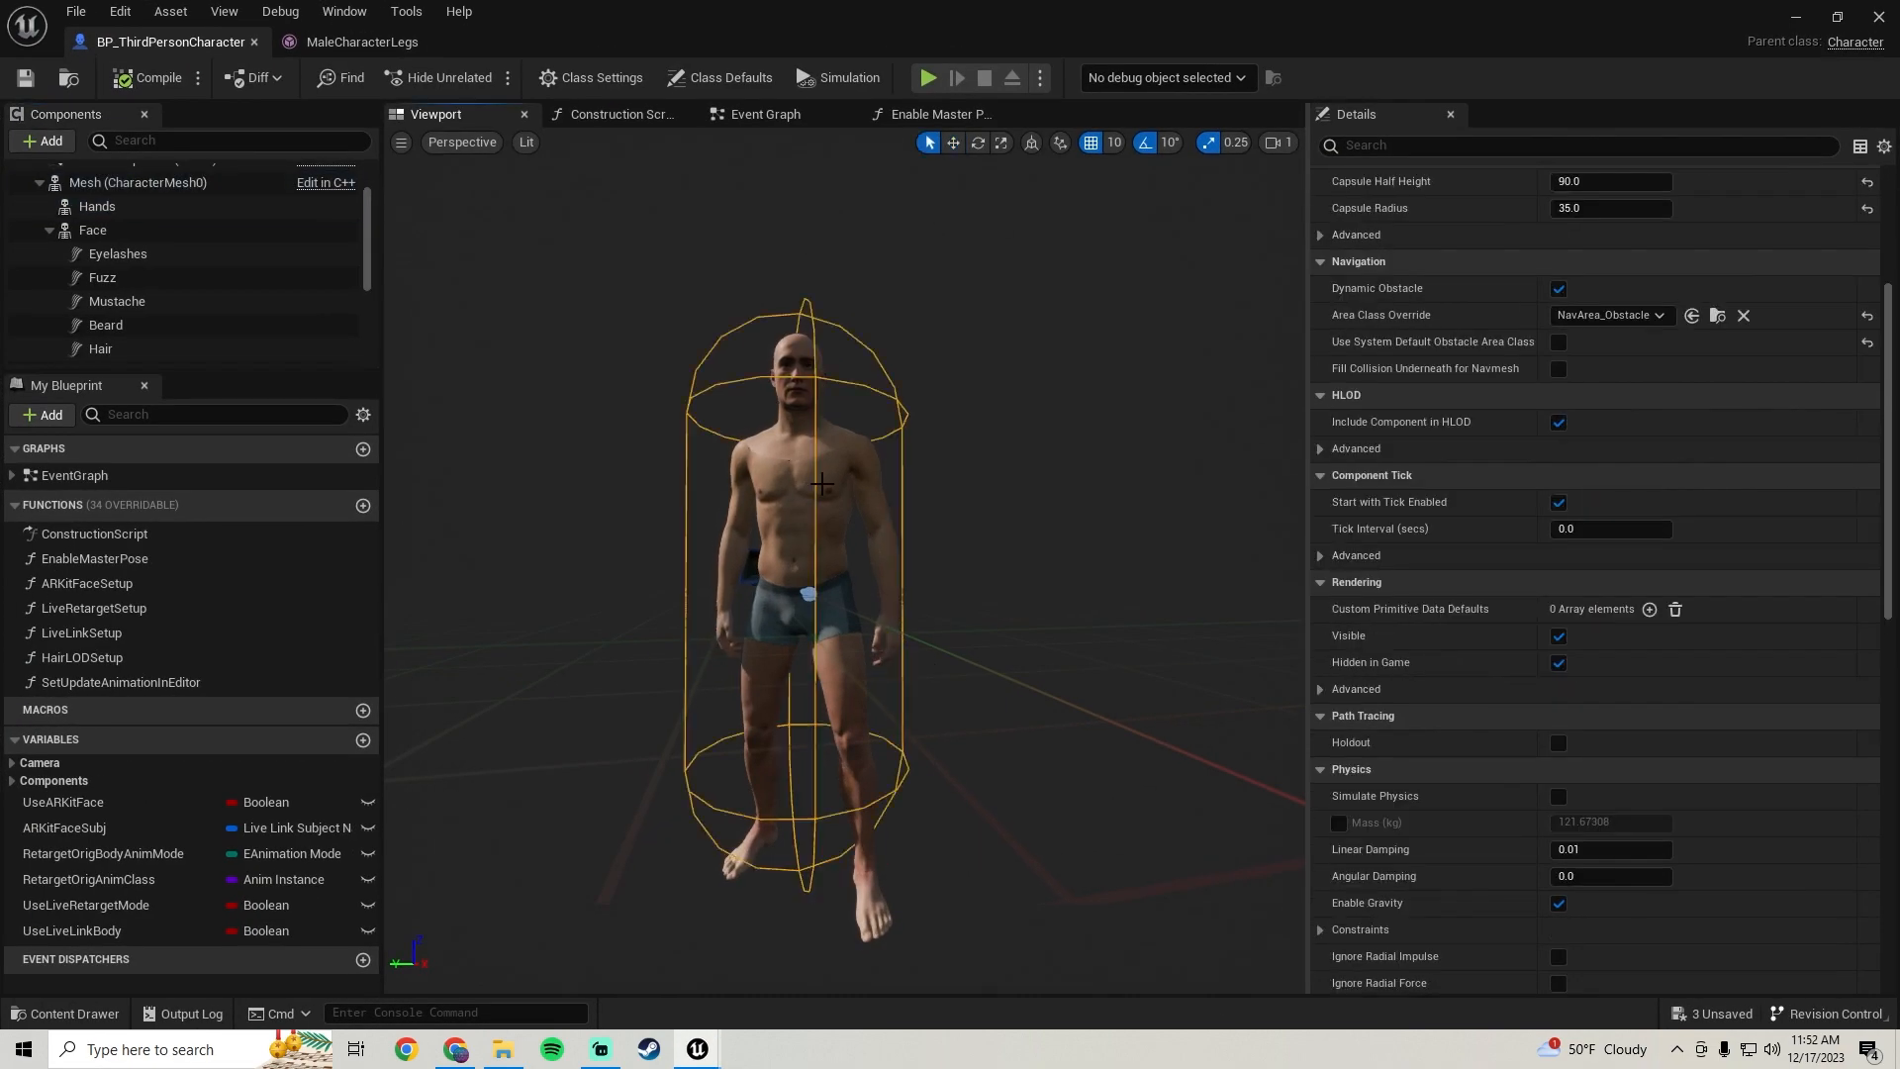
# Inspect the character's face, legs and chest mesh components in the blueprint viewport, then close the blueprint editor
pyautogui.moveTo(860, 554)
pyautogui.mouseDown(button='right')
pyautogui.moveTo(839, 592)
pyautogui.moveTo(891, 604)
pyautogui.moveTo(894, 564)
pyautogui.mouseUp(button='right')
pyautogui.click(833, 485)
pyautogui.click(882, 617)
pyautogui.click(898, 589)
pyautogui.click(796, 423)
pyautogui.moveTo(796, 423); pyautogui.dragTo(821, 475, button='right')
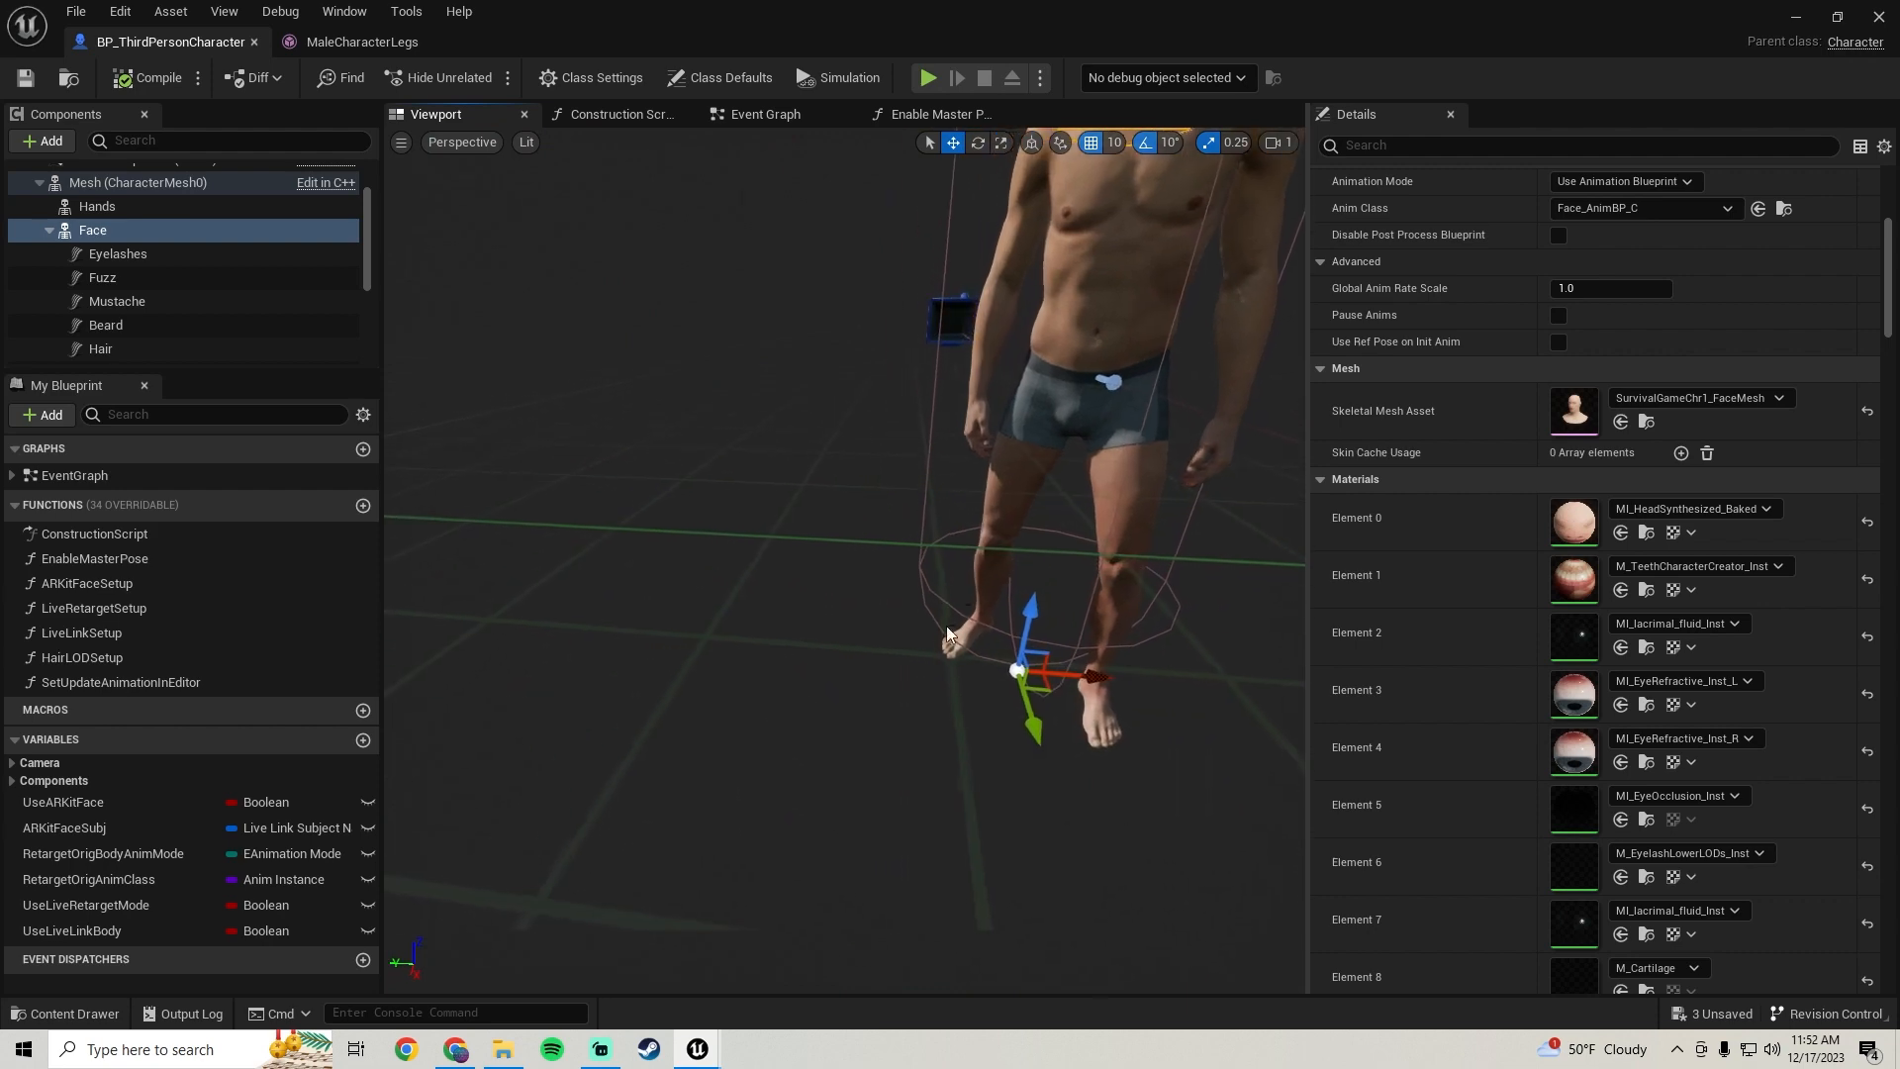
pyautogui.click(1106, 504)
pyautogui.moveTo(1107, 504); pyautogui.dragTo(1138, 486, button='right')
pyautogui.moveTo(959, 619)
pyautogui.mouseDown(button='right')
pyautogui.moveTo(998, 628)
pyautogui.moveTo(959, 619)
pyautogui.mouseUp(button='right')
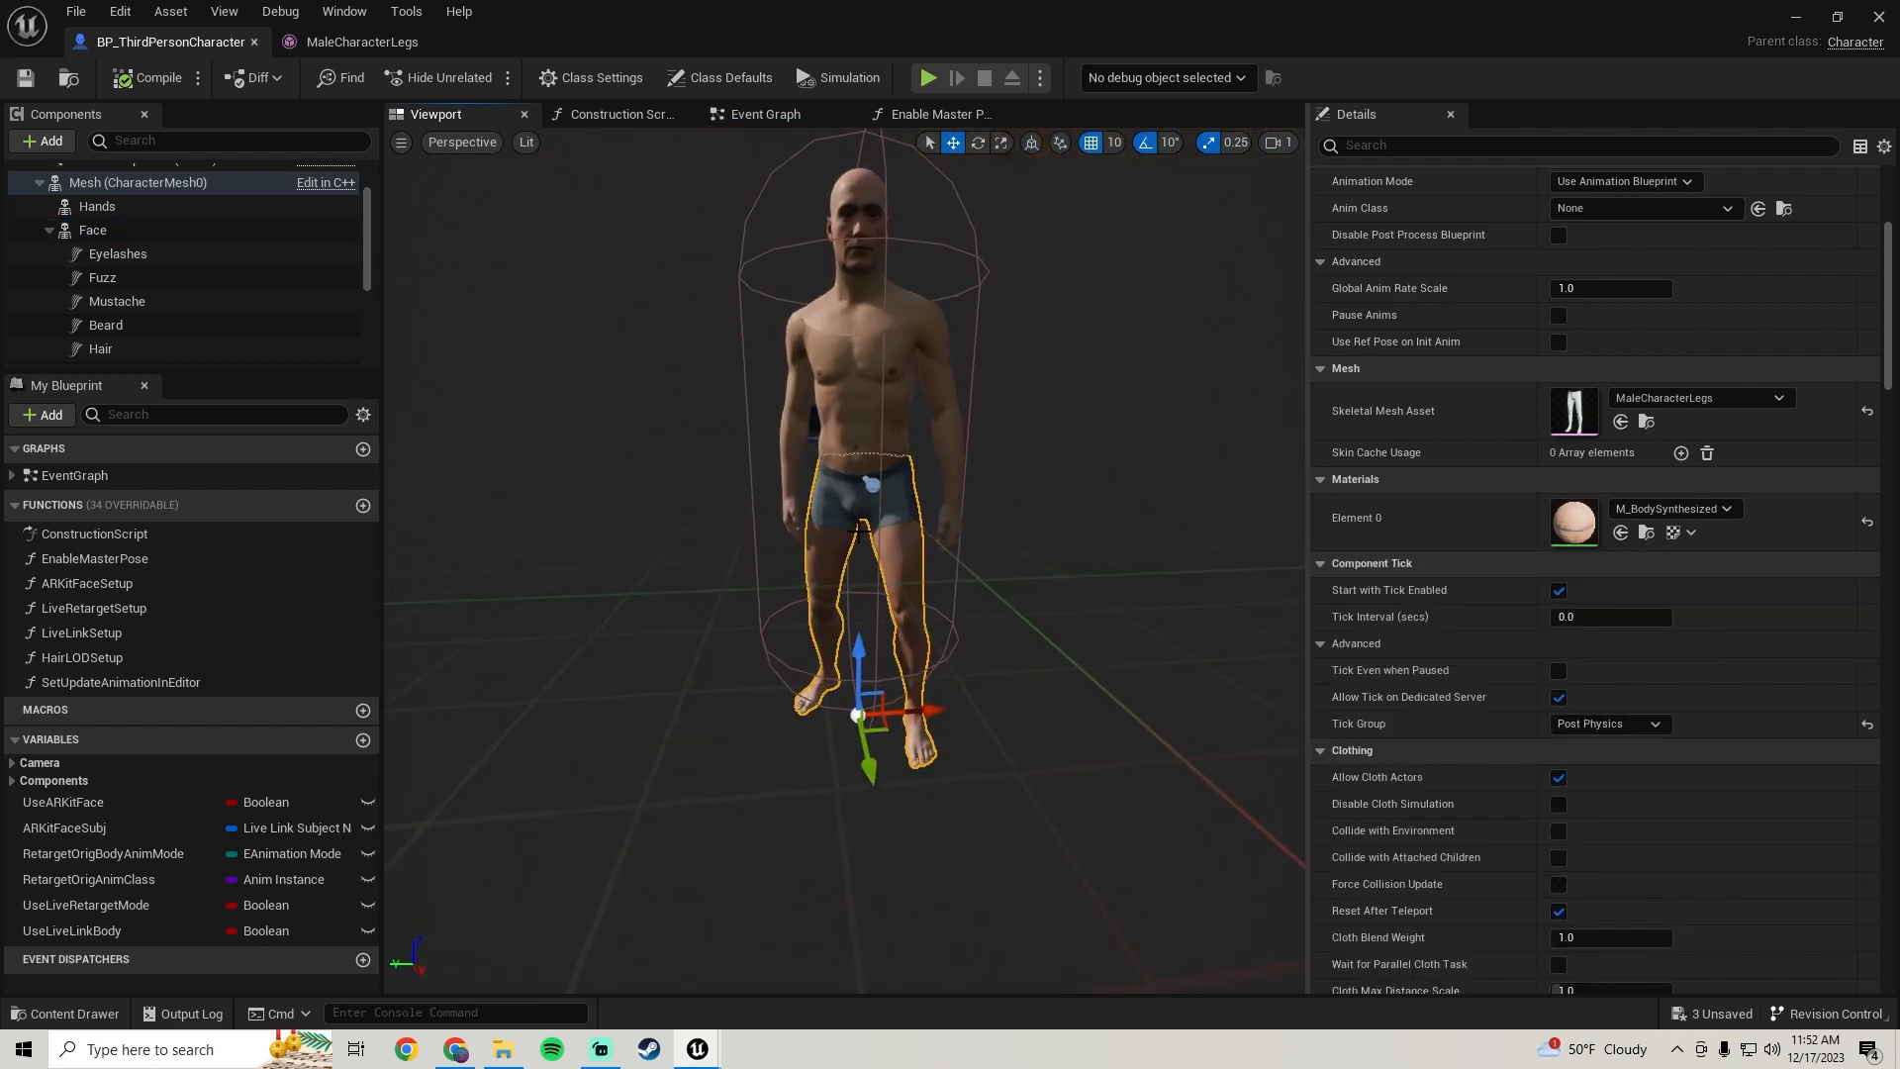
pyautogui.moveTo(499, 261); pyautogui.dragTo(846, 564, button='right')
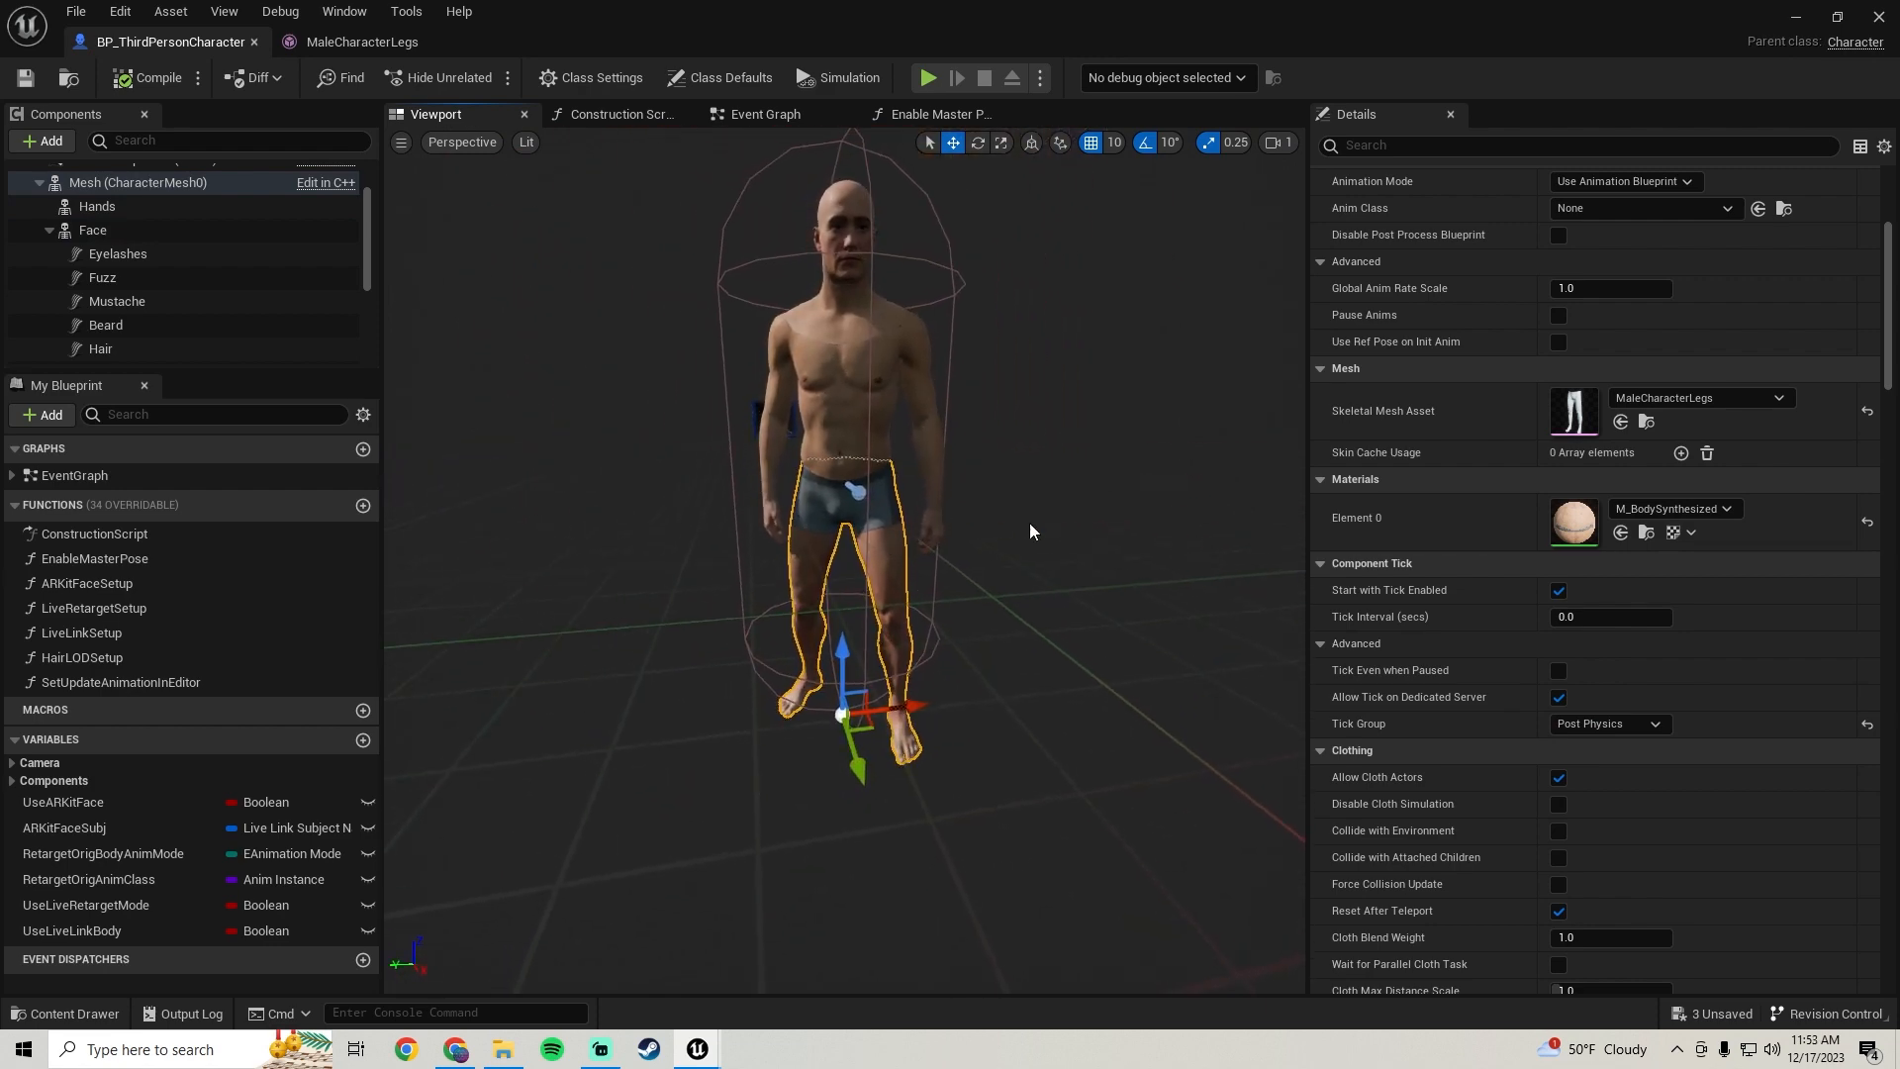
pyautogui.click(932, 488)
pyautogui.click(870, 420)
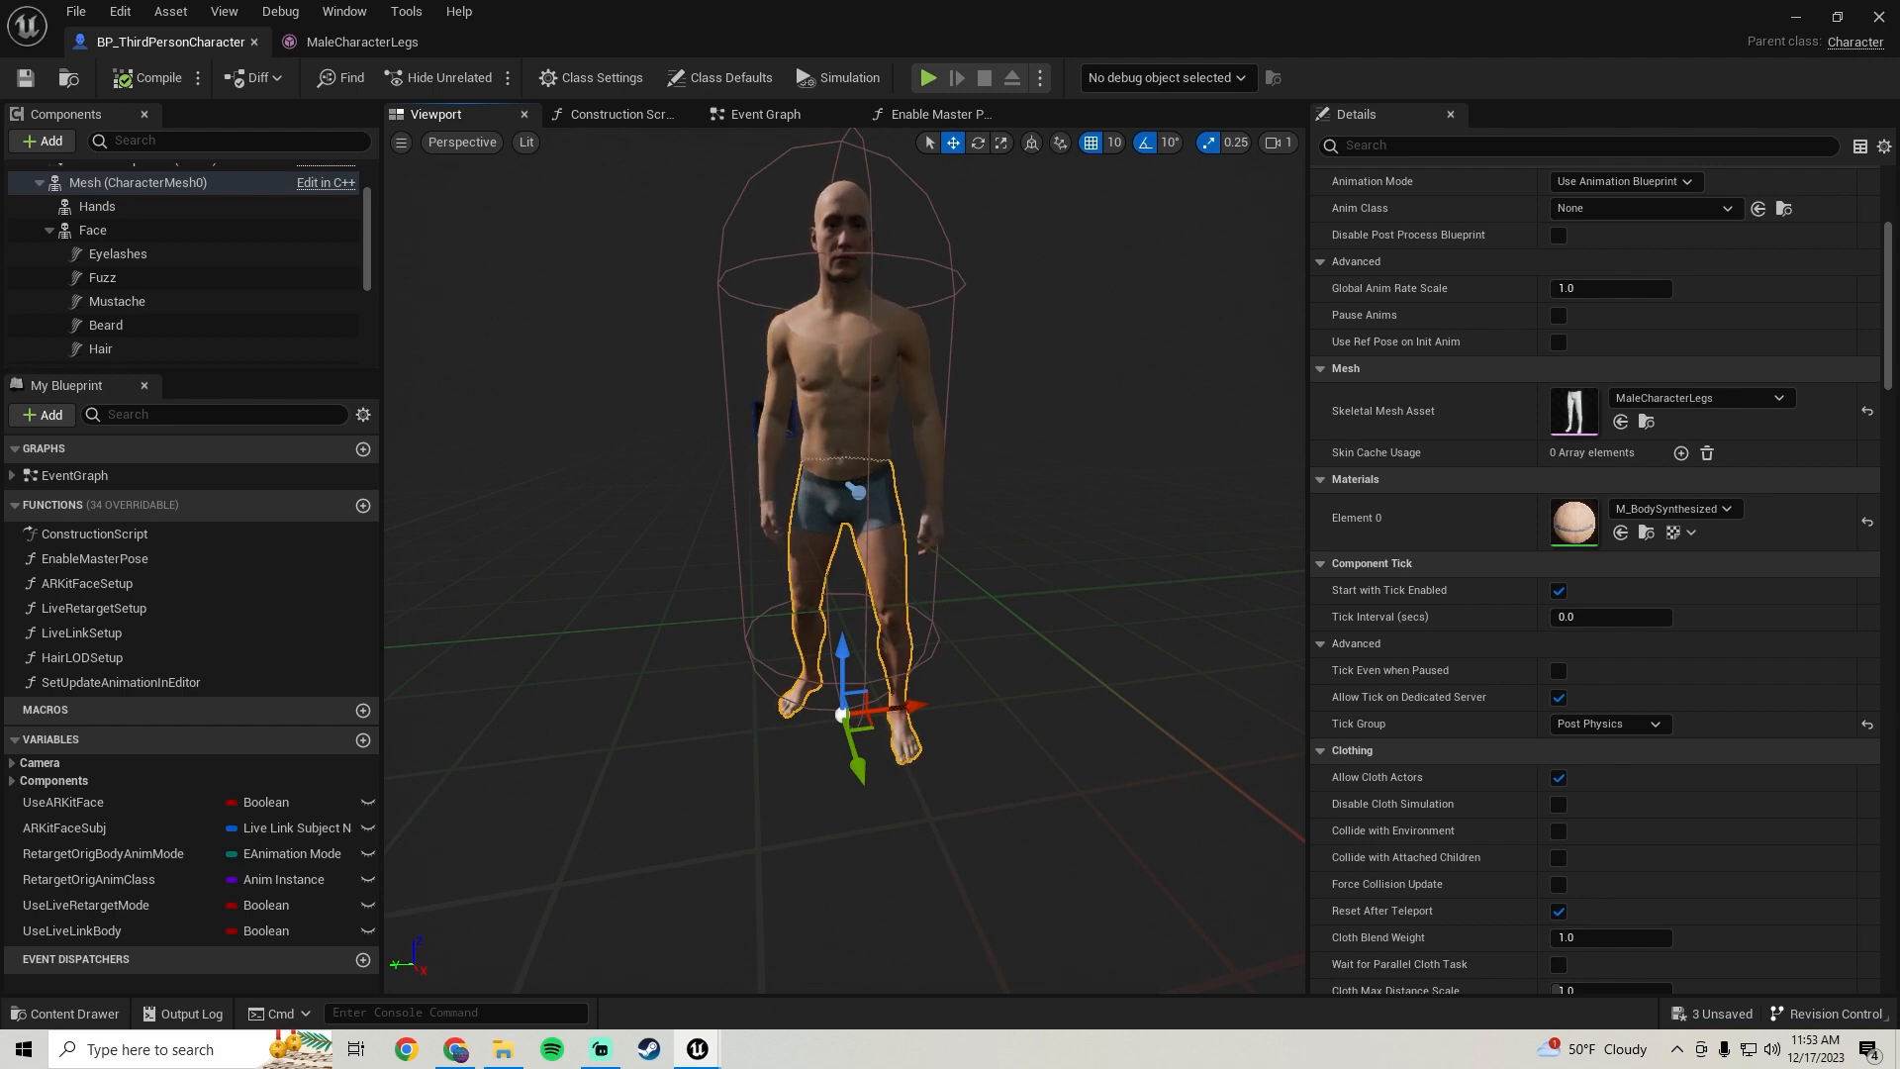
pyautogui.click(773, 525)
pyautogui.click(807, 529)
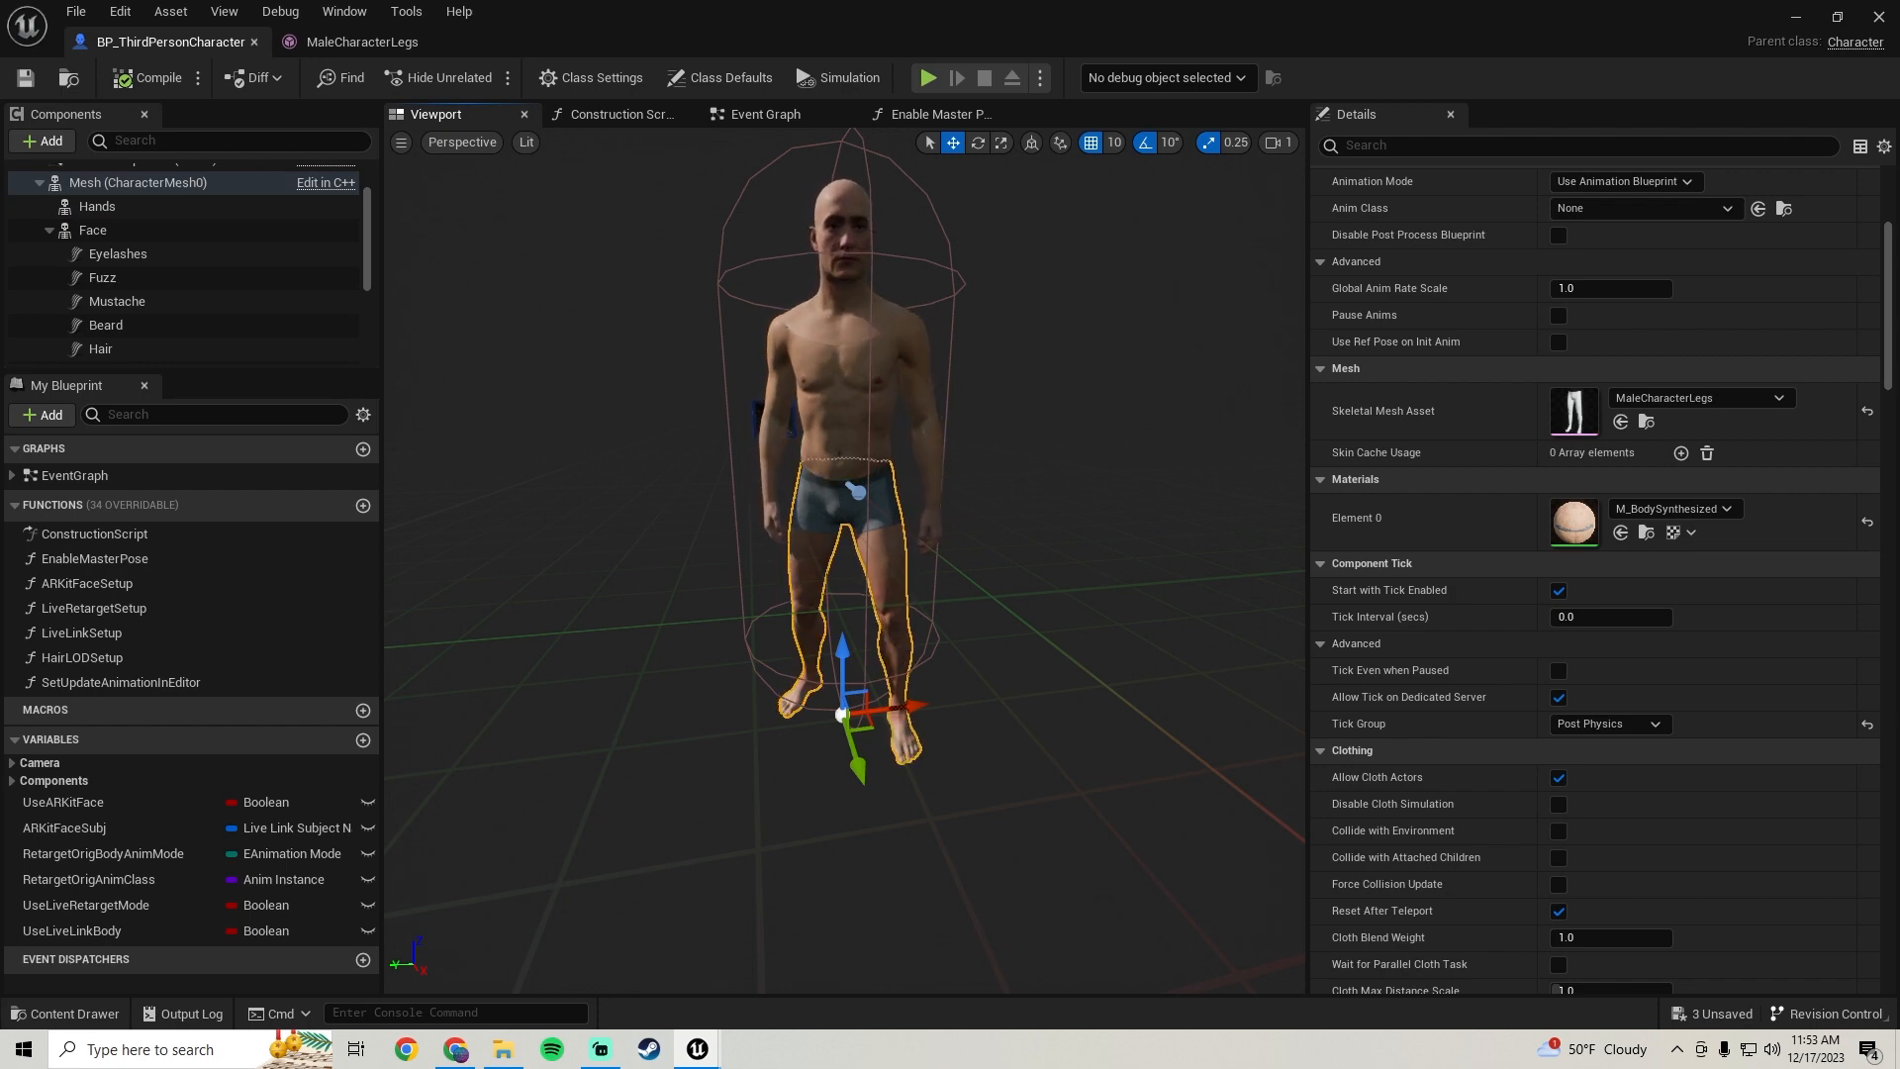
pyautogui.click(755, 426)
pyautogui.click(775, 384)
pyautogui.moveTo(775, 384)
pyautogui.mouseDown(button='right')
pyautogui.moveTo(807, 426)
pyautogui.moveTo(757, 386)
pyautogui.moveTo(807, 391)
pyautogui.moveTo(767, 406)
pyautogui.moveTo(792, 391)
pyautogui.mouseUp(button='right')
pyautogui.press('s')
pyautogui.press('w')
pyautogui.press('s')
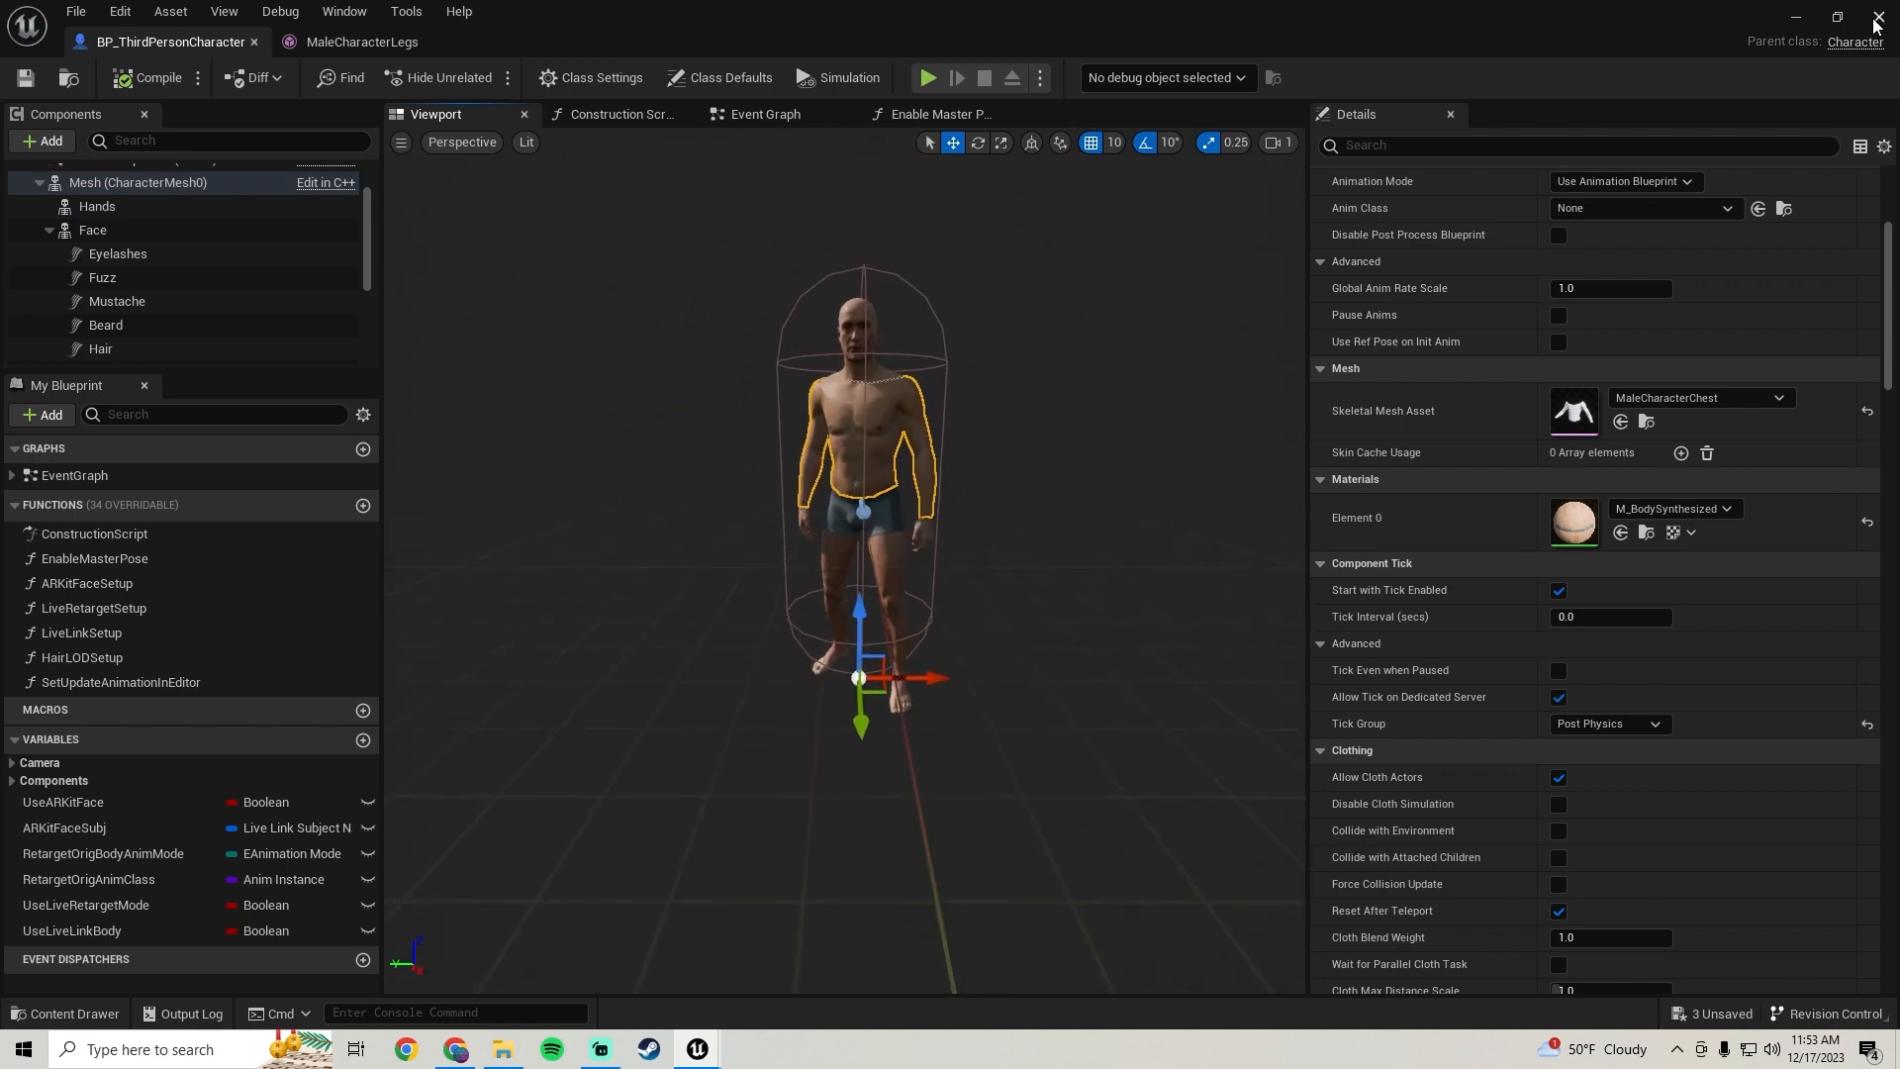
pyautogui.click(1878, 16)
# Open BP_ThirdPersonCharacter's viewport, select the body mesh, and browse to its skeletal mesh asset in the Content Browser
pyautogui.doubleClick(94, 904)
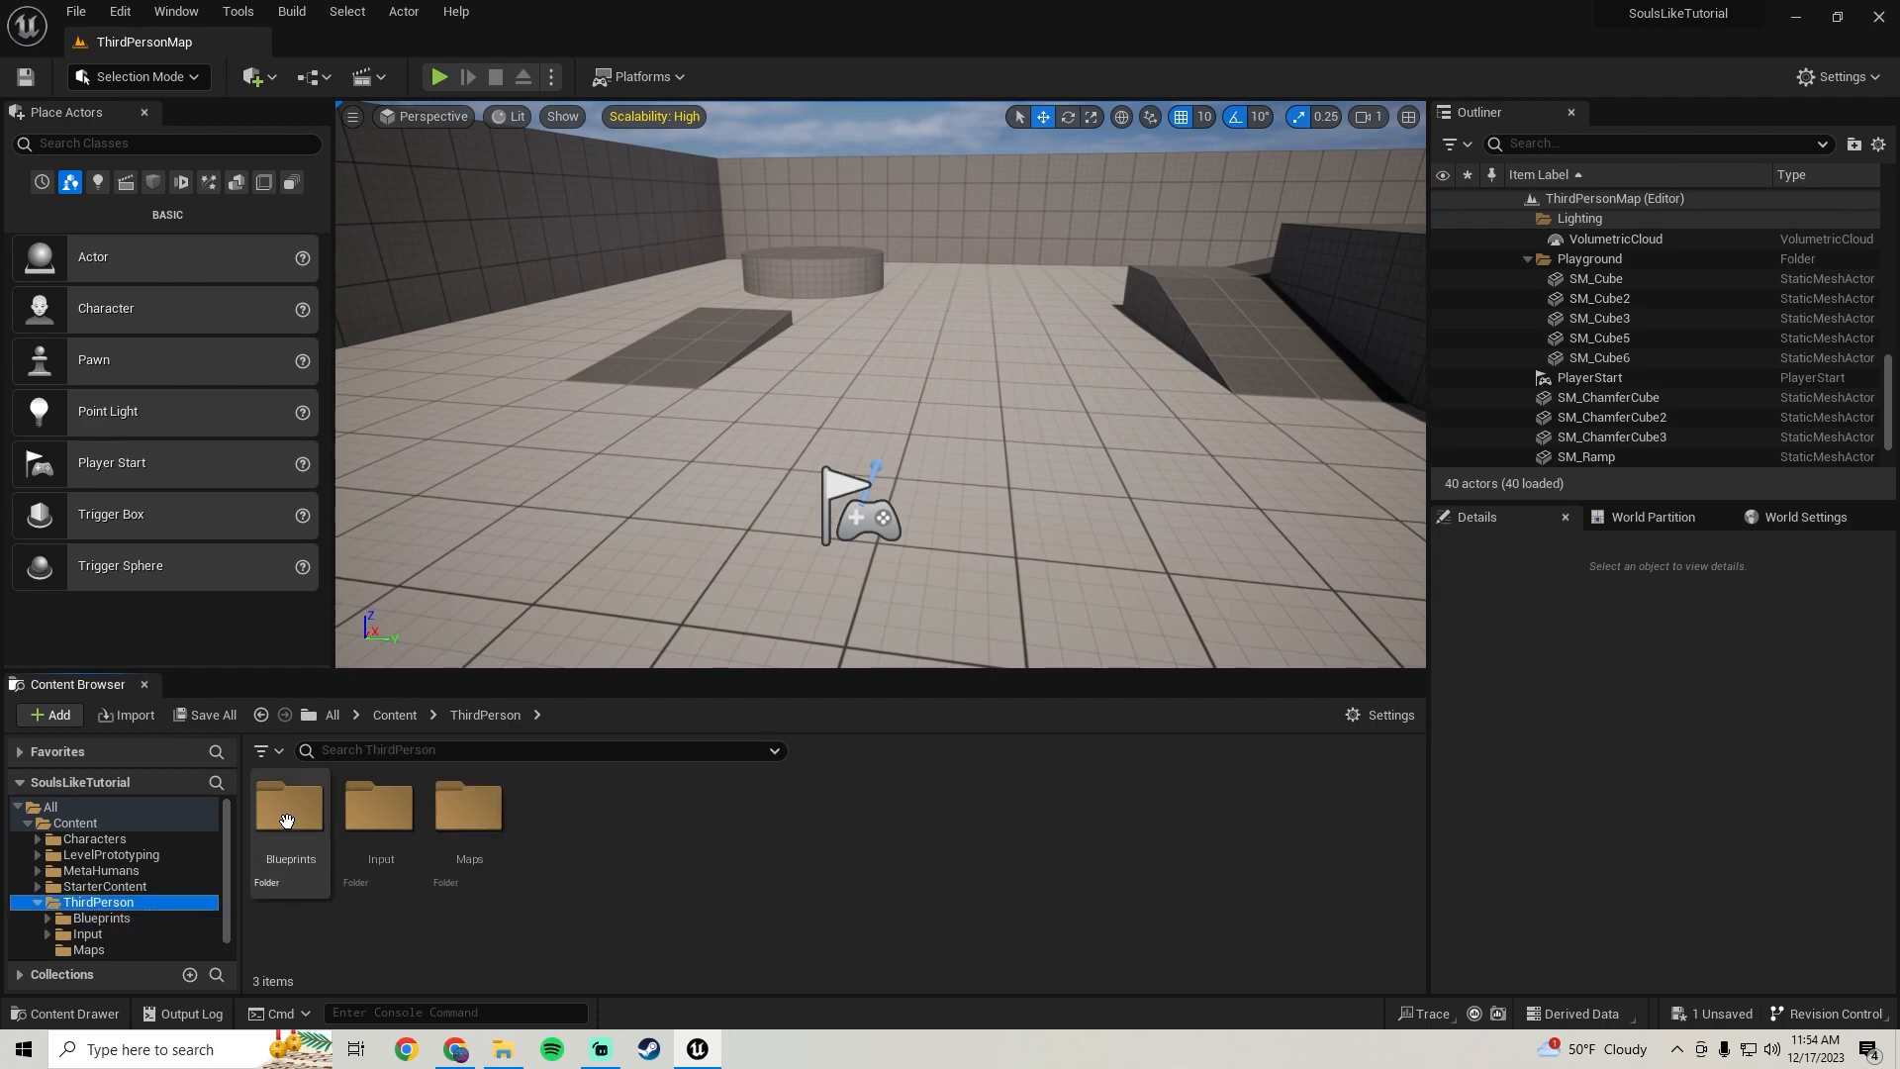
pyautogui.doubleClick(292, 809)
pyautogui.doubleClick(386, 846)
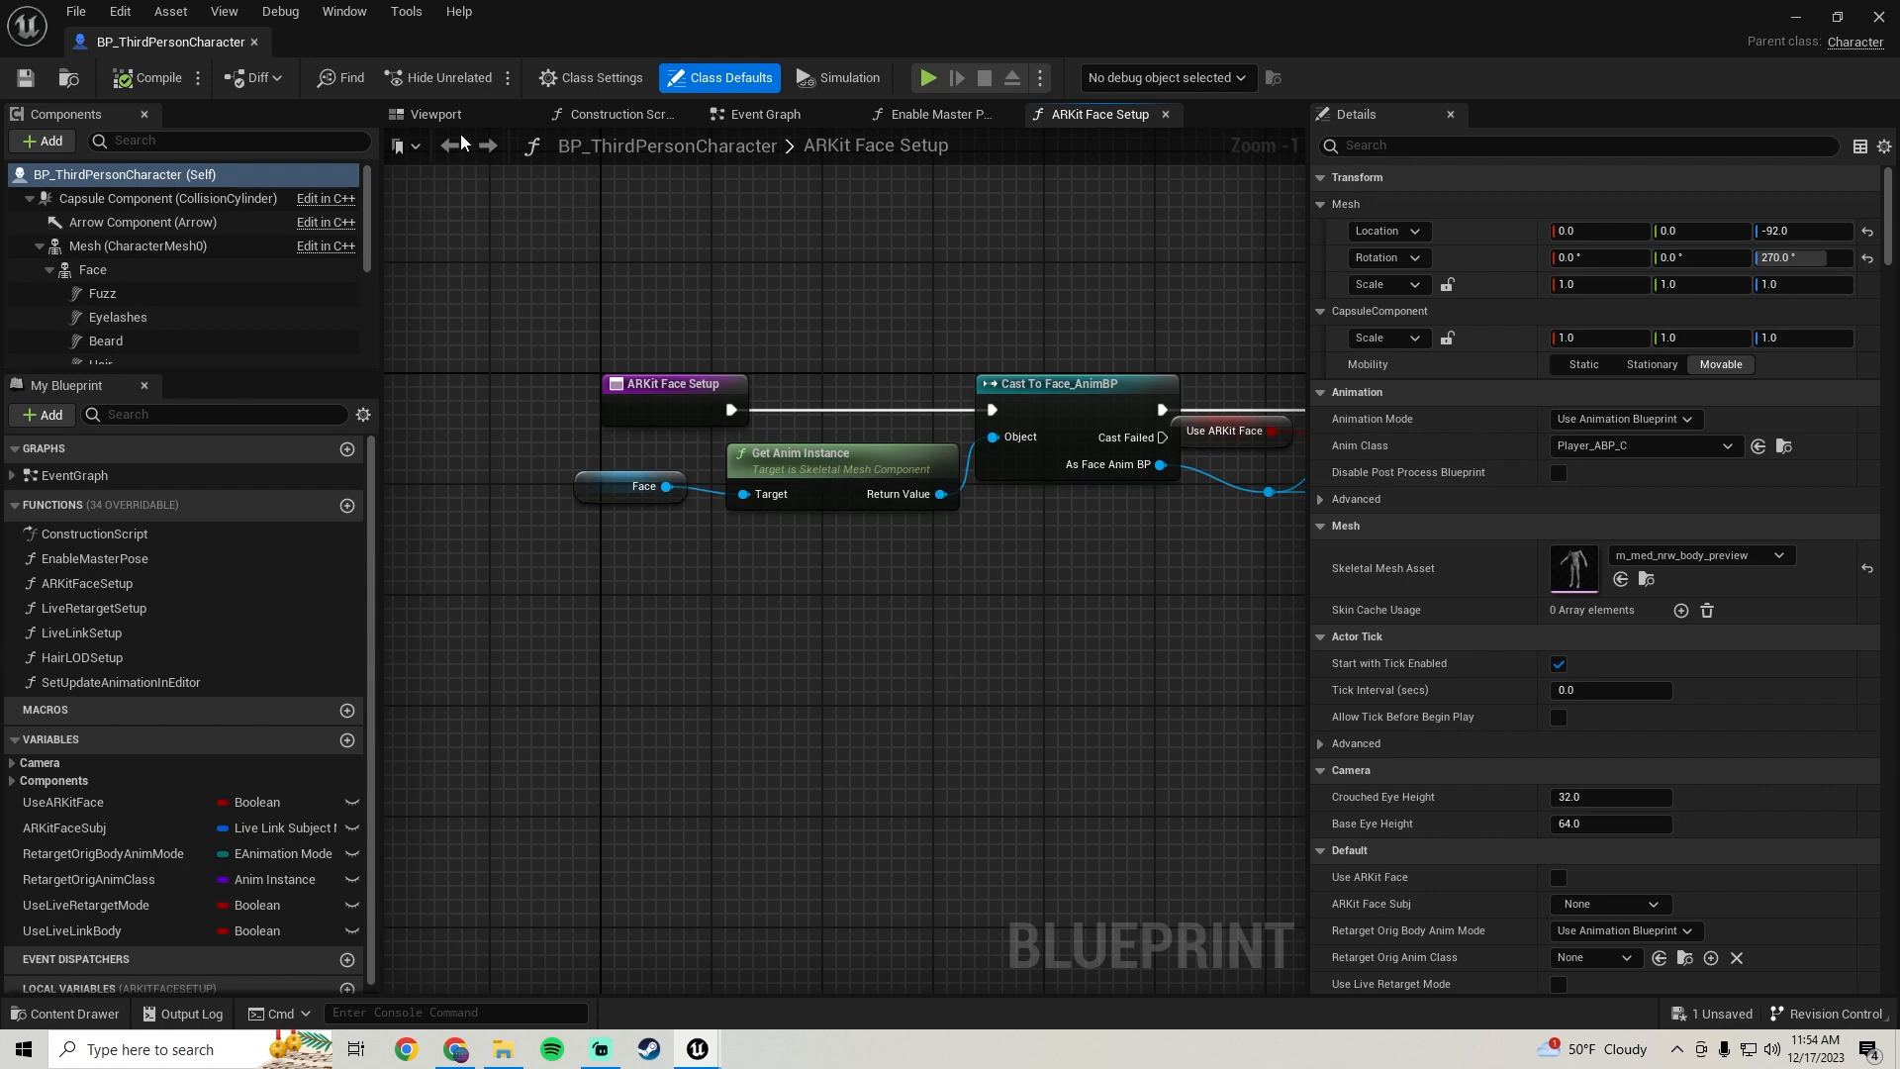
pyautogui.click(435, 115)
pyautogui.click(839, 520)
pyautogui.press('f')
pyautogui.scroll(-5, 871, 576)
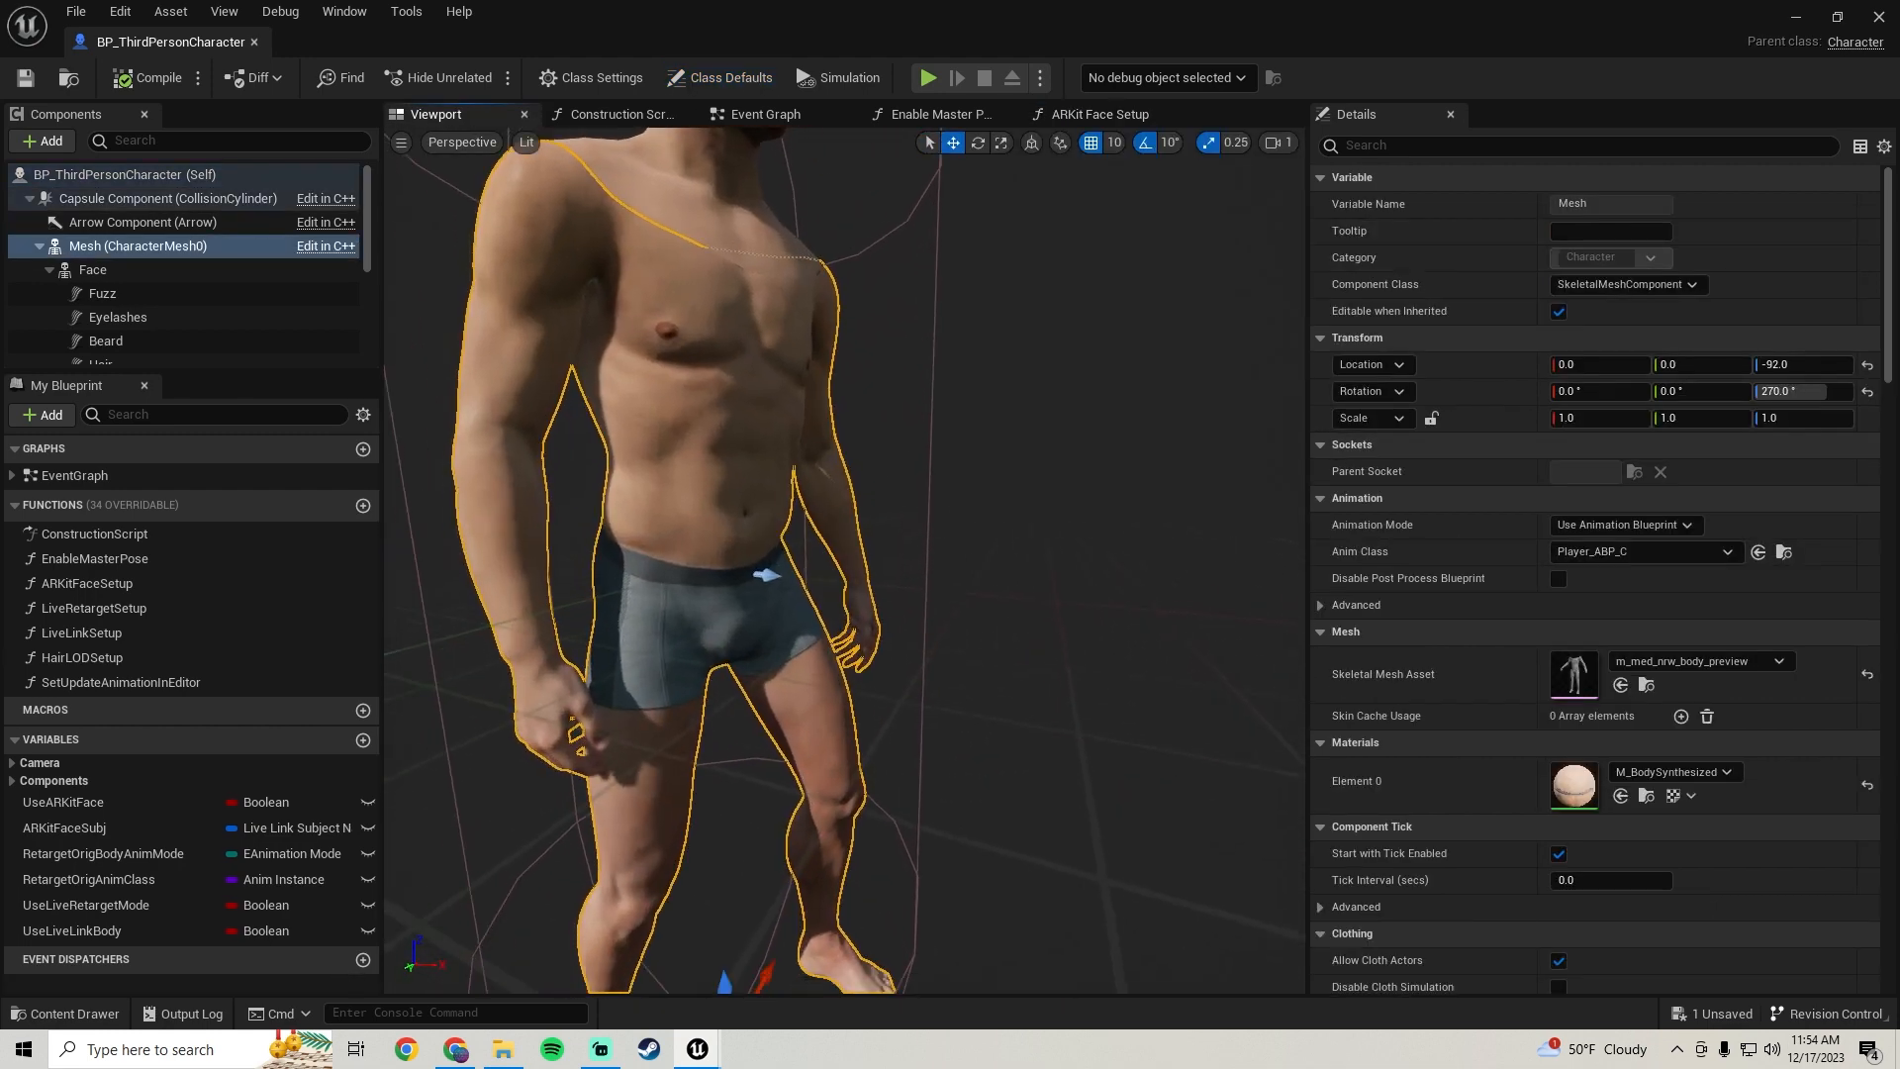
pyautogui.click(1648, 686)
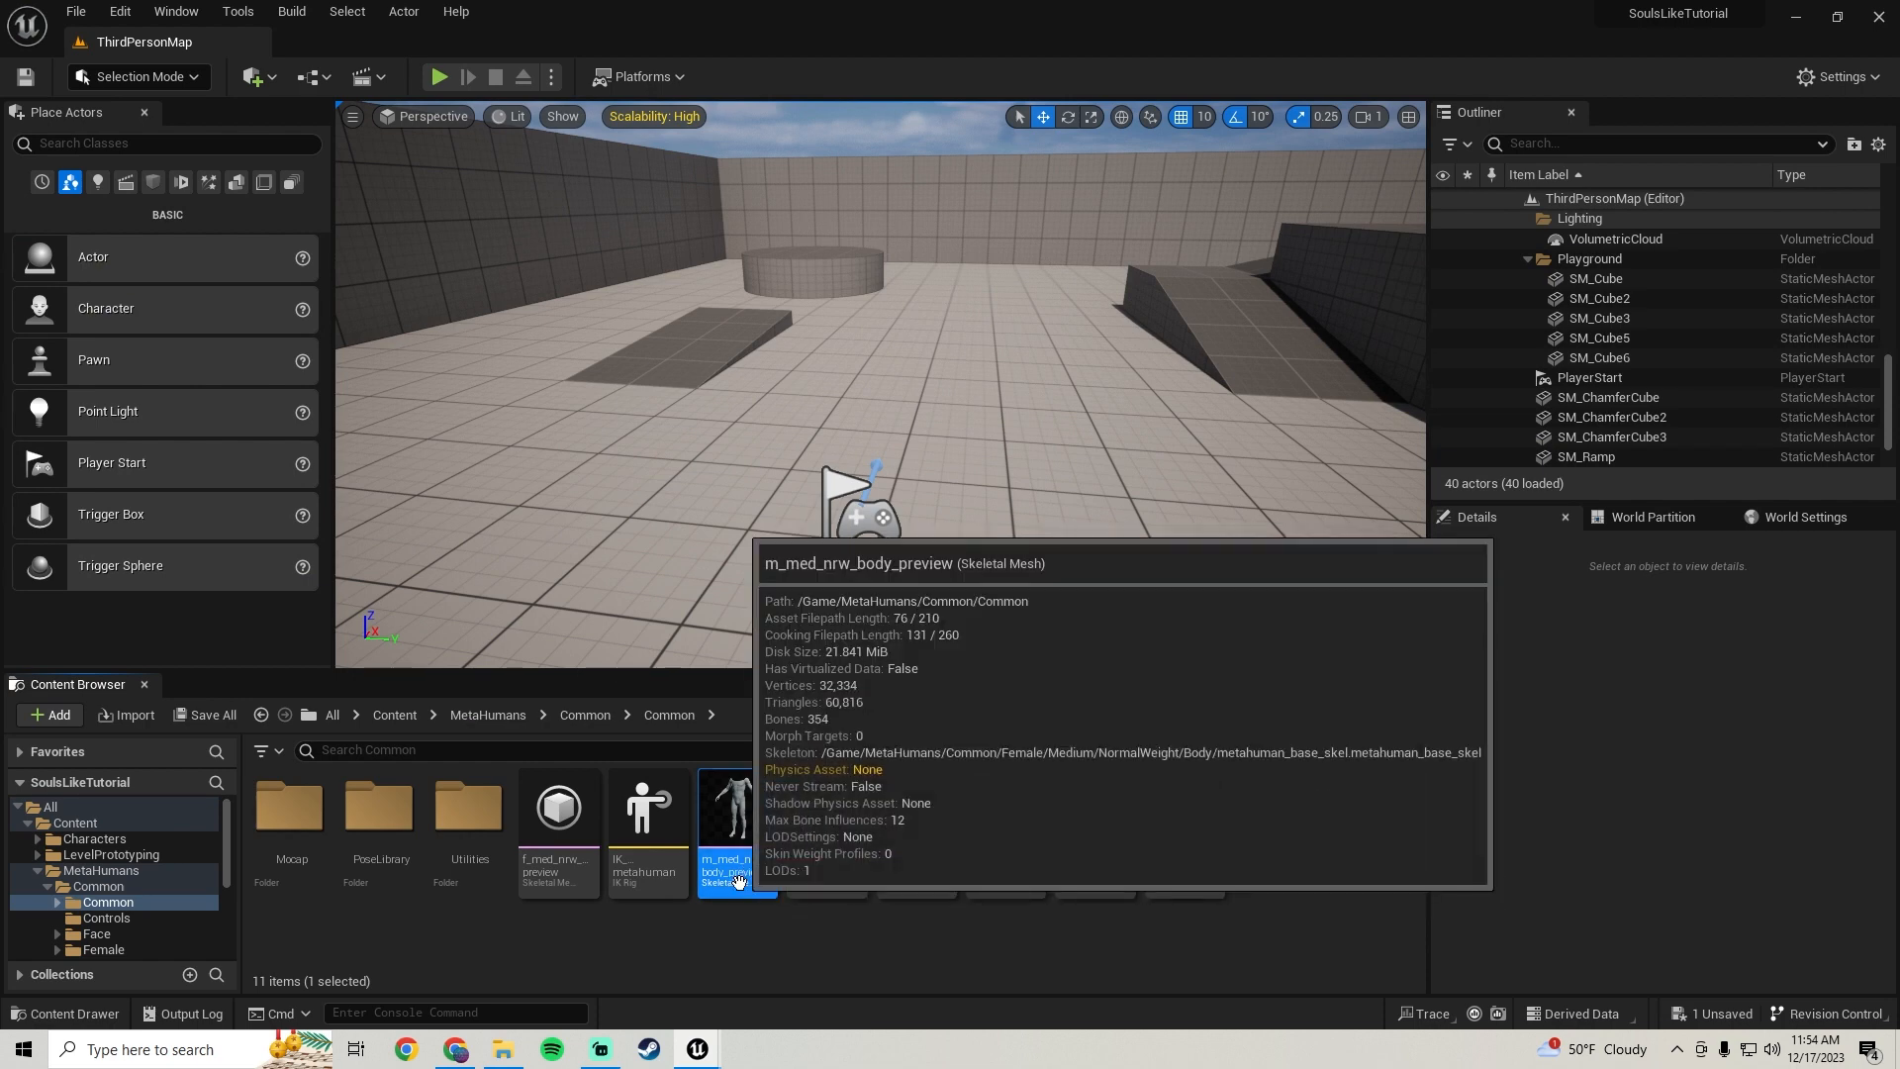
# Export the m_med_nrw_body_preview skeletal mesh as an FBX file into the project's Content folder
pyautogui.rightClick(738, 879)
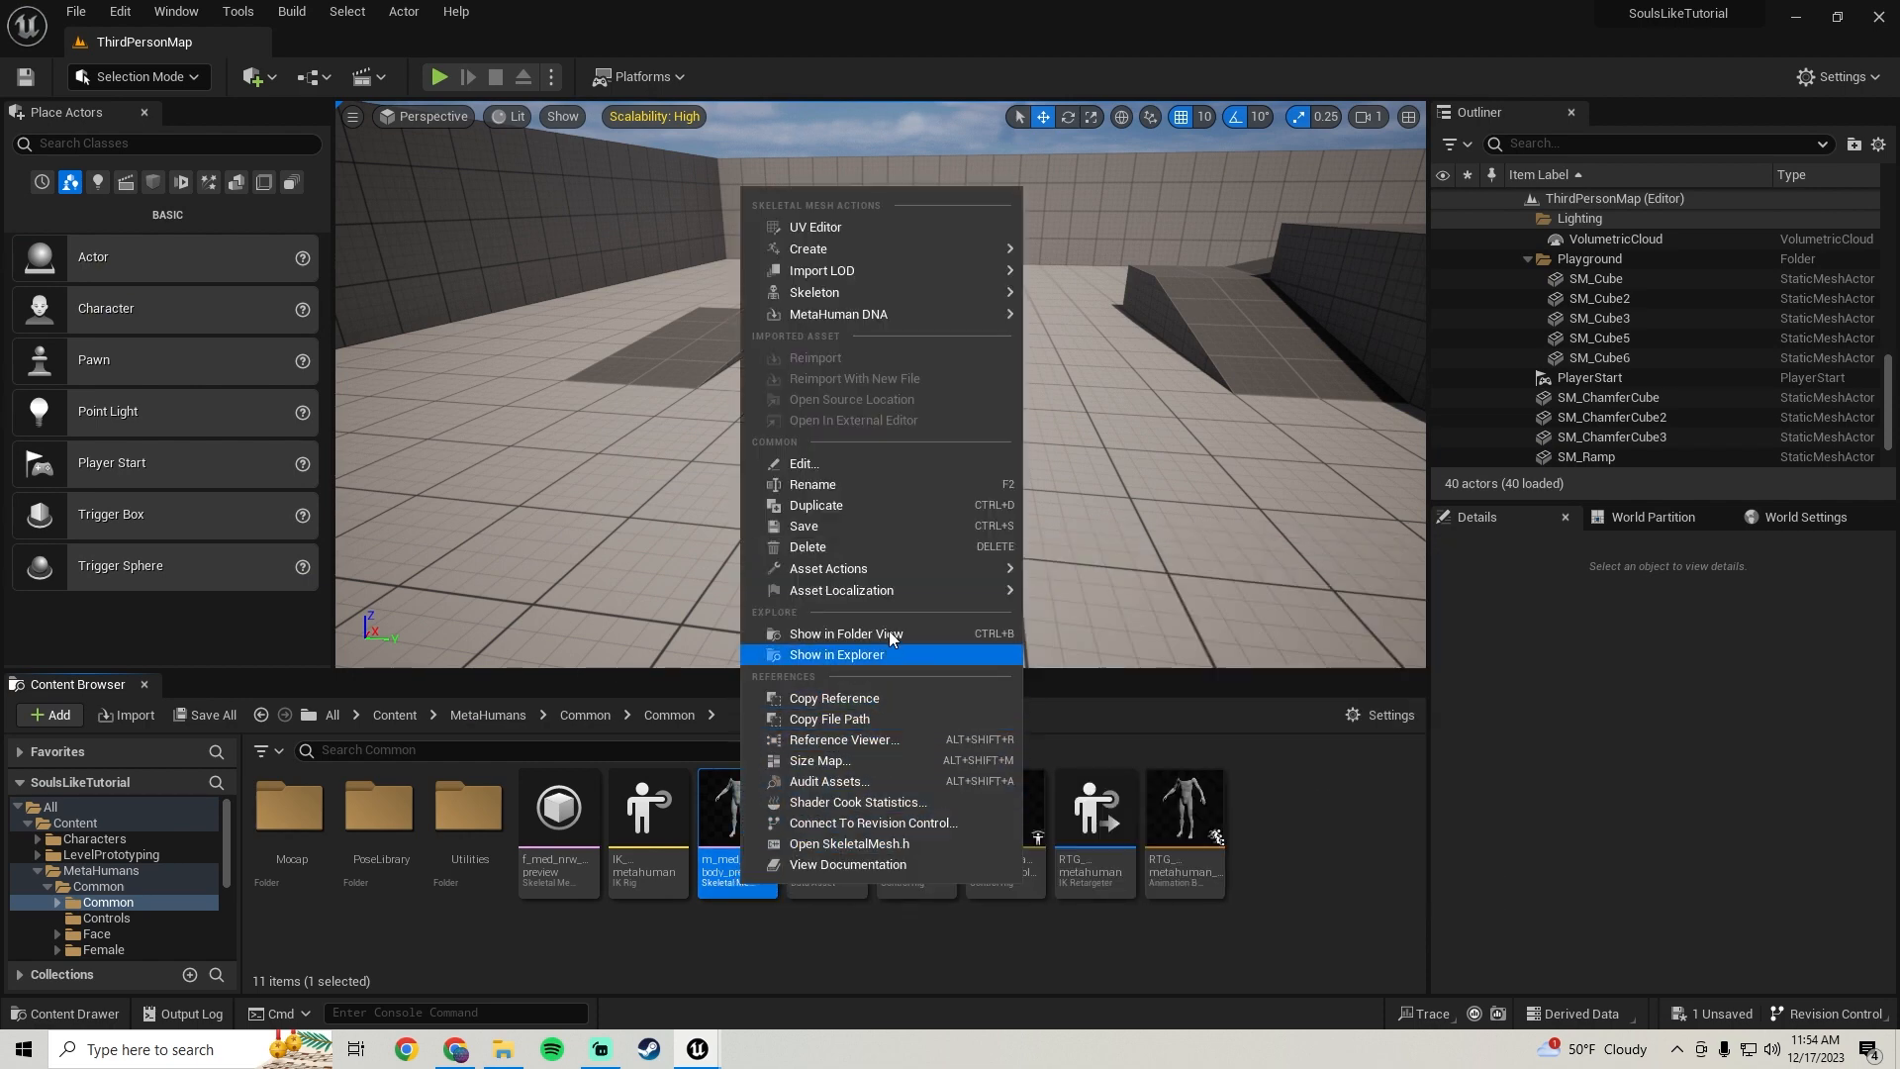
pyautogui.moveTo(896, 574)
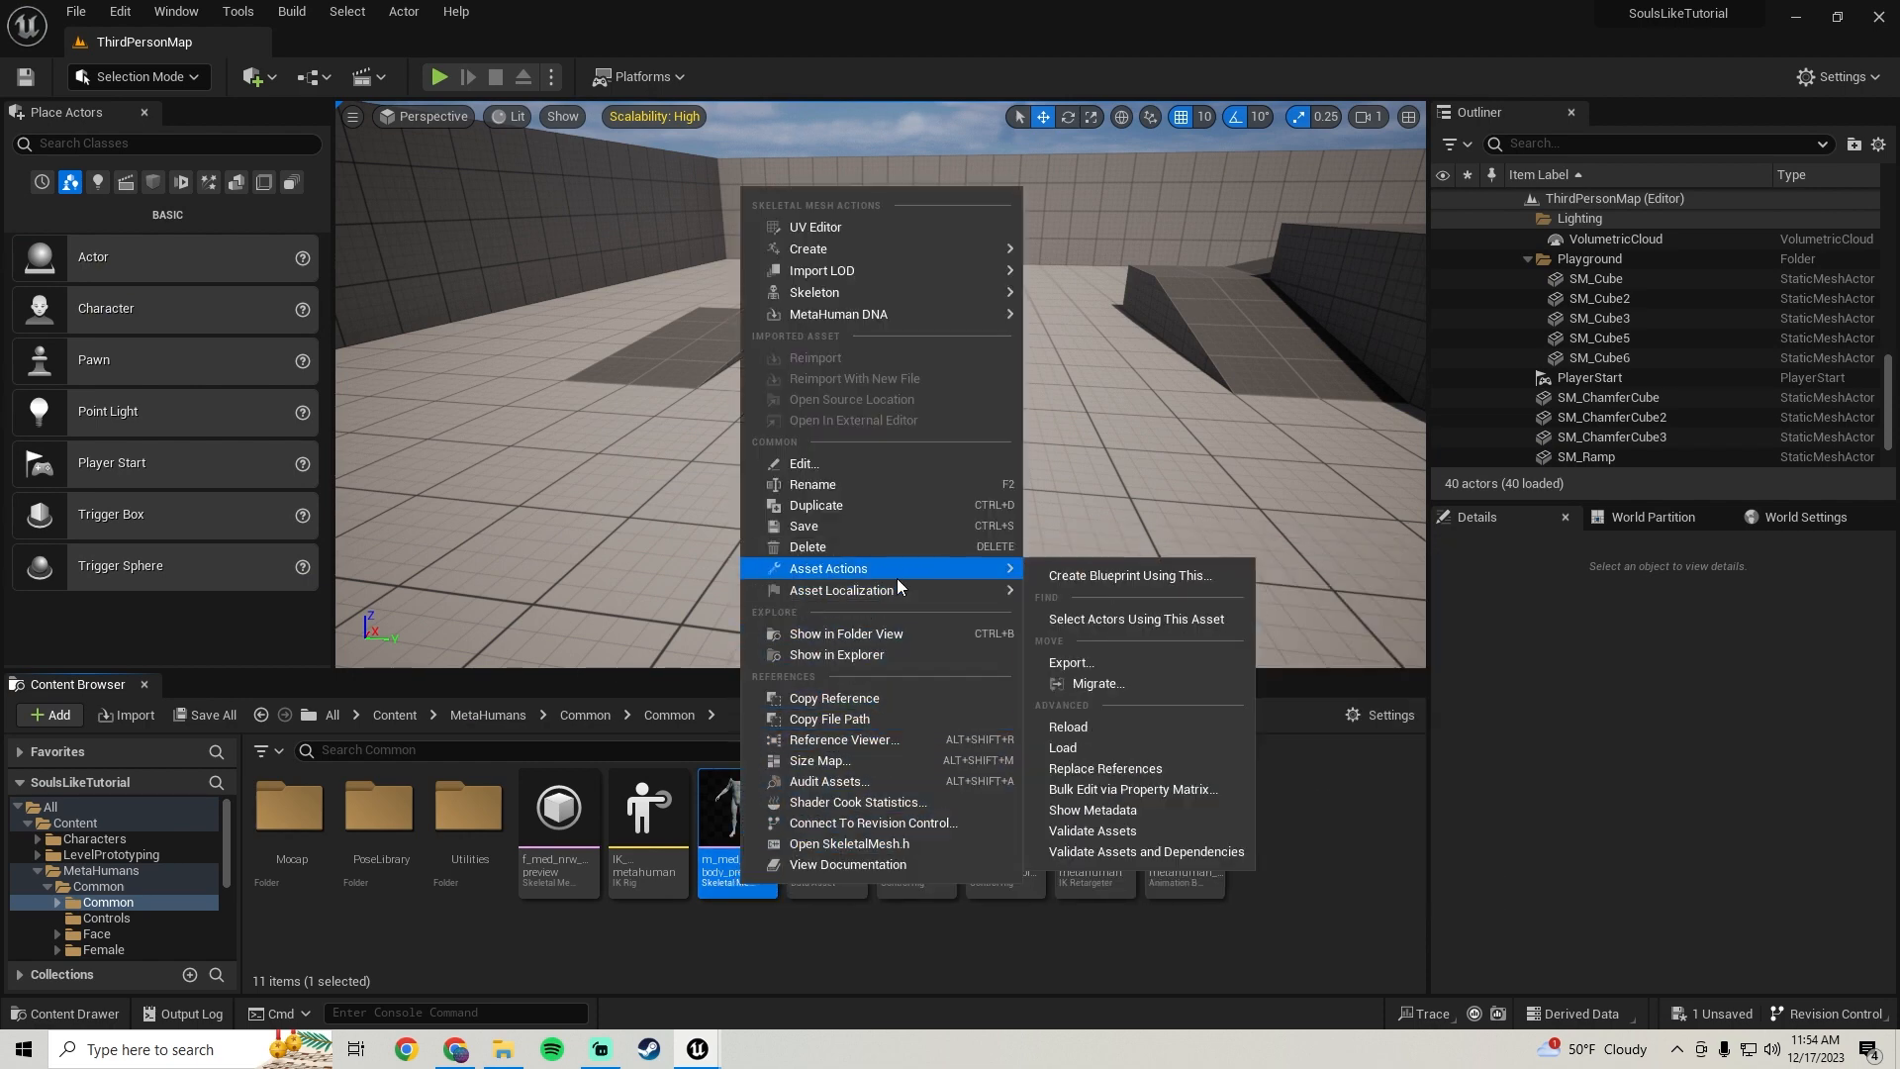
pyautogui.click(1091, 664)
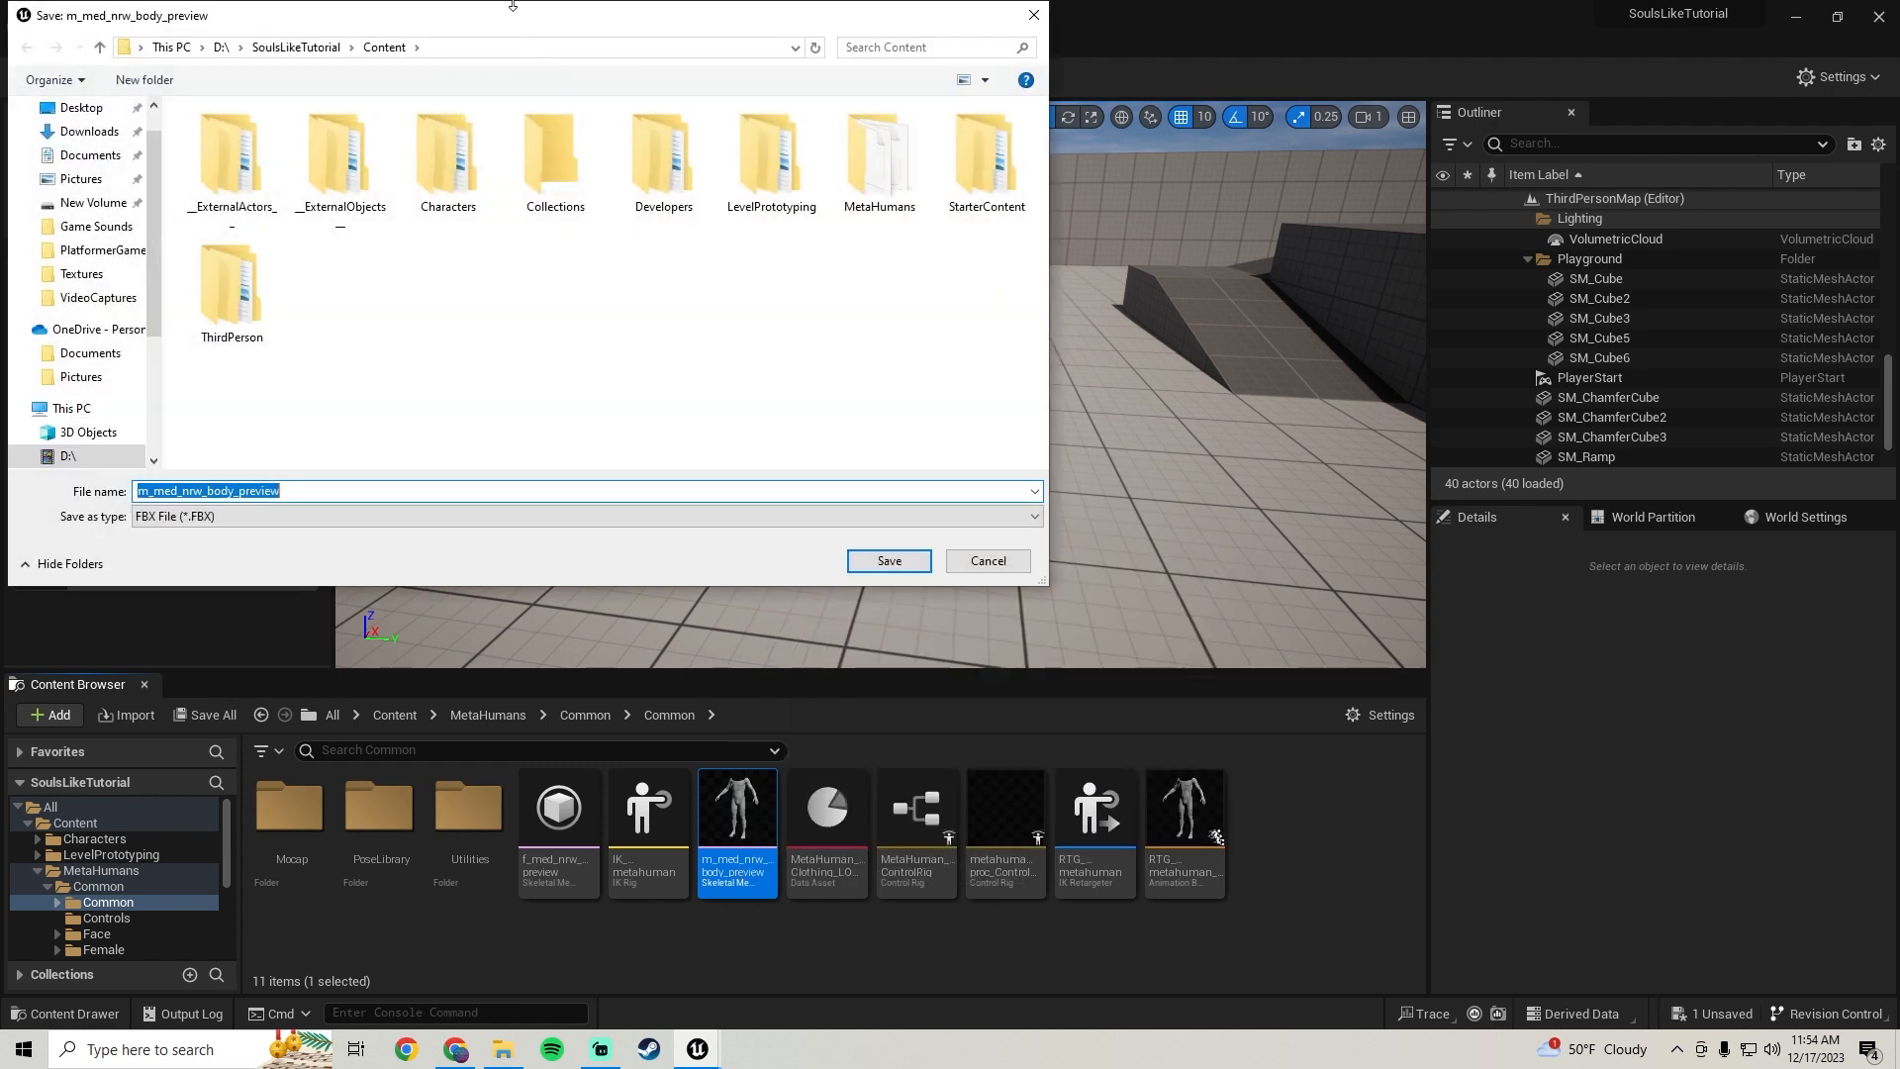
pyautogui.moveTo(489, 35); pyautogui.dragTo(620, 96)
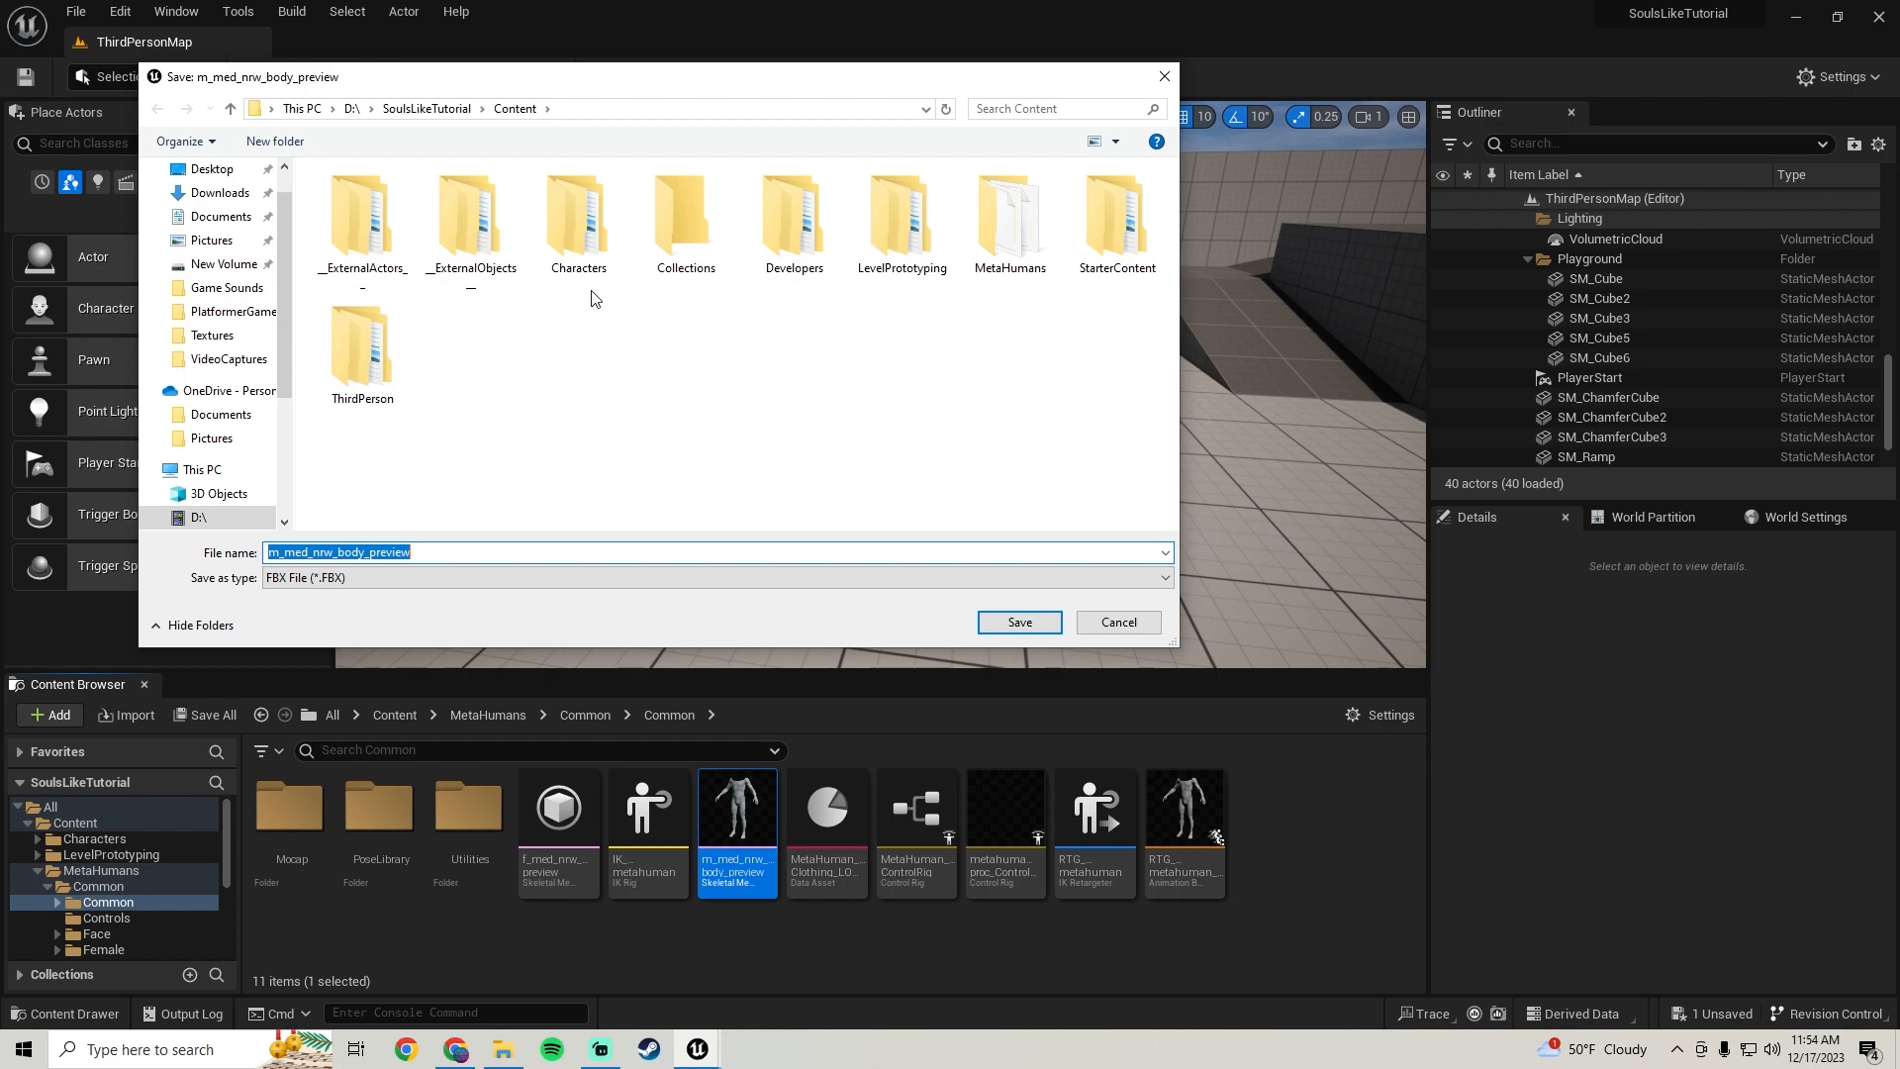
pyautogui.click(1014, 624)
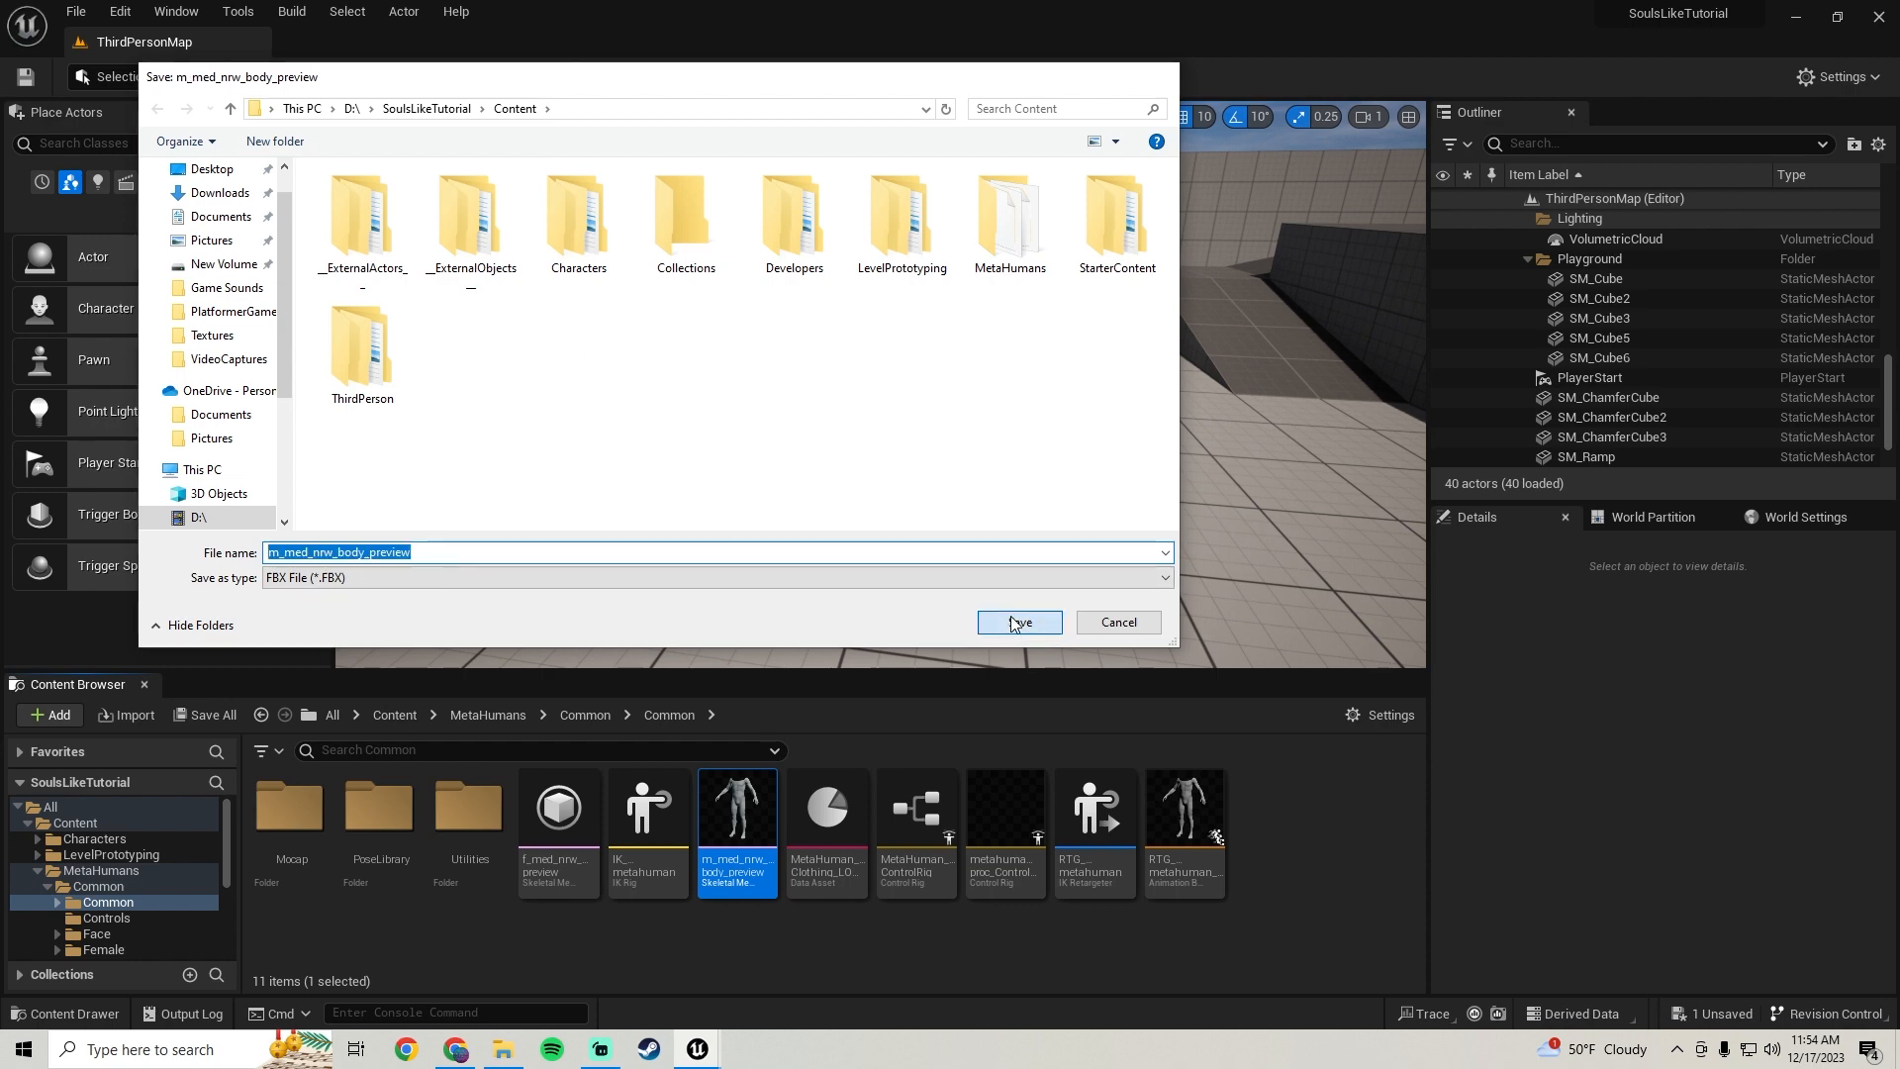
pyautogui.click(1041, 740)
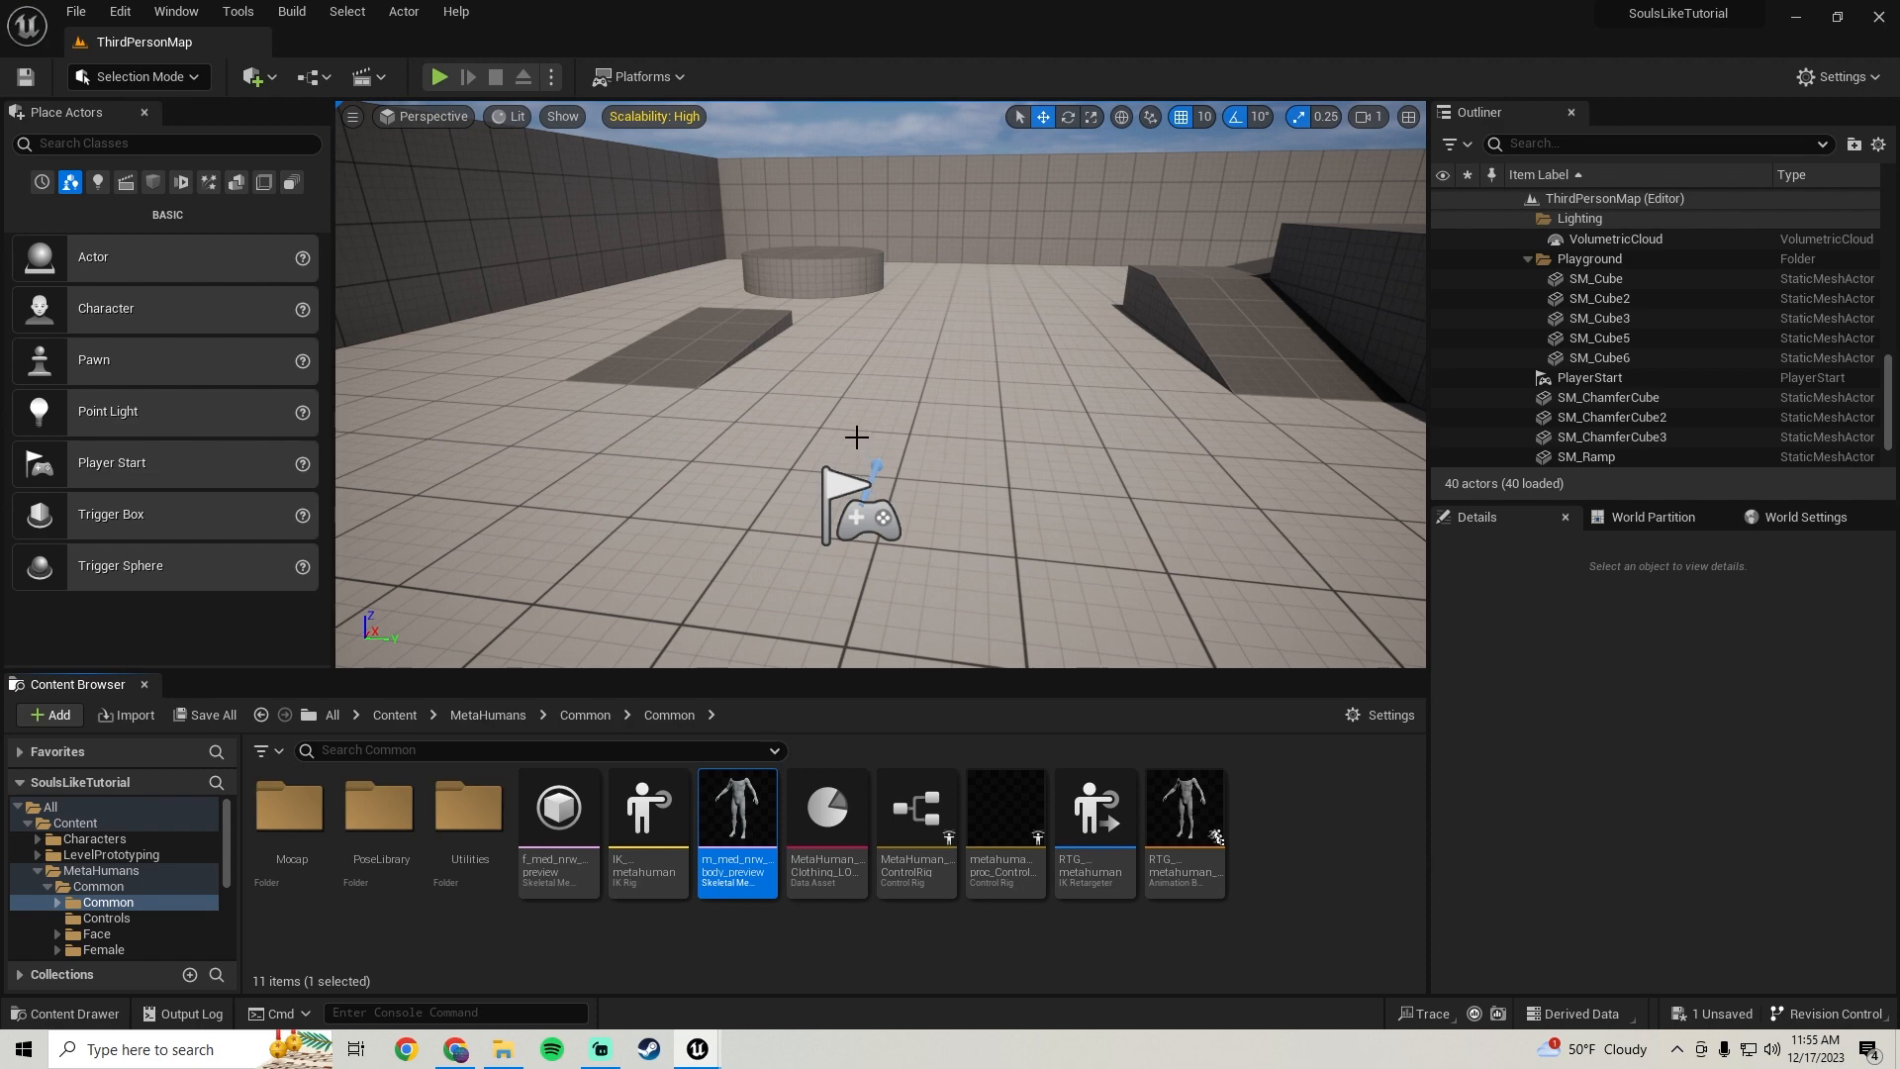
pyautogui.moveTo(920, 398)
pyautogui.mouseDown(button='right')
pyautogui.moveTo(895, 399)
pyautogui.moveTo(942, 398)
pyautogui.mouseUp(button='right')
pyautogui.moveTo(864, 473); pyautogui.dragTo(878, 467, button='right')
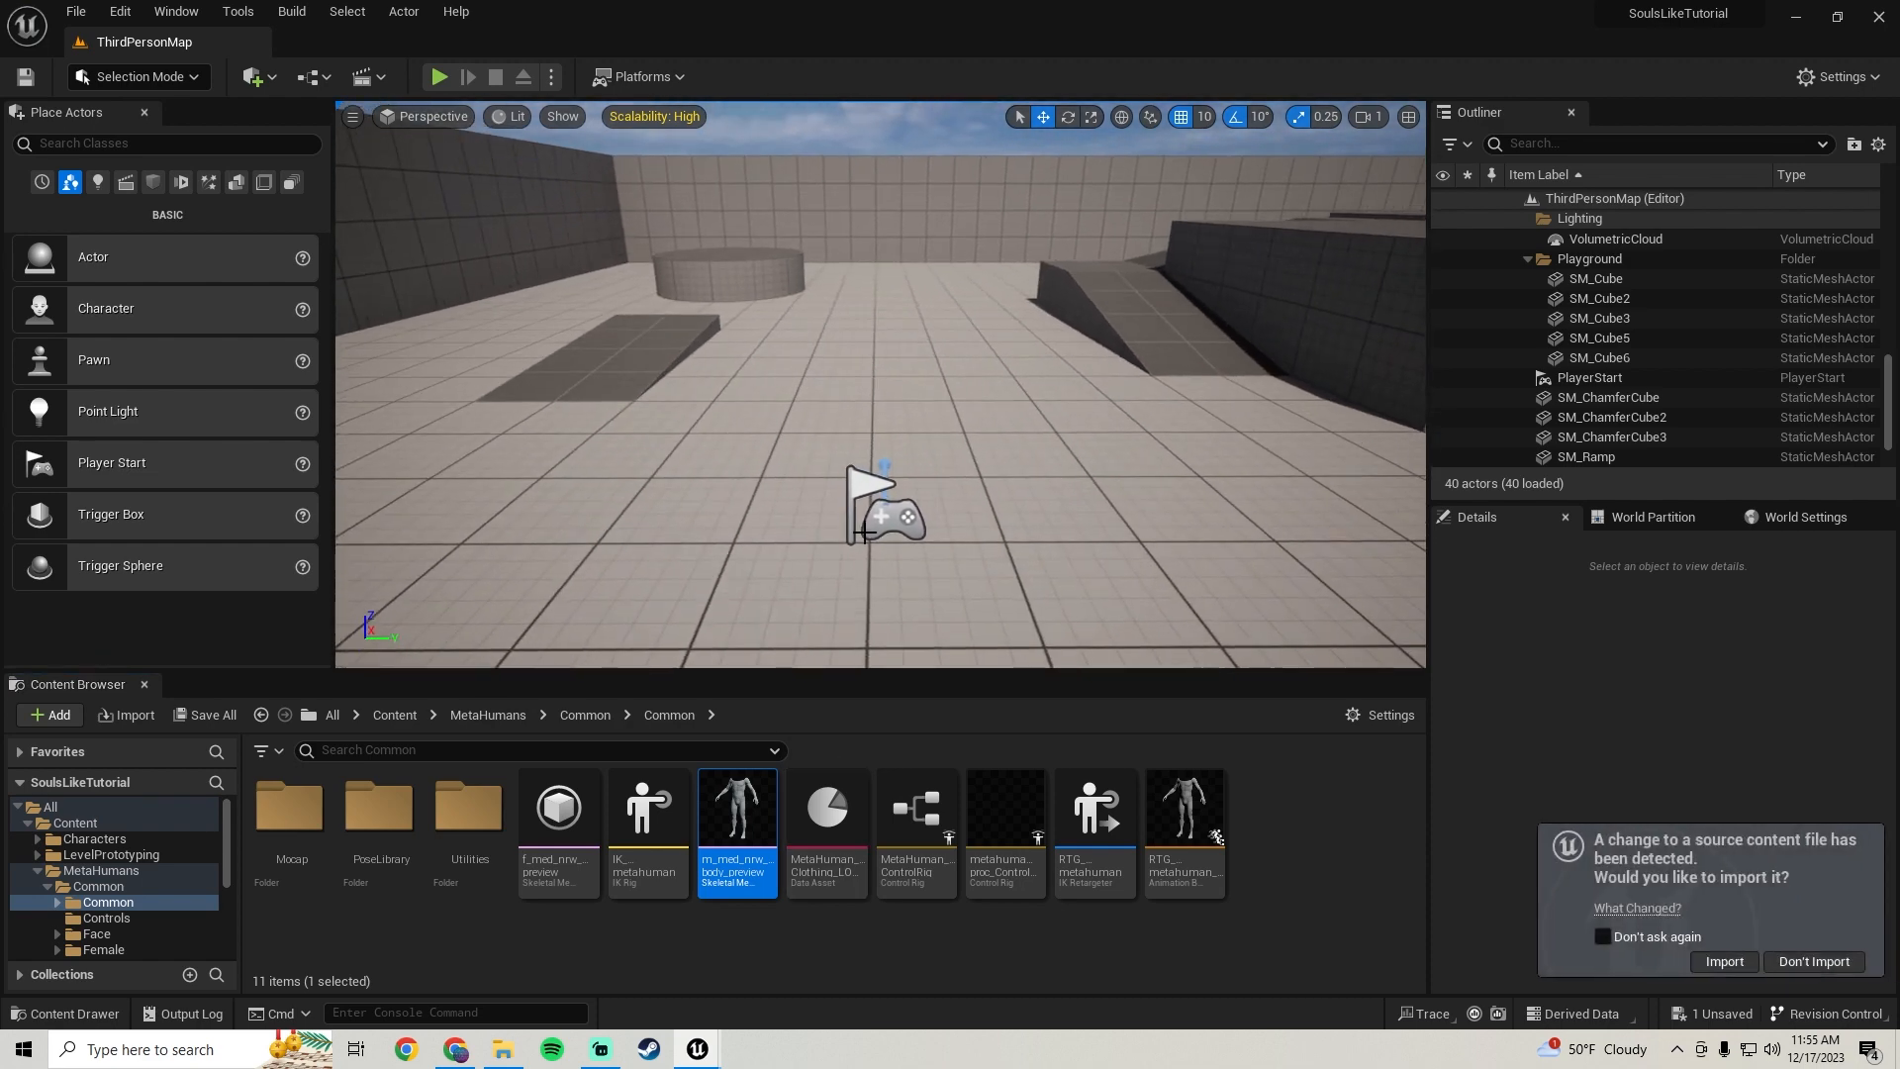
# Return to the blueprint, select the Face component, and browse to its SurvivalGameChr1_FaceMesh asset in the Content Browser
pyautogui.moveTo(697, 1049)
pyautogui.click(823, 956)
pyautogui.click(786, 372)
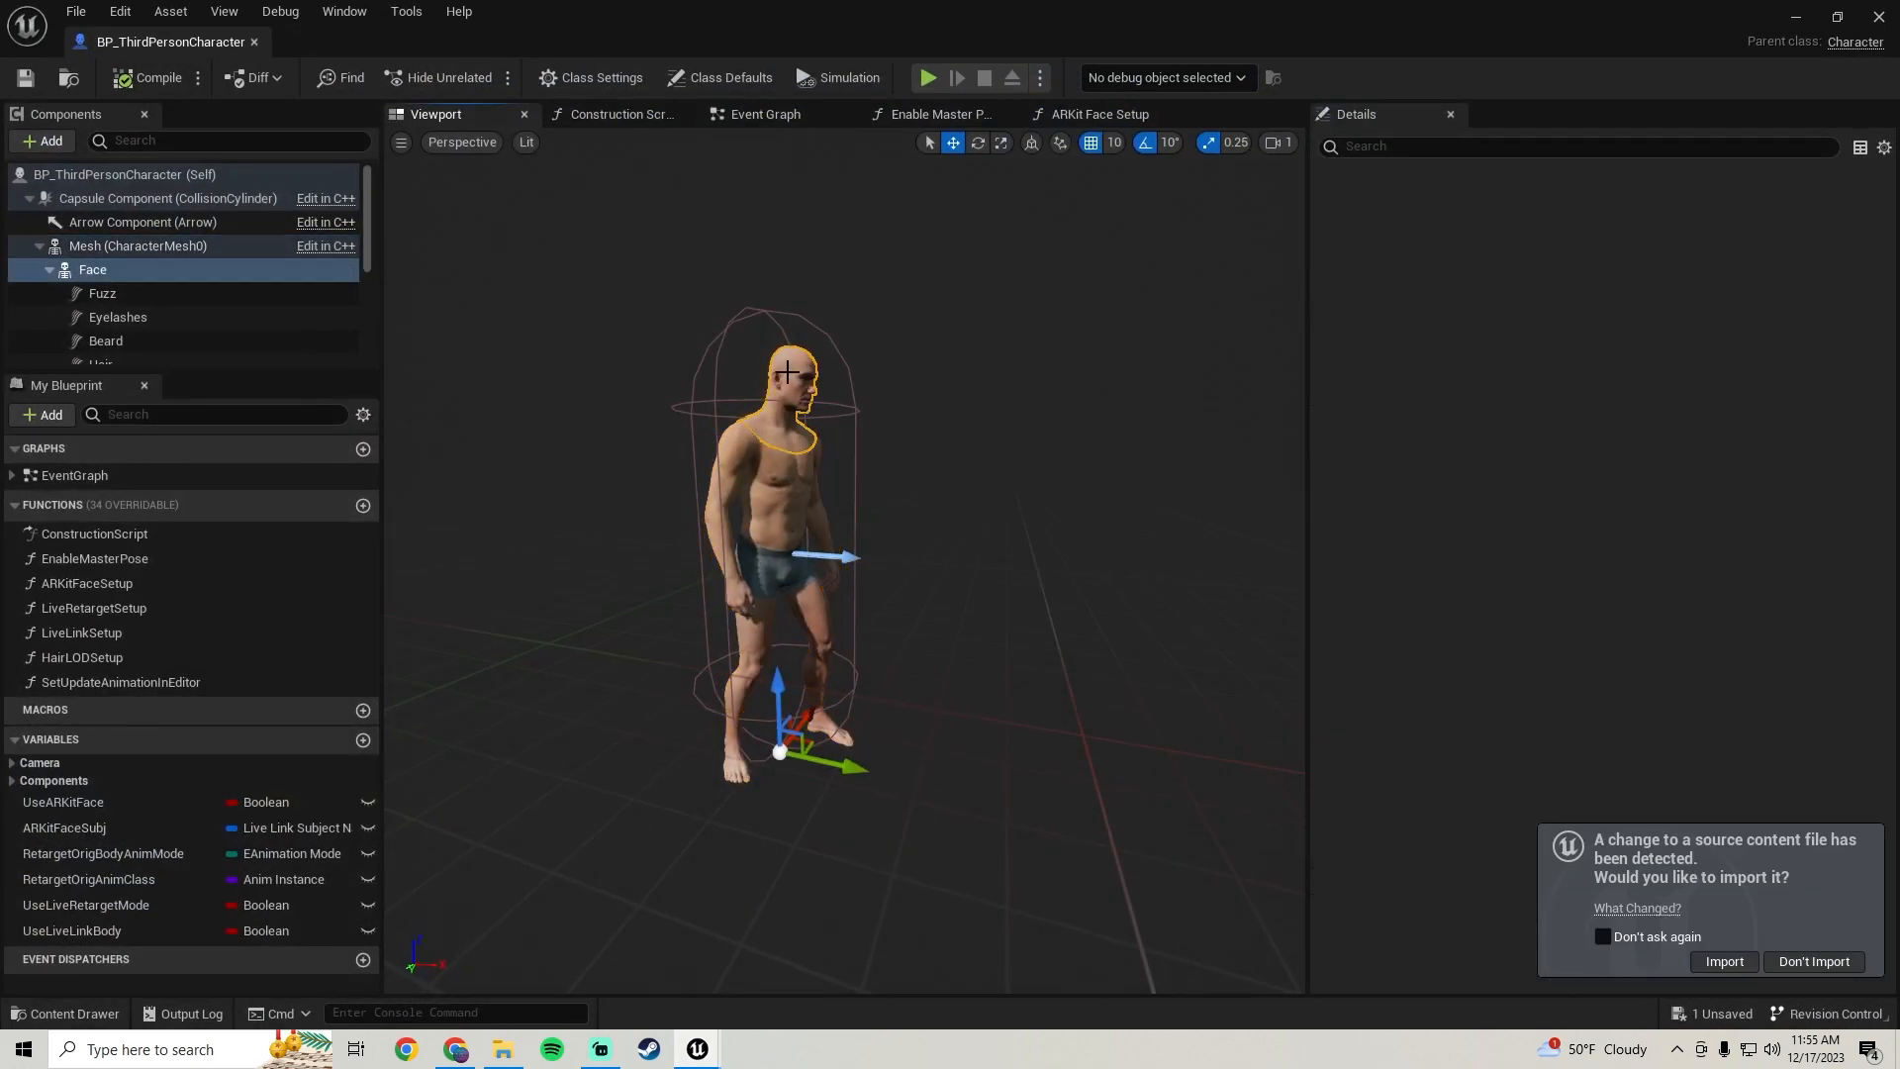
pyautogui.moveTo(839, 530); pyautogui.dragTo(807, 554, button='right')
pyautogui.press('w')
pyautogui.press('s')
pyautogui.press('w')
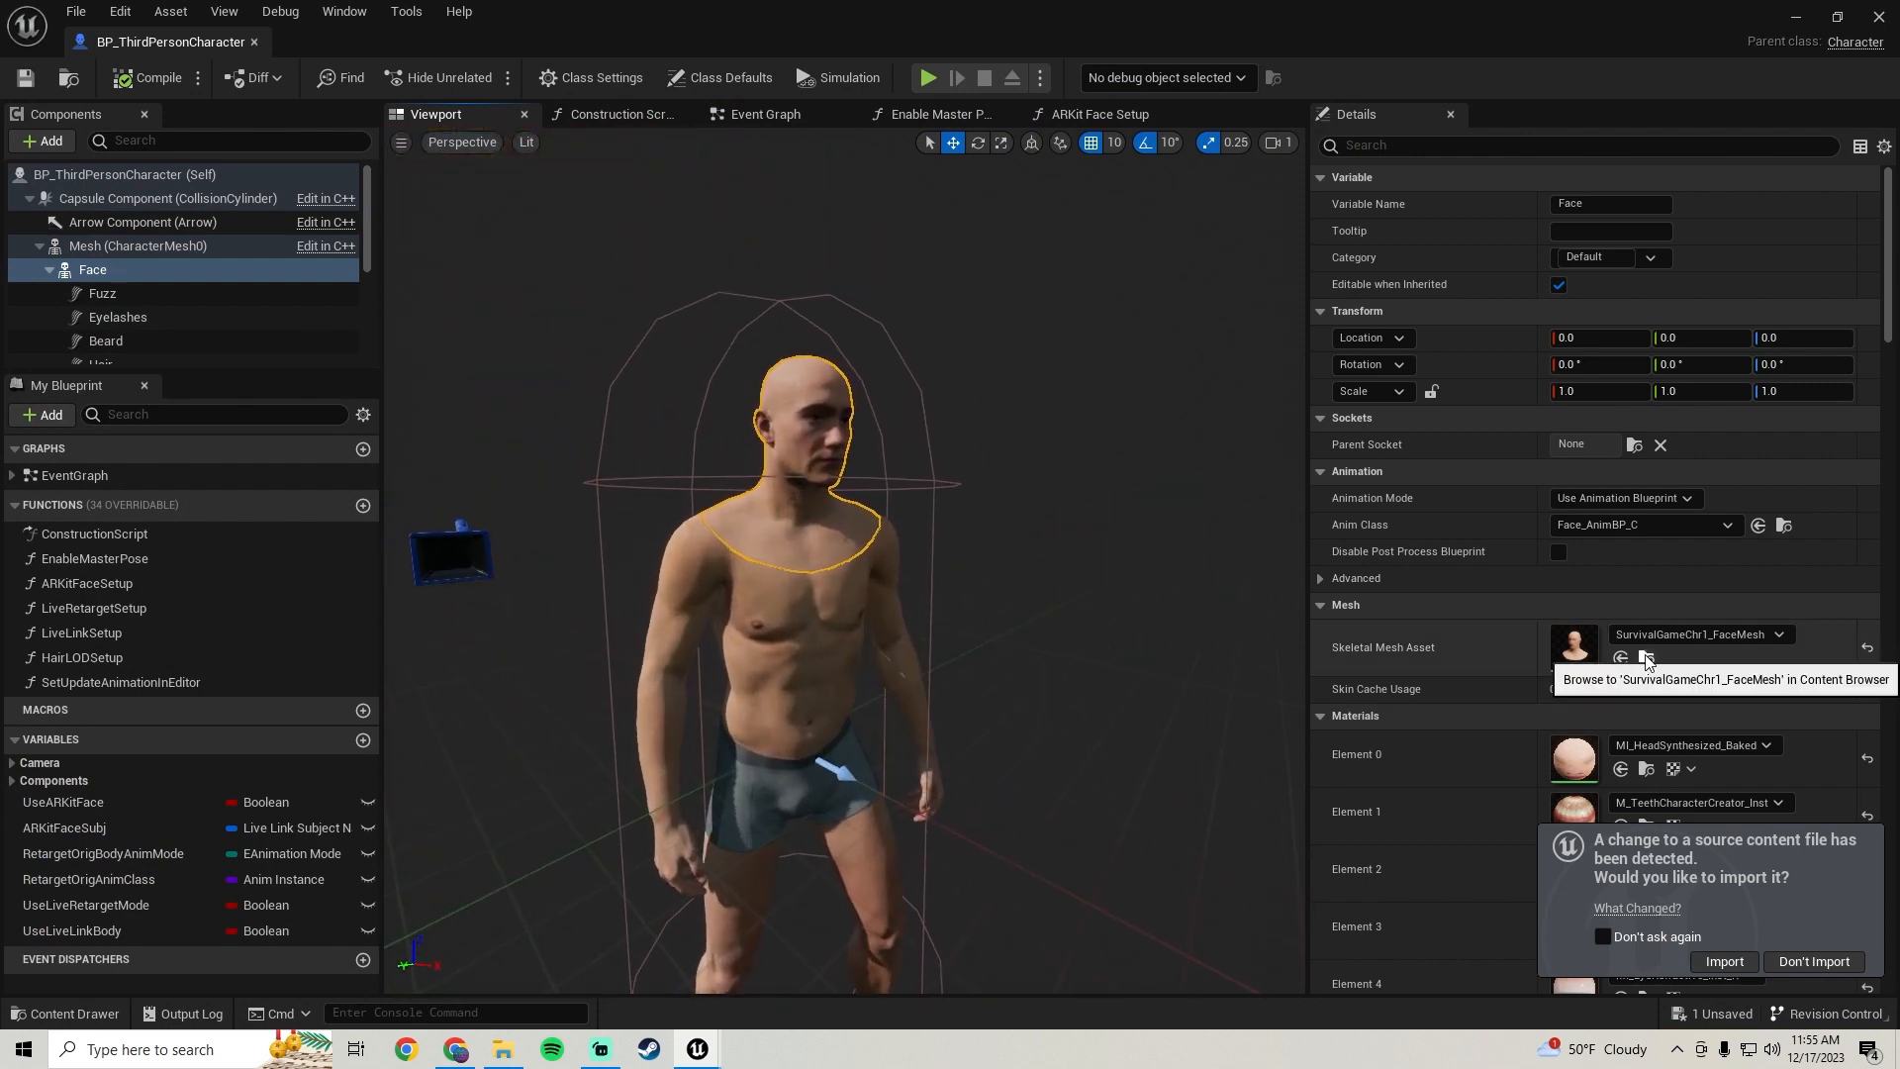
pyautogui.click(1793, 20)
pyautogui.scroll(-1, 1060, 891)
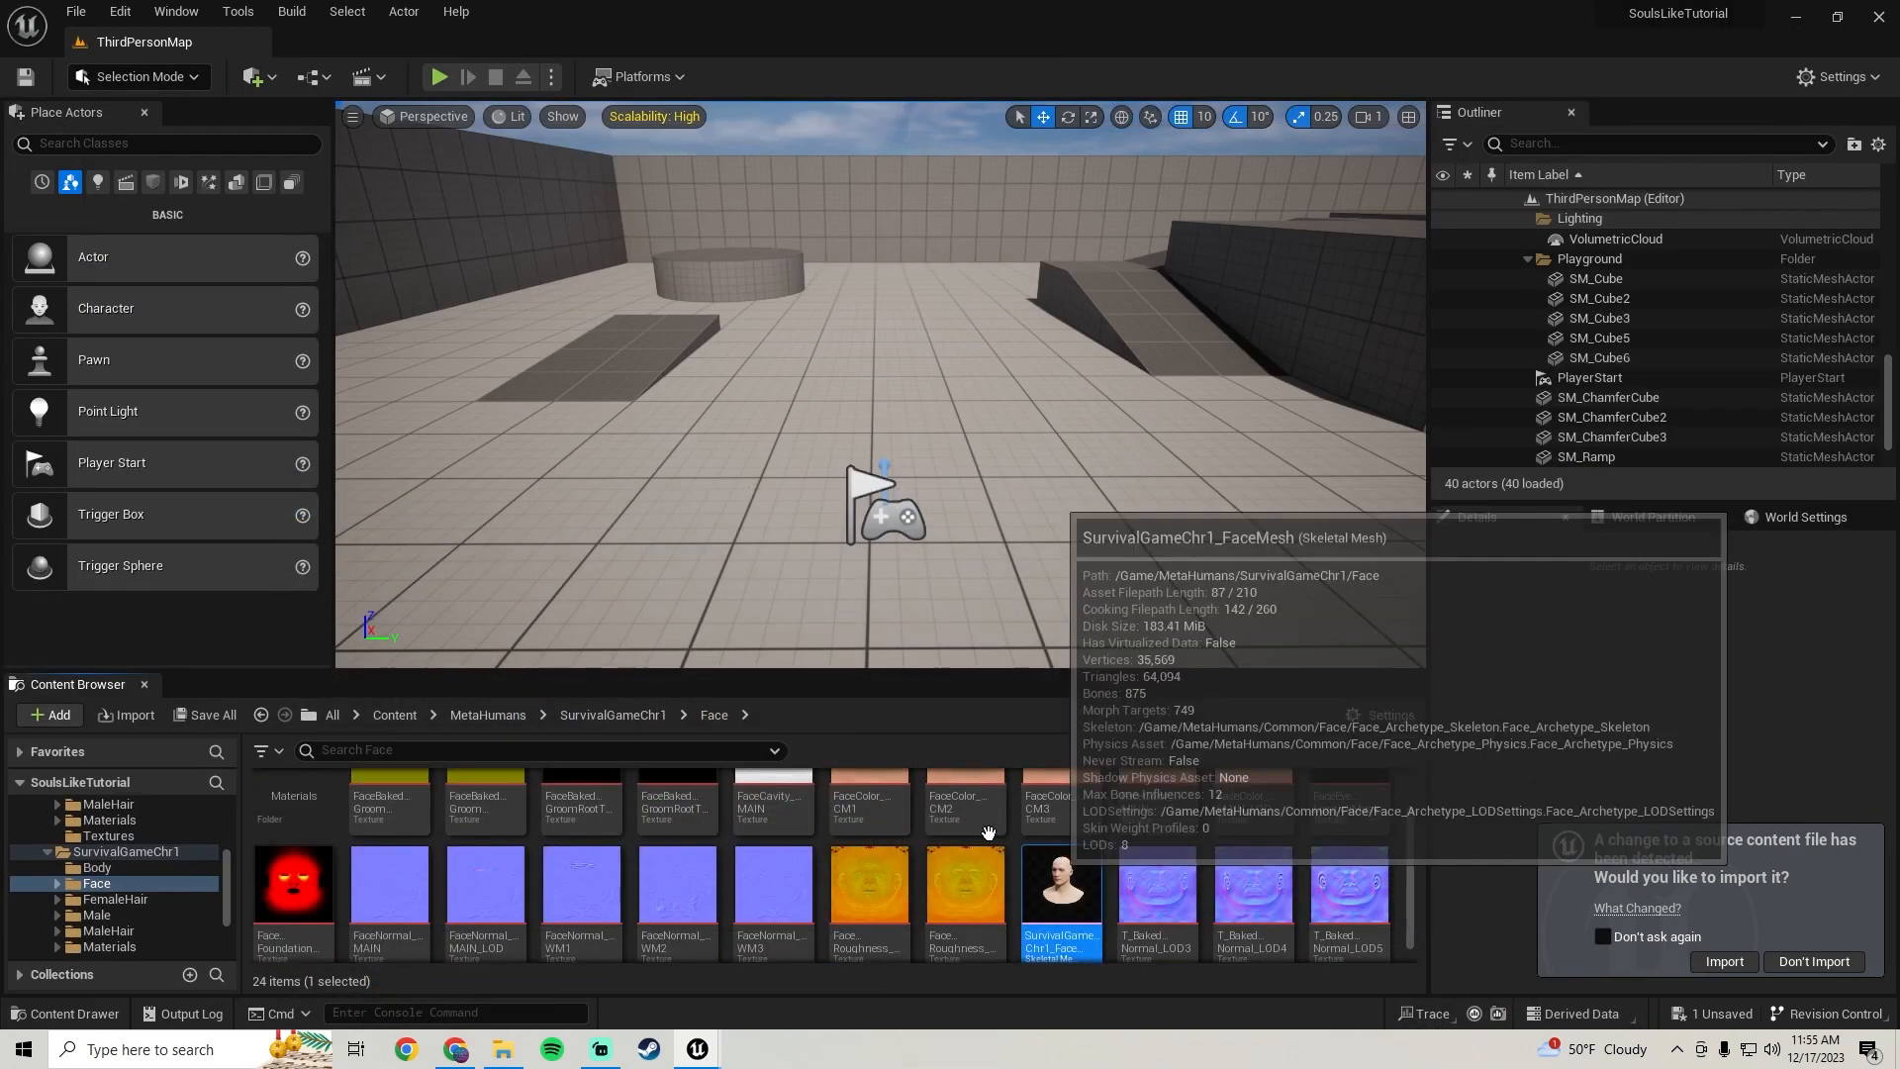
pyautogui.moveTo(699, 1056)
pyautogui.click(805, 940)
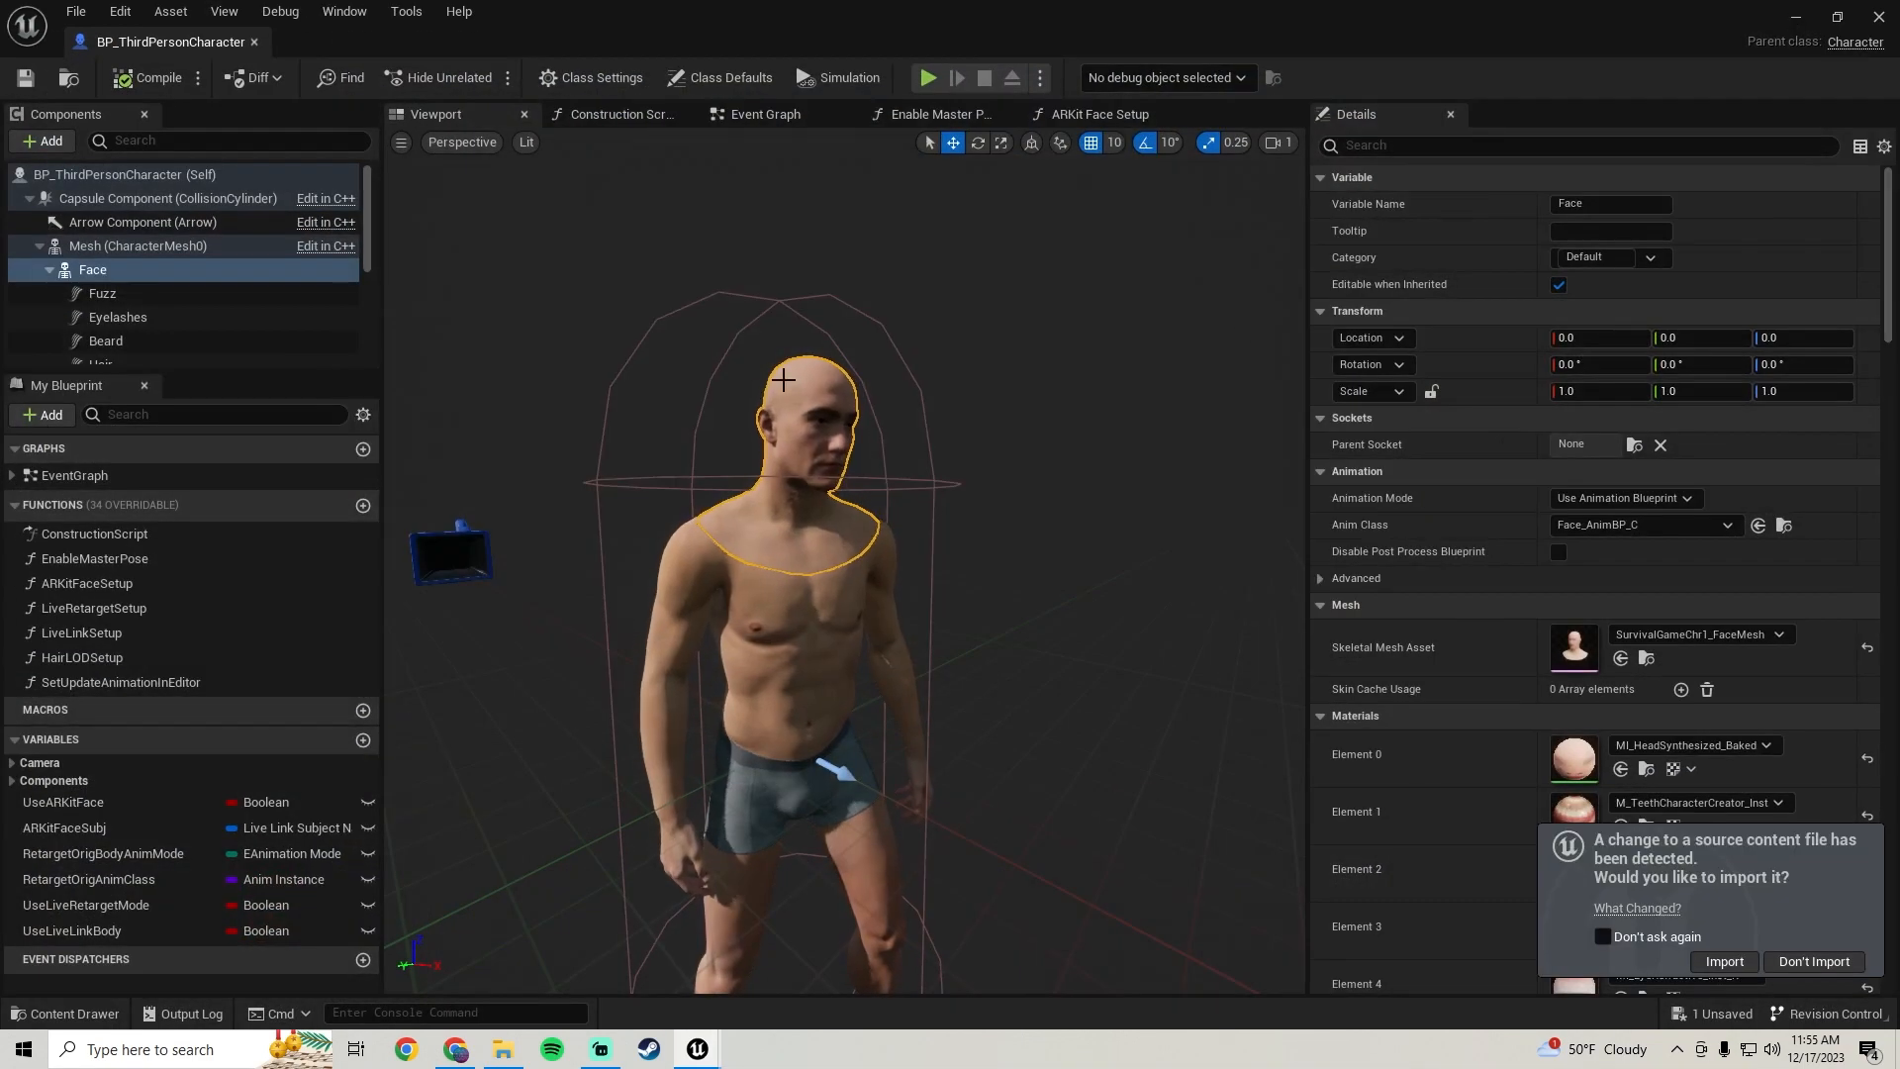
pyautogui.click(1642, 659)
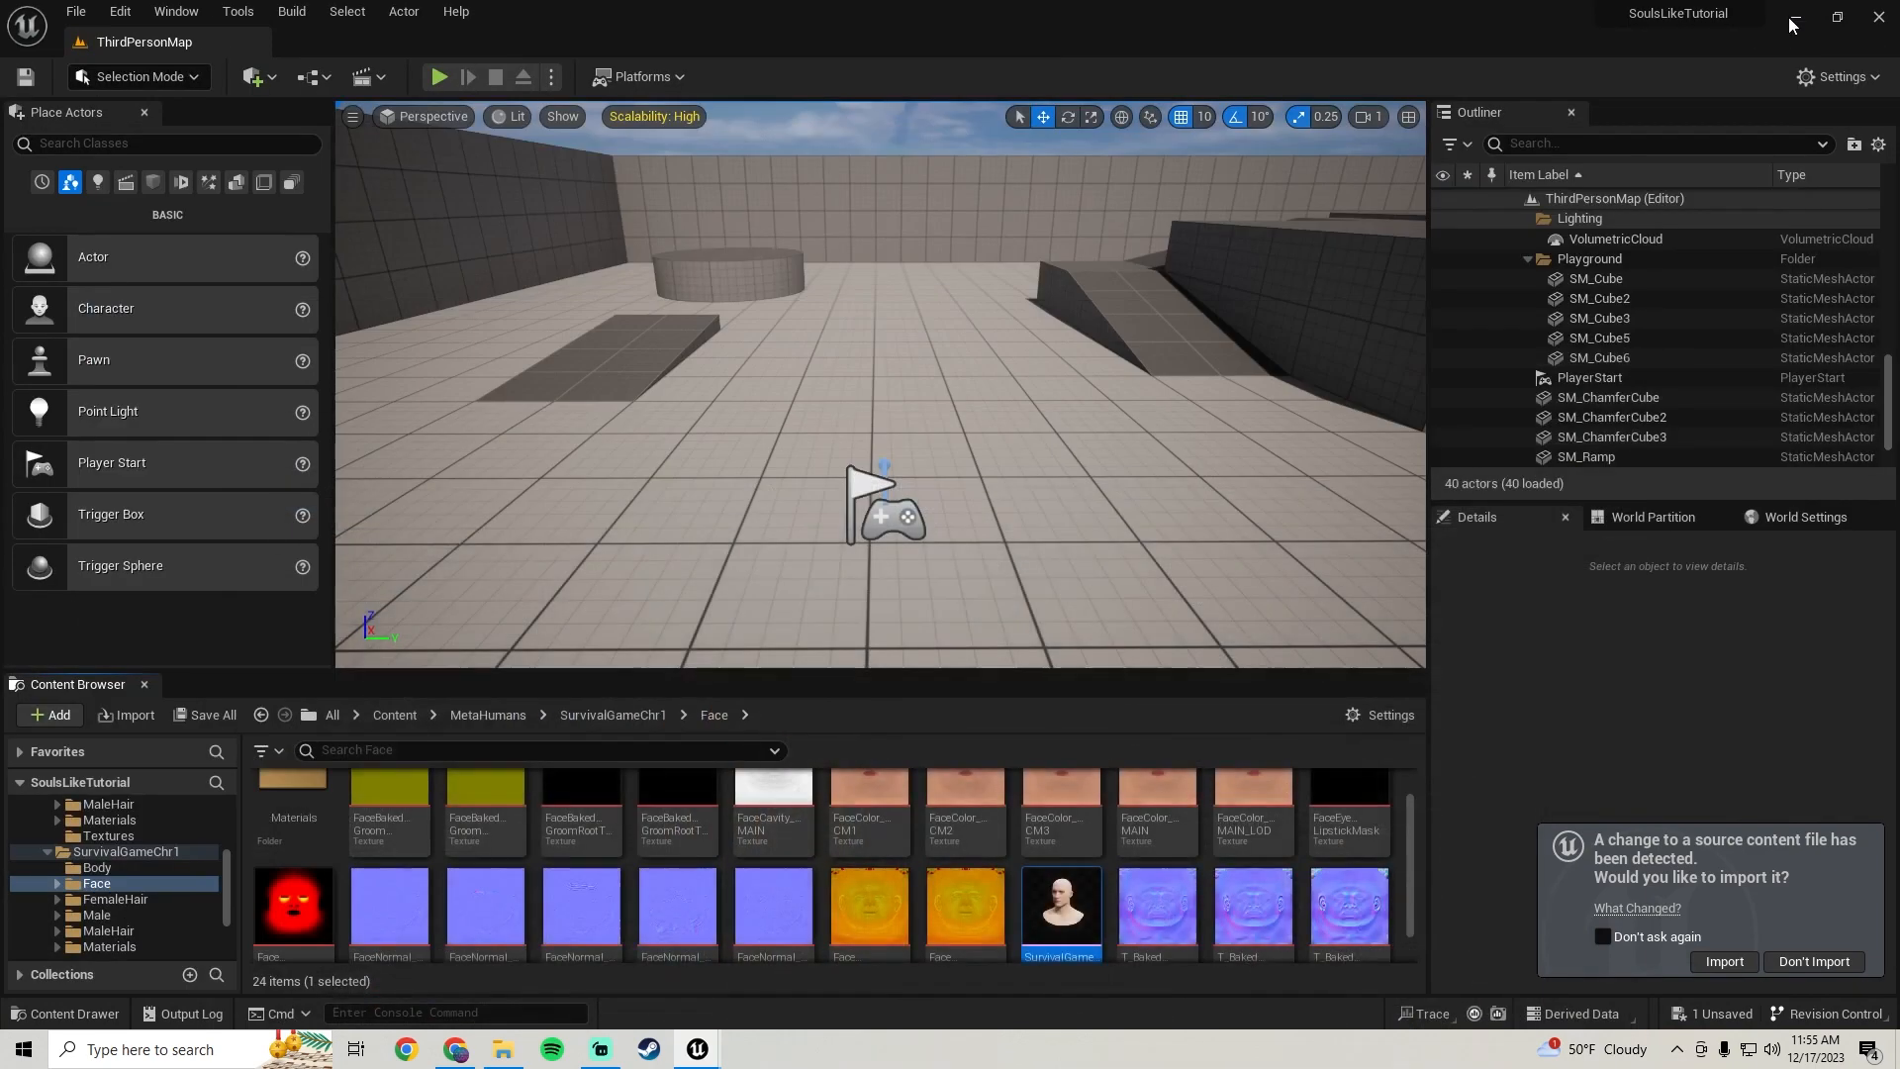
# Export the SurvivalGameChr1_FaceMesh skeletal mesh as an FBX file into the project's Content folder
pyautogui.rightClick(1066, 895)
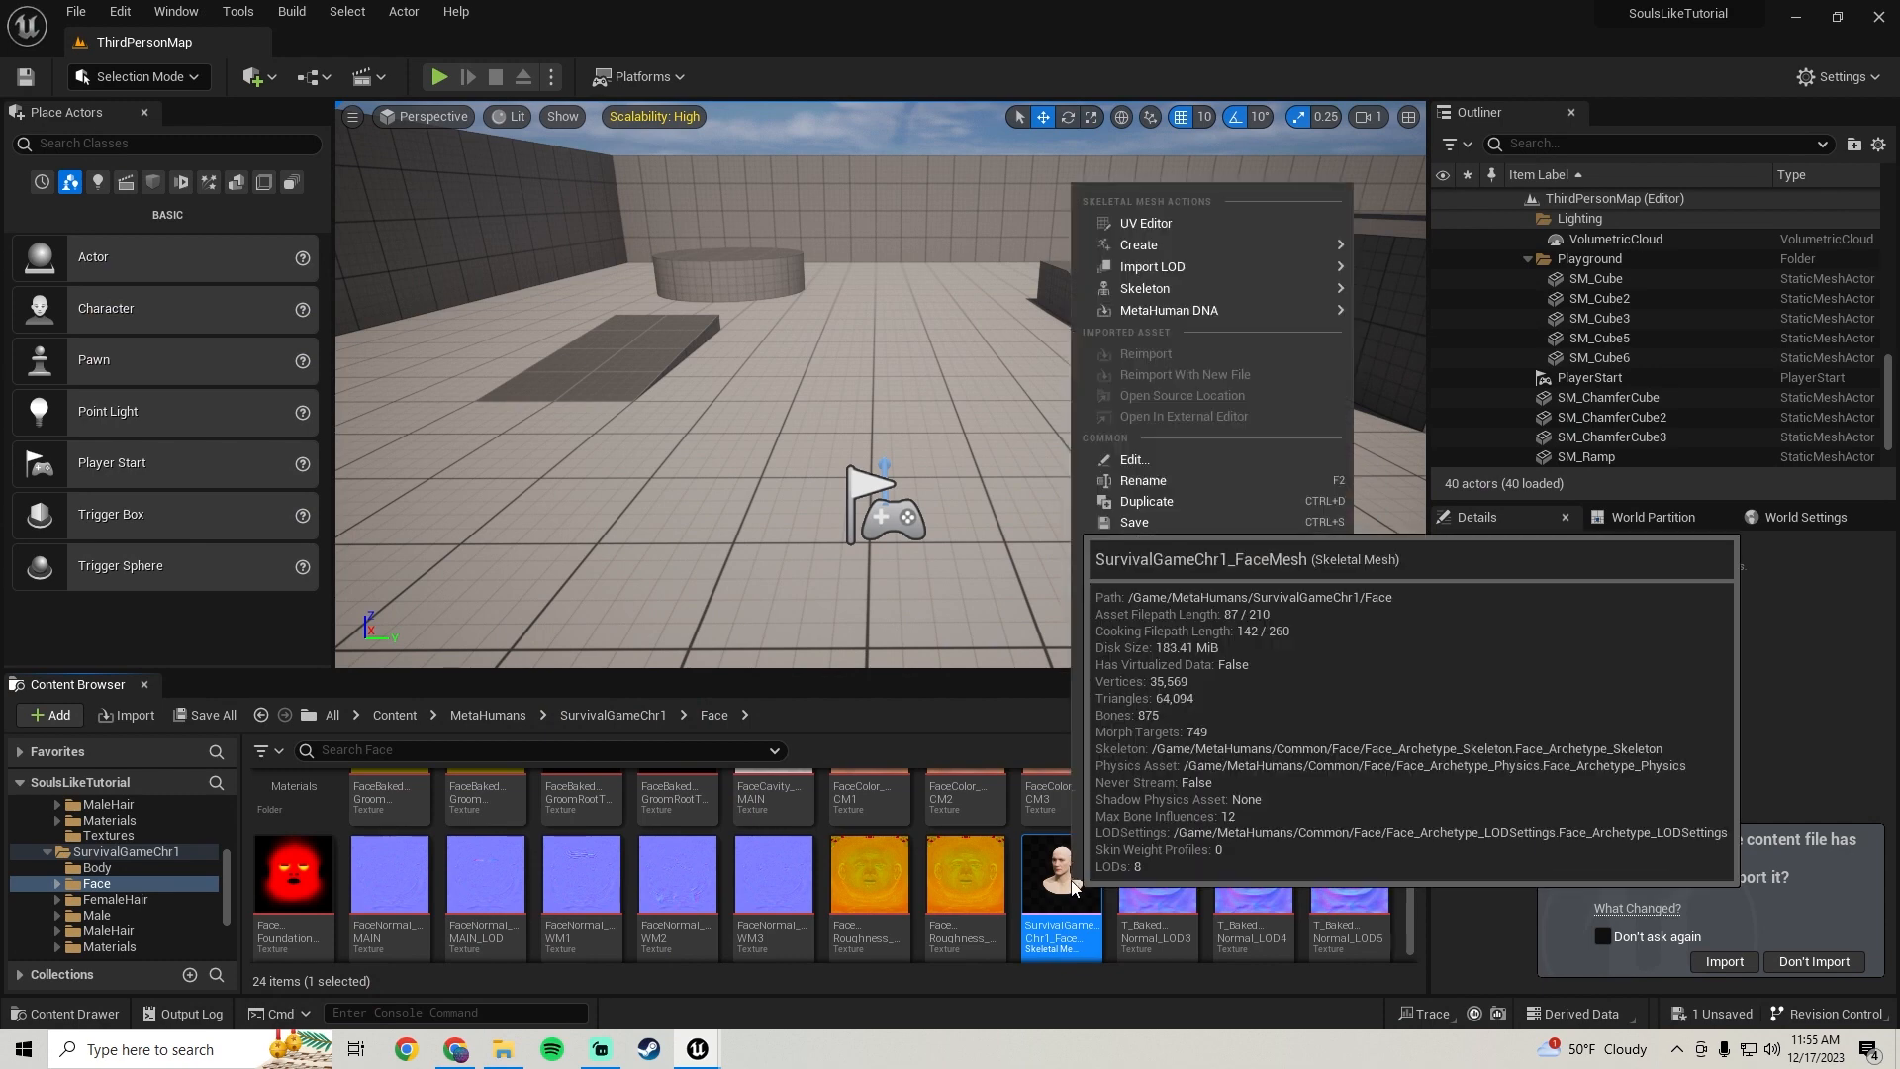
pyautogui.moveTo(1179, 565)
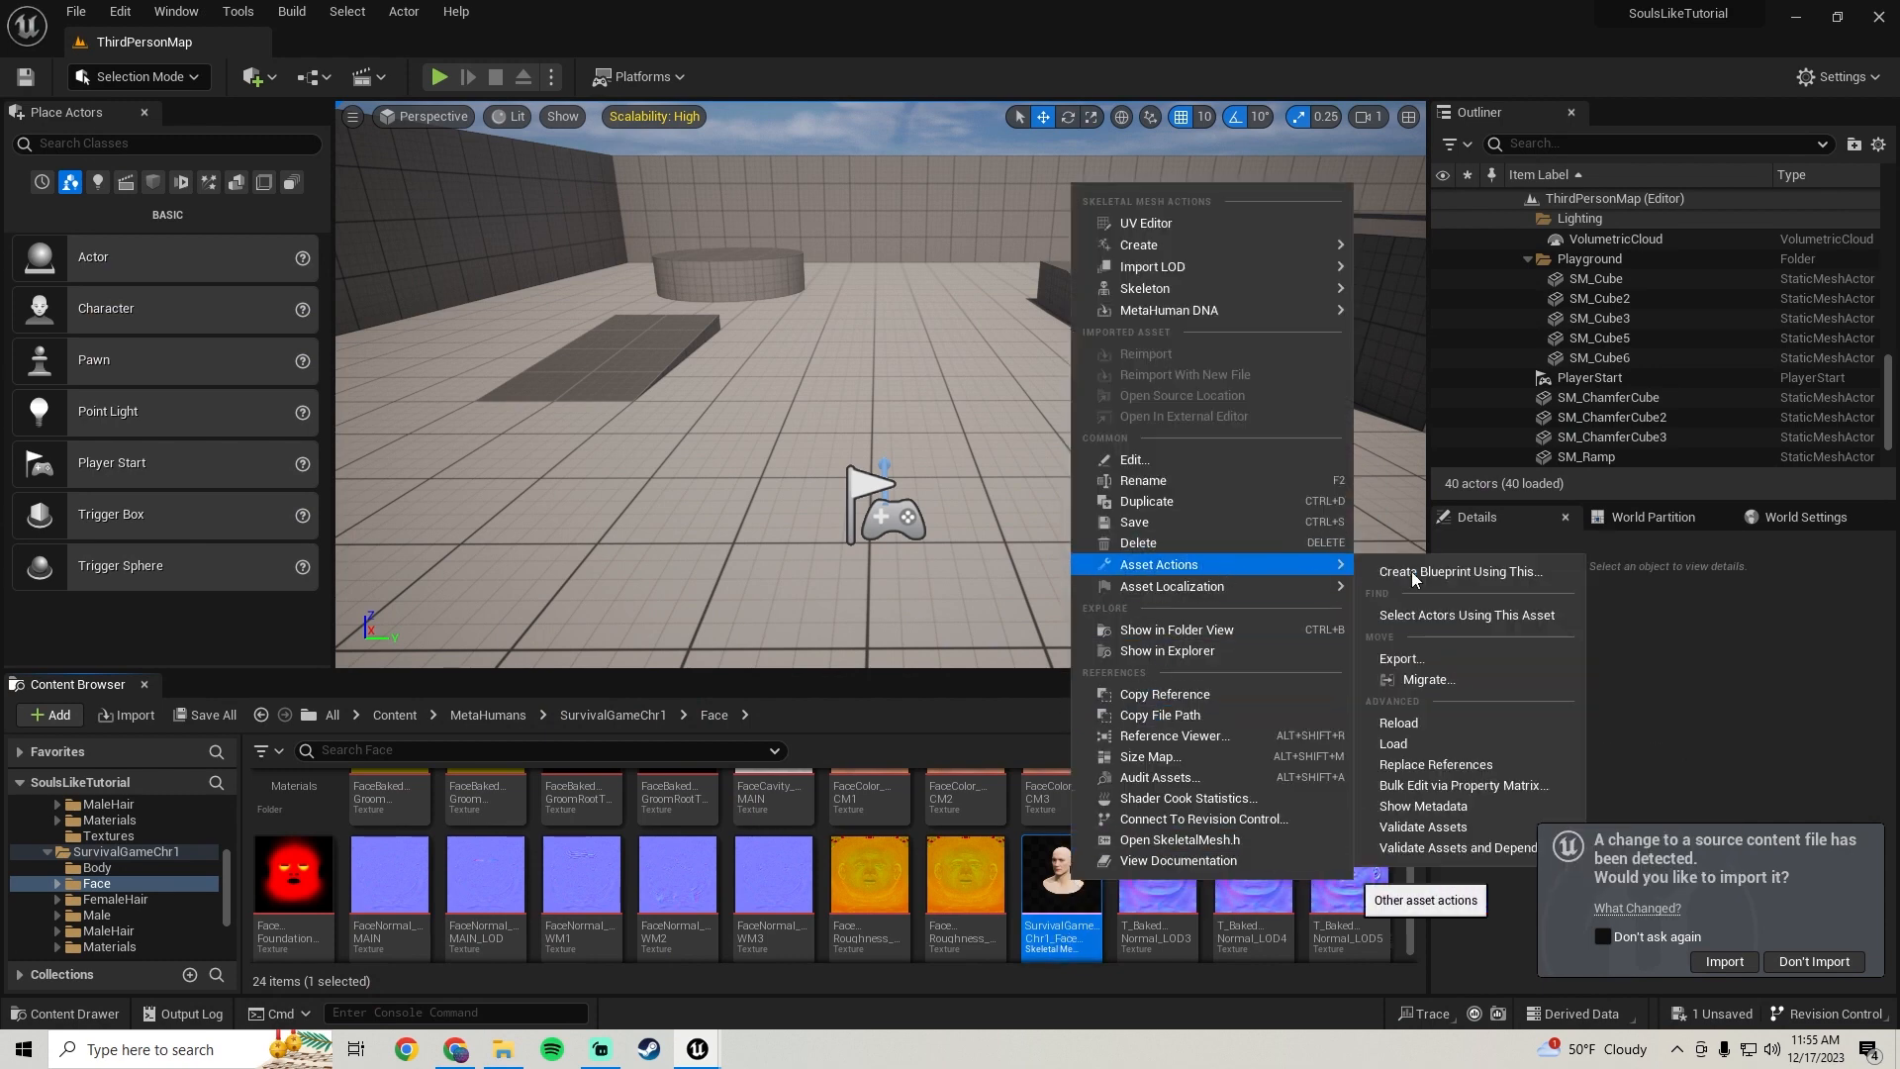
pyautogui.click(1403, 658)
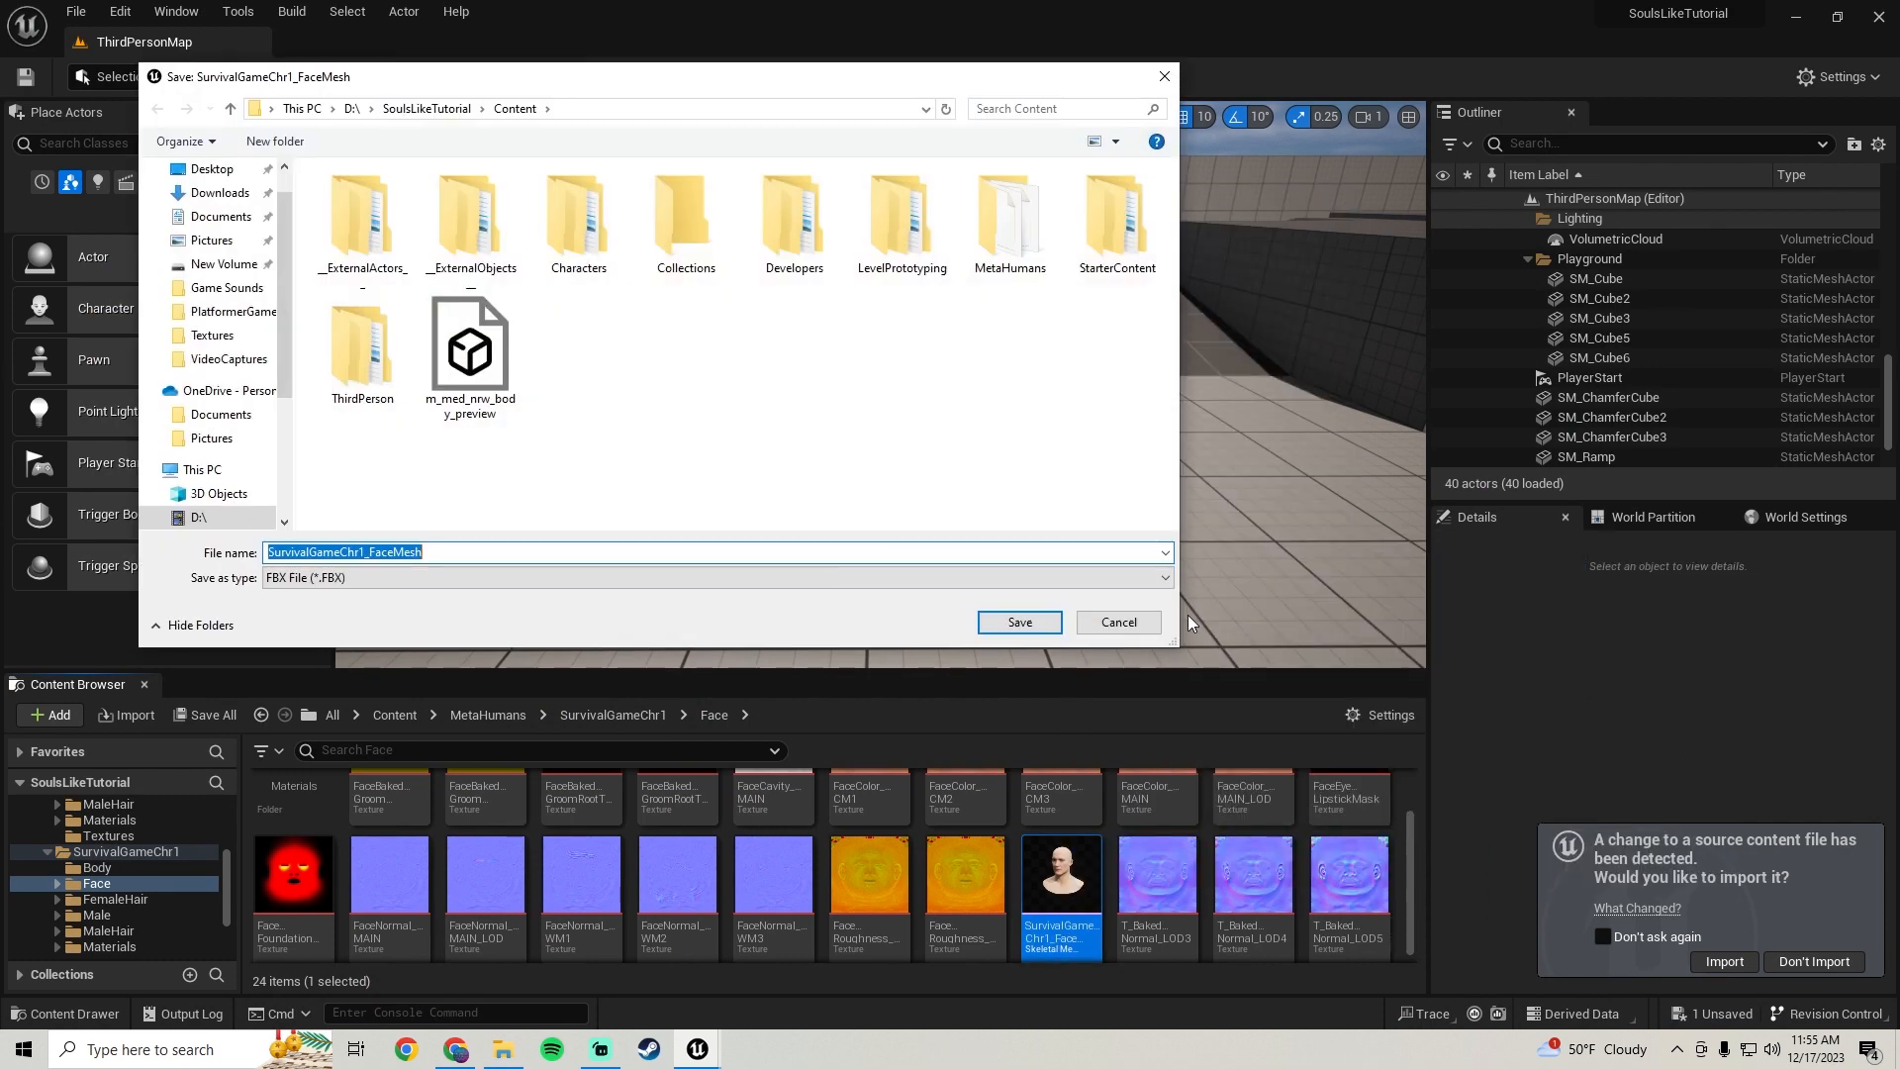
pyautogui.click(1009, 622)
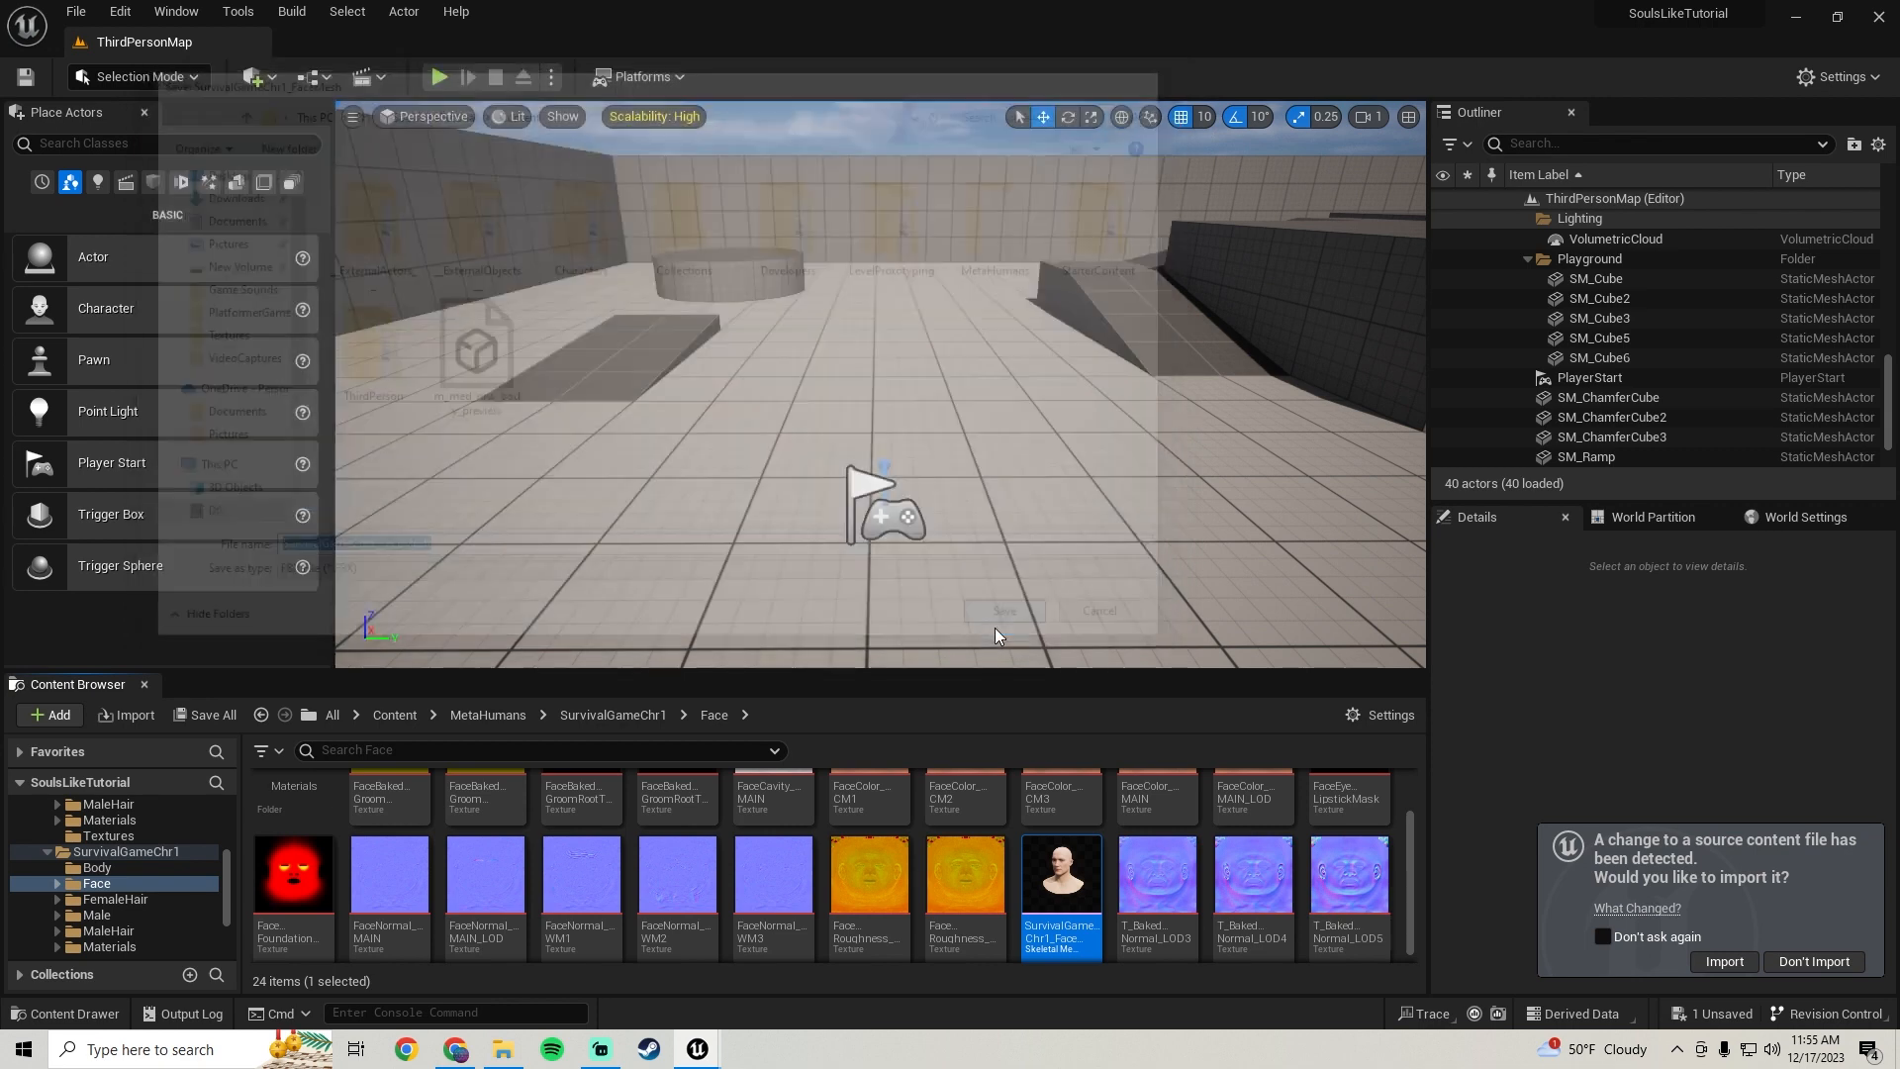
pyautogui.click(1062, 737)
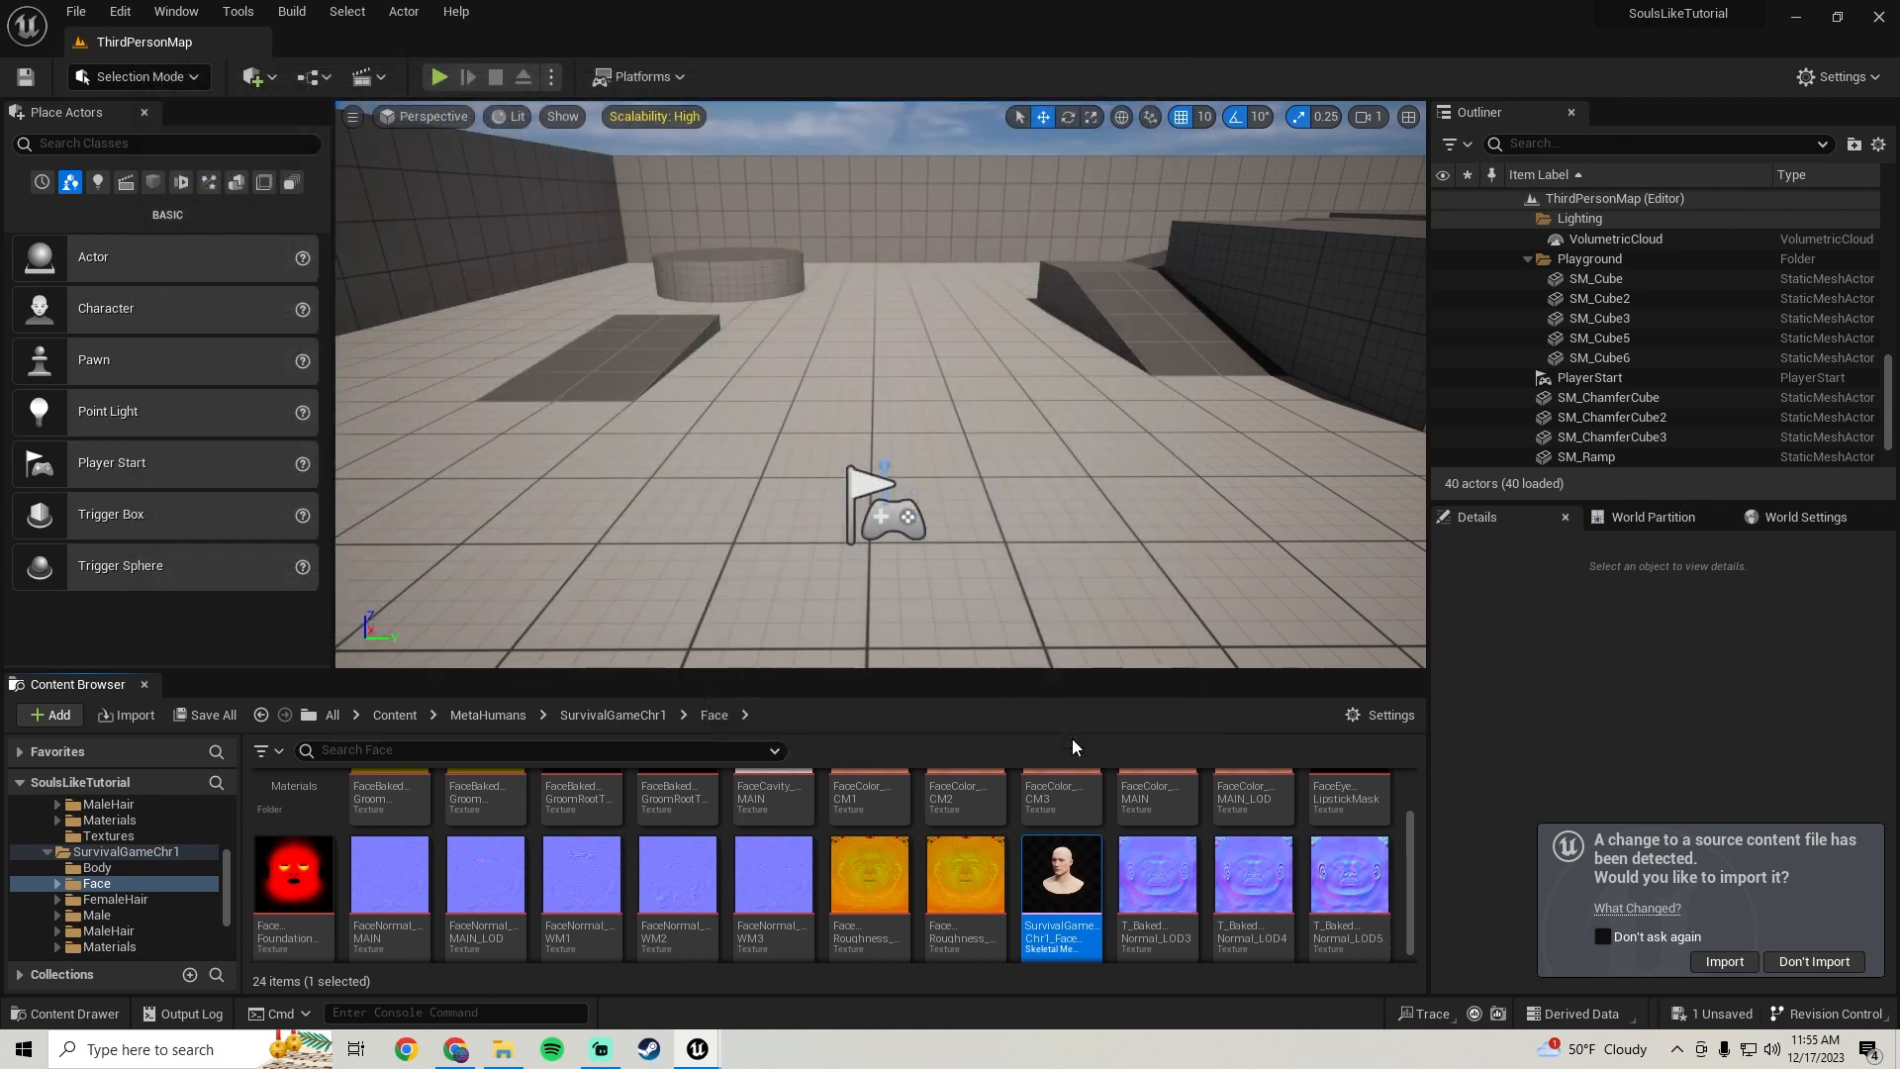
# Open the Blender download page on blender.org in the web browser
pyautogui.moveTo(1031, 420); pyautogui.dragTo(872, 350, button='right')
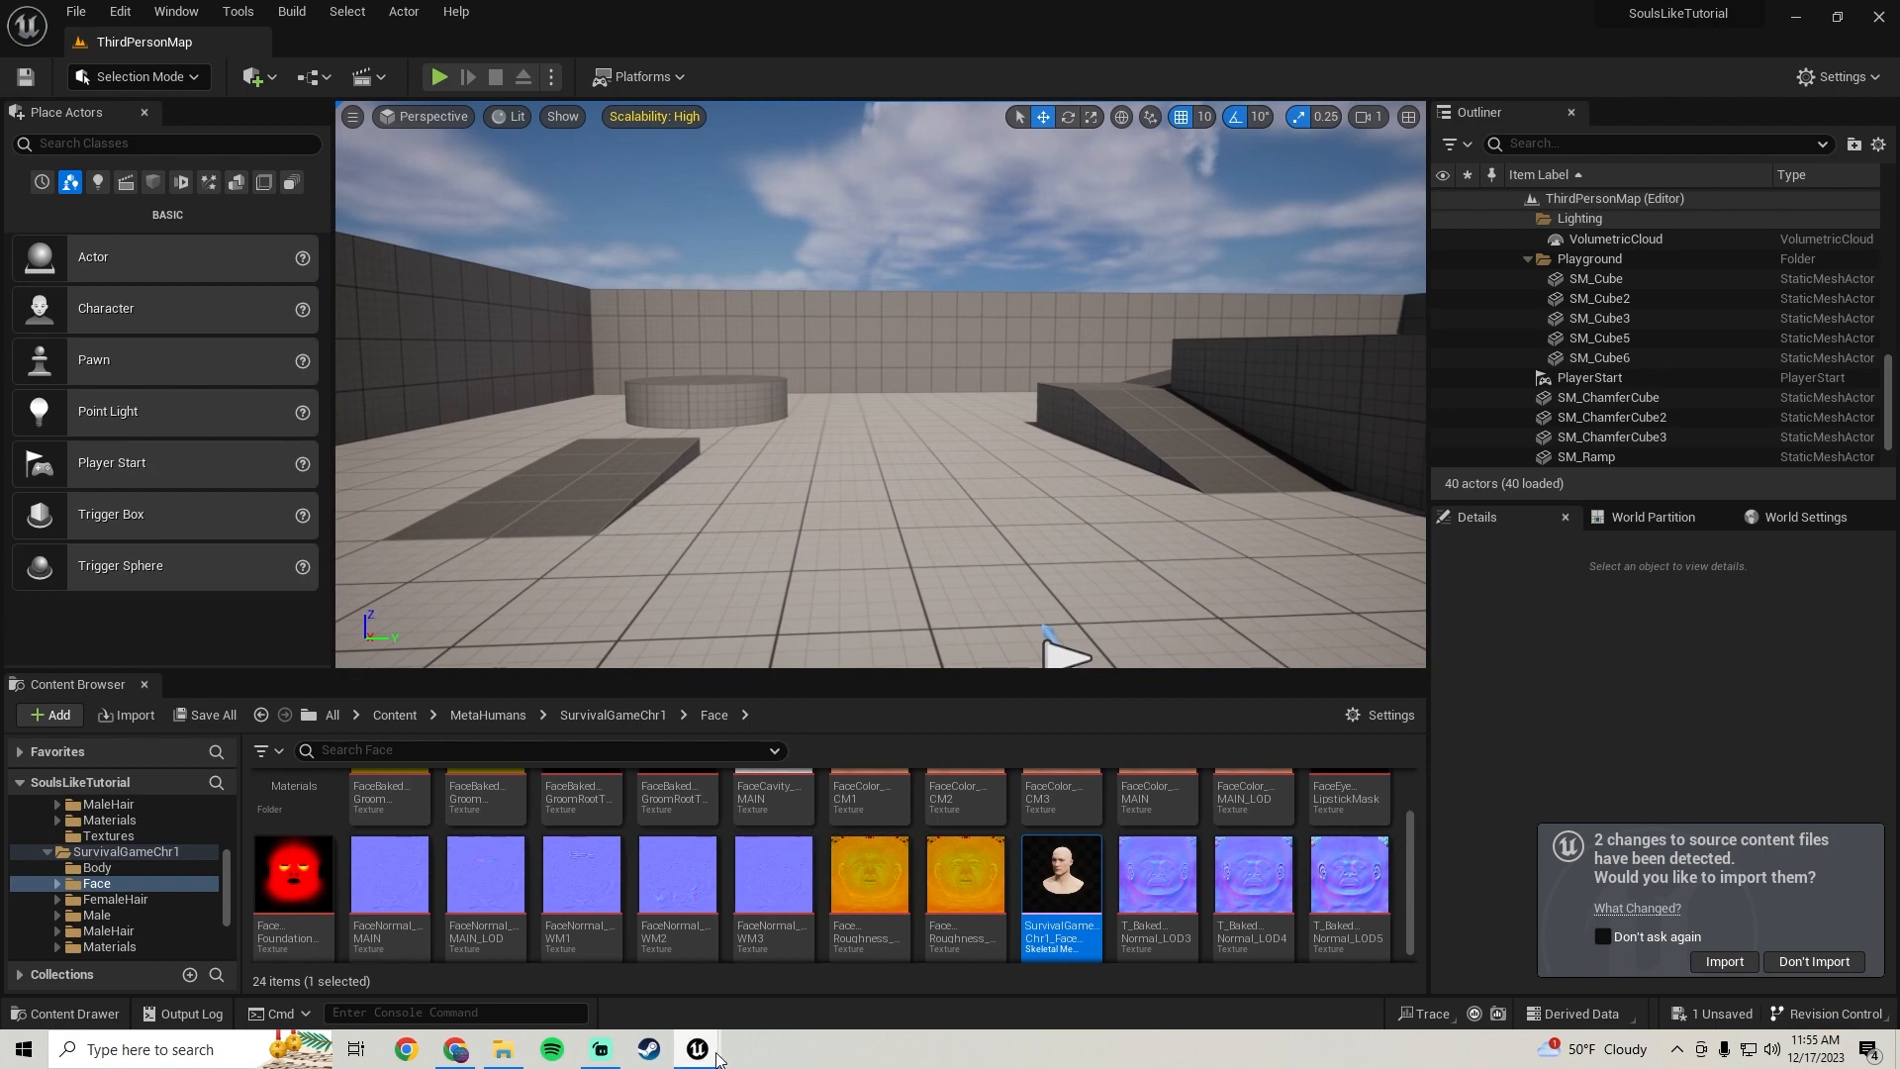
pyautogui.moveTo(698, 1049)
pyautogui.click(892, 905)
pyautogui.moveTo(964, 459)
pyautogui.mouseDown(button='right')
pyautogui.moveTo(871, 535)
pyautogui.moveTo(935, 604)
pyautogui.moveTo(965, 458)
pyautogui.mouseUp(button='right')
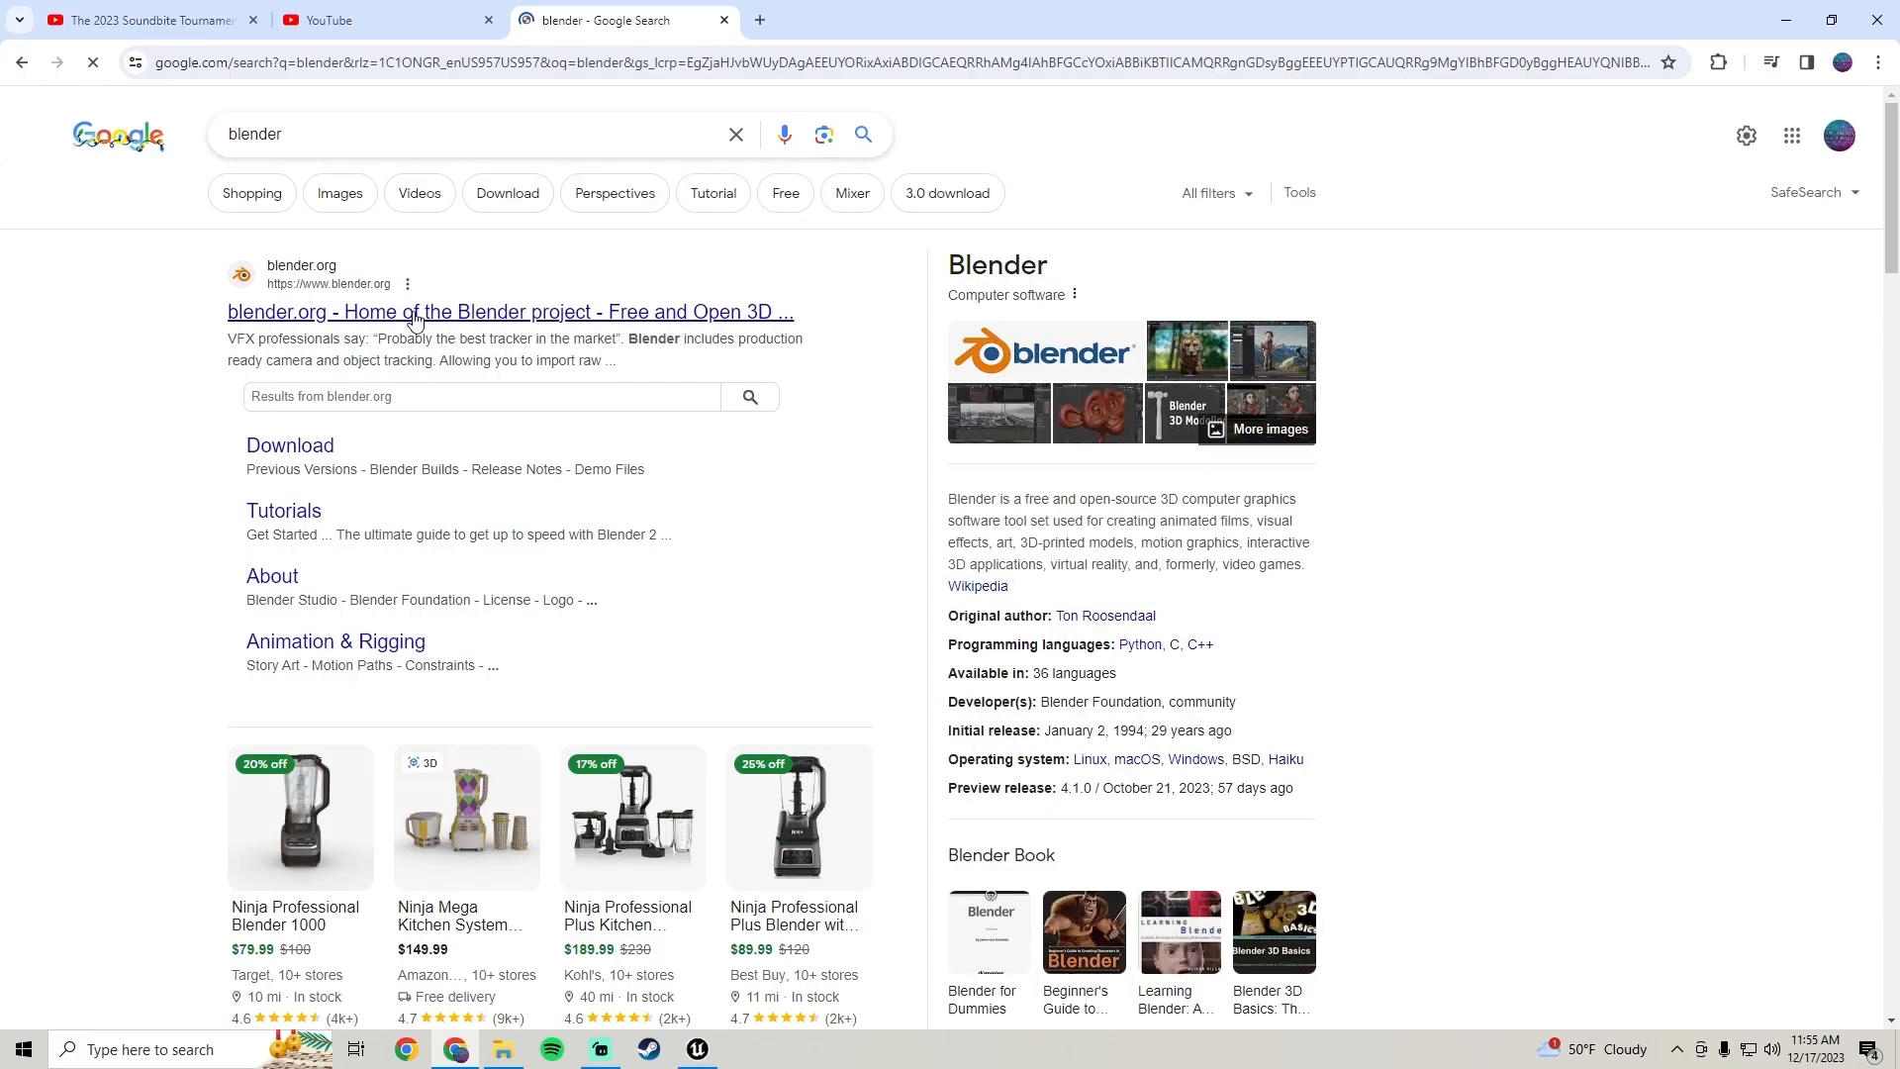
pyautogui.click(433, 322)
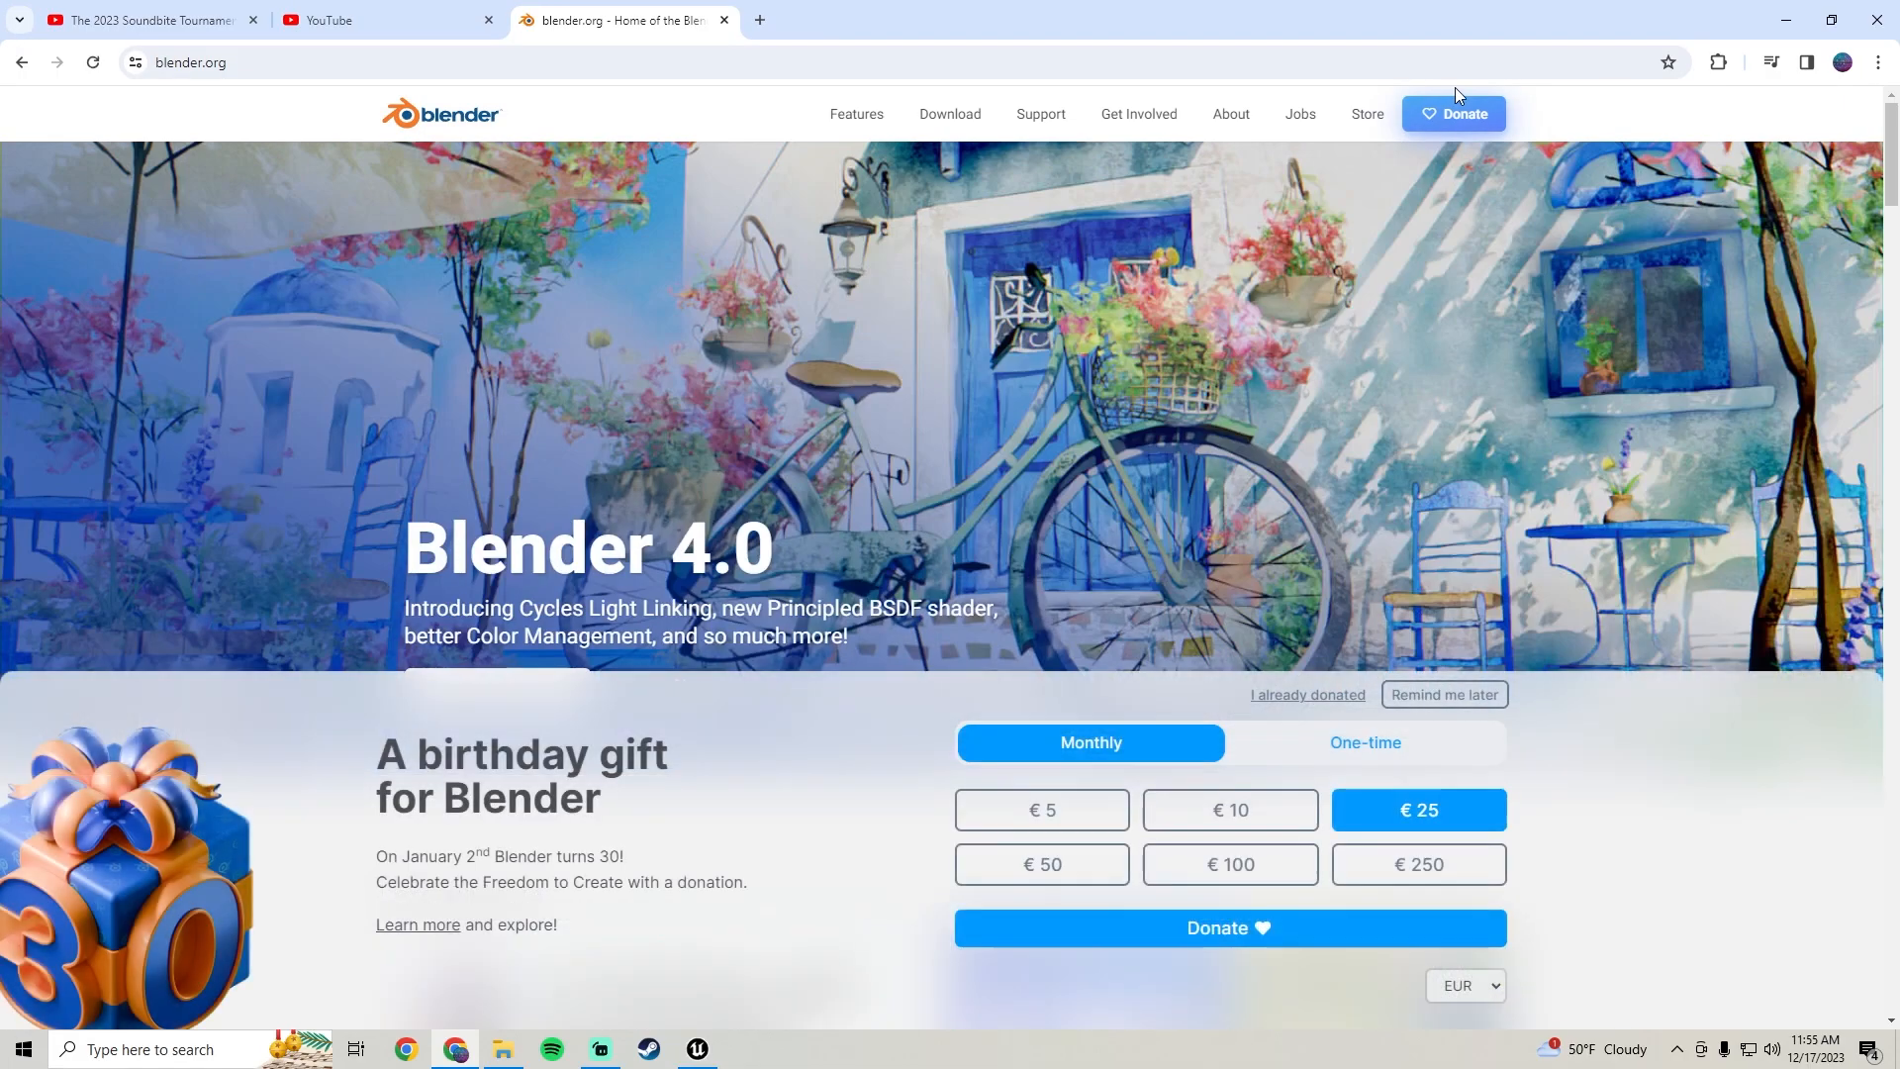
pyautogui.click(956, 114)
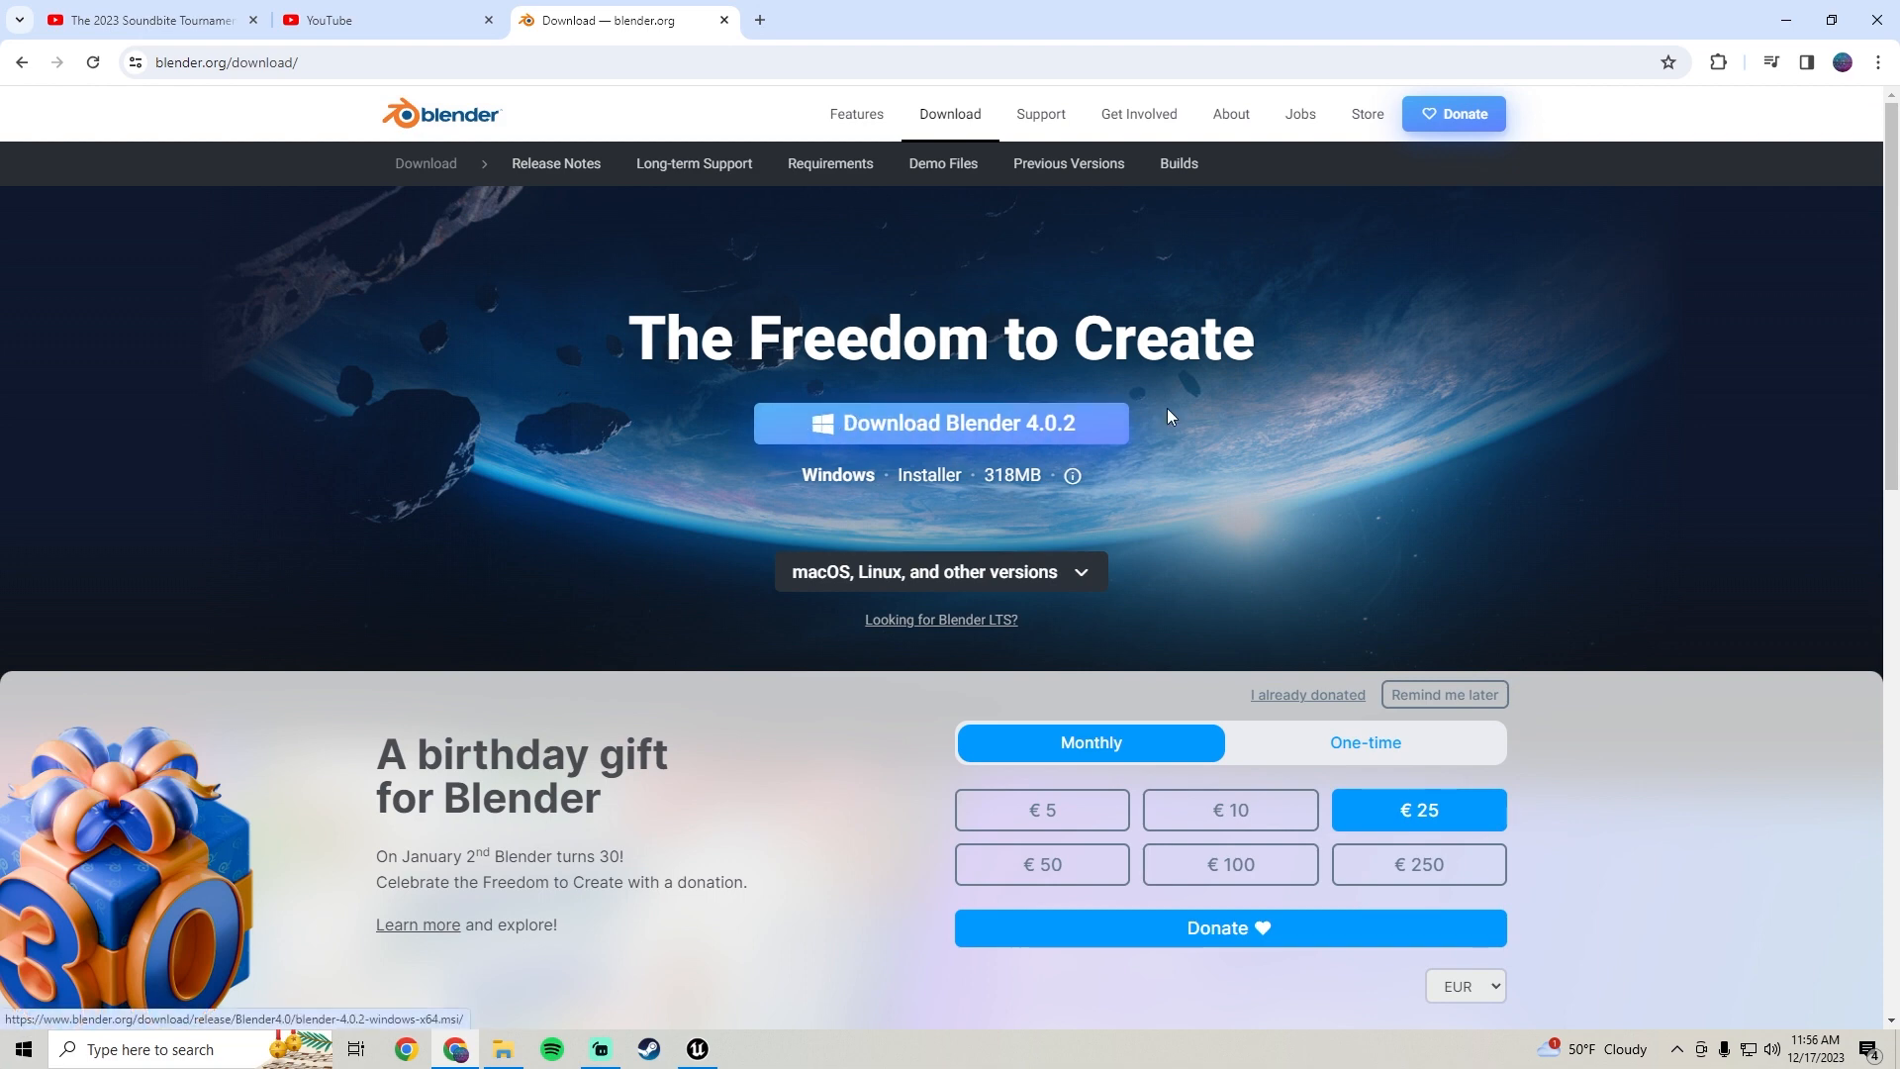
# Launch Blender 3.6 from the Windows Start menu
pyautogui.click(24, 1047)
pyautogui.scroll(-4, 180, 576)
pyautogui.scroll(-2, 180, 583)
pyautogui.click(129, 682)
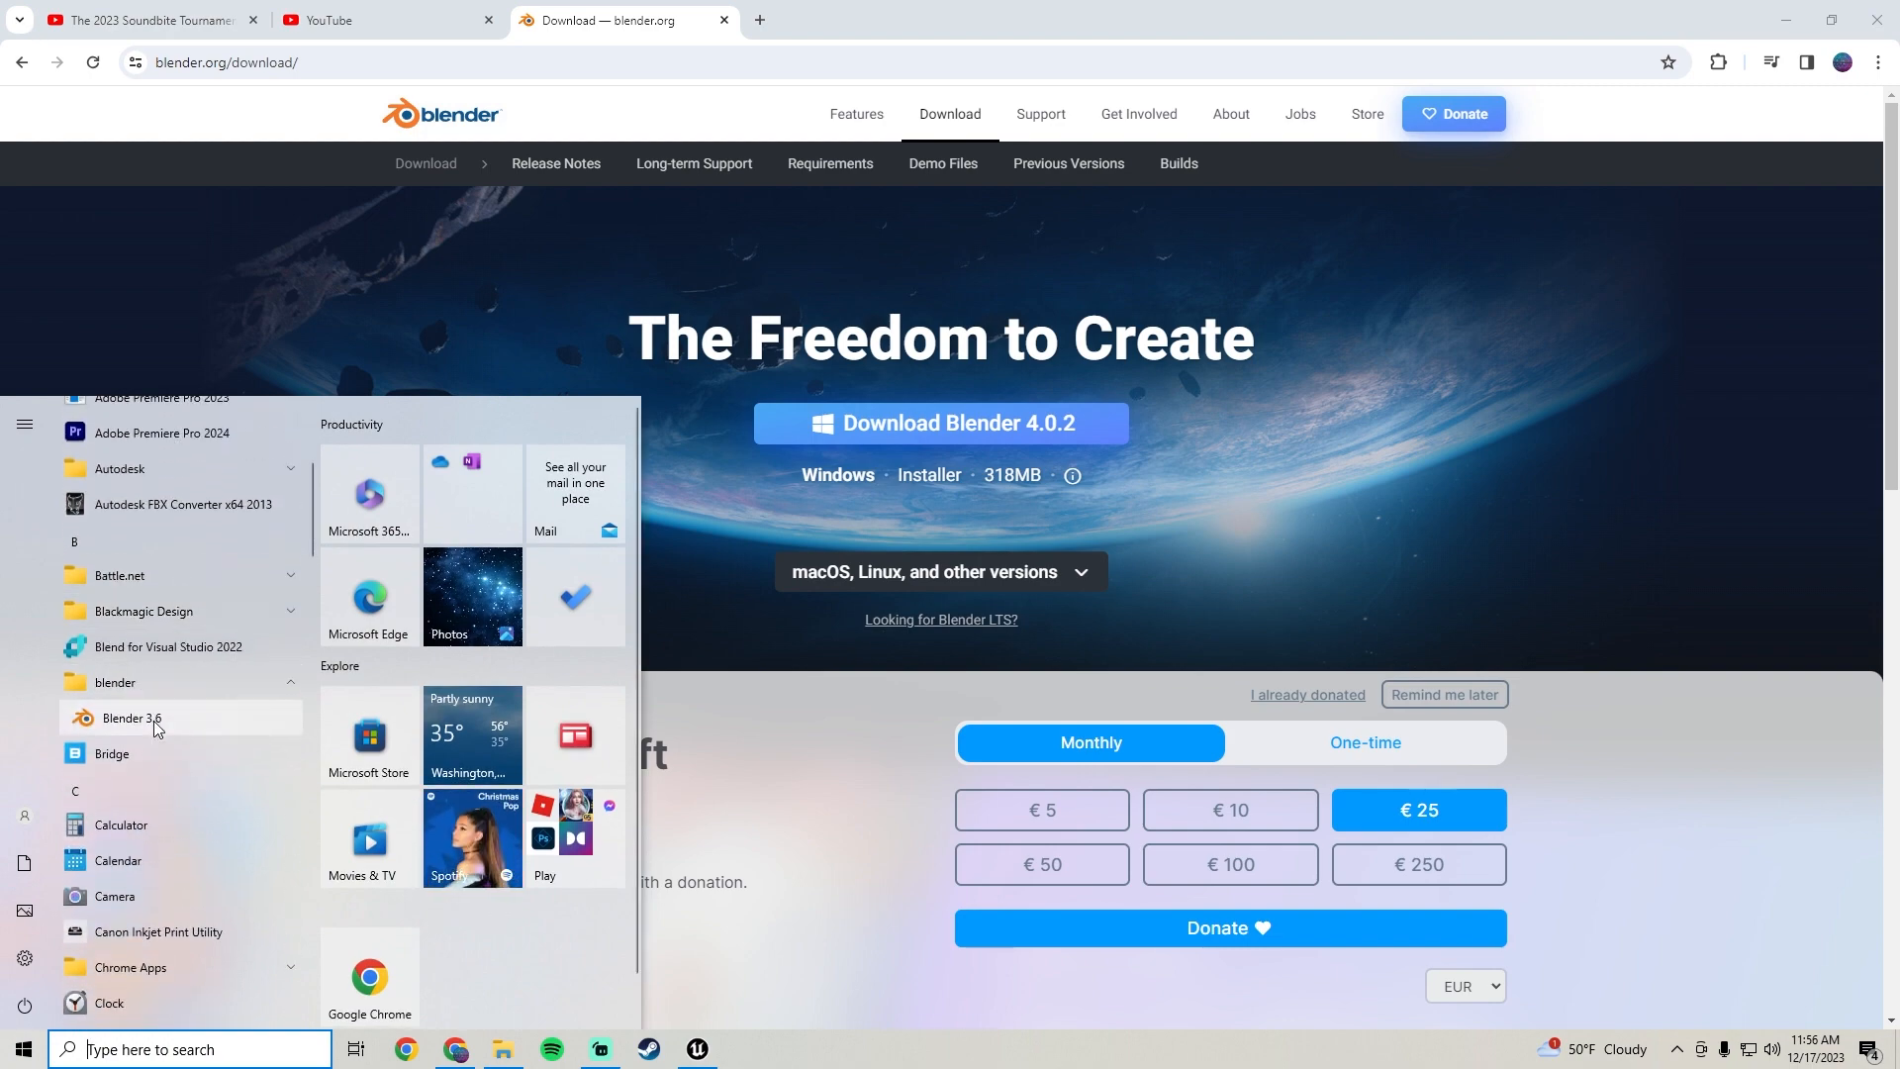
pyautogui.click(153, 721)
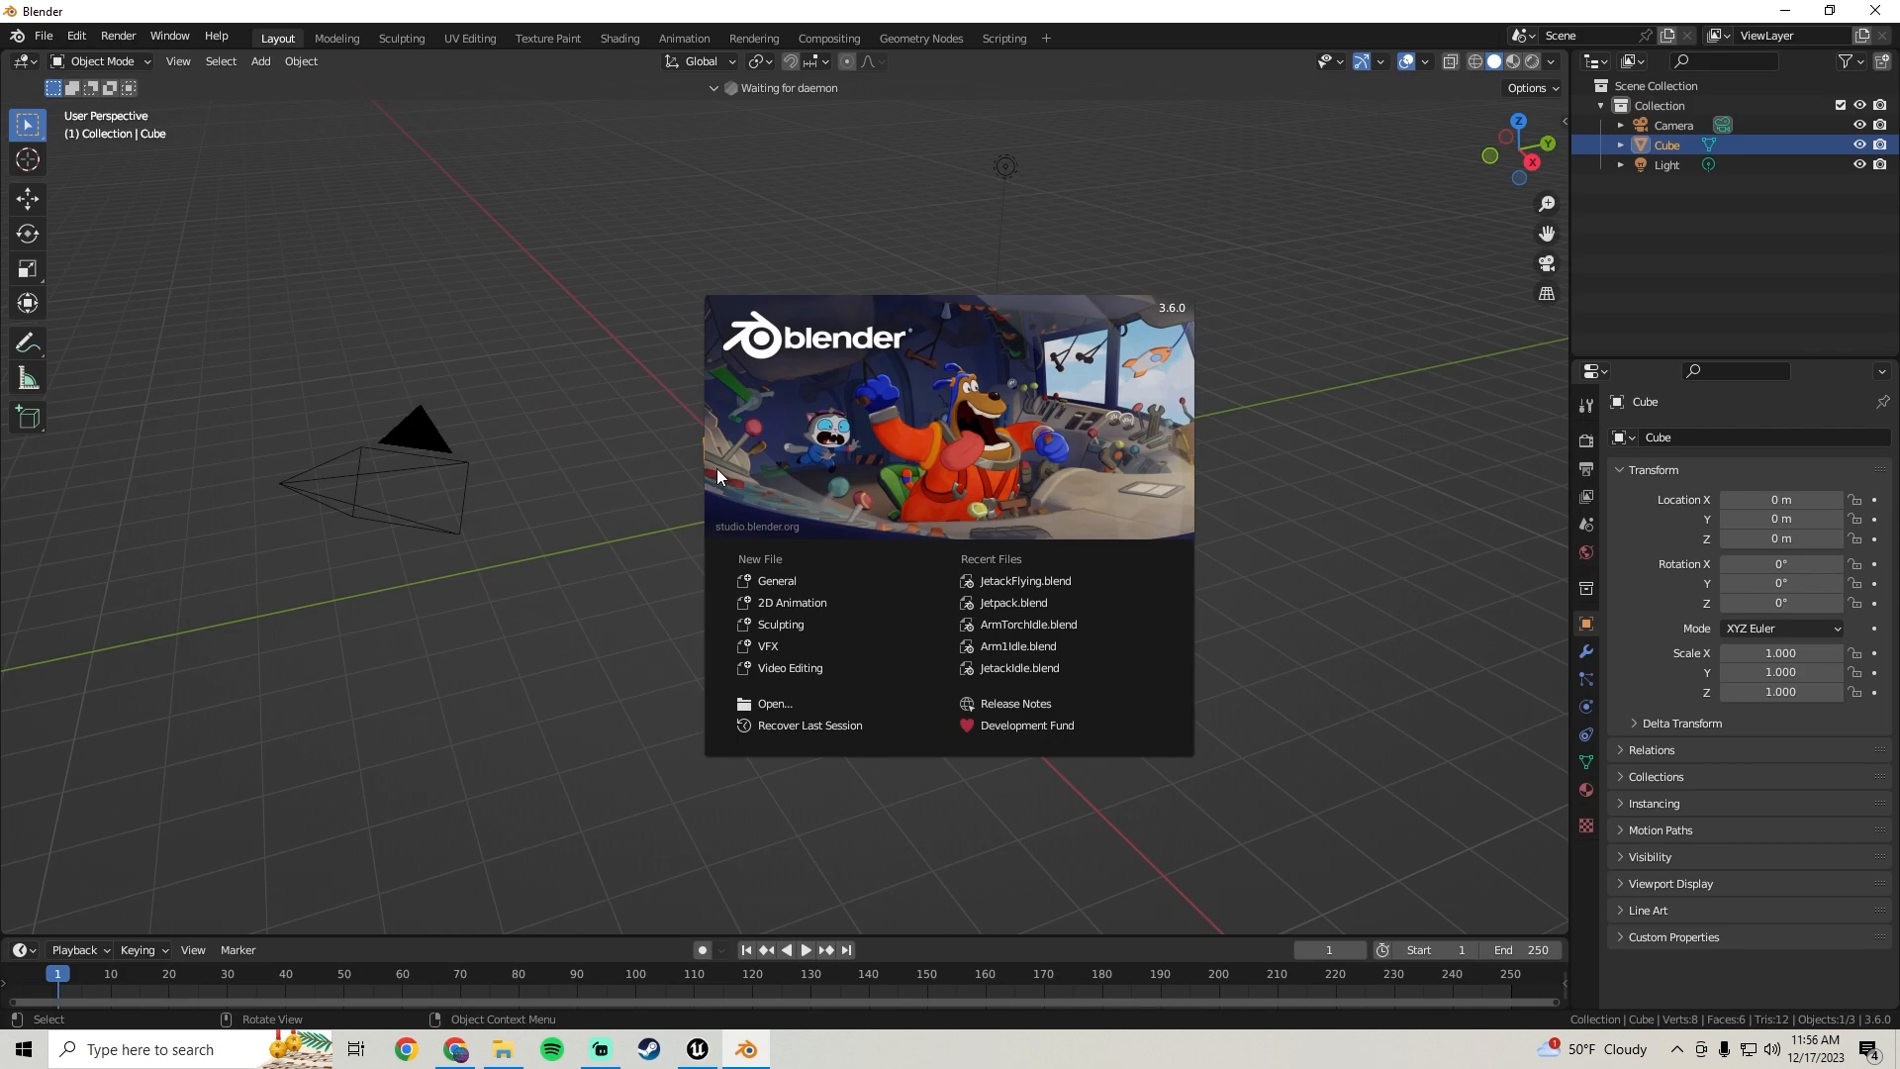
# Dismiss the splash screen and delete the default cube from the scene
pyautogui.click(653, 508)
pyautogui.moveTo(684, 512); pyautogui.dragTo(774, 460, button='middle')
pyautogui.scroll(3, 786, 479)
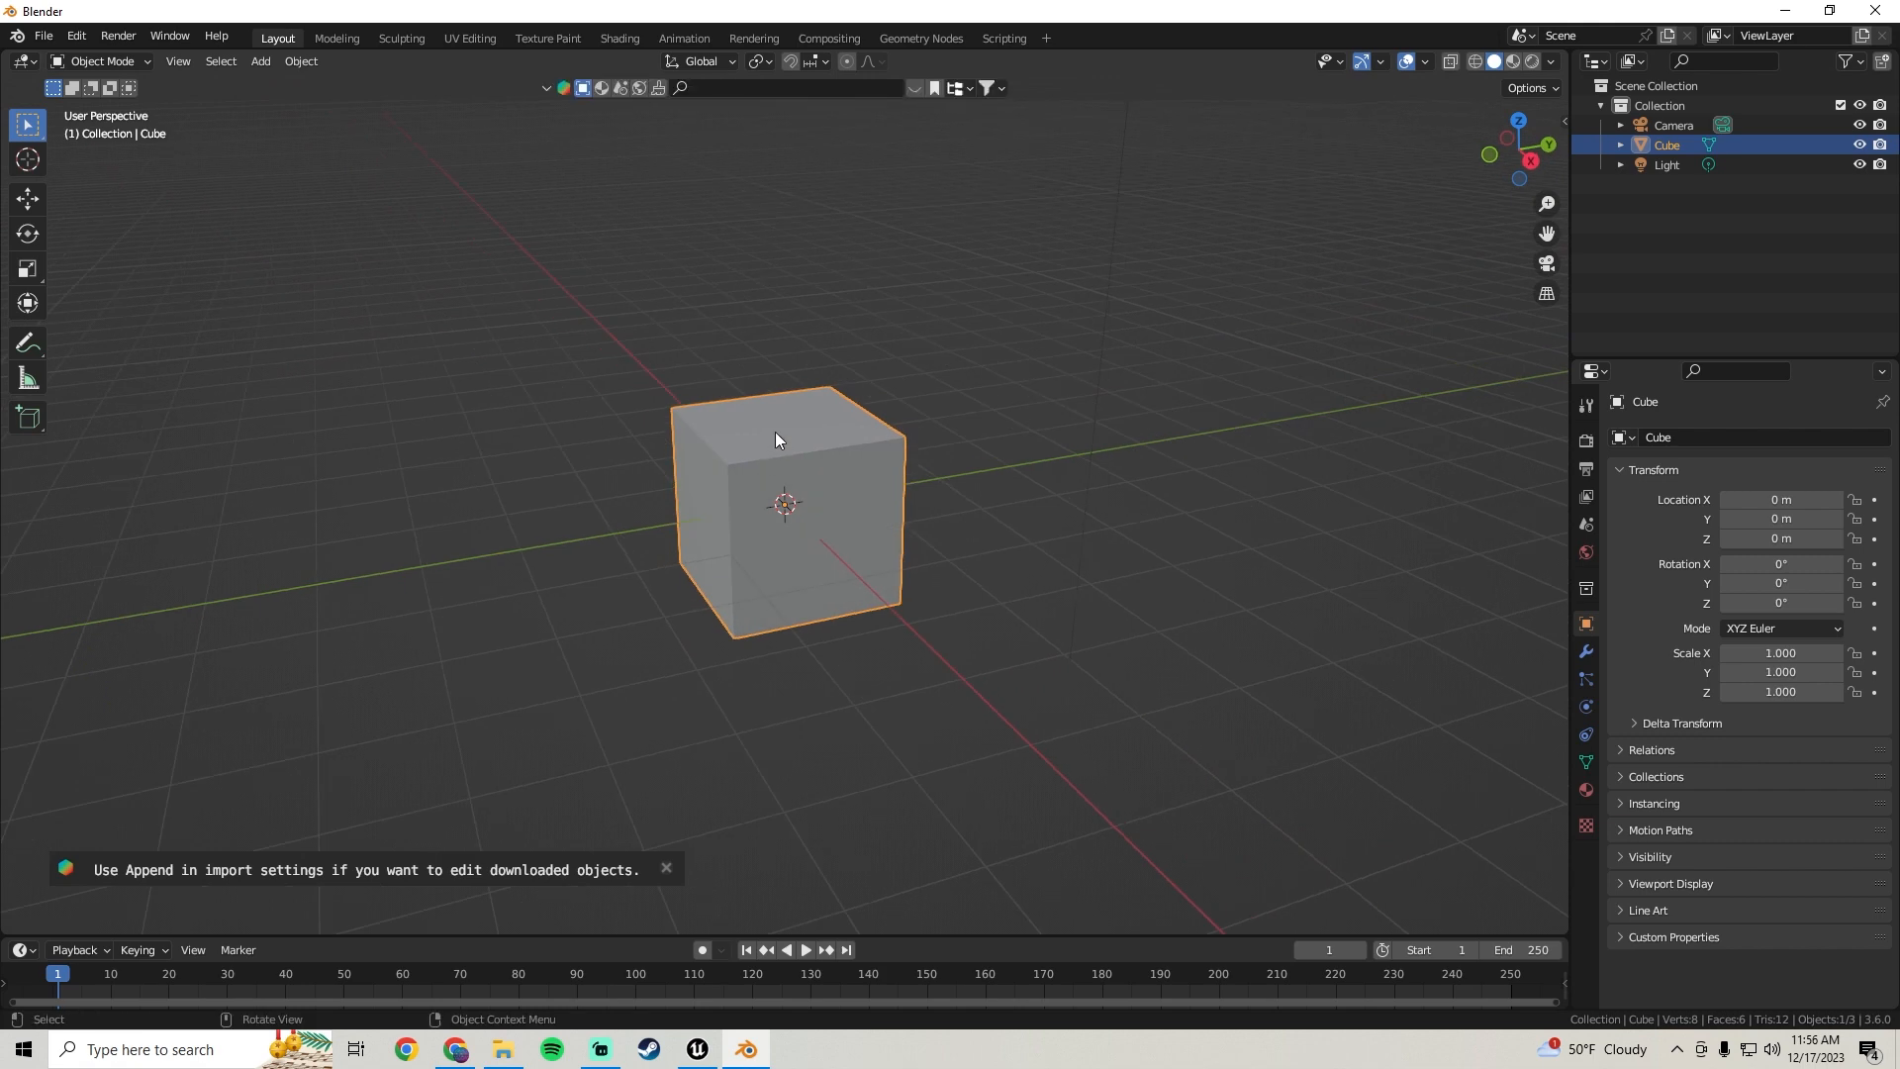
pyautogui.press('x')
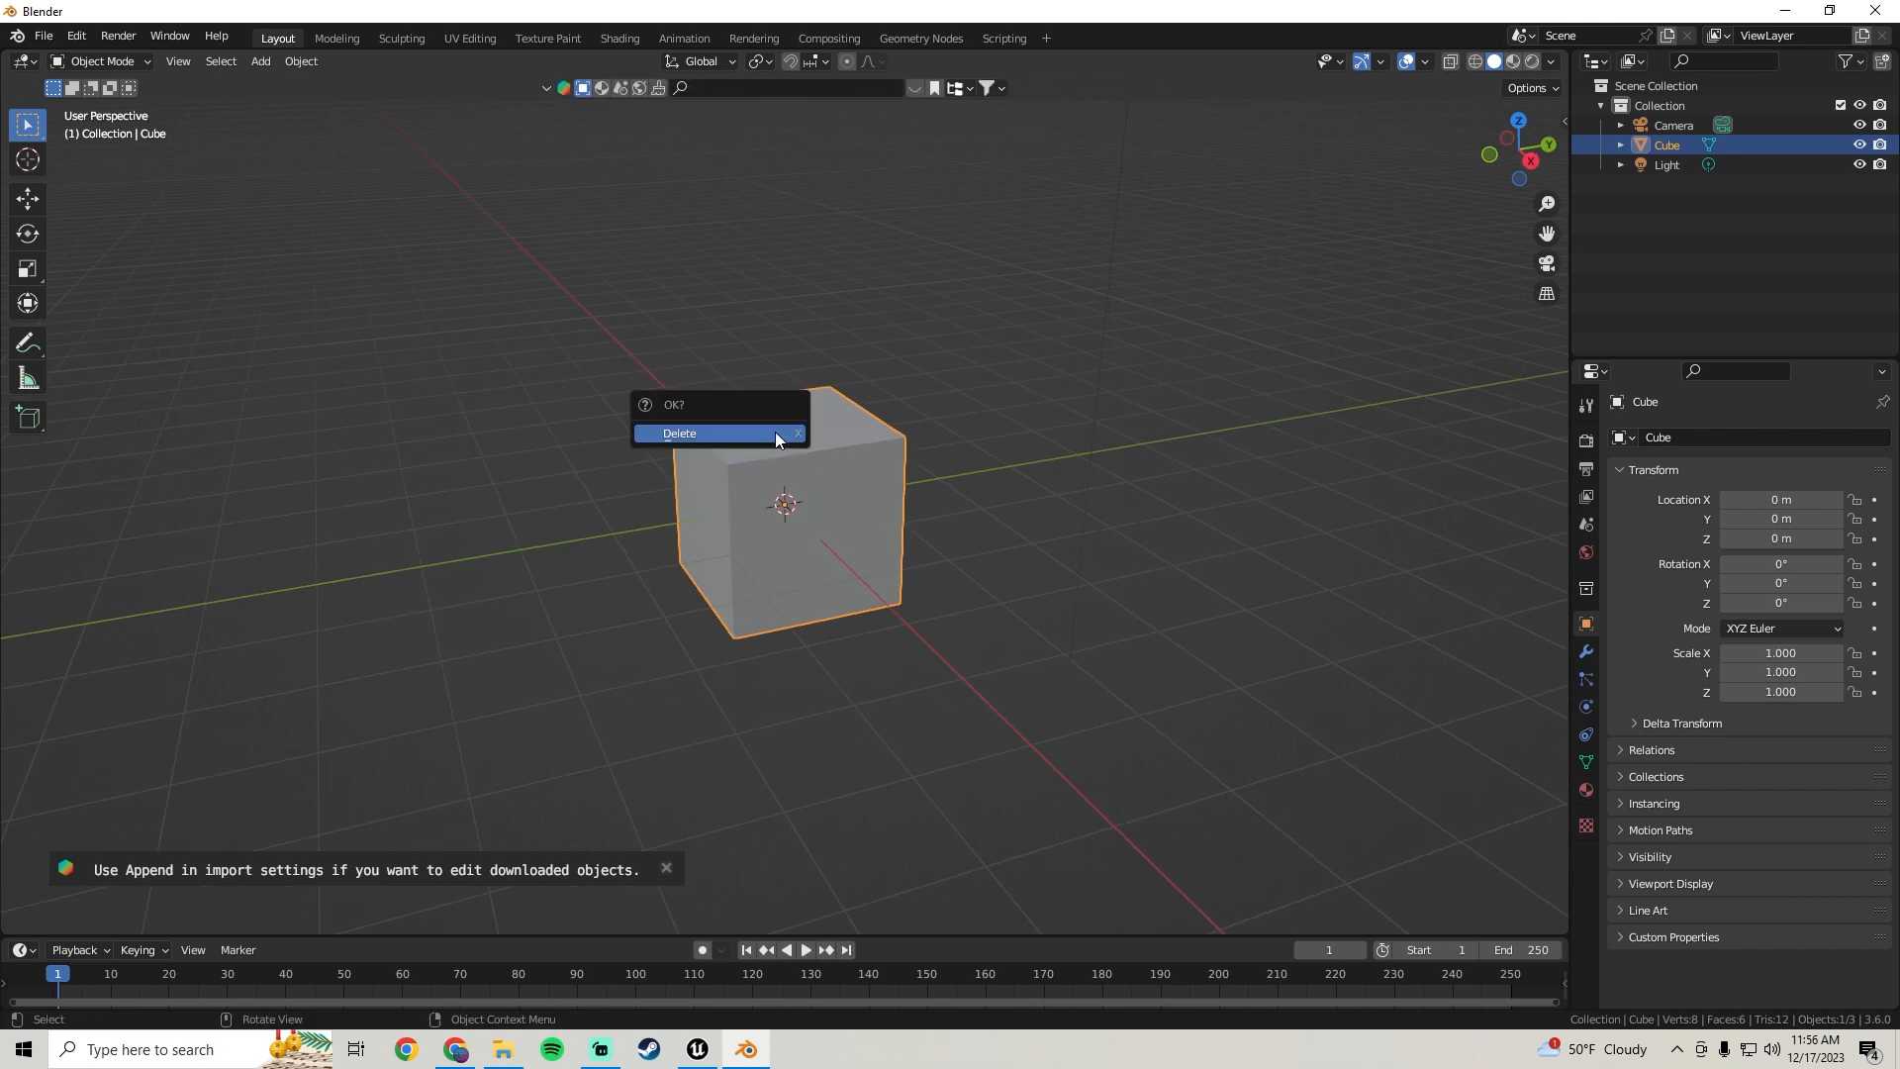
pyautogui.click(774, 431)
pyautogui.moveTo(828, 441); pyautogui.dragTo(804, 392, button='middle')
# Import m_med_nrw_body_preview.FBX from the D:\SoulsLikeTutorial\Content folder as an FBX
pyautogui.click(44, 36)
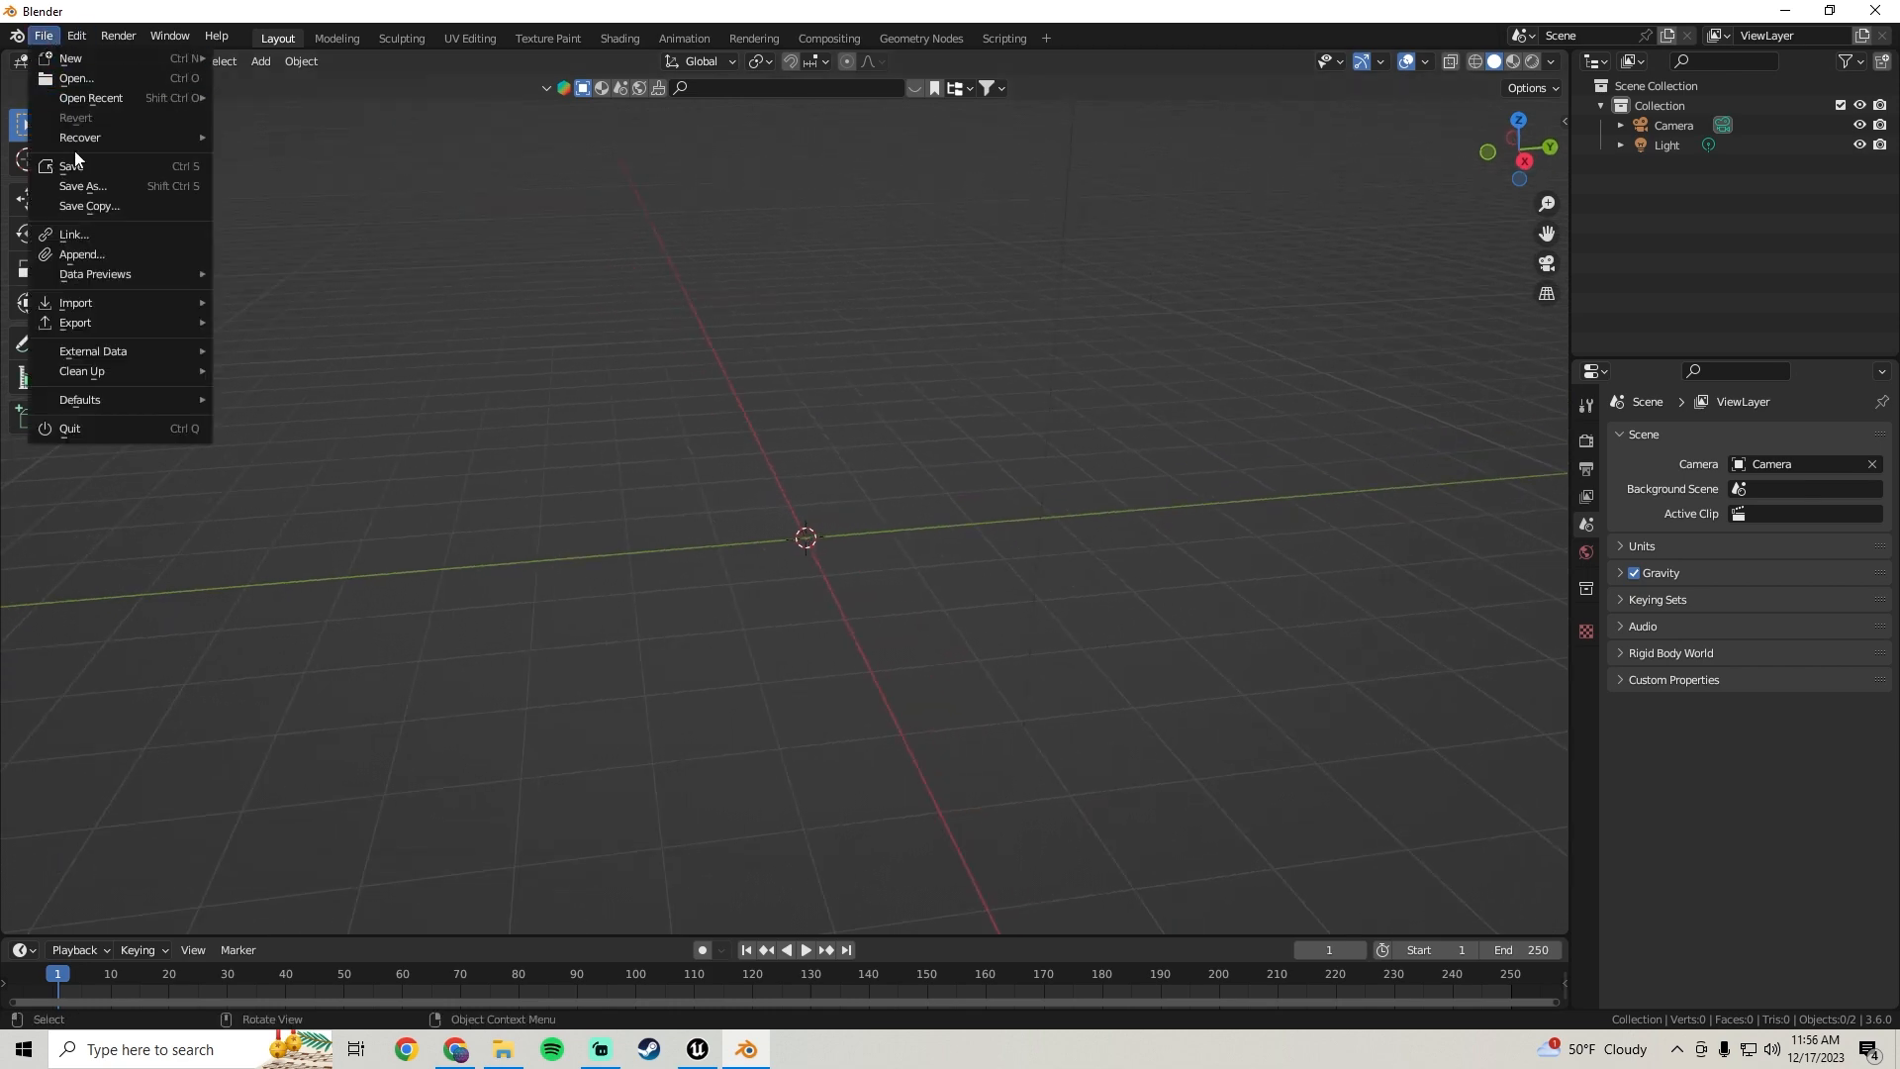
pyautogui.moveTo(93, 305)
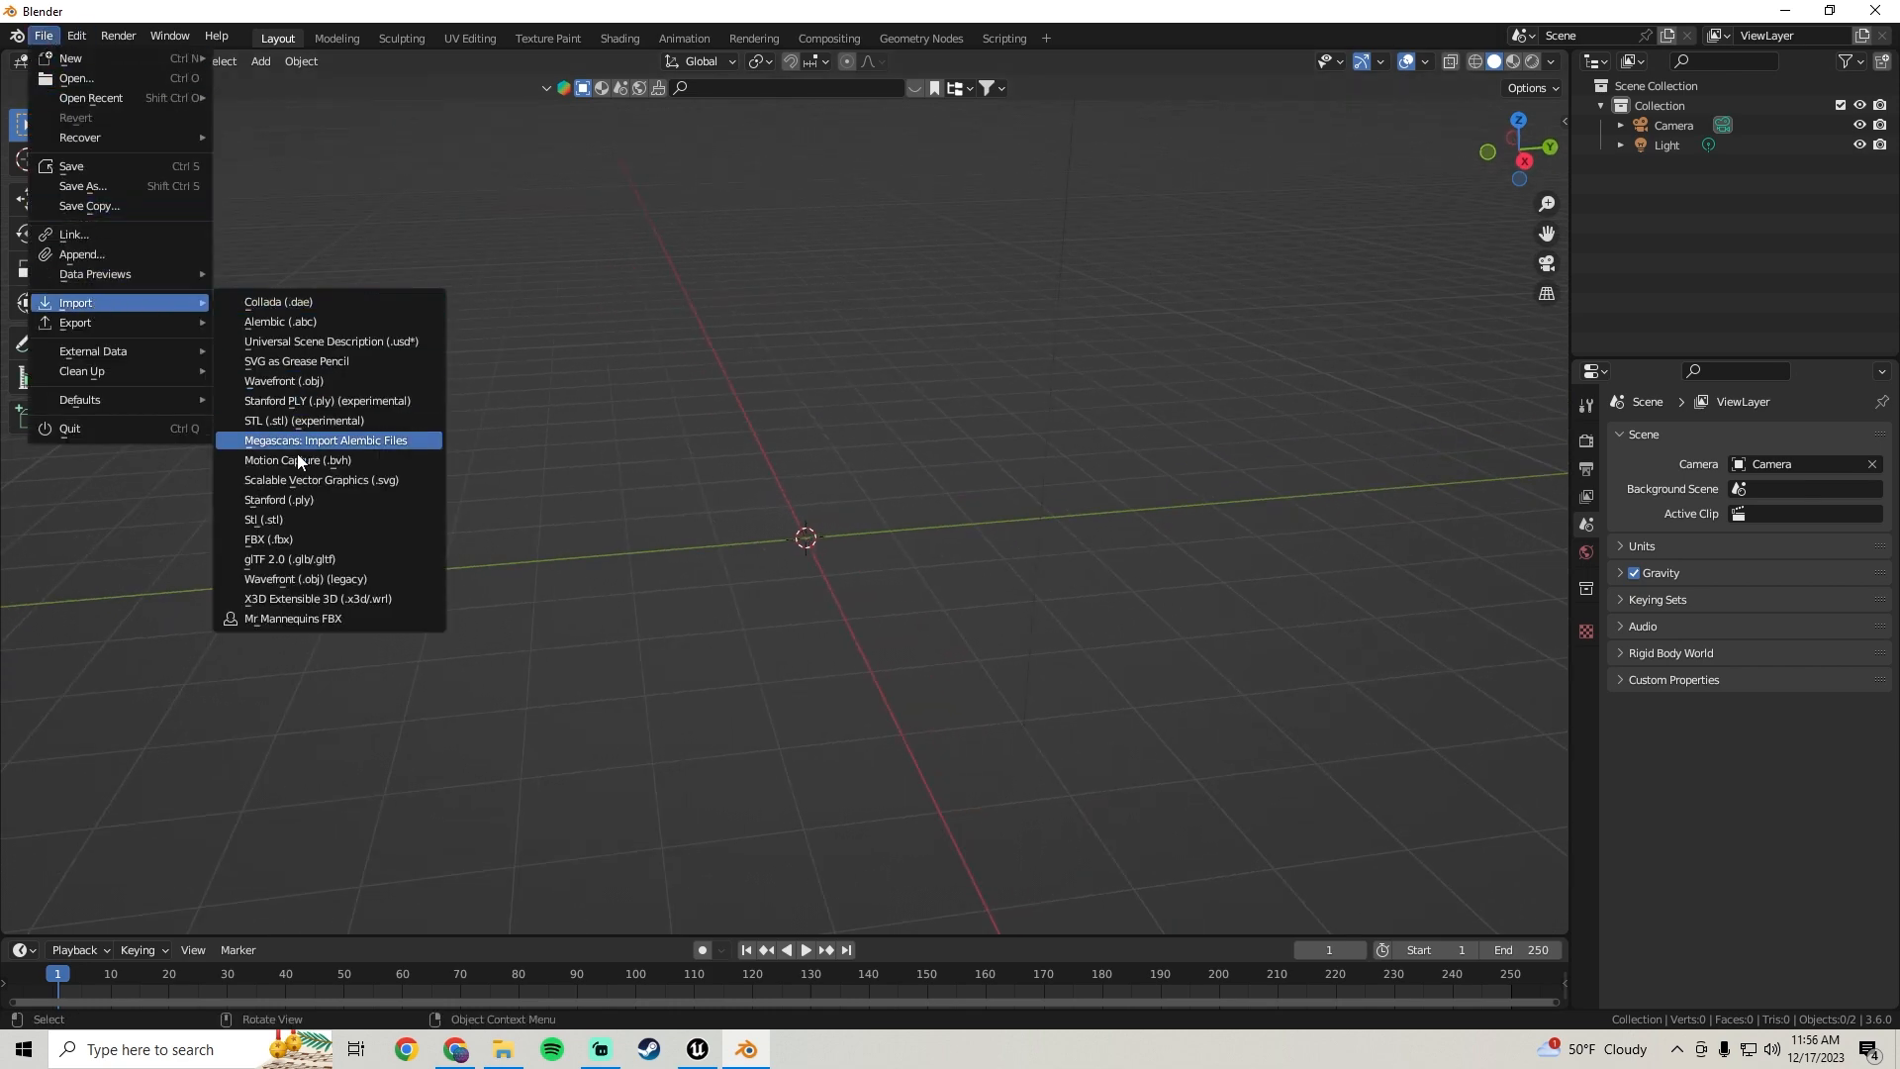
pyautogui.click(292, 541)
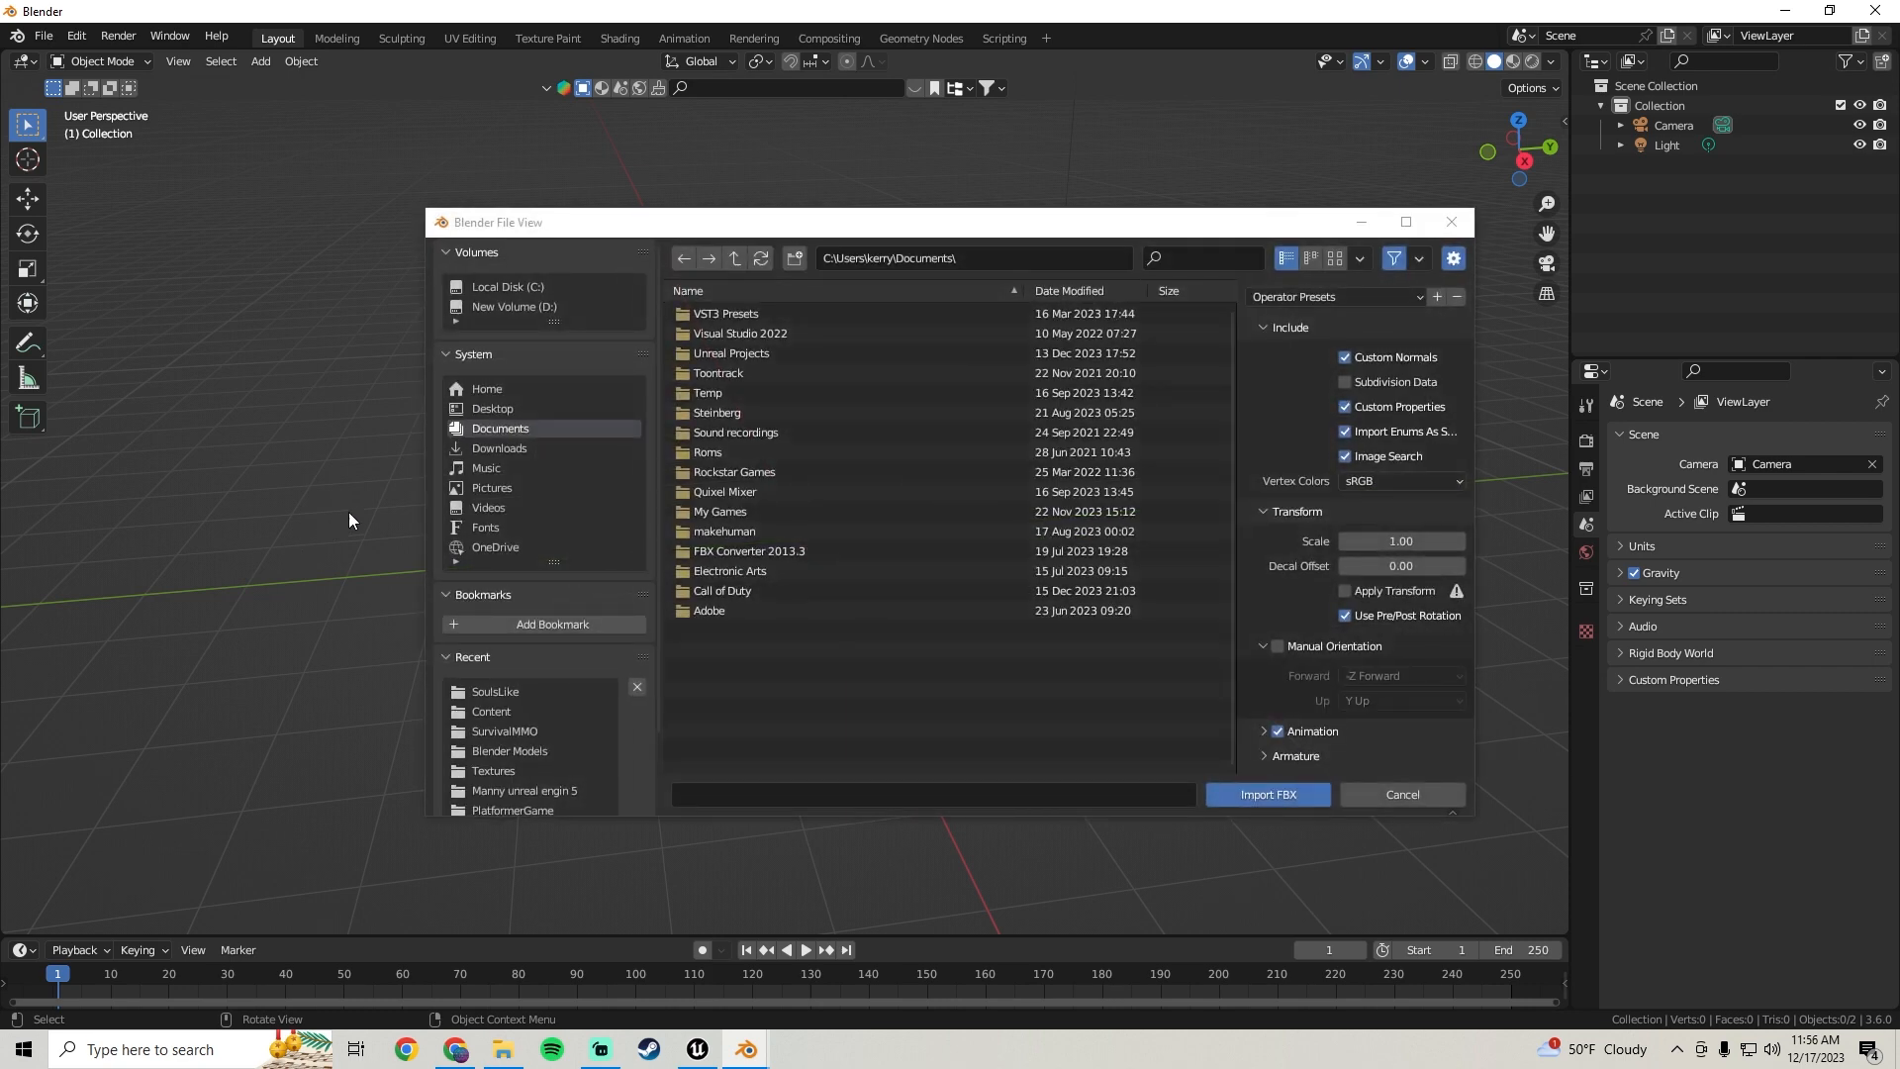
pyautogui.click(513, 309)
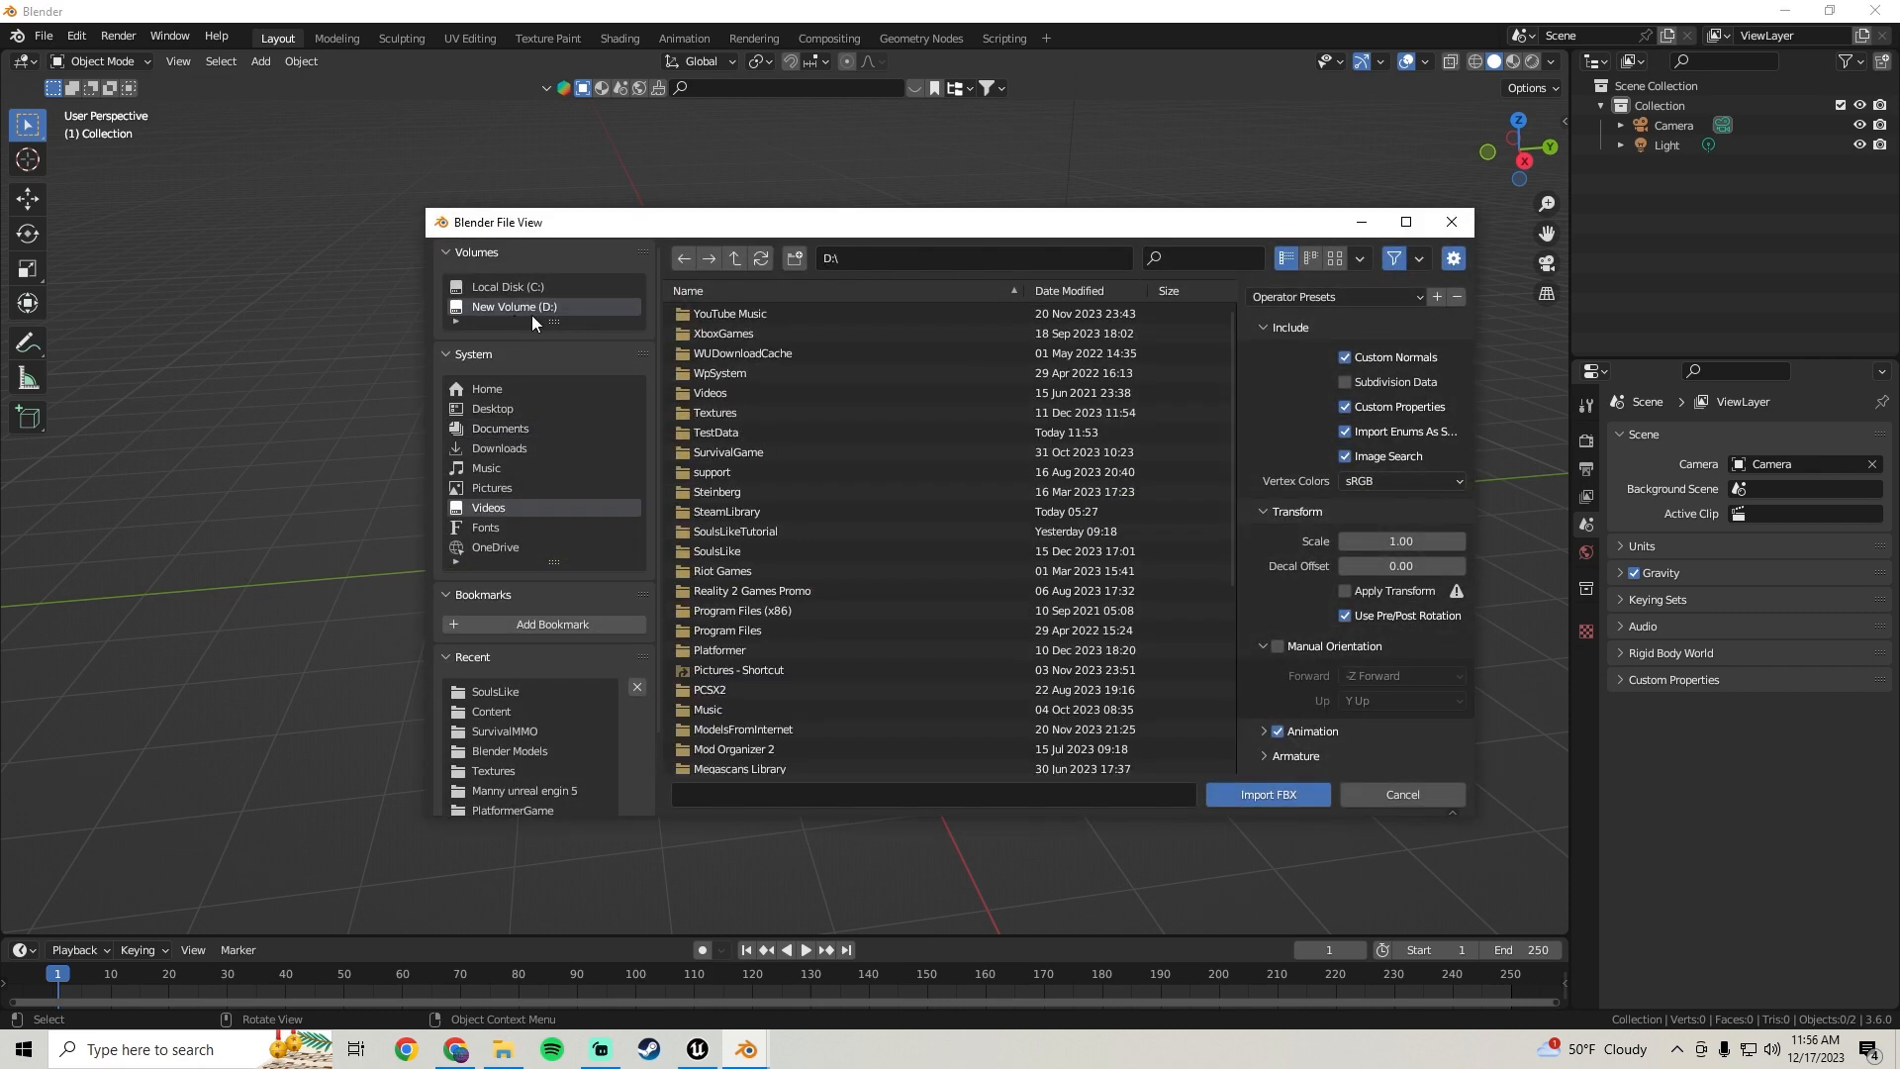
pyautogui.scroll(-6, 782, 477)
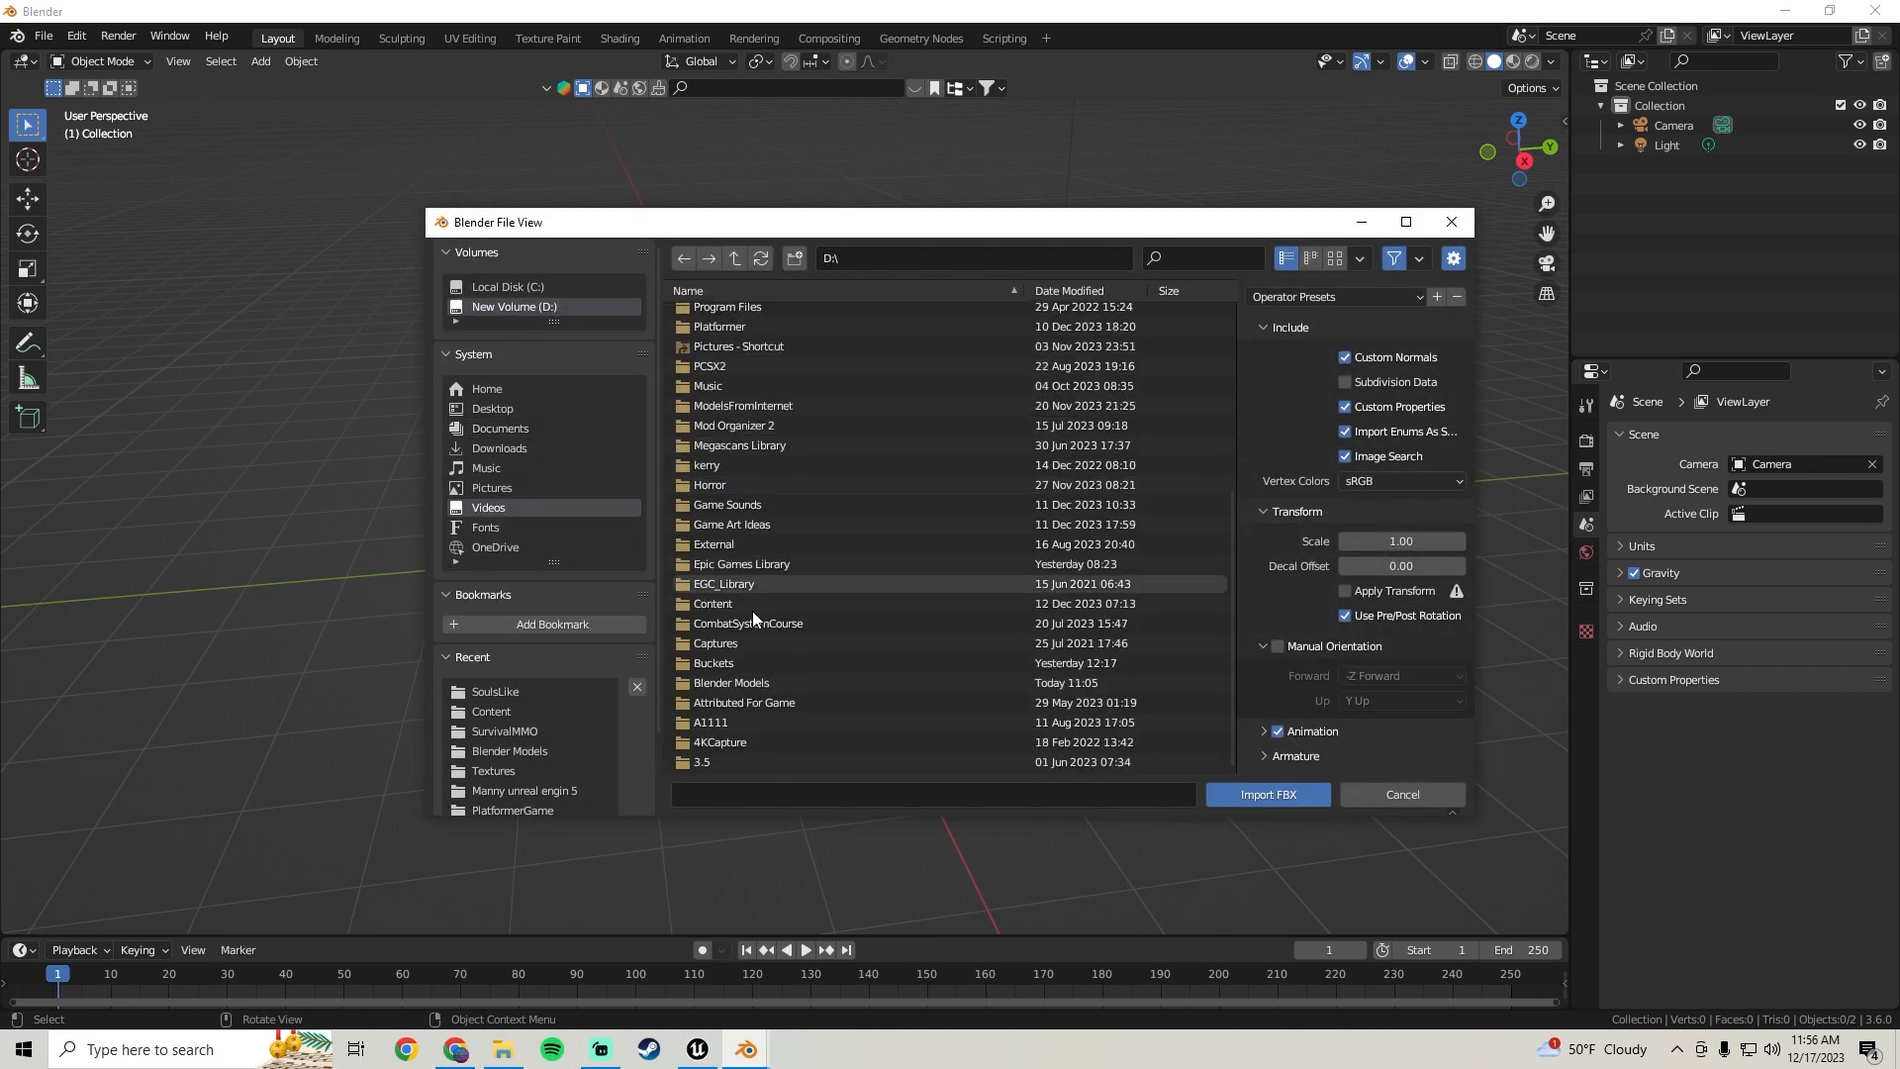
pyautogui.scroll(5, 806, 524)
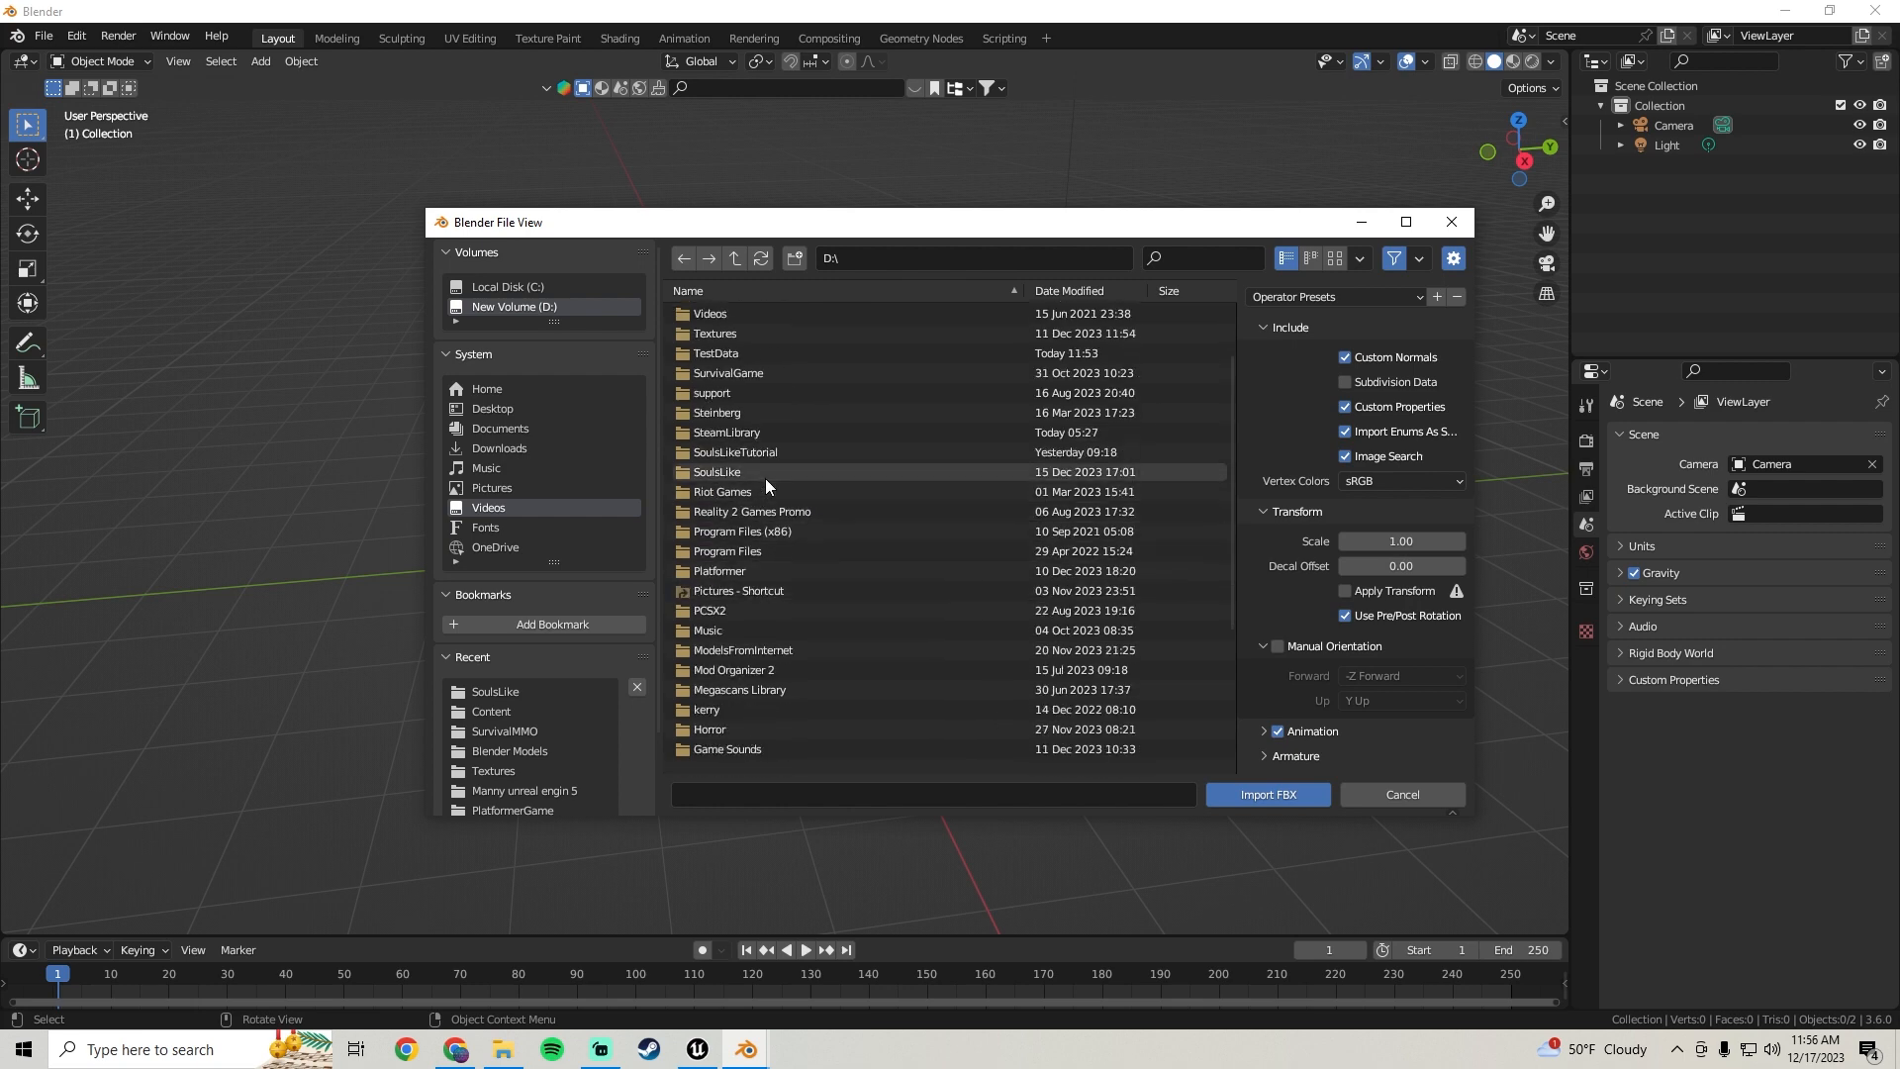
pyautogui.doubleClick(761, 452)
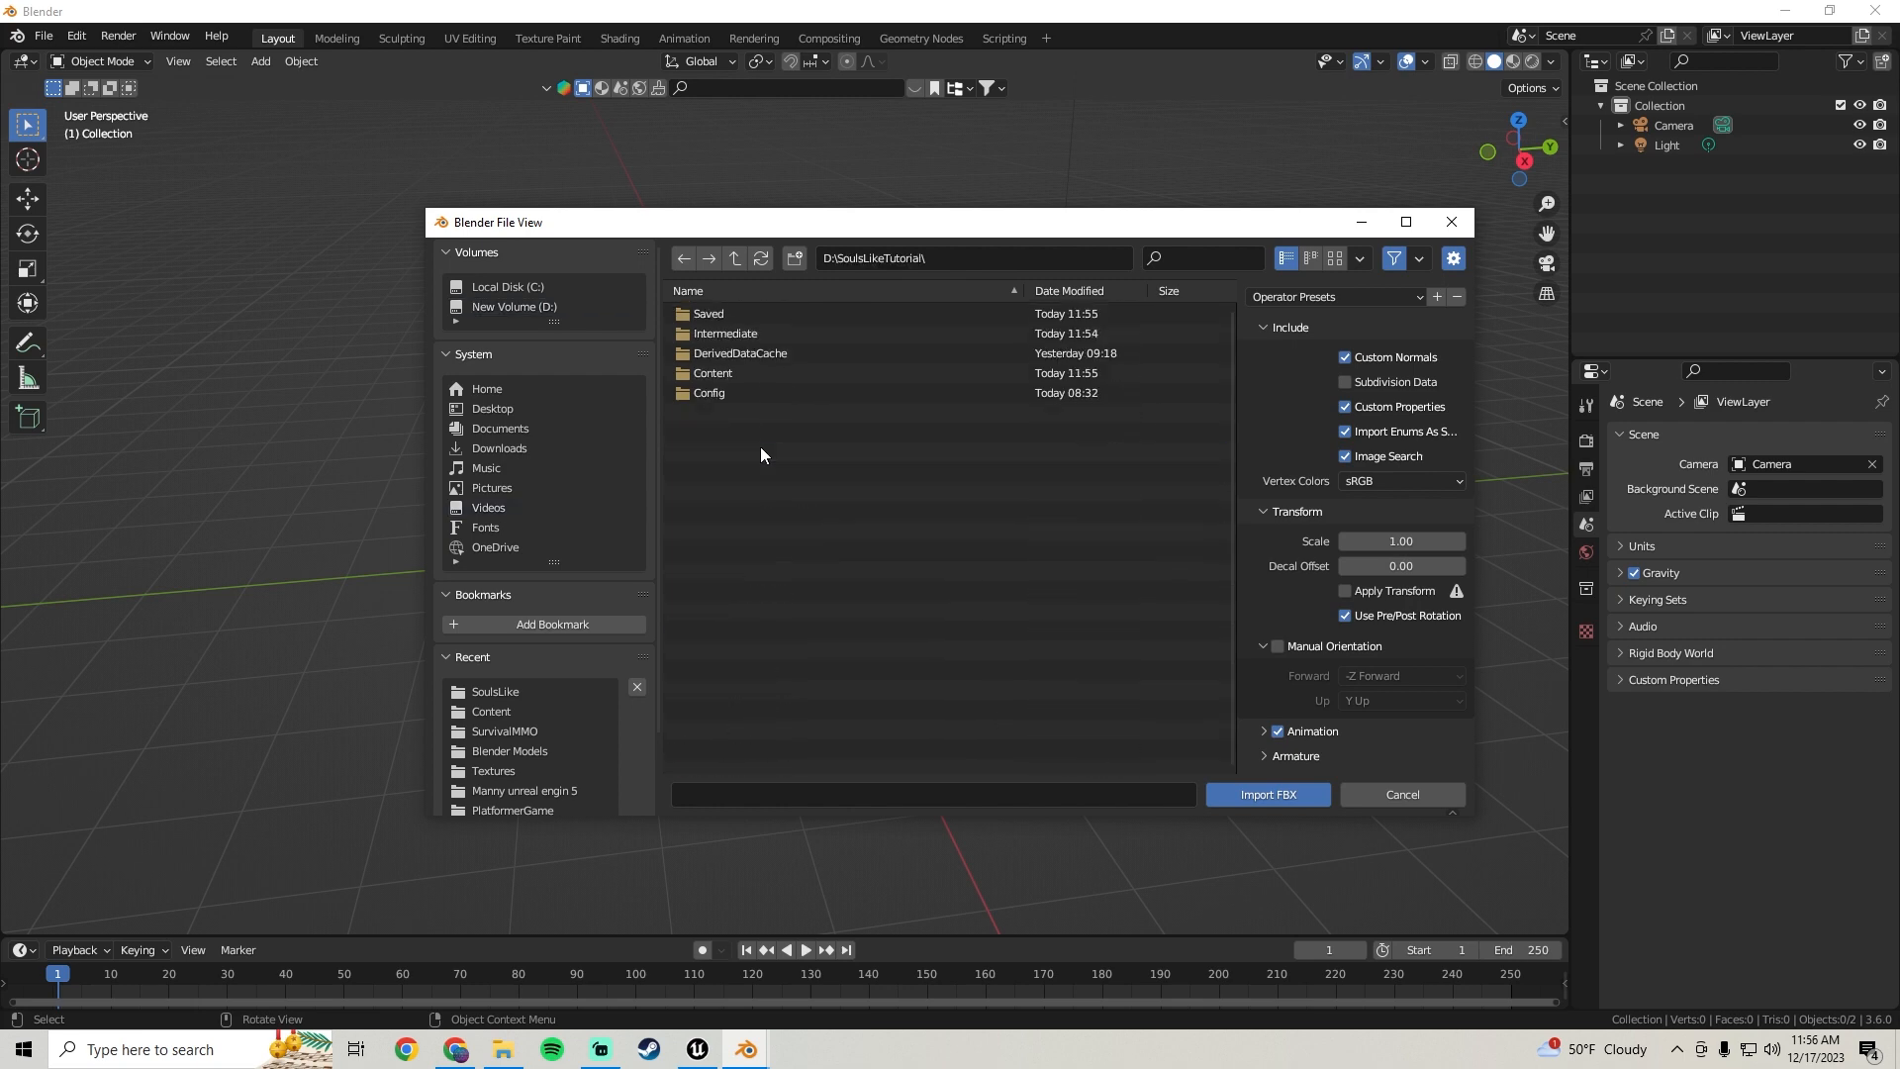
pyautogui.doubleClick(726, 373)
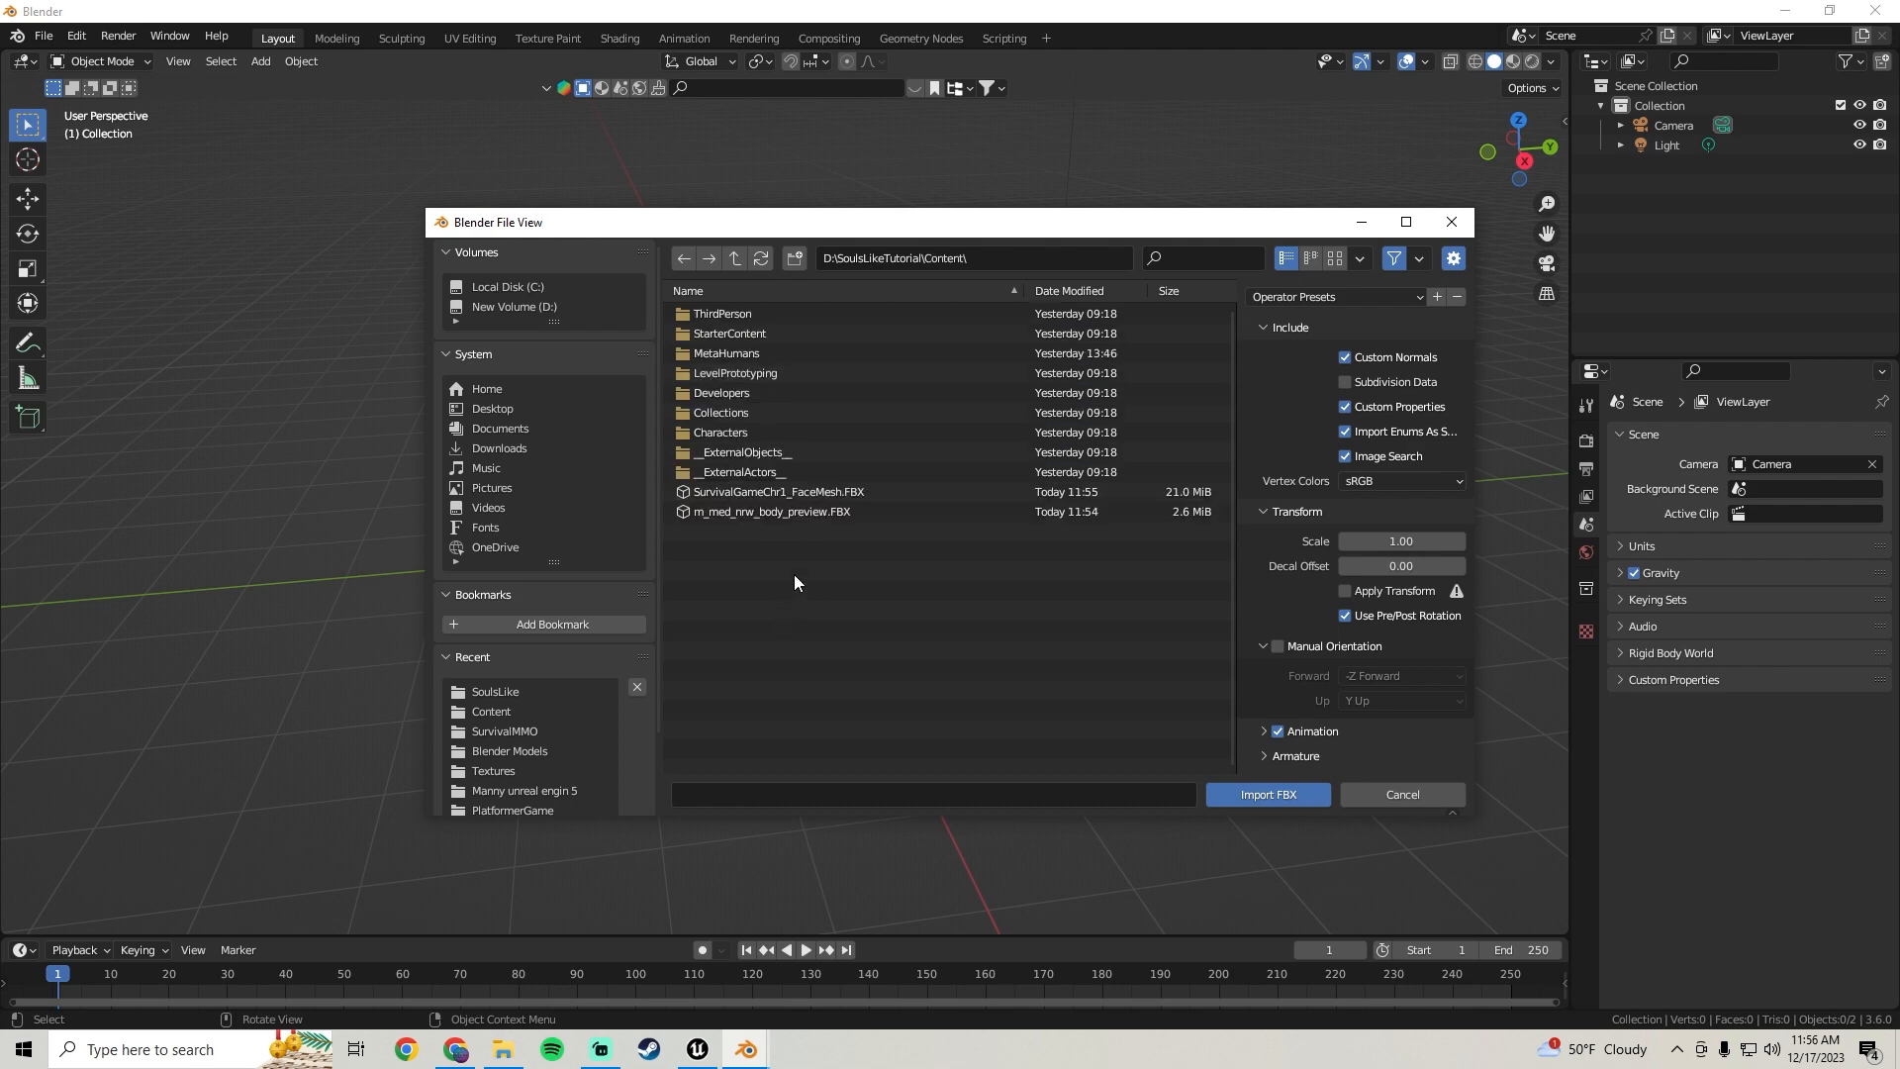
pyautogui.click(738, 511)
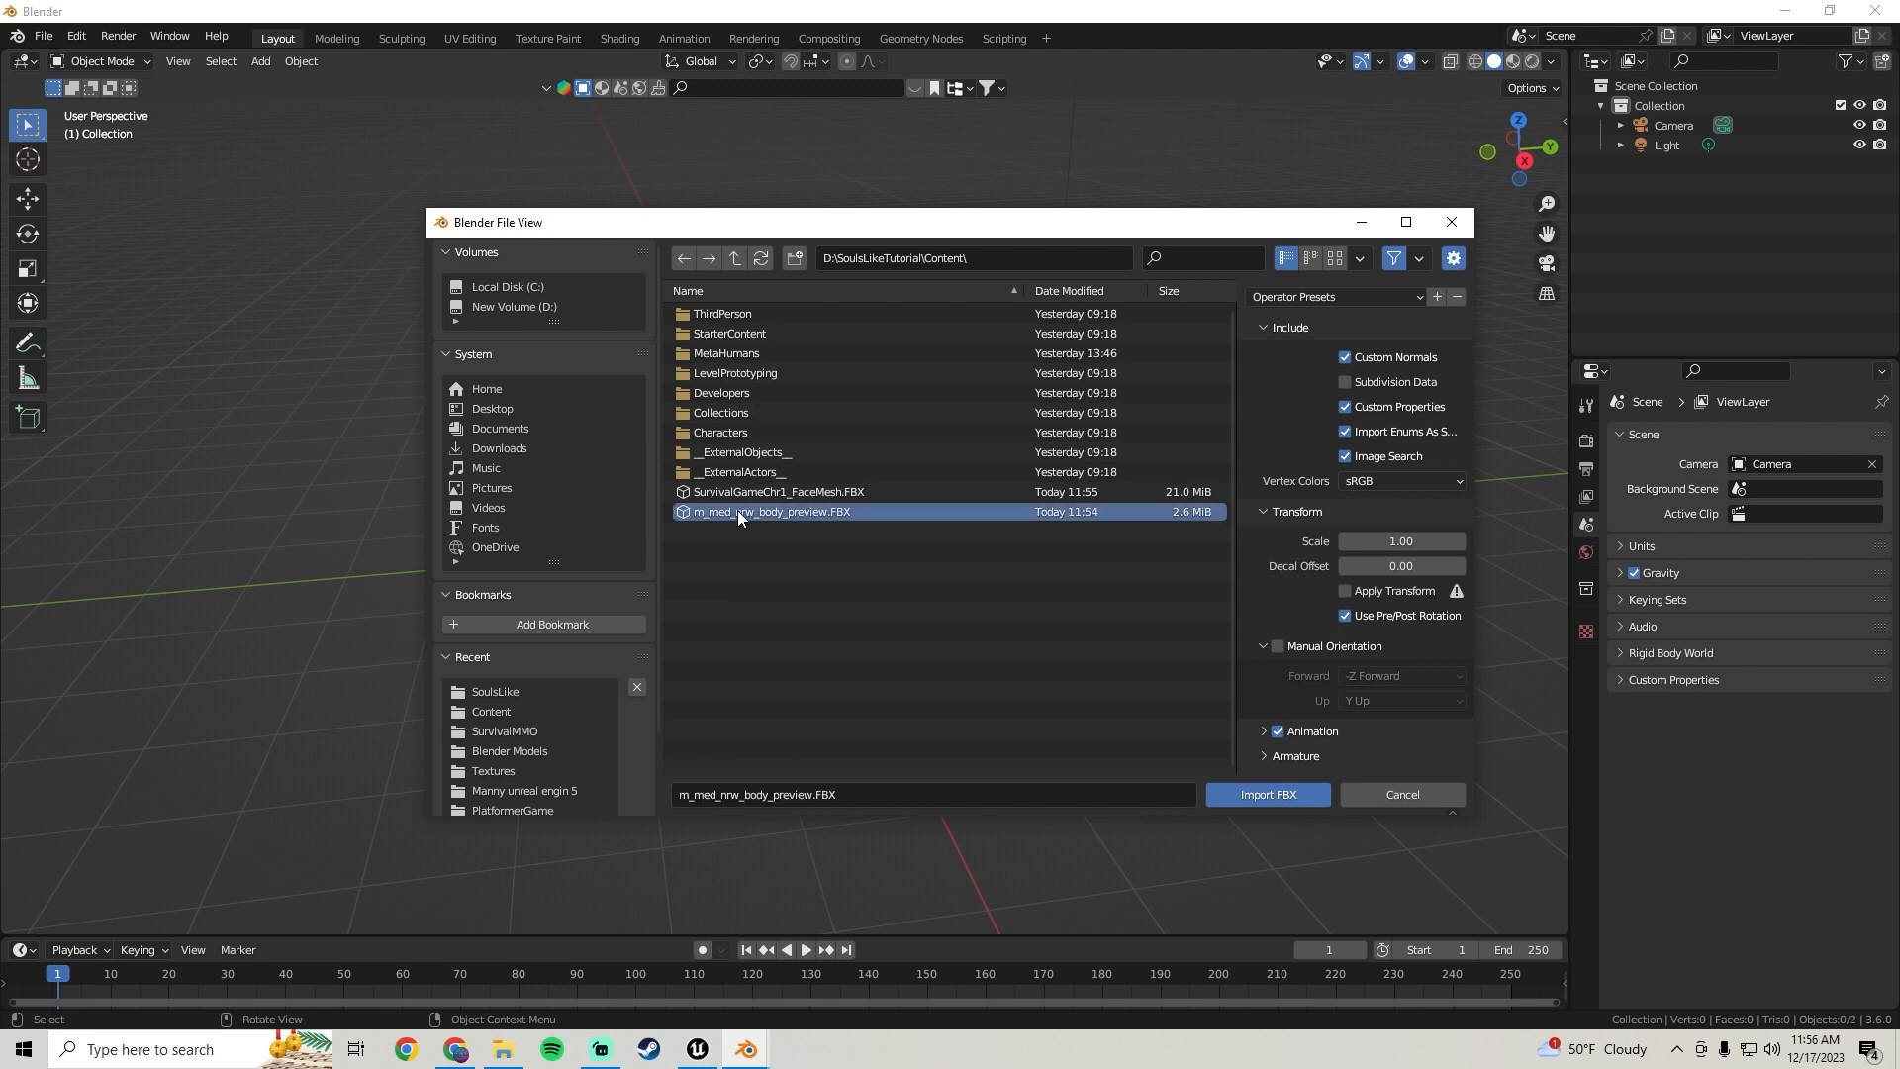
pyautogui.click(1255, 791)
# Import SurvivalGameChr1_FaceMesh.FBX from the same Content folder into the scene
pyautogui.moveTo(851, 586); pyautogui.dragTo(835, 459, button='middle')
pyautogui.scroll(4, 898, 381)
pyautogui.scroll(5, 822, 532)
pyautogui.scroll(-3, 835, 368)
pyautogui.keyDown('shift'); pyautogui.moveTo(816, 540); pyautogui.dragTo(1019, 425, button='middle'); pyautogui.keyUp('shift')
pyautogui.click(1000, 378)
pyautogui.click(53, 40)
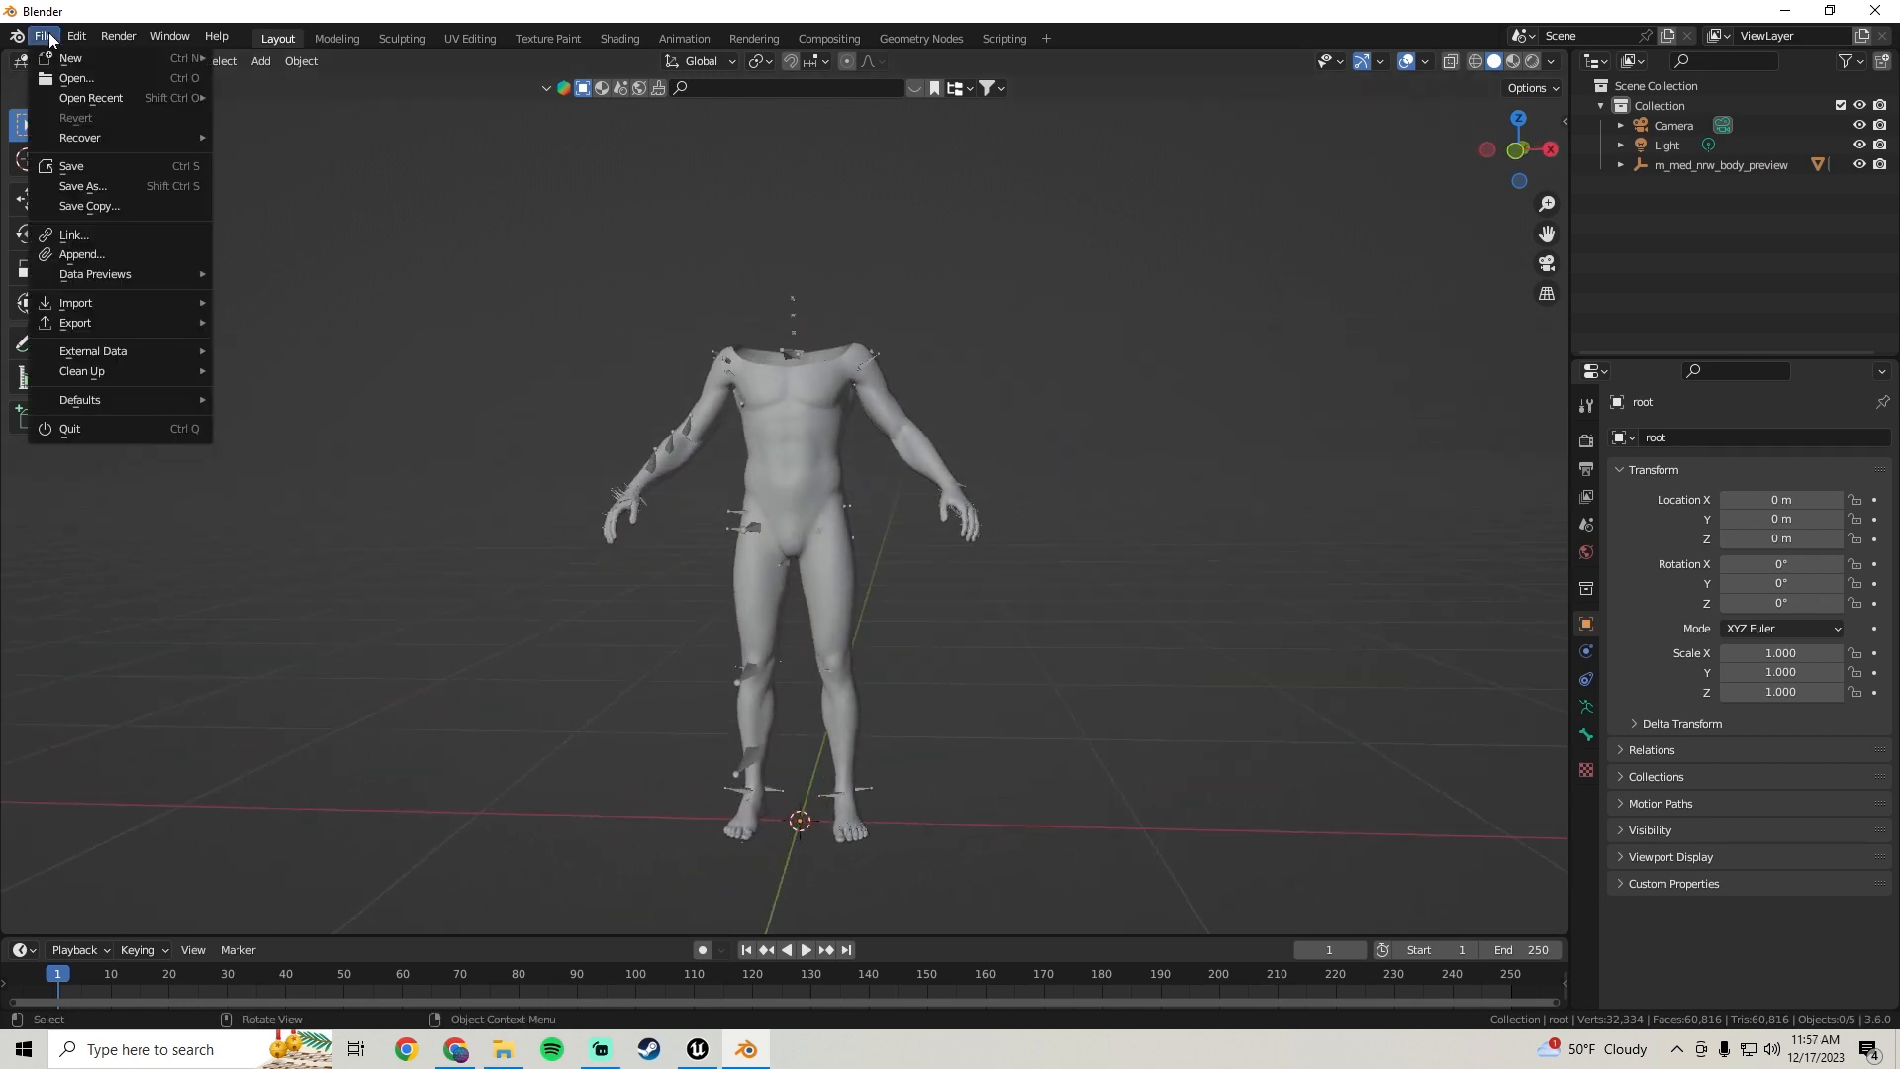
pyautogui.moveTo(98, 310)
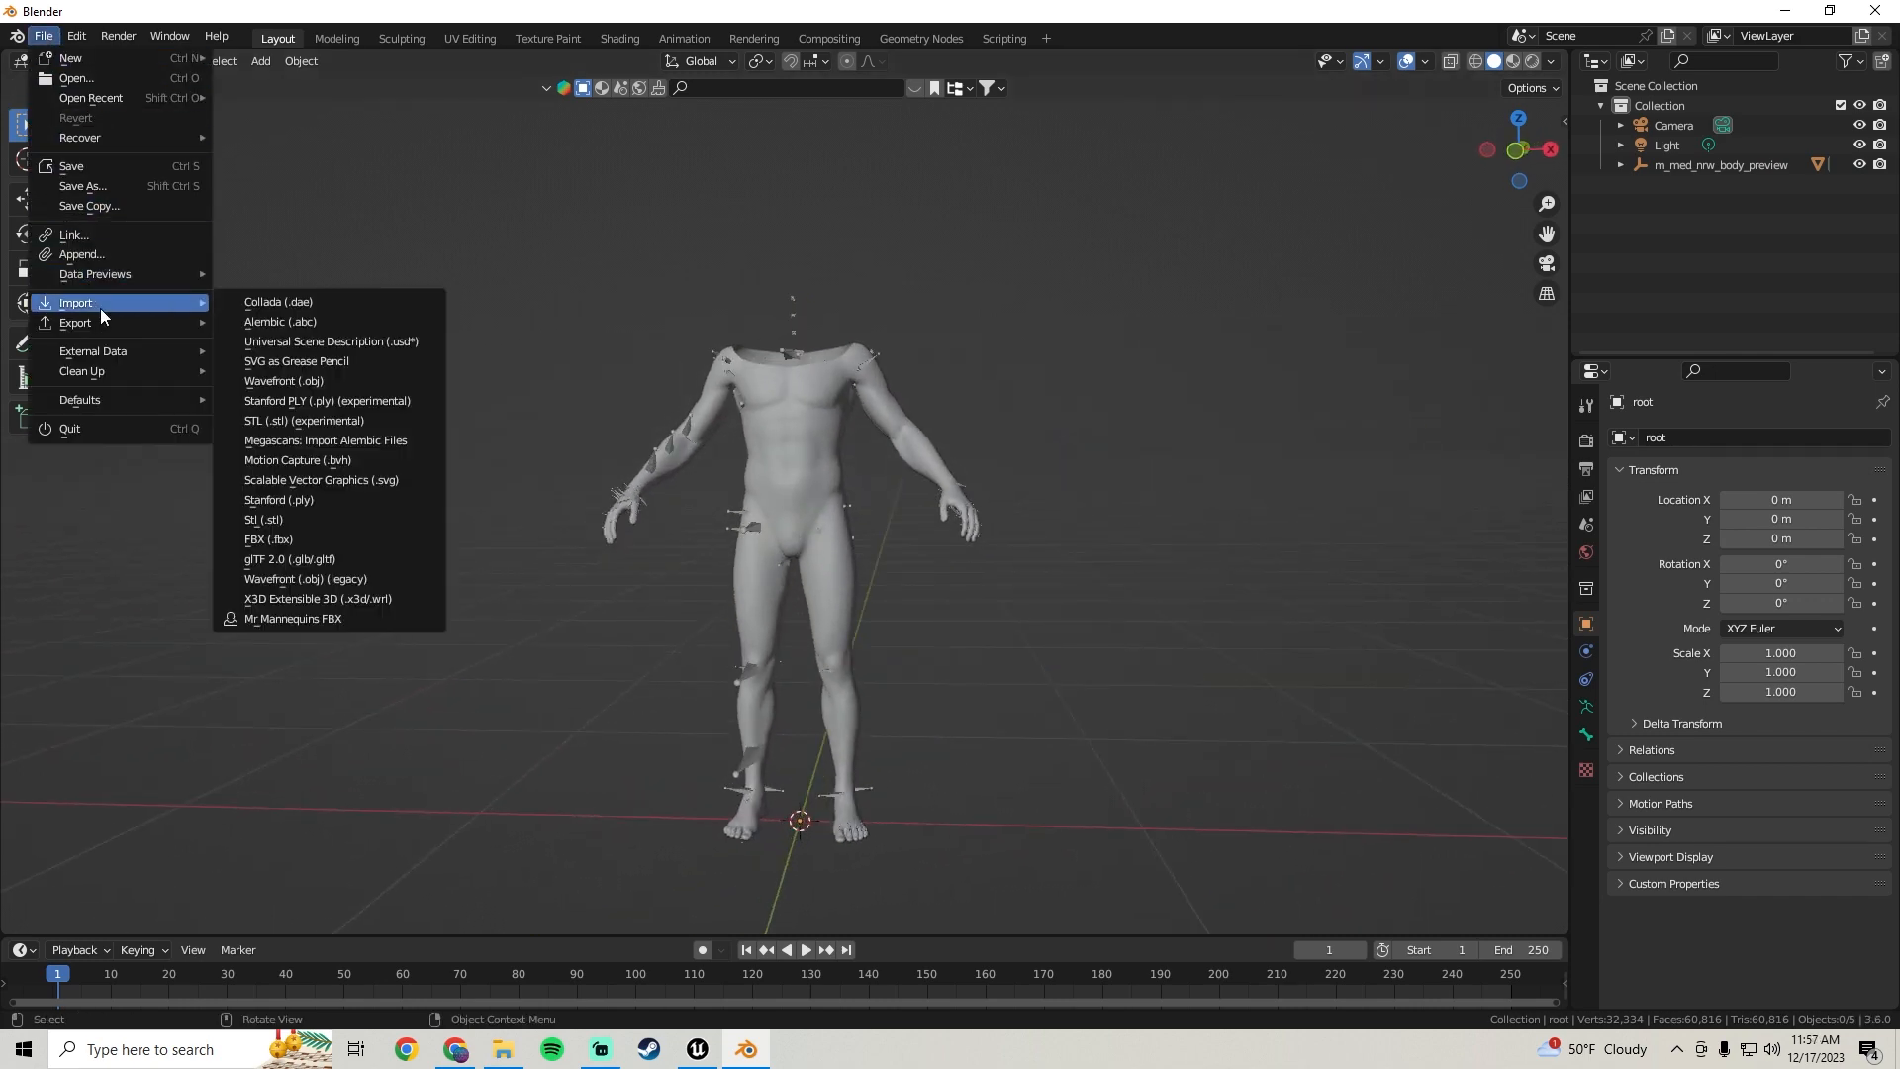
pyautogui.click(276, 538)
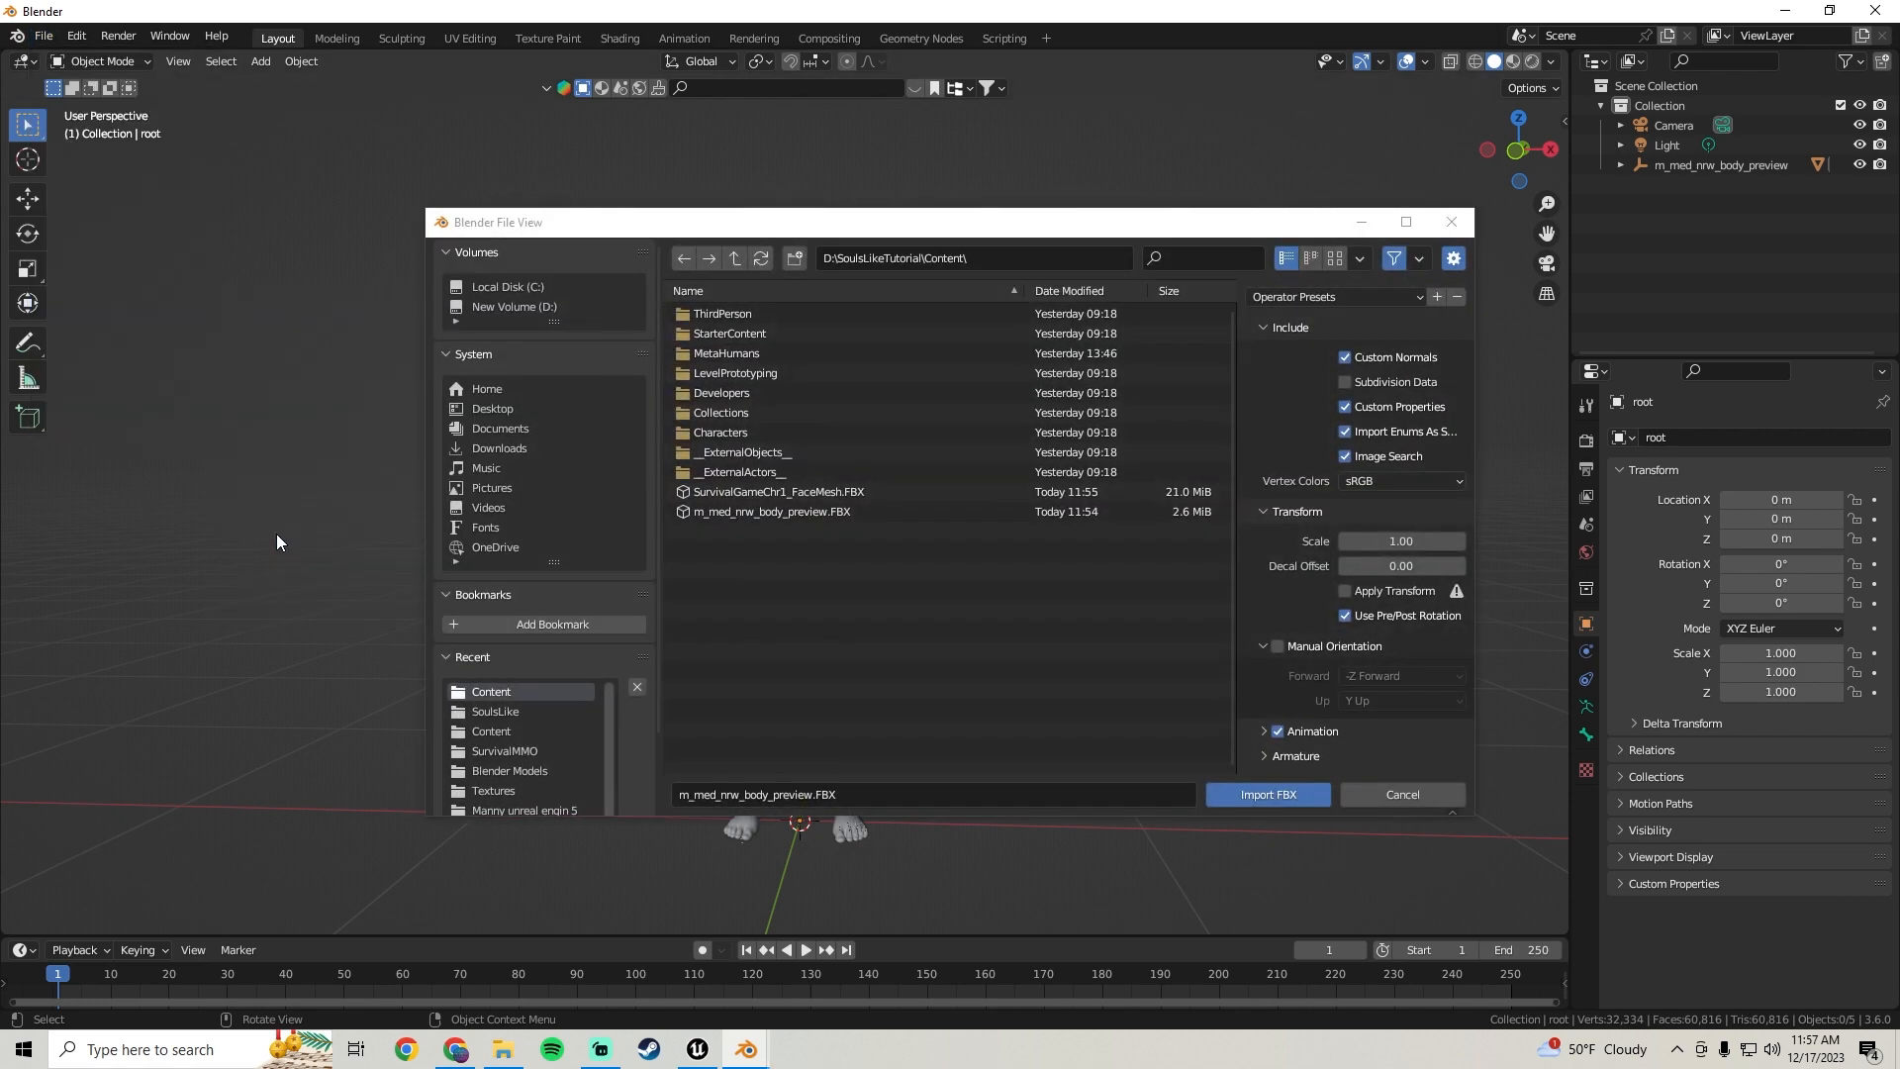
pyautogui.click(728, 490)
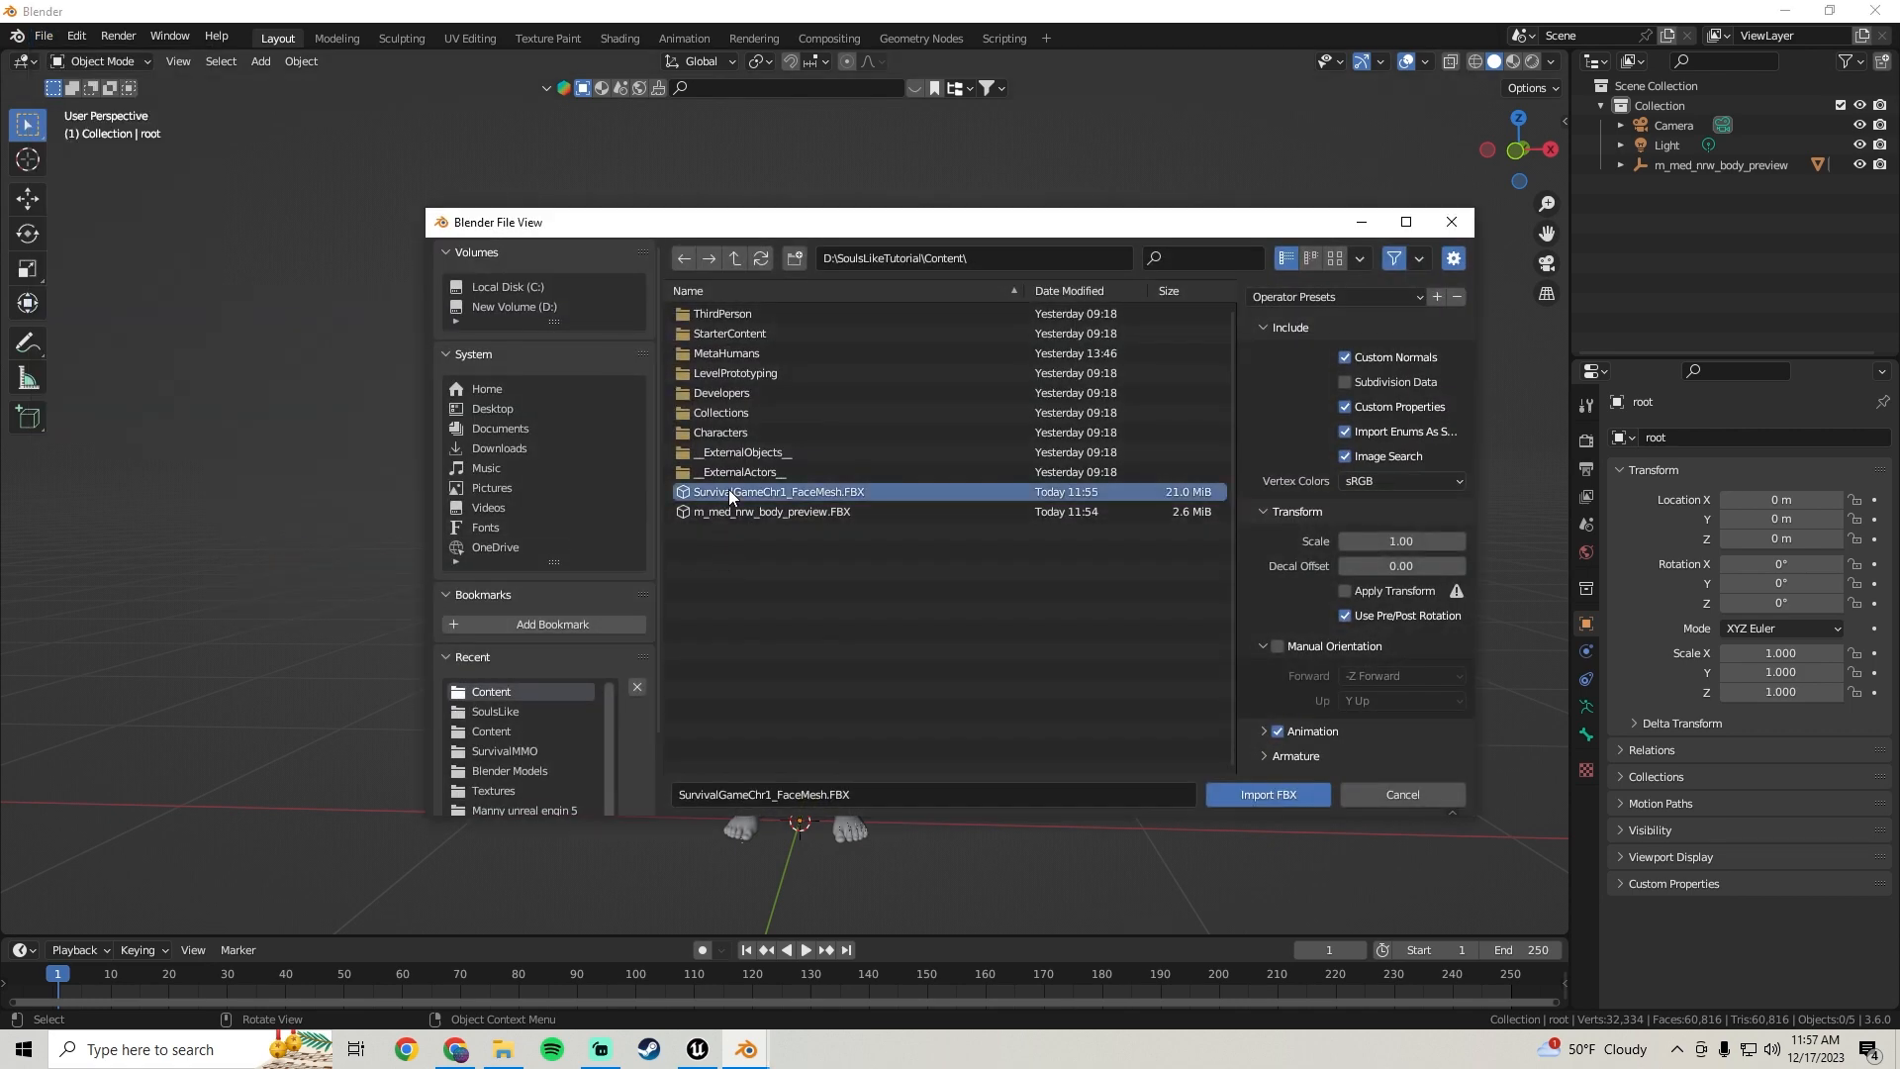
pyautogui.click(1271, 798)
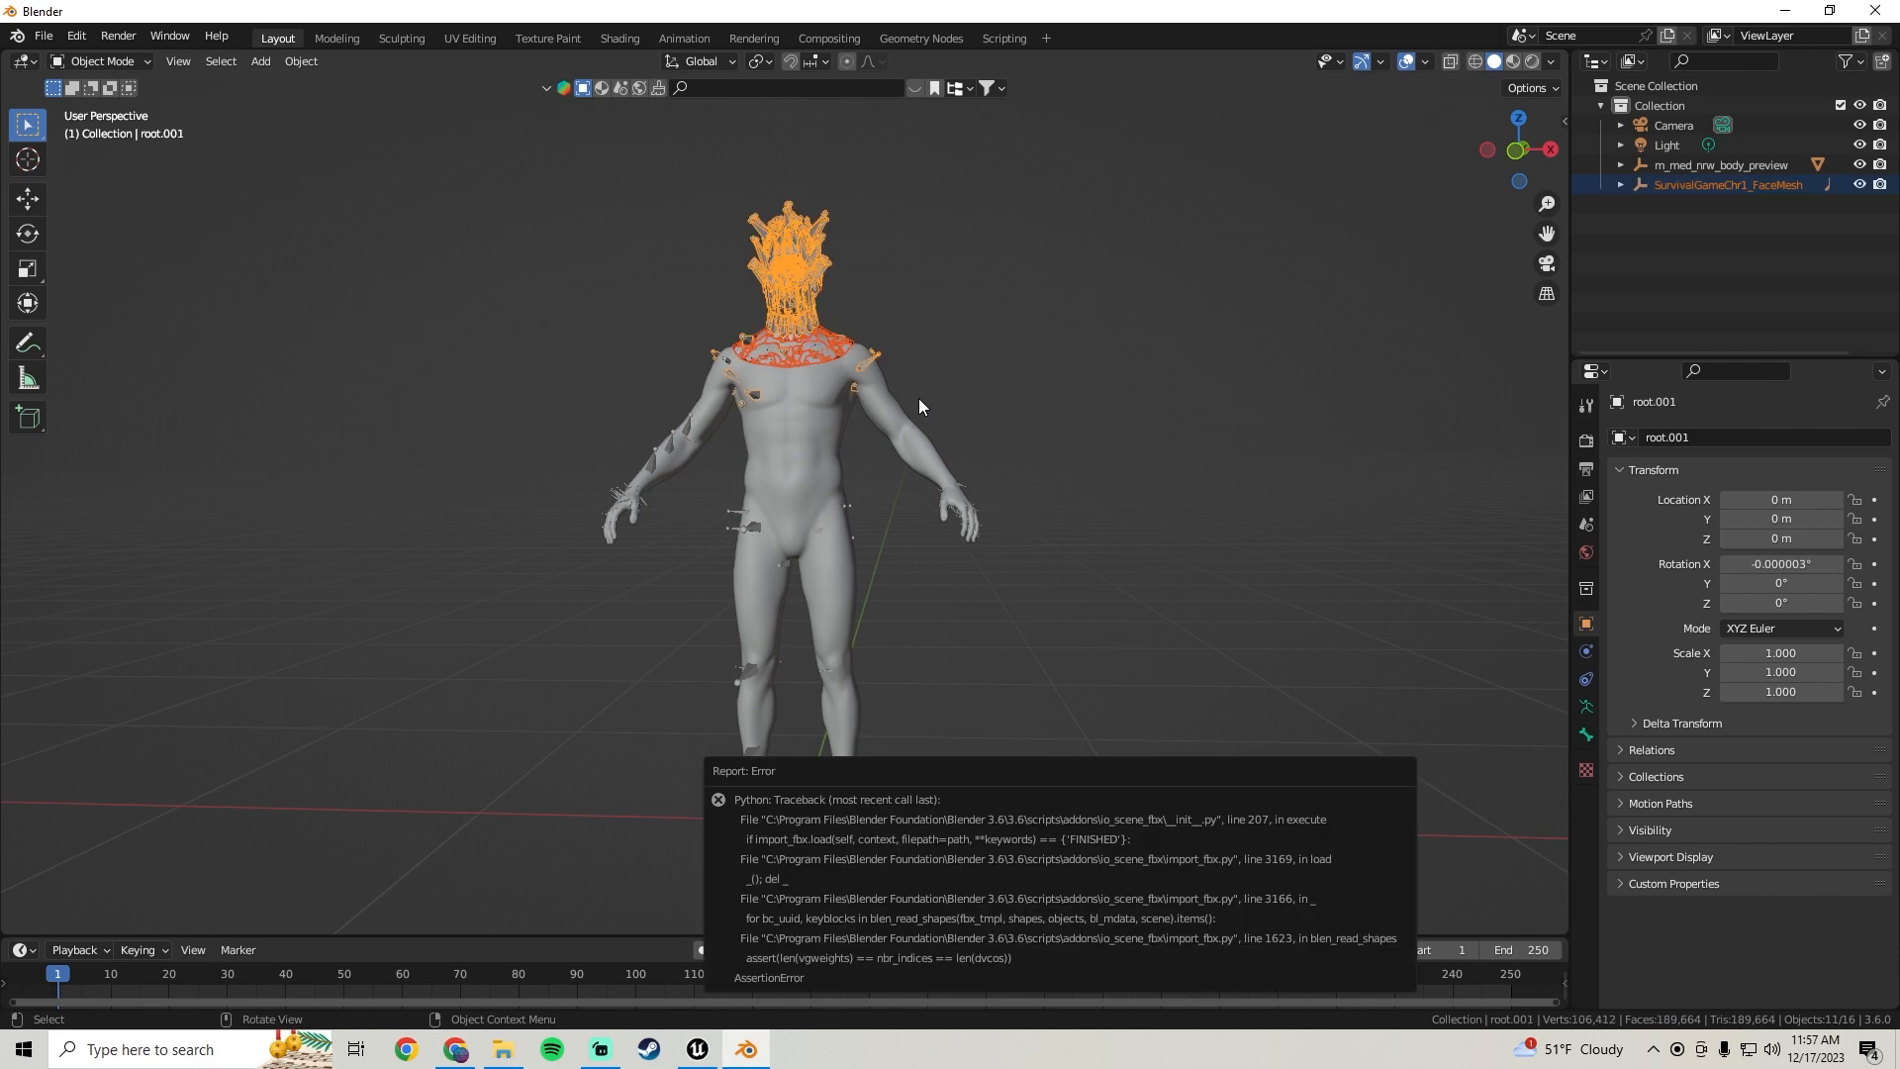
pyautogui.scroll(-3, 918, 398)
pyautogui.scroll(4, 871, 479)
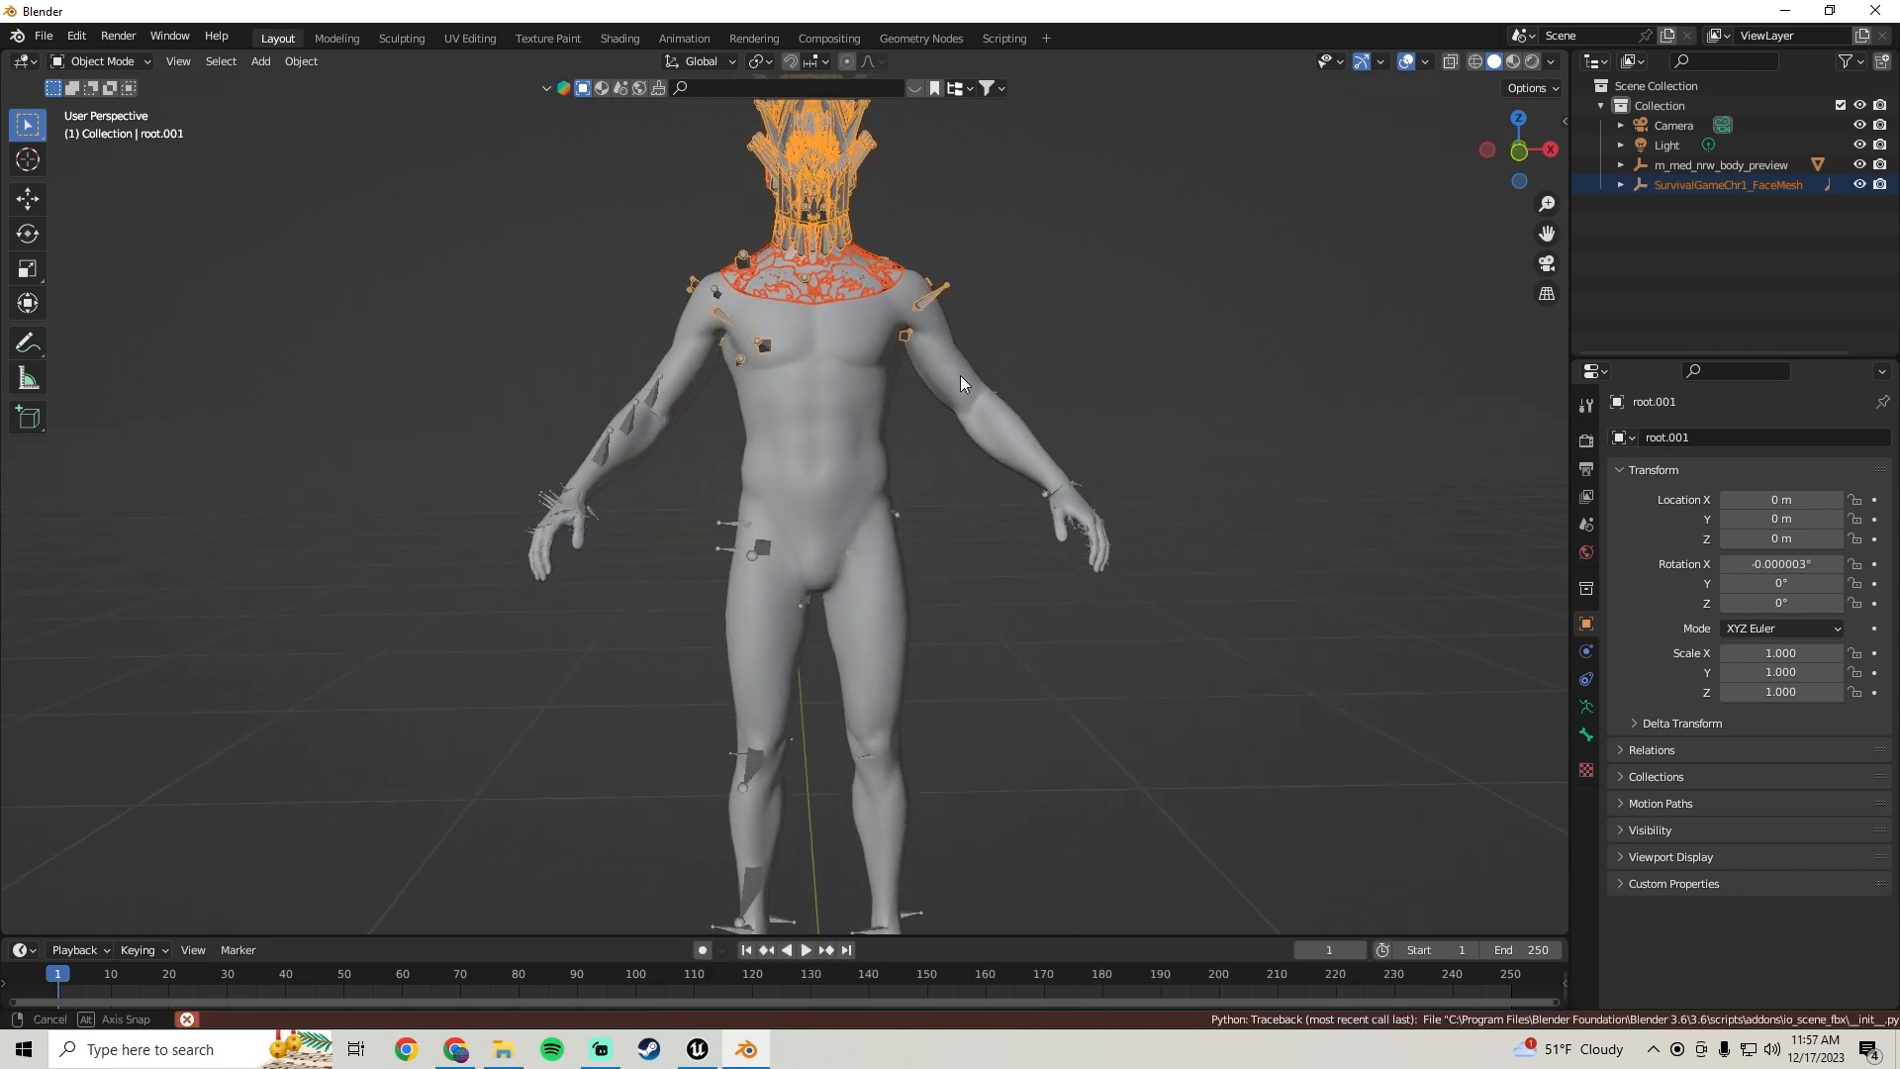
pyautogui.click(1029, 287)
pyautogui.click(829, 202)
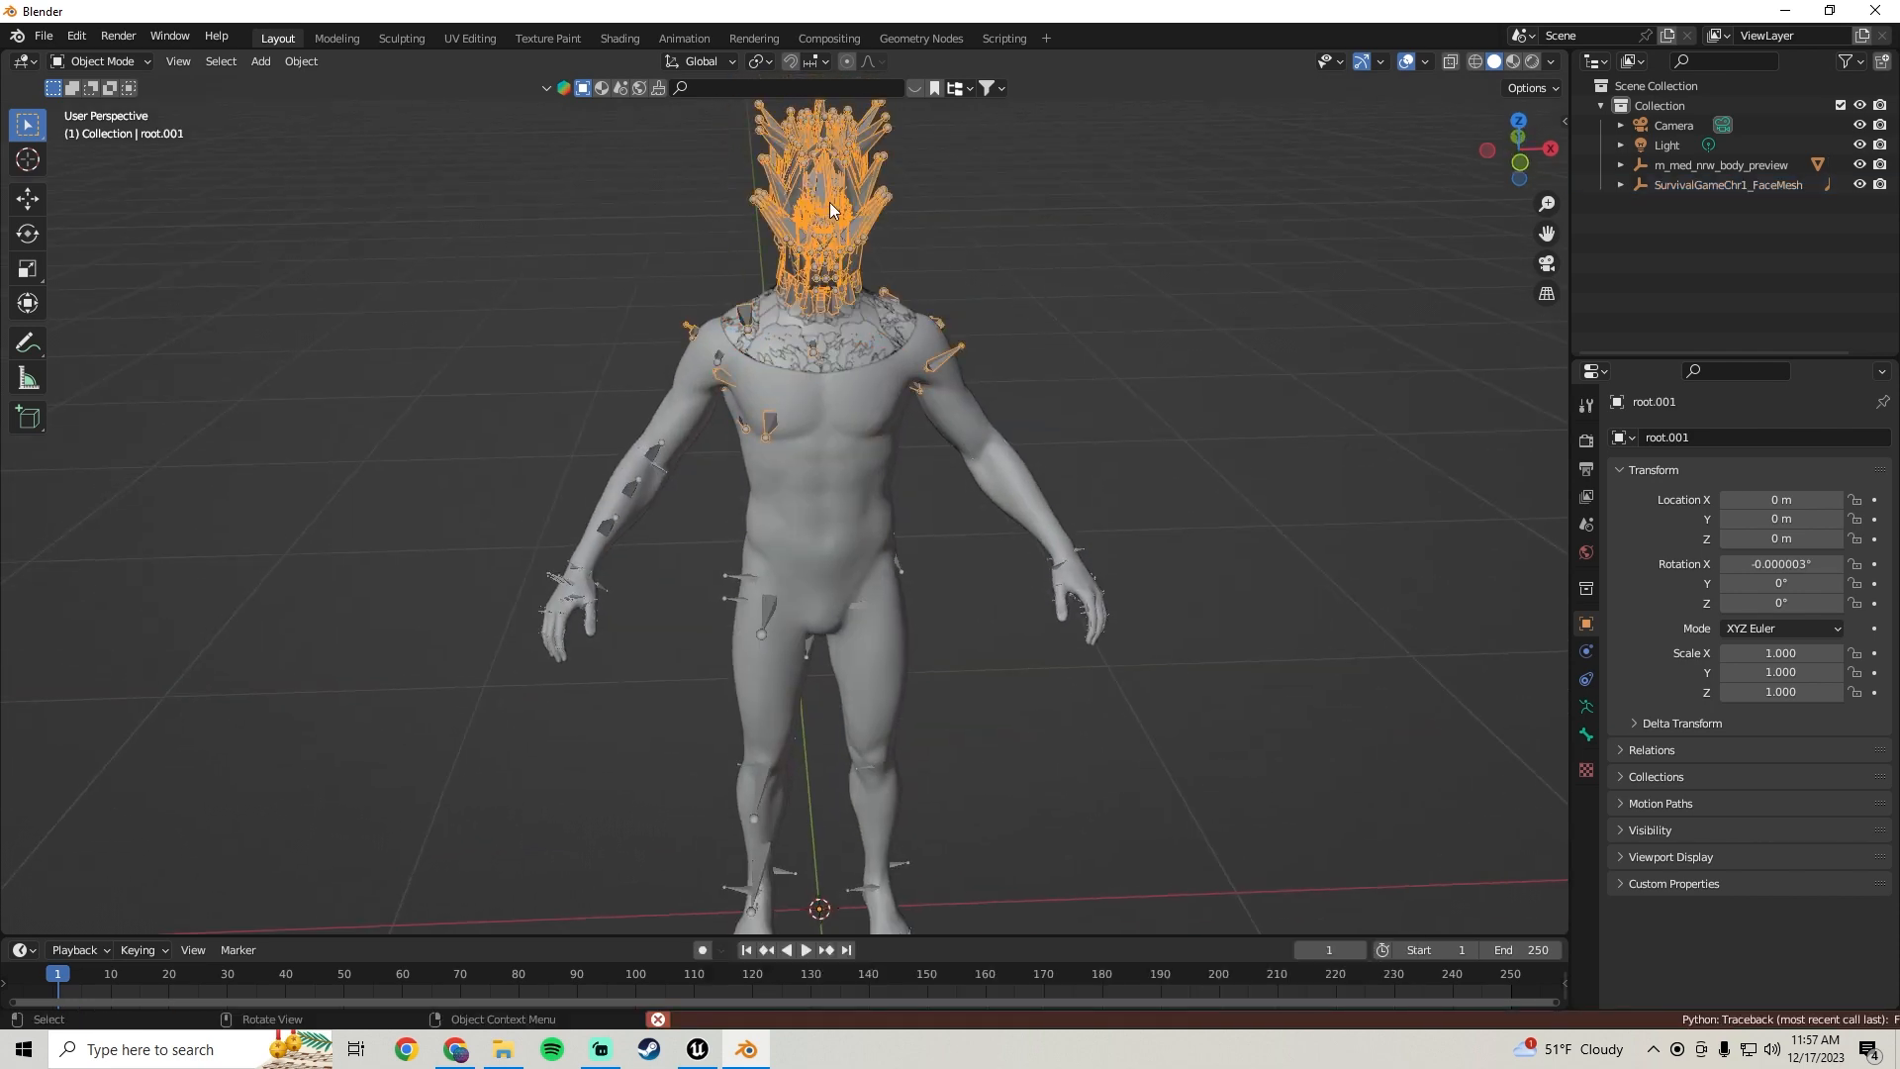
pyautogui.click(858, 187)
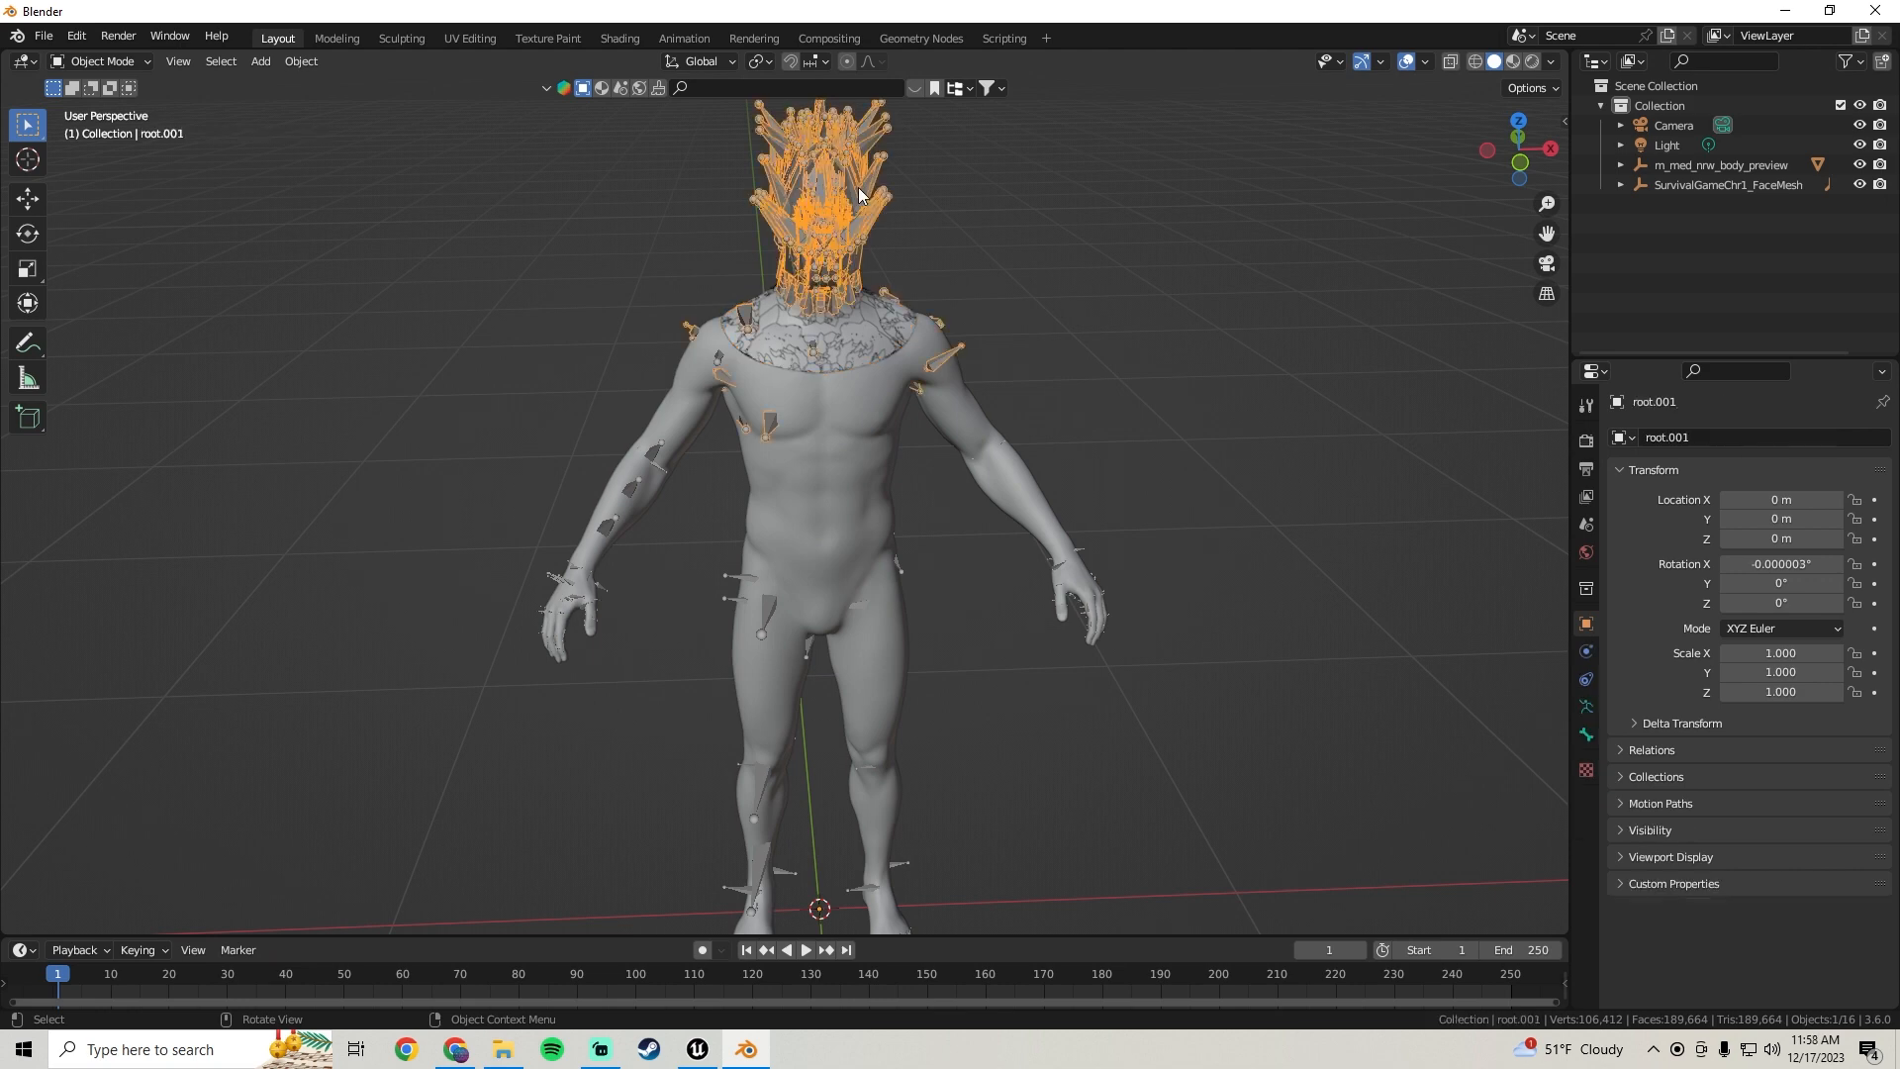
pyautogui.press('h')
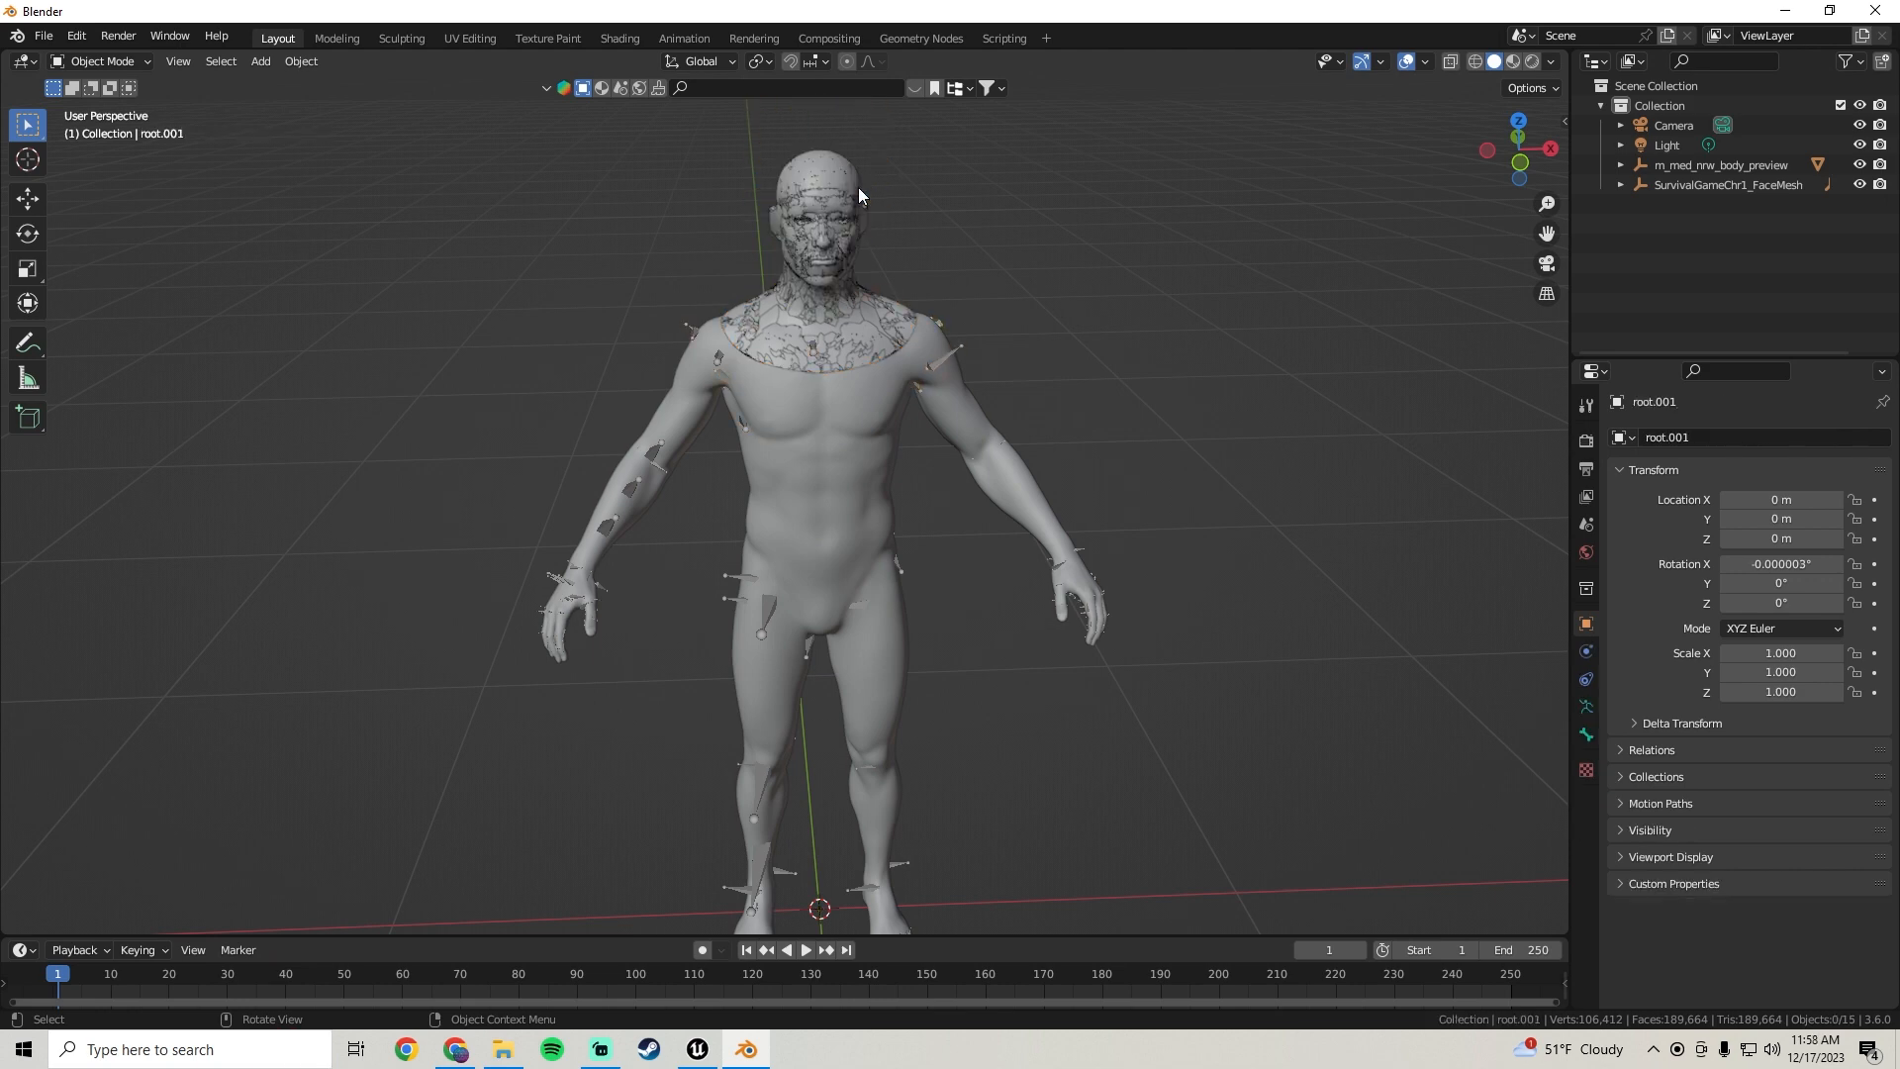
pyautogui.moveTo(977, 224); pyautogui.dragTo(796, 184)
pyautogui.press('h')
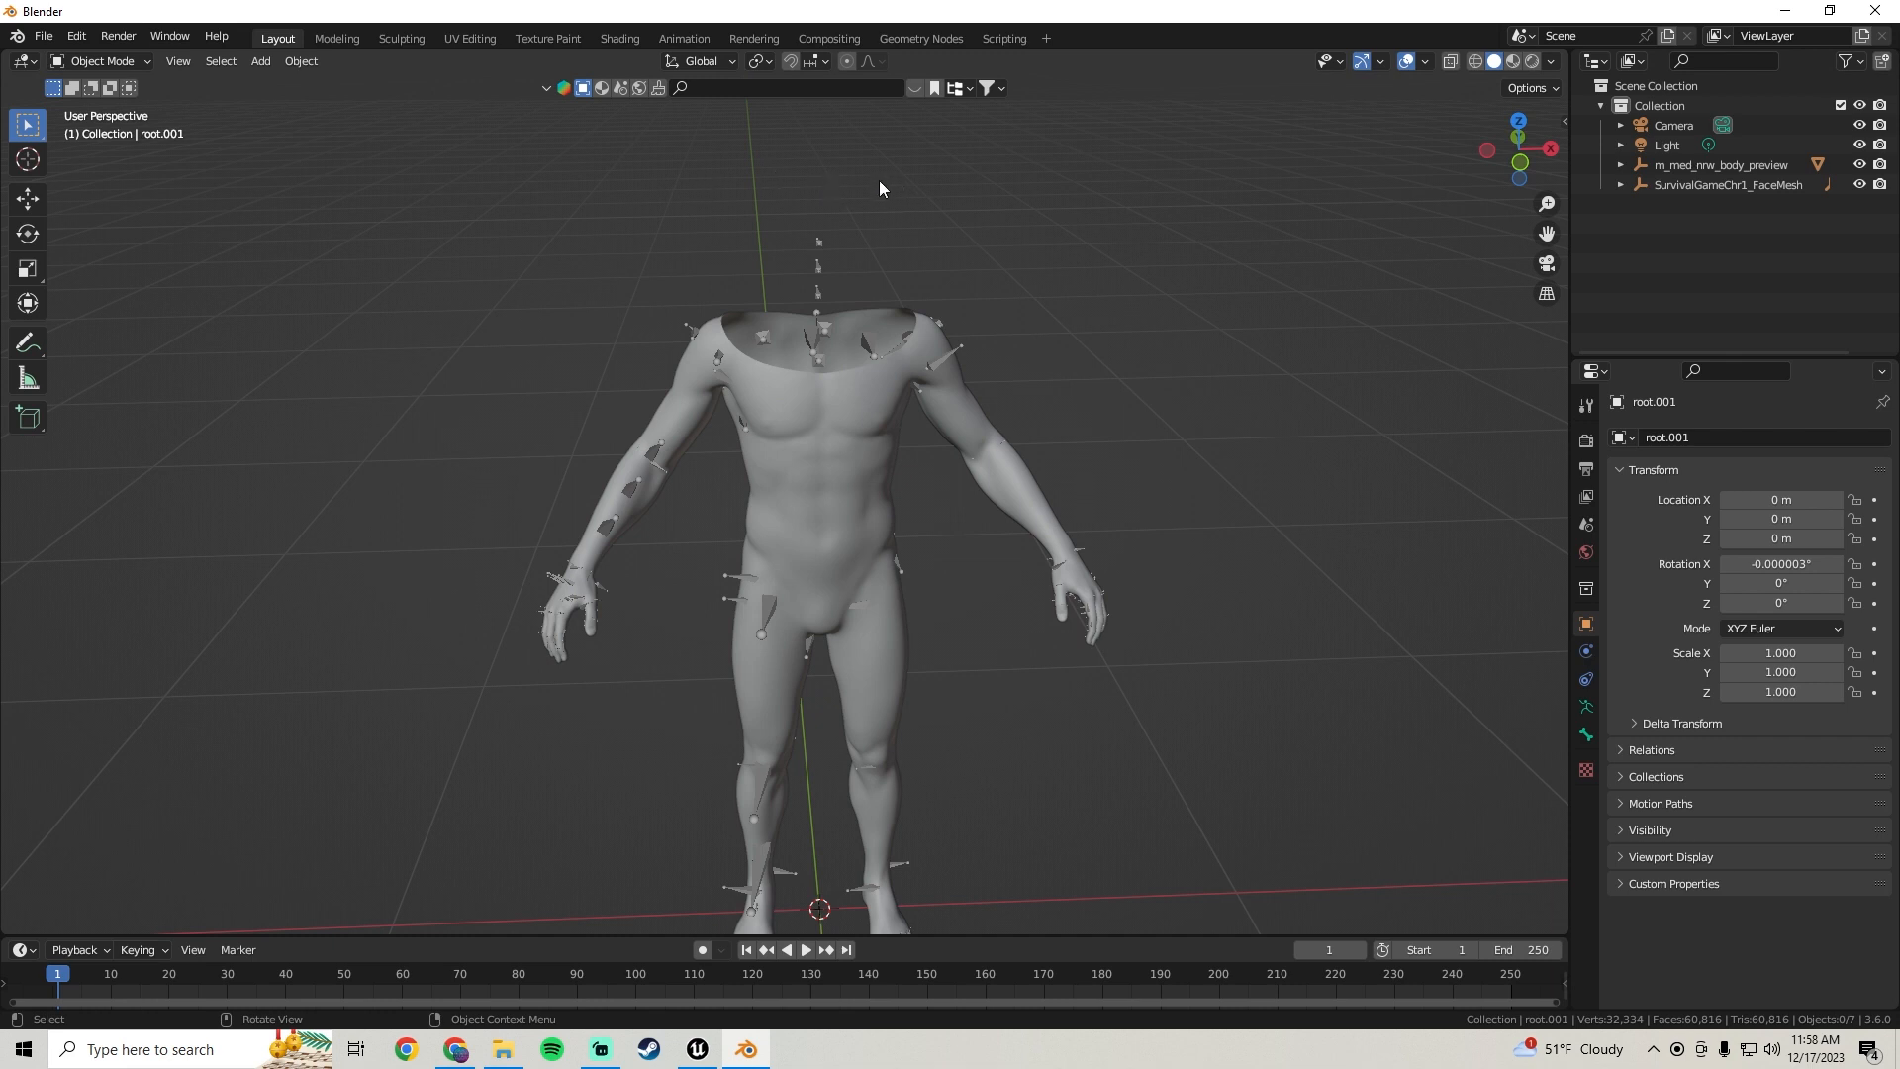
pyautogui.hotkey('alt', 'h')
# Hide the face mesh's LOD objects one by one, from LOD0 through LOD7
pyautogui.click(836, 181)
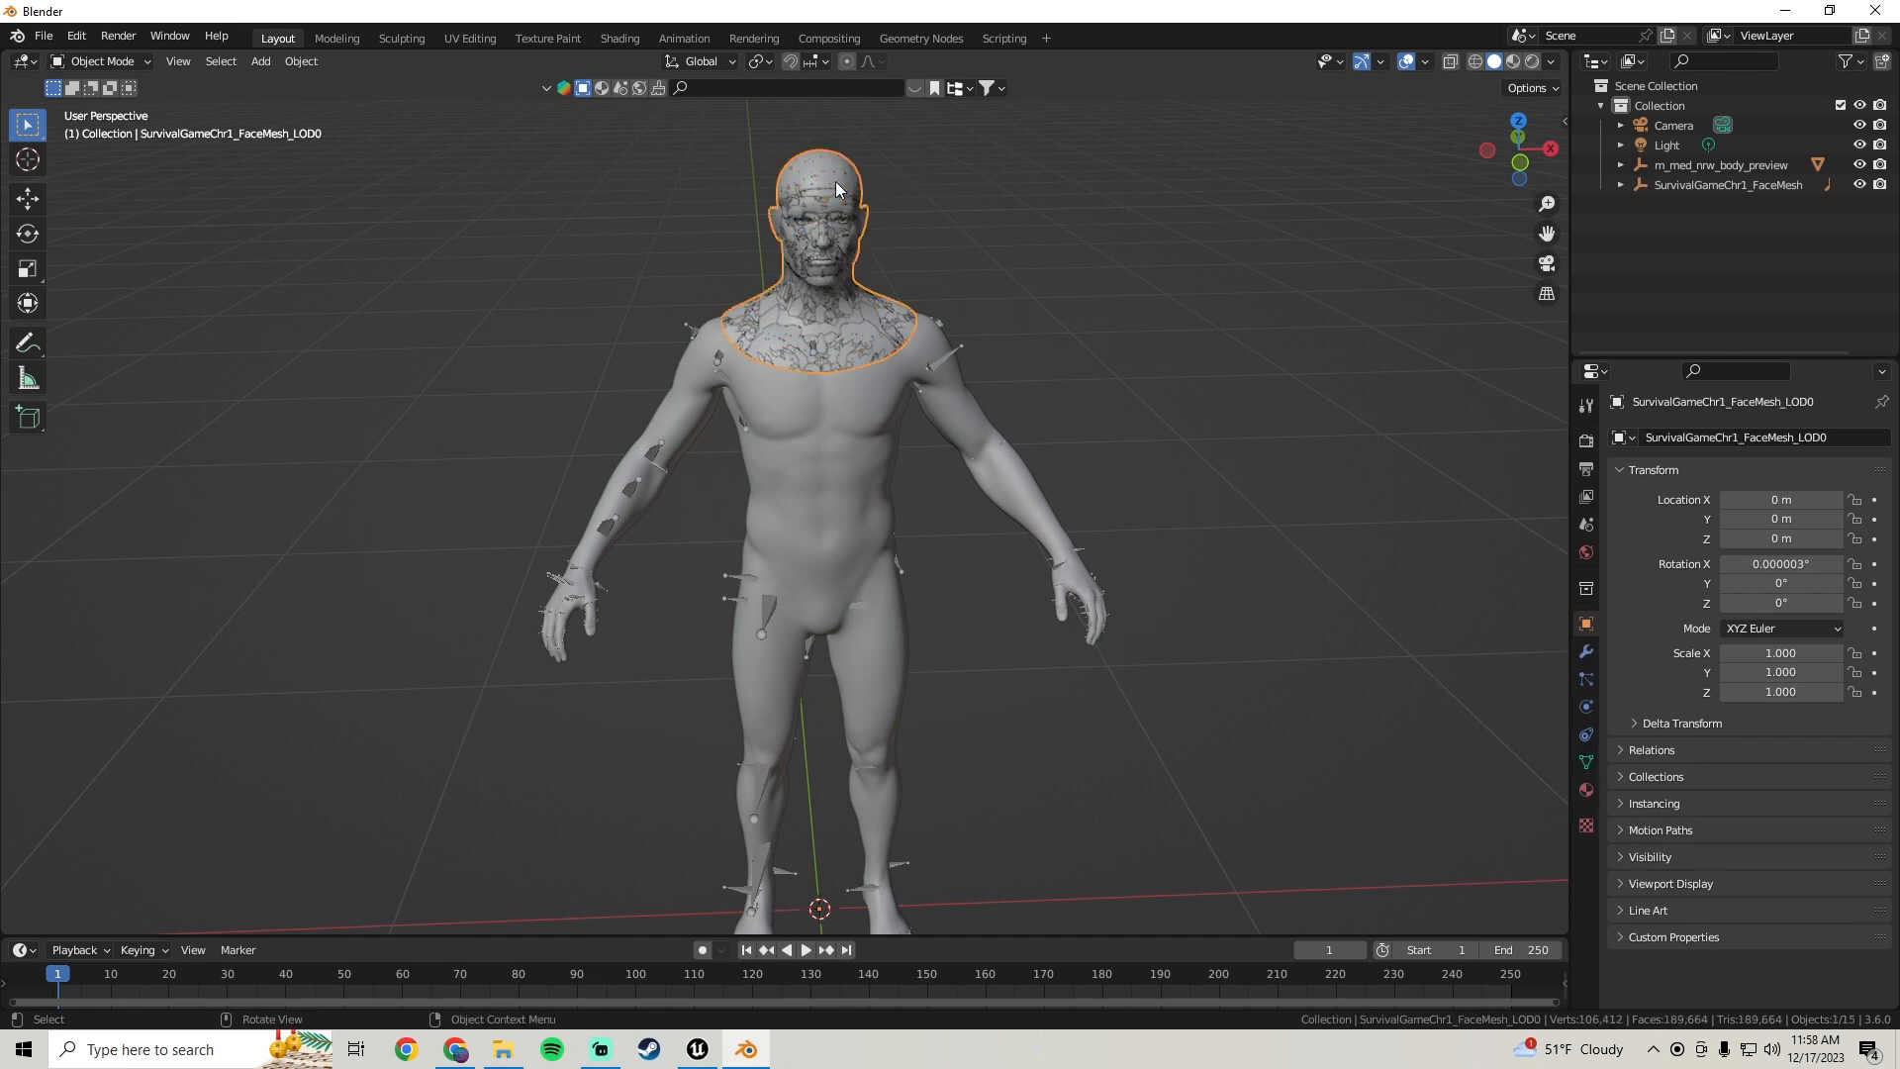
pyautogui.press('h')
pyautogui.click(836, 181)
pyautogui.press('h')
pyautogui.click(836, 181)
pyautogui.press('h')
pyautogui.click(835, 181)
pyautogui.press('h')
pyautogui.click(836, 181)
pyautogui.press('h')
pyautogui.click(835, 181)
pyautogui.press('h')
pyautogui.click(835, 181)
pyautogui.press('h')
pyautogui.click(835, 181)
pyautogui.press('h')
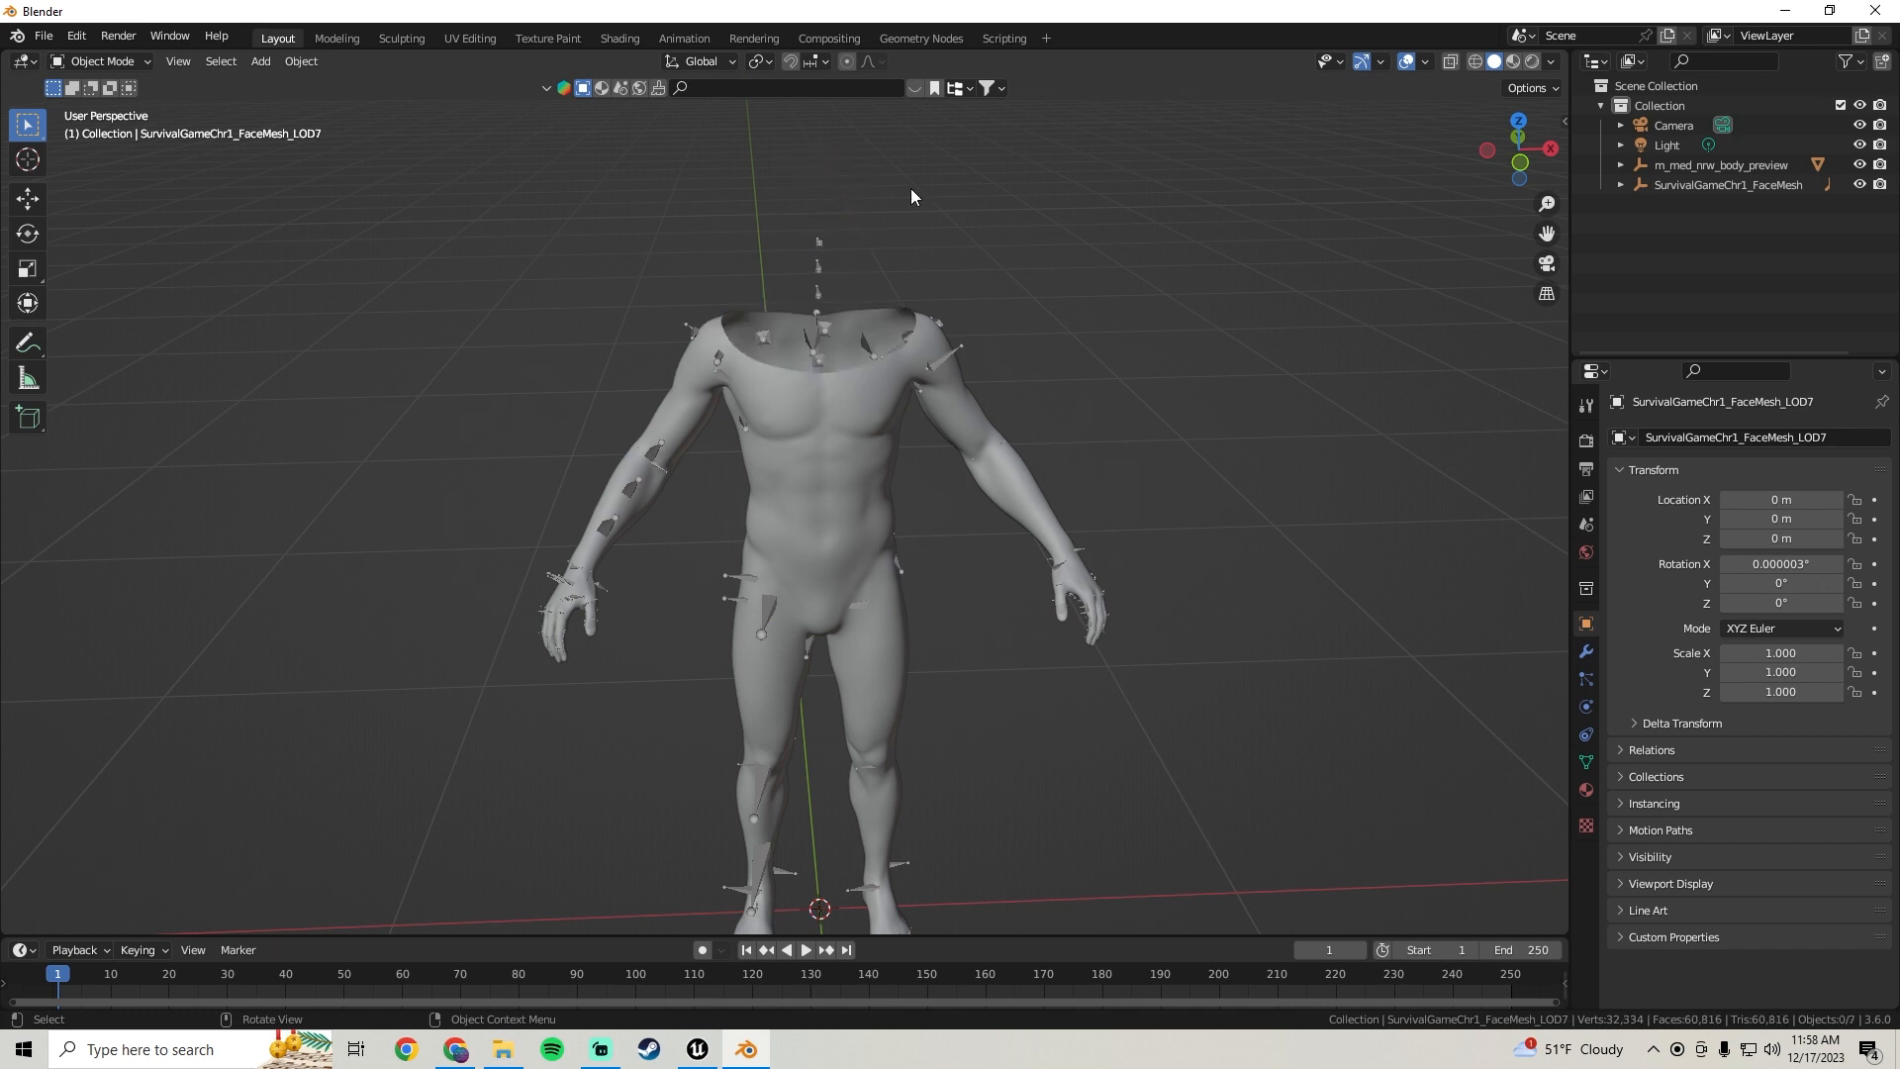
# Select the imported body mesh and inspect it from several angles
pyautogui.moveTo(886, 542); pyautogui.dragTo(815, 394, button='middle')
pyautogui.click(809, 300)
pyautogui.moveTo(809, 300); pyautogui.dragTo(756, 400, button='middle')
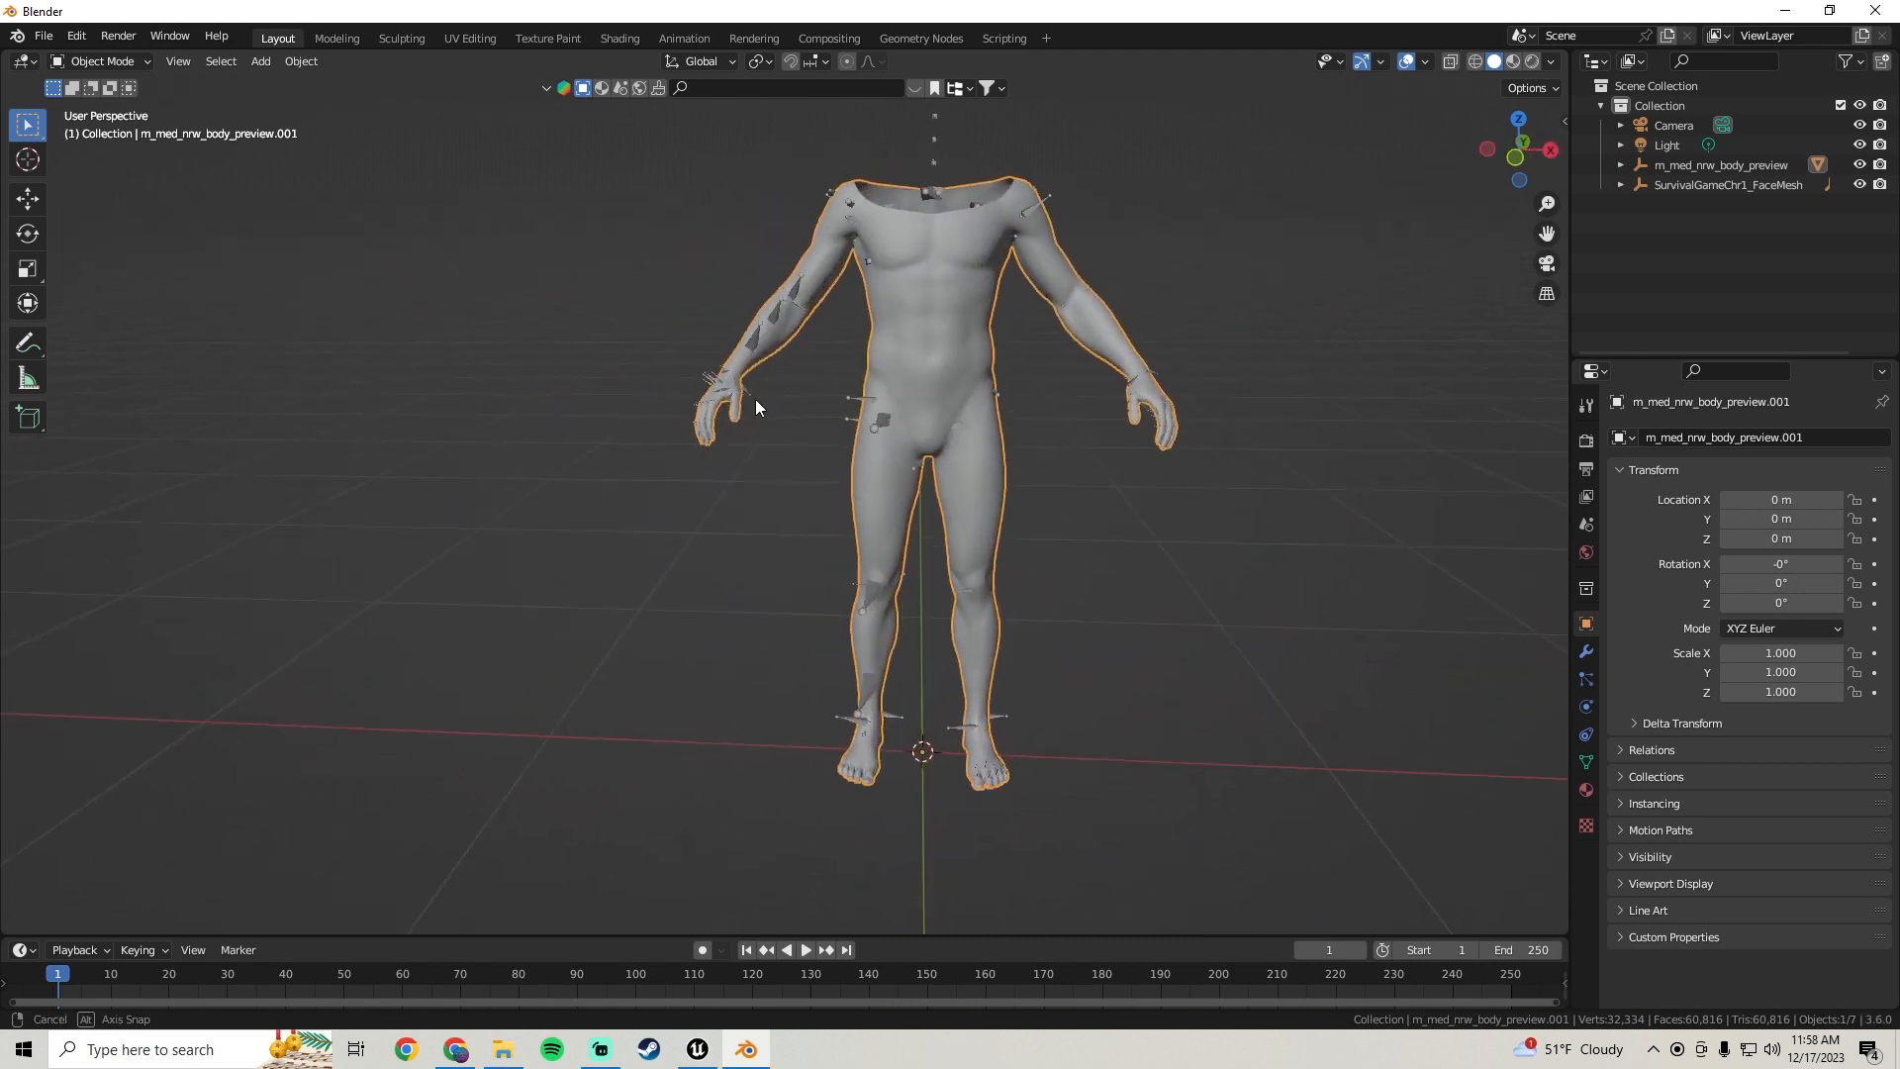
pyautogui.moveTo(928, 389); pyautogui.dragTo(752, 330, button='middle')
pyautogui.moveTo(852, 200); pyautogui.dragTo(899, 532, button='middle')
pyautogui.moveTo(1075, 389); pyautogui.dragTo(1063, 441, button='middle')
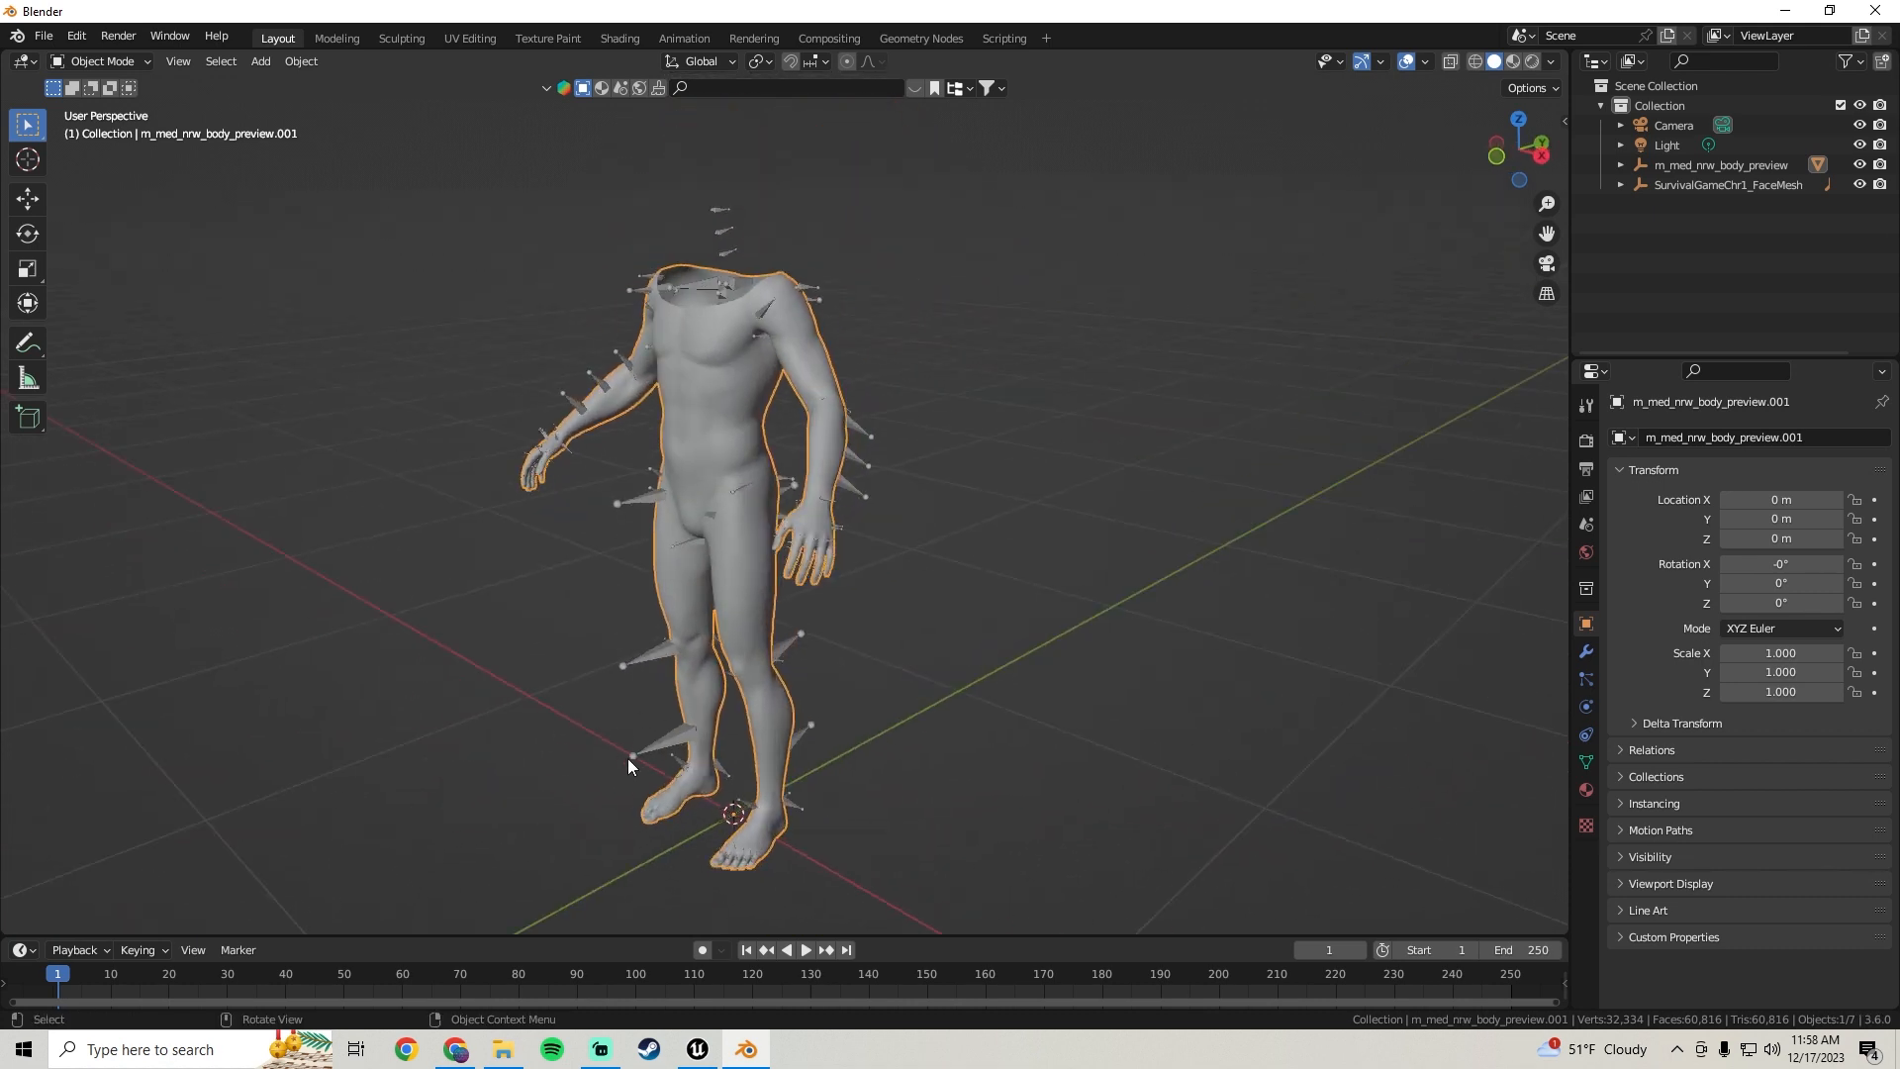
pyautogui.moveTo(793, 790); pyautogui.dragTo(745, 618, button='middle')
pyautogui.moveTo(606, 450); pyautogui.dragTo(733, 316, button='middle')
pyautogui.moveTo(655, 481); pyautogui.dragTo(806, 383, button='middle')
# Start saving the scene and browse to the D:\Blender Models\SoulsLike folder
pyautogui.click(45, 35)
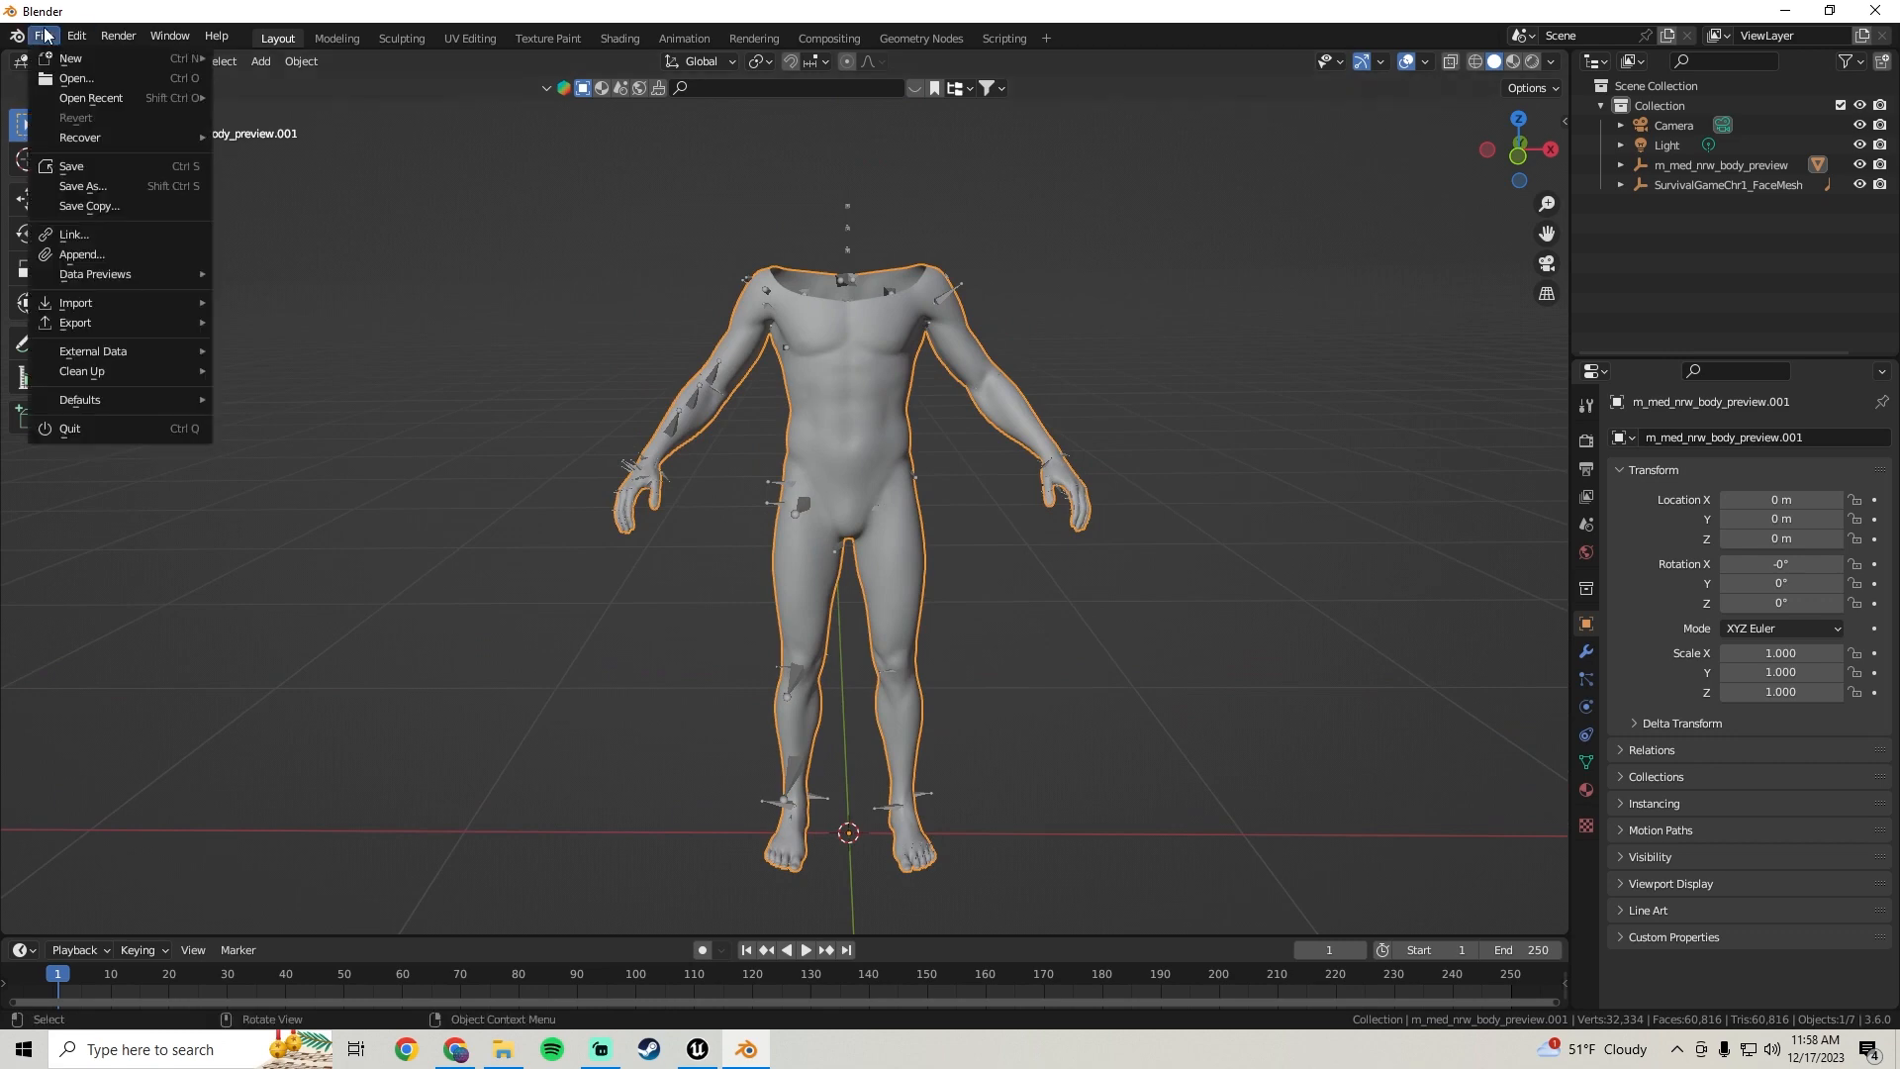
pyautogui.click(85, 185)
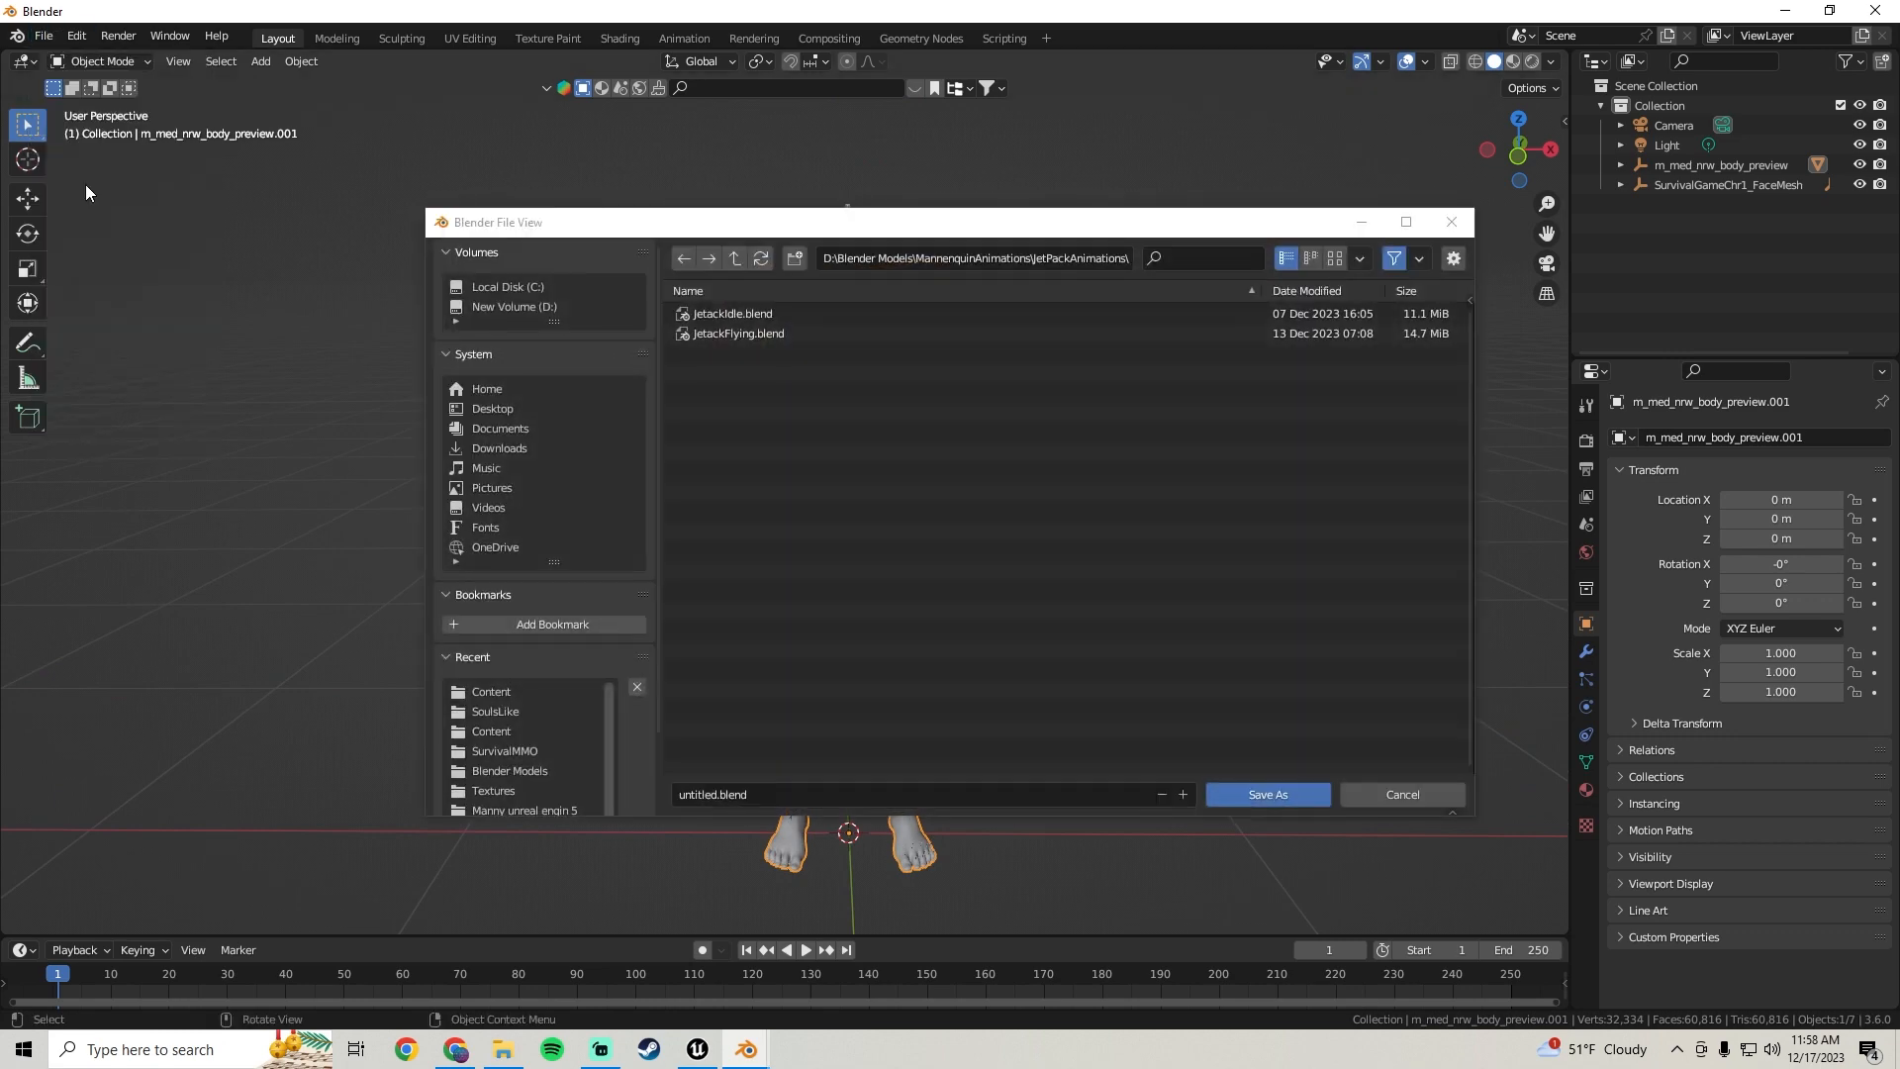
pyautogui.click(525, 310)
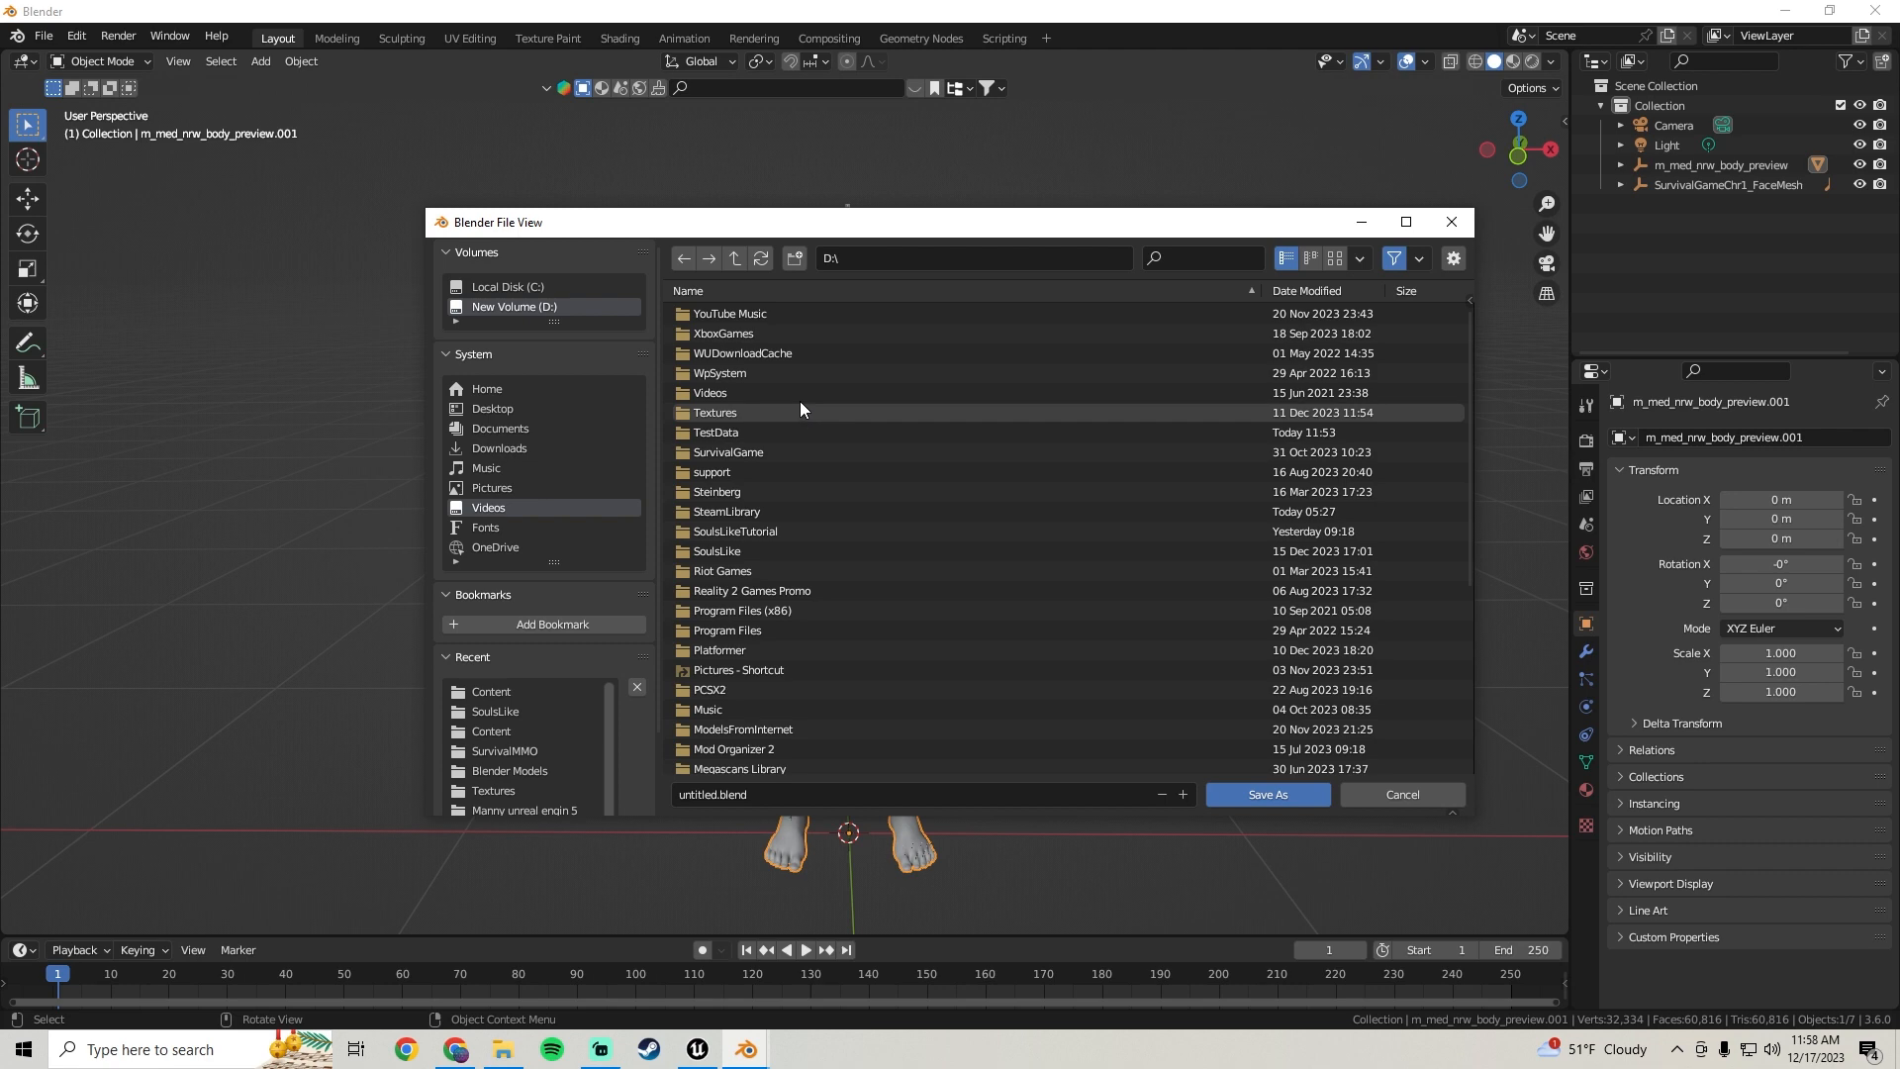
pyautogui.scroll(-3, 786, 406)
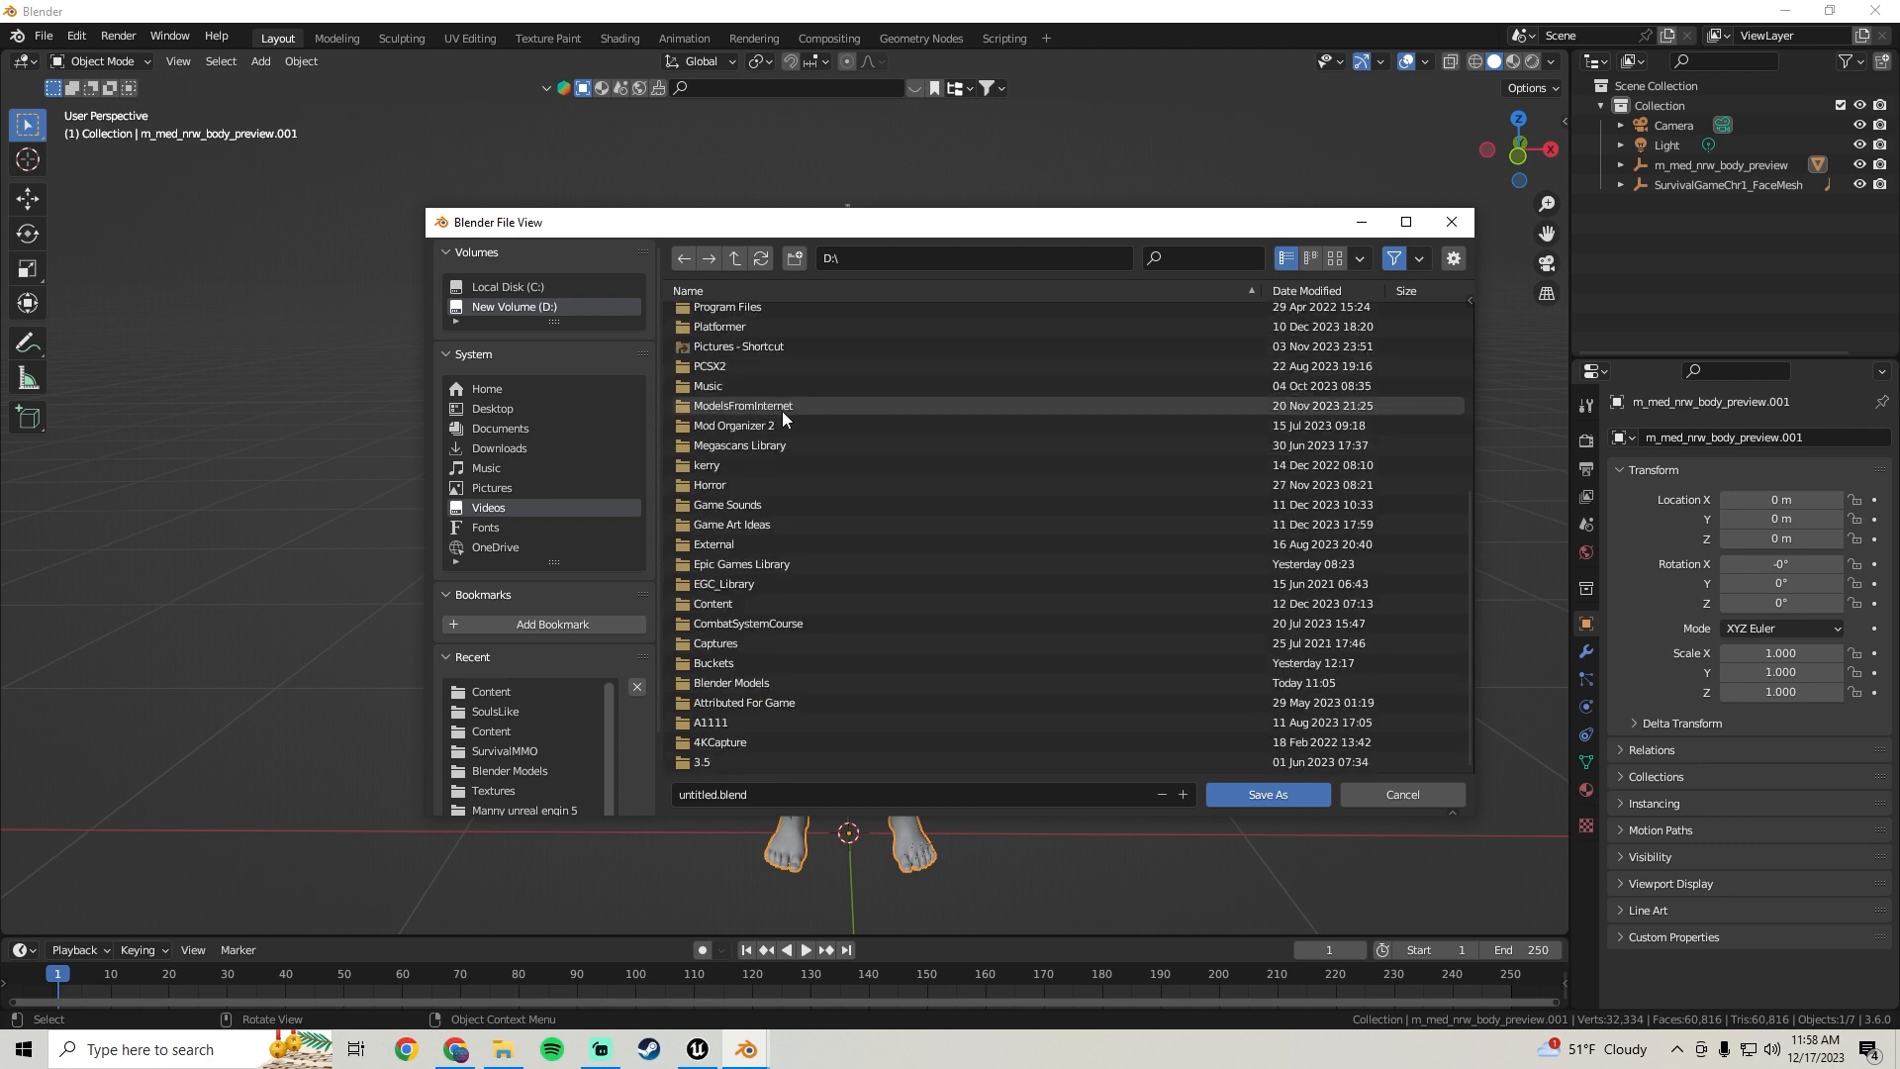
pyautogui.click(744, 681)
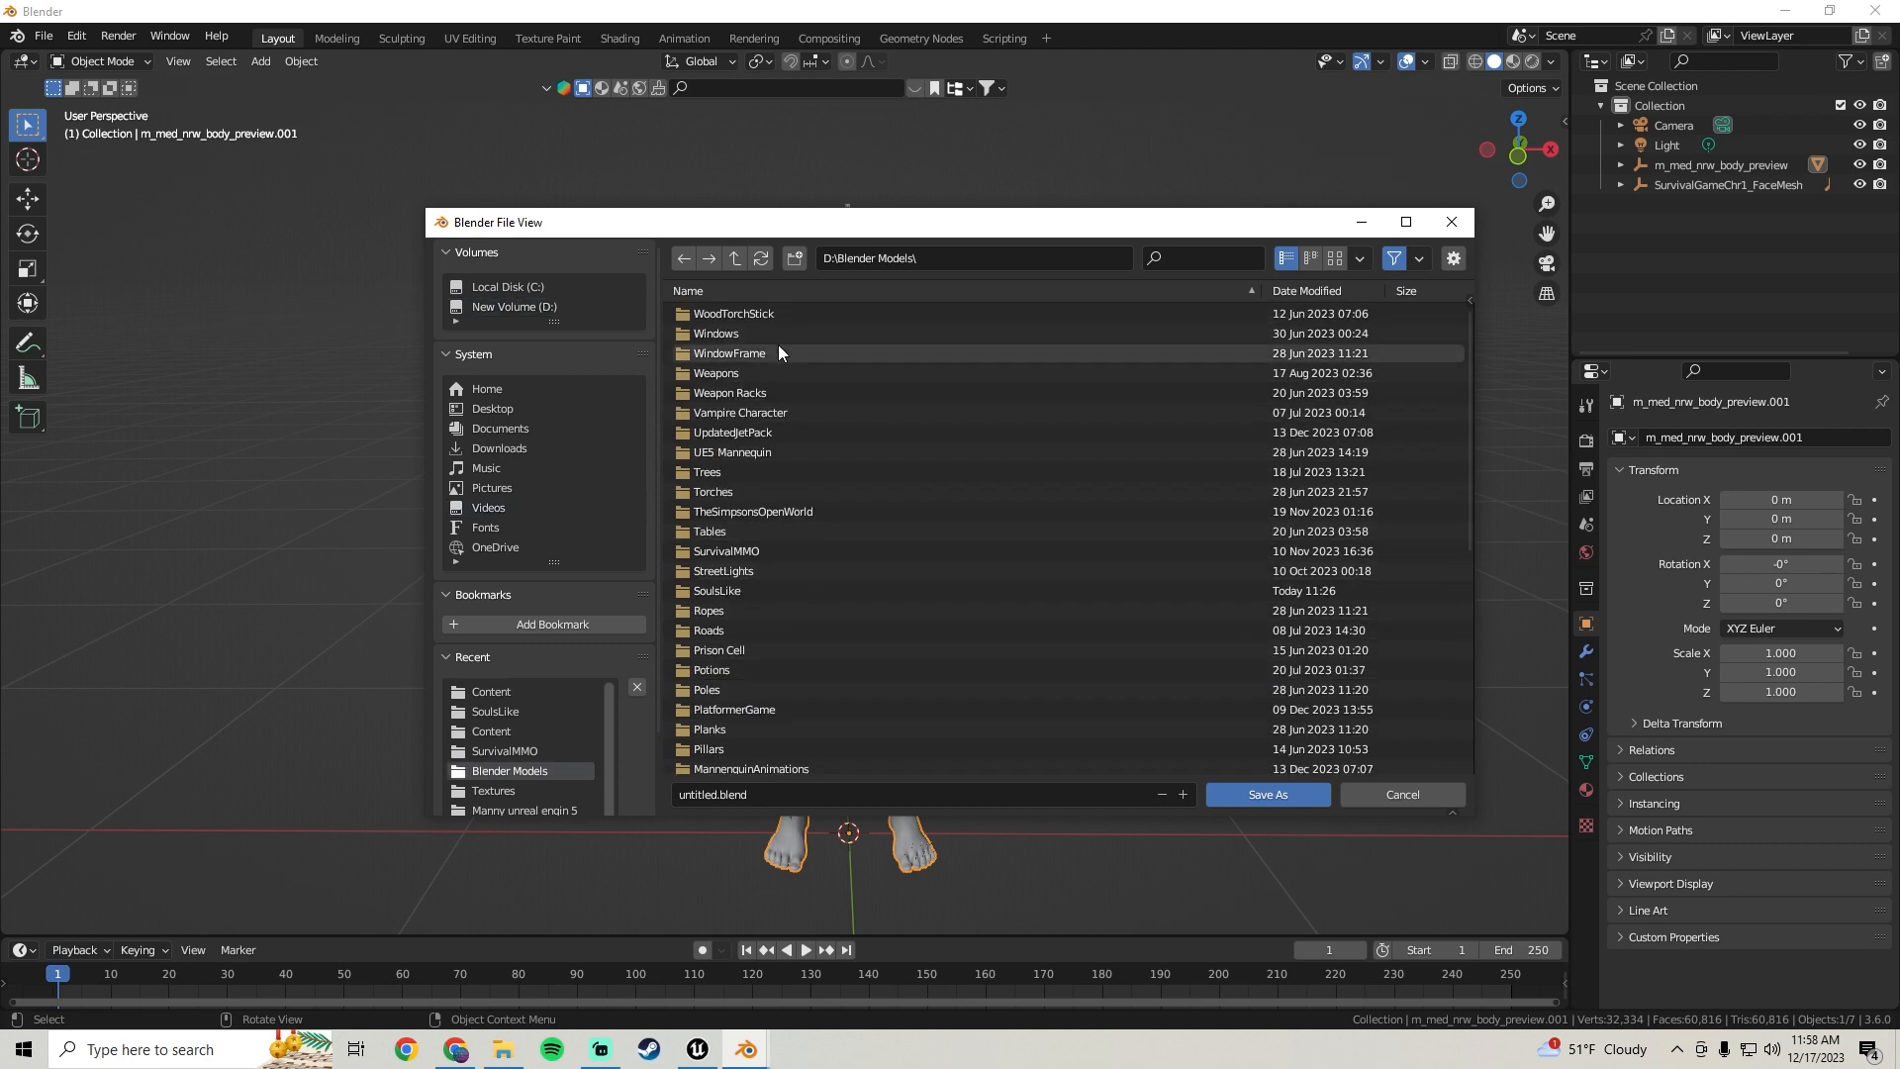
pyautogui.scroll(2, 748, 534)
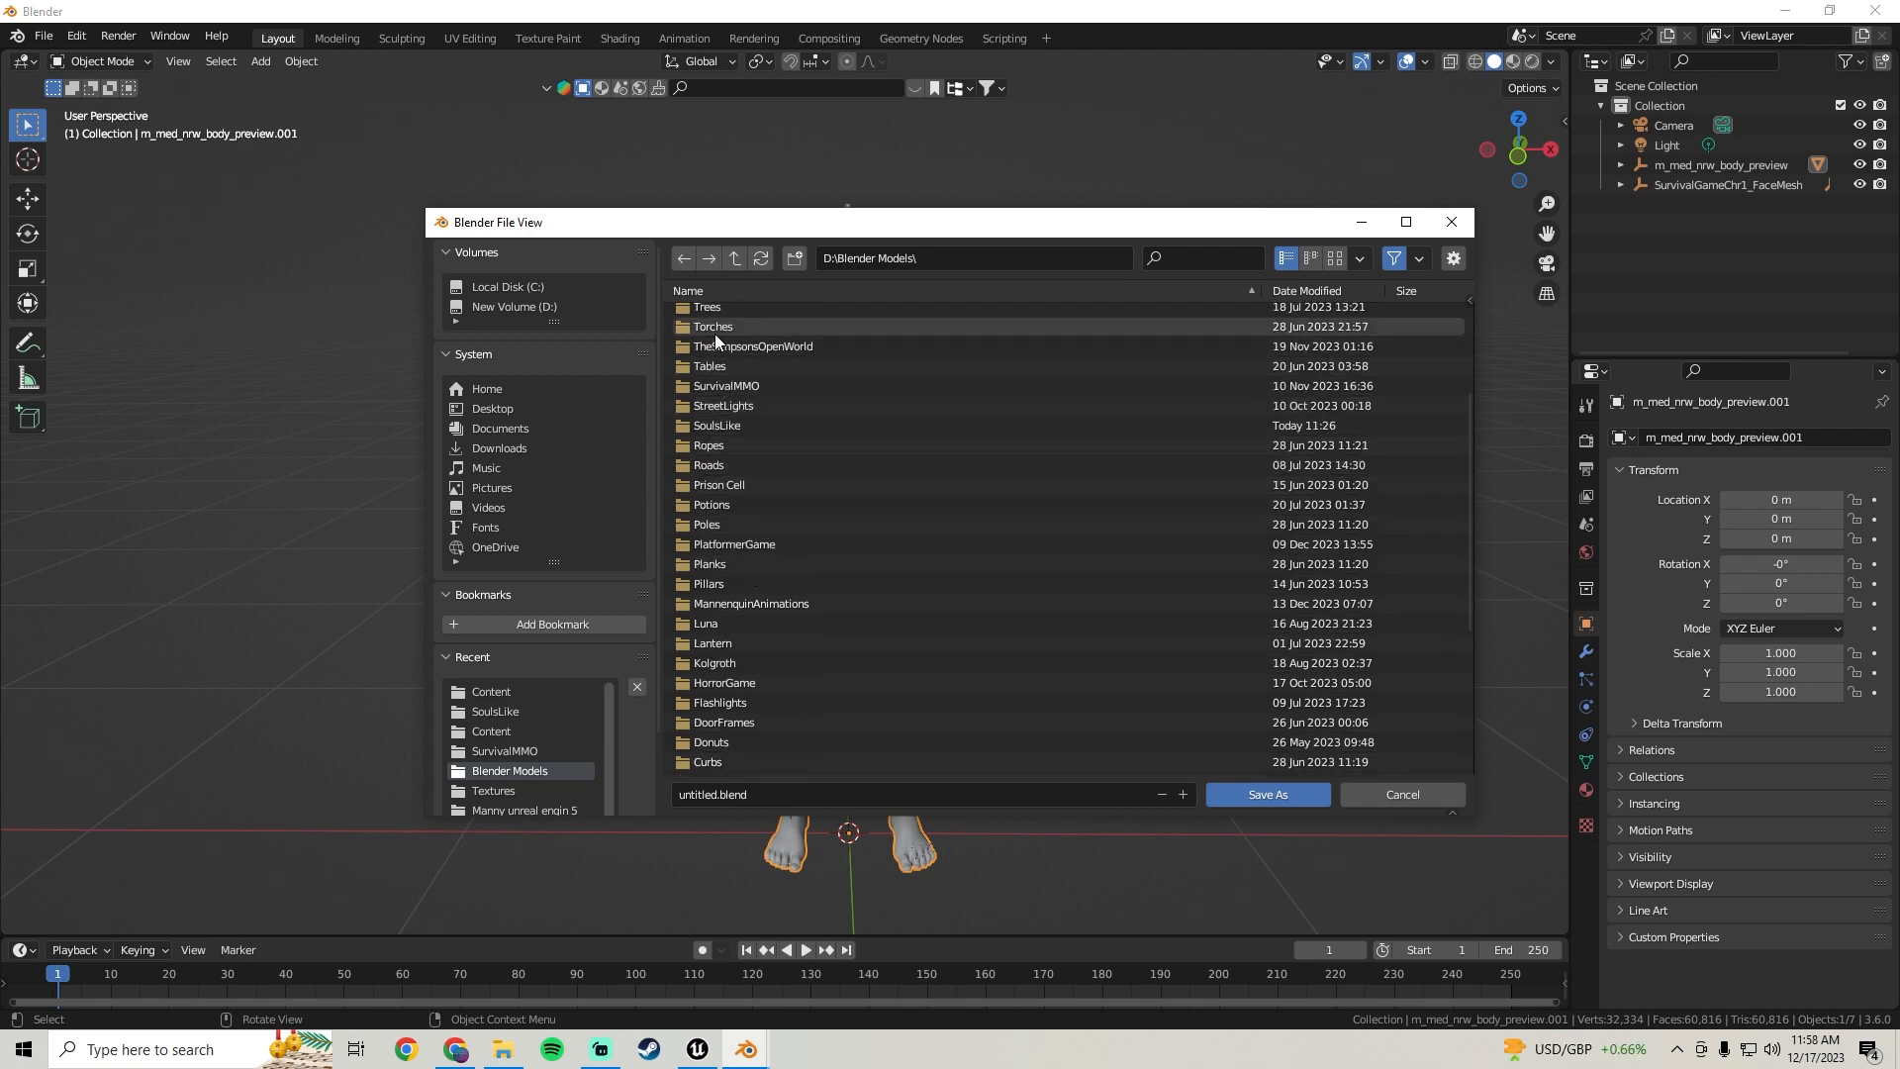
pyautogui.scroll(3, 750, 443)
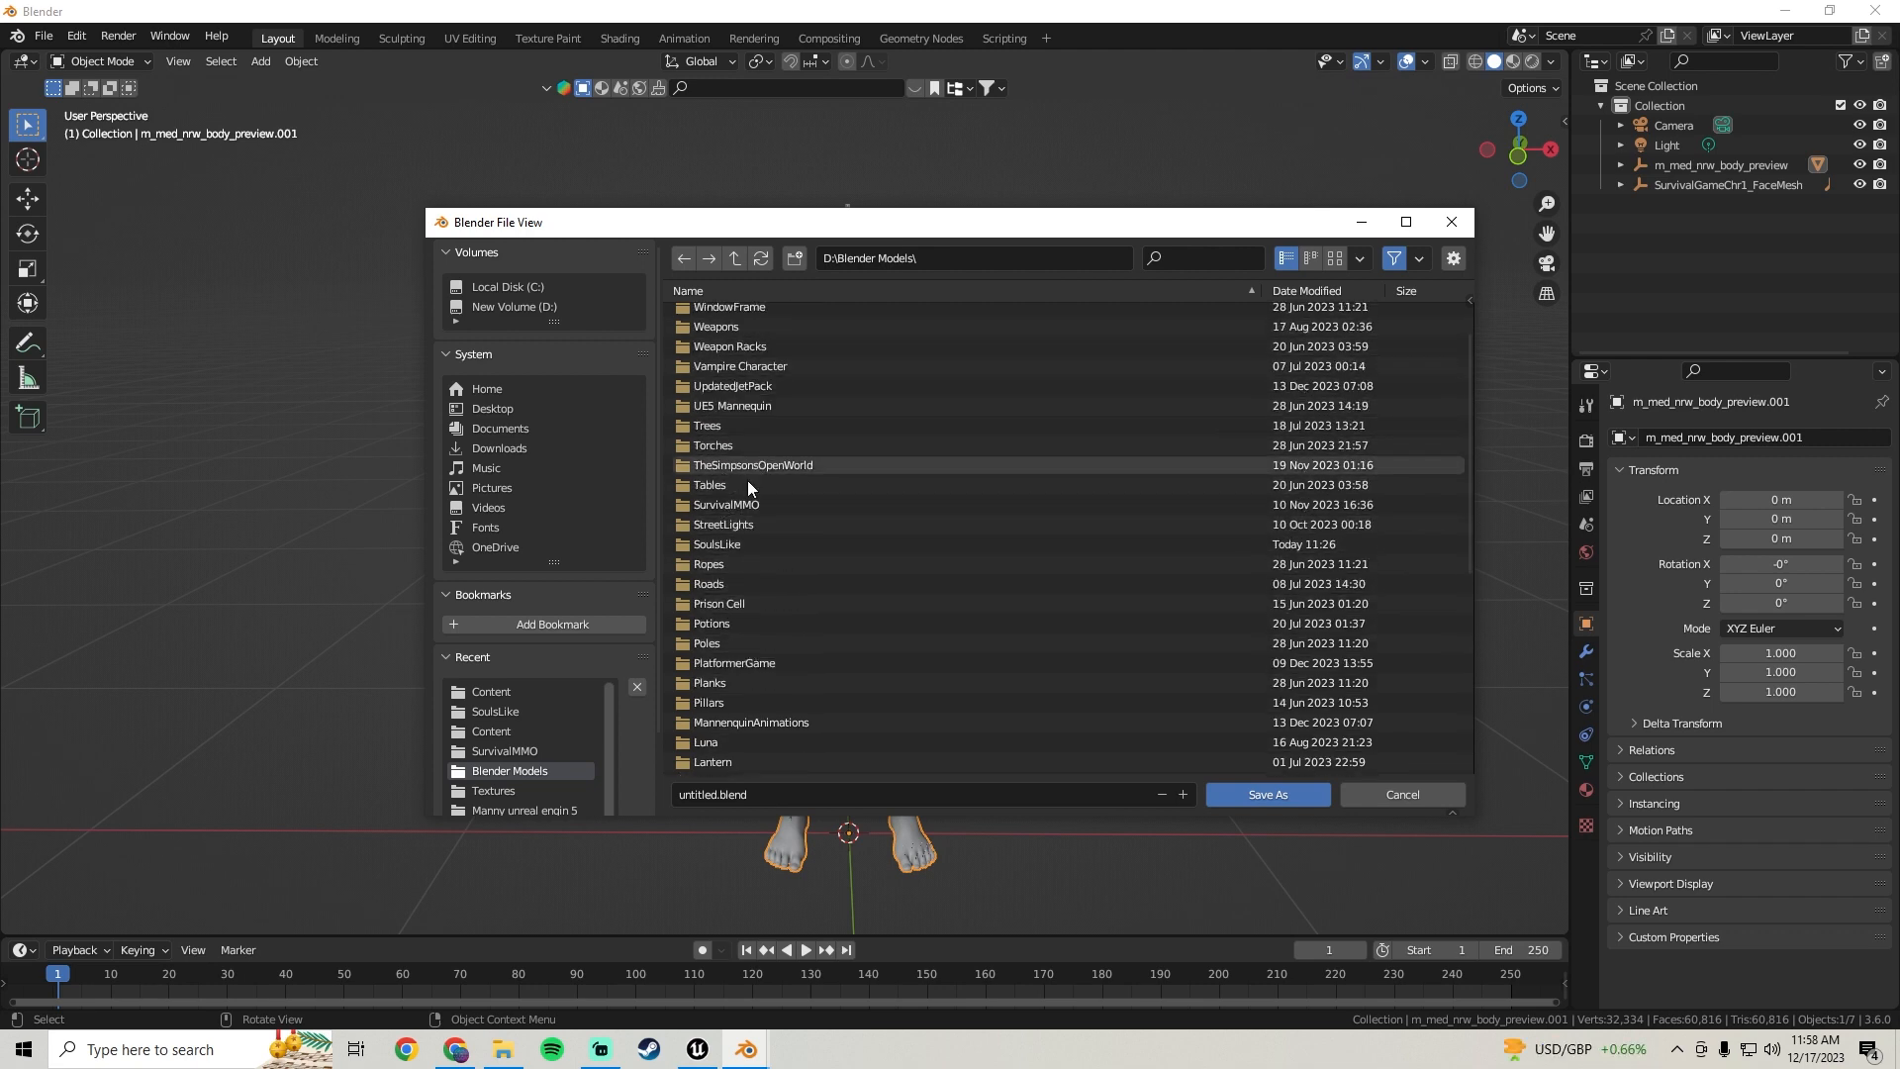
pyautogui.doubleClick(732, 546)
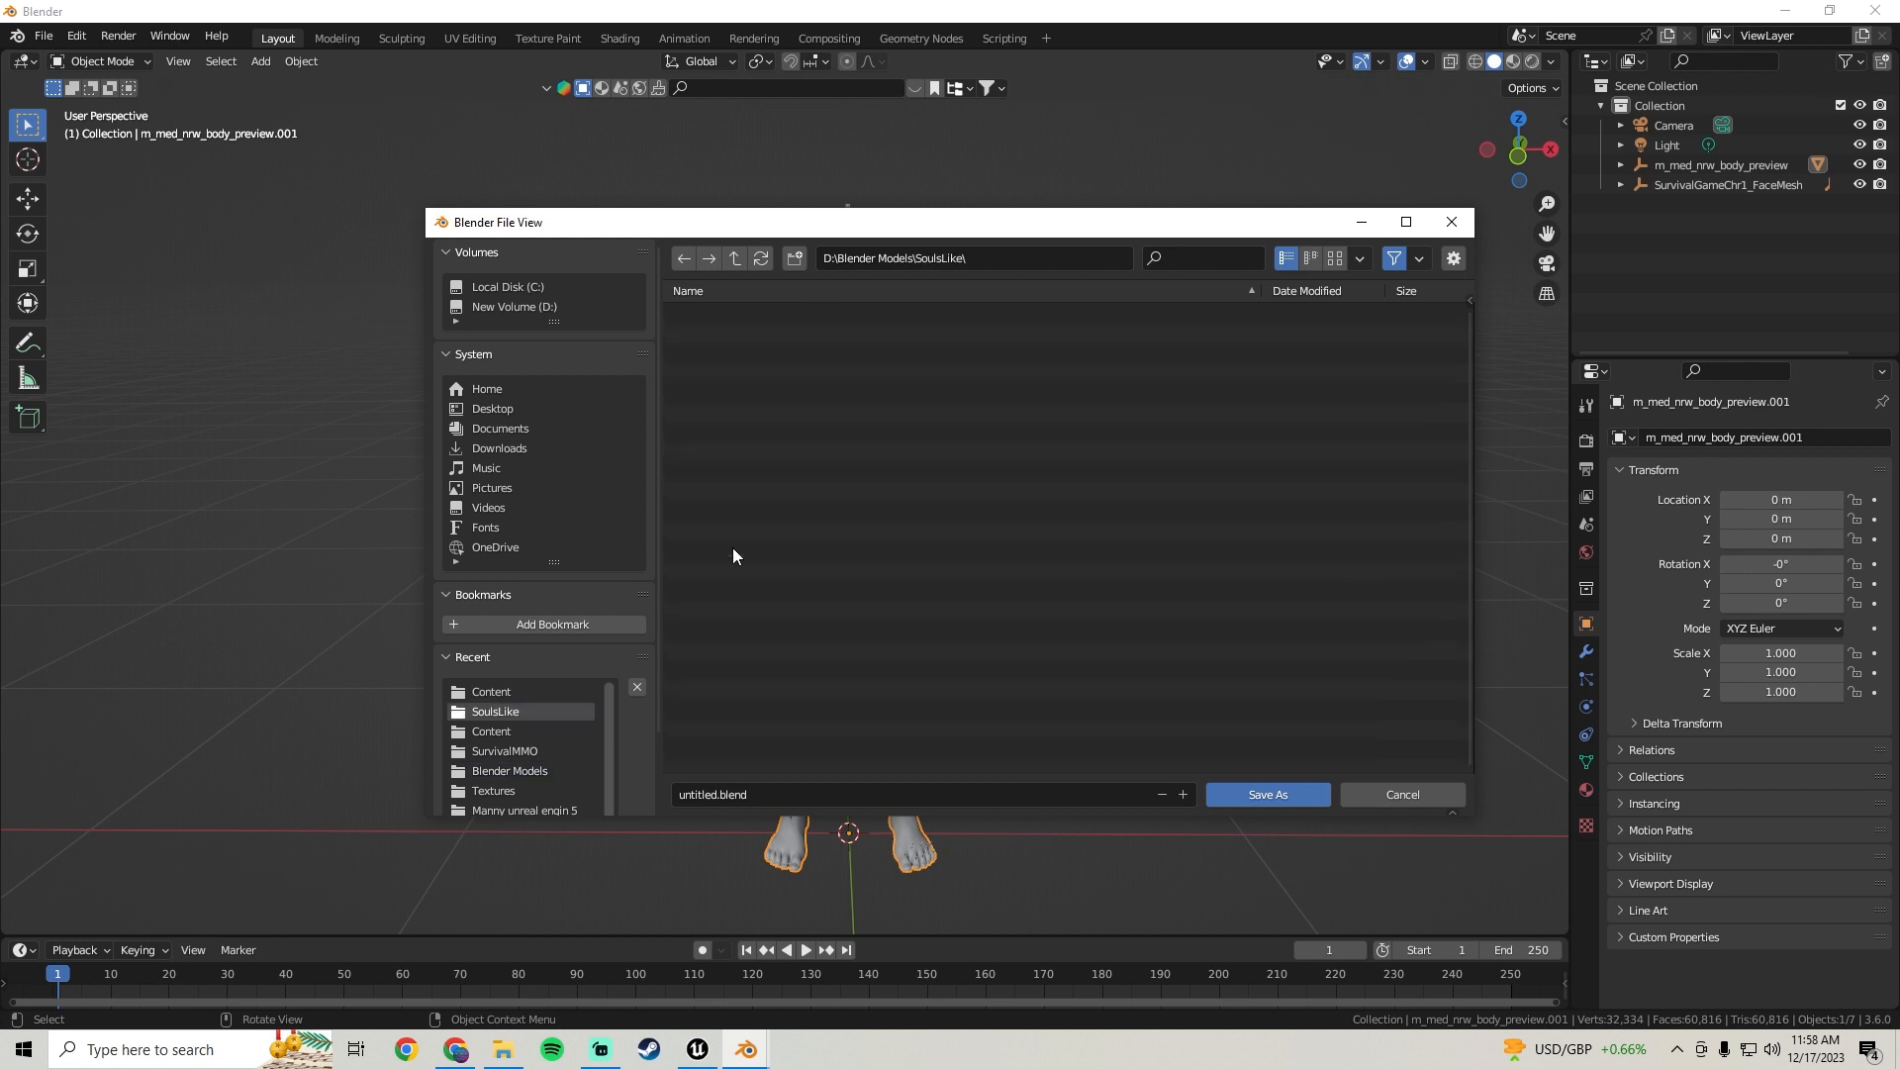
# Save the scene in that folder as MaleMetahuman.blend
pyautogui.click(745, 793)
pyautogui.write('MaleChara')
pyautogui.press('BackSpace')
pyautogui.press('BackSpace')
pyautogui.write('Metahu')
pyautogui.press('Return')
pyautogui.click(1262, 788)
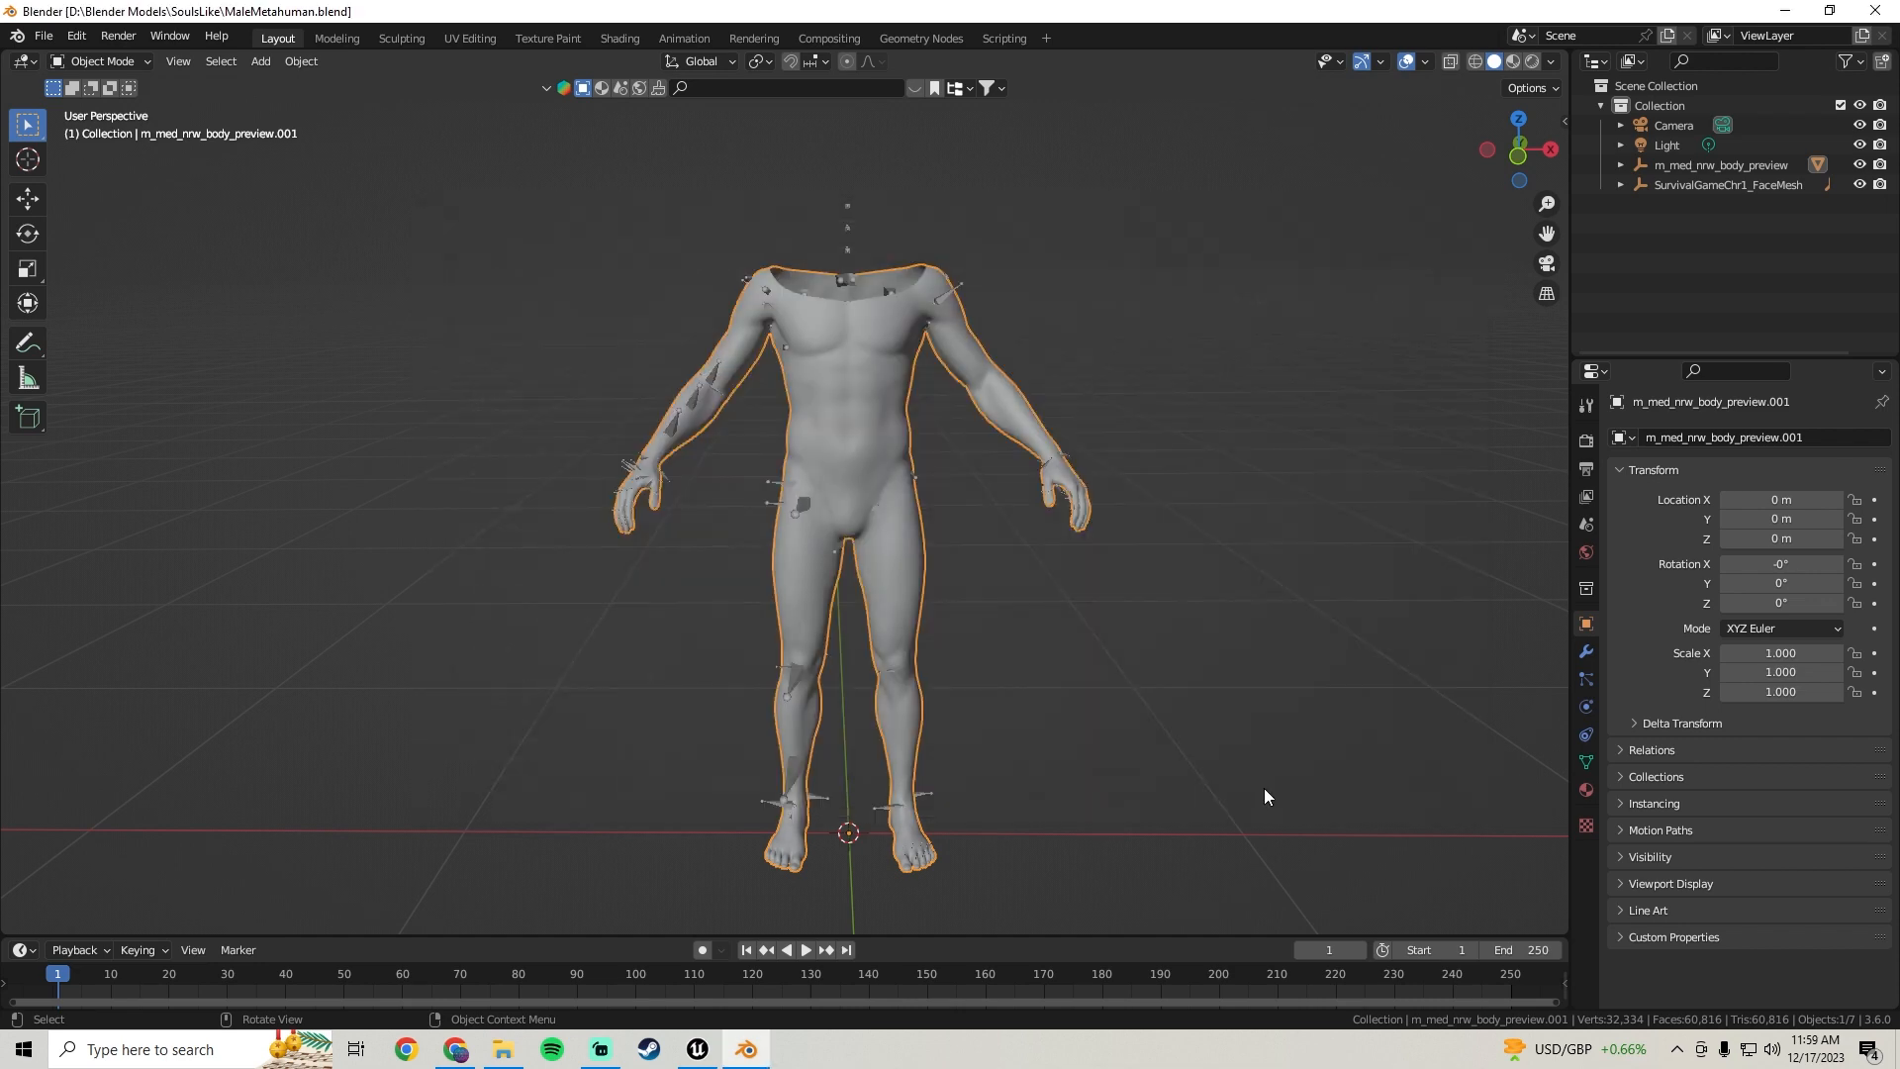
# Examine the body mesh up close around the torso and arms
pyautogui.moveTo(1132, 477); pyautogui.dragTo(882, 469, button='middle')
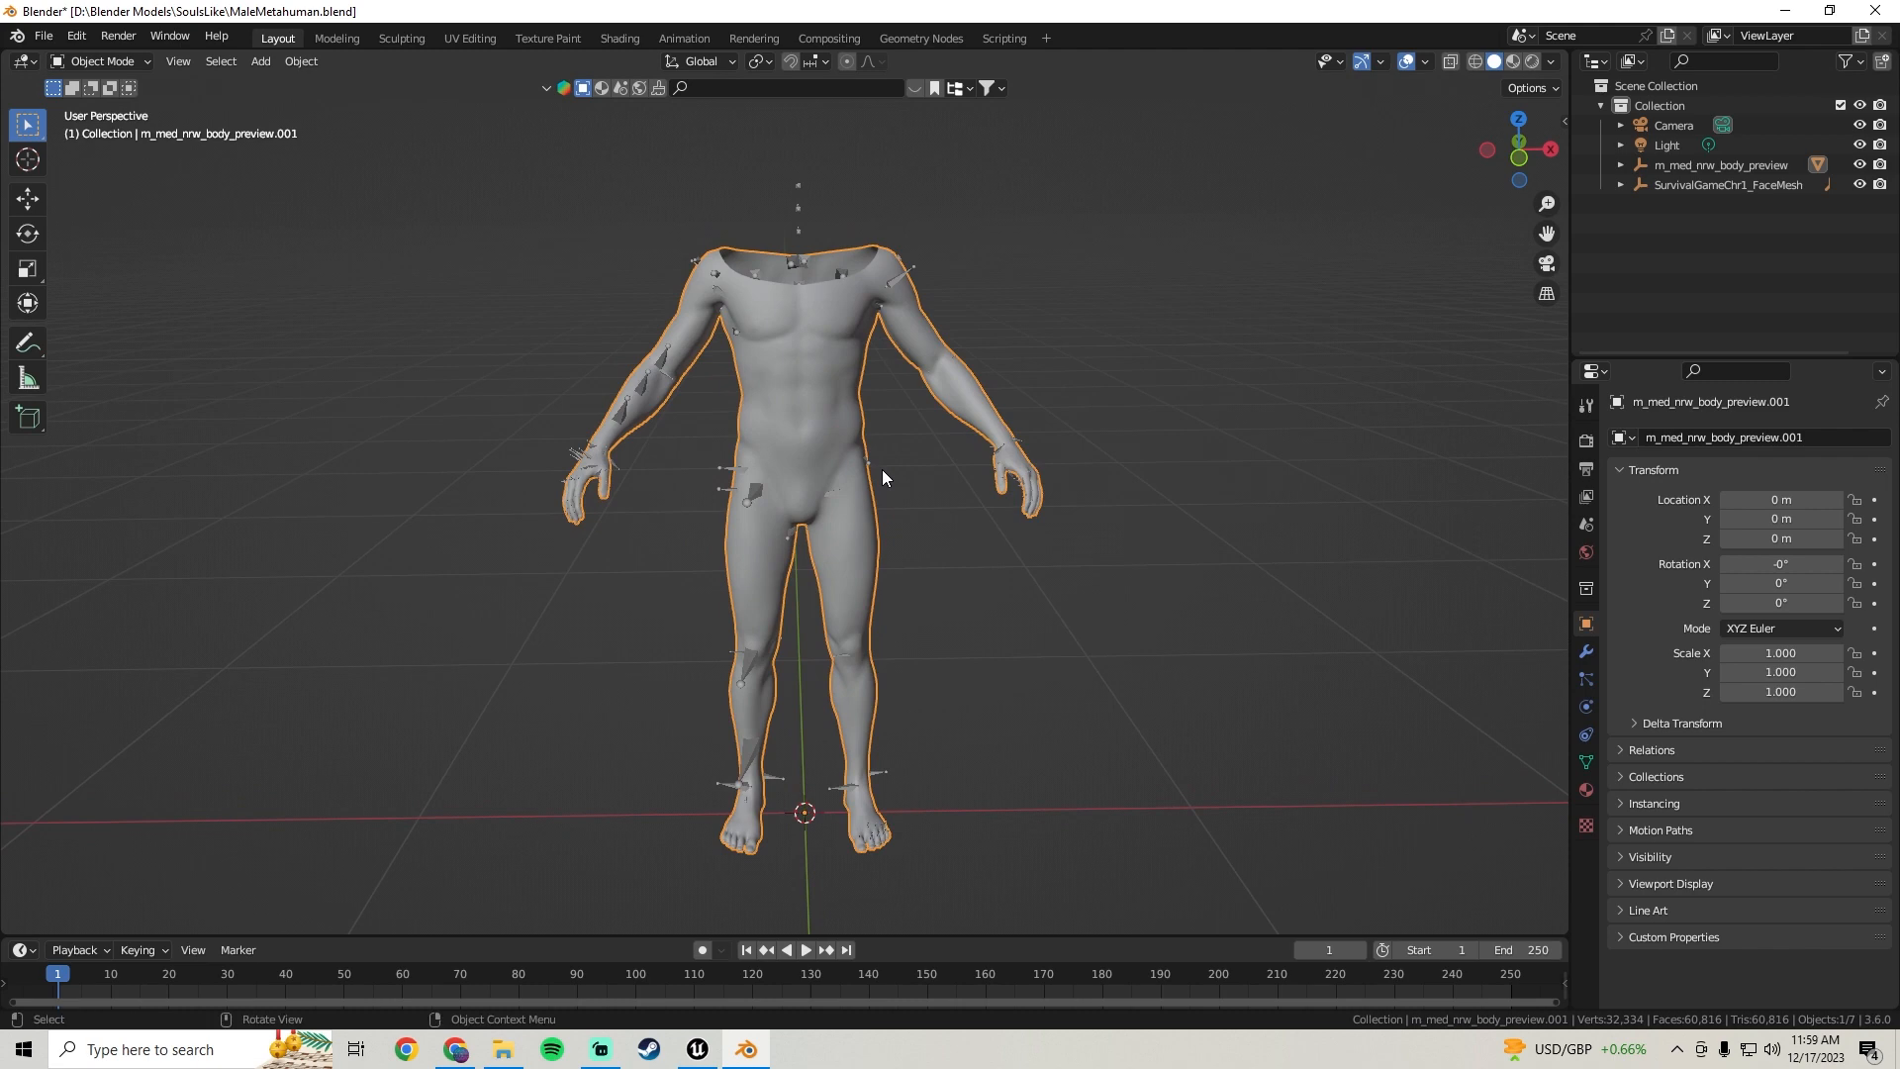
pyautogui.moveTo(781, 396)
pyautogui.mouseDown(button='middle')
pyautogui.moveTo(794, 352)
pyautogui.moveTo(831, 388)
pyautogui.moveTo(908, 381)
pyautogui.moveTo(750, 387)
pyautogui.moveTo(798, 371)
pyautogui.mouseUp(button='middle')
pyautogui.scroll(3, 792, 366)
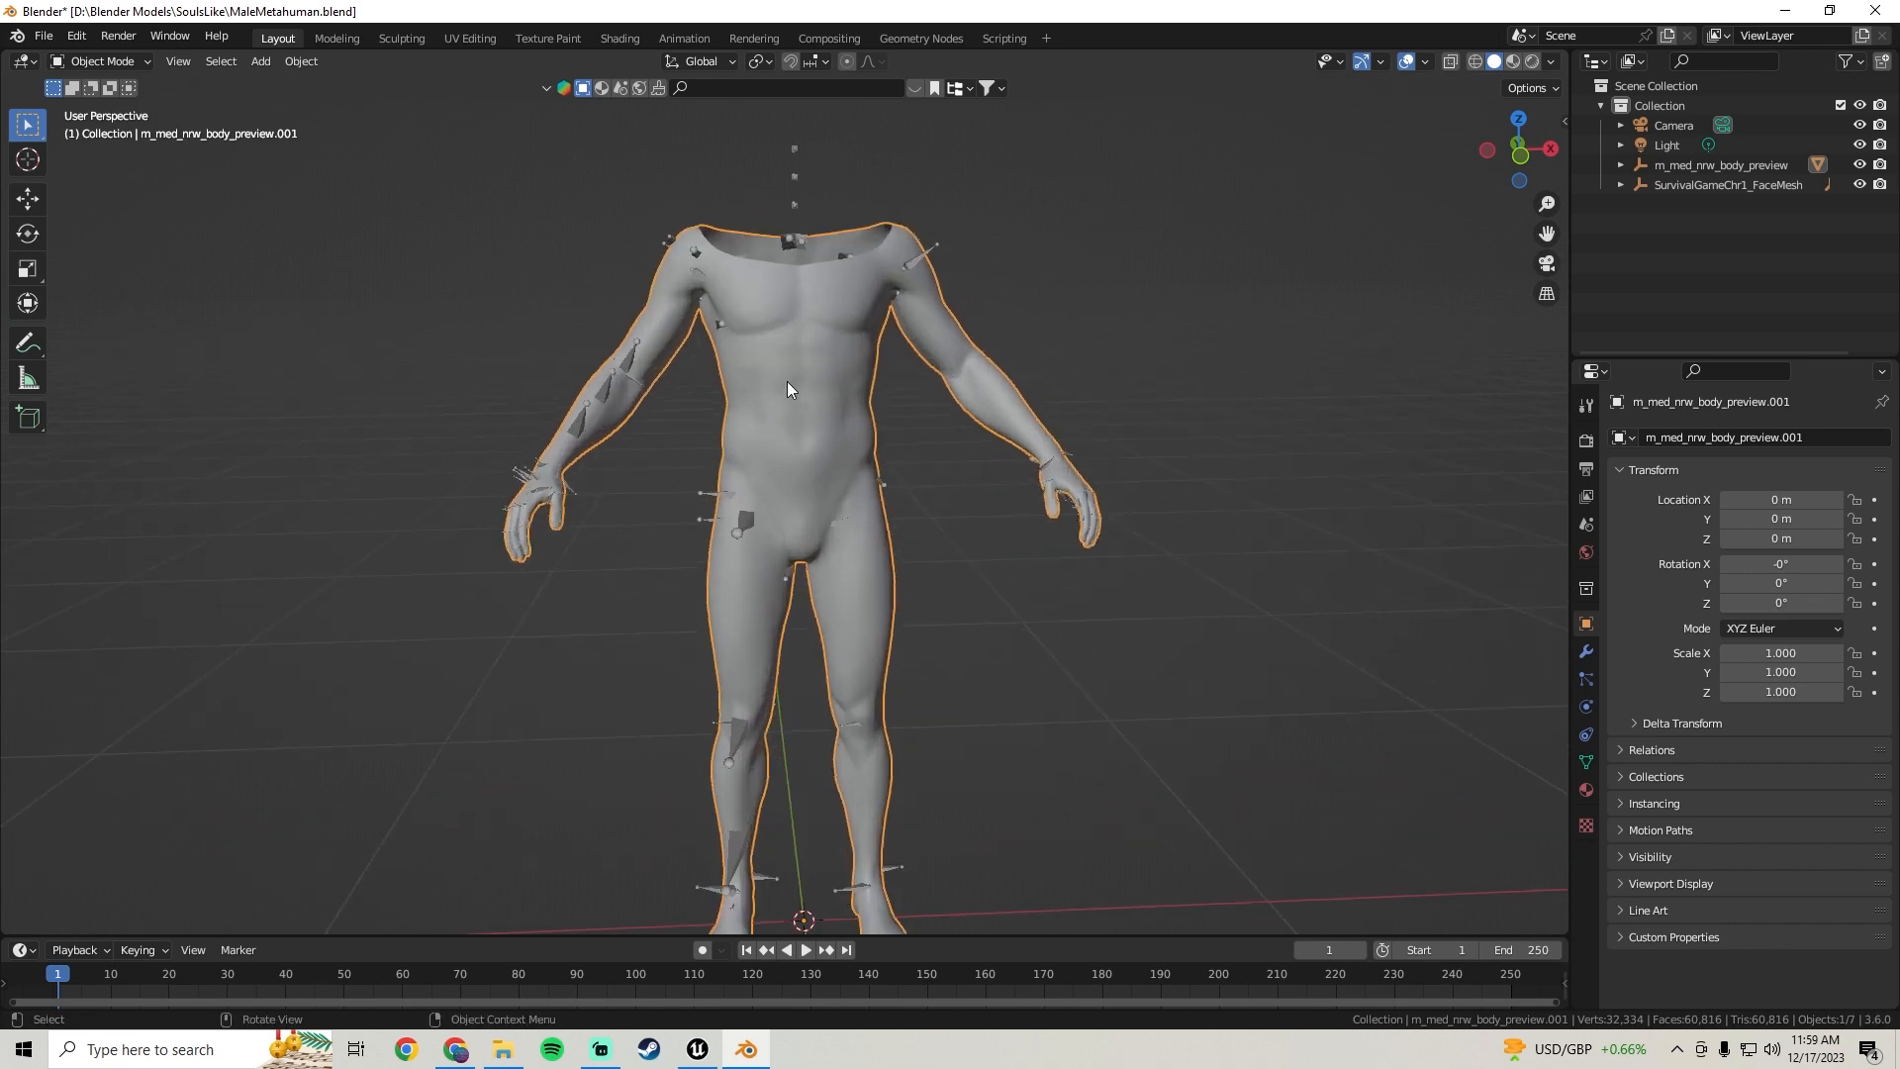
pyautogui.scroll(1, 794, 373)
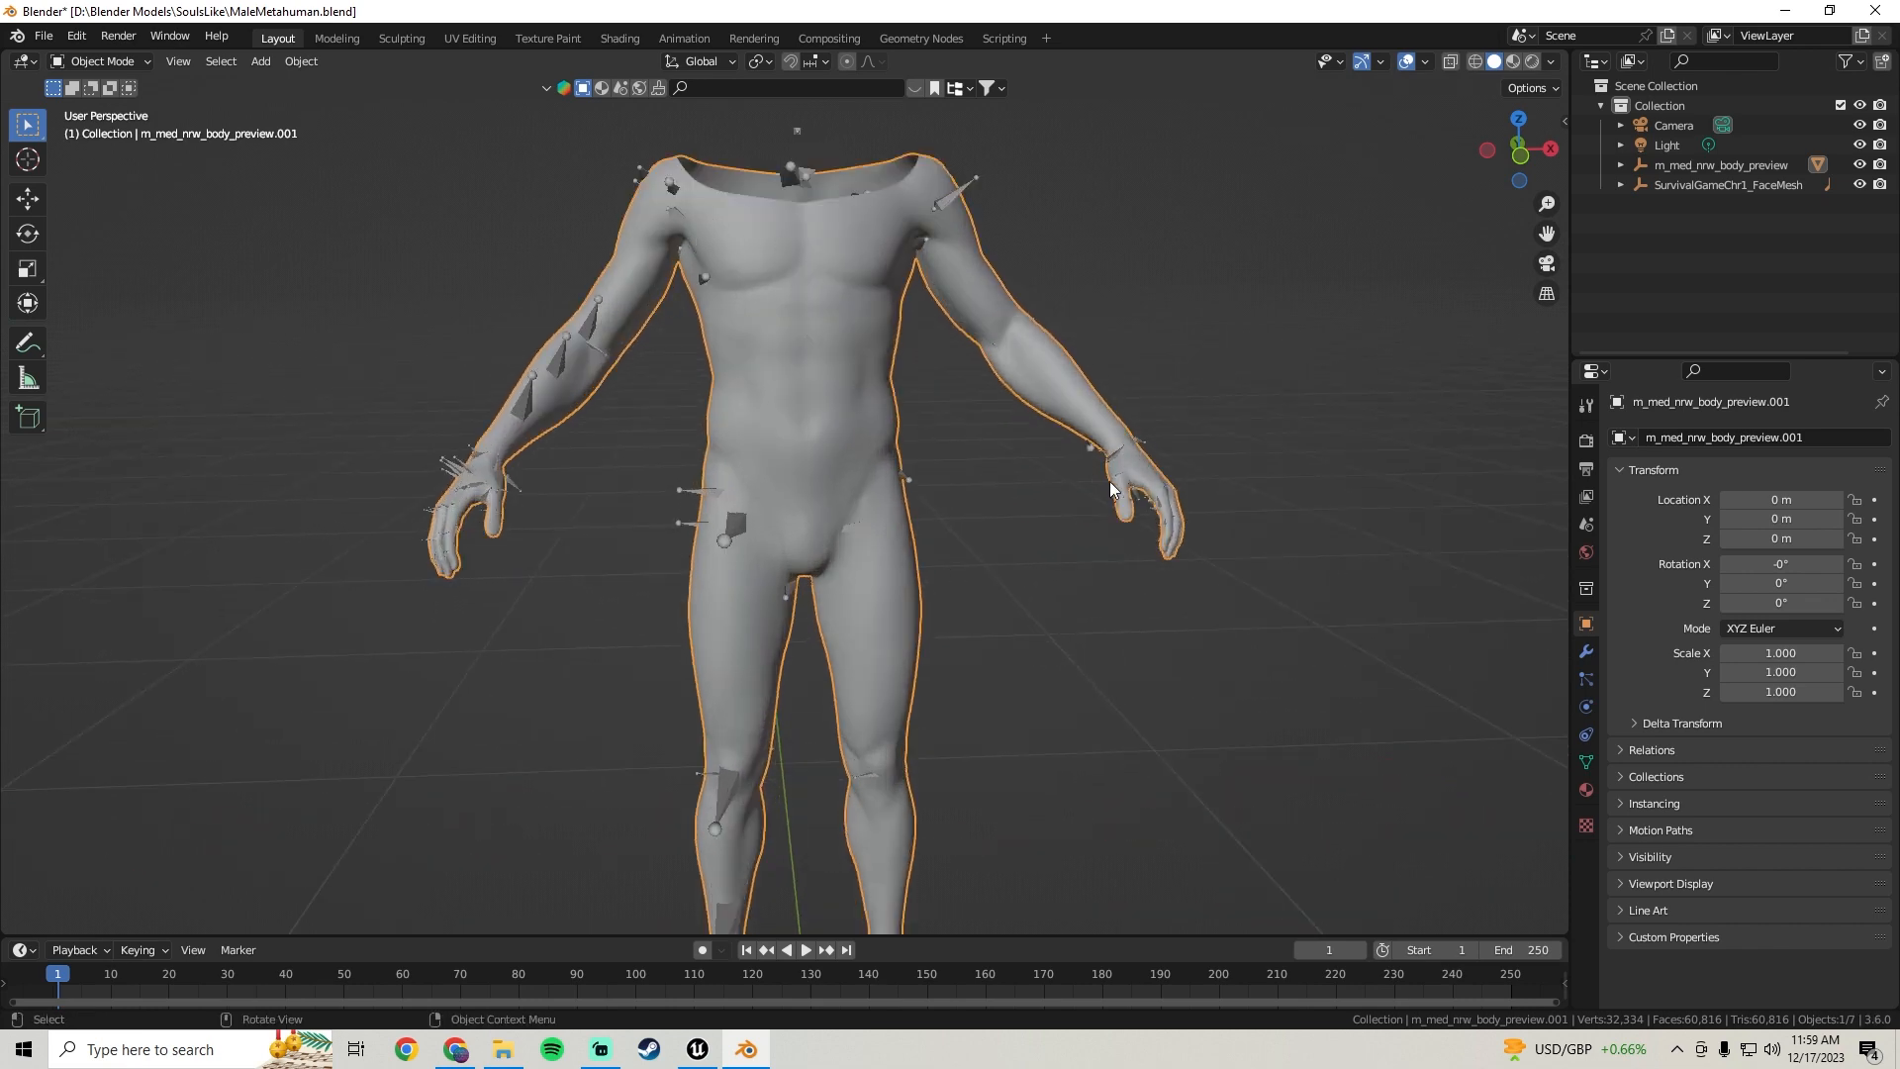
pyautogui.keyDown('shift'); pyautogui.moveTo(1015, 604); pyautogui.dragTo(1030, 461, button='middle'); pyautogui.keyUp('shift')
pyautogui.keyDown('shift'); pyautogui.moveTo(848, 400); pyautogui.dragTo(857, 662, button='middle'); pyautogui.keyUp('shift')
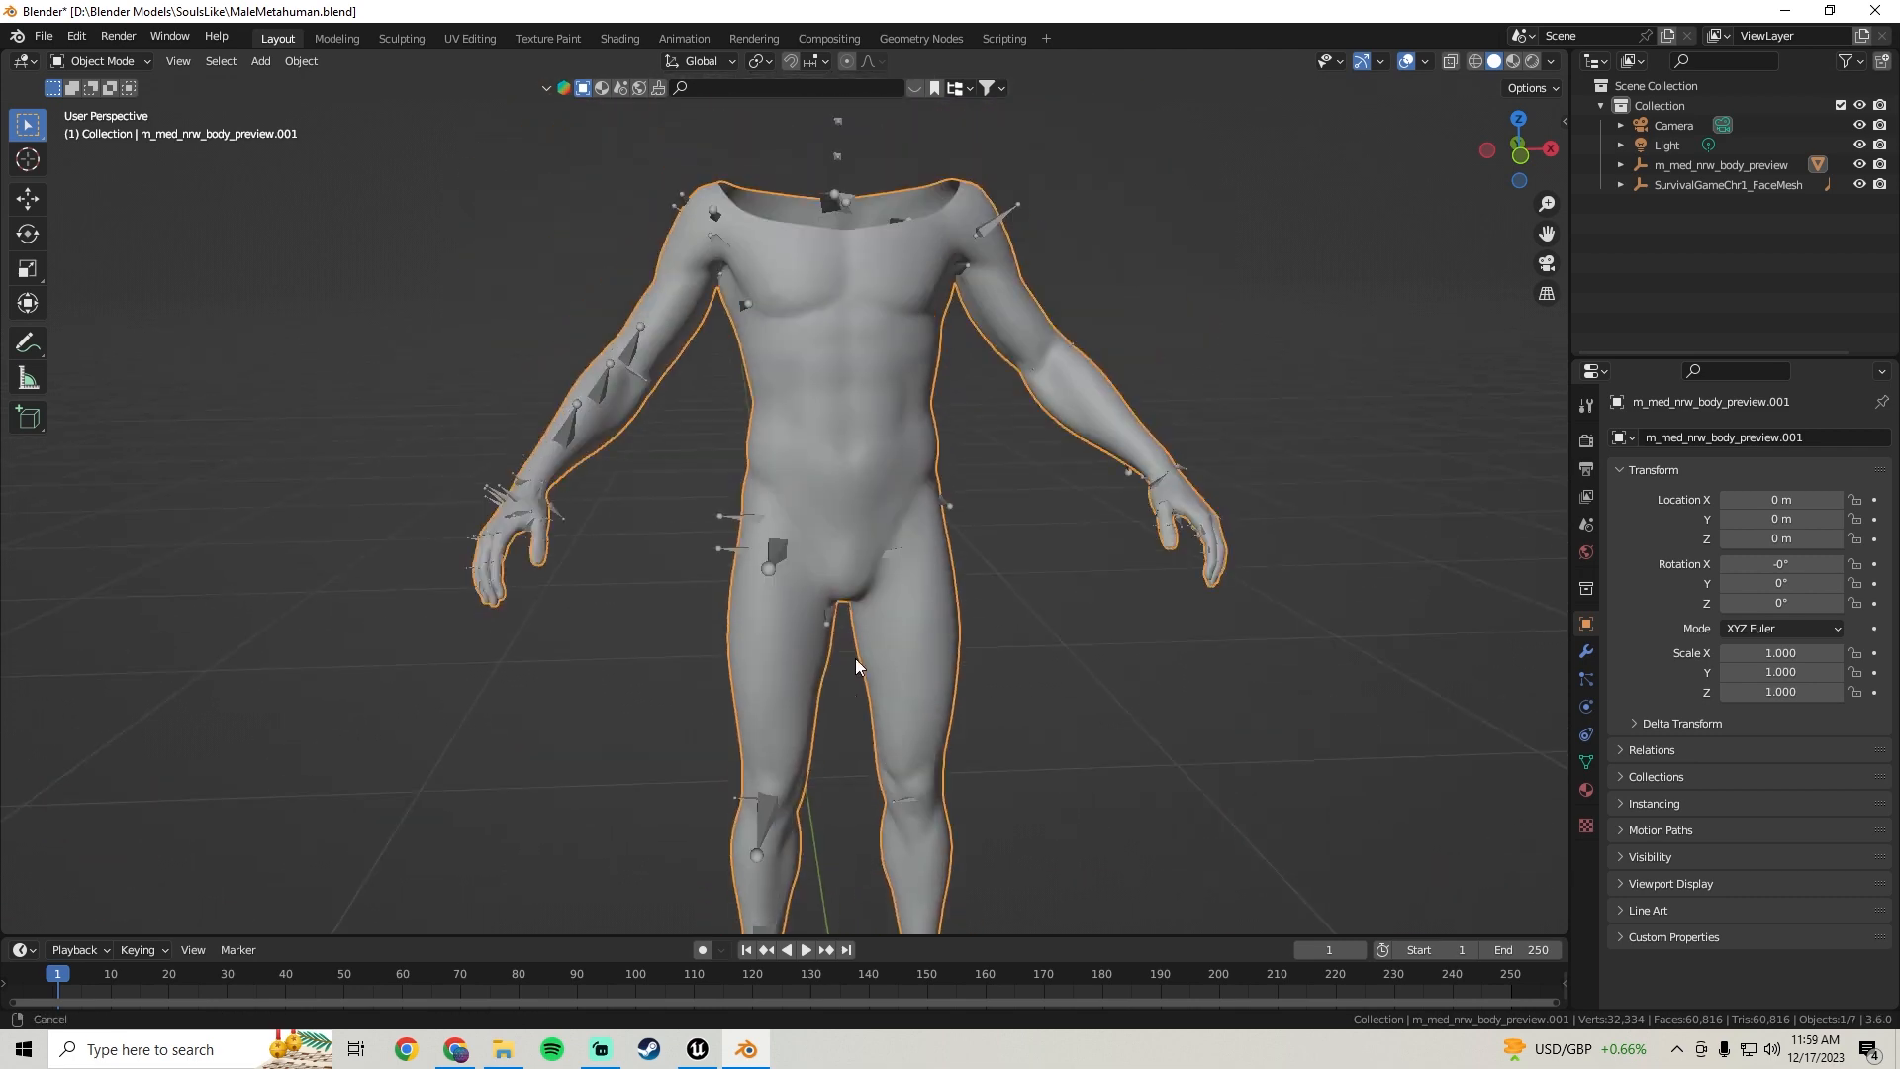
pyautogui.keyDown('shift'); pyautogui.moveTo(843, 139); pyautogui.dragTo(825, 238, button='middle'); pyautogui.keyUp('shift')
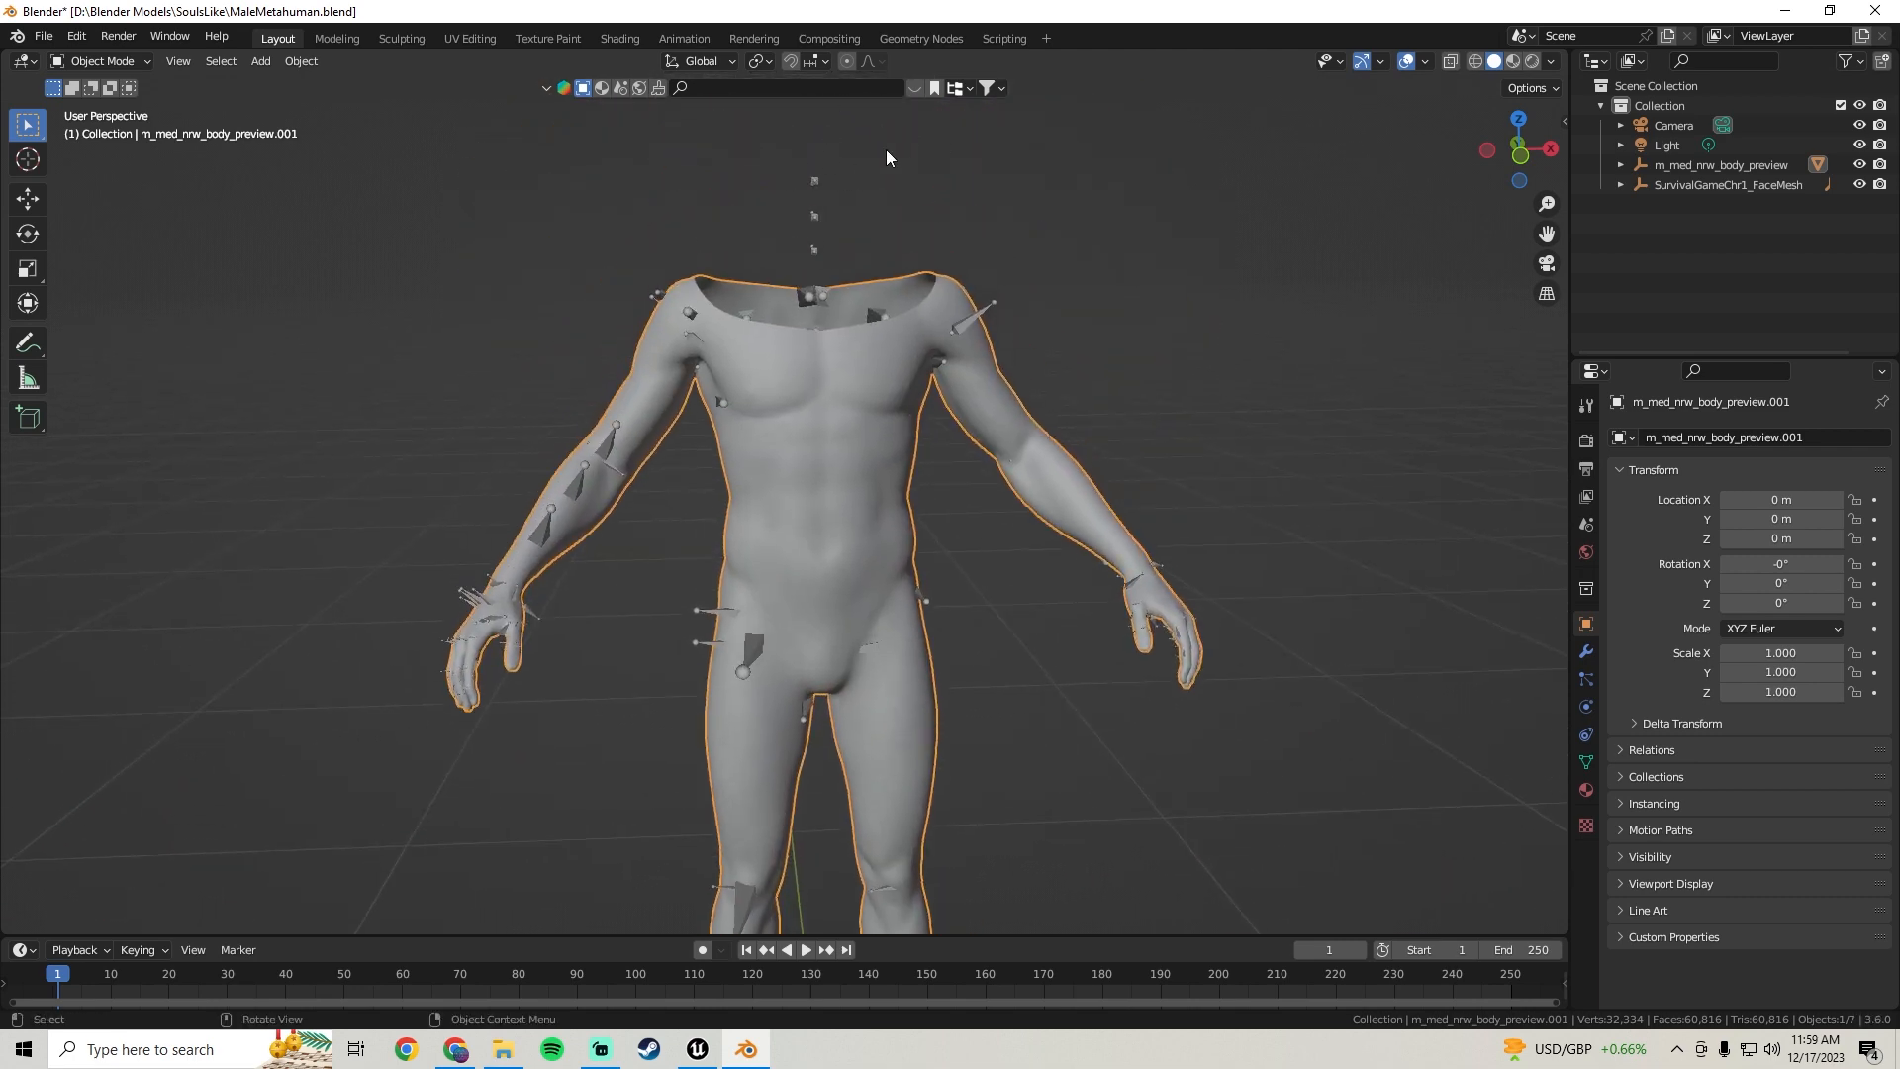
pyautogui.keyDown('shift'); pyautogui.moveTo(929, 439); pyautogui.dragTo(933, 365, button='middle'); pyautogui.keyUp('shift')
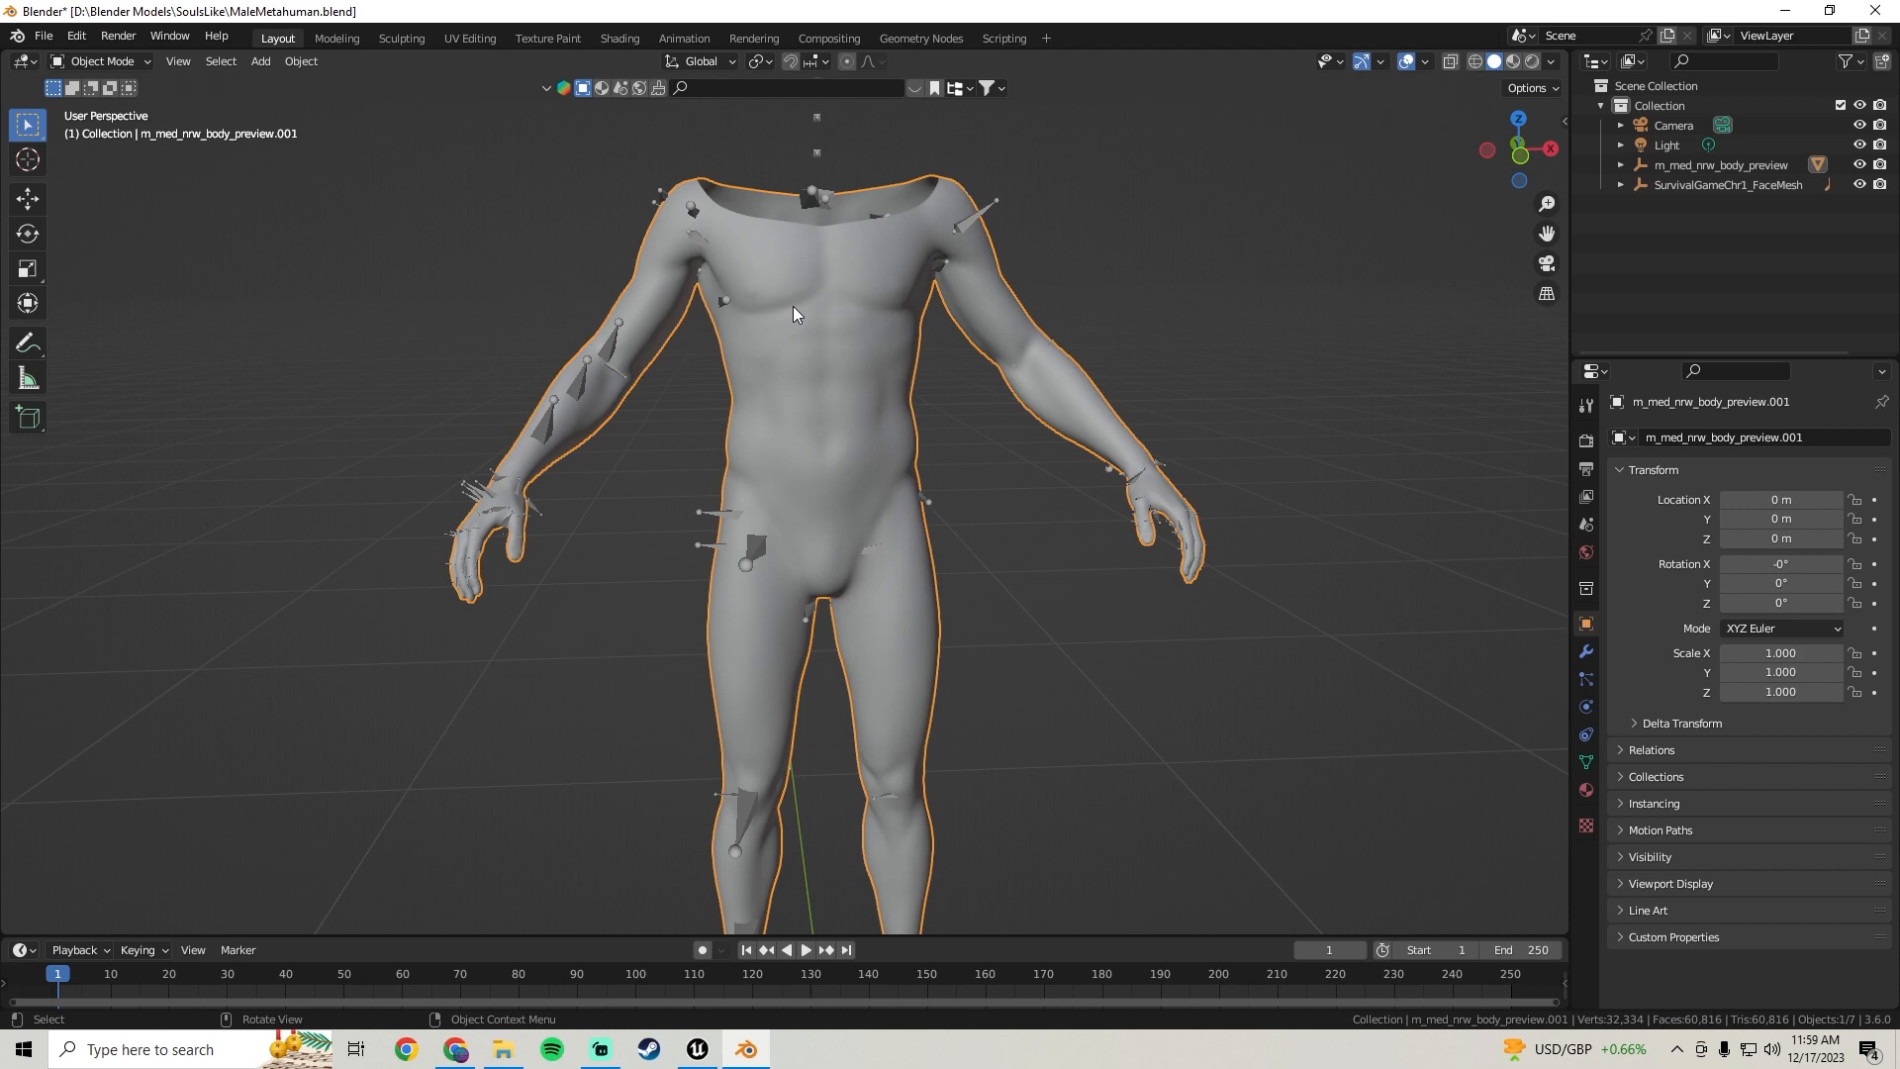
pyautogui.keyDown('shift'); pyautogui.moveTo(841, 550); pyautogui.dragTo(843, 372, button='middle'); pyautogui.keyUp('shift')
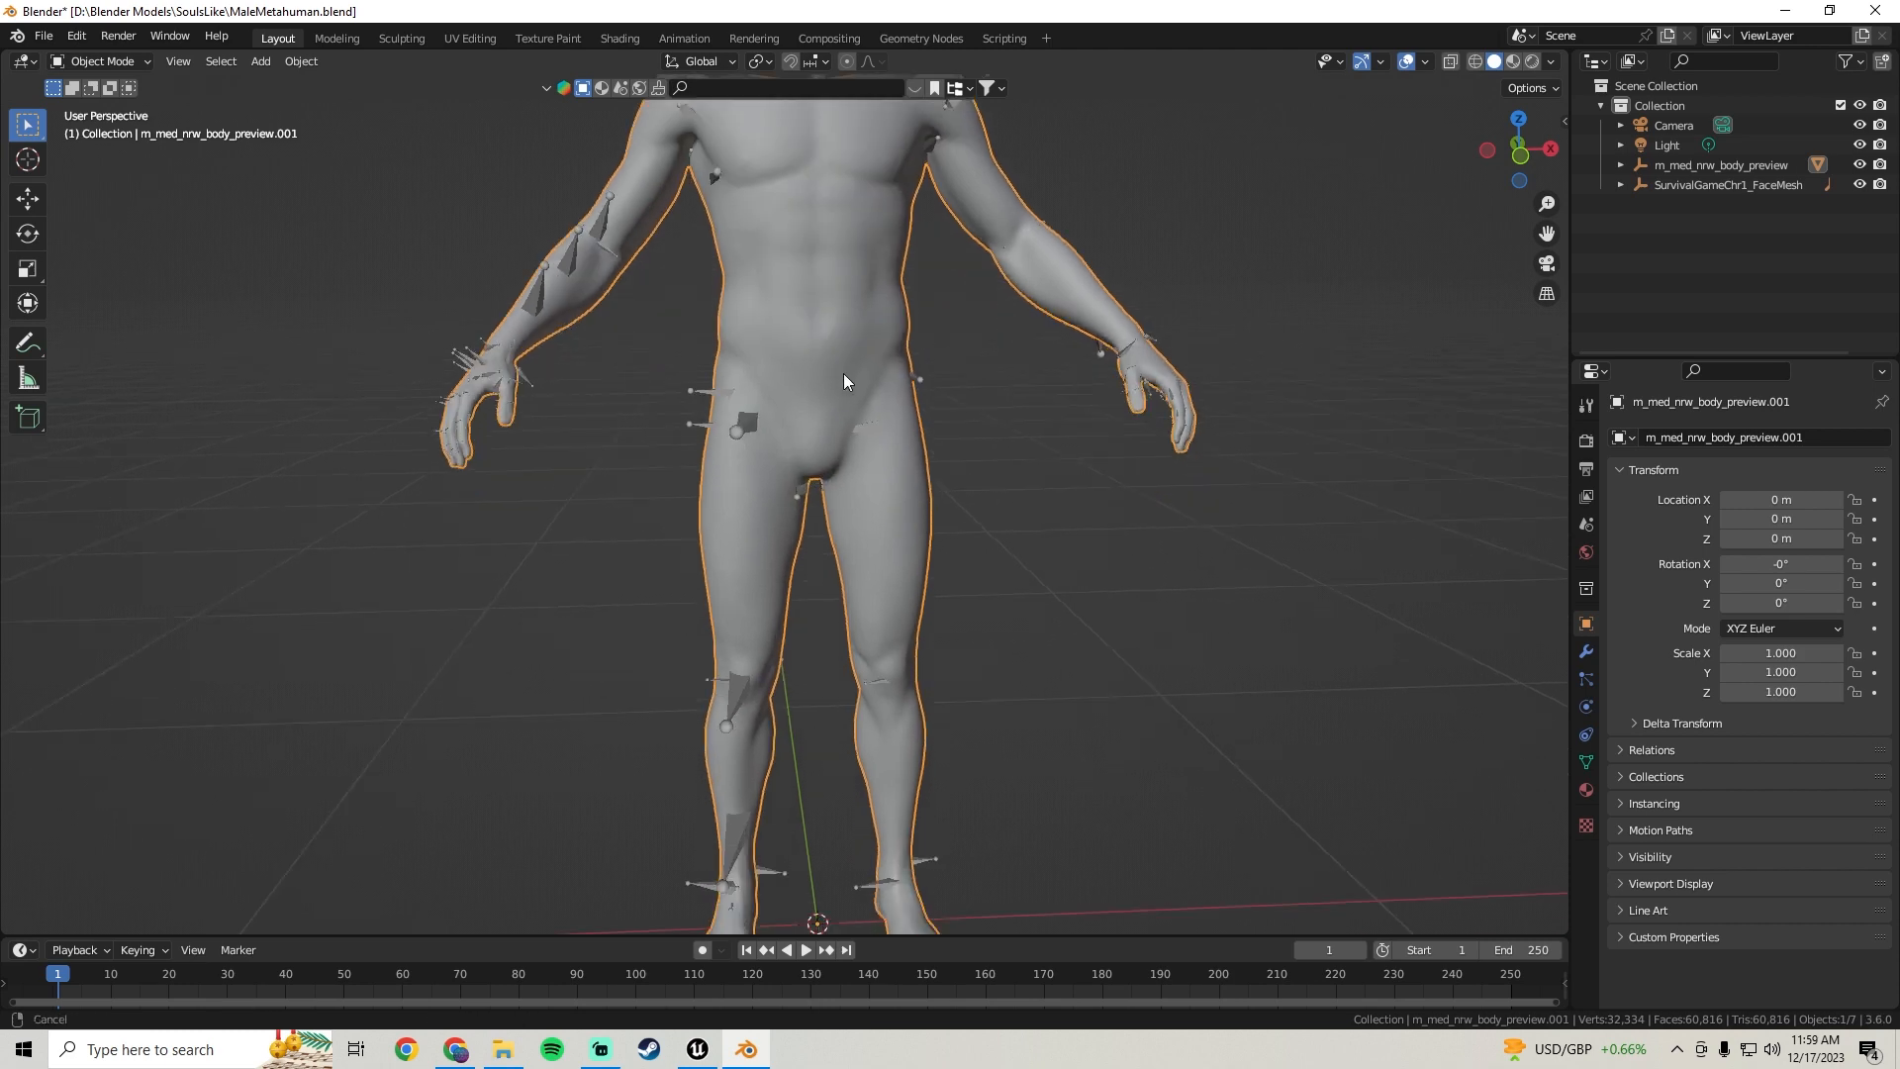
pyautogui.keyDown('shift'); pyautogui.moveTo(836, 764); pyautogui.dragTo(834, 596, button='middle'); pyautogui.keyUp('shift')
pyautogui.click(1168, 498)
pyautogui.scroll(-4, 1039, 420)
pyautogui.keyDown('shift'); pyautogui.moveTo(926, 356); pyautogui.dragTo(929, 430, button='middle'); pyautogui.keyUp('shift')
pyautogui.scroll(4, 948, 475)
pyautogui.click(869, 369)
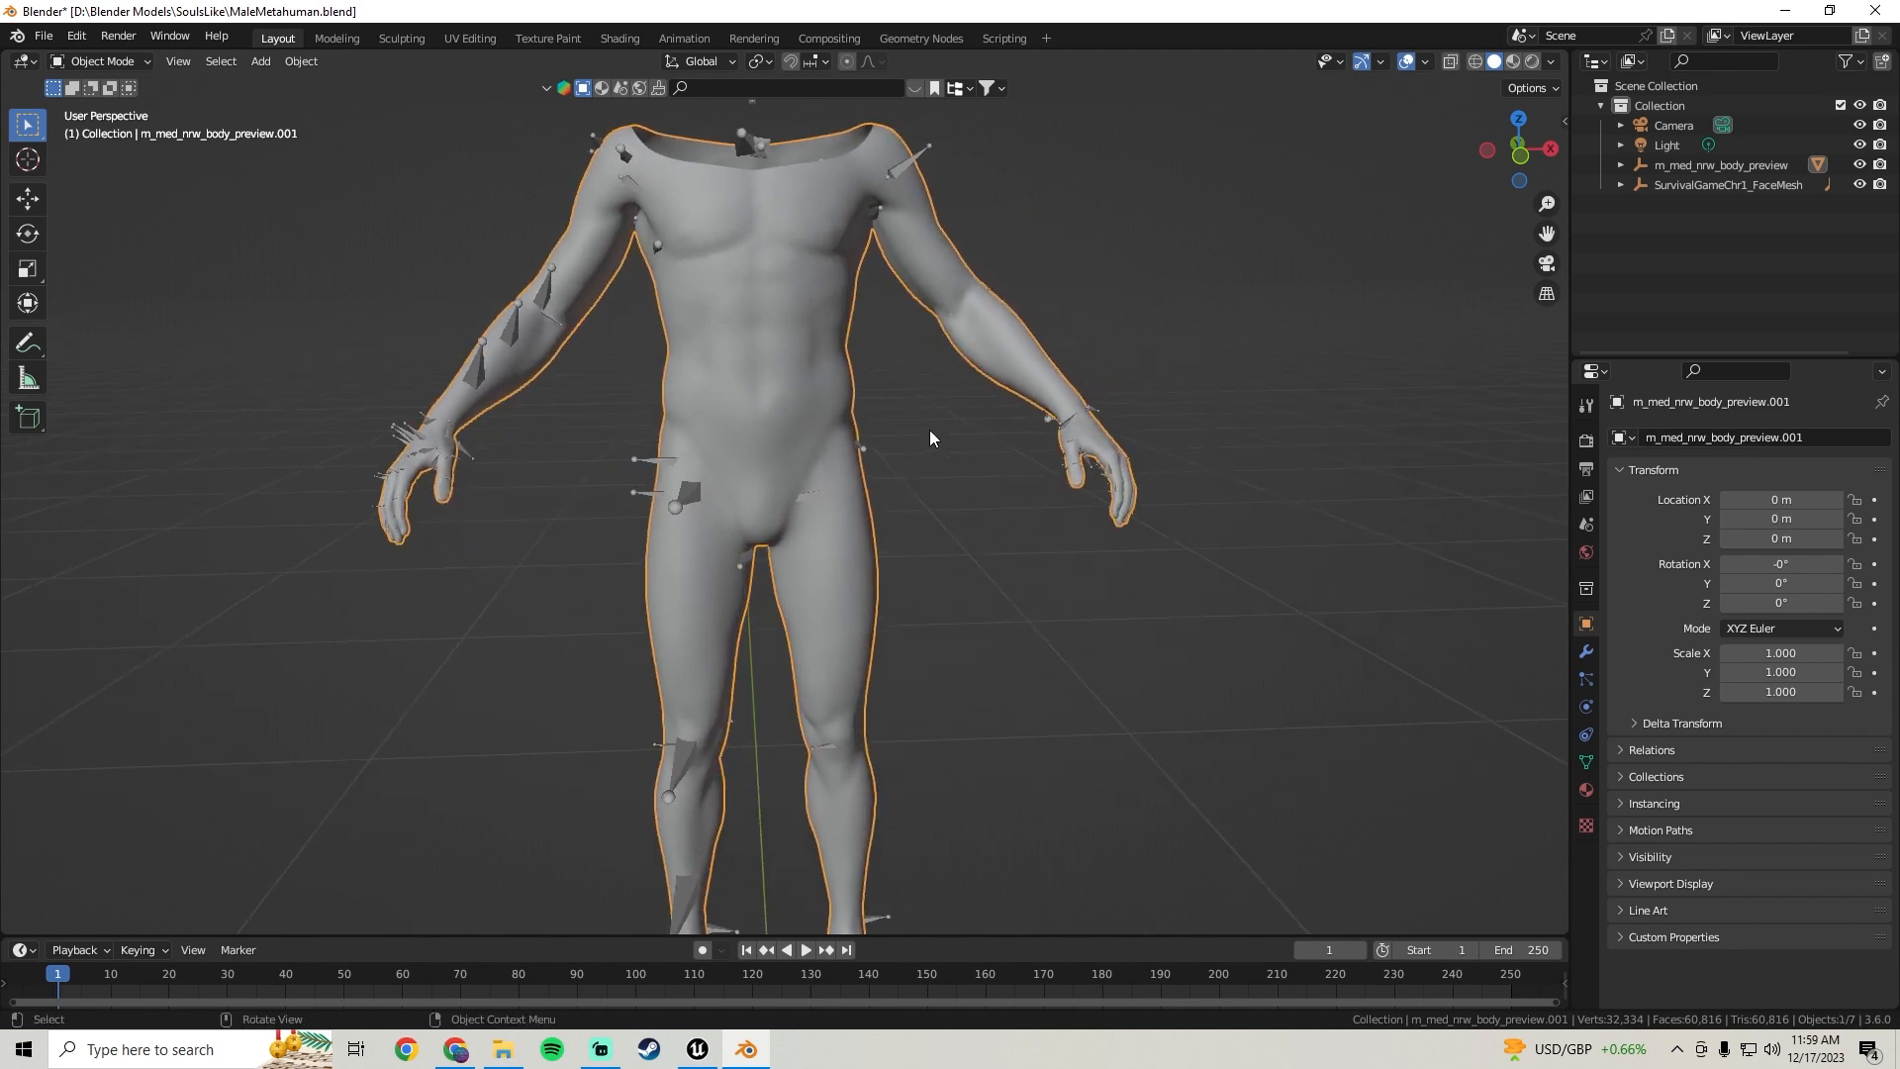
# Enter Edit Mode on the body, deselect everything, and select the linked torso region from the back
pyautogui.press('Tab')
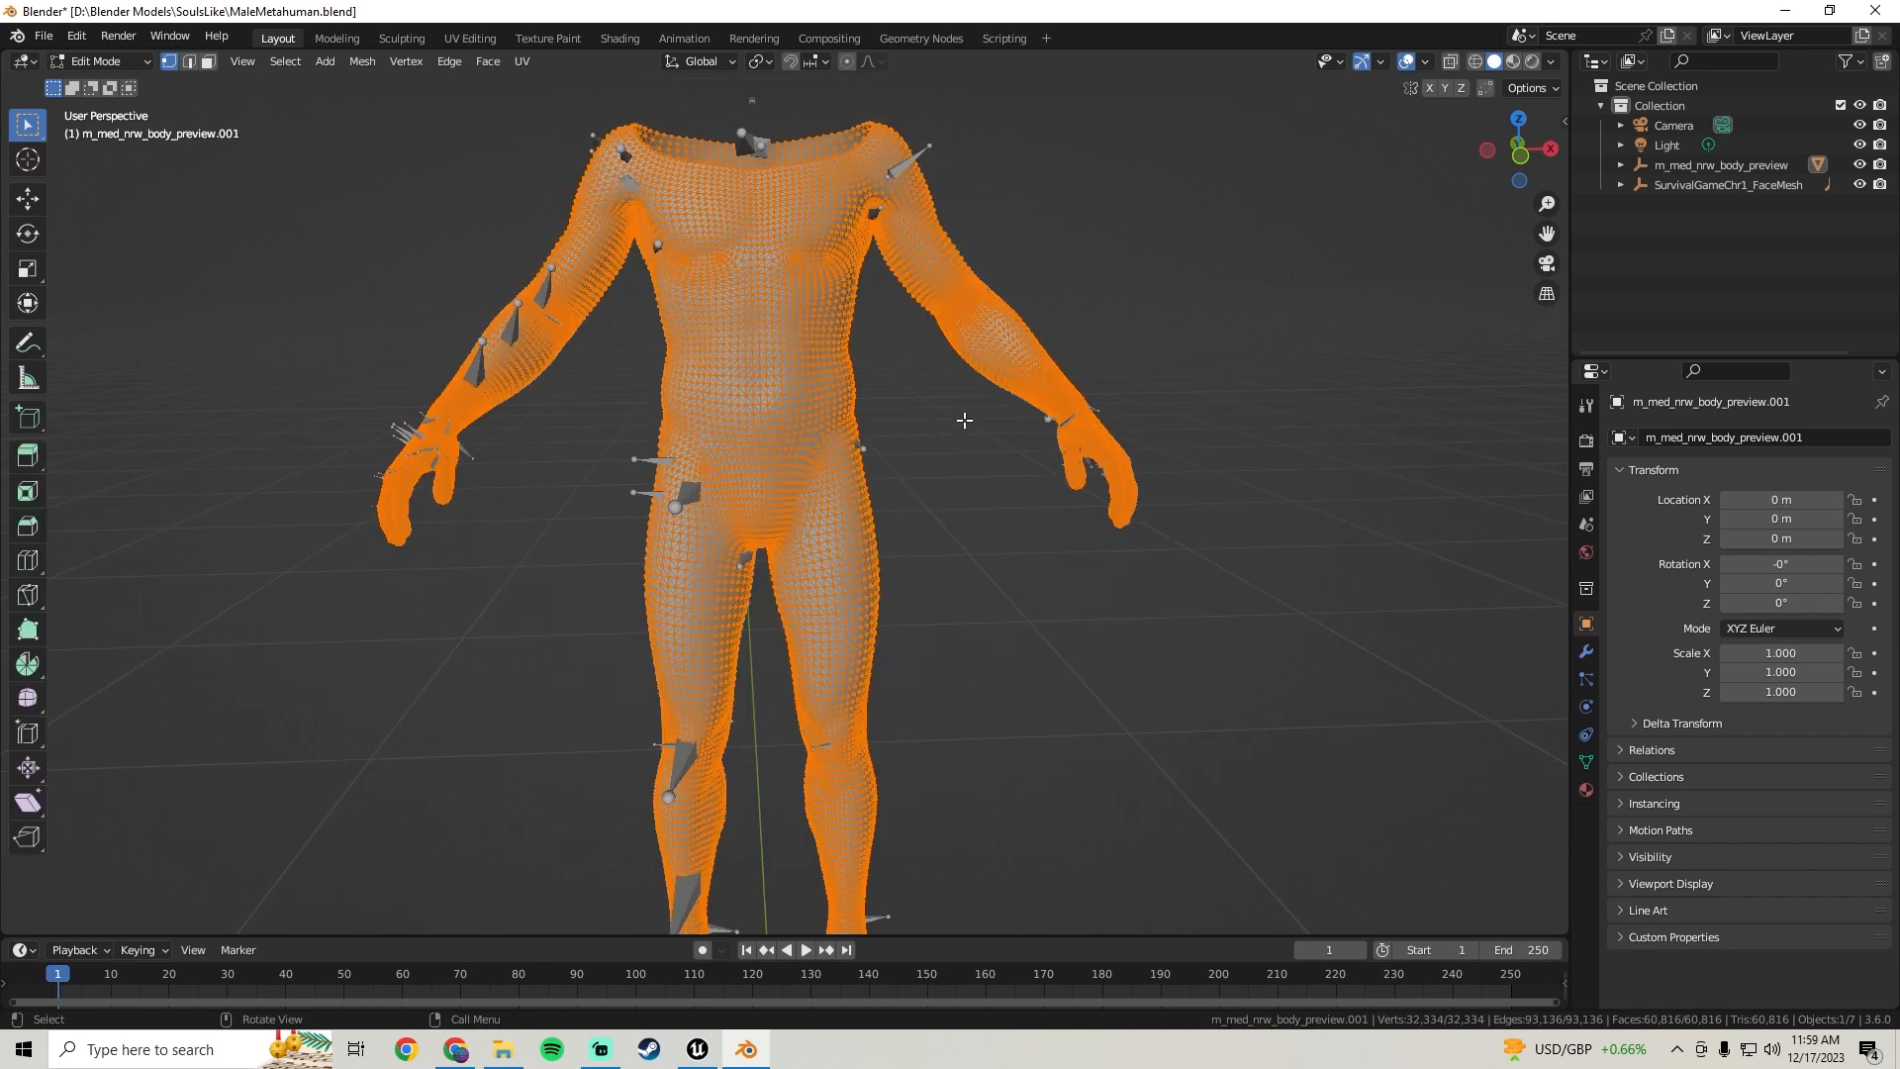
pyautogui.hotkey('alt', 'a')
pyautogui.moveTo(964, 420); pyautogui.dragTo(787, 374, button='middle')
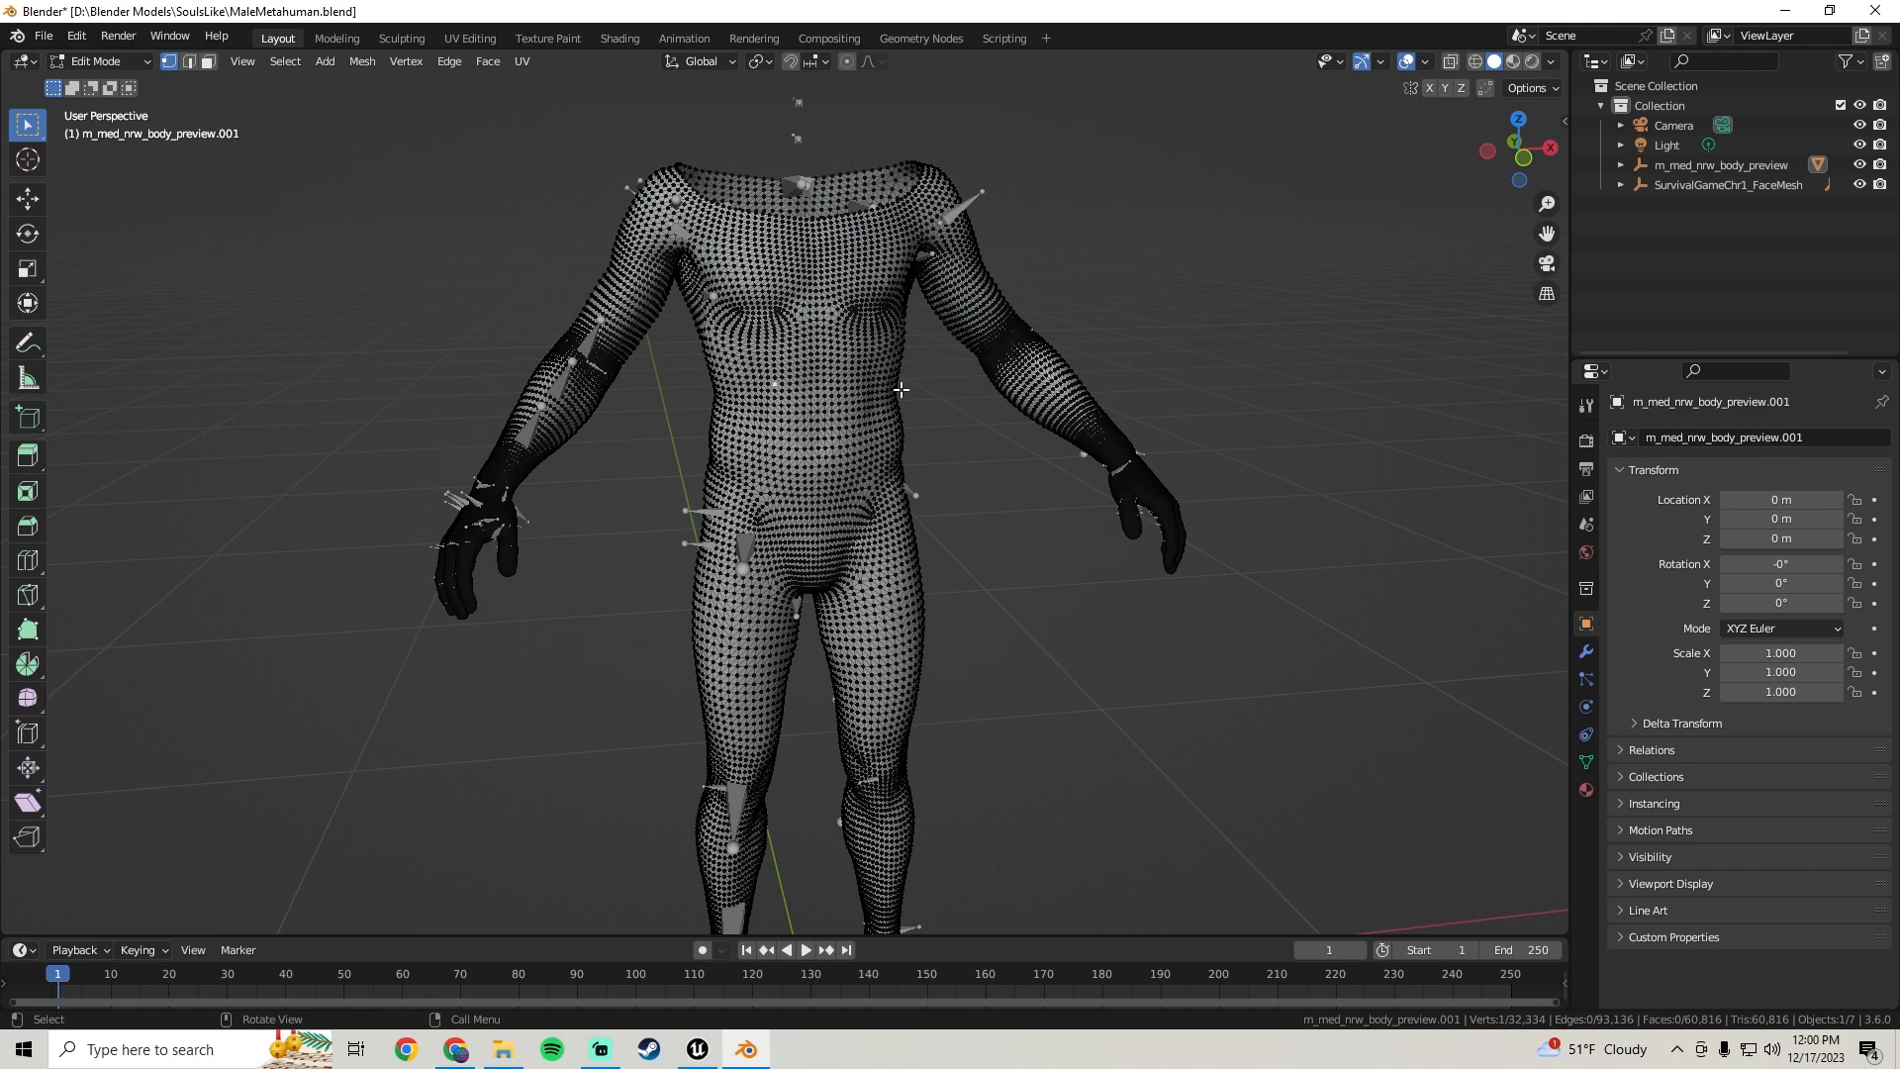
pyautogui.hotkey('ctrl', 'l')
pyautogui.moveTo(1048, 416); pyautogui.dragTo(735, 456, button='middle')
pyautogui.scroll(3, 735, 456)
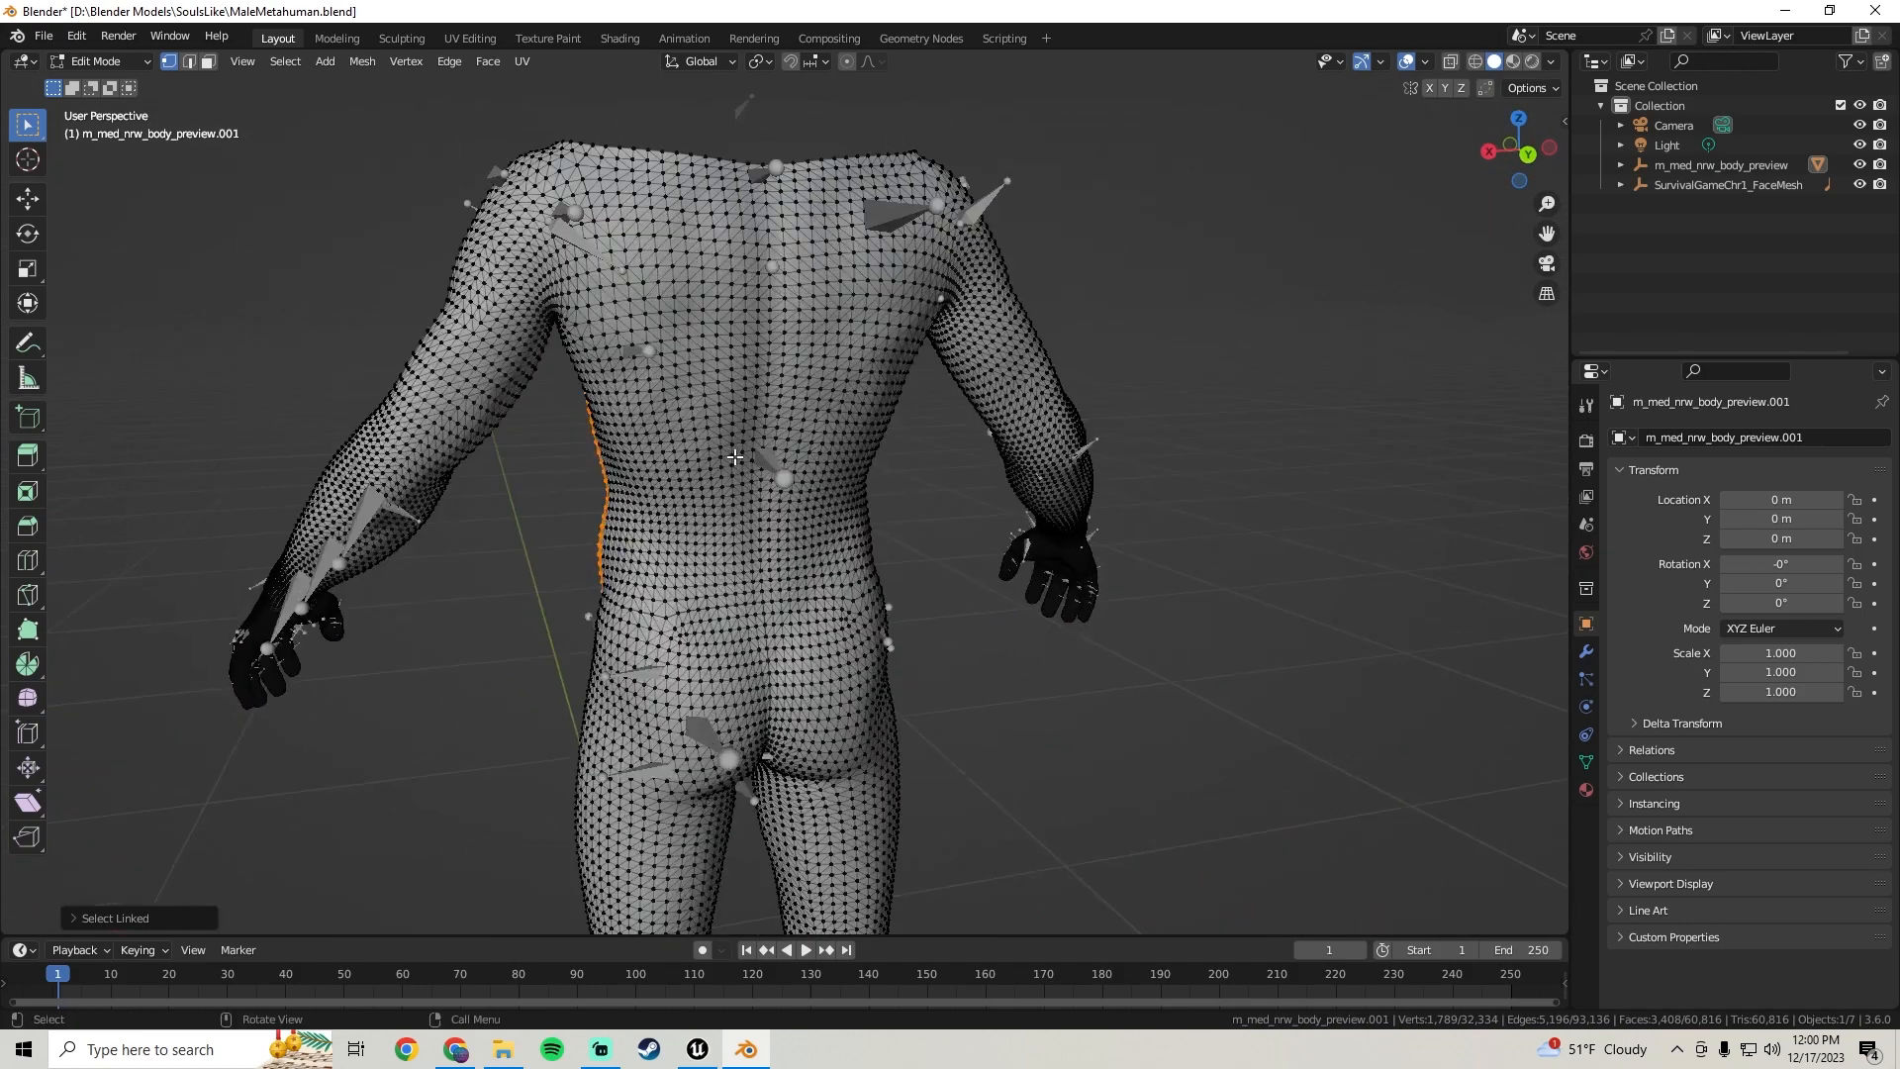
pyautogui.keyDown('shift'); pyautogui.click(692, 396); pyautogui.keyUp('shift')
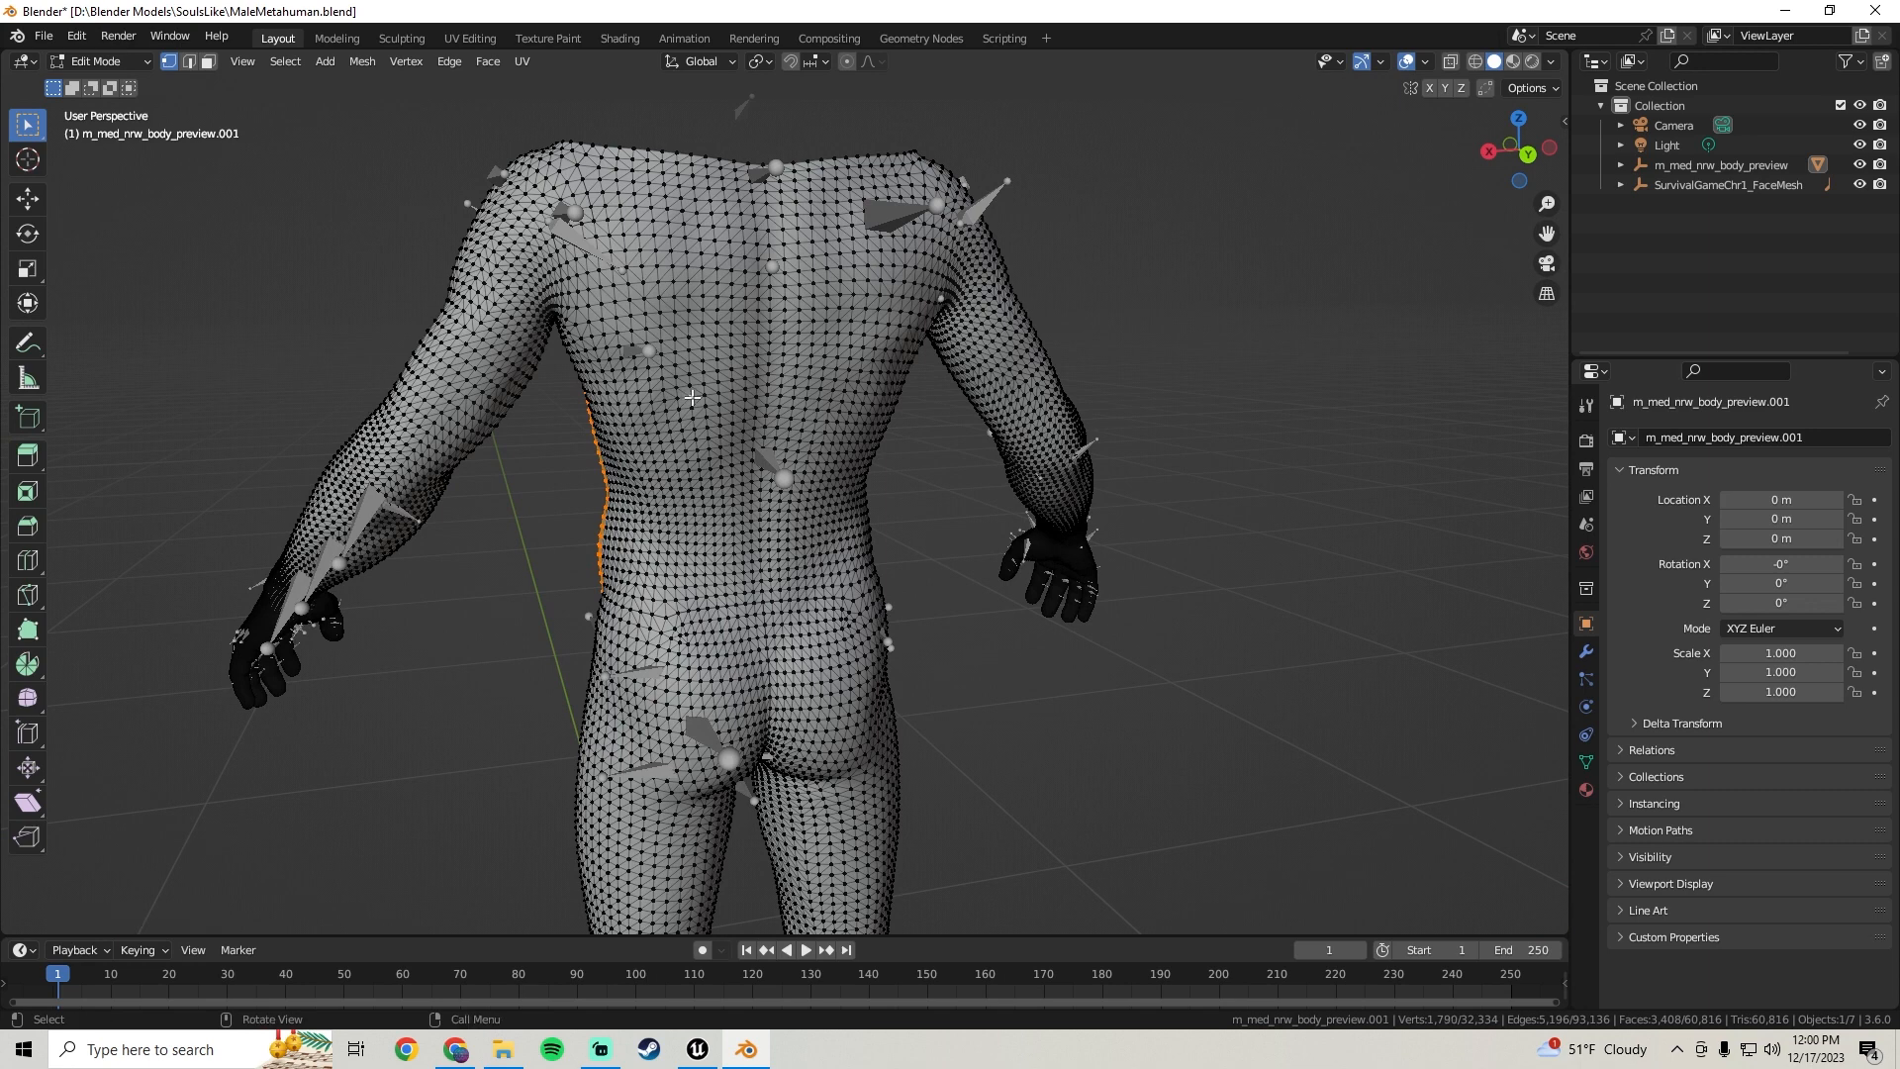
pyautogui.hotkey('ctrl', 'l')
pyautogui.moveTo(692, 397); pyautogui.dragTo(844, 483, button='middle')
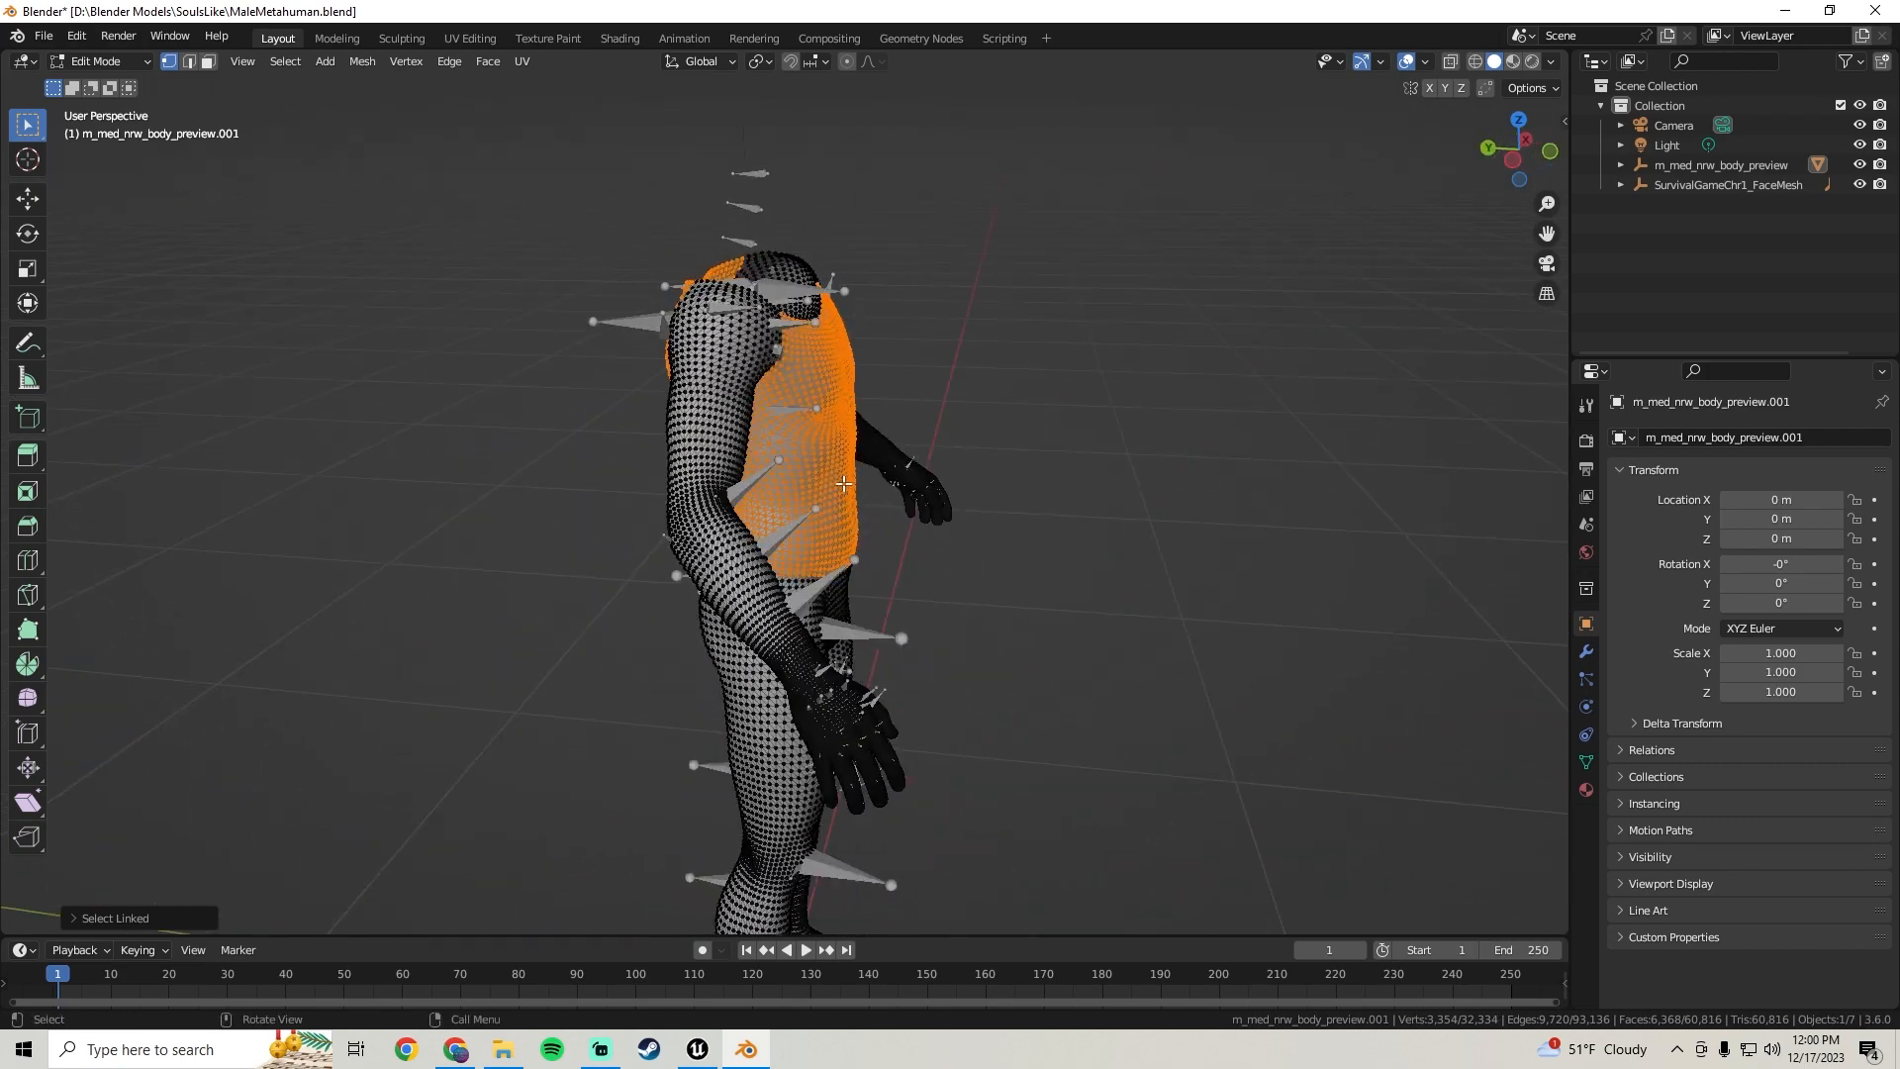
pyautogui.moveTo(691, 437); pyautogui.dragTo(587, 575, button='middle')
pyautogui.moveTo(775, 488); pyautogui.dragTo(773, 455, button='middle')
pyautogui.scroll(4, 772, 453)
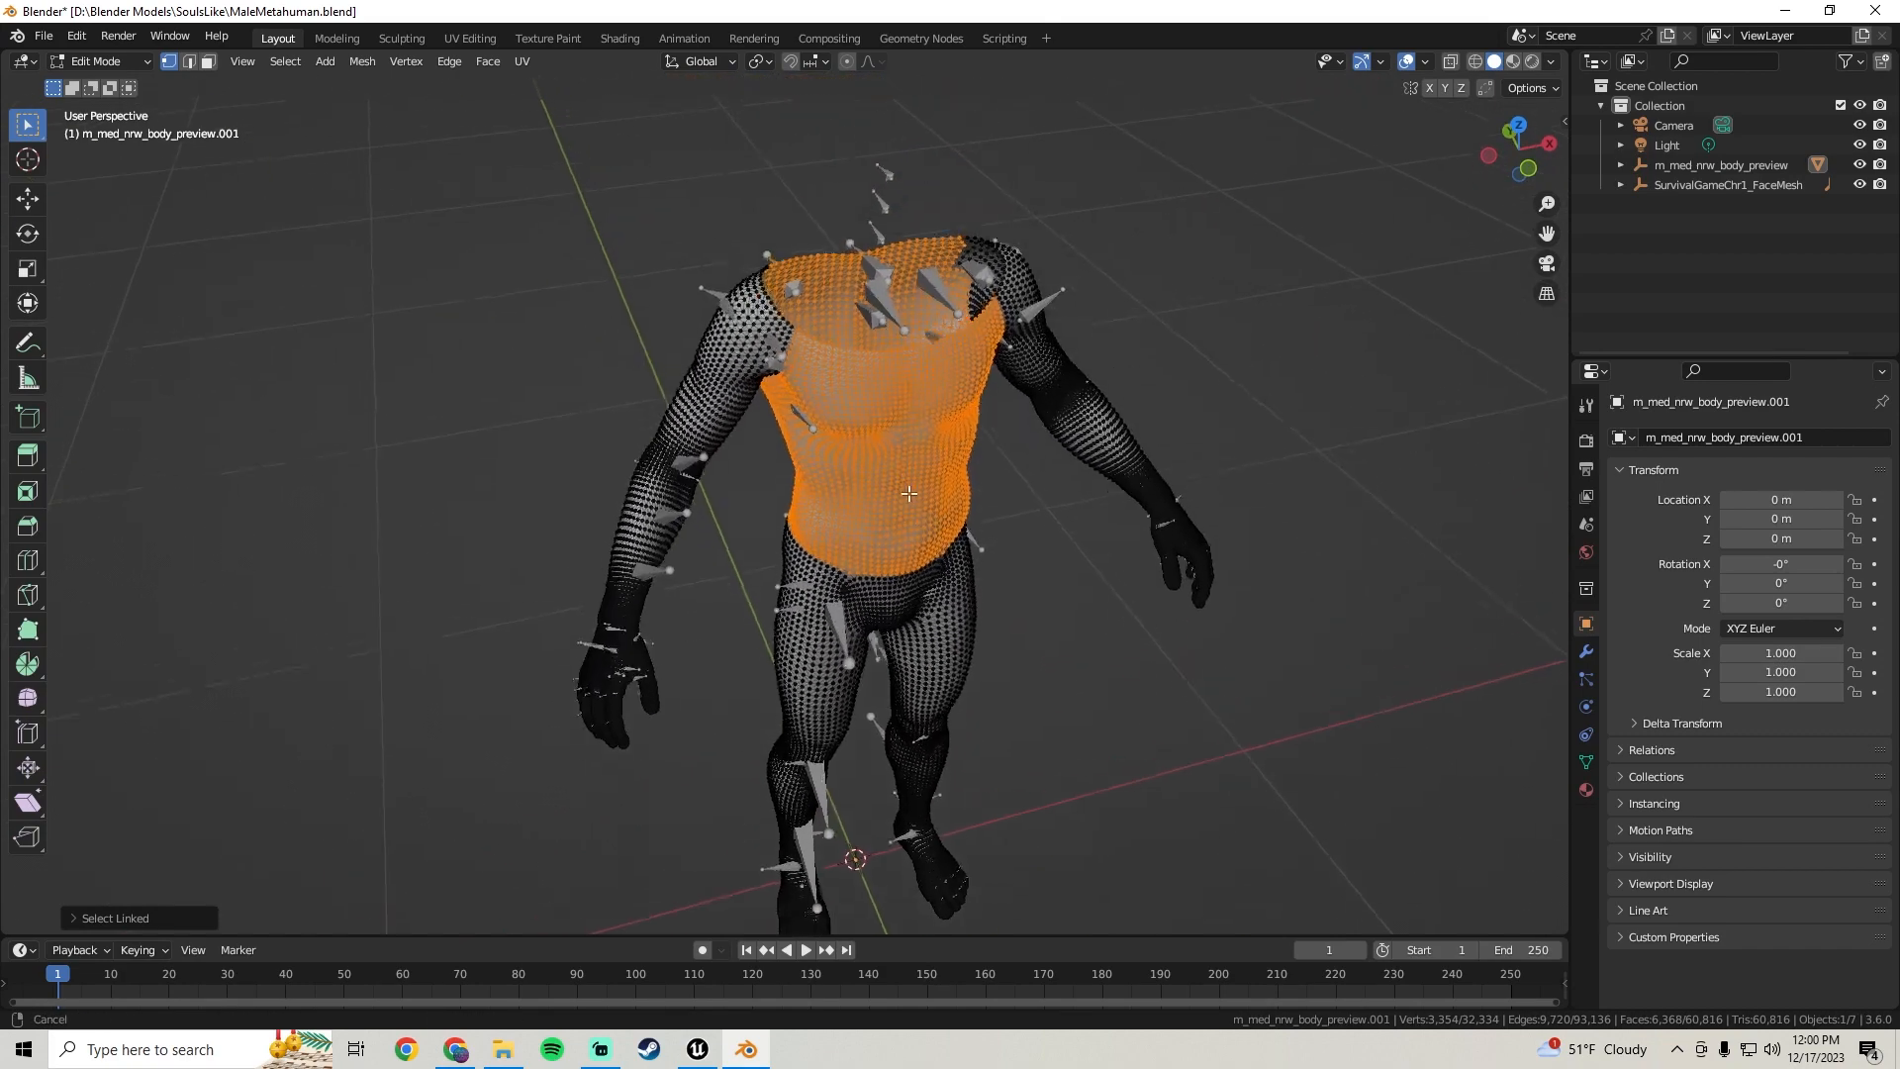
# Extend the linked selection to cover the shoulders and both arms down to the wrists
pyautogui.keyDown('shift'); pyautogui.click(754, 384); pyautogui.keyUp('shift')
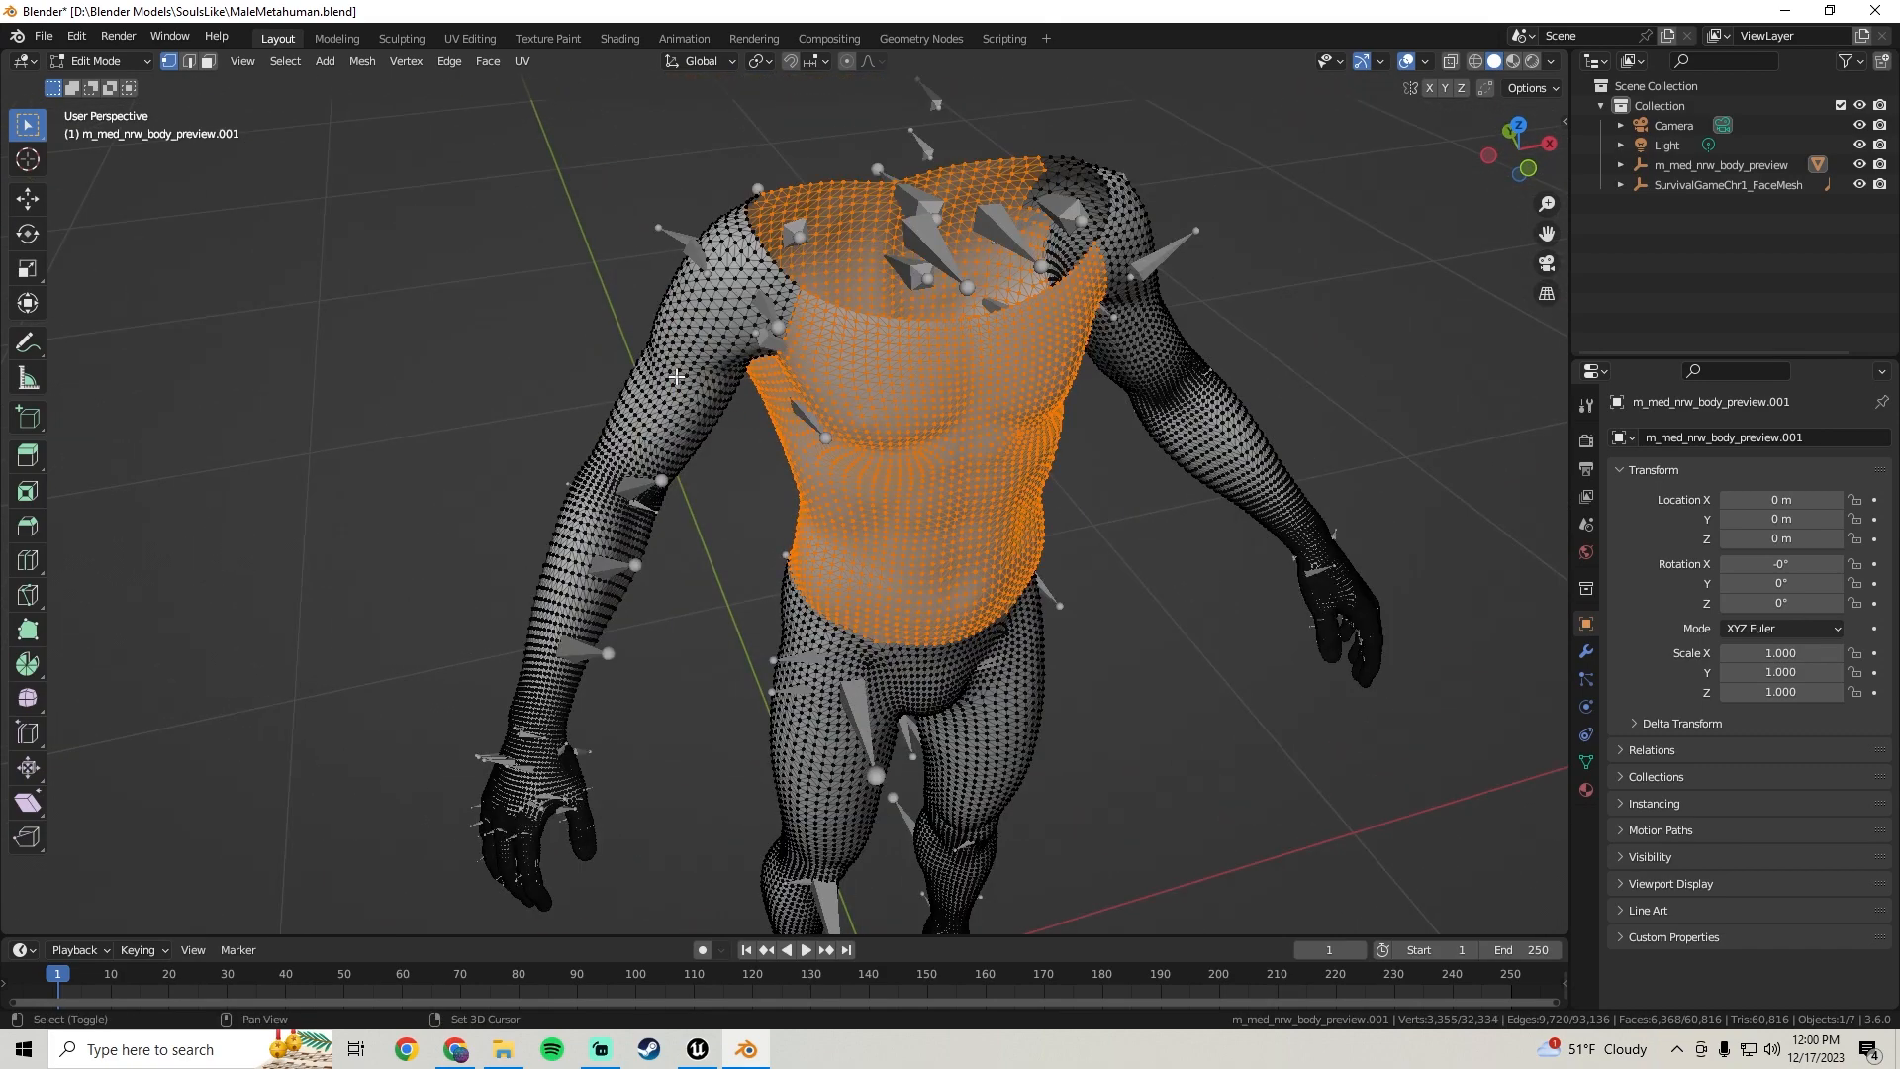
pyautogui.press('l')
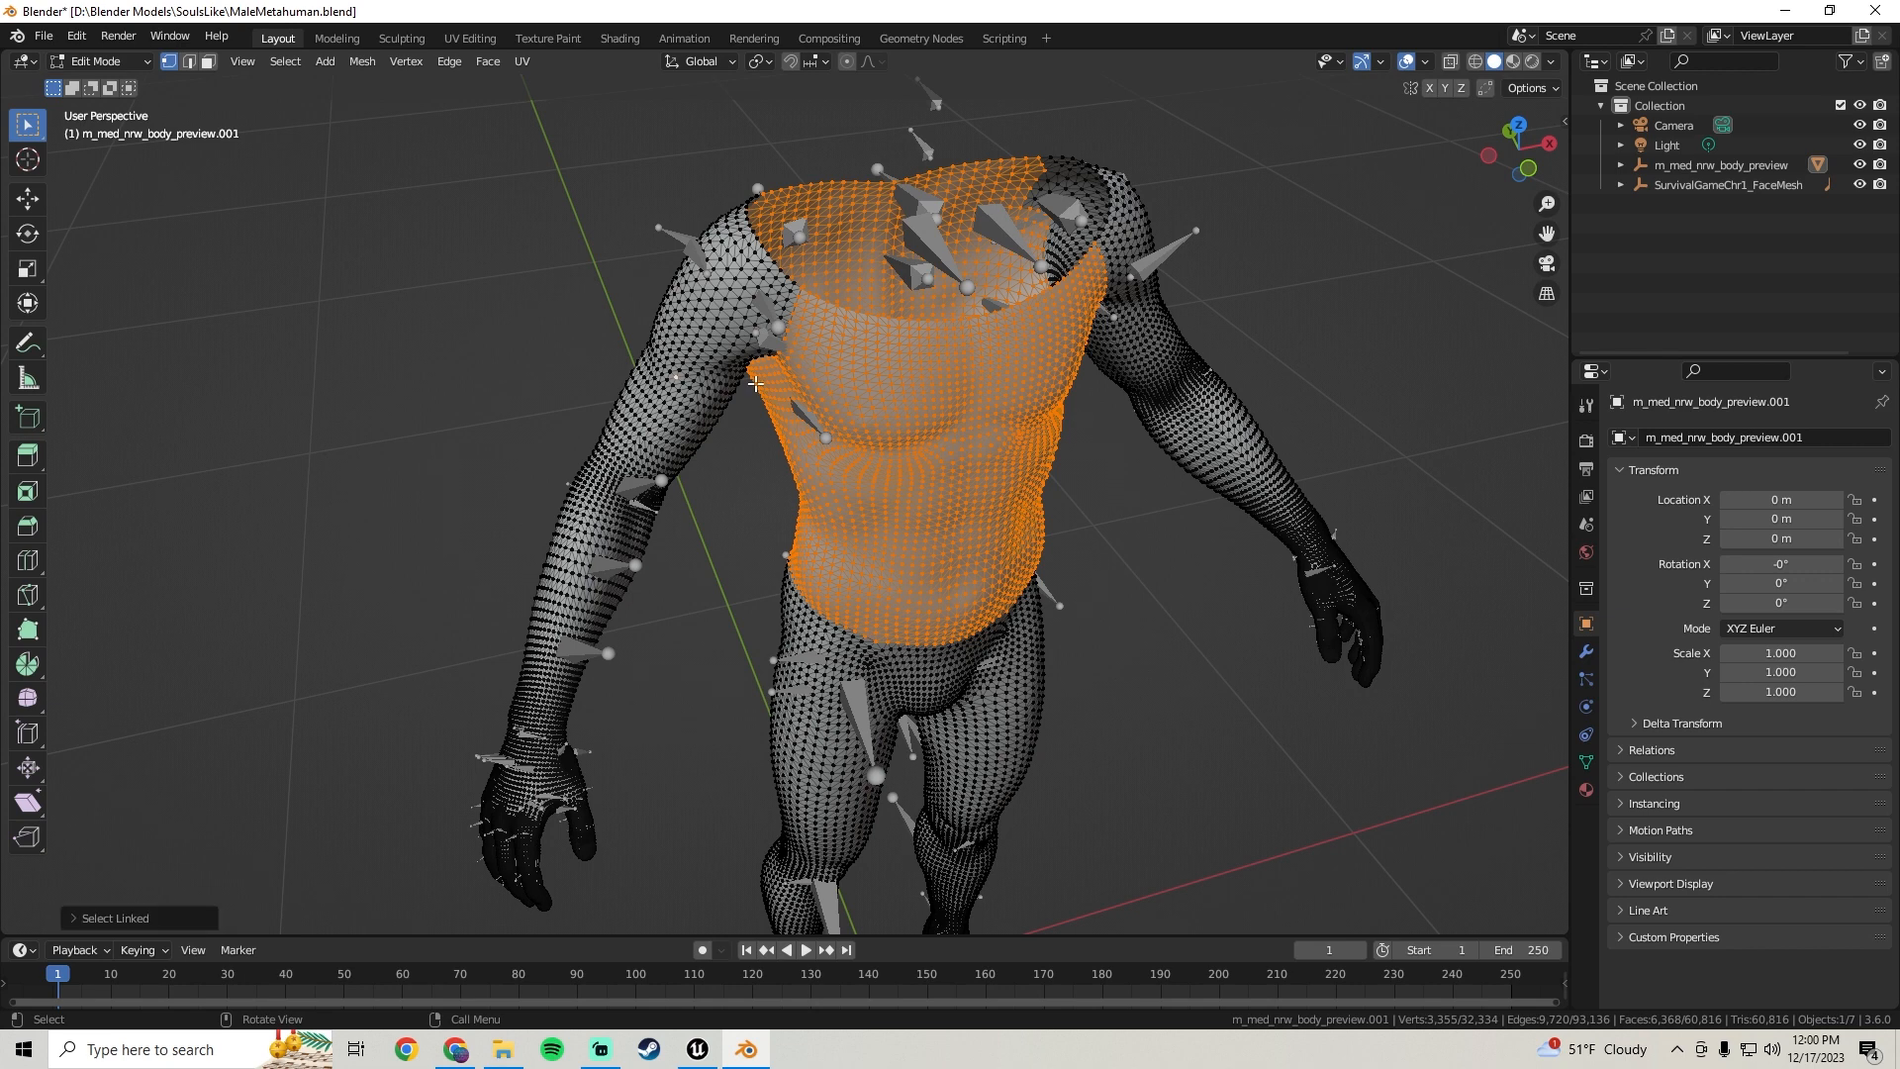
pyautogui.keyDown('shift'); pyautogui.moveTo(645, 424); pyautogui.dragTo(683, 393); pyautogui.keyUp('shift')
pyautogui.hotkey('ctrl', 'l')
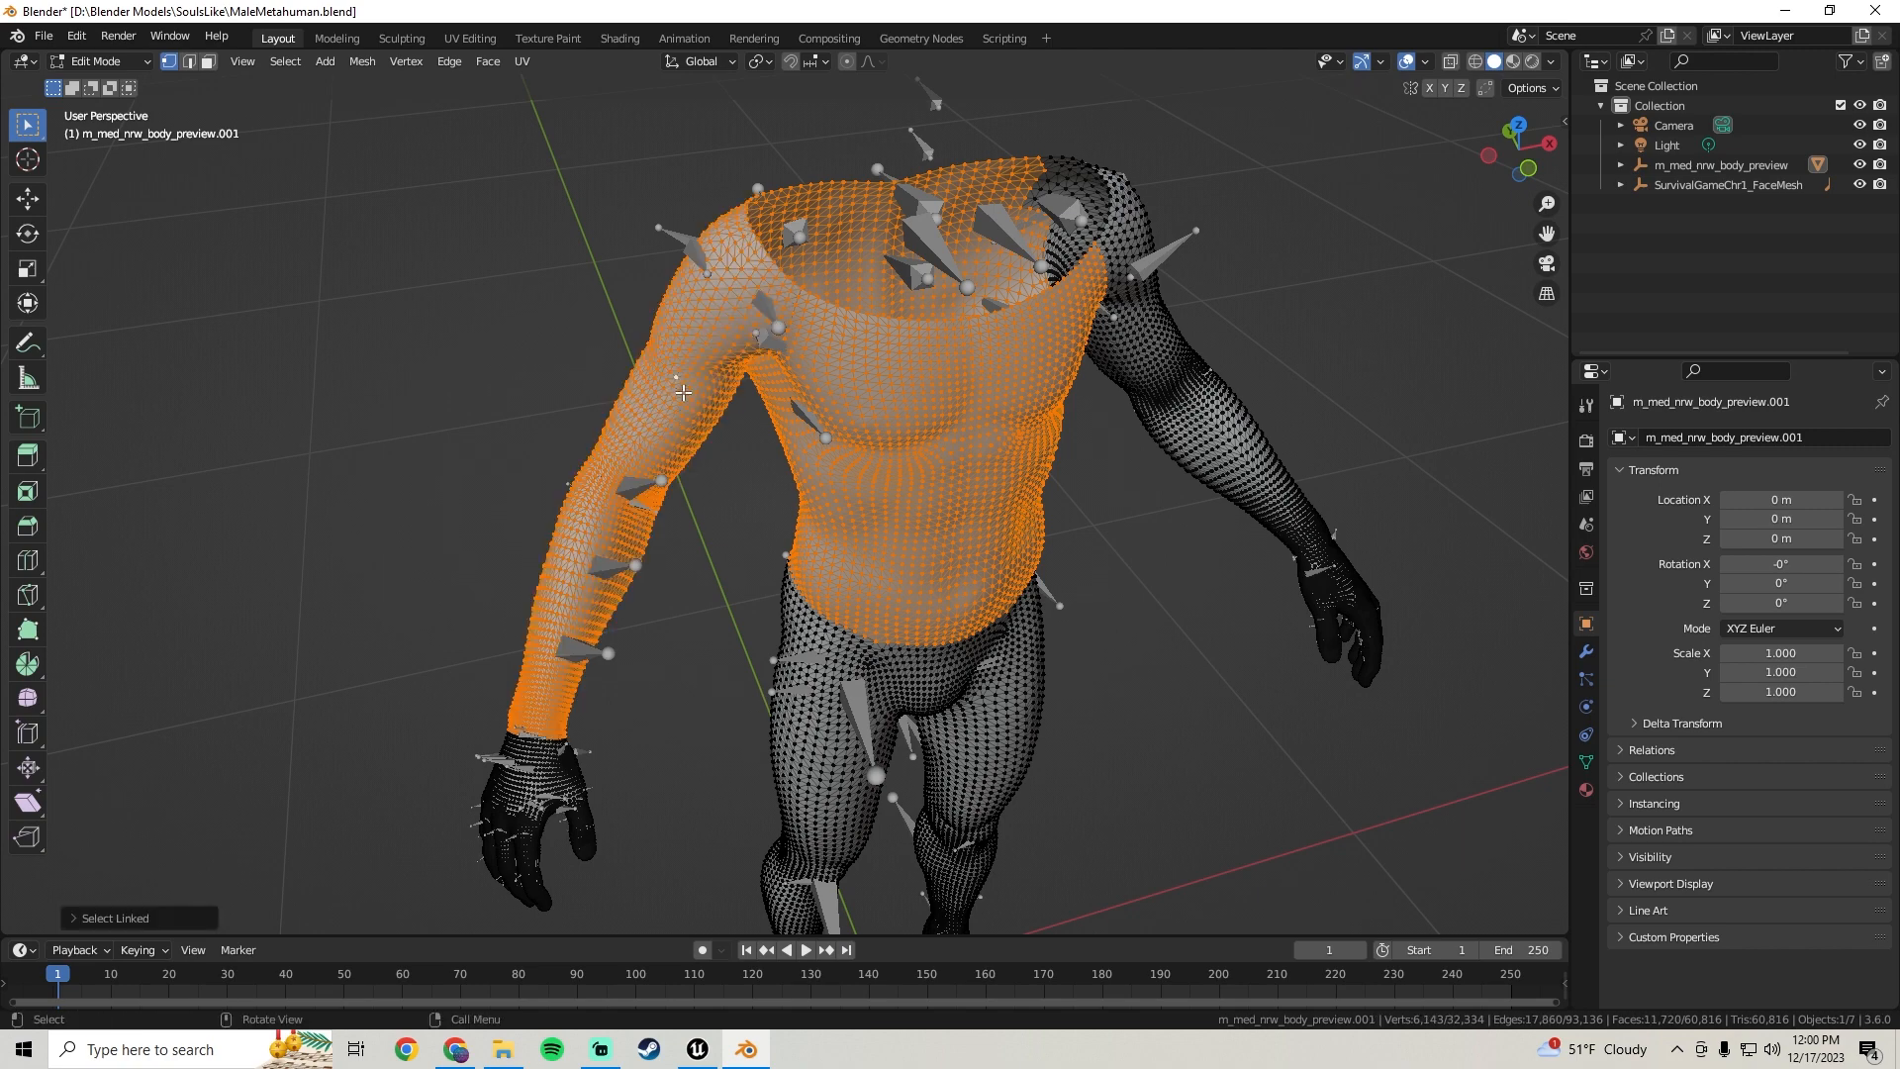
pyautogui.moveTo(662, 400); pyautogui.dragTo(943, 443, button='middle')
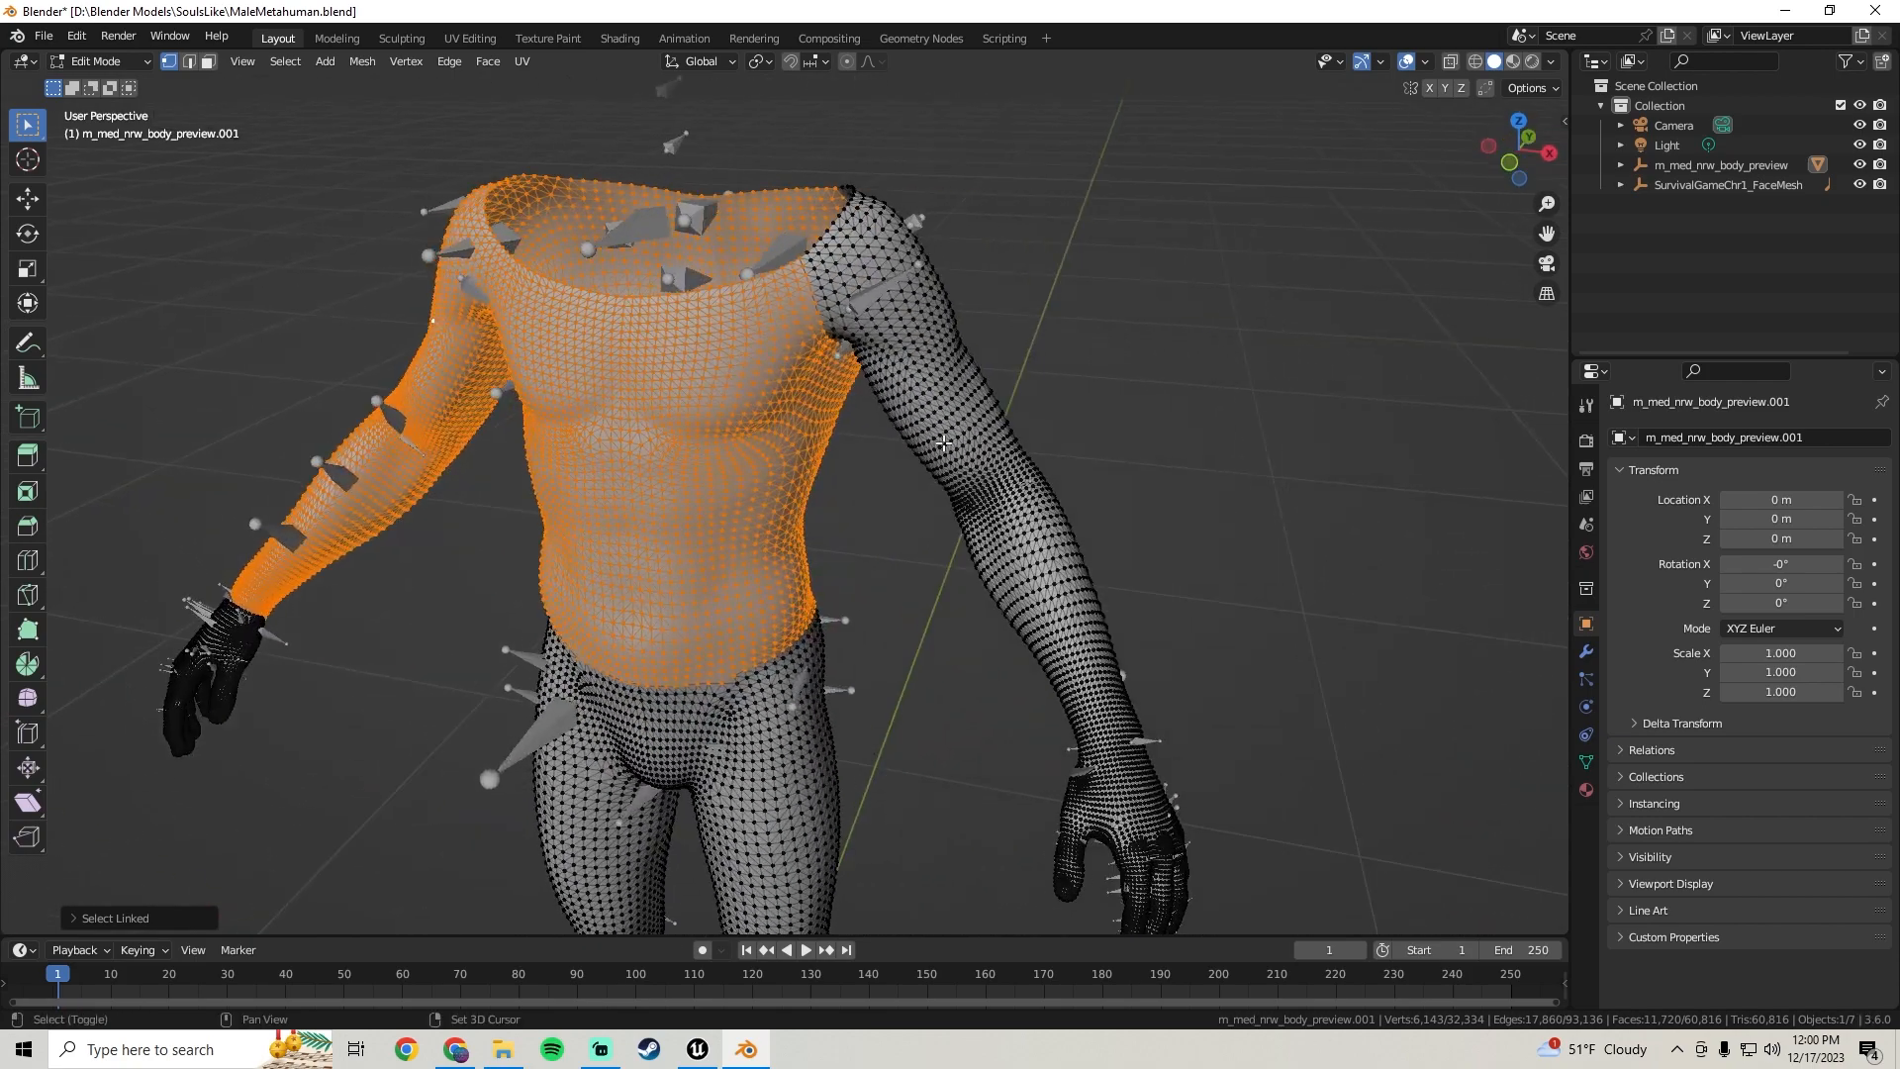
pyautogui.keyDown('shift'); pyautogui.moveTo(938, 402); pyautogui.dragTo(976, 434); pyautogui.keyUp('shift')
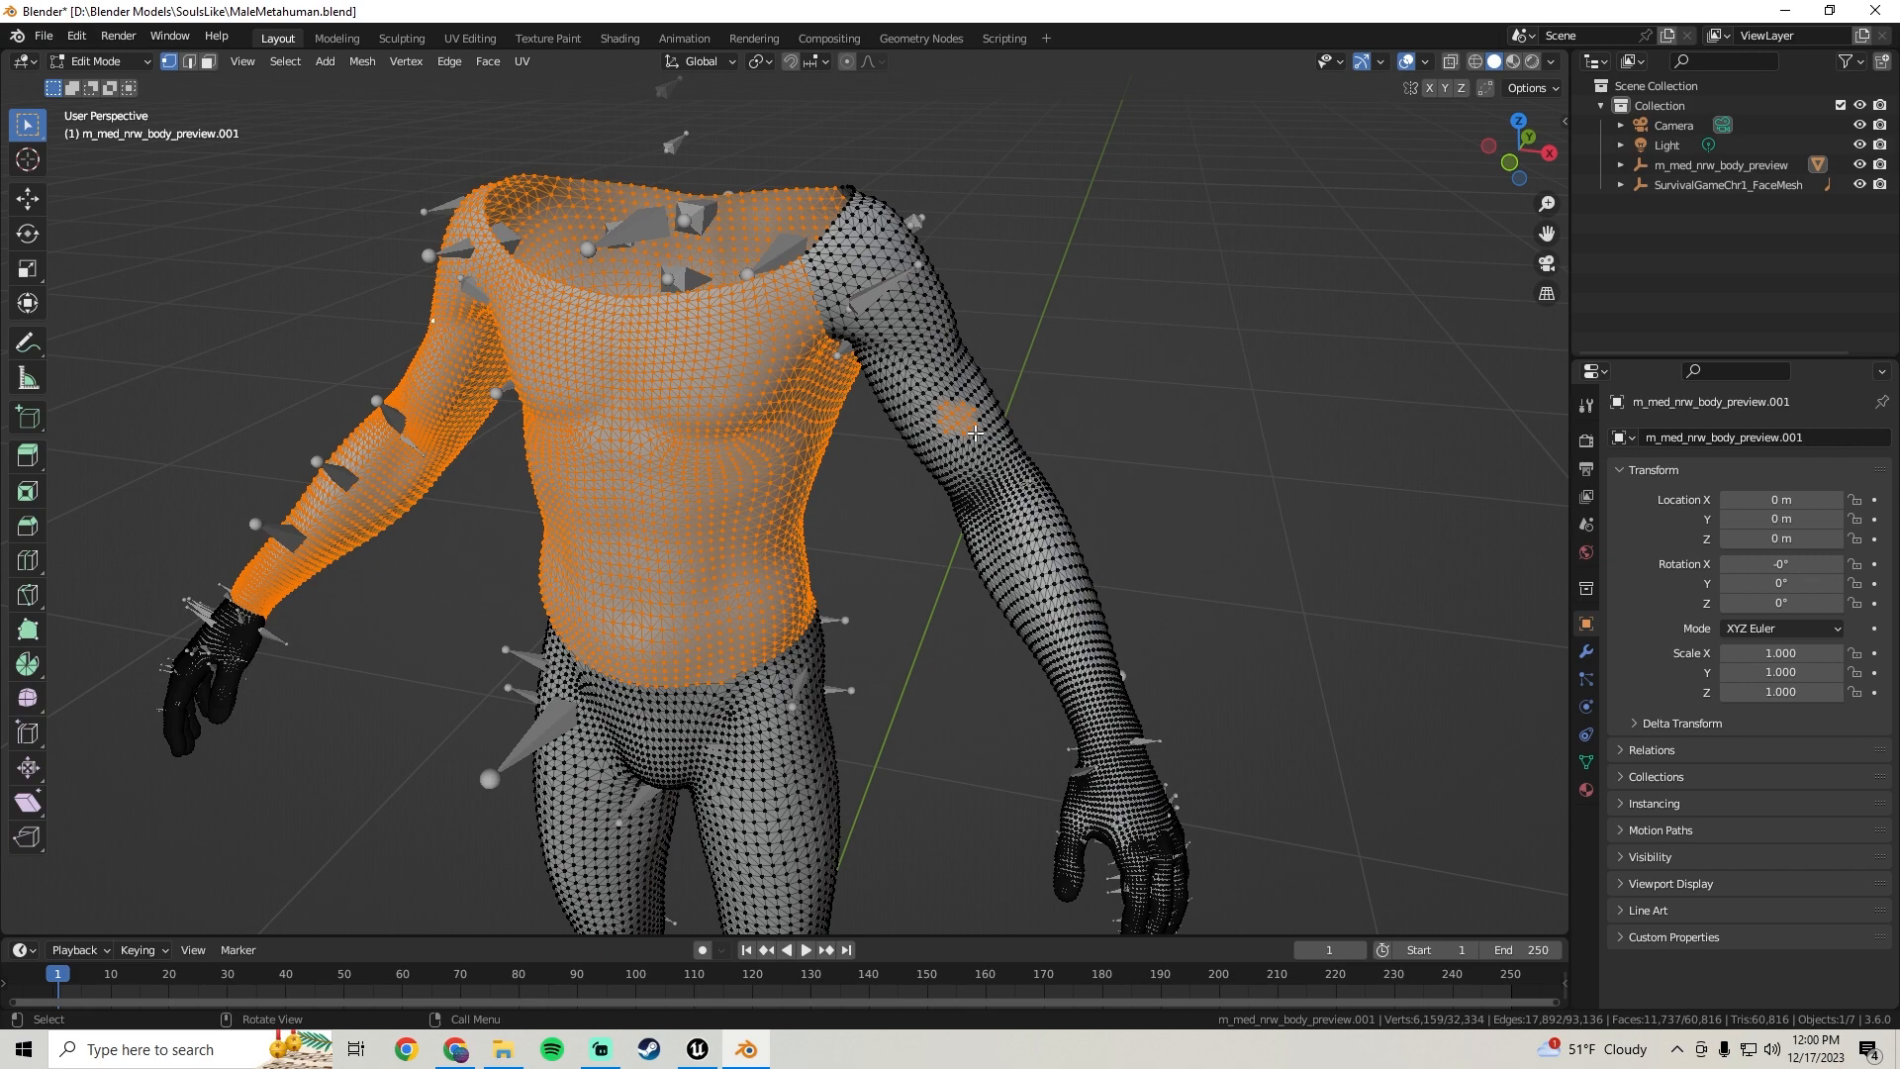
pyautogui.press('l')
pyautogui.scroll(-3, 978, 435)
pyautogui.moveTo(978, 436); pyautogui.dragTo(613, 428, button='middle')
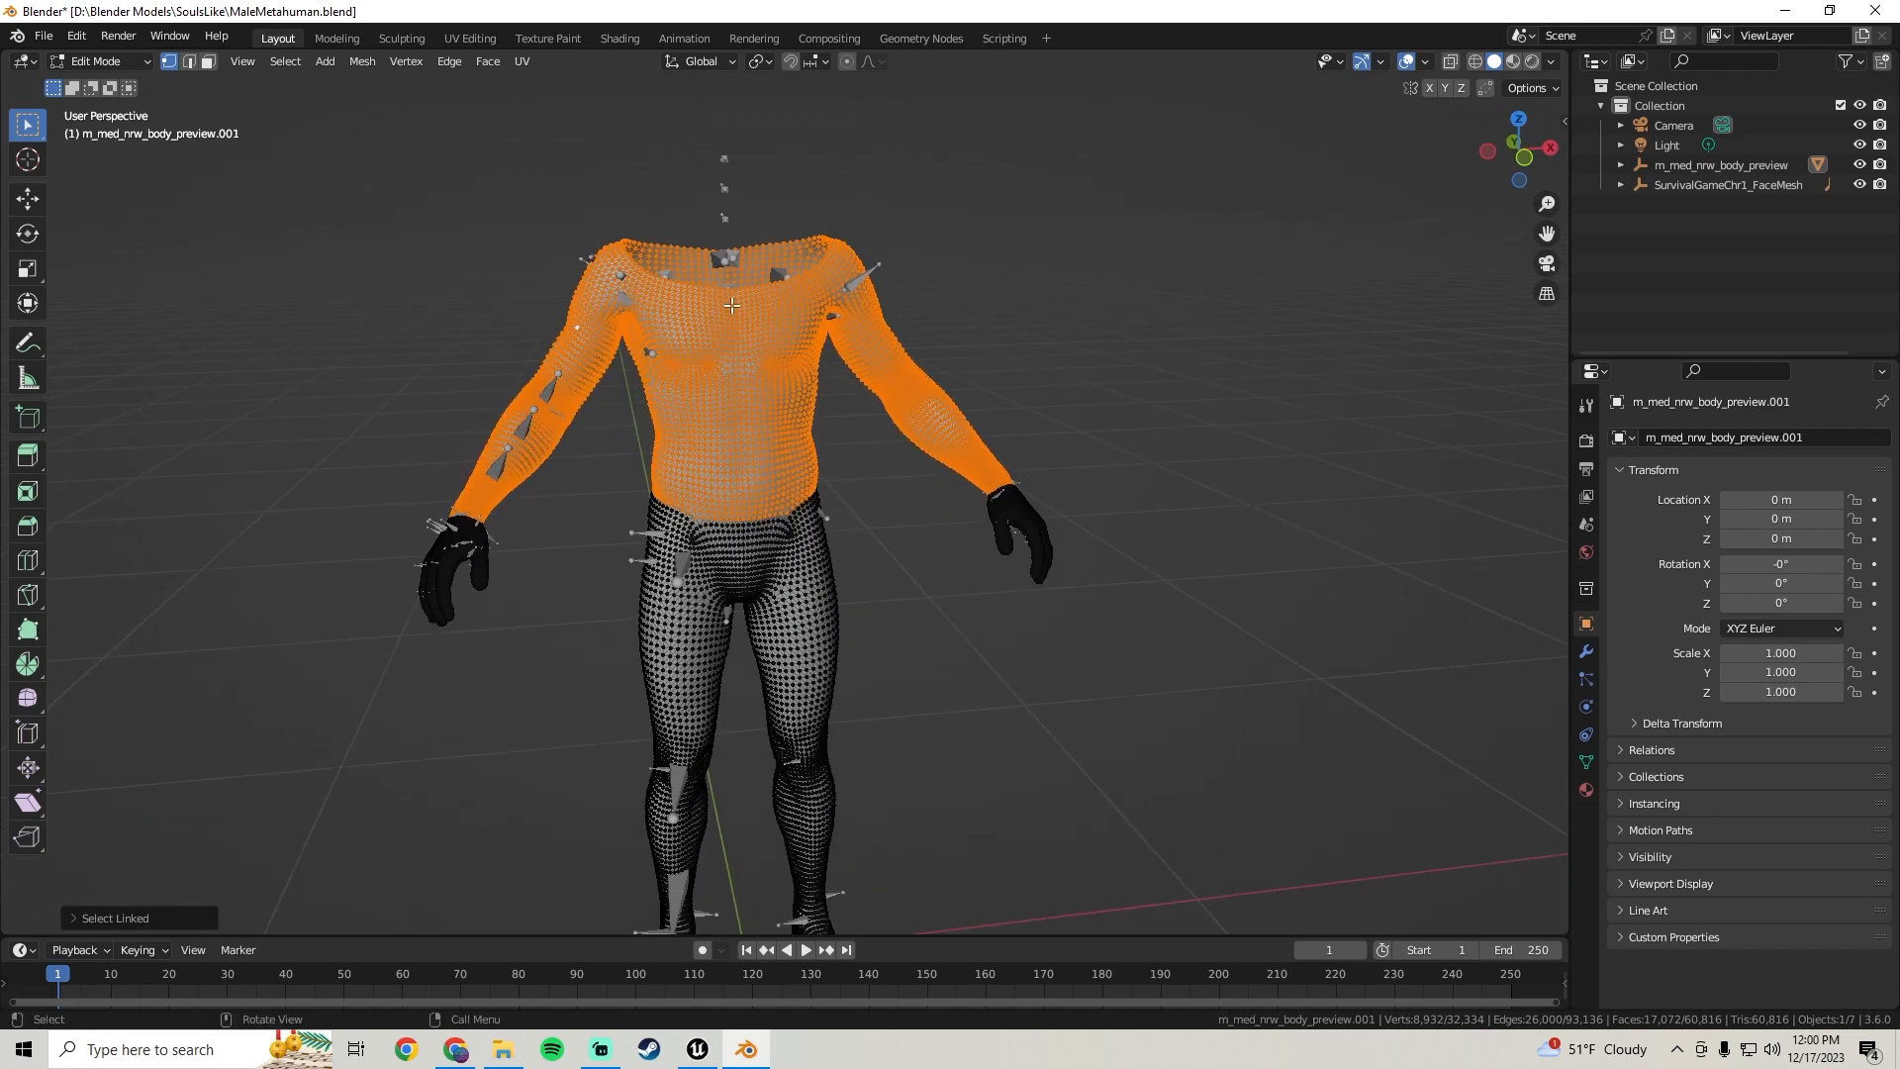
pyautogui.click(27, 200)
pyautogui.moveTo(1052, 436); pyautogui.dragTo(851, 384, button='middle')
pyautogui.moveTo(851, 384); pyautogui.dragTo(1306, 440)
pyautogui.moveTo(455, 377); pyautogui.dragTo(773, 373, button='middle')
pyautogui.scroll(3, 718, 363)
pyautogui.scroll(-2, 708, 356)
pyautogui.scroll(-1, 784, 343)
pyautogui.hotkey('ctrl', 'z')
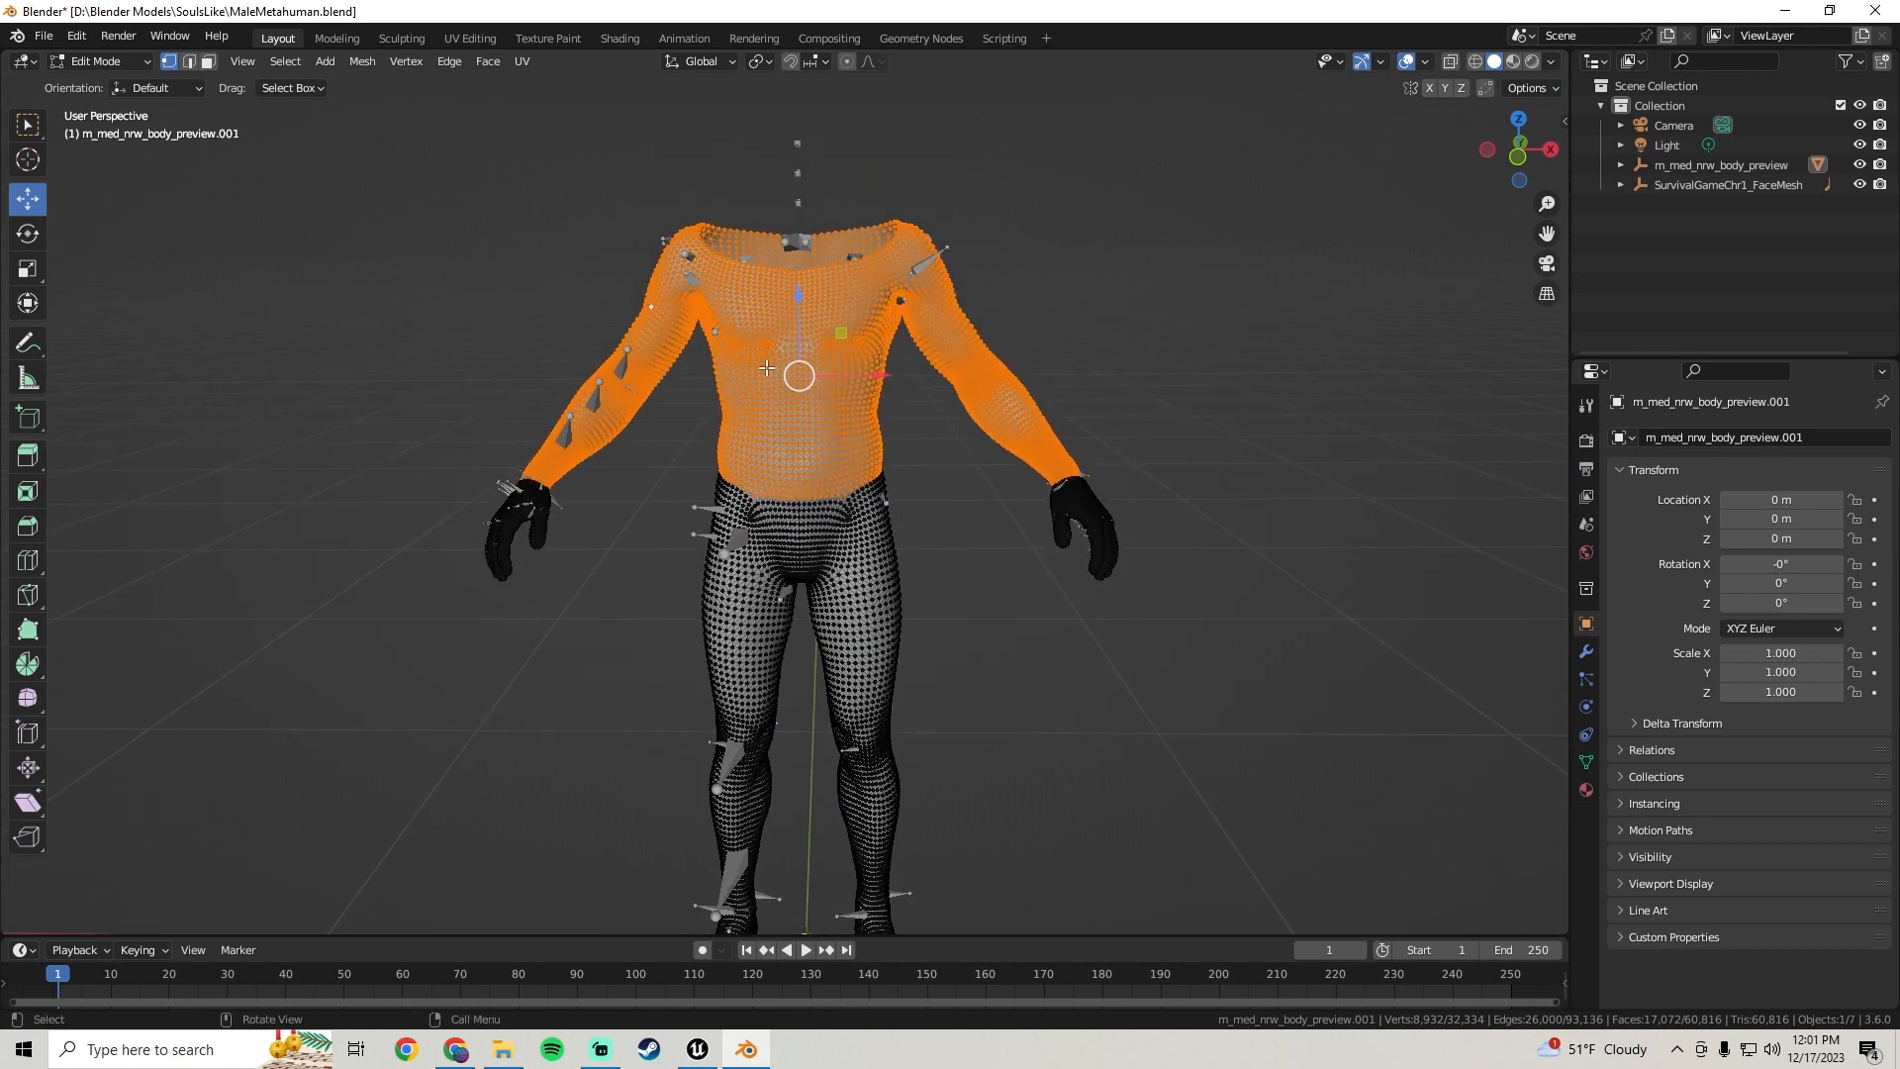
# Separate the selected torso and arms into a new mesh and return to Object Mode
pyautogui.press('p')
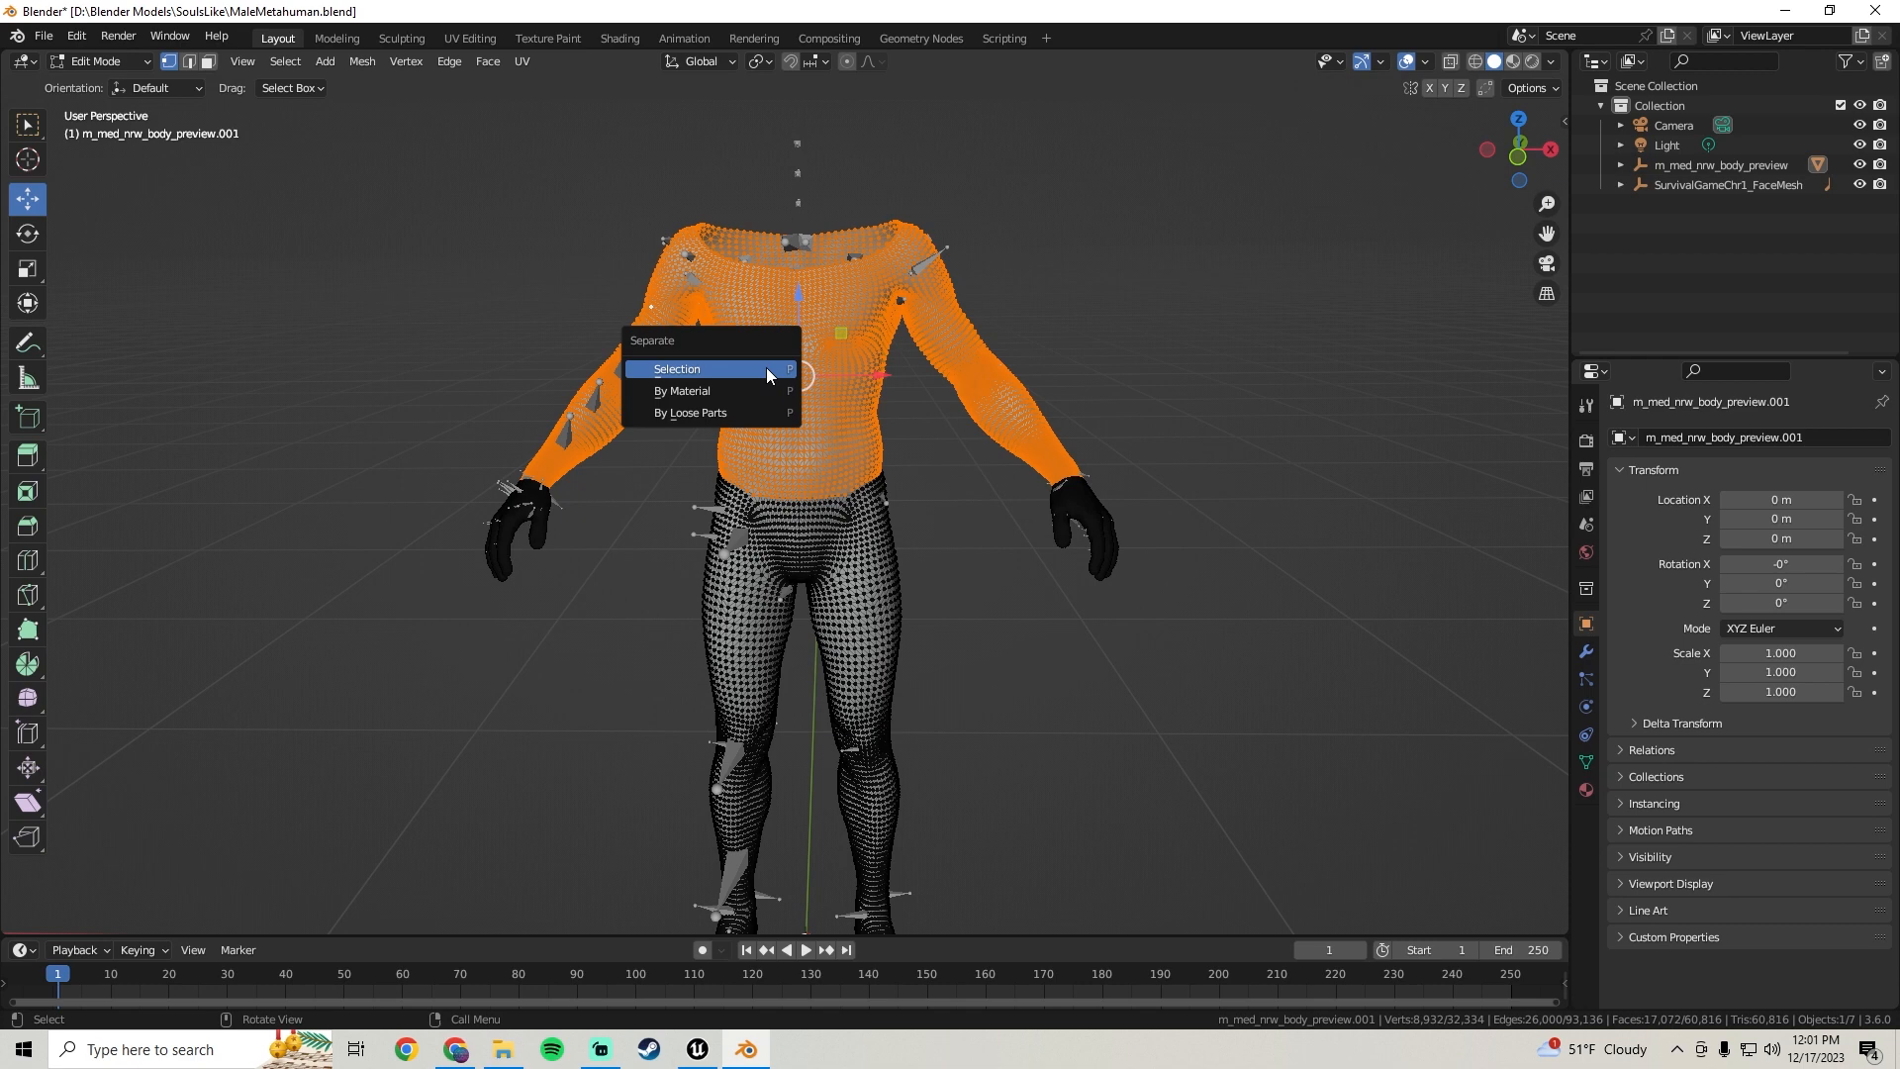
pyautogui.click(700, 372)
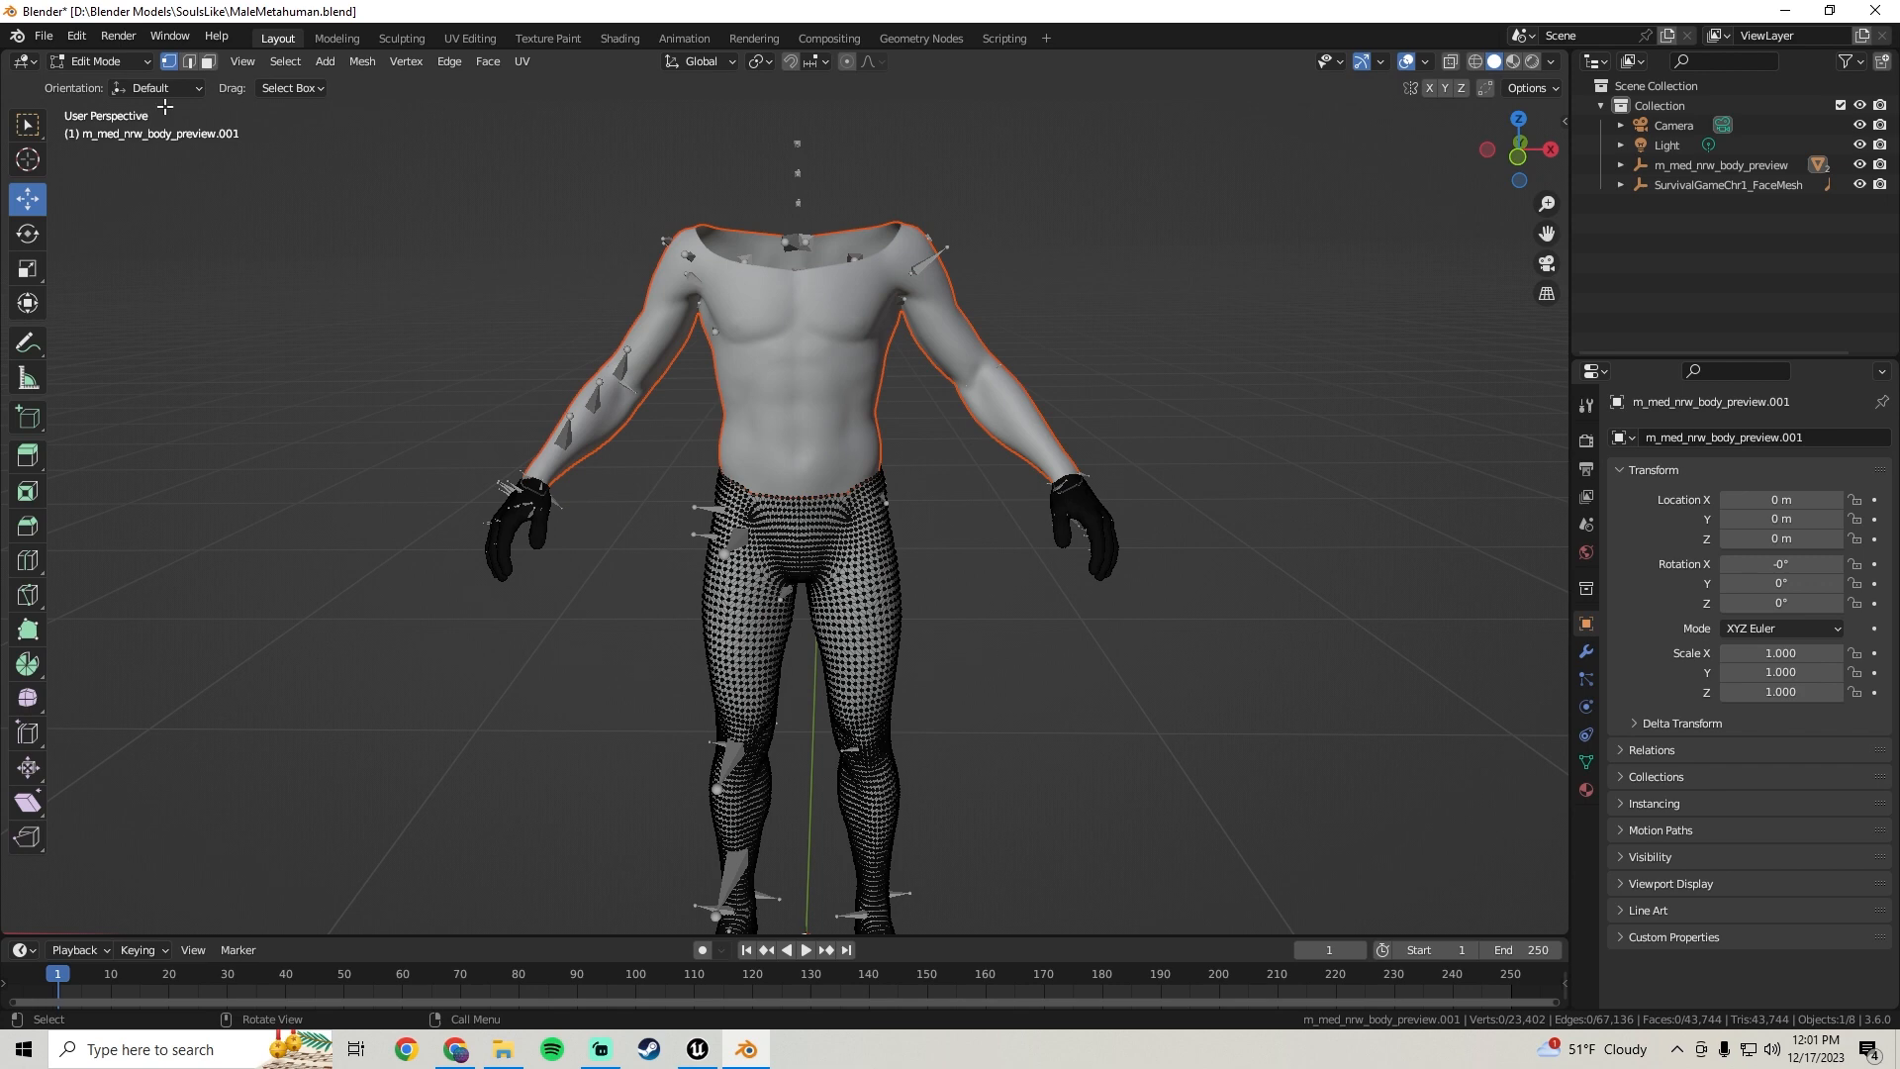
pyautogui.click(85, 63)
pyautogui.click(98, 89)
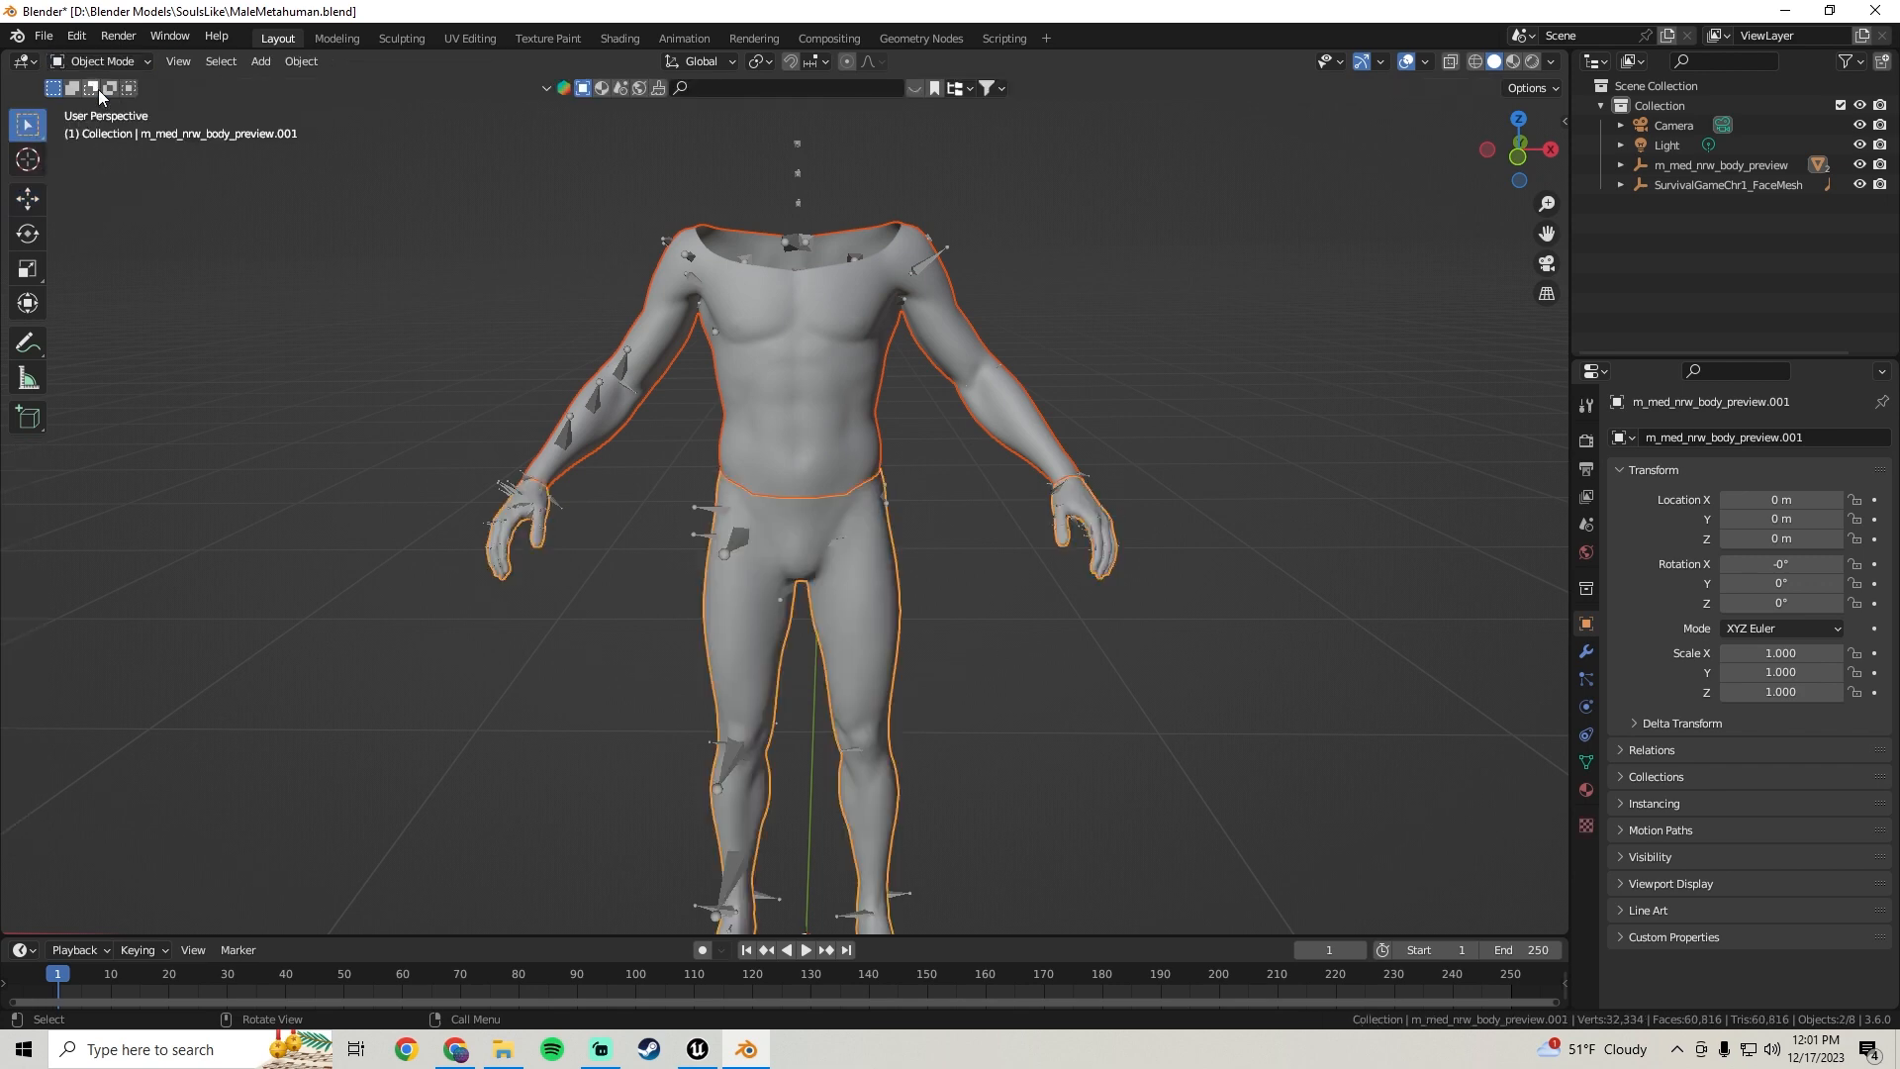
# Select the separated torso-and-arms mesh and switch to the Move tool
pyautogui.click(797, 358)
pyautogui.moveTo(1232, 384); pyautogui.dragTo(1148, 391, button='middle')
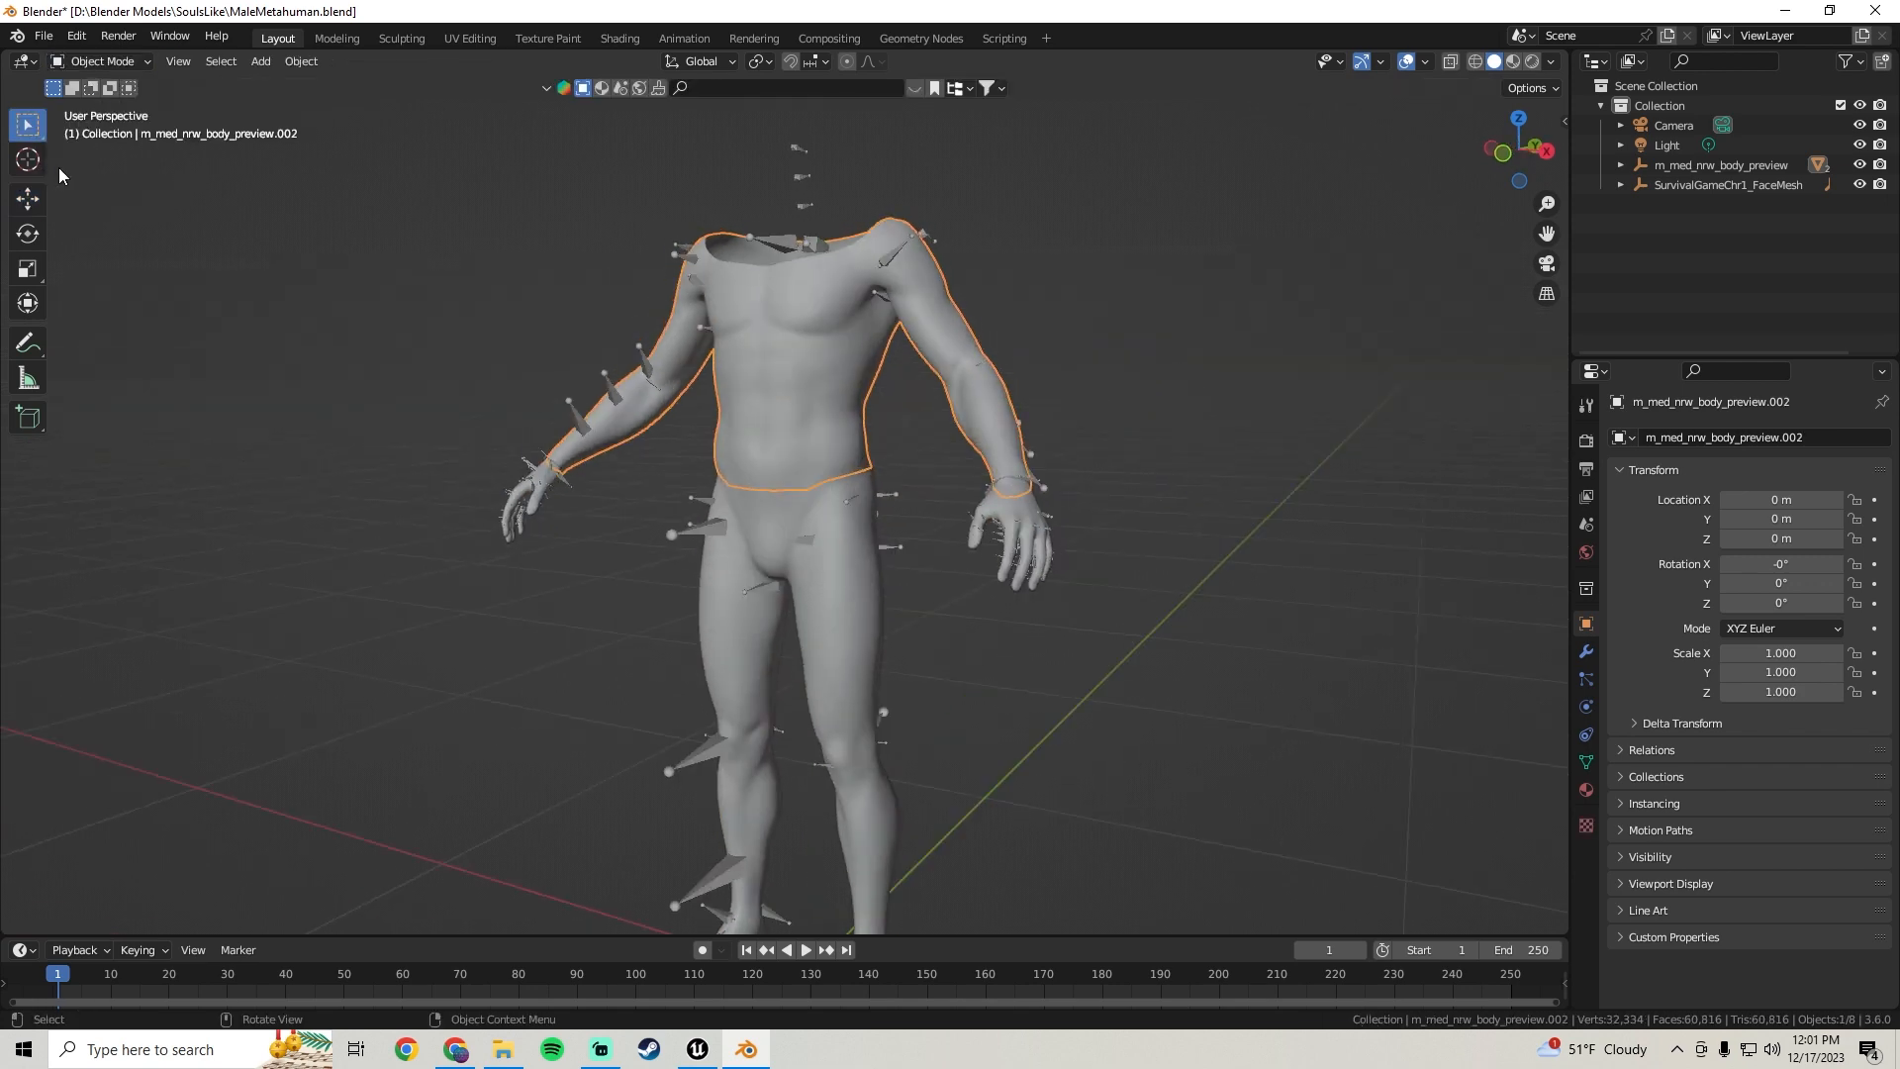
pyautogui.click(25, 206)
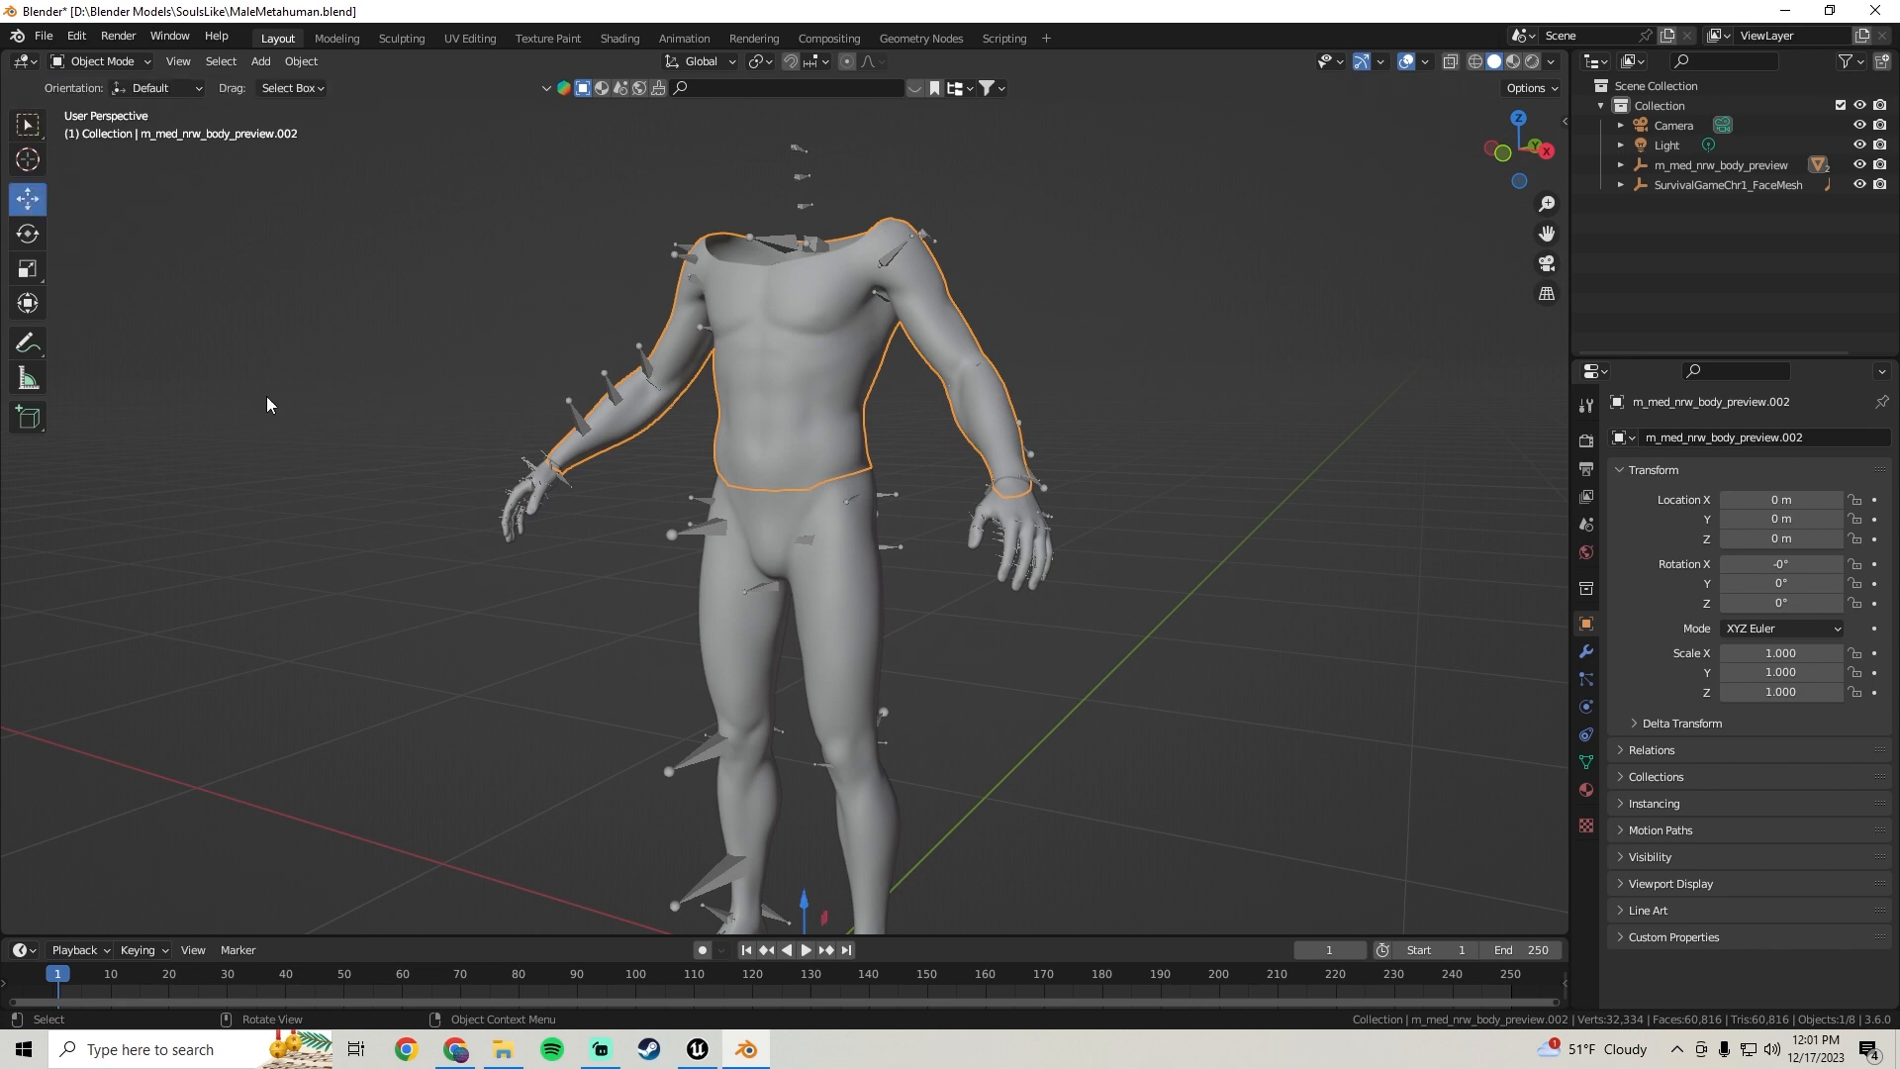
# Try moving the torso-and-arms mesh upward away from the rest of the body, then undo the move
pyautogui.moveTo(596, 552); pyautogui.dragTo(566, 552, button='middle')
pyautogui.keyDown('shift'); pyautogui.moveTo(1009, 781); pyautogui.dragTo(851, 549, button='middle'); pyautogui.keyUp('shift')
pyautogui.scroll(-2, 851, 554)
pyautogui.moveTo(853, 562); pyautogui.dragTo(754, 629, button='middle')
pyautogui.moveTo(787, 577); pyautogui.dragTo(1027, 527)
pyautogui.scroll(-2, 752, 517)
pyautogui.moveTo(682, 513); pyautogui.dragTo(785, 454, button='middle')
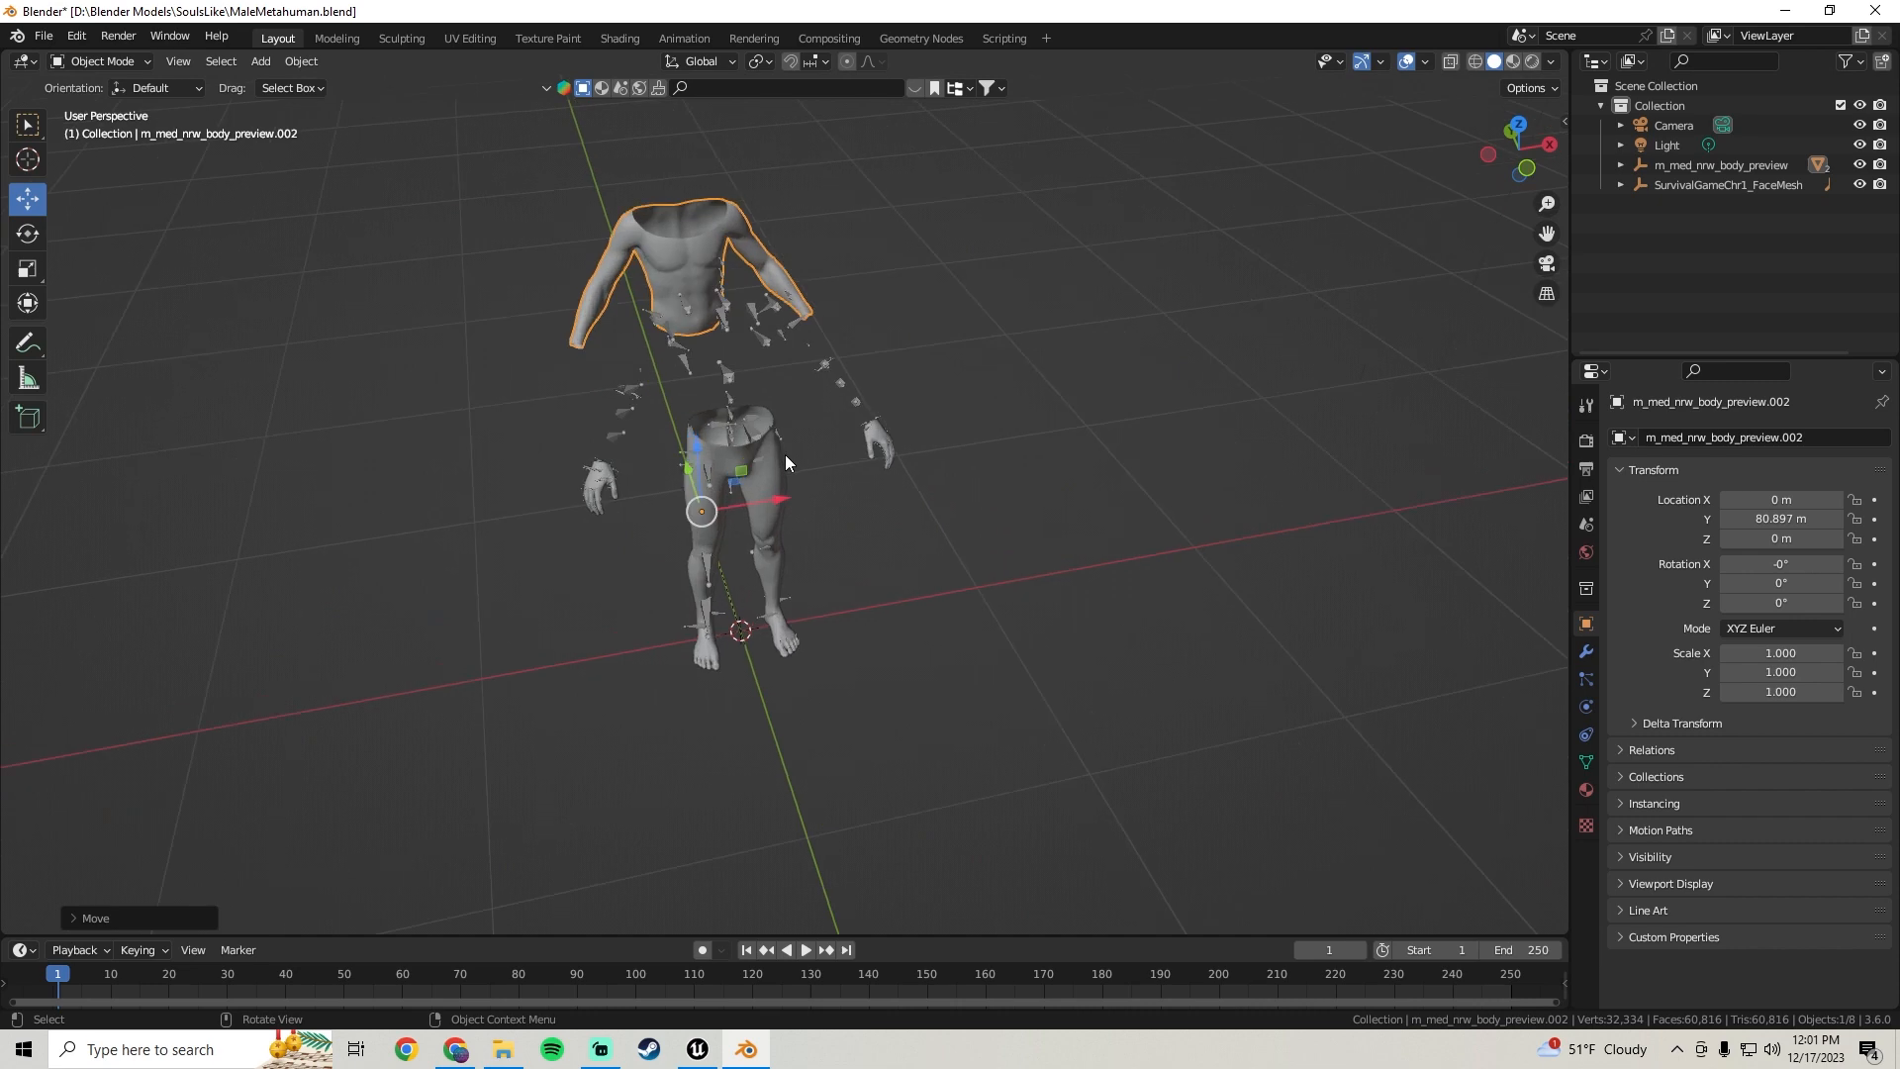
pyautogui.scroll(3, 687, 372)
pyautogui.moveTo(876, 395); pyautogui.dragTo(916, 340, button='middle')
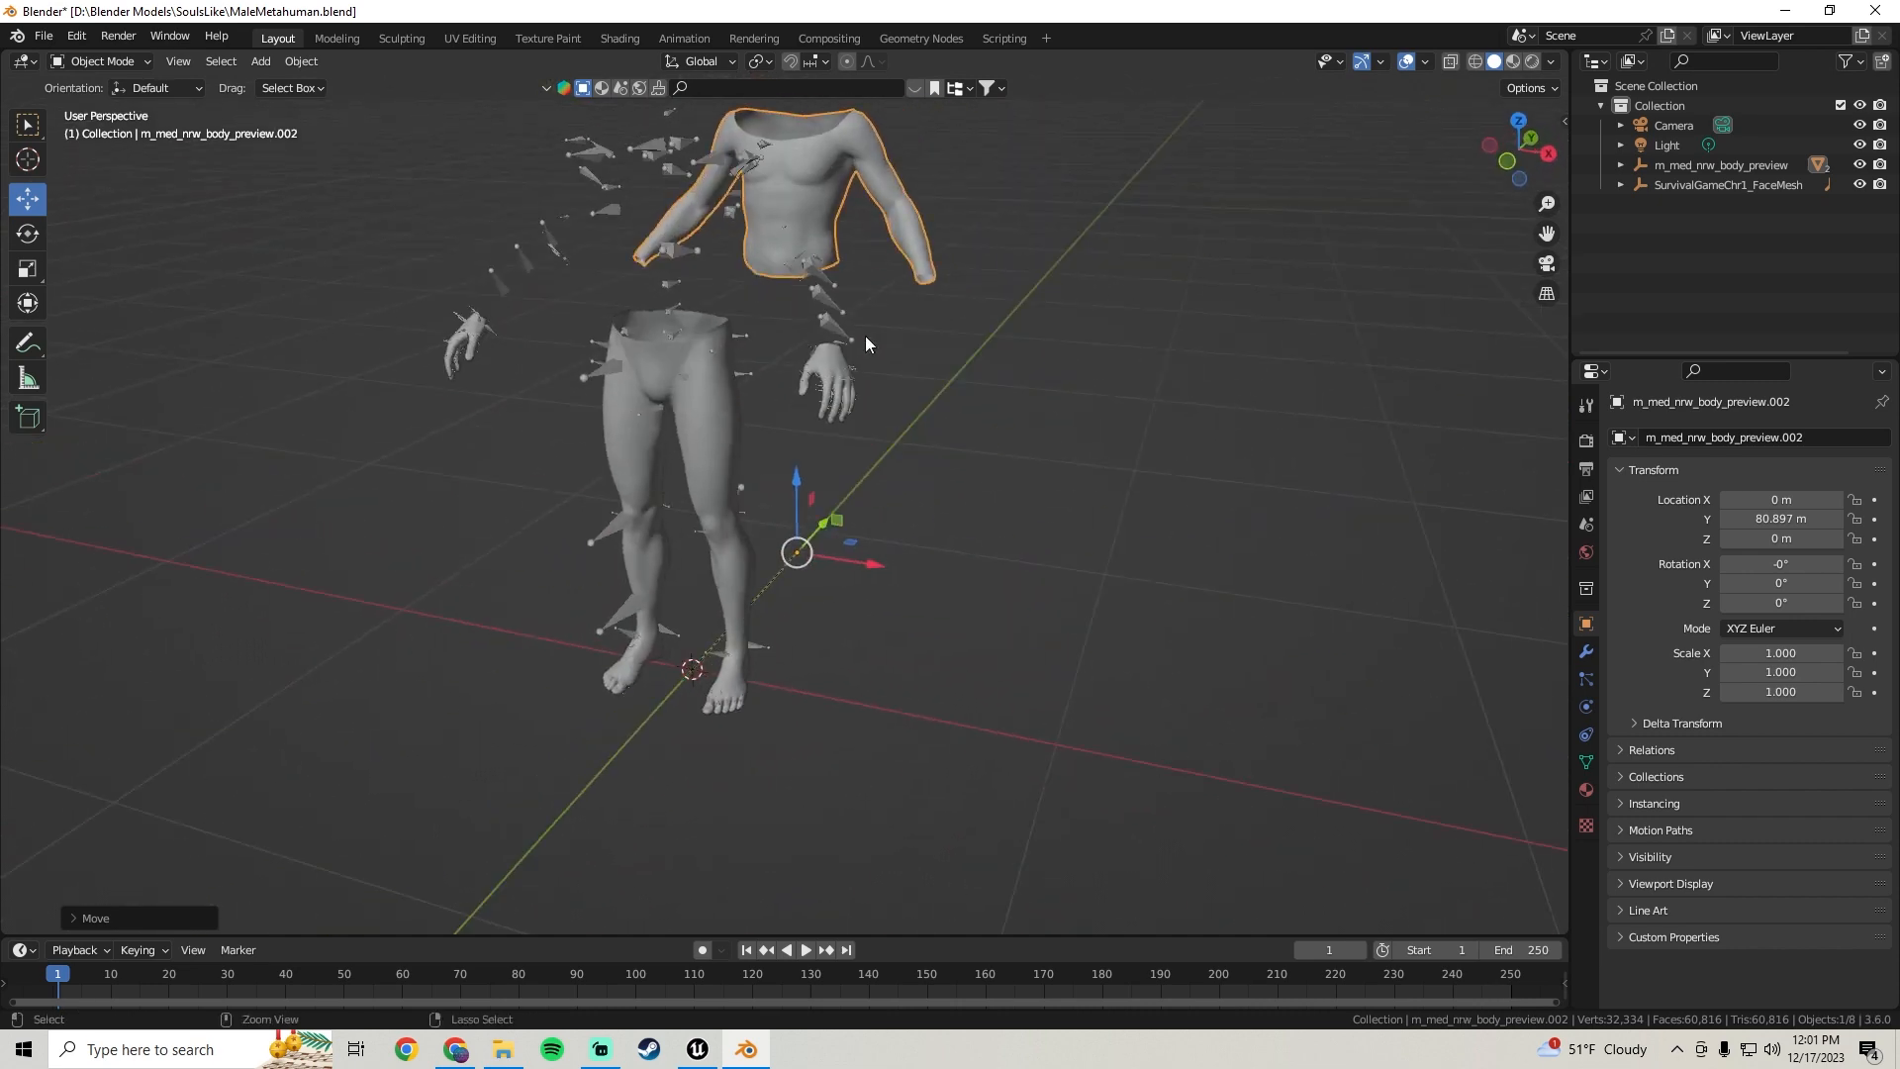
pyautogui.hotkey('ctrl', 'z')
pyautogui.moveTo(608, 357); pyautogui.dragTo(596, 414, button='middle')
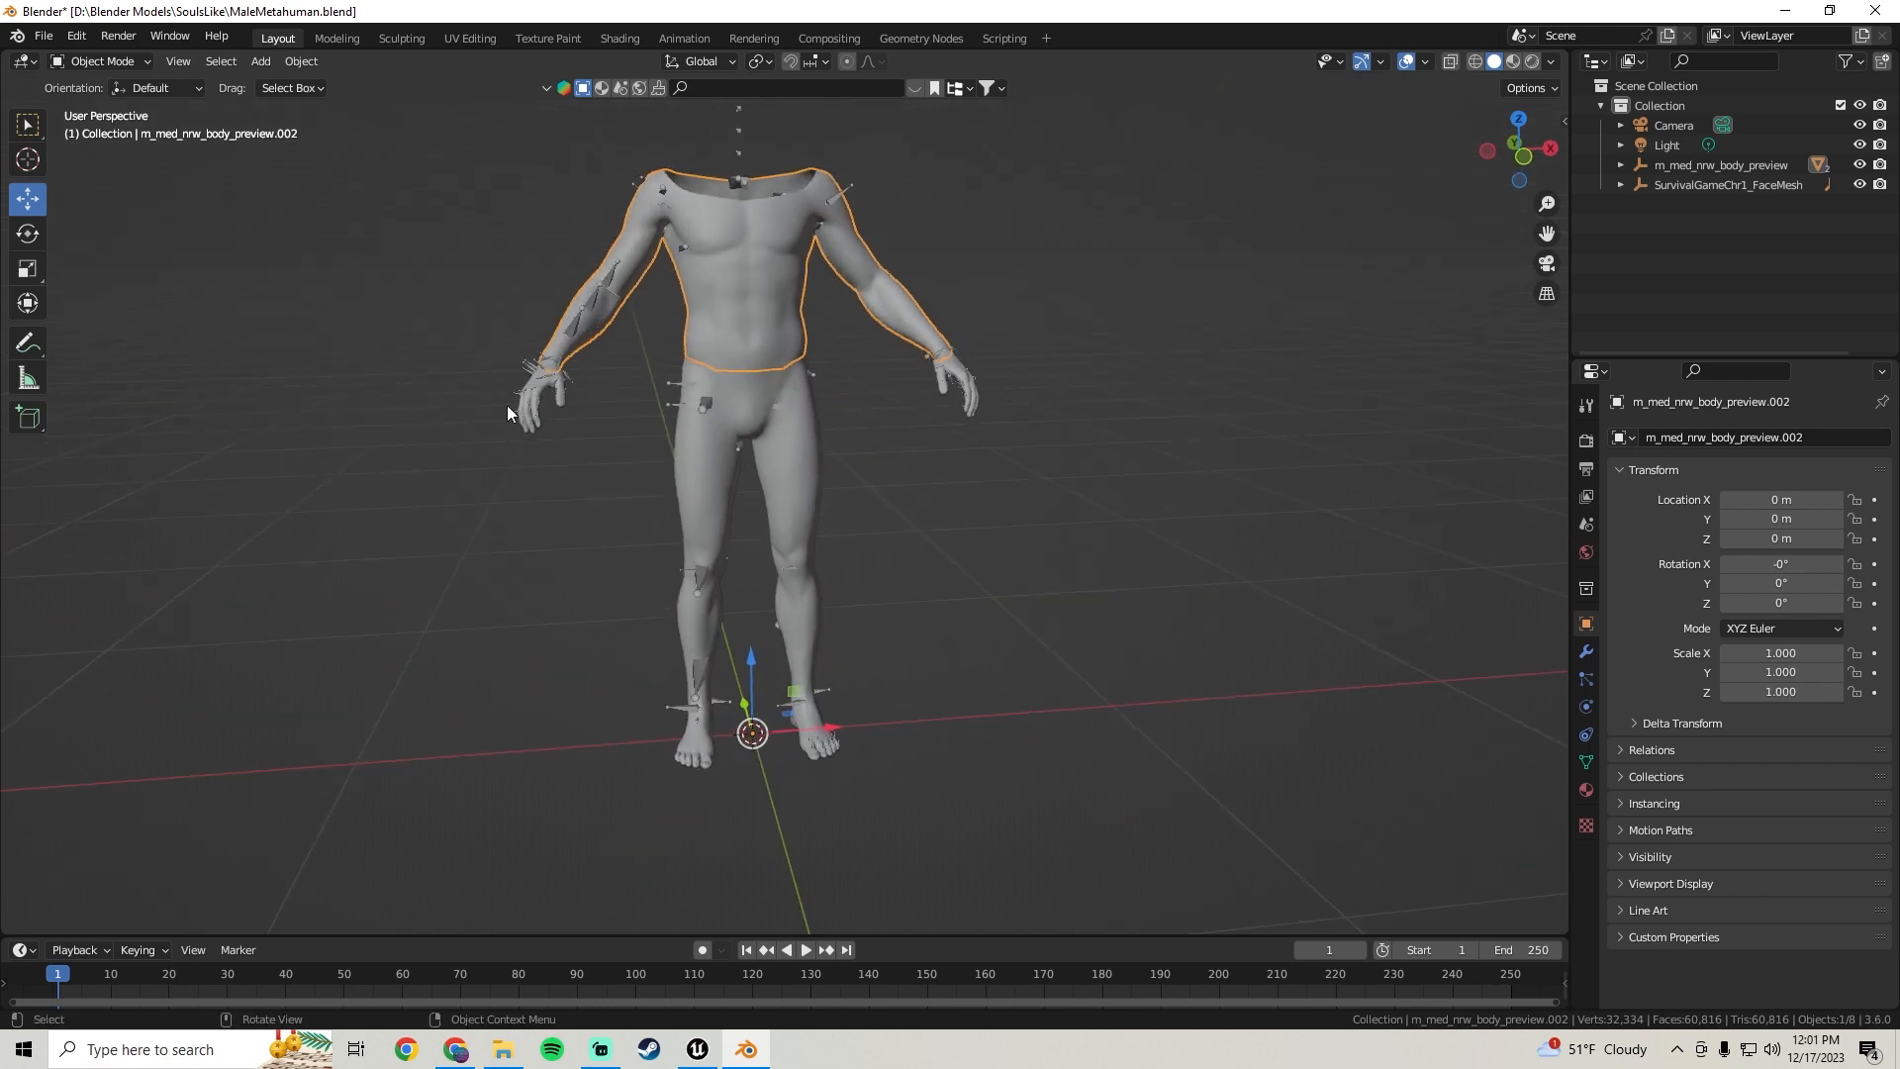
# Select the remaining body mesh, enter Edit Mode, and select the linked geometry of the left leg
pyautogui.click(542, 406)
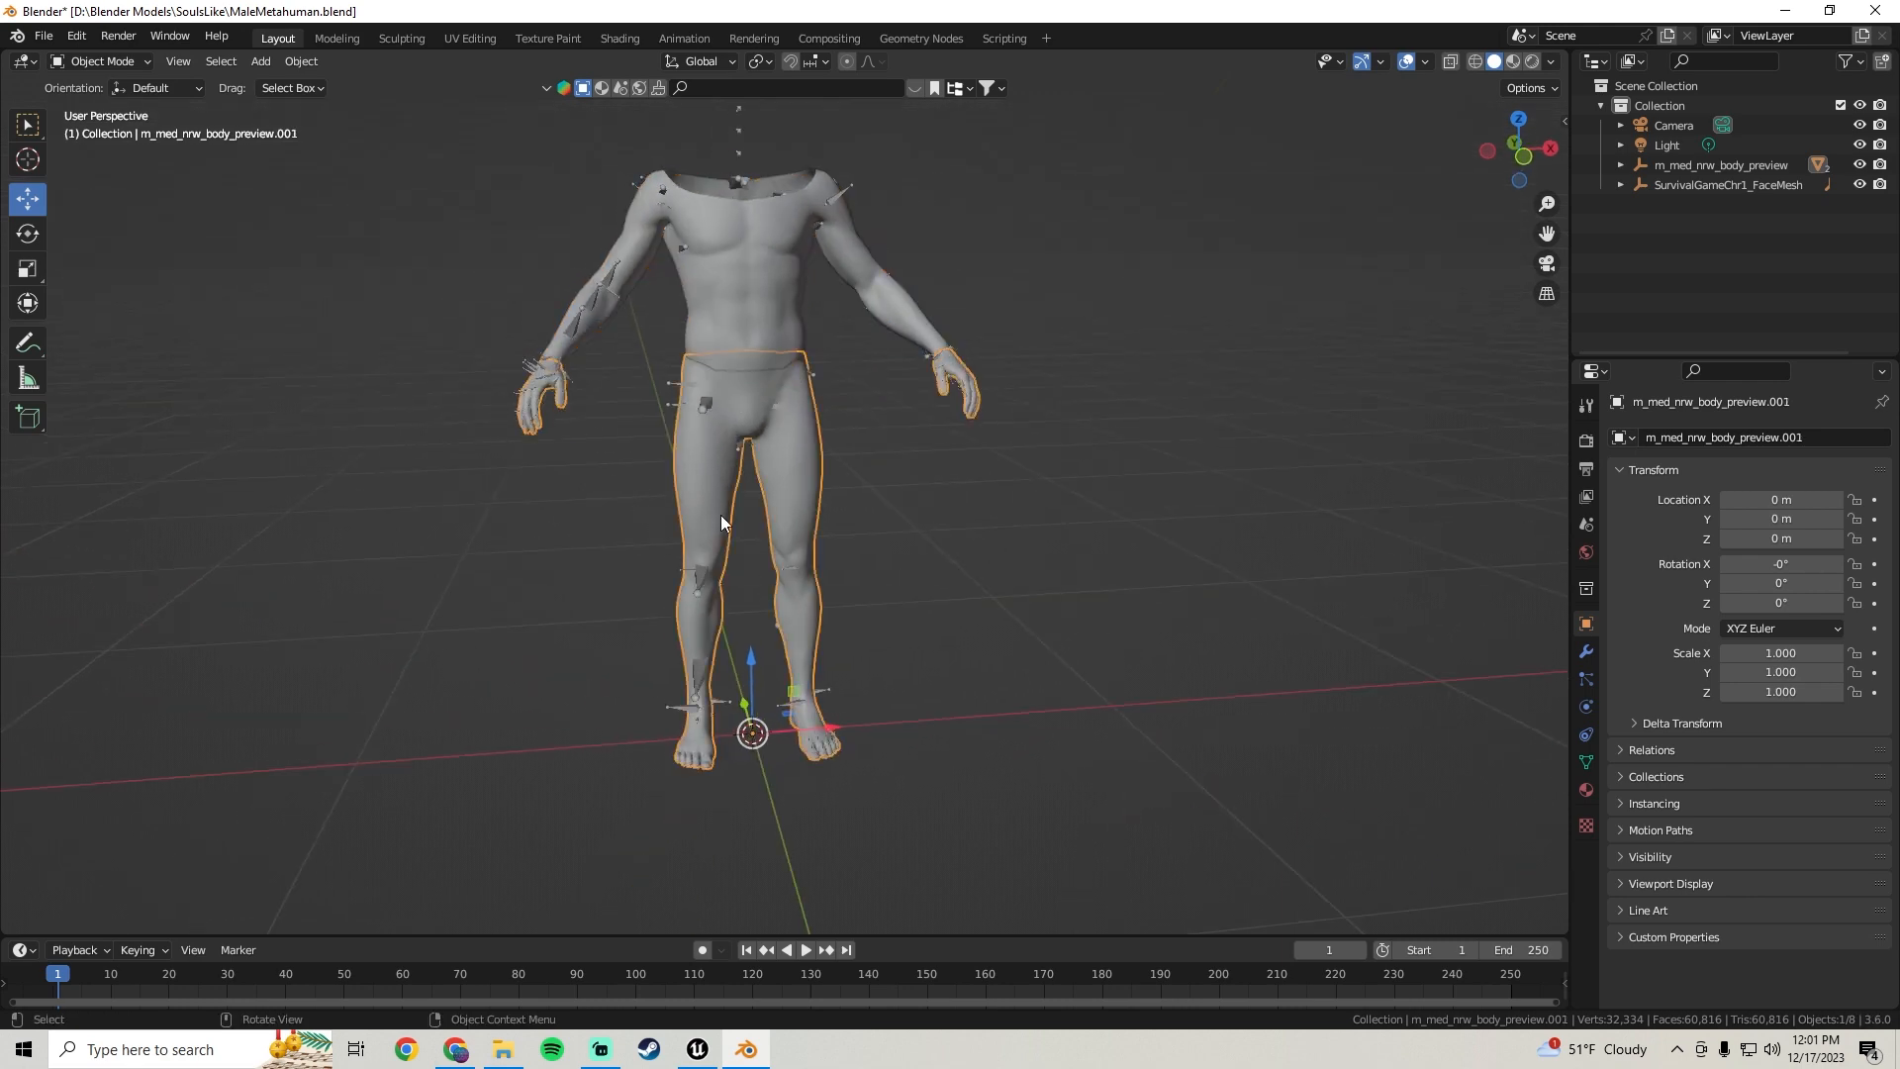
pyautogui.scroll(3, 886, 400)
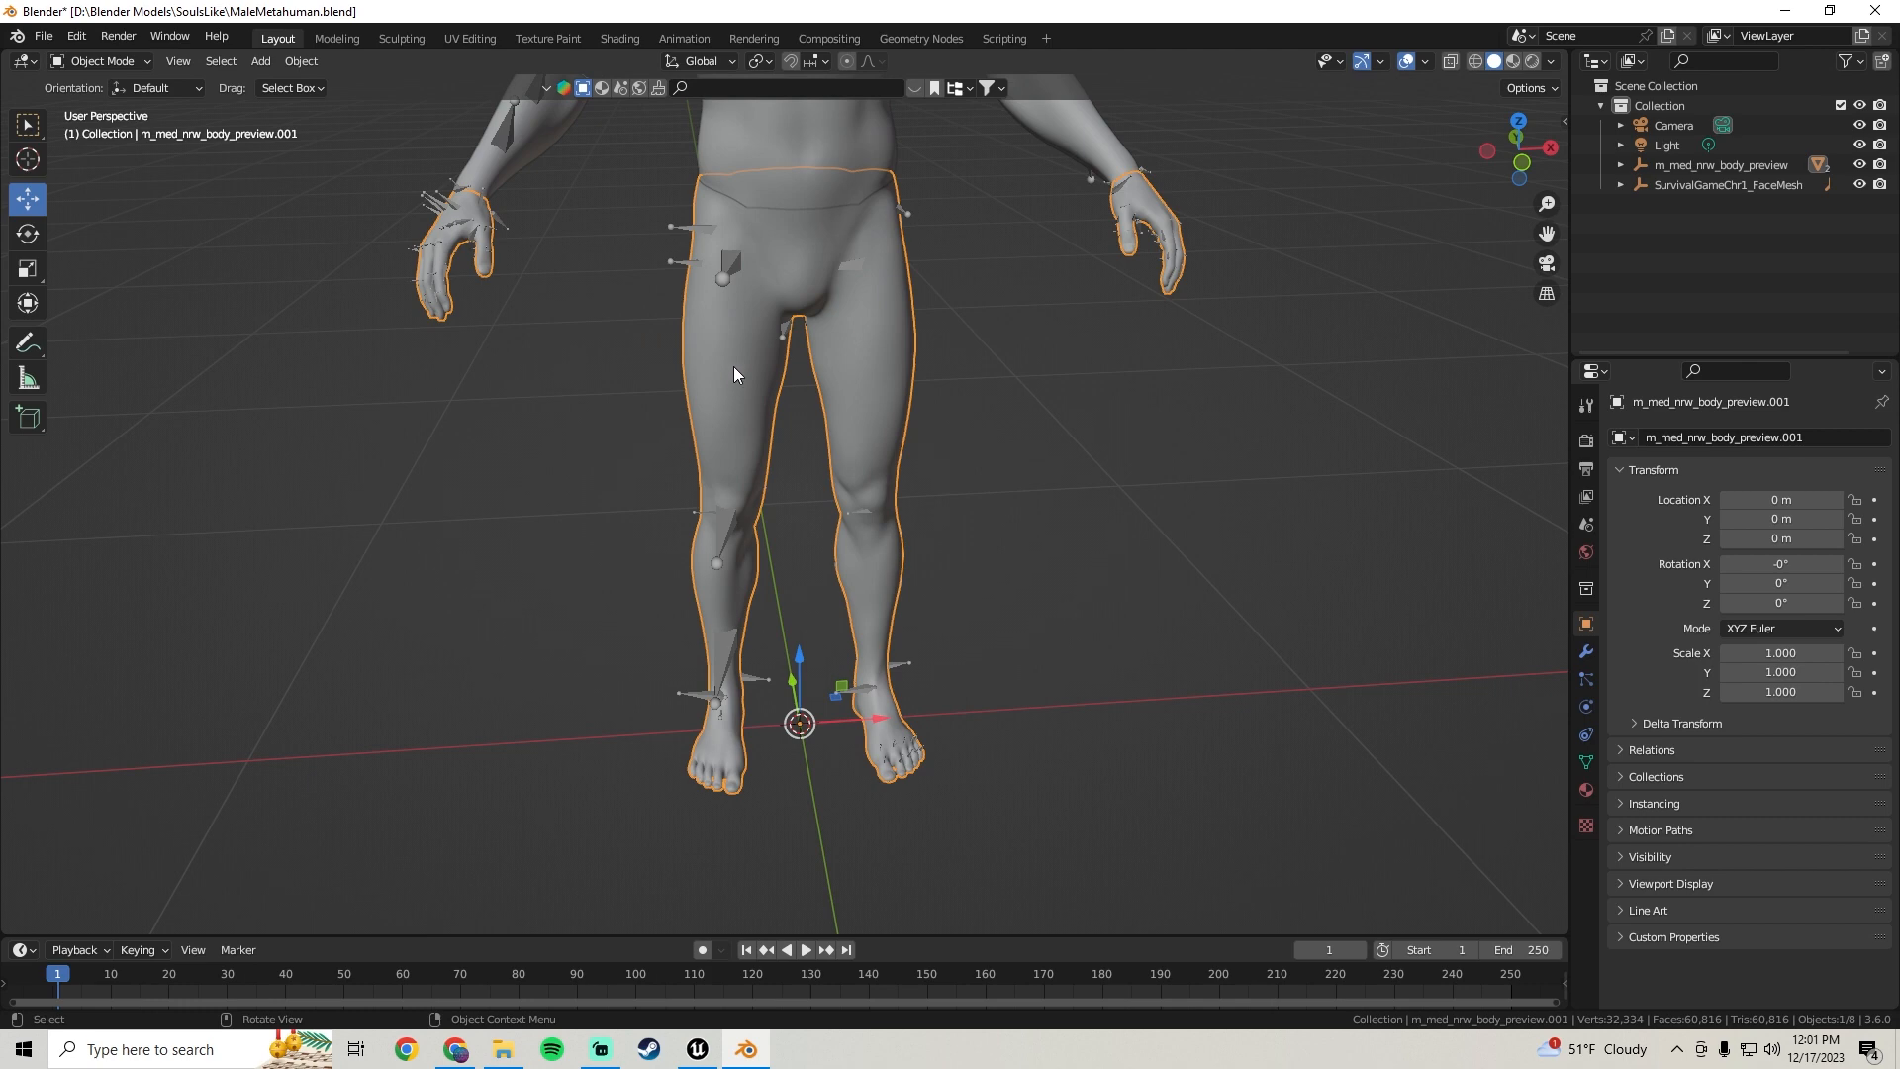
pyautogui.press('Tab')
pyautogui.click(732, 380)
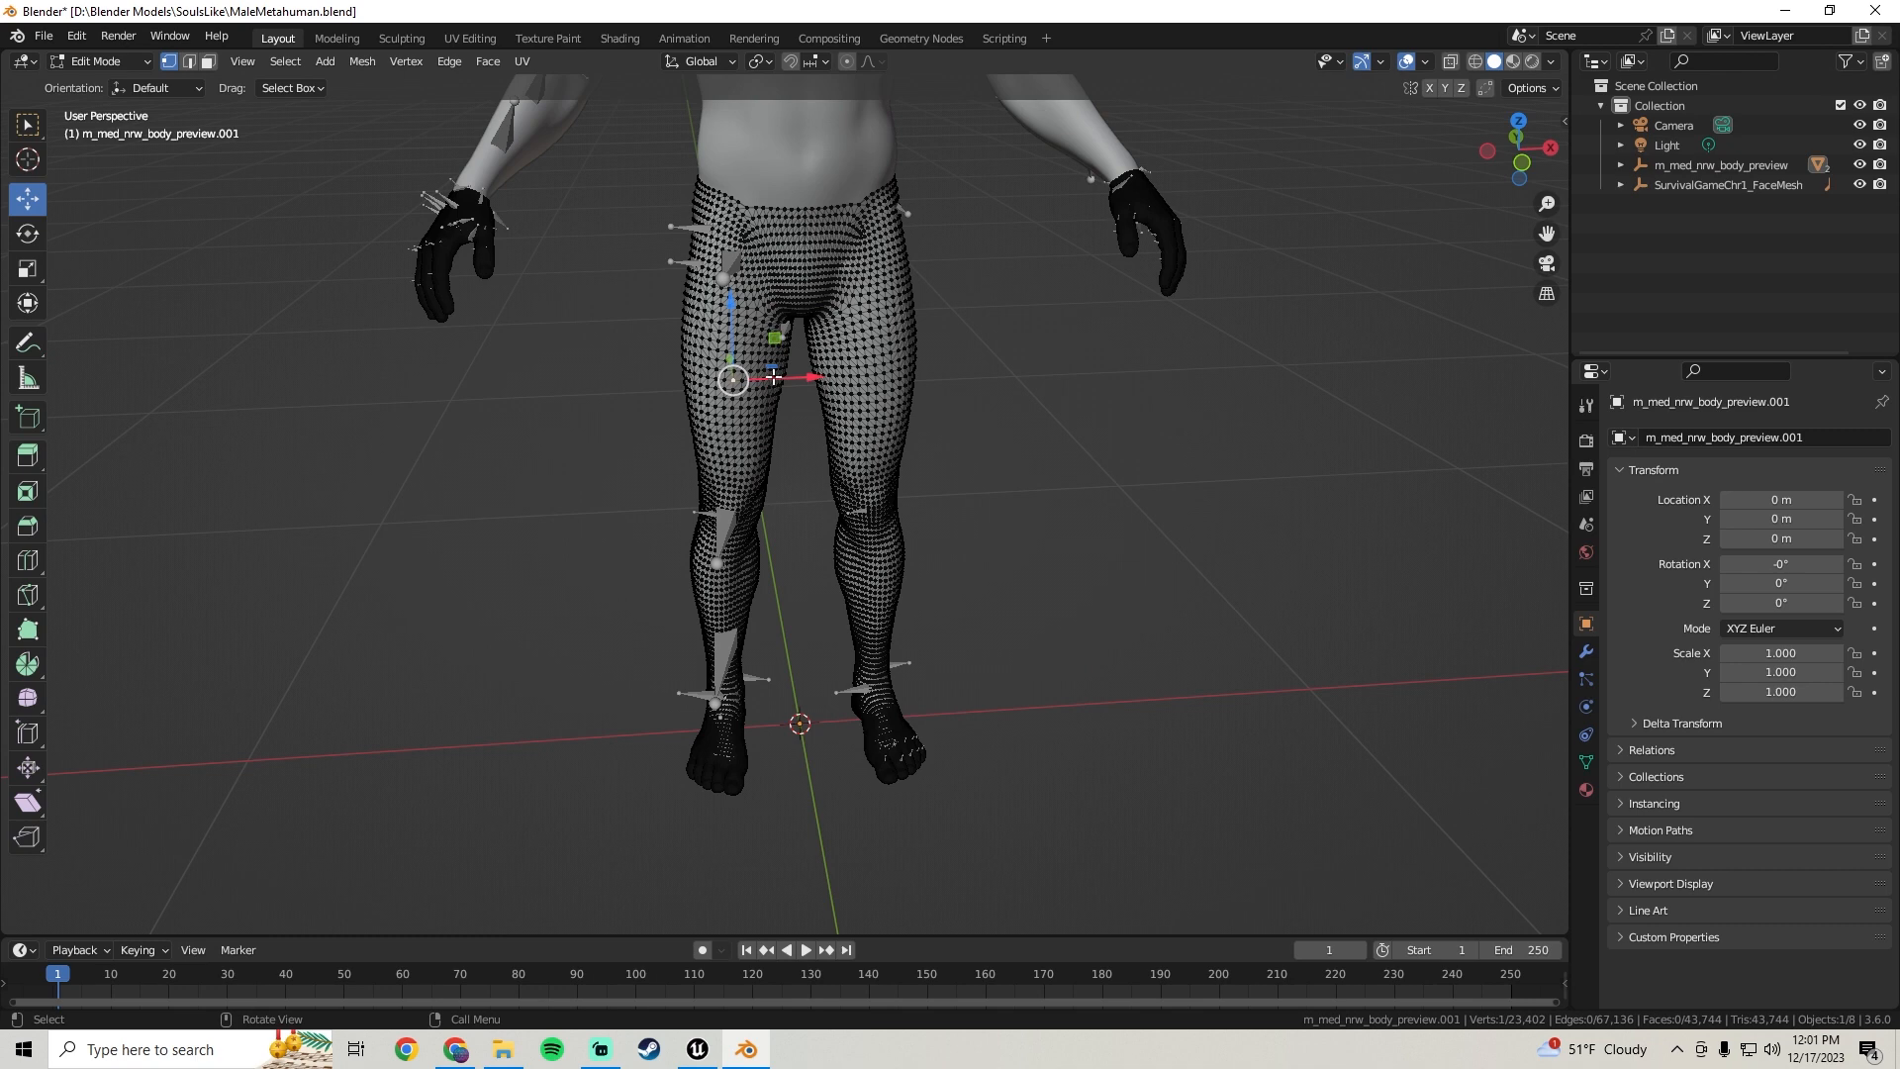
pyautogui.hotkey('ctrl', 'l')
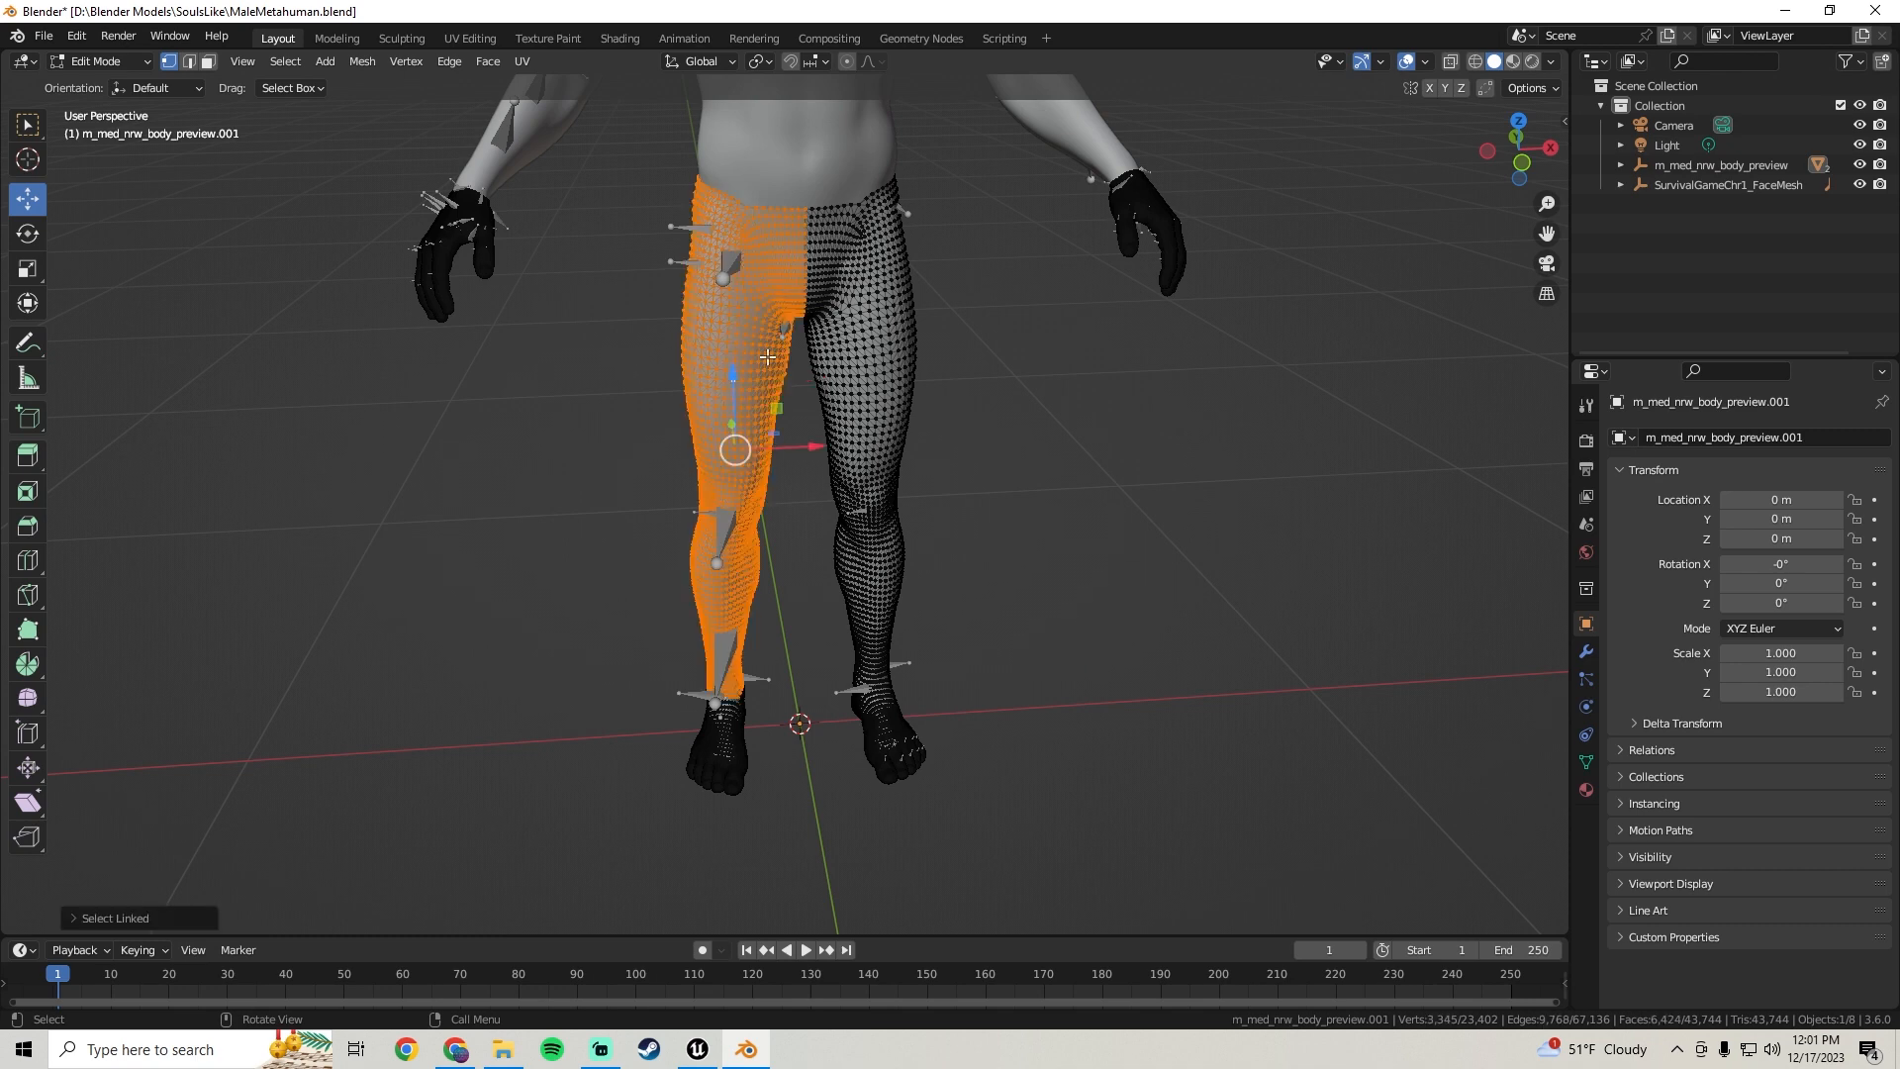
# Extend the linked selection to include the right leg down to the ankles
pyautogui.moveTo(920, 353); pyautogui.dragTo(866, 344, button='middle')
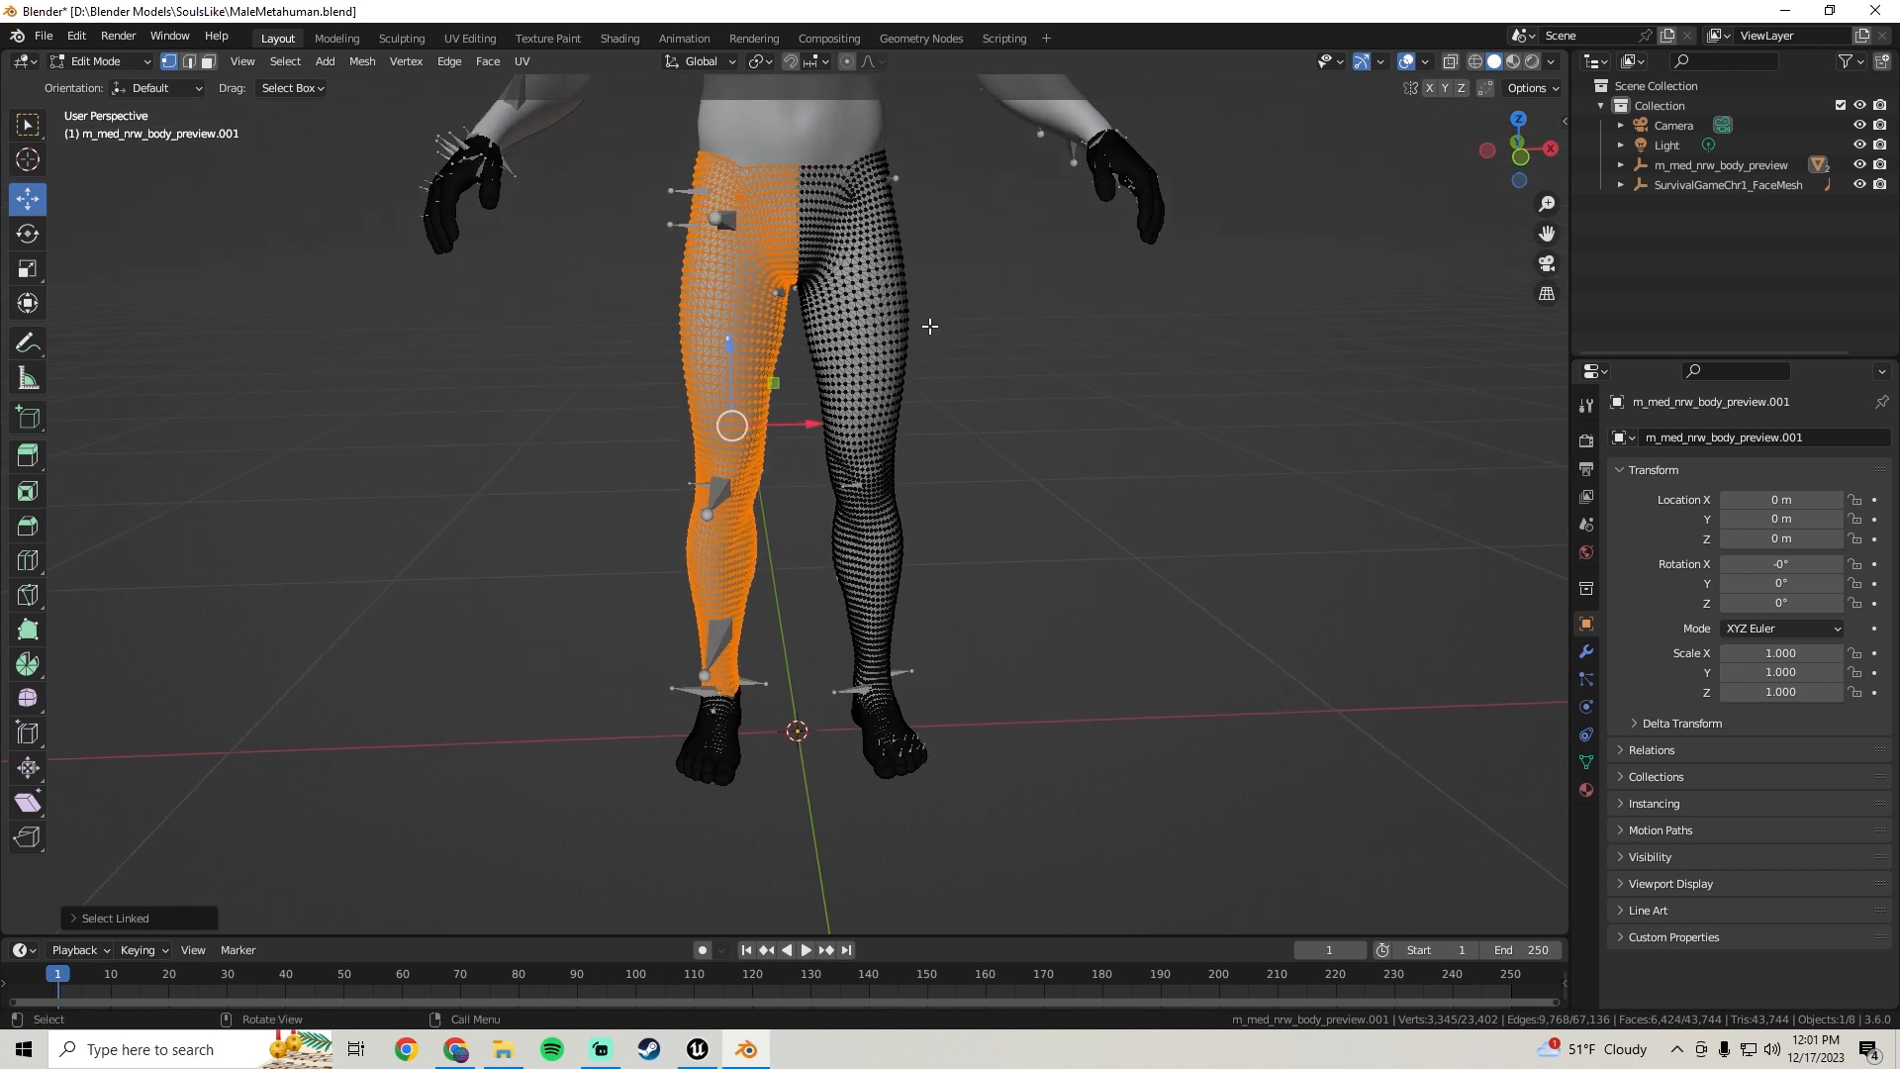
pyautogui.keyDown('shift'); pyautogui.click(865, 344); pyautogui.keyUp('shift')
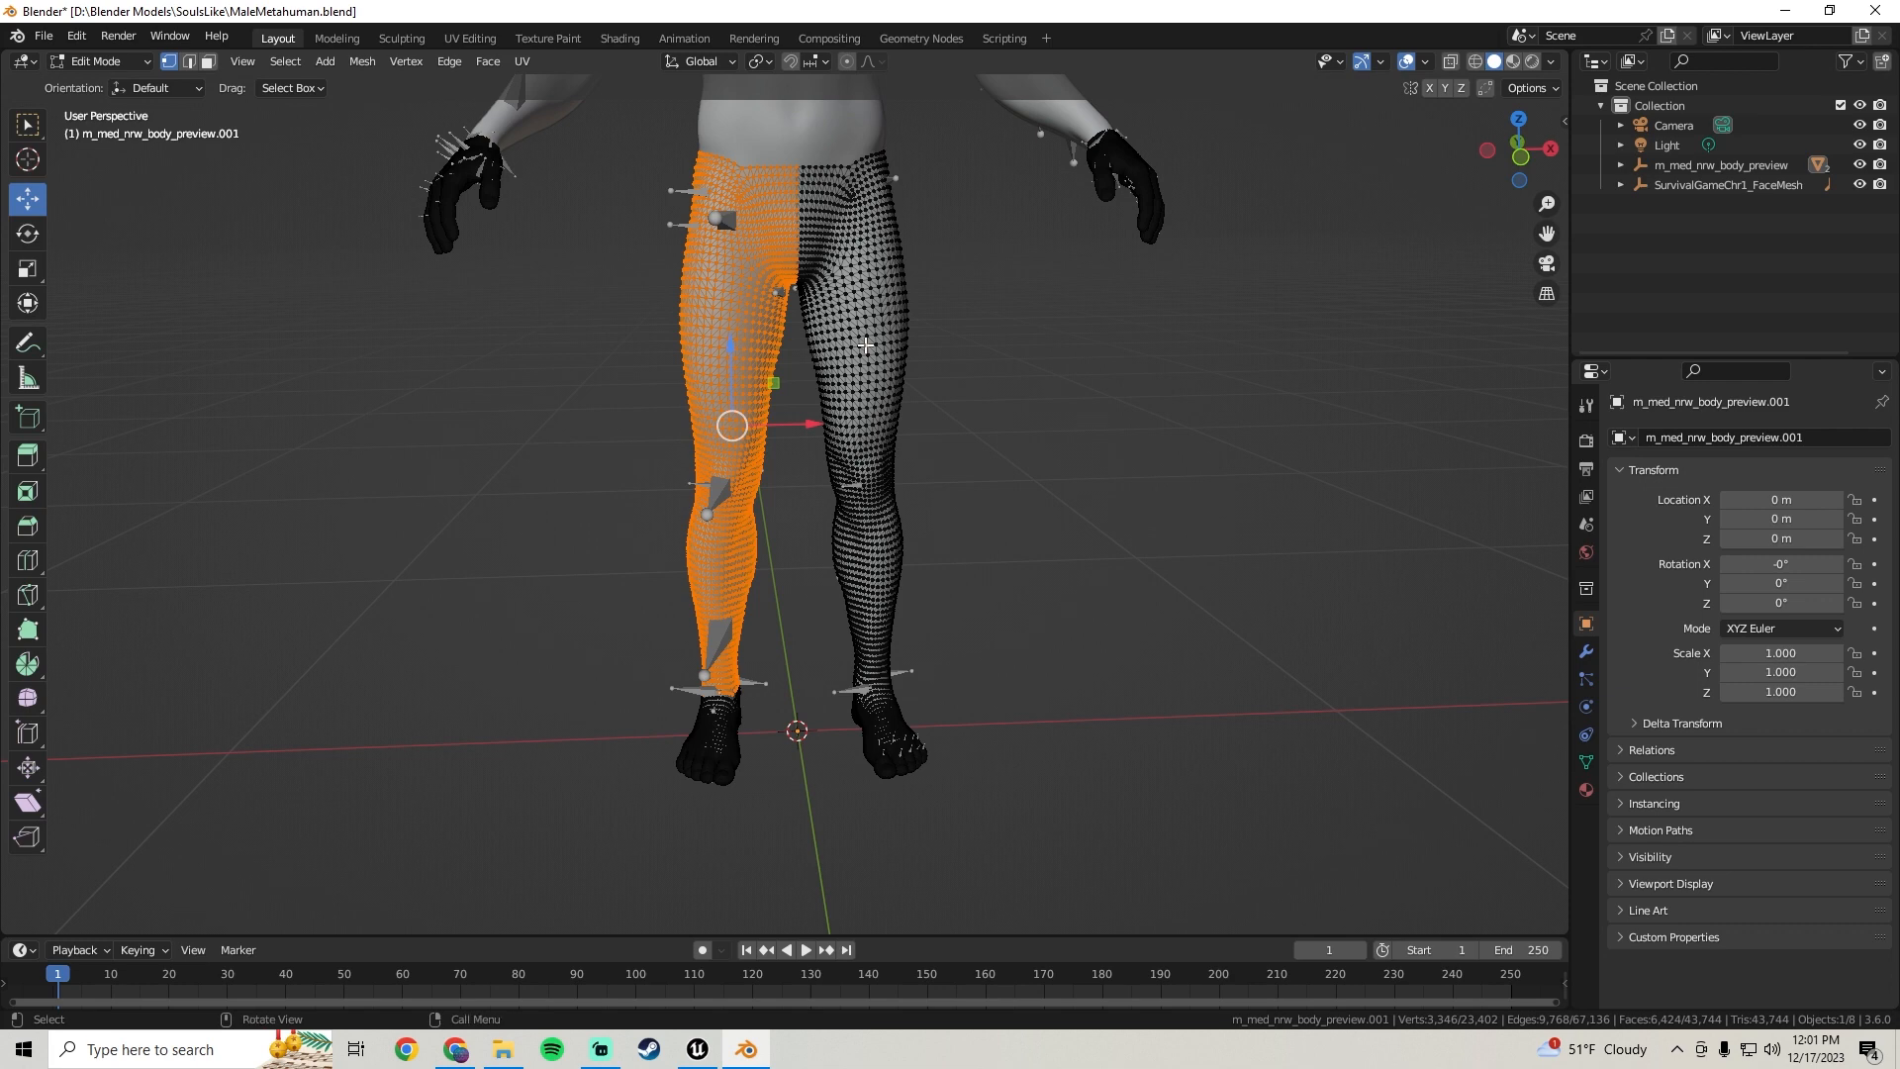
pyautogui.hotkey('ctrl', 'l')
pyautogui.moveTo(866, 345); pyautogui.dragTo(866, 423, button='middle')
pyautogui.moveTo(866, 424); pyautogui.dragTo(561, 423)
pyautogui.hotkey('ctrl', 'z')
pyautogui.keyDown('shift'); pyautogui.moveTo(527, 824); pyautogui.dragTo(633, 644, button='middle'); pyautogui.keyUp('shift')
pyautogui.scroll(4, 831, 568)
pyautogui.moveTo(831, 568); pyautogui.dragTo(763, 528, button='middle')
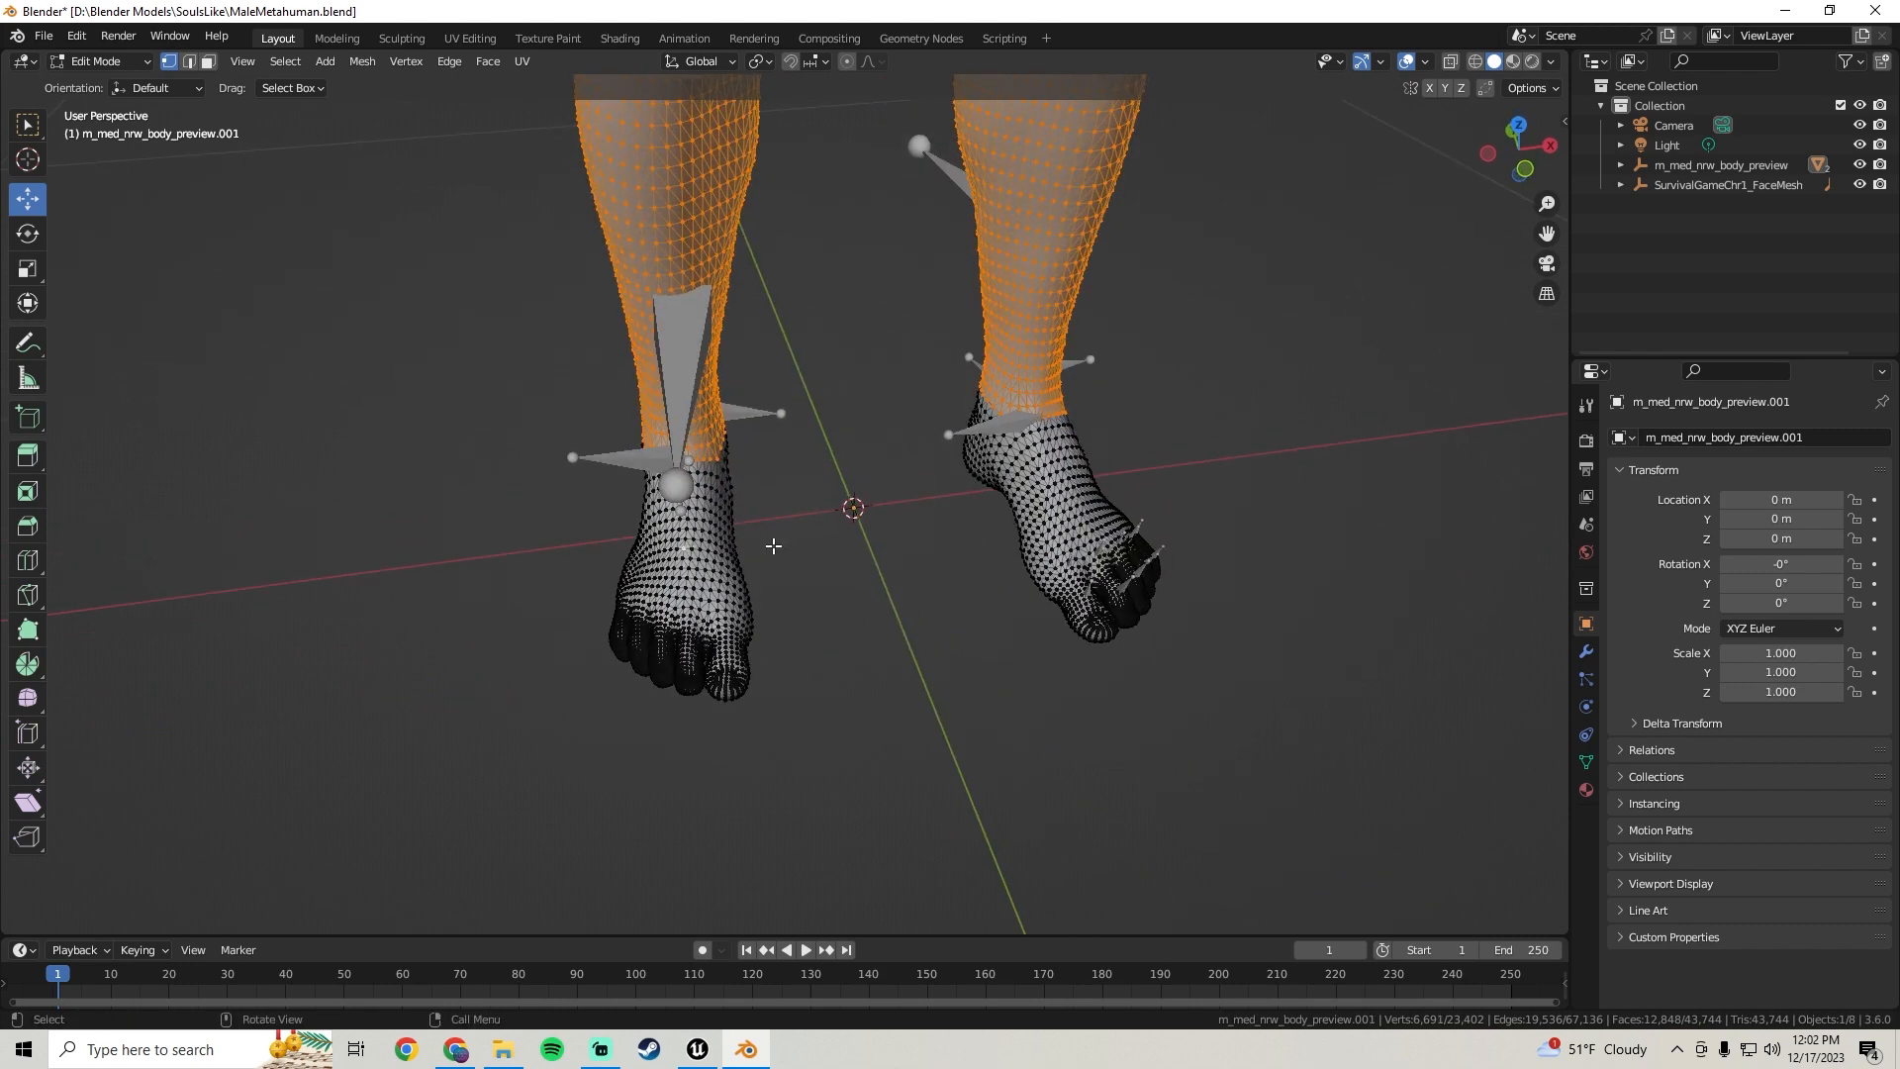
# Extend the linked selection to cover the left foot
pyautogui.press('l')
pyautogui.moveTo(773, 546); pyautogui.dragTo(799, 422, button='middle')
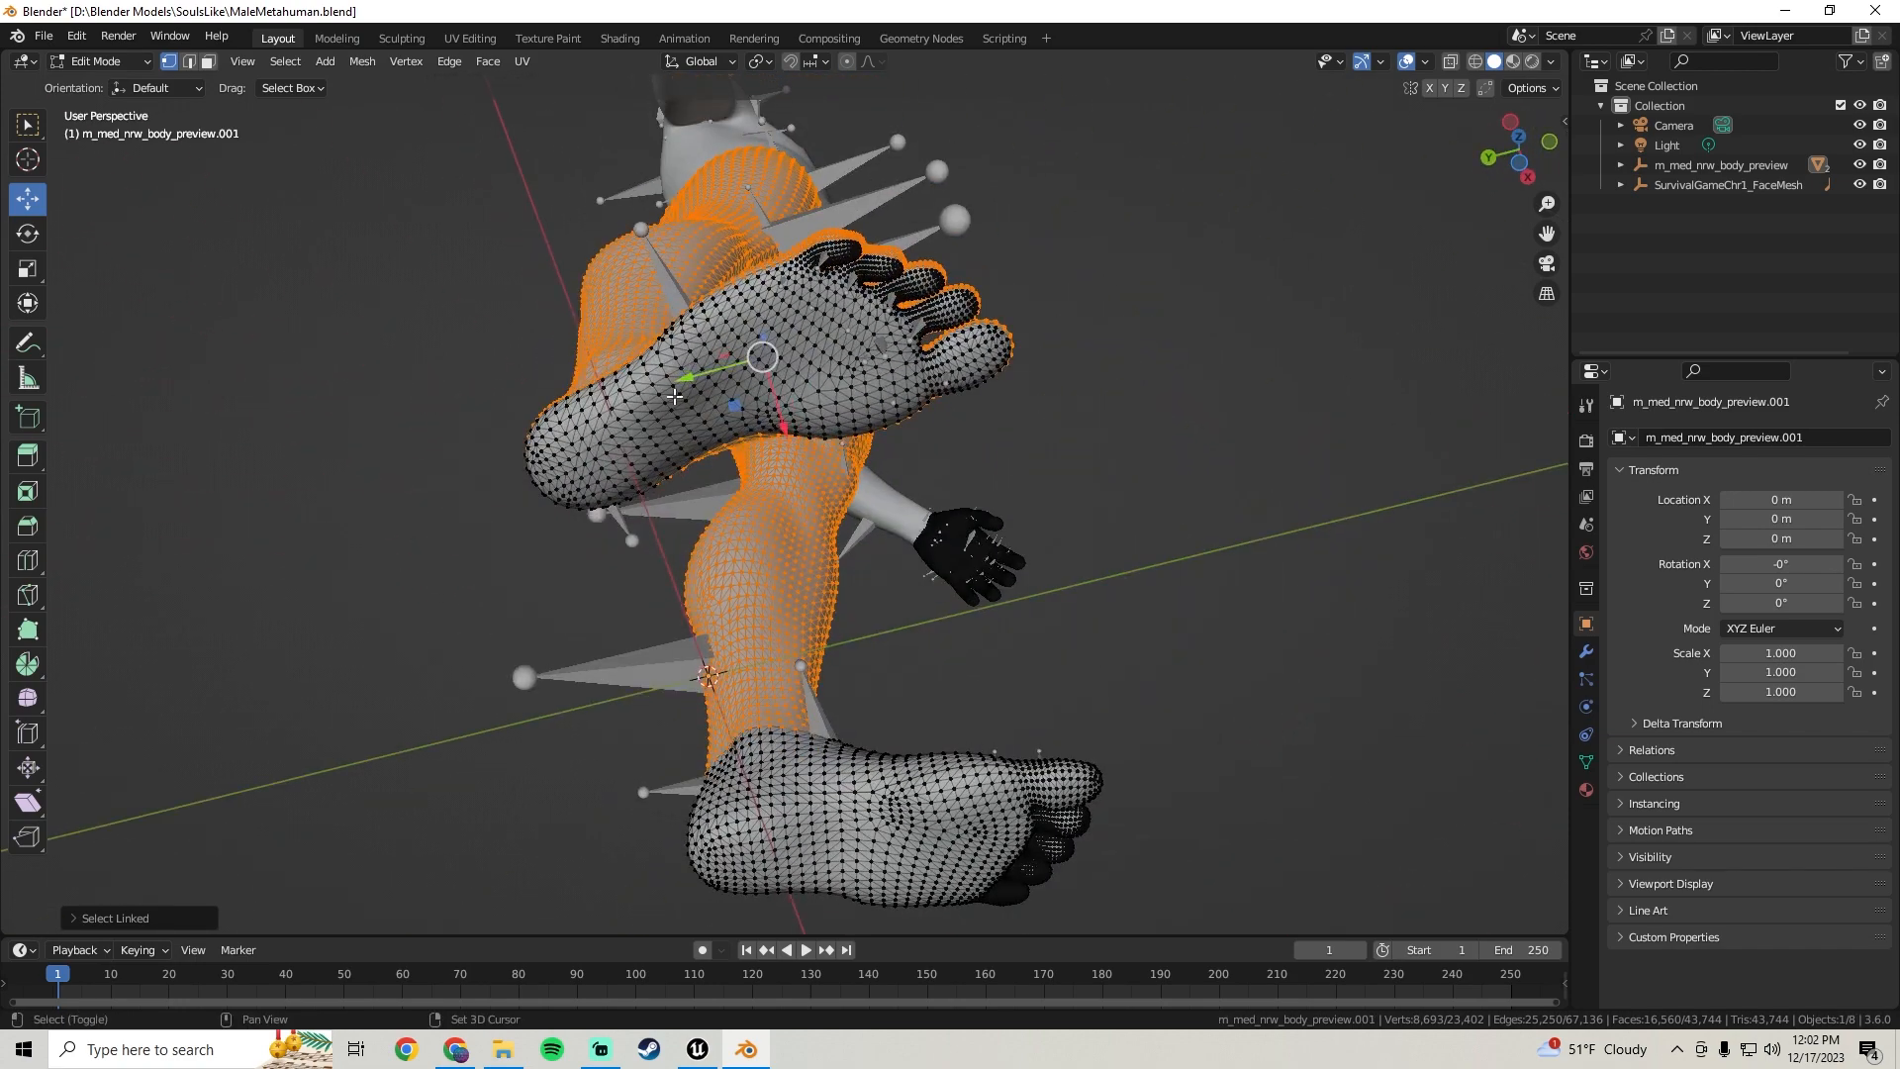
pyautogui.keyDown('shift'); pyautogui.click(675, 395); pyautogui.keyUp('shift')
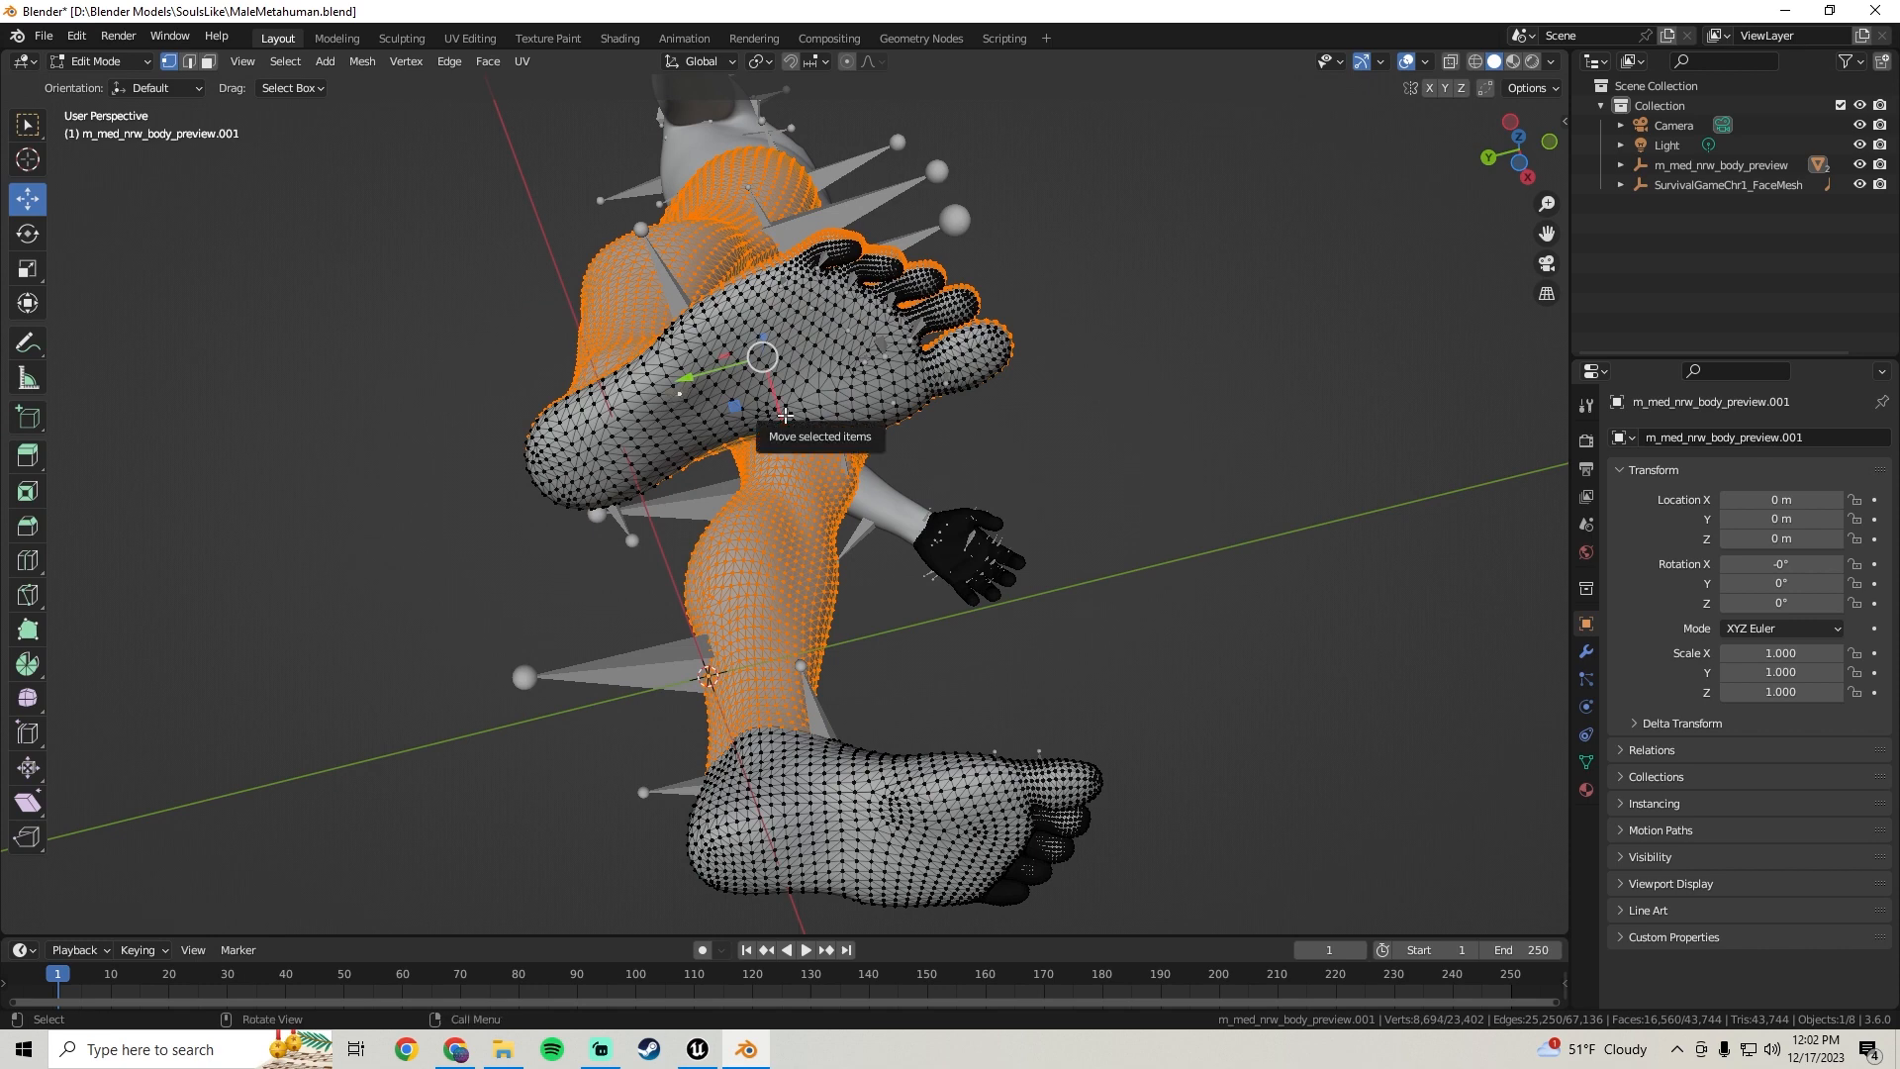
pyautogui.hotkey('ctrl', 'l')
pyautogui.moveTo(785, 414); pyautogui.dragTo(921, 562, button='middle')
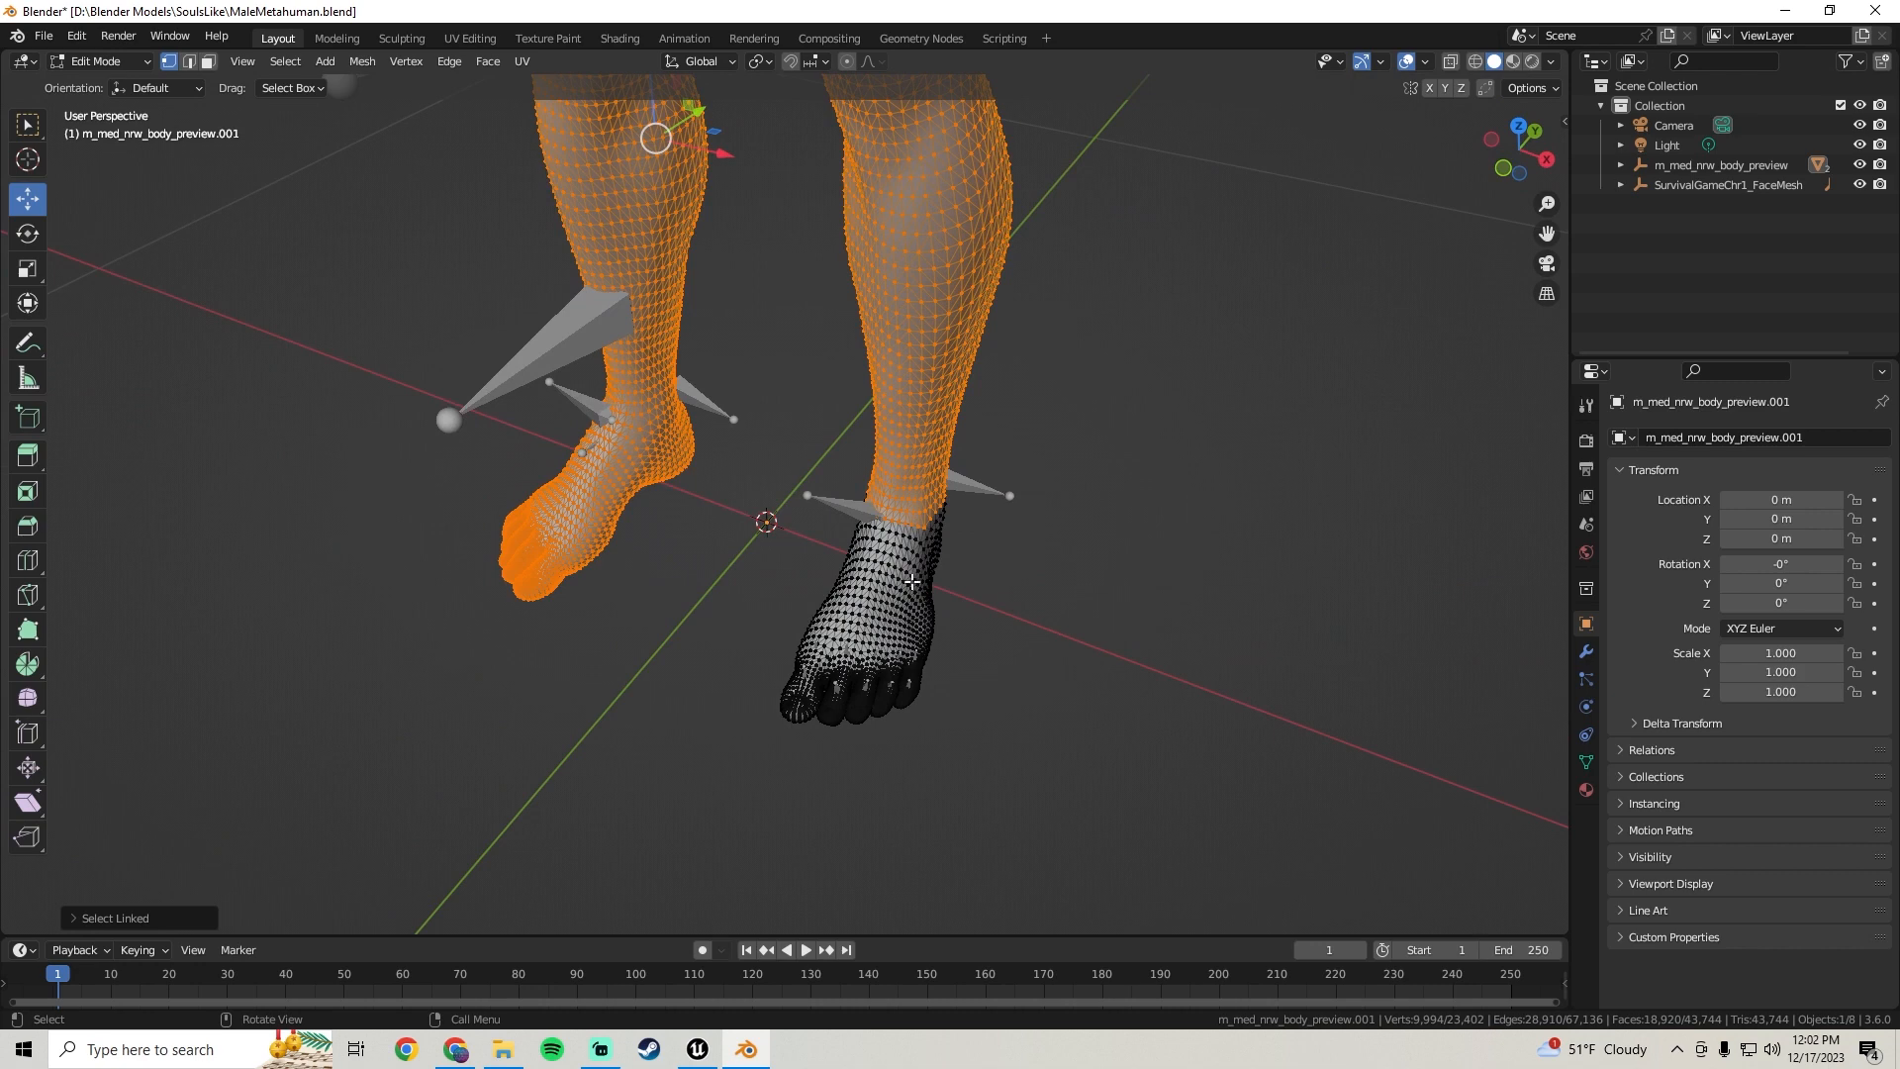
# Extend the linked selection to cover the right foot, including its sole and toes
pyautogui.keyDown('shift'); pyautogui.click(870, 585); pyautogui.keyUp('shift')
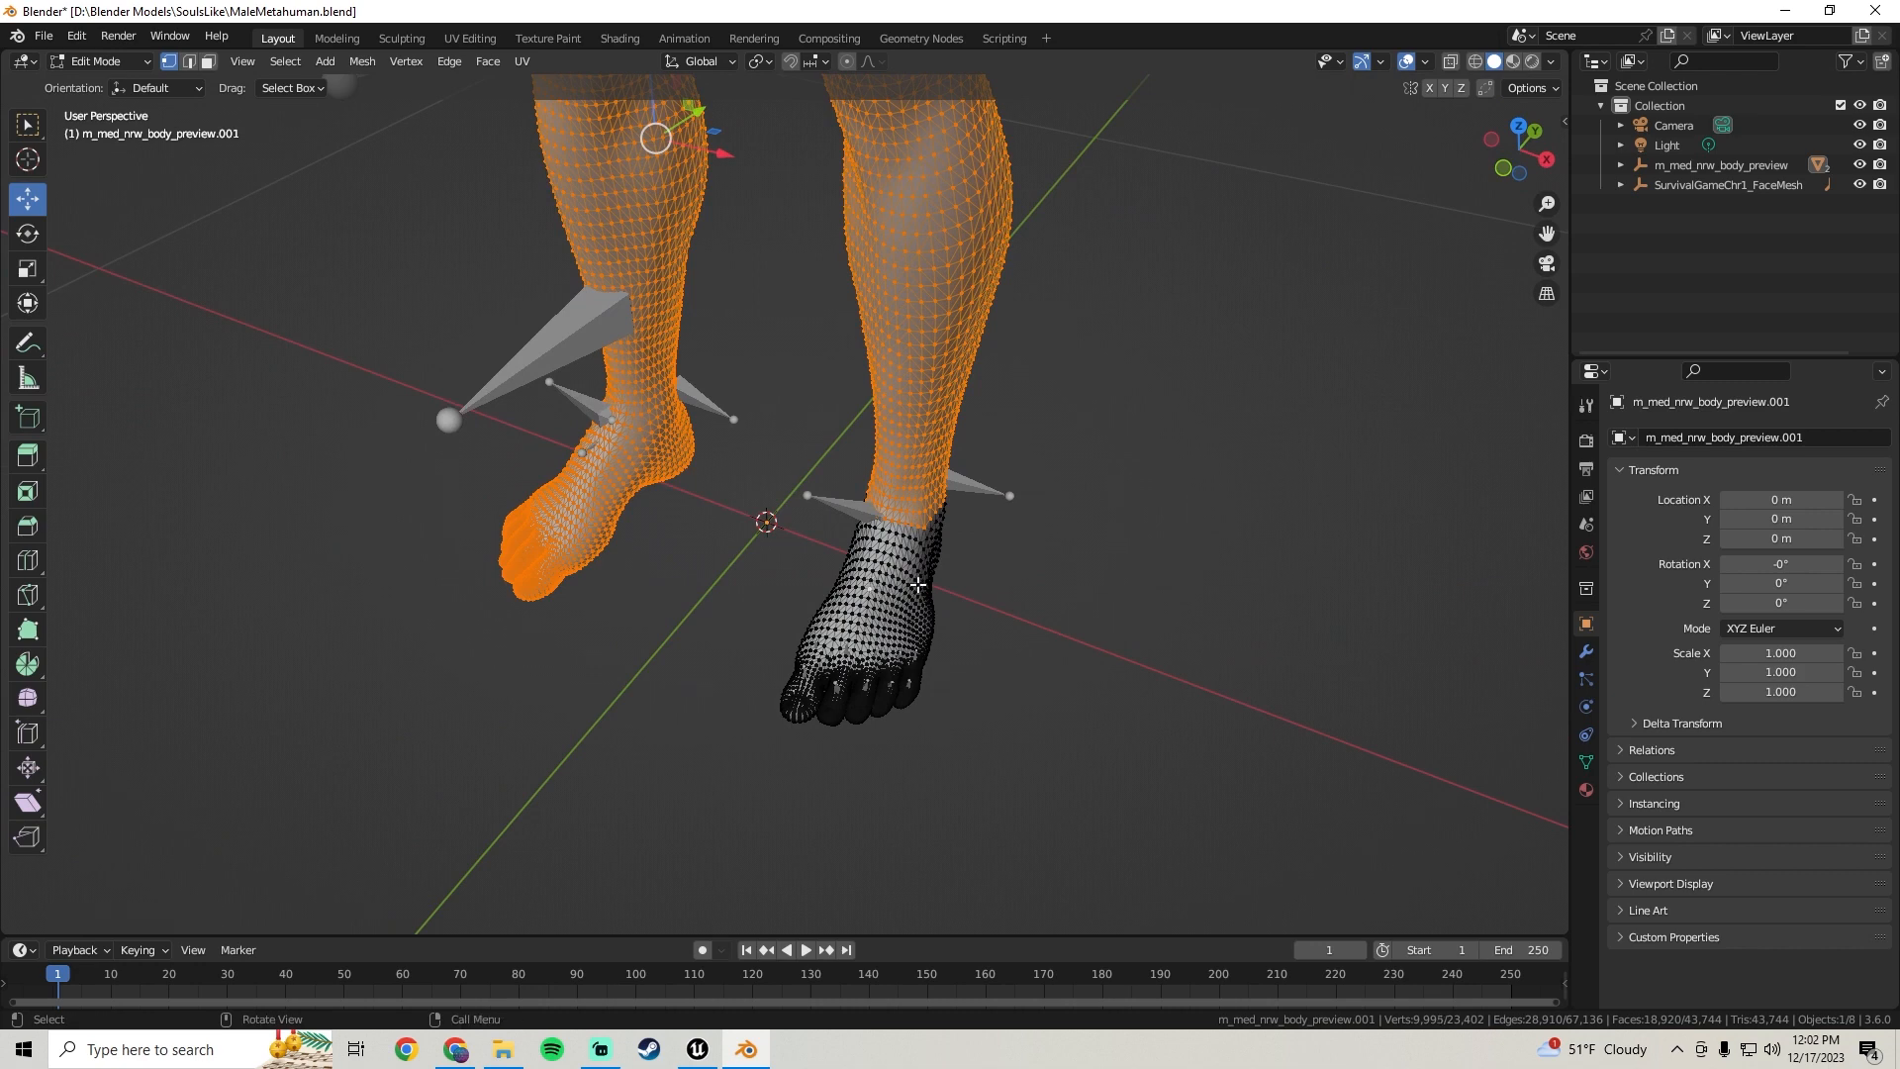
pyautogui.scroll(2, 917, 585)
pyautogui.hotkey('ctrl', 'l')
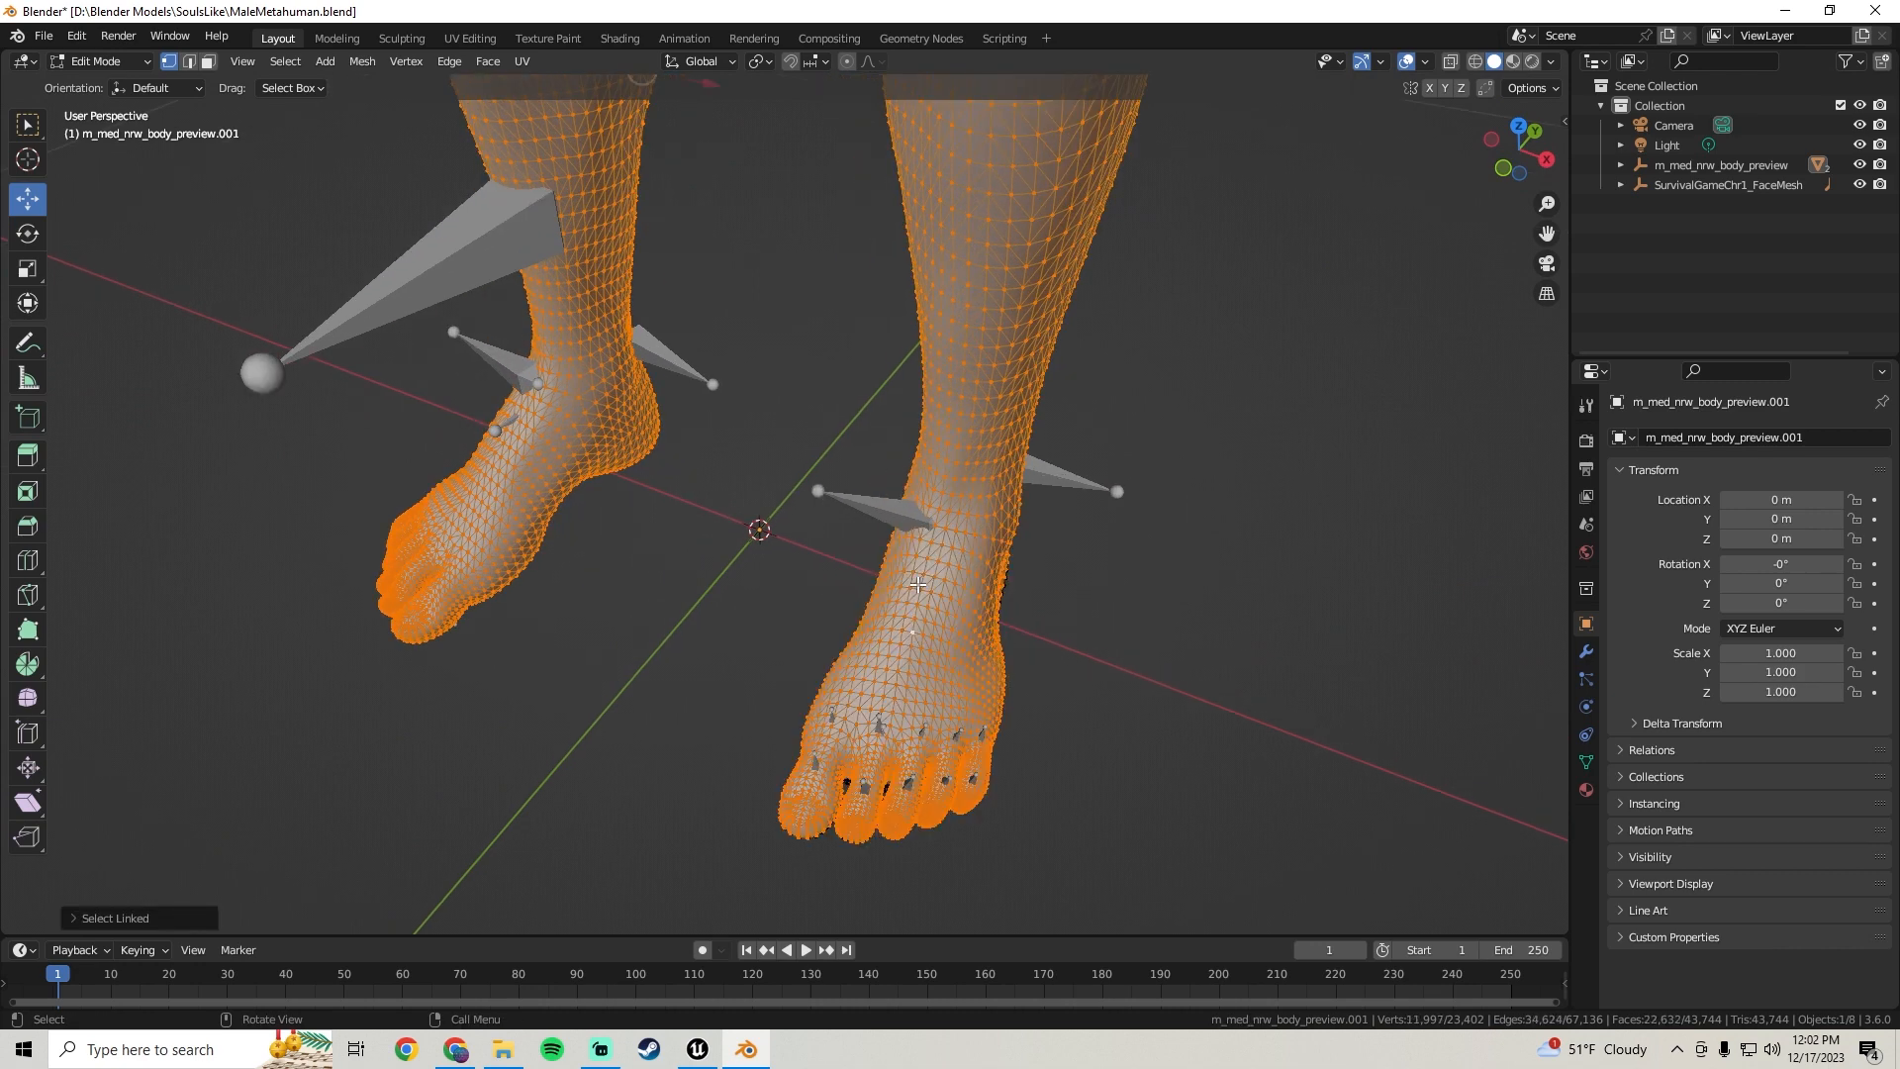
pyautogui.moveTo(903, 582); pyautogui.dragTo(935, 448, button='middle')
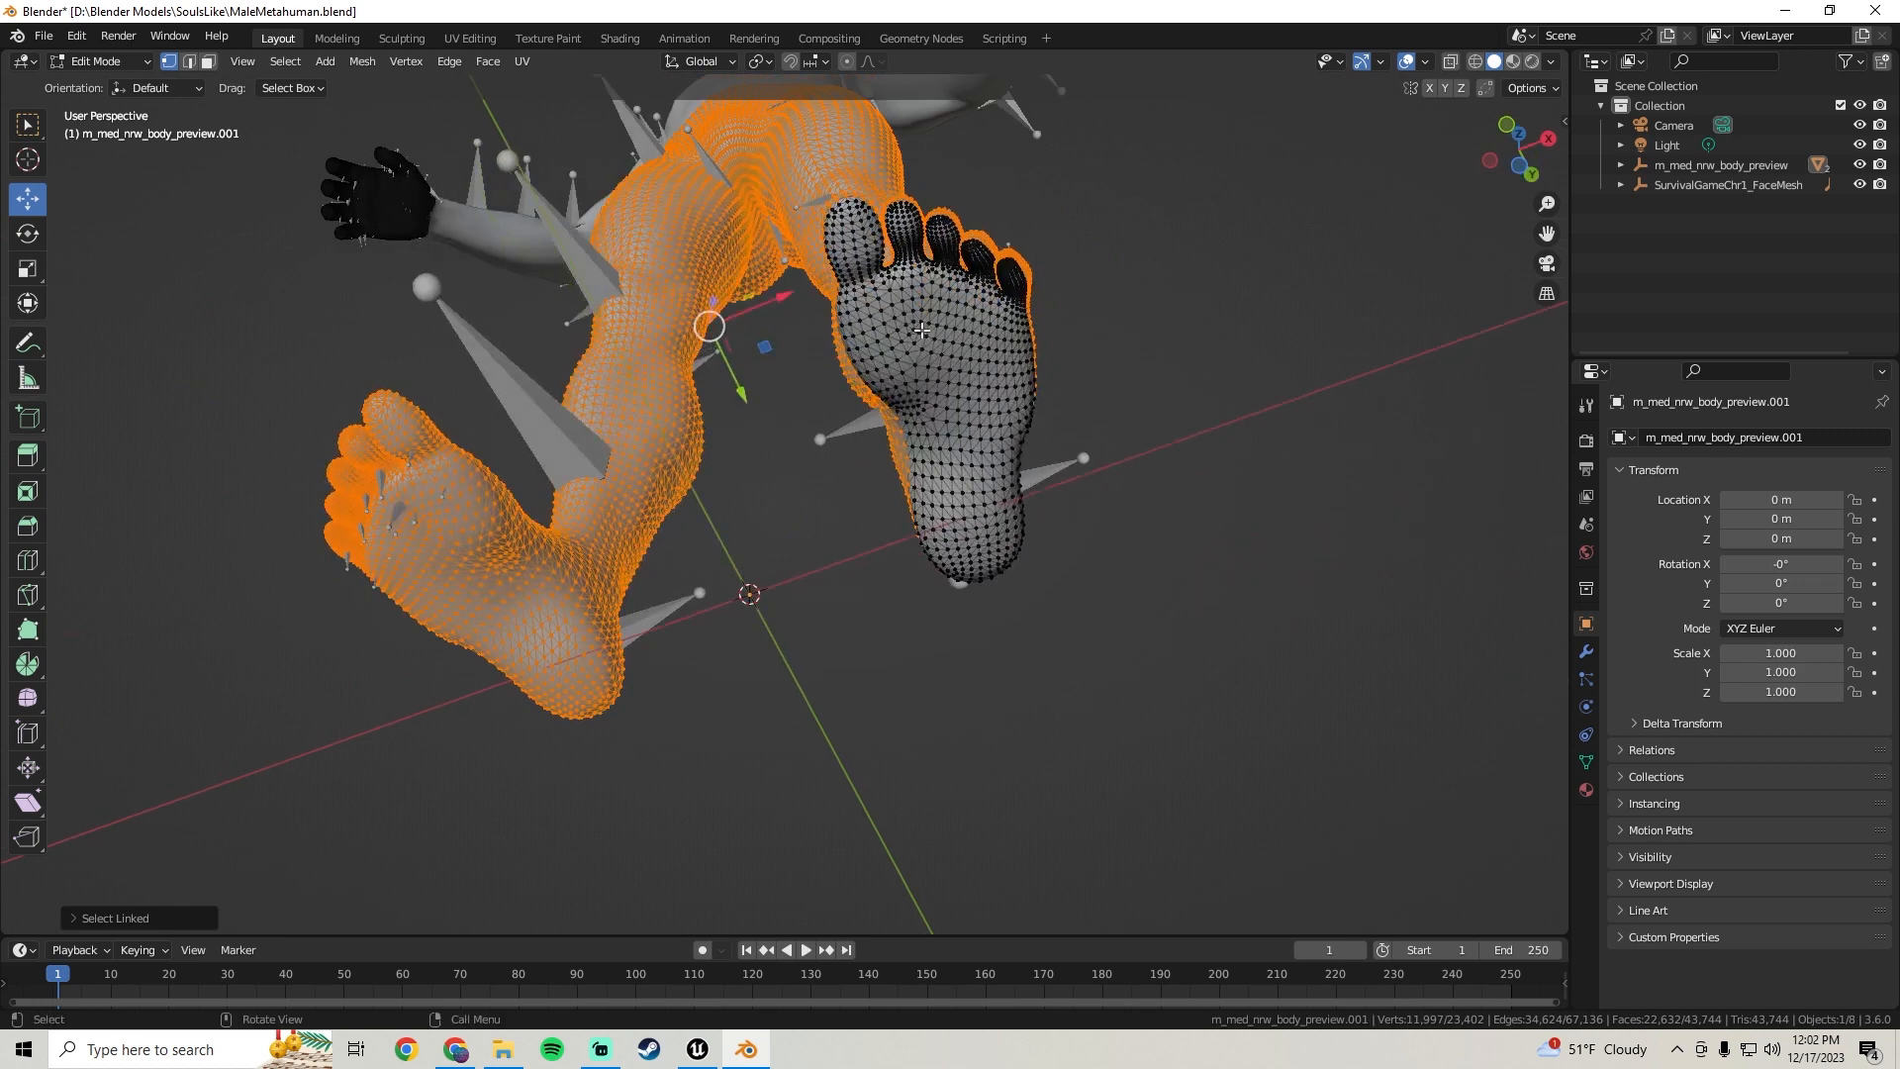
pyautogui.keyDown('shift'); pyautogui.click(959, 409); pyautogui.keyUp('shift')
pyautogui.hotkey('ctrl', 'l')
pyautogui.moveTo(960, 409); pyautogui.dragTo(789, 475, button='middle')
pyautogui.moveTo(851, 351); pyautogui.dragTo(1261, 372)
pyautogui.moveTo(642, 537); pyautogui.dragTo(888, 590, button='middle')
pyautogui.hotkey('ctrl', 'z')
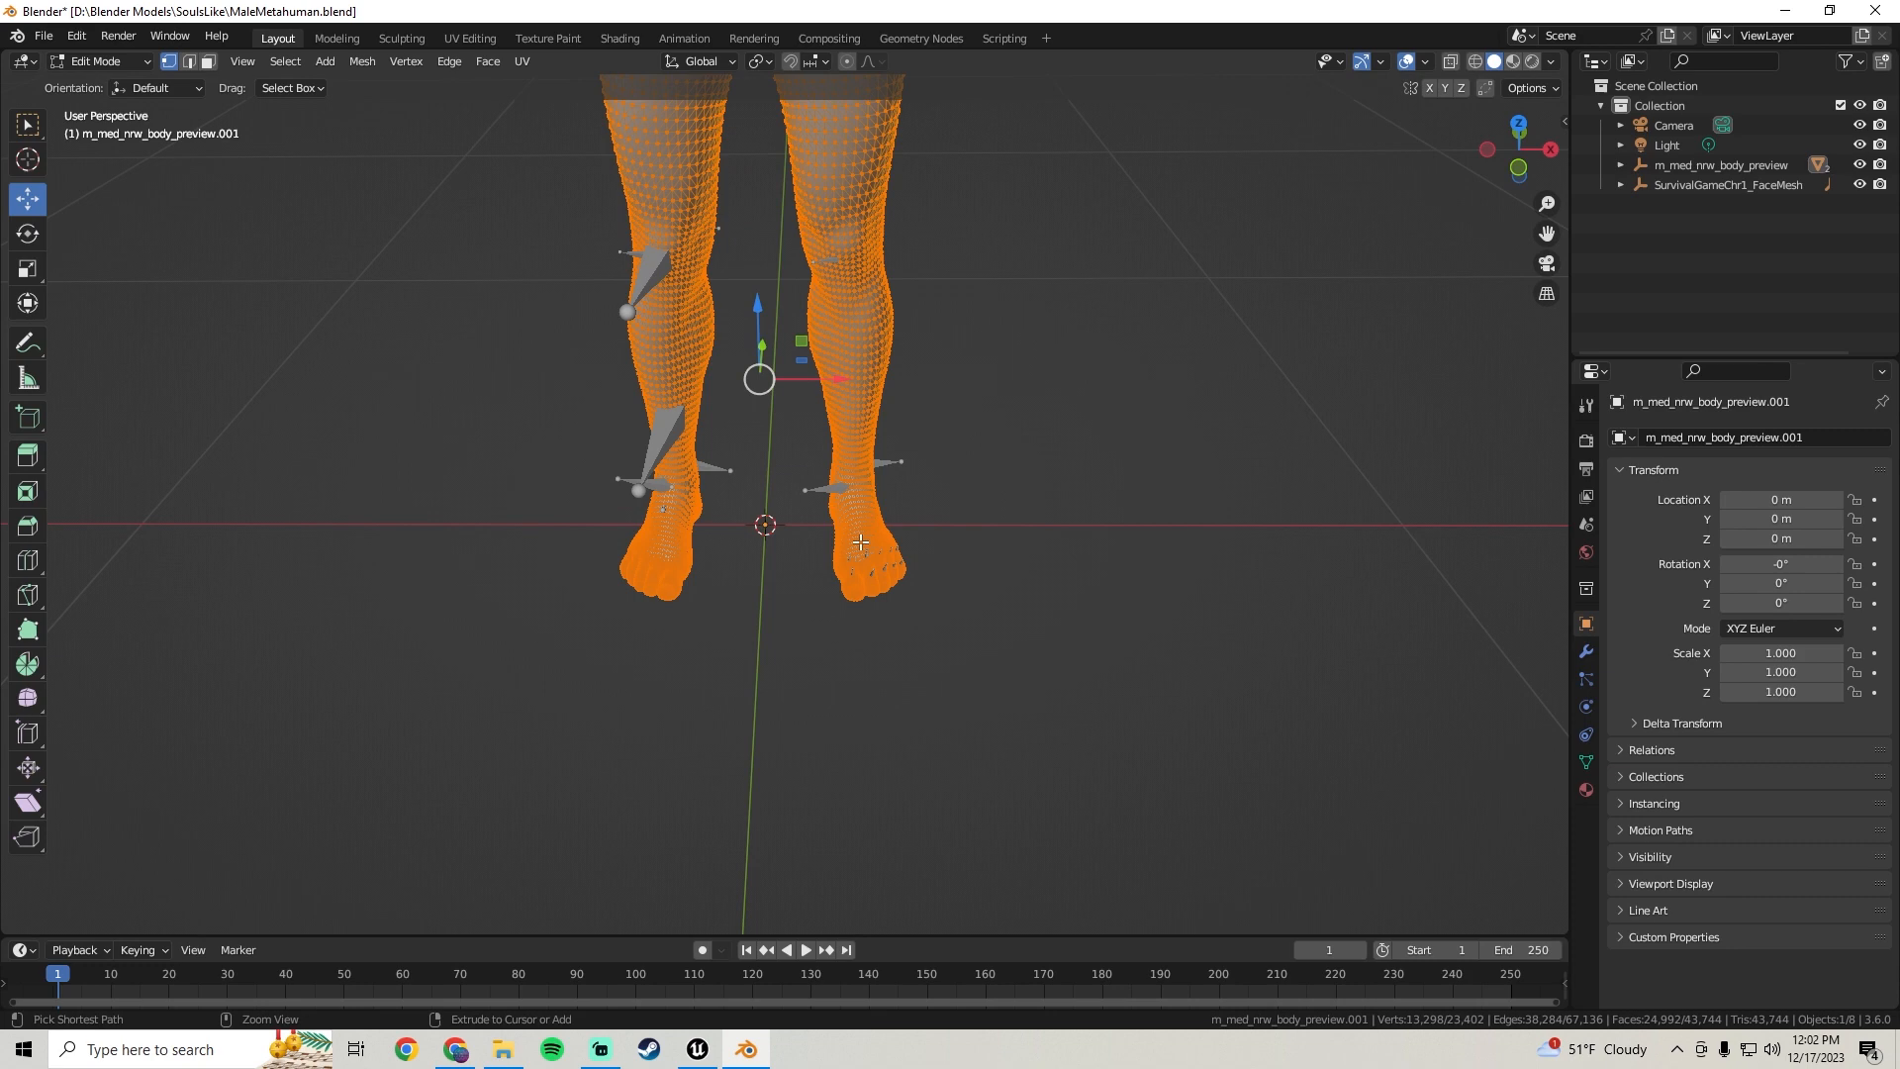
# Separate the selected legs and feet into a new mesh and return to Object Mode
pyautogui.scroll(-5, 865, 499)
pyautogui.moveTo(848, 470); pyautogui.dragTo(839, 428, button='middle')
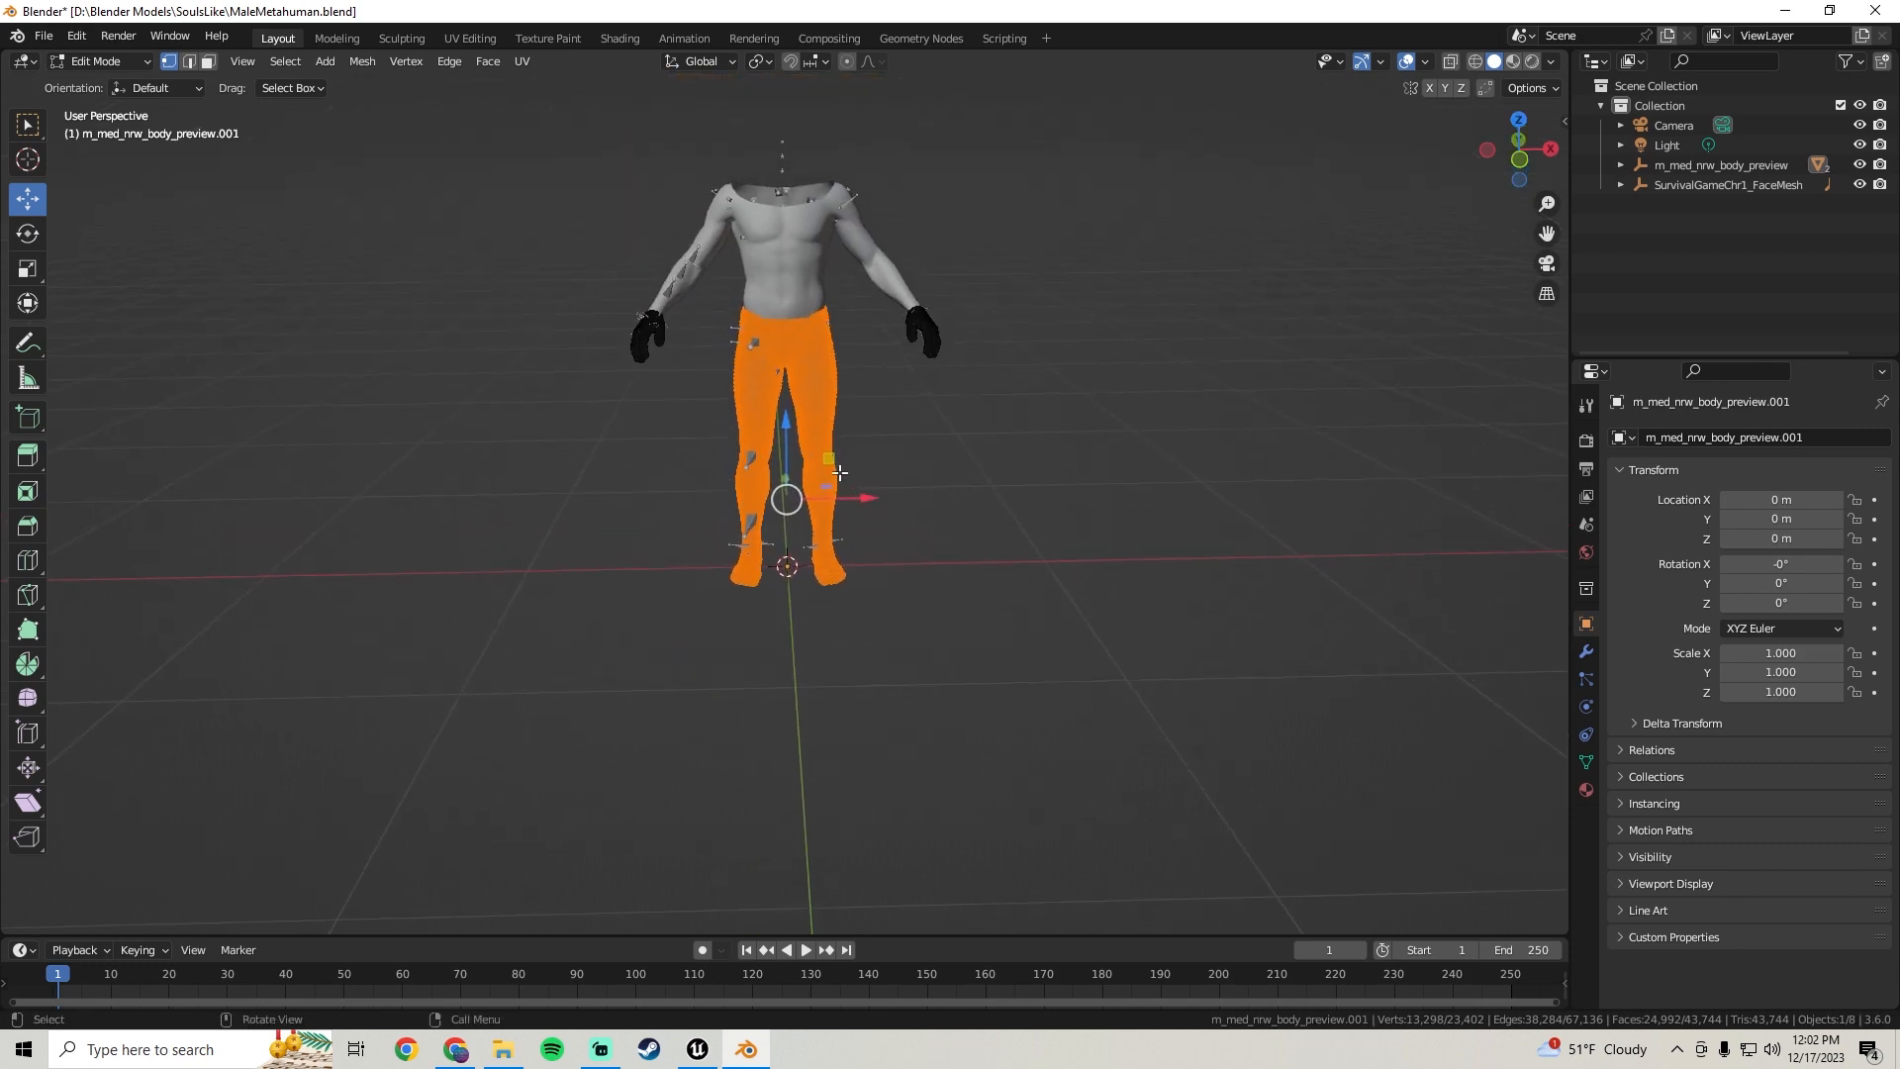
pyautogui.scroll(4, 836, 445)
pyautogui.press('p')
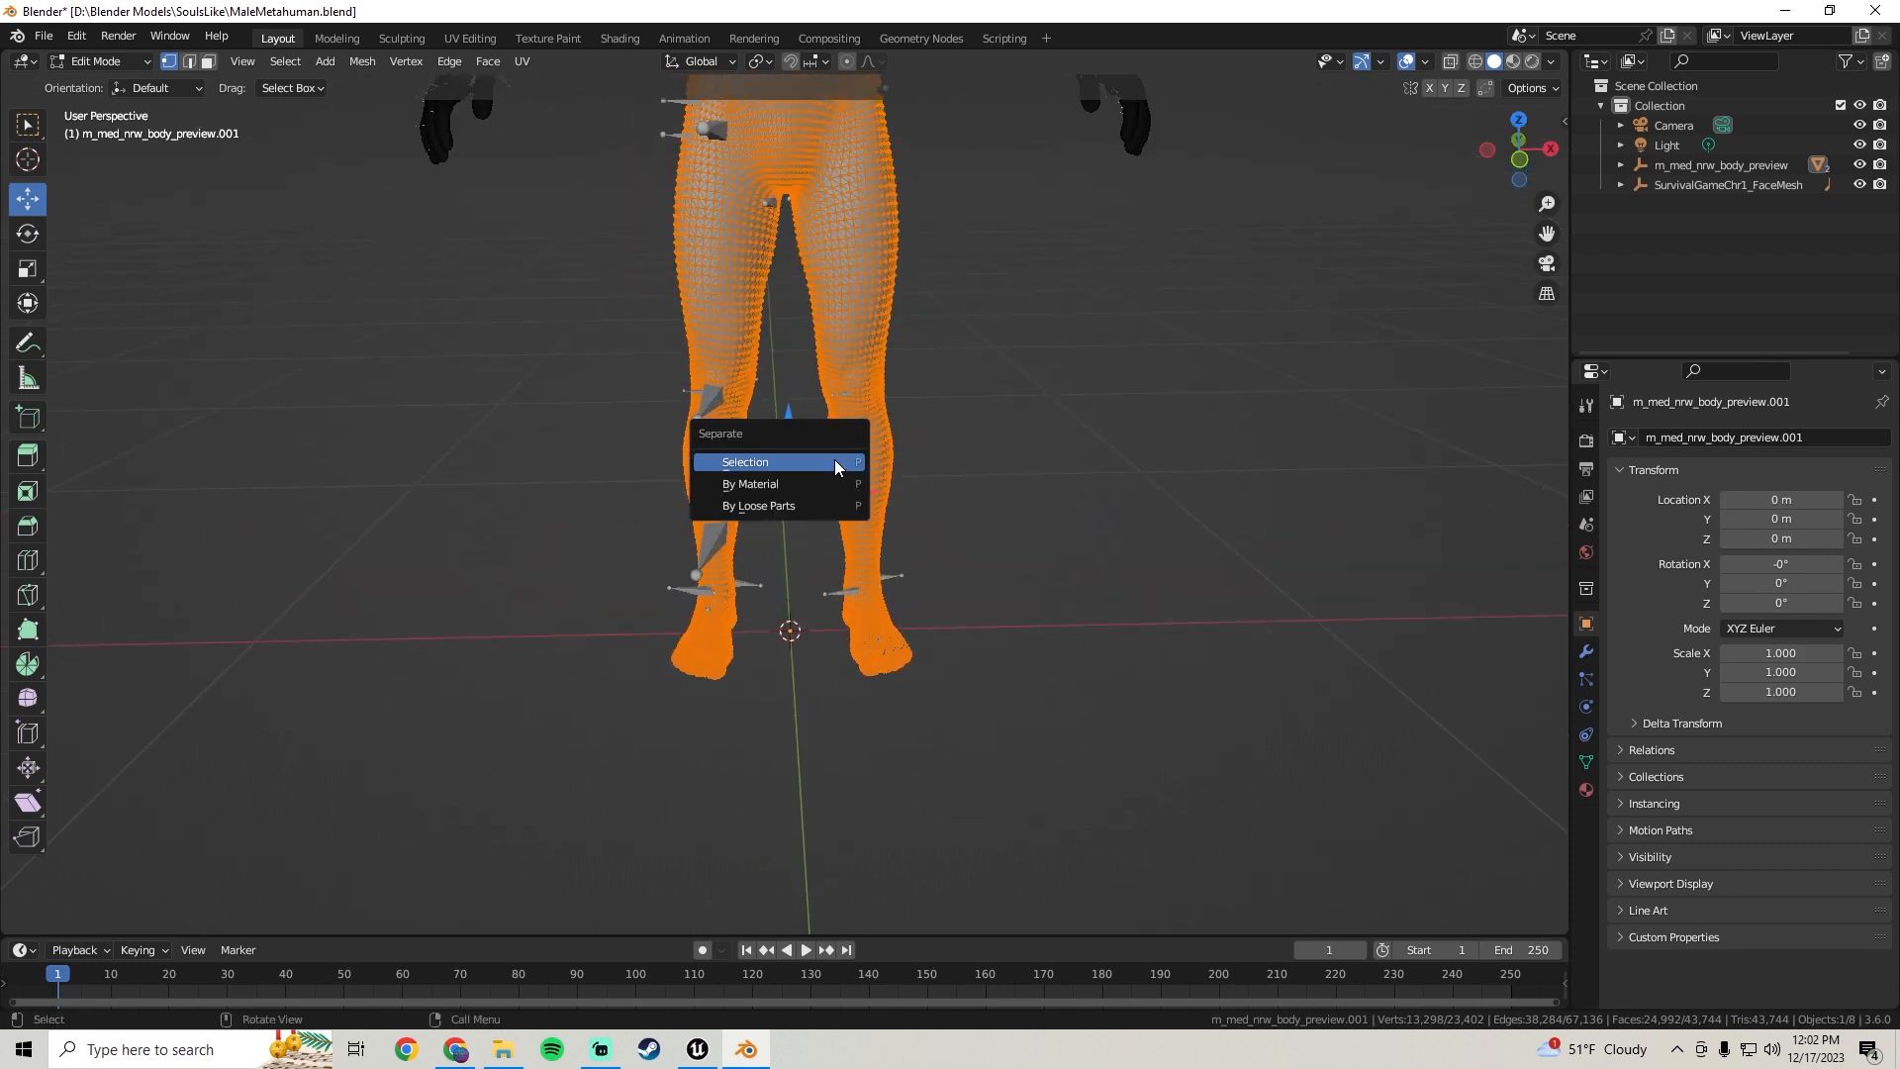
pyautogui.click(834, 459)
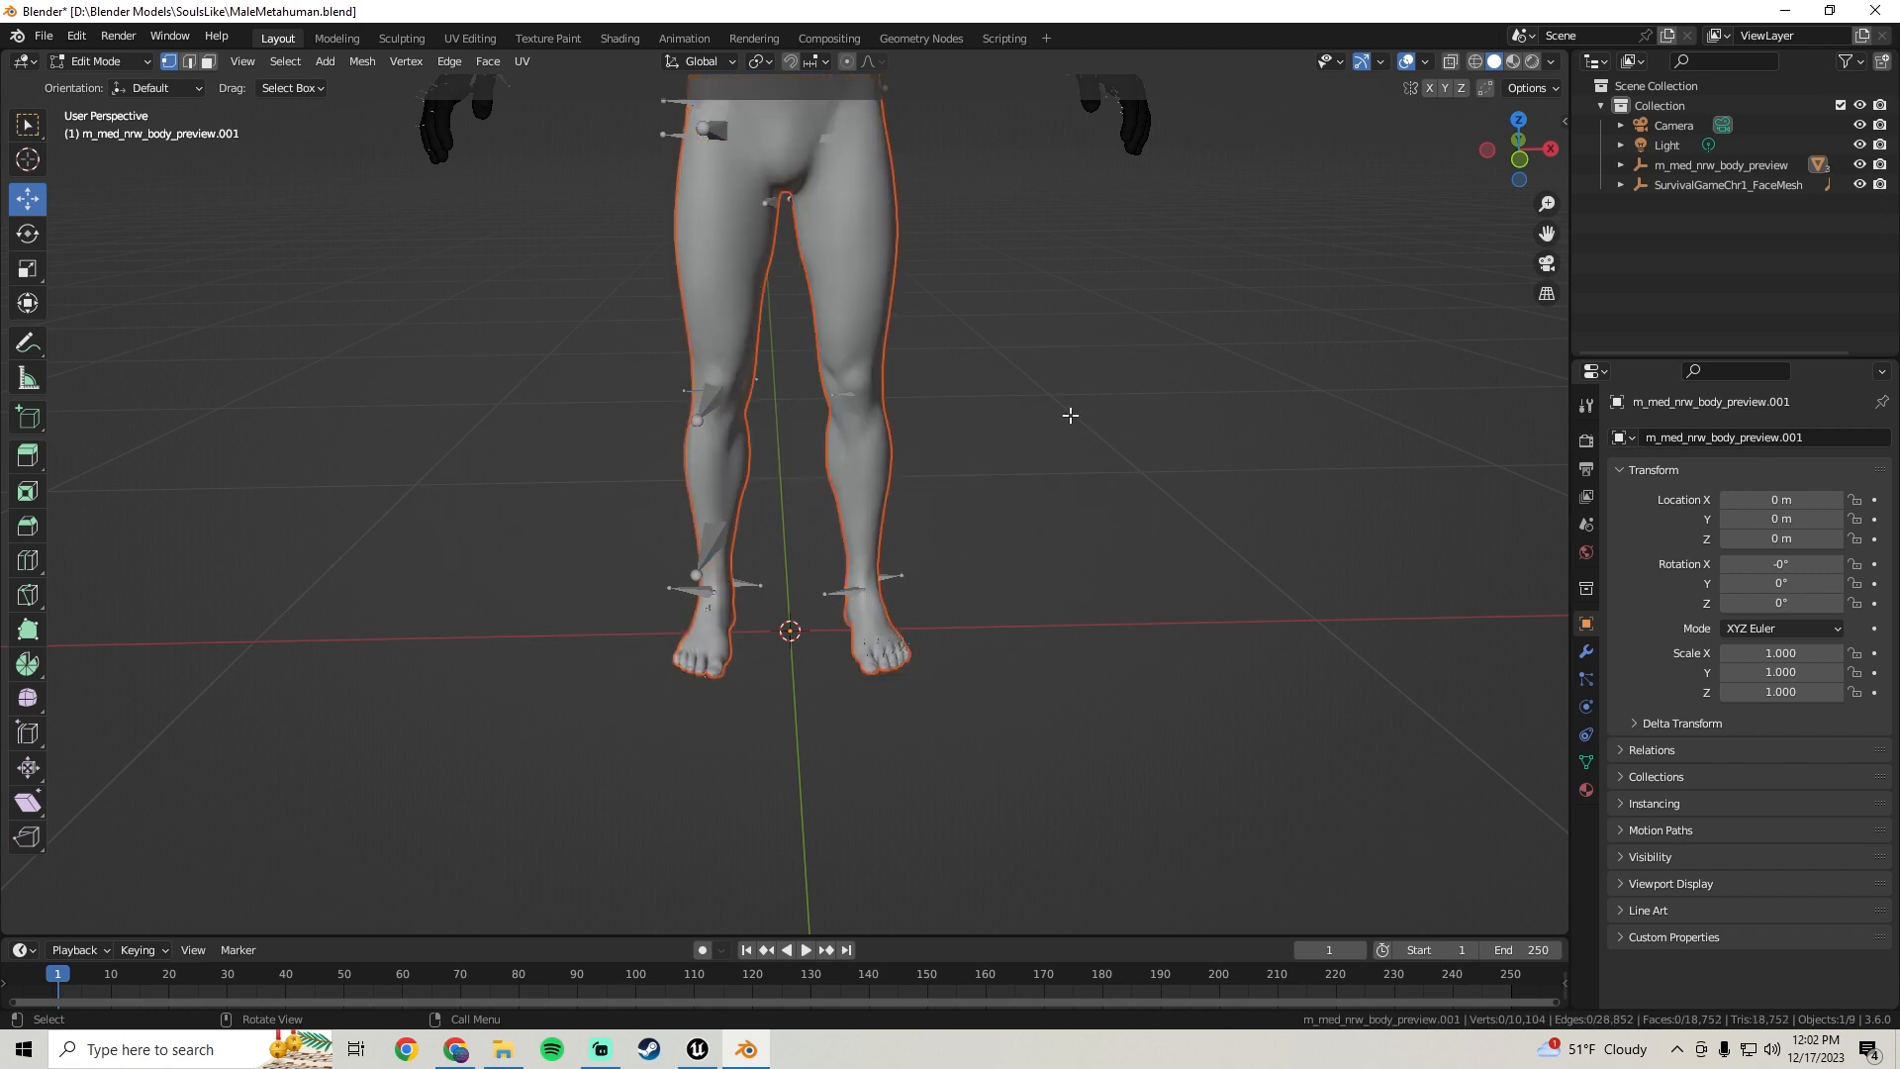
pyautogui.scroll(-3, 1069, 416)
pyautogui.moveTo(947, 420); pyautogui.dragTo(824, 403, button='middle')
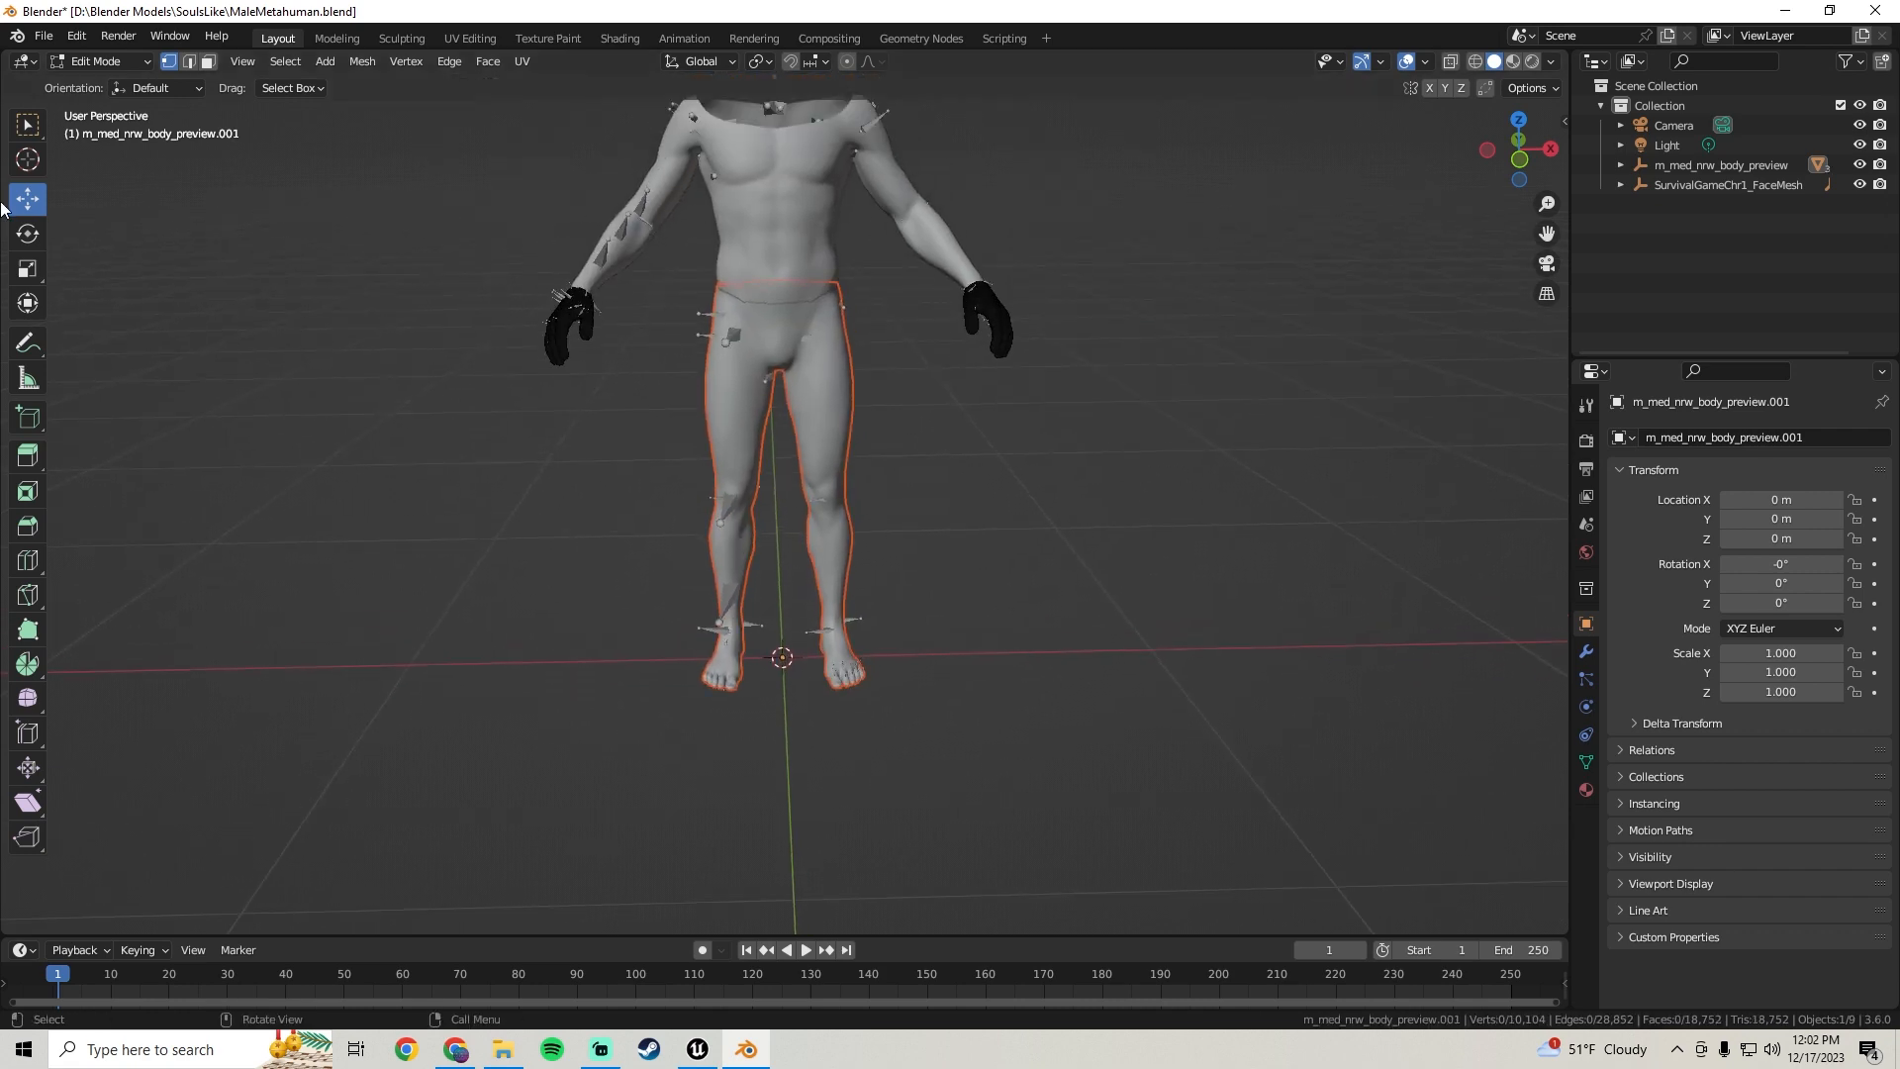
pyautogui.scroll(-2, 846, 578)
pyautogui.moveTo(846, 578); pyautogui.dragTo(984, 472, button='middle')
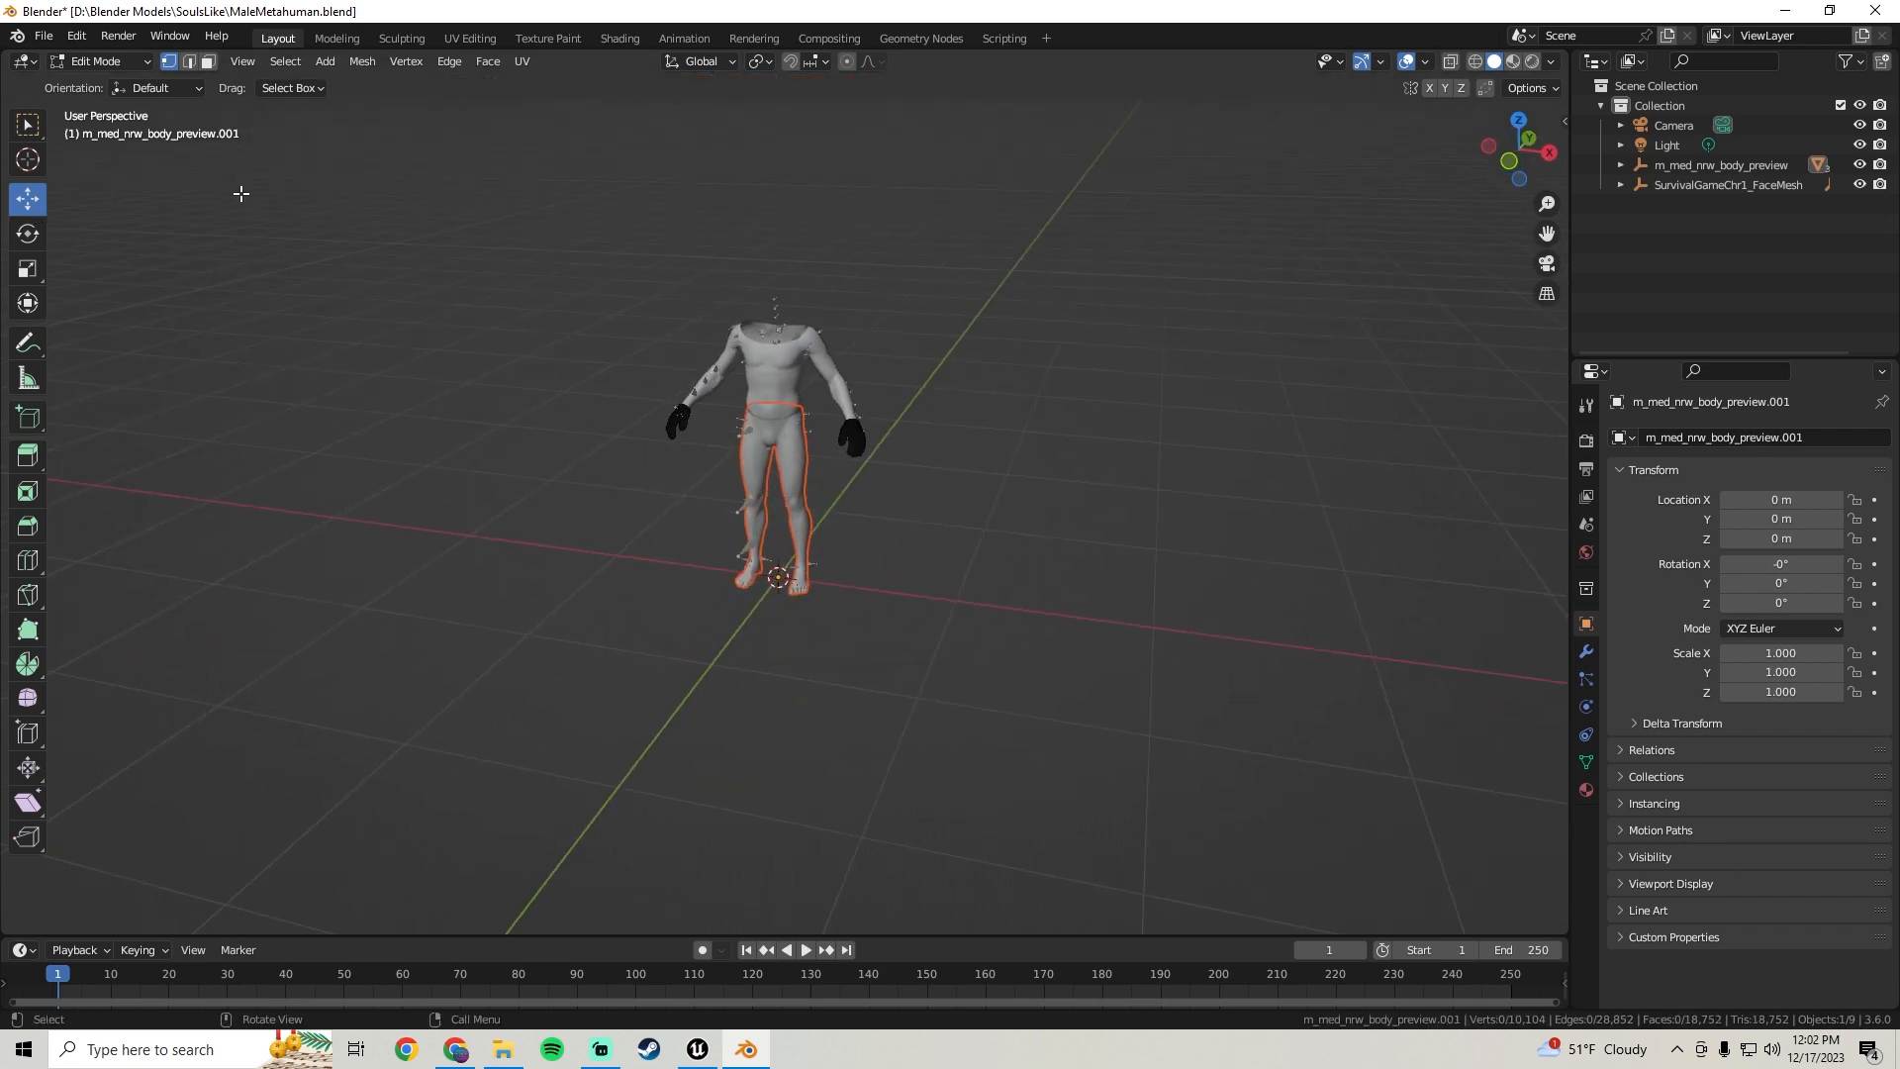
pyautogui.click(99, 61)
pyautogui.click(89, 77)
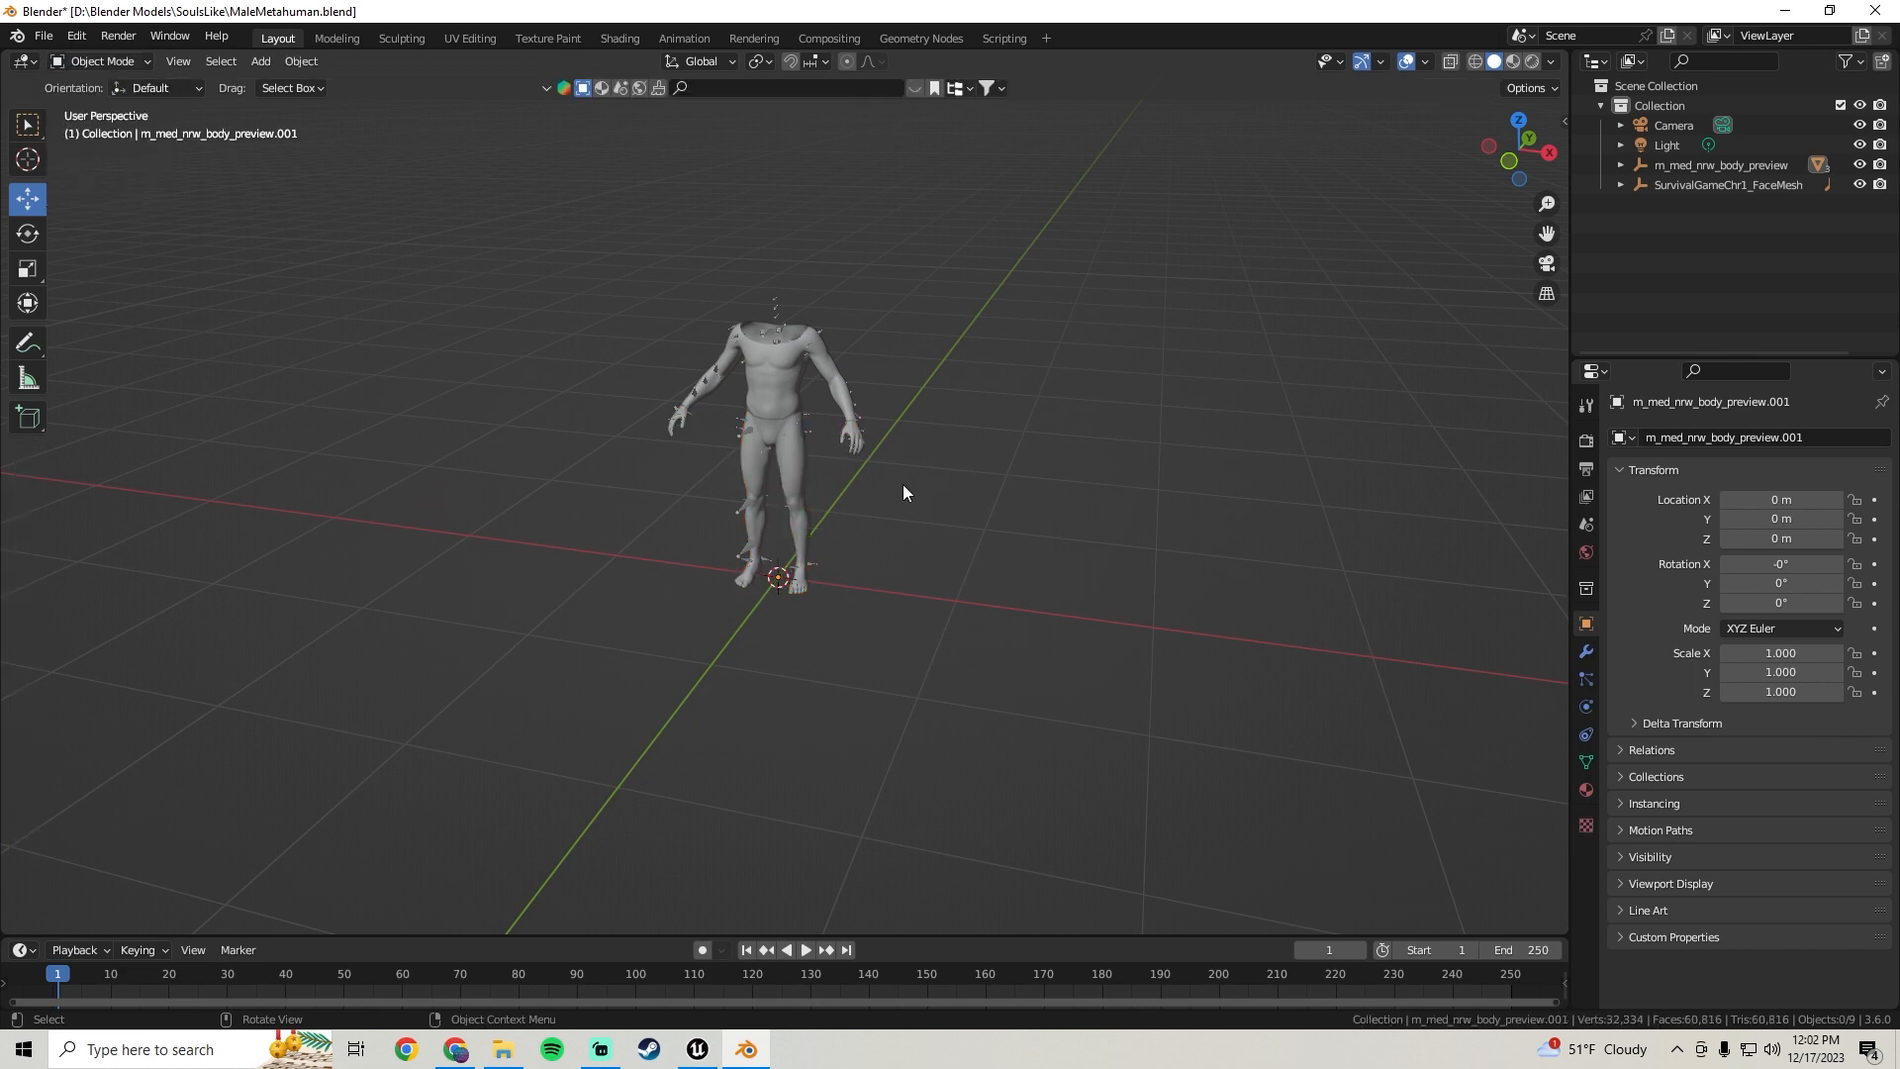
# Select the separated legs mesh and try moving it, then undo the move
pyautogui.click(793, 447)
pyautogui.scroll(3, 805, 424)
pyautogui.moveTo(805, 424); pyautogui.dragTo(823, 370, button='middle')
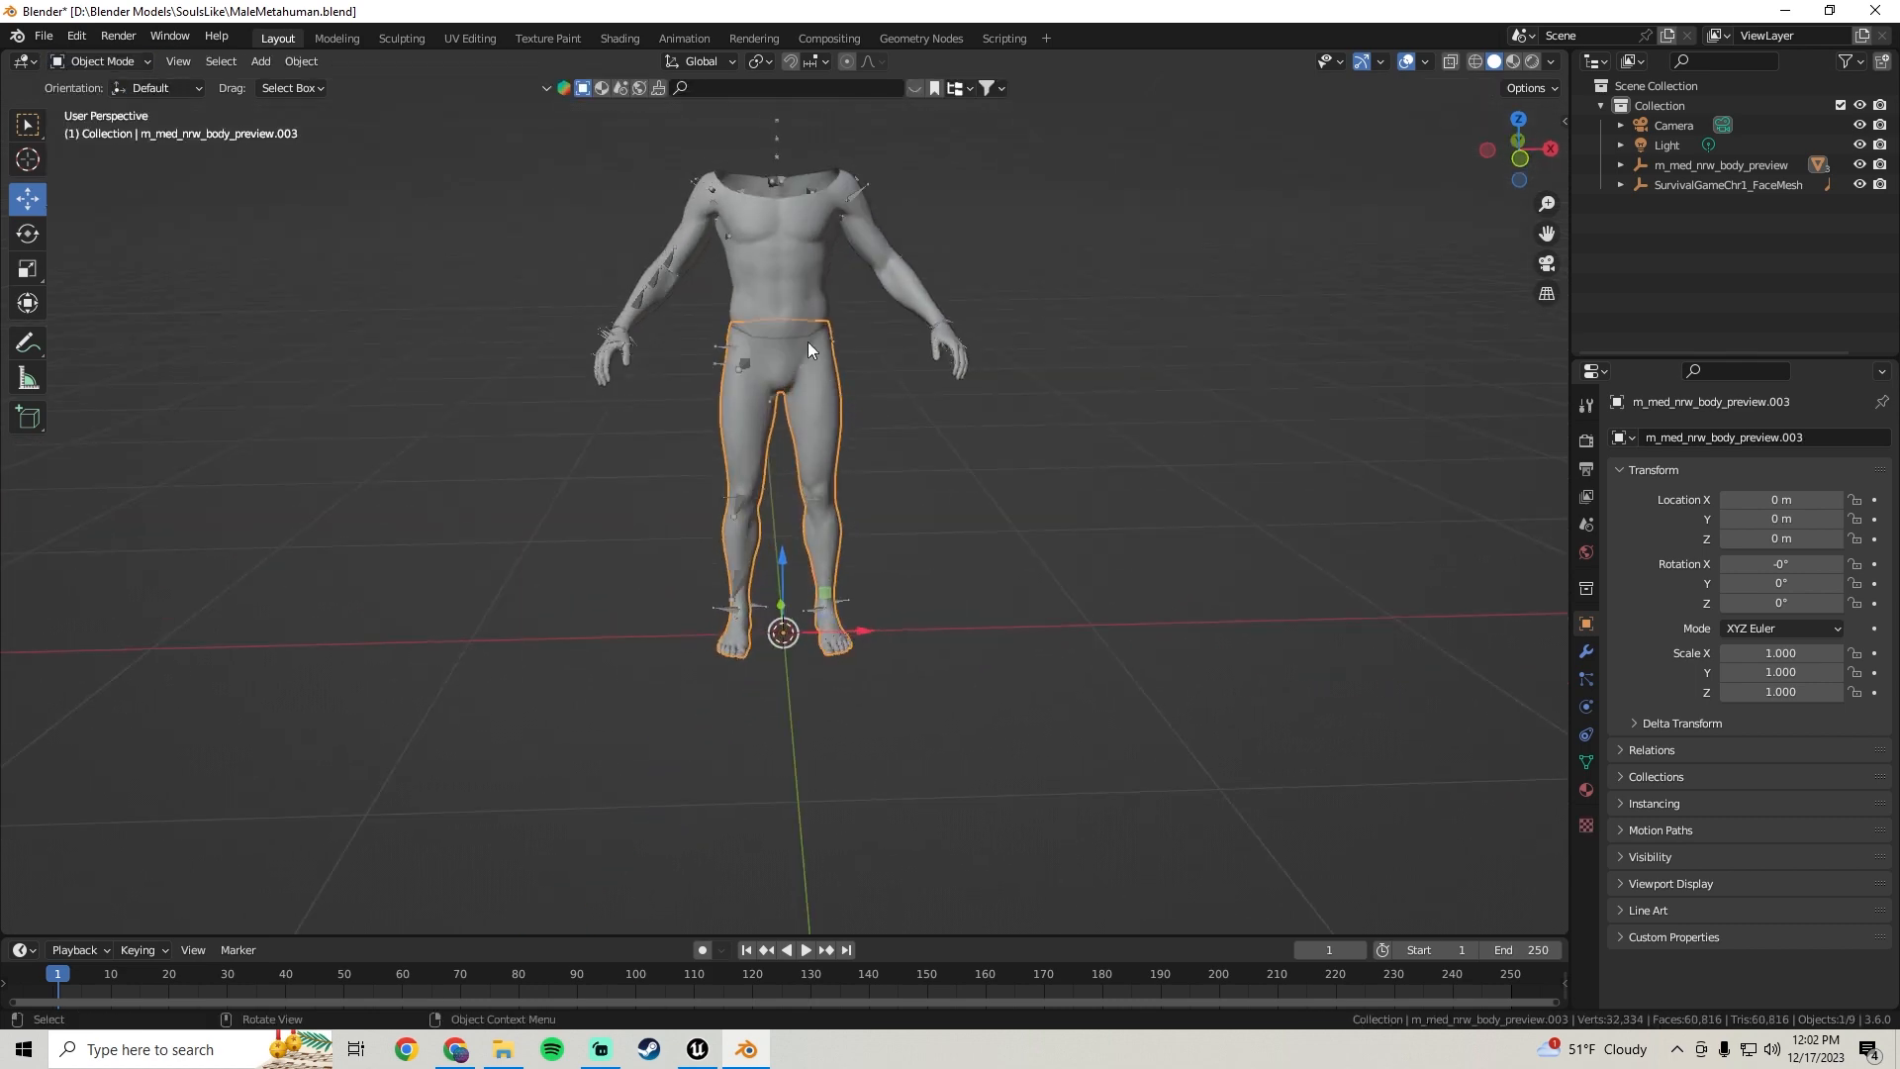
pyautogui.moveTo(786, 247); pyautogui.dragTo(829, 608, button='middle')
pyautogui.moveTo(829, 607); pyautogui.dragTo(1135, 555)
pyautogui.hotkey('ctrl', 'z')
pyautogui.moveTo(703, 465); pyautogui.dragTo(779, 302, button='middle')
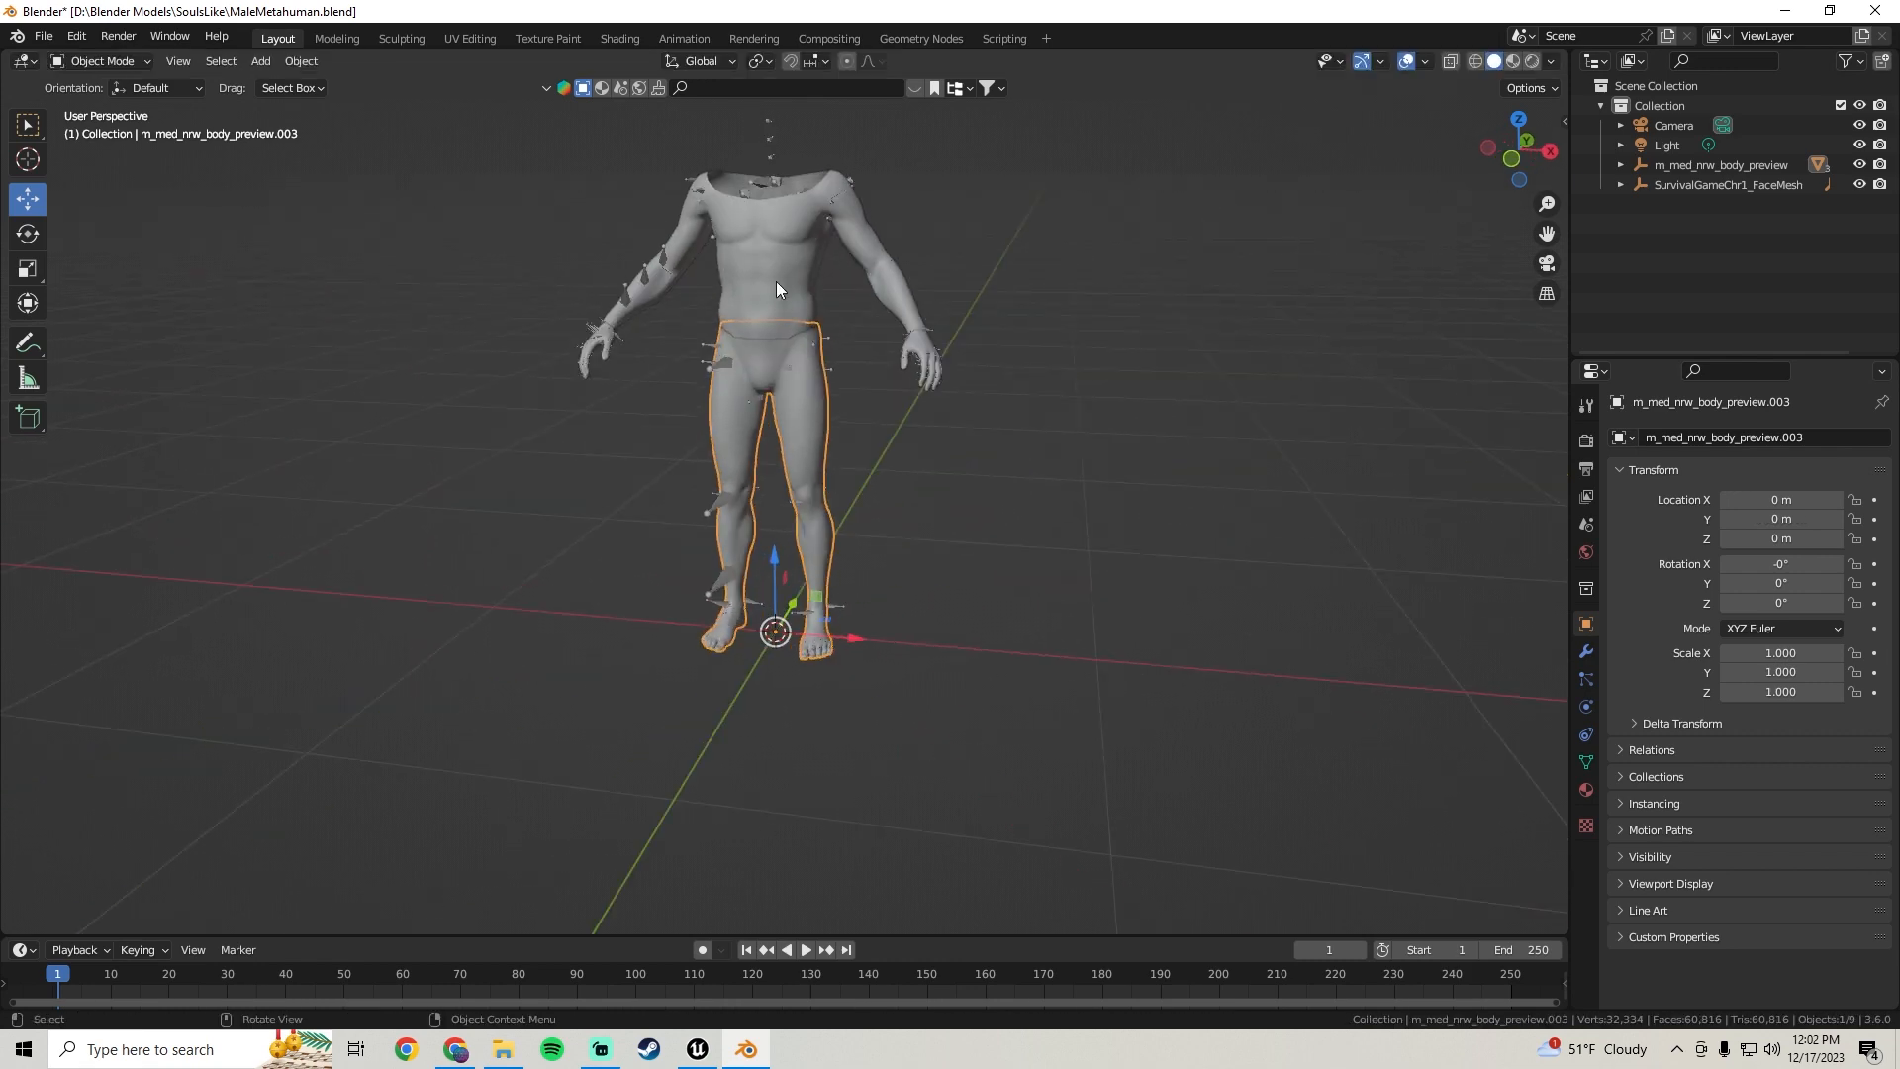
pyautogui.moveTo(768, 234); pyautogui.dragTo(738, 631, button='middle')
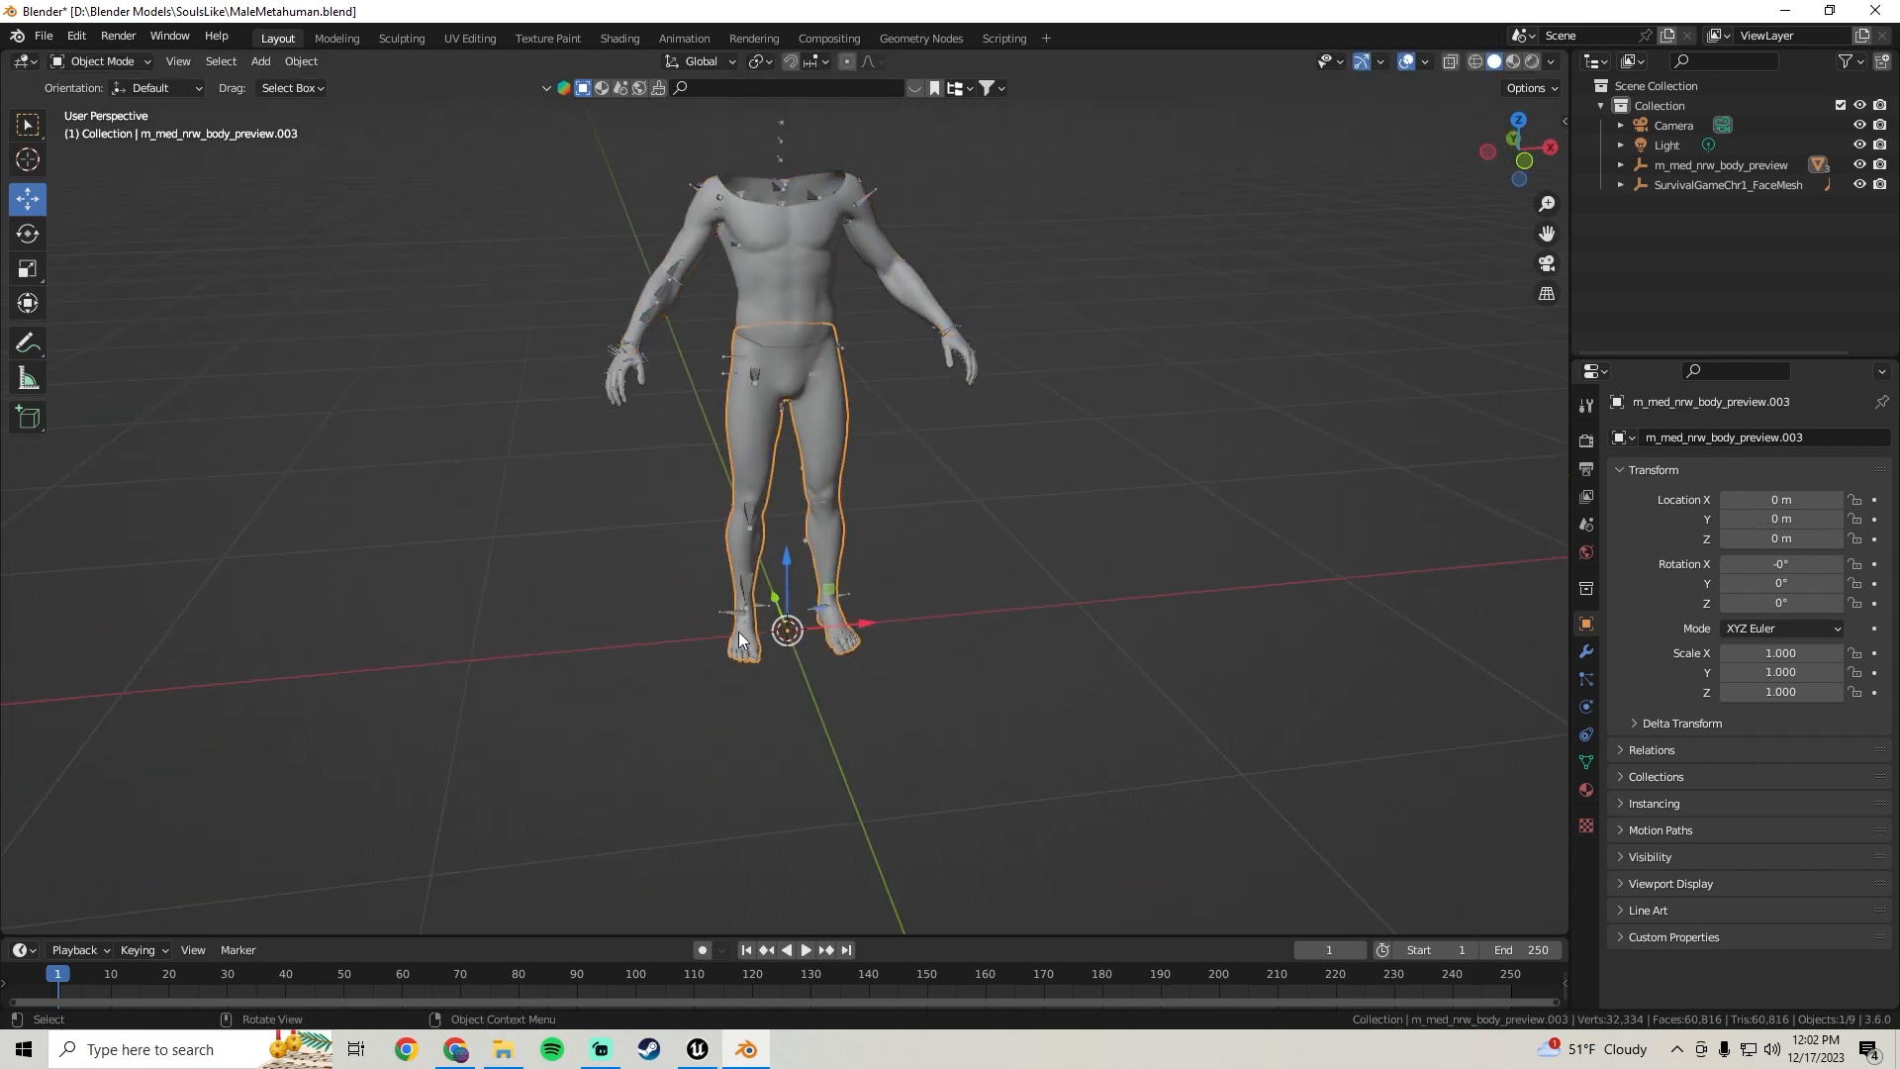
# Select the remaining hands mesh
pyautogui.click(618, 363)
pyautogui.moveTo(964, 400); pyautogui.dragTo(934, 430, button='middle')
pyautogui.scroll(2, 888, 358)
pyautogui.moveTo(1013, 490); pyautogui.dragTo(936, 465, button='middle')
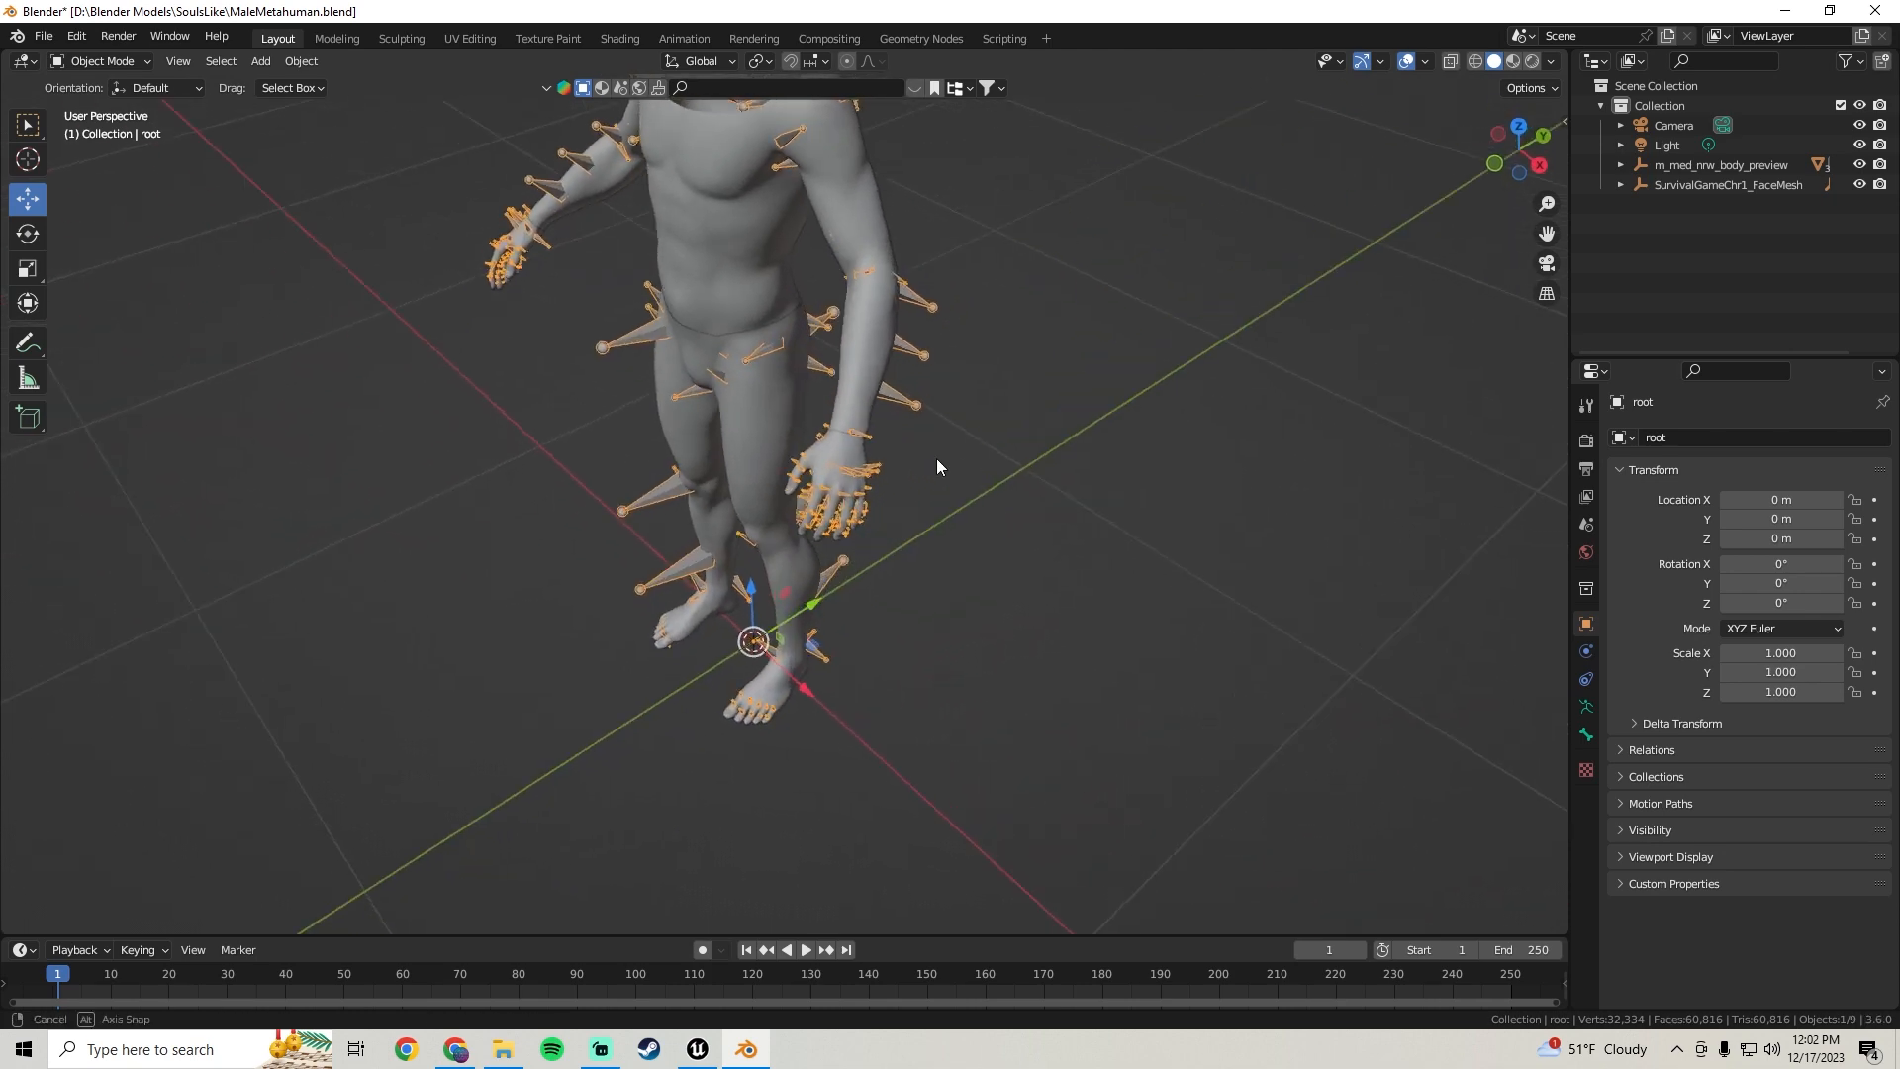
pyautogui.click(829, 446)
pyautogui.moveTo(636, 475); pyautogui.dragTo(1010, 392, button='middle')
pyautogui.scroll(-3, 781, 435)
pyautogui.moveTo(893, 412); pyautogui.dragTo(768, 414, button='middle')
pyautogui.scroll(7, 635, 378)
pyautogui.moveTo(626, 373); pyautogui.dragTo(604, 473, button='middle')
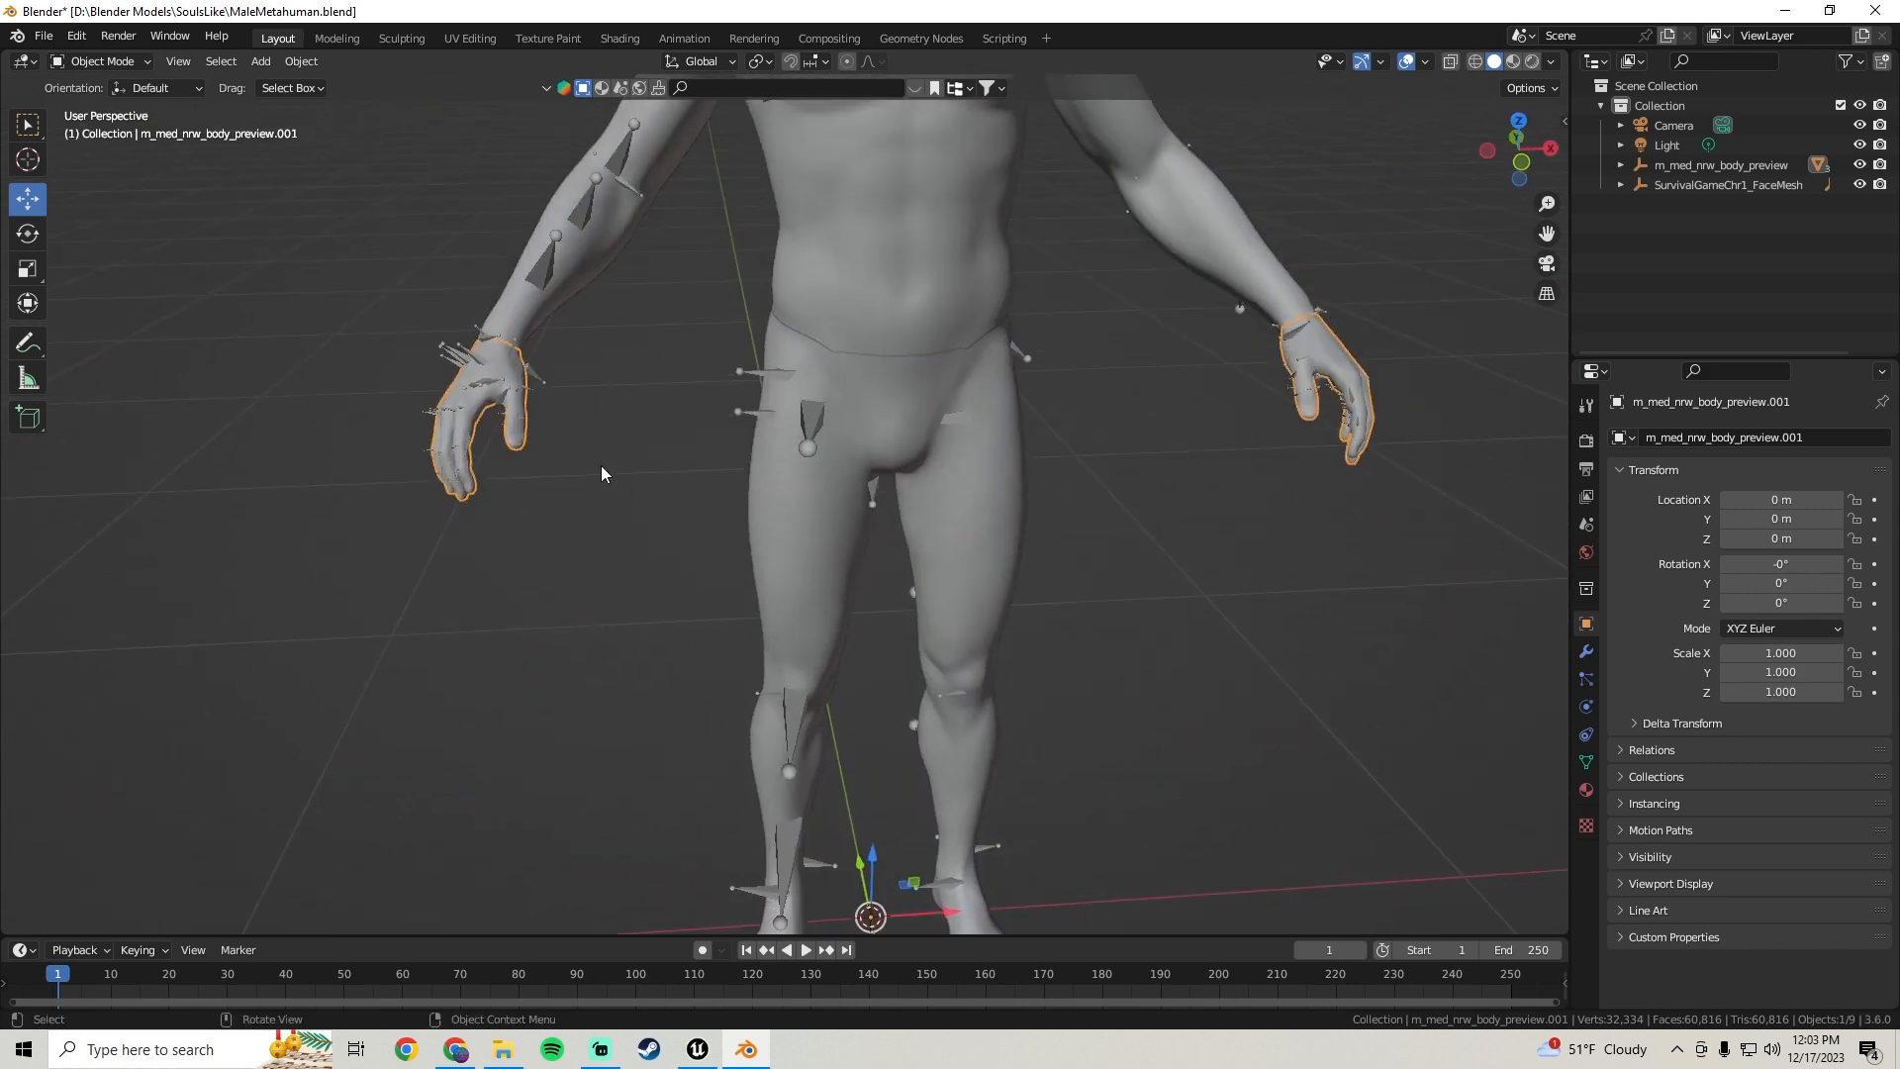
# Enter Edit Mode on the hands mesh and select the linked geometry of the left hand
pyautogui.press('Tab')
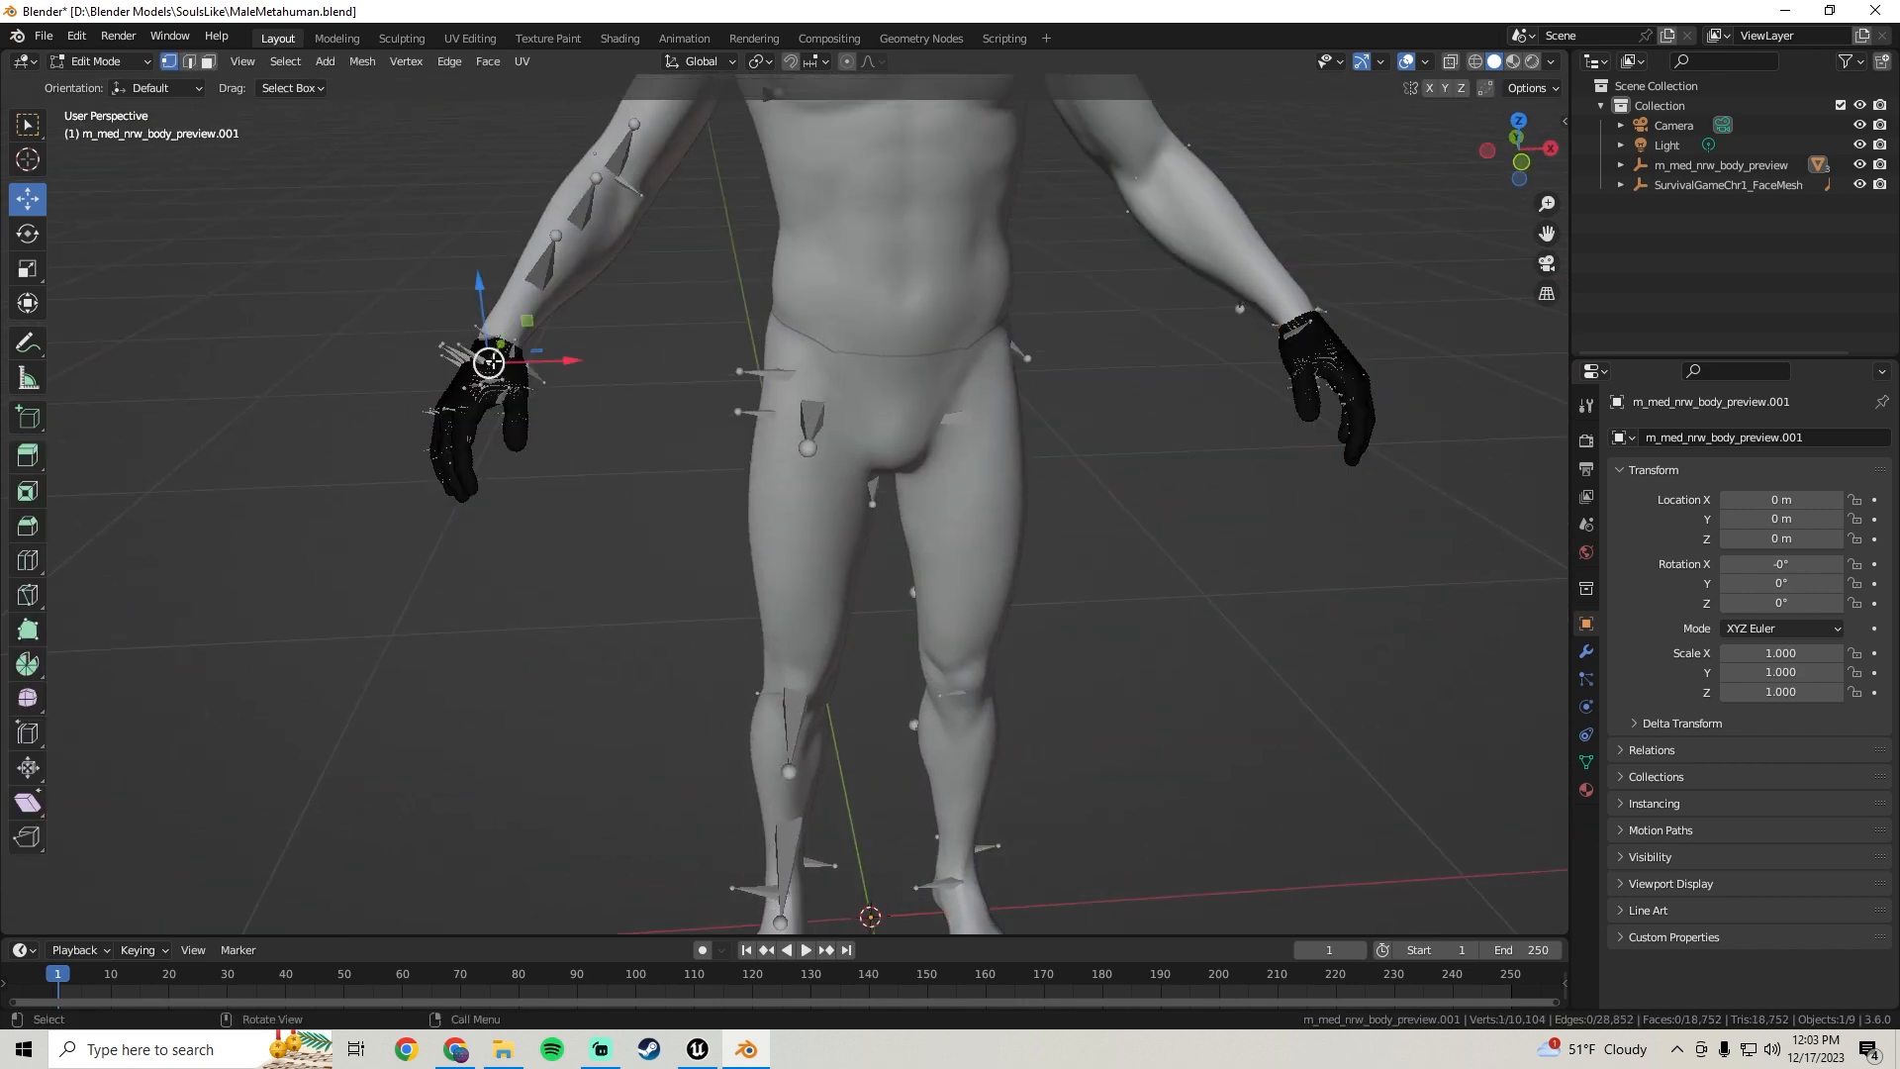
pyautogui.moveTo(489, 361); pyautogui.dragTo(644, 594, button='middle')
pyautogui.scroll(4, 644, 594)
pyautogui.scroll(-5, 644, 594)
pyautogui.moveTo(678, 531); pyautogui.dragTo(772, 508, button='middle')
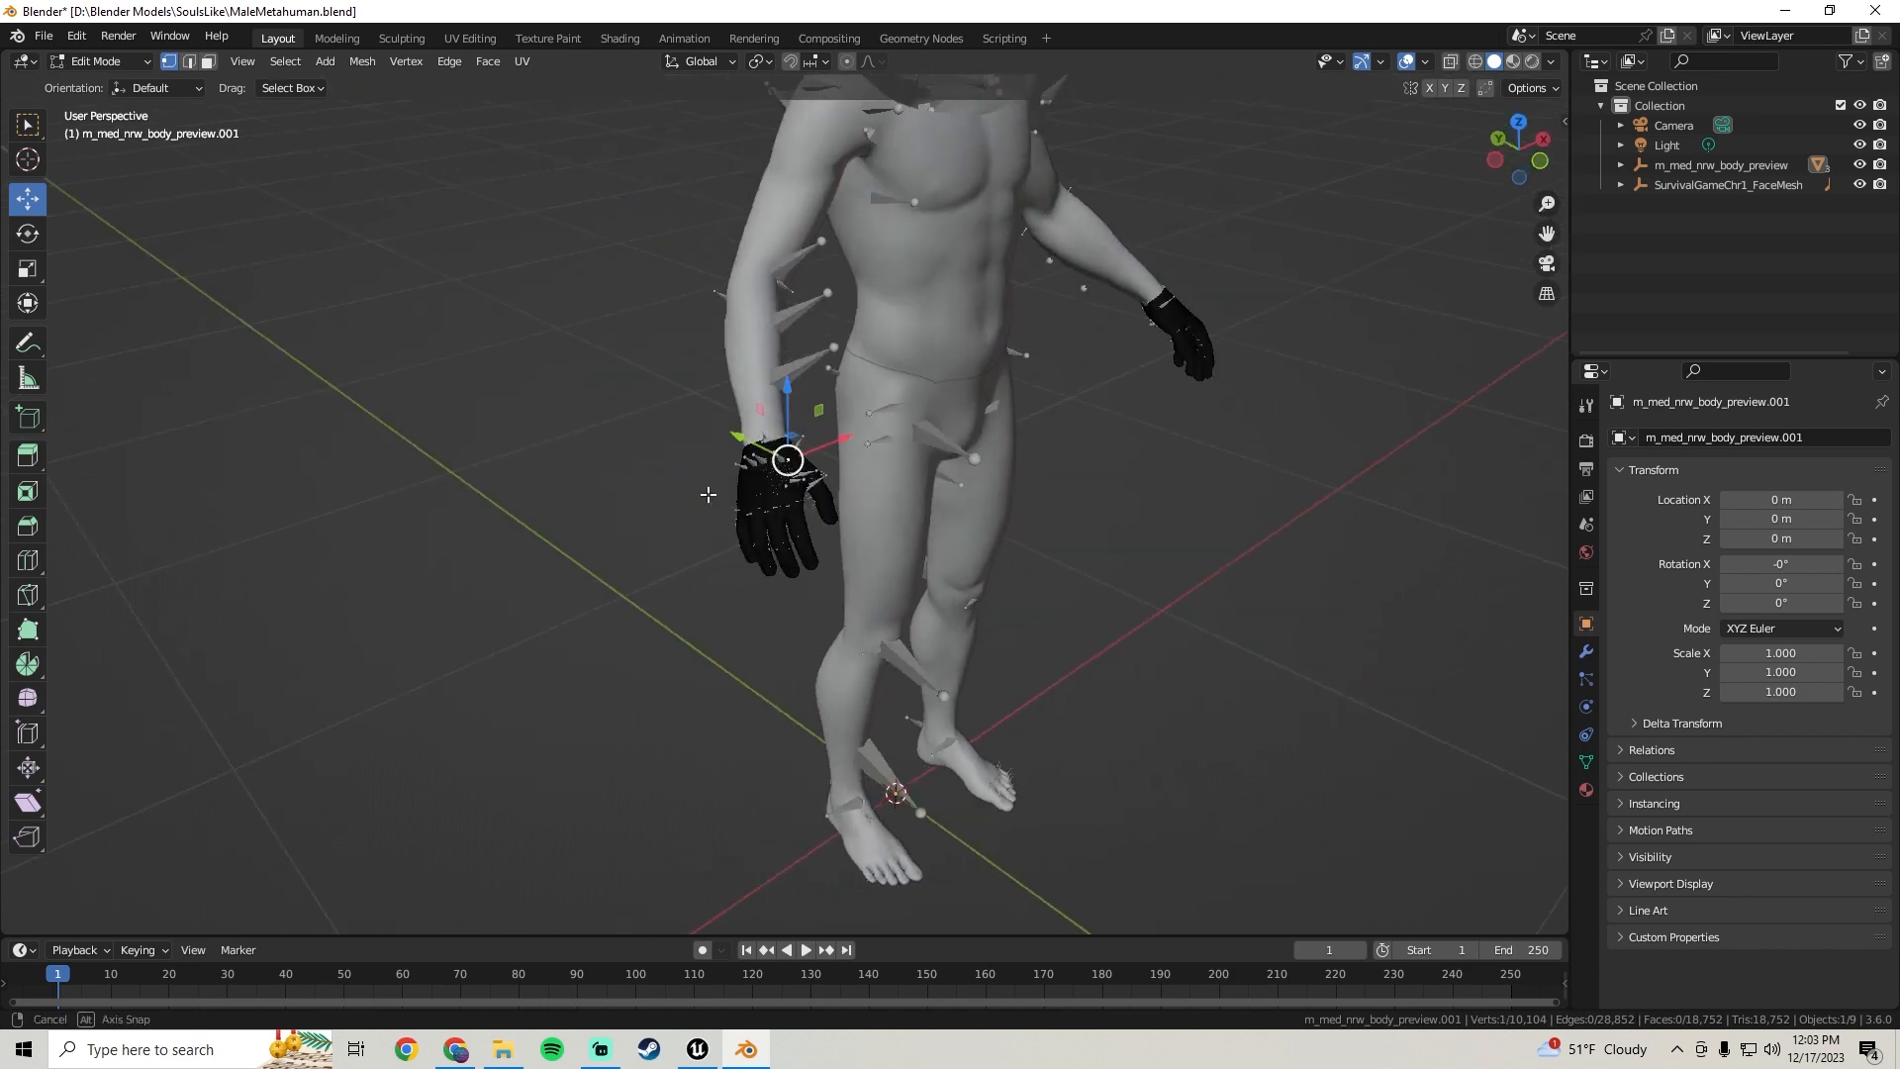
pyautogui.scroll(4, 829, 500)
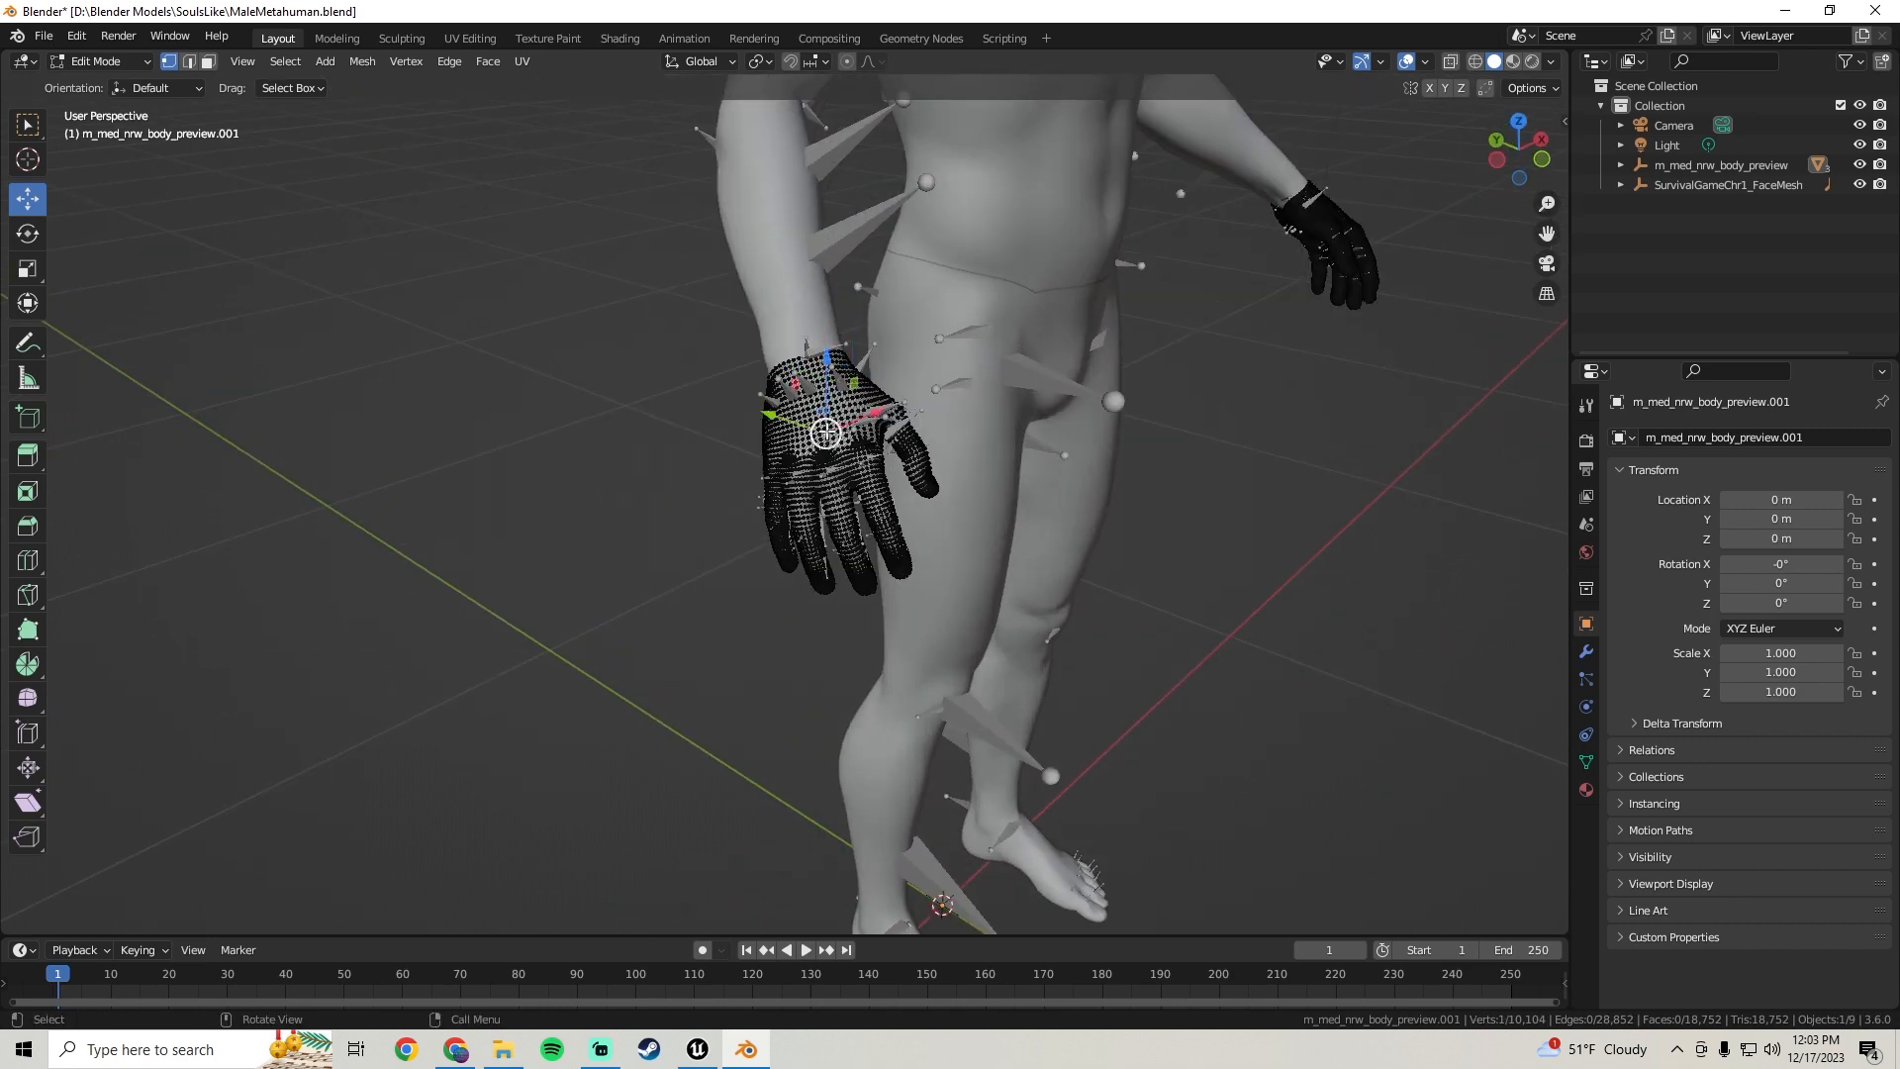
pyautogui.press('l')
pyautogui.moveTo(826, 433); pyautogui.dragTo(645, 539, button='middle')
pyautogui.scroll(4, 644, 539)
pyautogui.keyDown('shift'); pyautogui.click(559, 508); pyautogui.keyUp('shift')
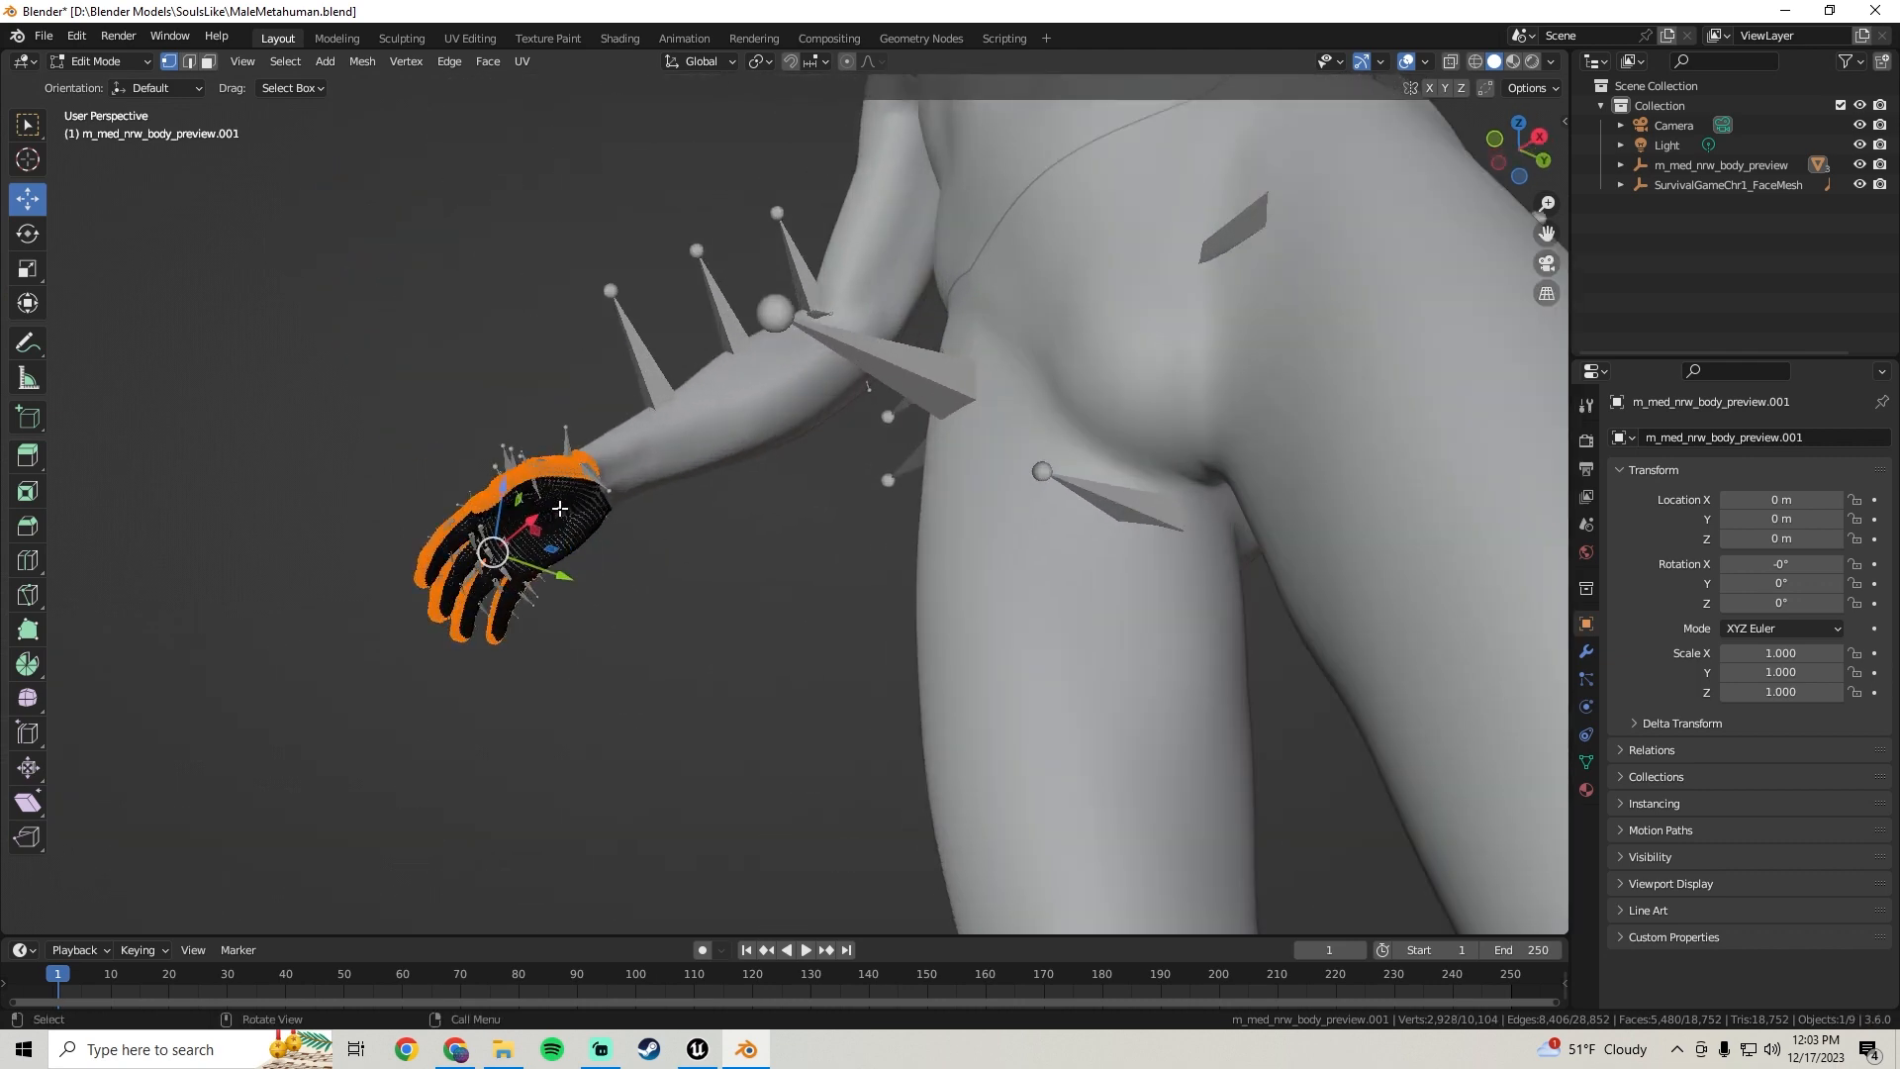
pyautogui.press('l')
pyautogui.moveTo(600, 511); pyautogui.dragTo(637, 524, button='middle')
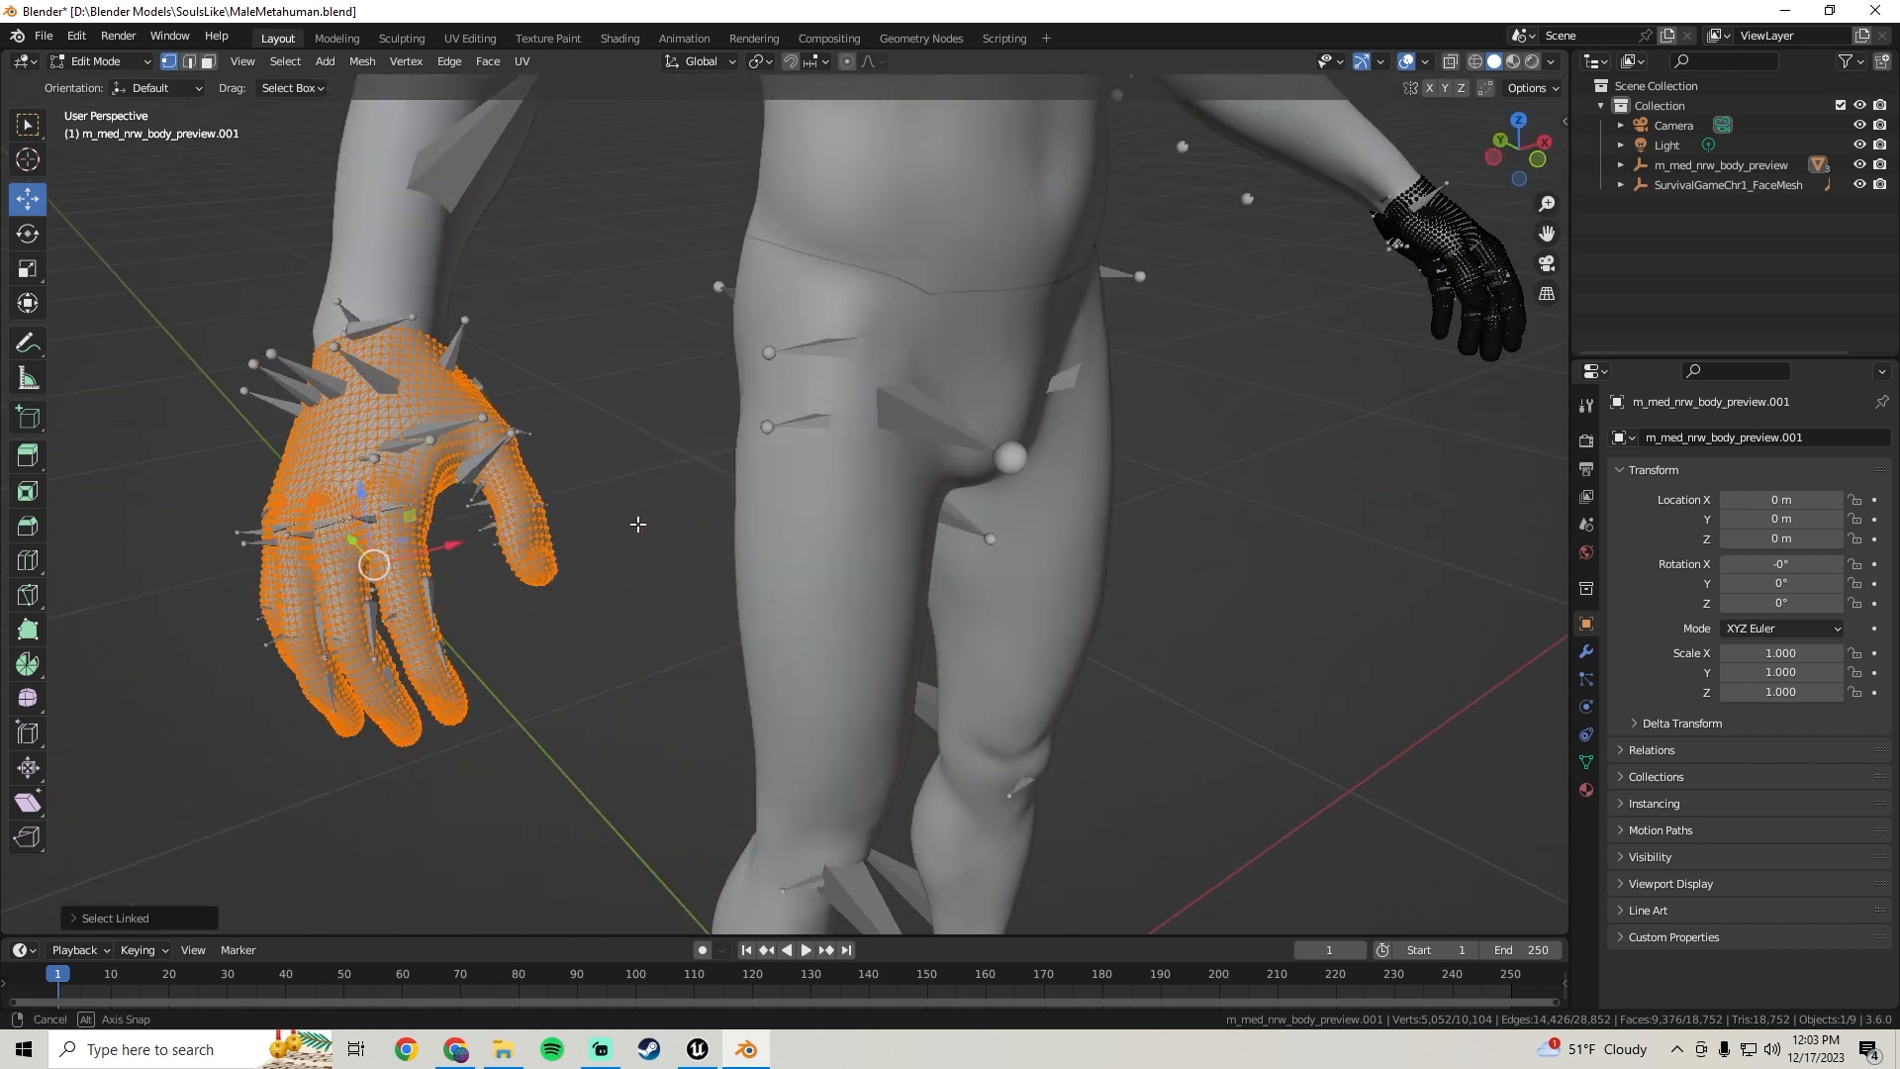
# Select the linked geometry of both hands on the hands mesh
pyautogui.click(333, 450)
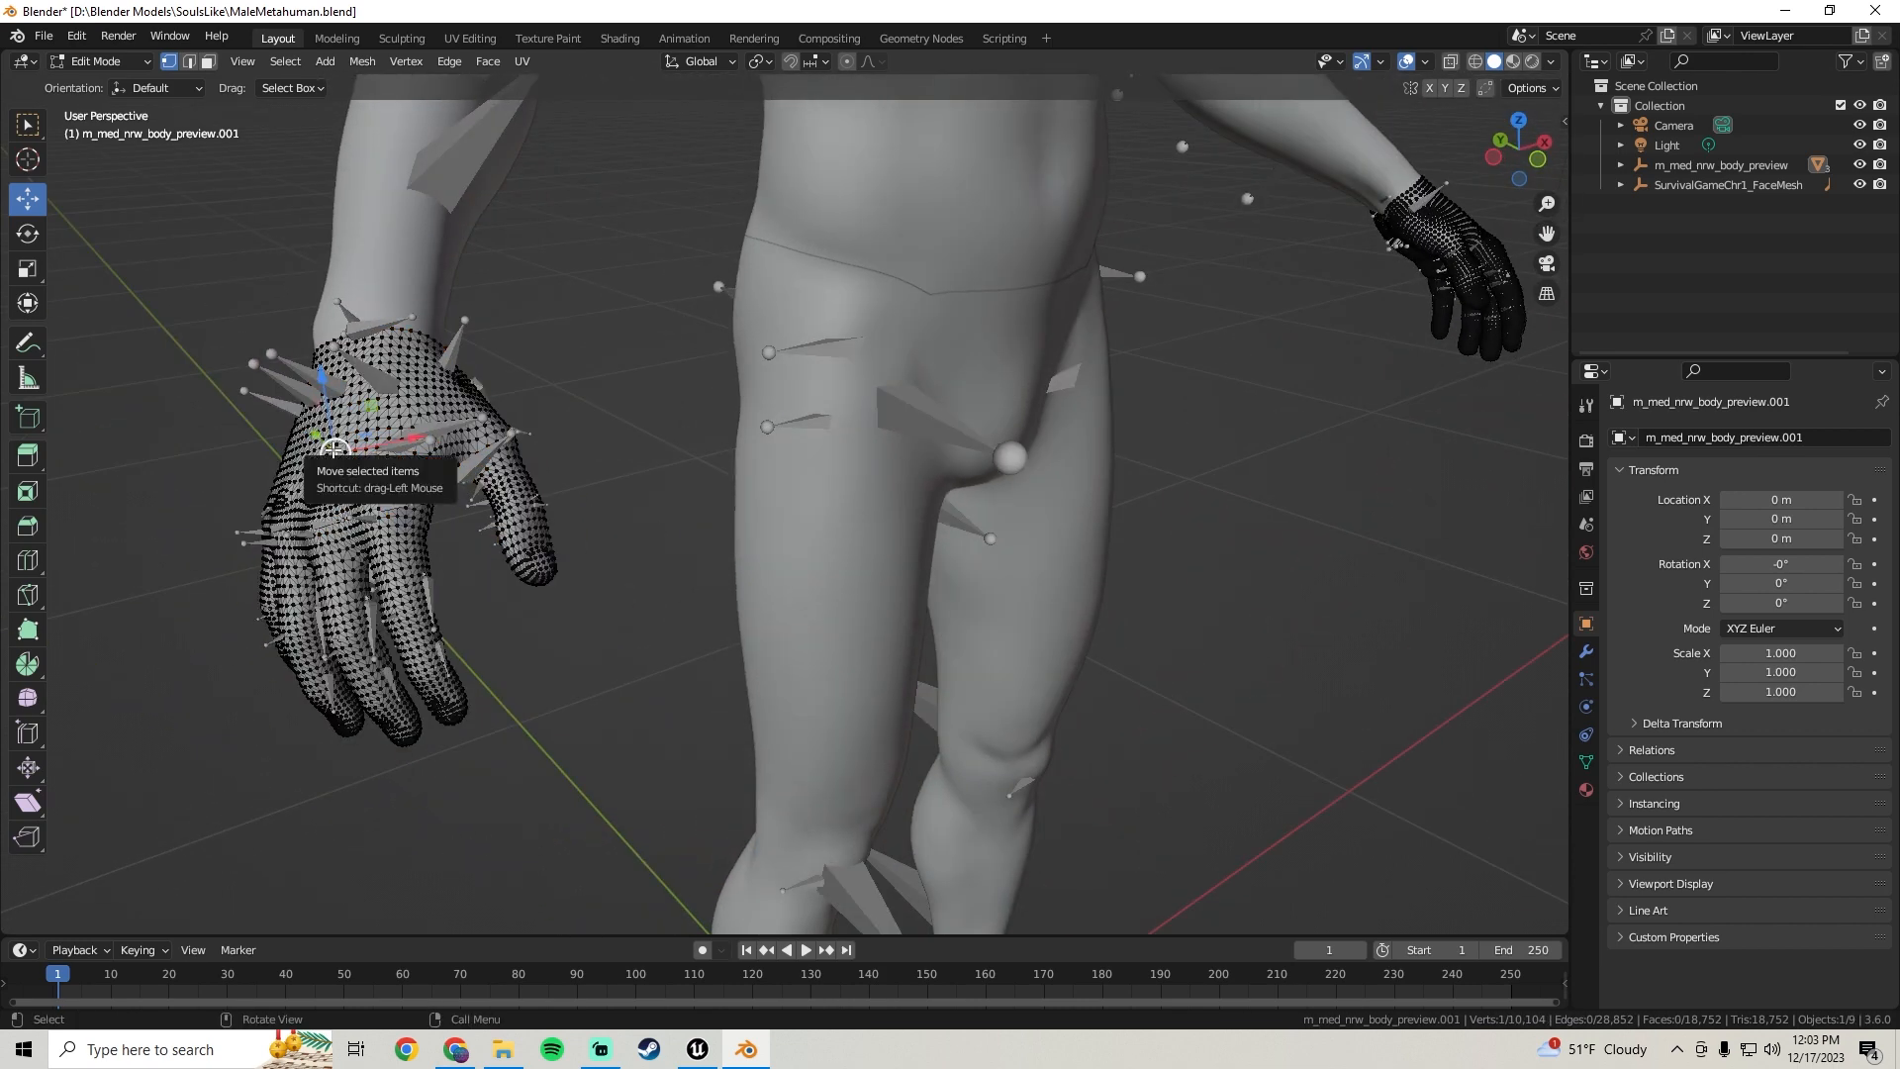
pyautogui.press('l')
pyautogui.moveTo(584, 460); pyautogui.dragTo(436, 350, button='middle')
pyautogui.keyDown('shift'); pyautogui.click(479, 455); pyautogui.keyUp('shift')
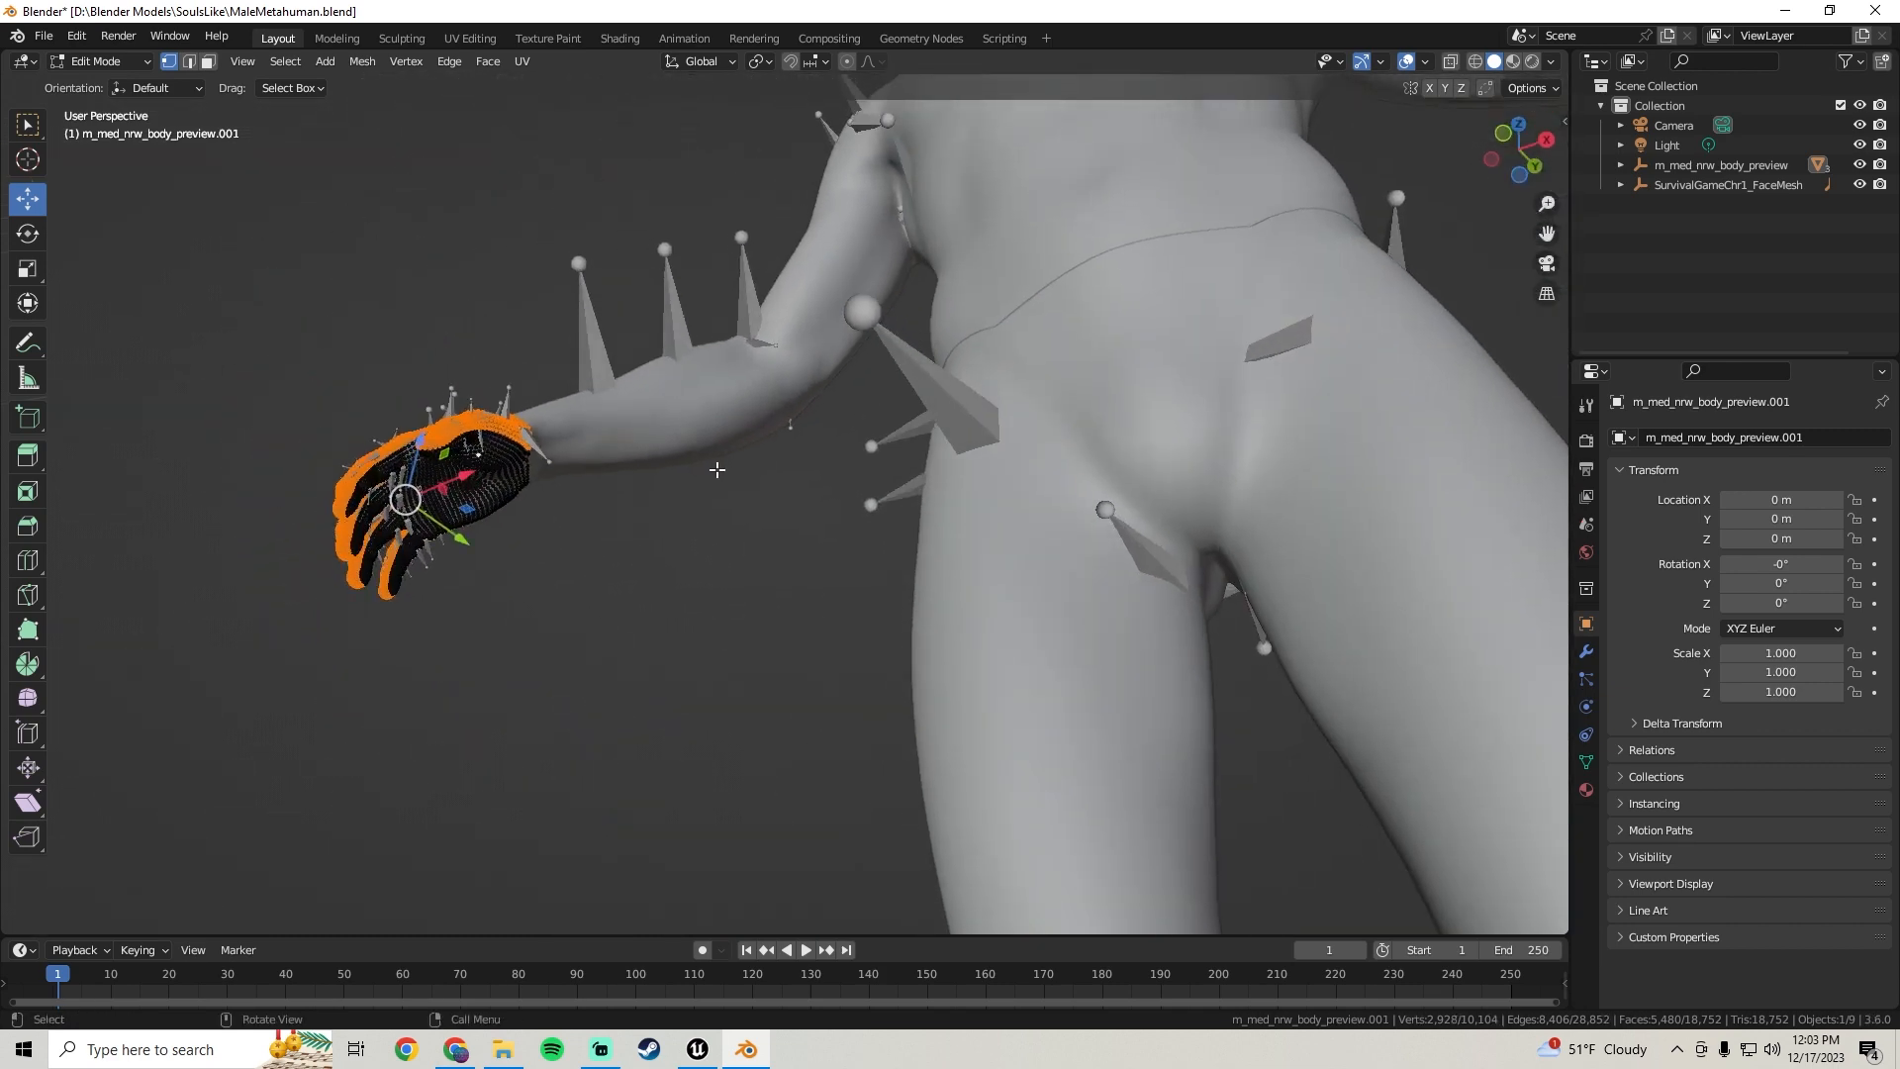
pyautogui.keyDown('shift'); pyautogui.moveTo(492, 475); pyautogui.dragTo(478, 463); pyautogui.keyUp('shift')
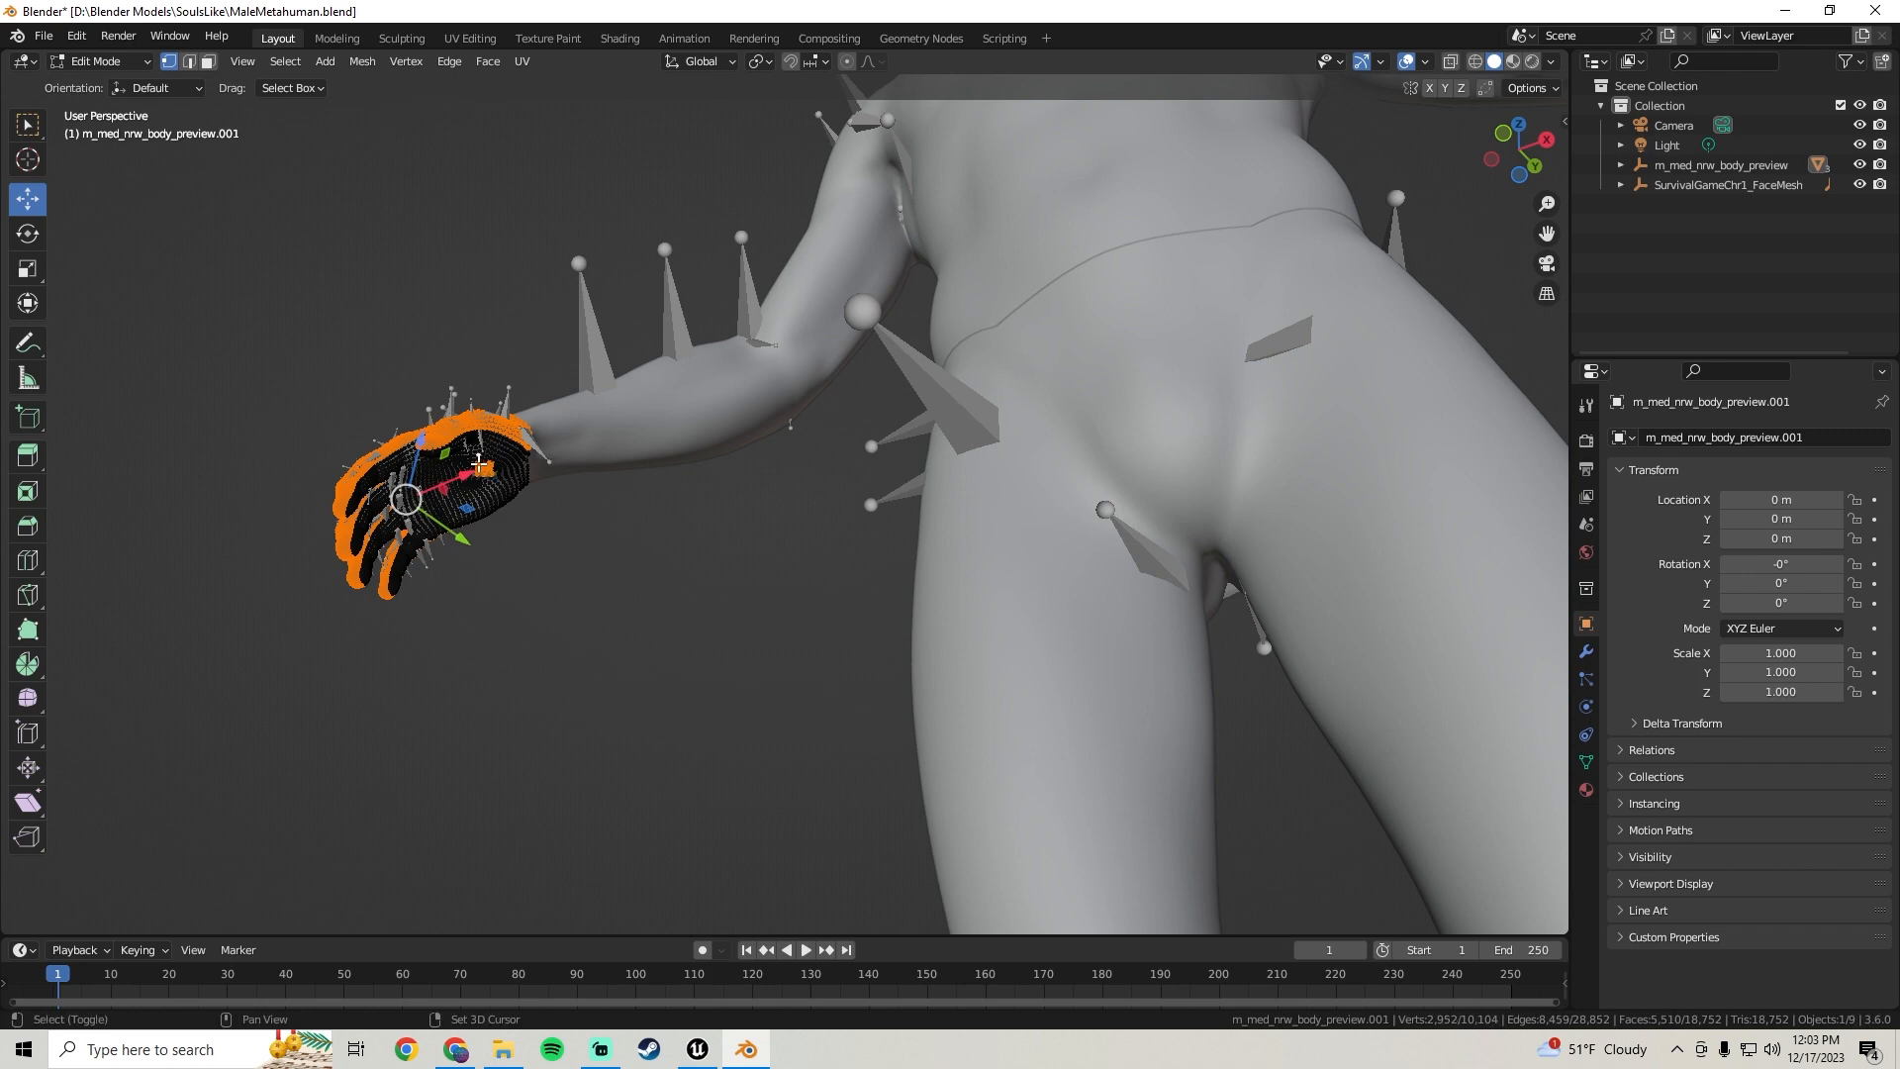
pyautogui.press('l')
pyautogui.moveTo(479, 462)
pyautogui.mouseDown(button='middle')
pyautogui.moveTo(616, 564)
pyautogui.moveTo(994, 439)
pyautogui.moveTo(539, 534)
pyautogui.mouseUp(button='middle')
pyautogui.moveTo(1415, 420)
pyautogui.keyDown('shift'); pyautogui.mouseDown(button='middle')
pyautogui.moveTo(1047, 436)
pyautogui.moveTo(754, 409)
pyautogui.mouseUp(button='middle'); pyautogui.keyUp('shift')
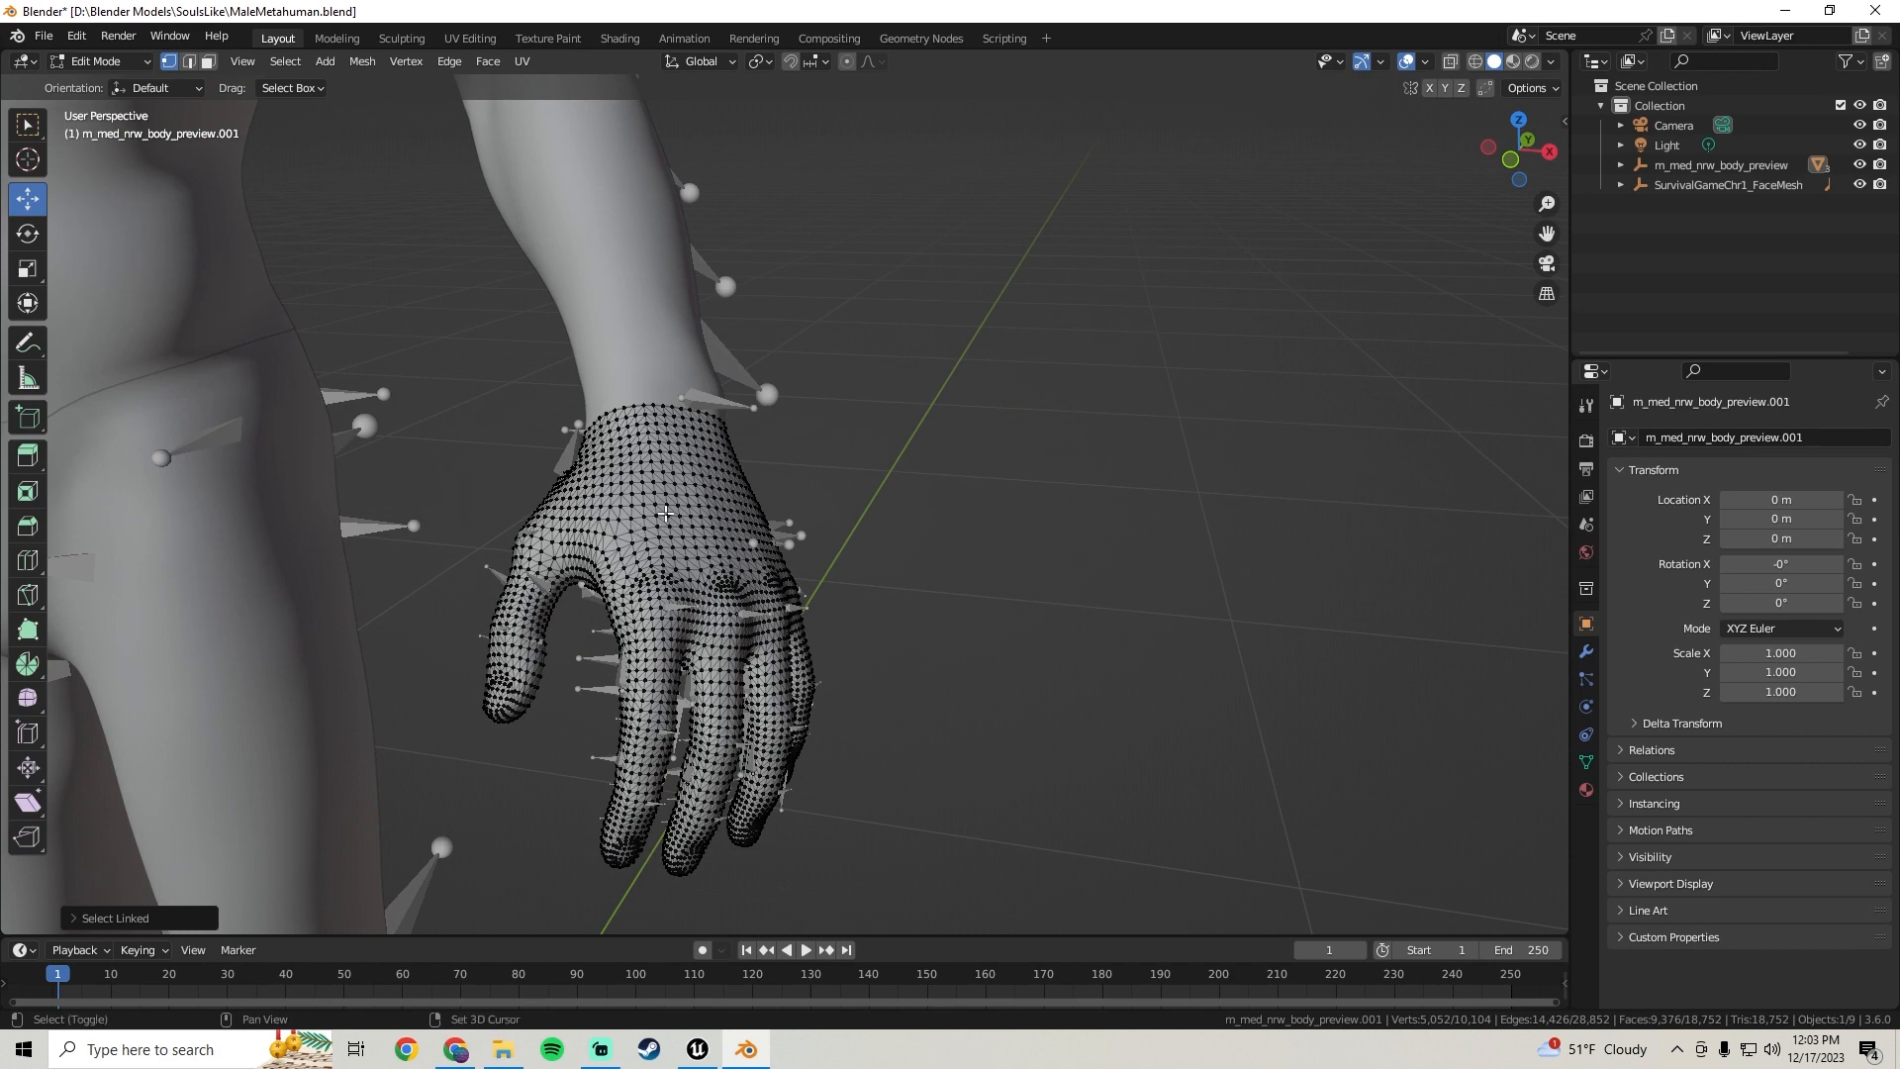
pyautogui.keyDown('shift'); pyautogui.click(664, 513); pyautogui.keyUp('shift')
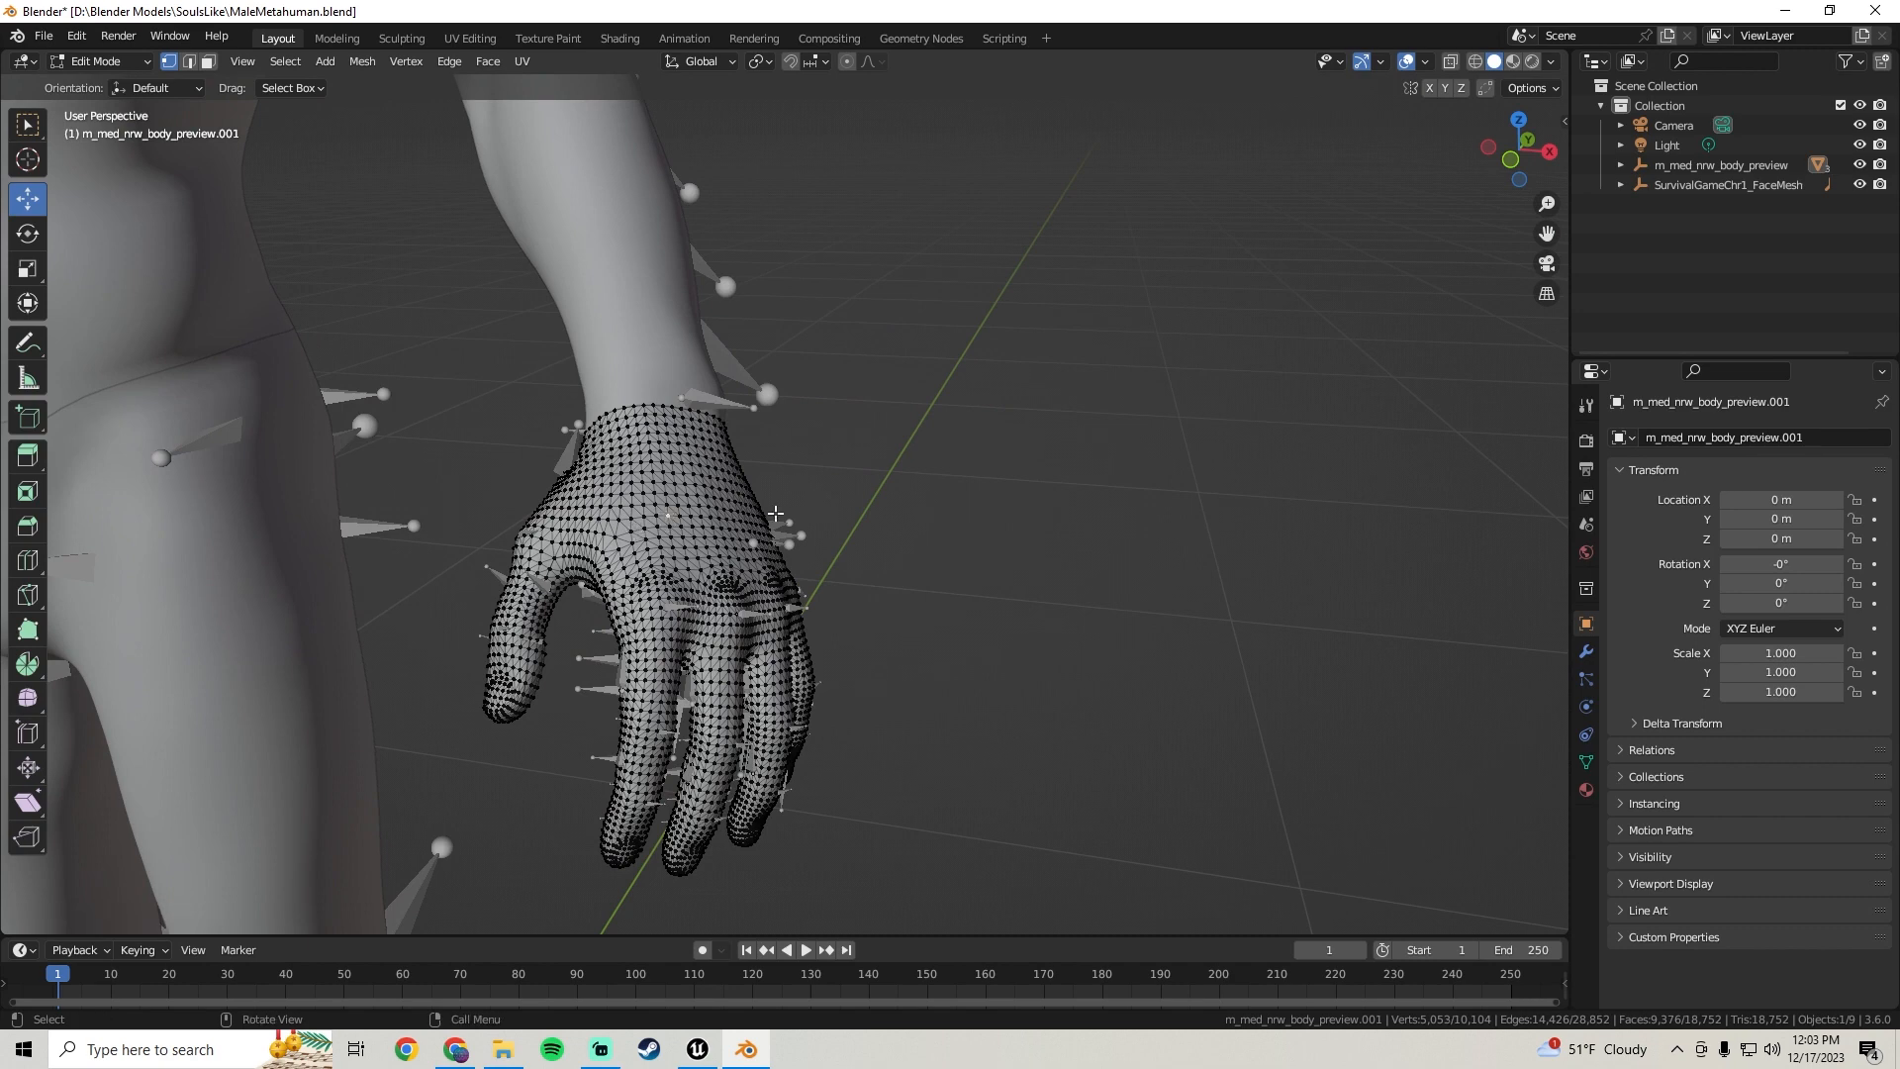
pyautogui.hotkey('ctrl', 'l')
pyautogui.moveTo(776, 487); pyautogui.dragTo(935, 289, button='middle')
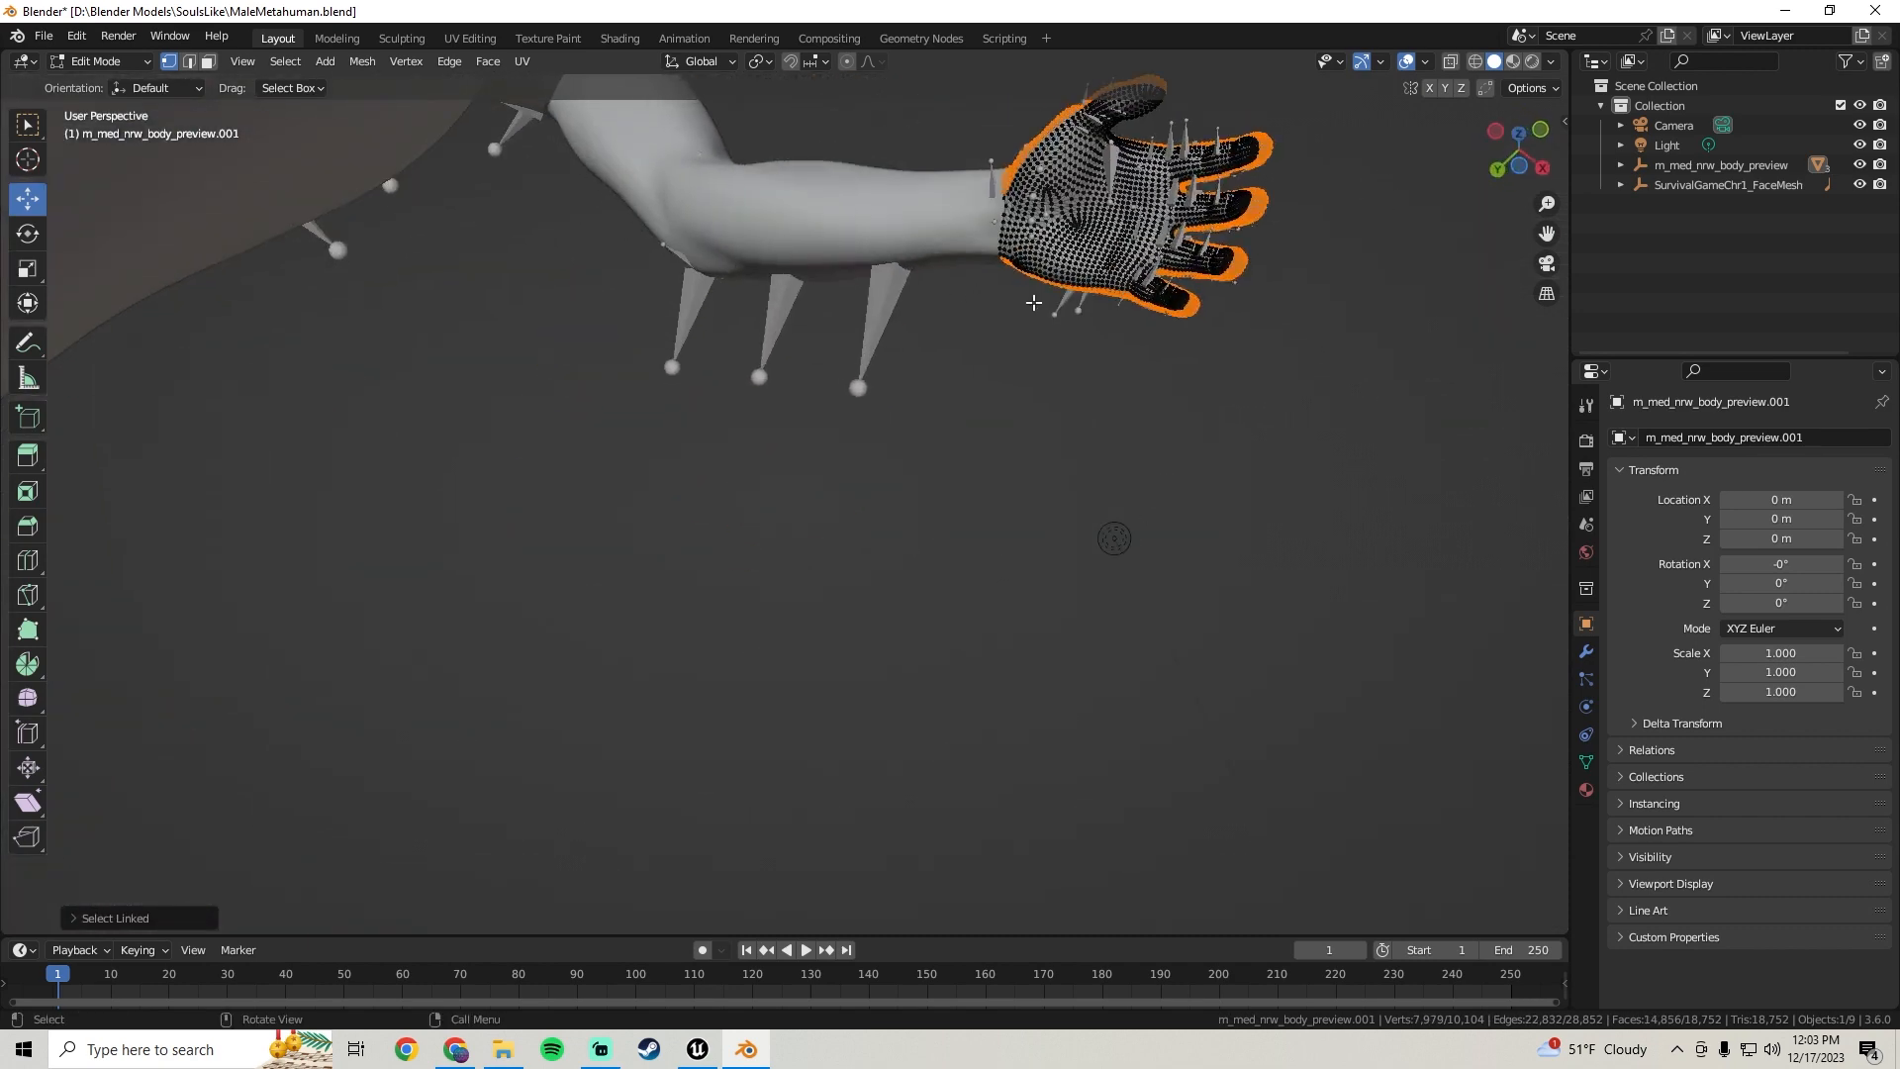
pyautogui.keyDown('shift'); pyautogui.click(1053, 242); pyautogui.keyUp('shift')
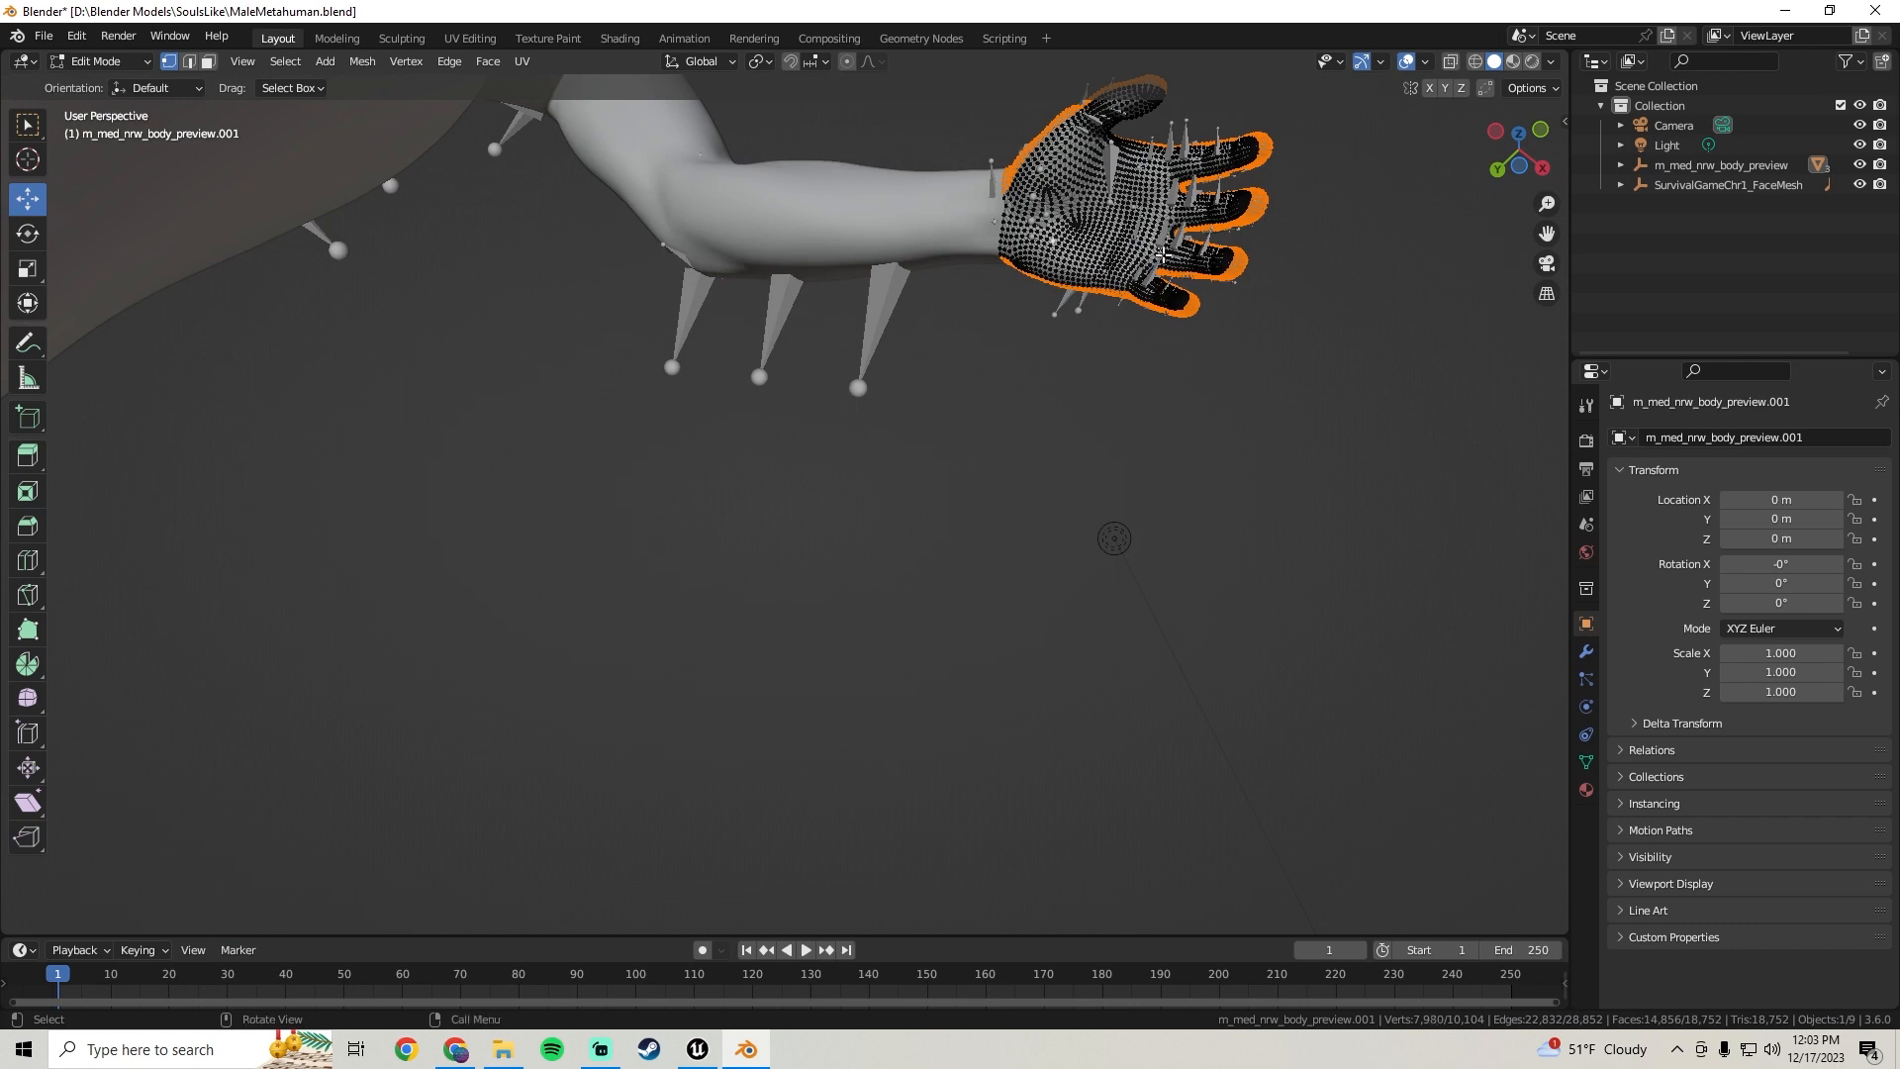
pyautogui.hotkey('ctrl', 'l')
pyautogui.moveTo(1006, 154); pyautogui.dragTo(609, 555, button='middle')
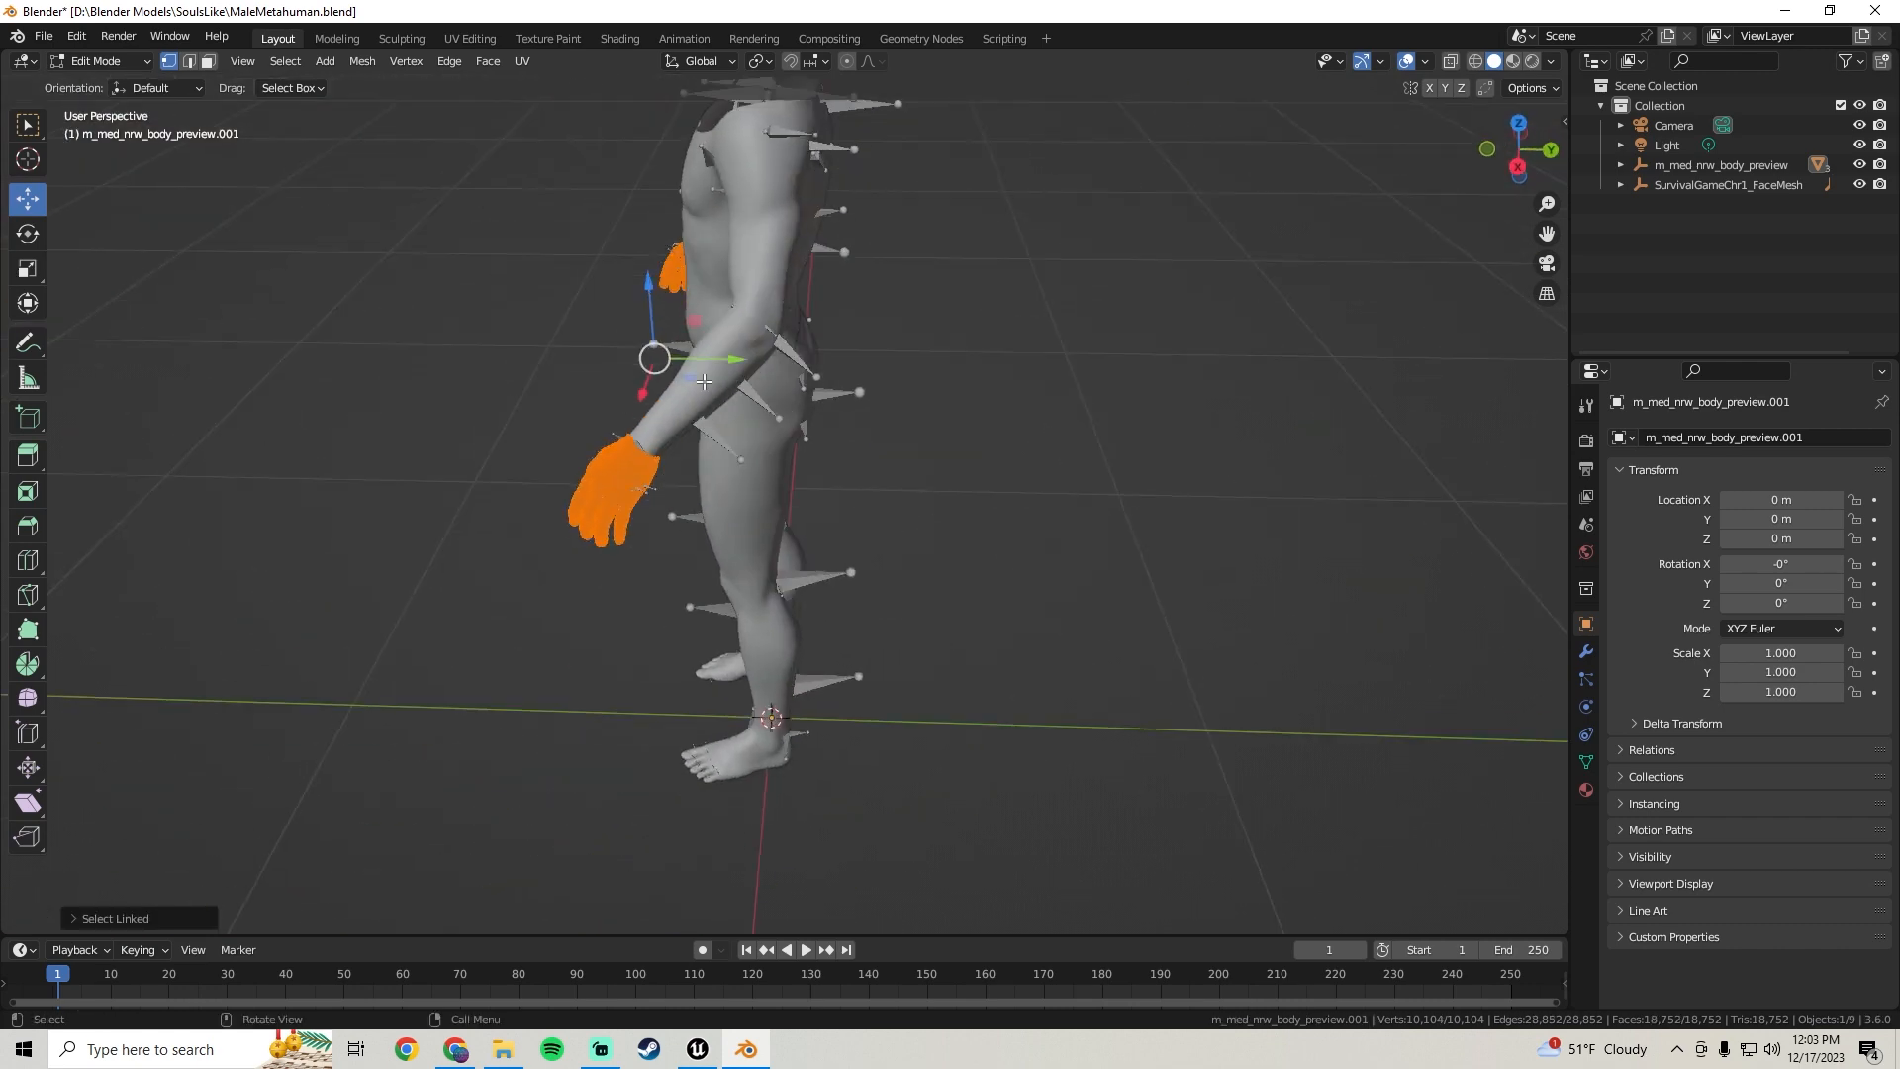
# Separate the selected hands into their own mesh and return to Object Mode
pyautogui.moveTo(727, 377); pyautogui.dragTo(1016, 381)
pyautogui.moveTo(1015, 381); pyautogui.dragTo(793, 477, button='middle')
pyautogui.hotkey('ctrl', 'z')
pyautogui.press('p')
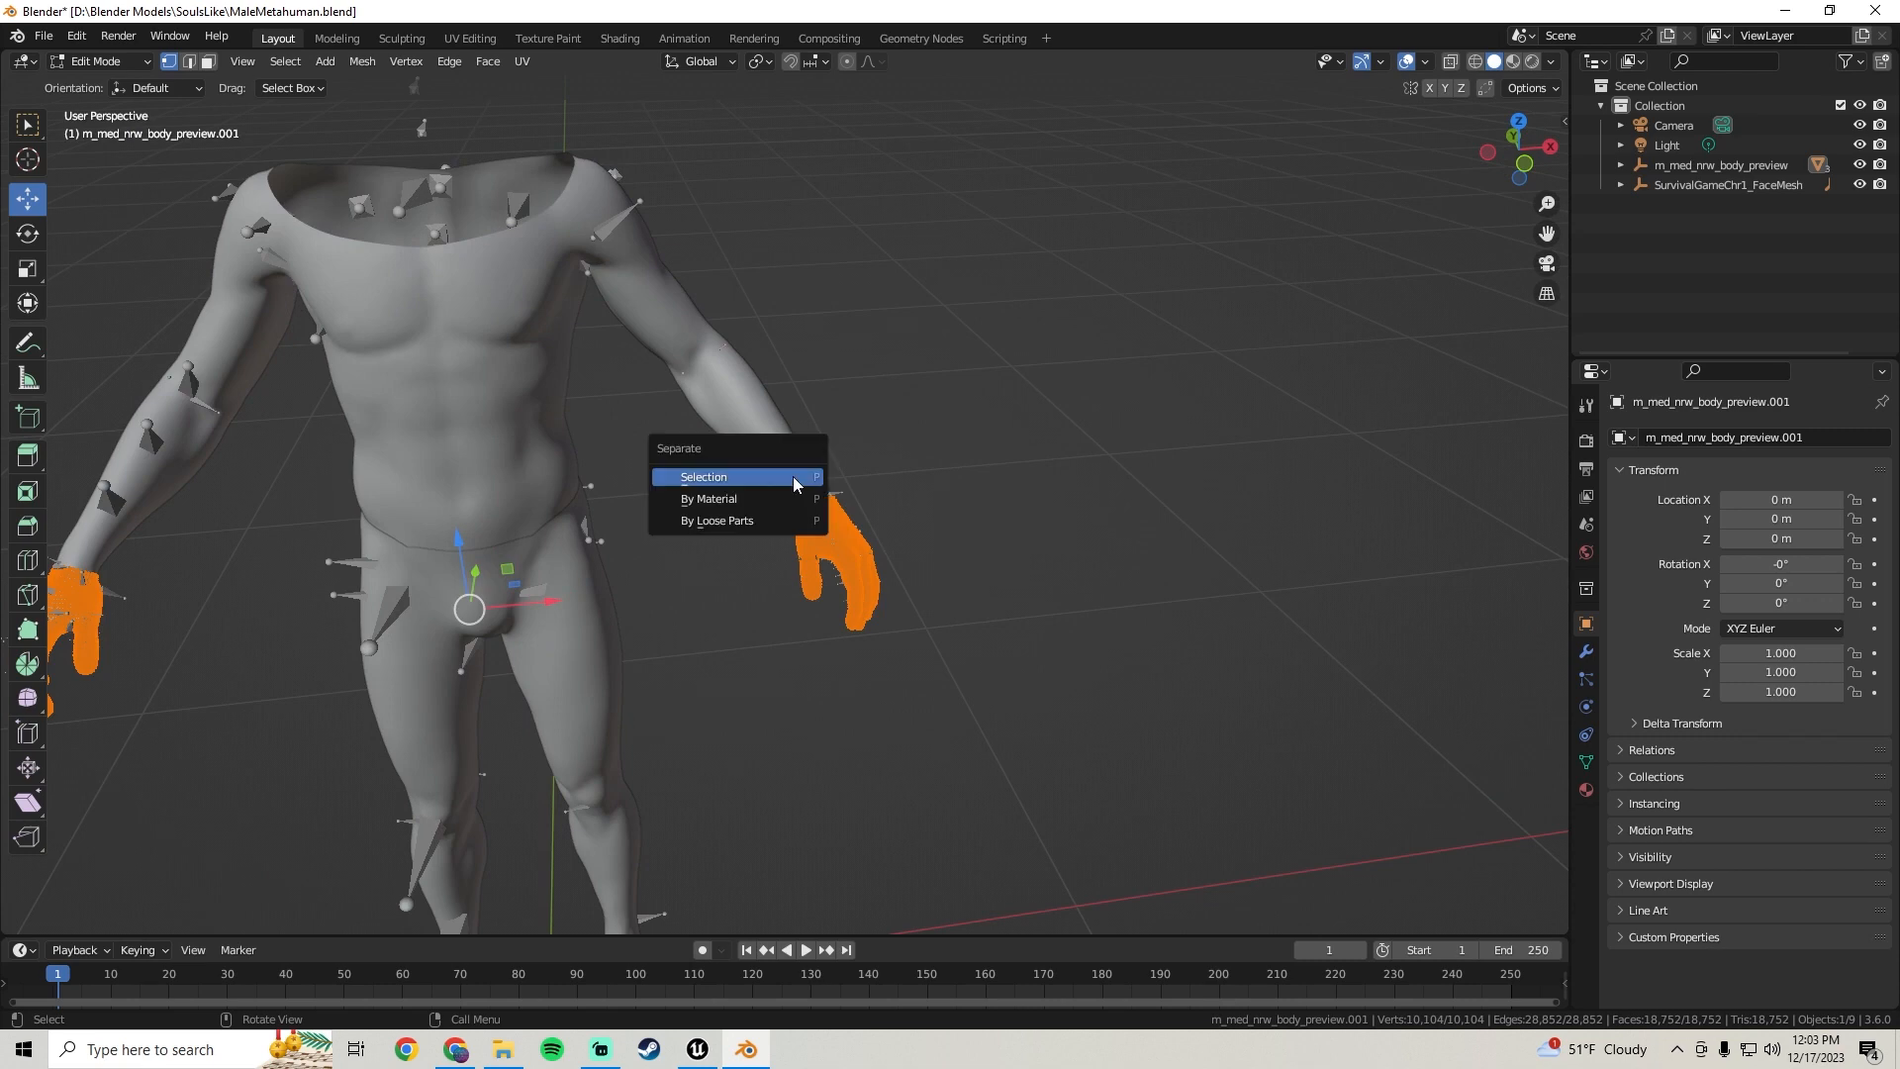
pyautogui.click(793, 477)
pyautogui.keyDown('shift'); pyautogui.moveTo(950, 492); pyautogui.dragTo(1188, 263, button='middle'); pyautogui.keyUp('shift')
pyautogui.scroll(-3, 845, 383)
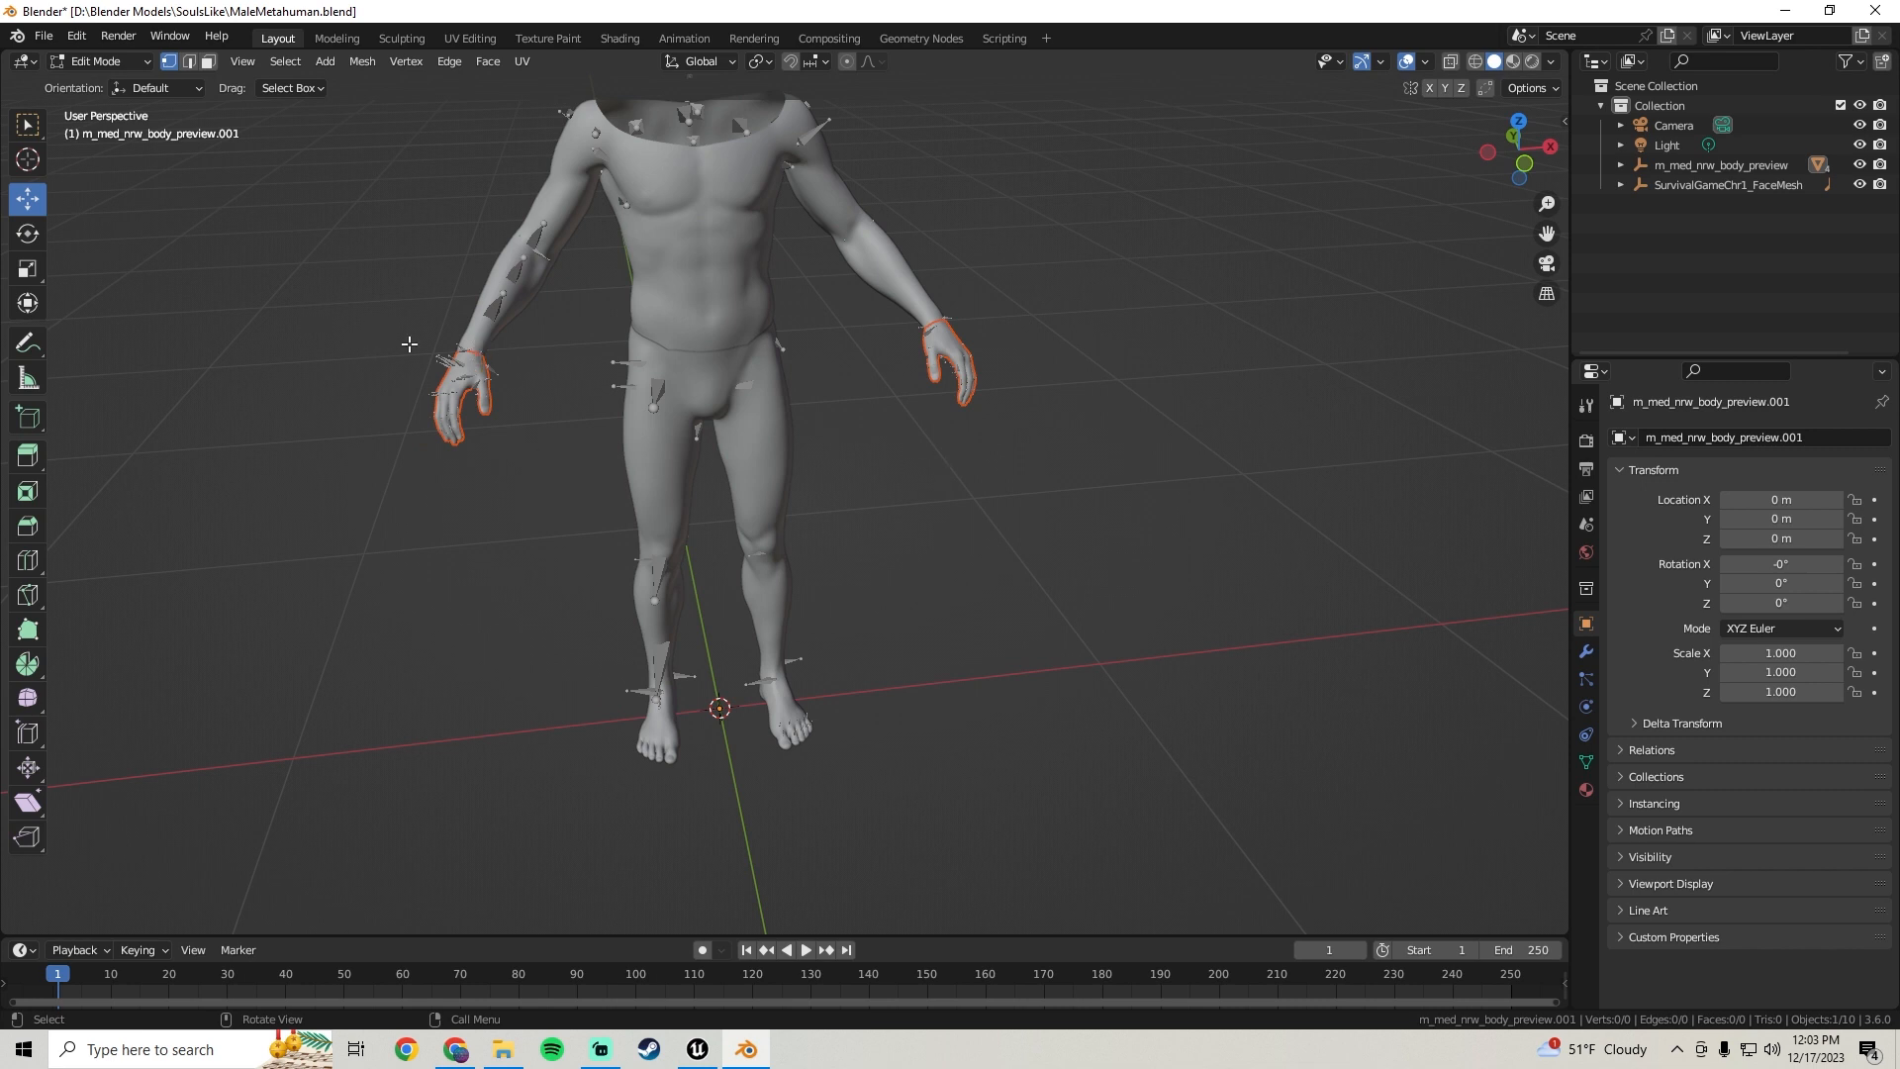
pyautogui.click(99, 61)
pyautogui.click(94, 67)
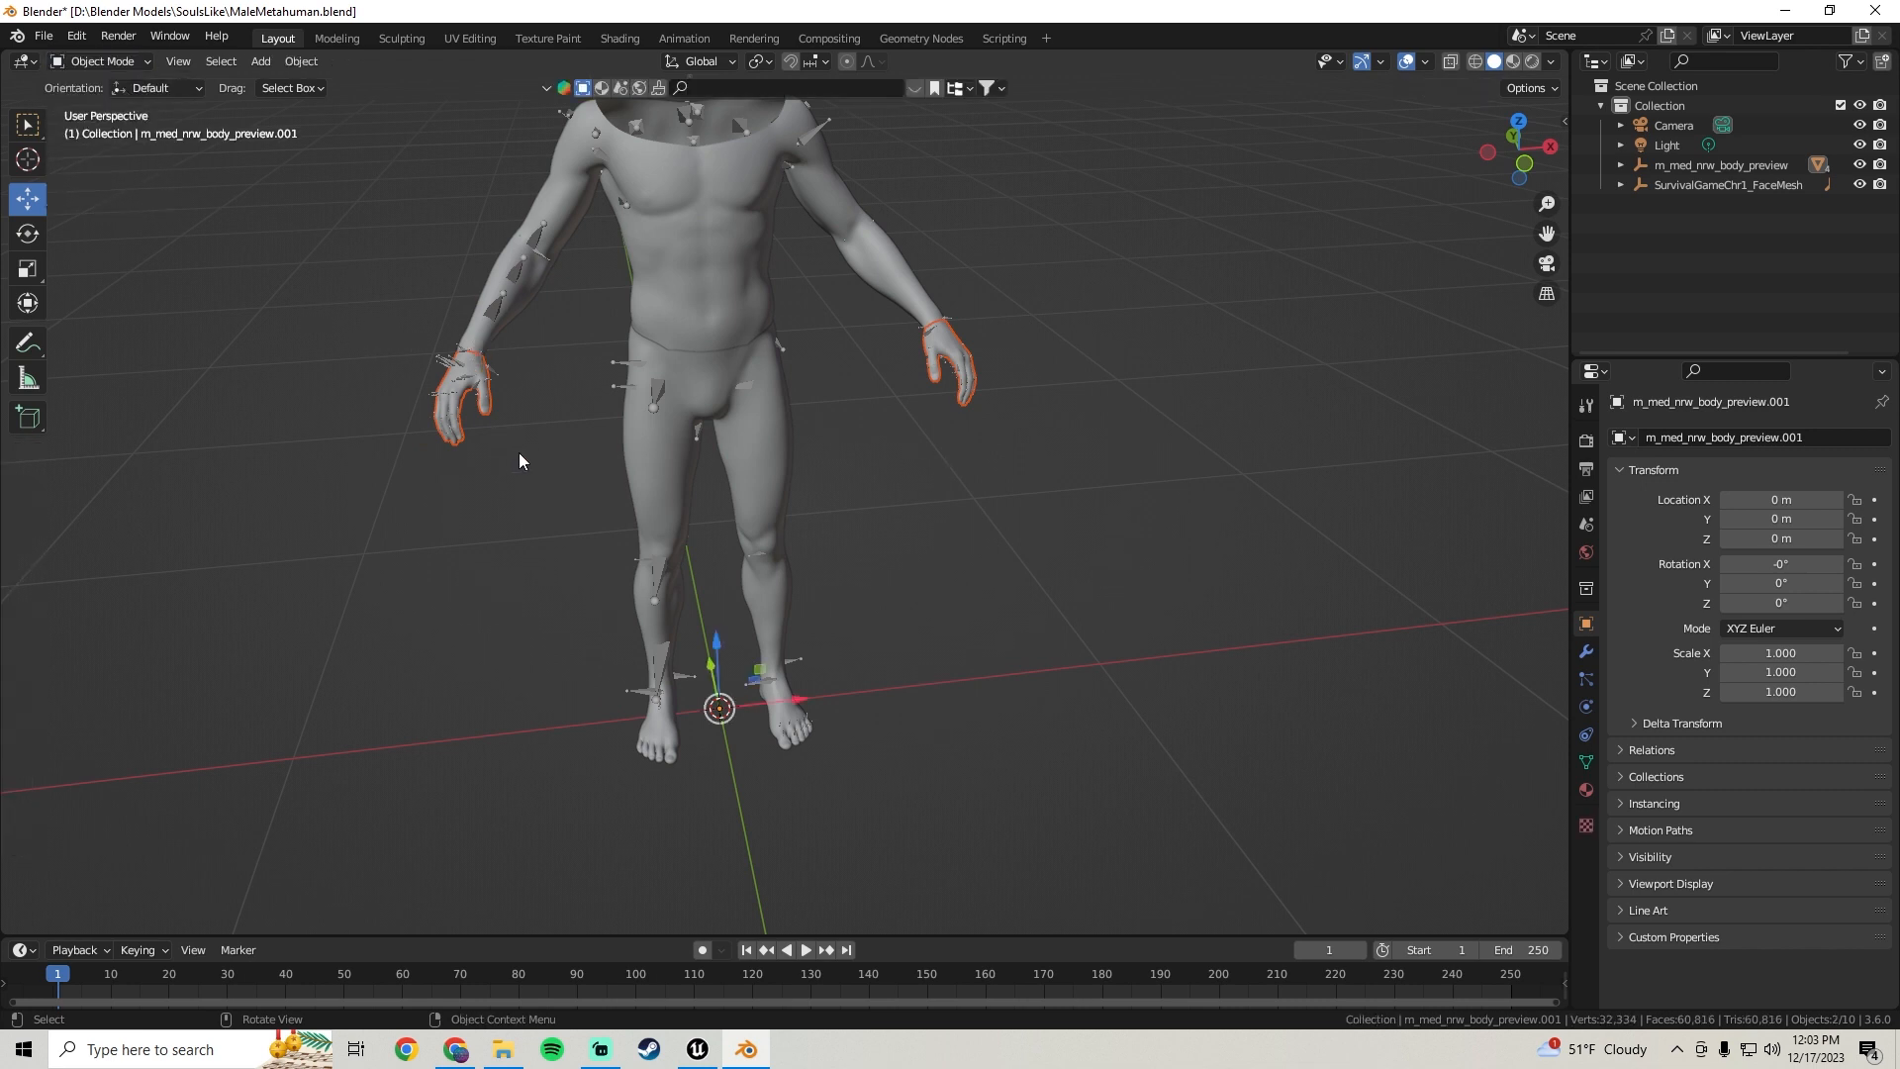
# Select each separated body-part mesh in turn to inspect which object is which
pyautogui.click(490, 413)
pyautogui.keyDown('shift'); pyautogui.moveTo(583, 238); pyautogui.dragTo(634, 295, button='middle'); pyautogui.keyUp('shift')
pyautogui.click(625, 249)
pyautogui.click(819, 468)
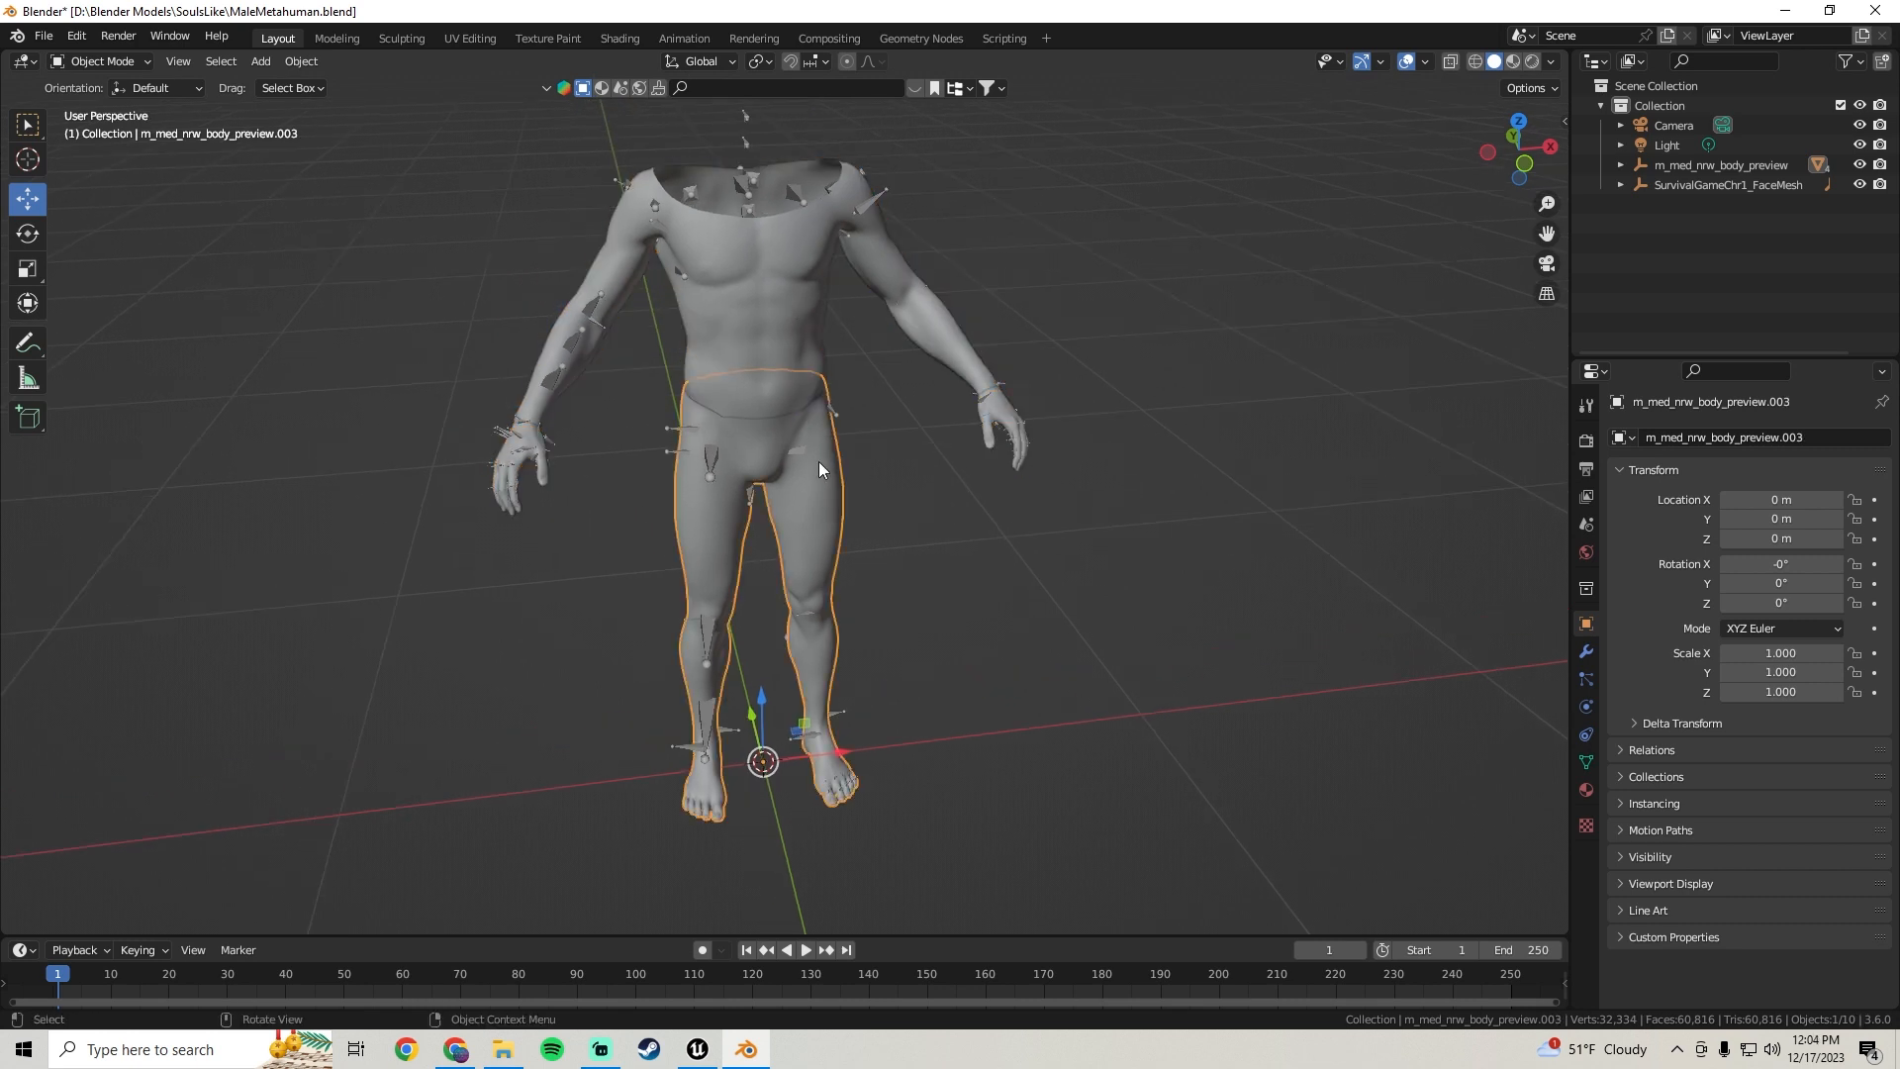
pyautogui.click(834, 787)
pyautogui.click(941, 313)
pyautogui.click(1011, 417)
pyautogui.scroll(-2, 1003, 502)
pyautogui.moveTo(870, 479); pyautogui.dragTo(821, 358, button='middle')
pyautogui.keyDown('shift'); pyautogui.moveTo(822, 358); pyautogui.dragTo(857, 441, button='middle'); pyautogui.keyUp('shift')
pyautogui.scroll(2, 859, 451)
pyautogui.keyDown('shift'); pyautogui.moveTo(891, 637); pyautogui.dragTo(875, 445, button='middle'); pyautogui.keyUp('shift')
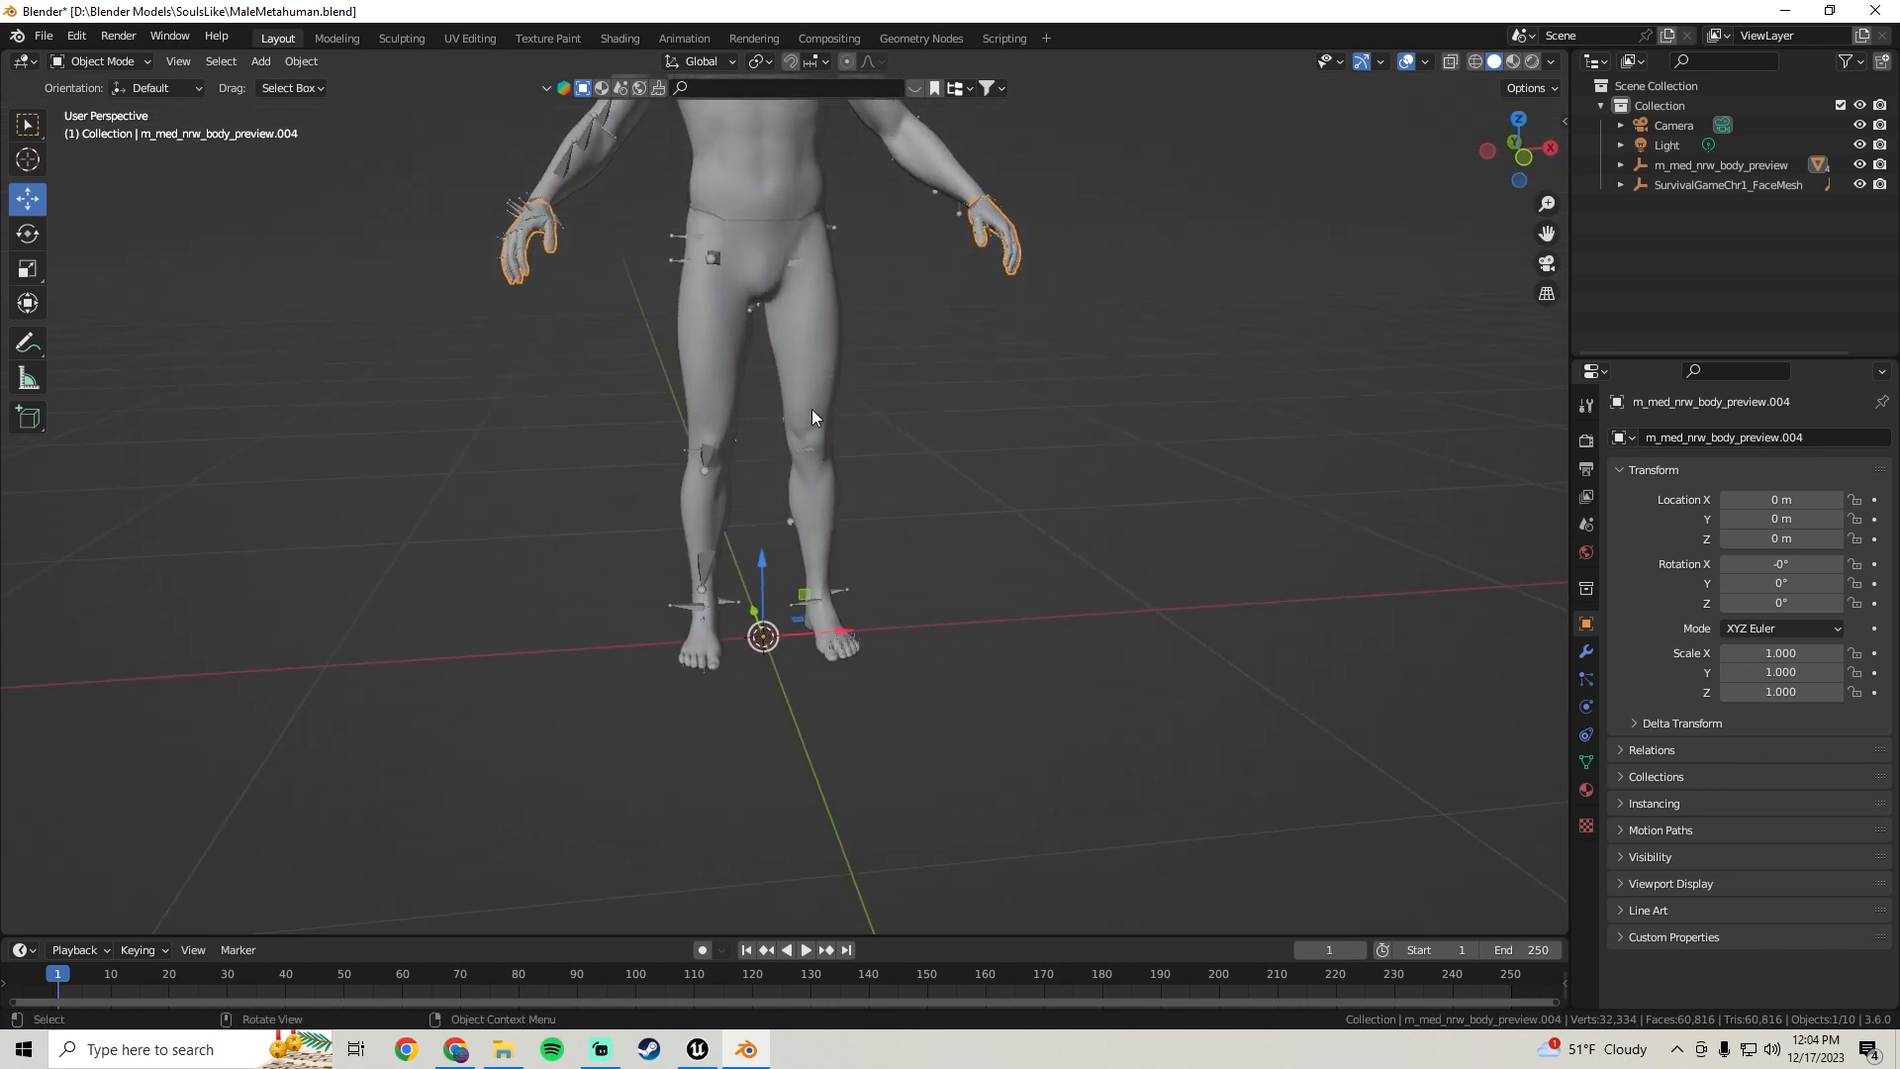
pyautogui.moveTo(792, 318)
pyautogui.keyDown('shift'); pyautogui.mouseDown(button='middle')
pyautogui.moveTo(802, 475)
pyautogui.moveTo(779, 424)
pyautogui.moveTo(799, 353)
pyautogui.mouseUp(button='middle'); pyautogui.keyUp('shift')
pyautogui.click(646, 221)
# Delete the separated legs mesh and the separated hands mesh
pyautogui.click(829, 462)
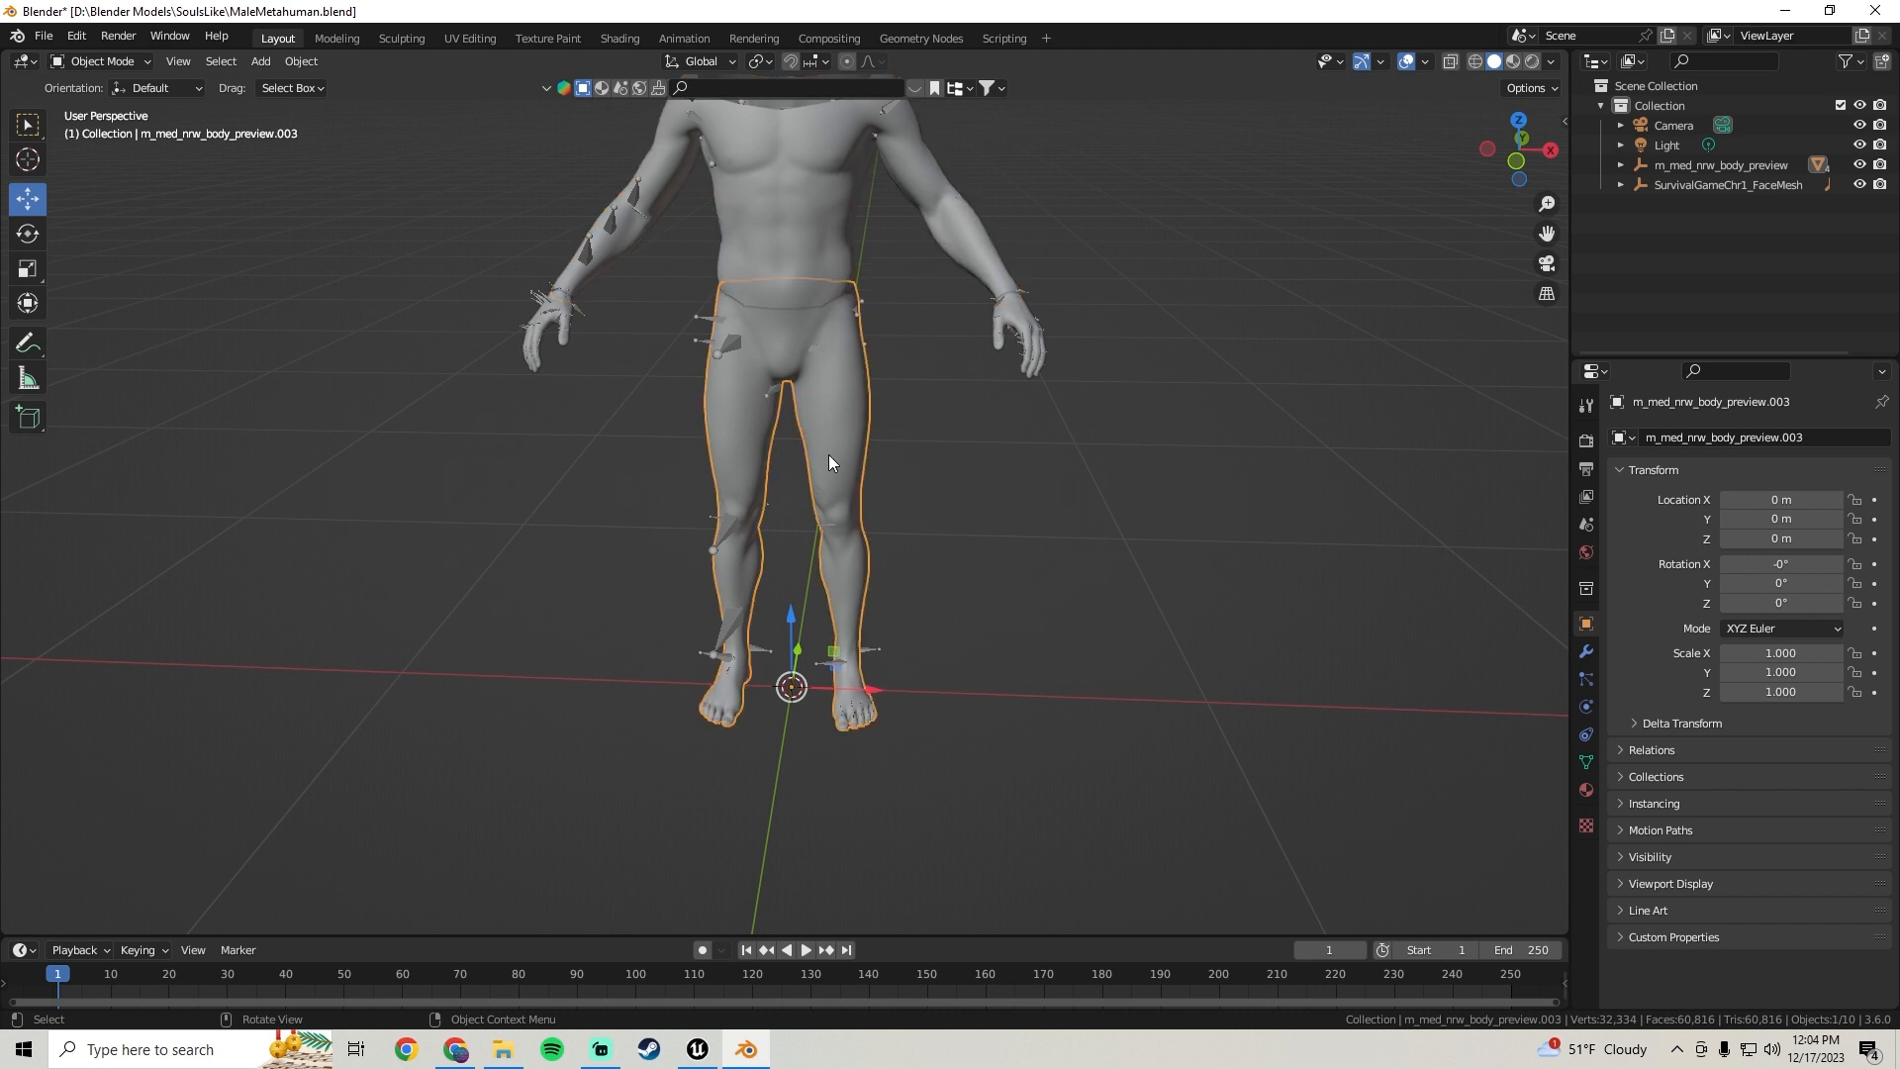
pyautogui.press('Delete')
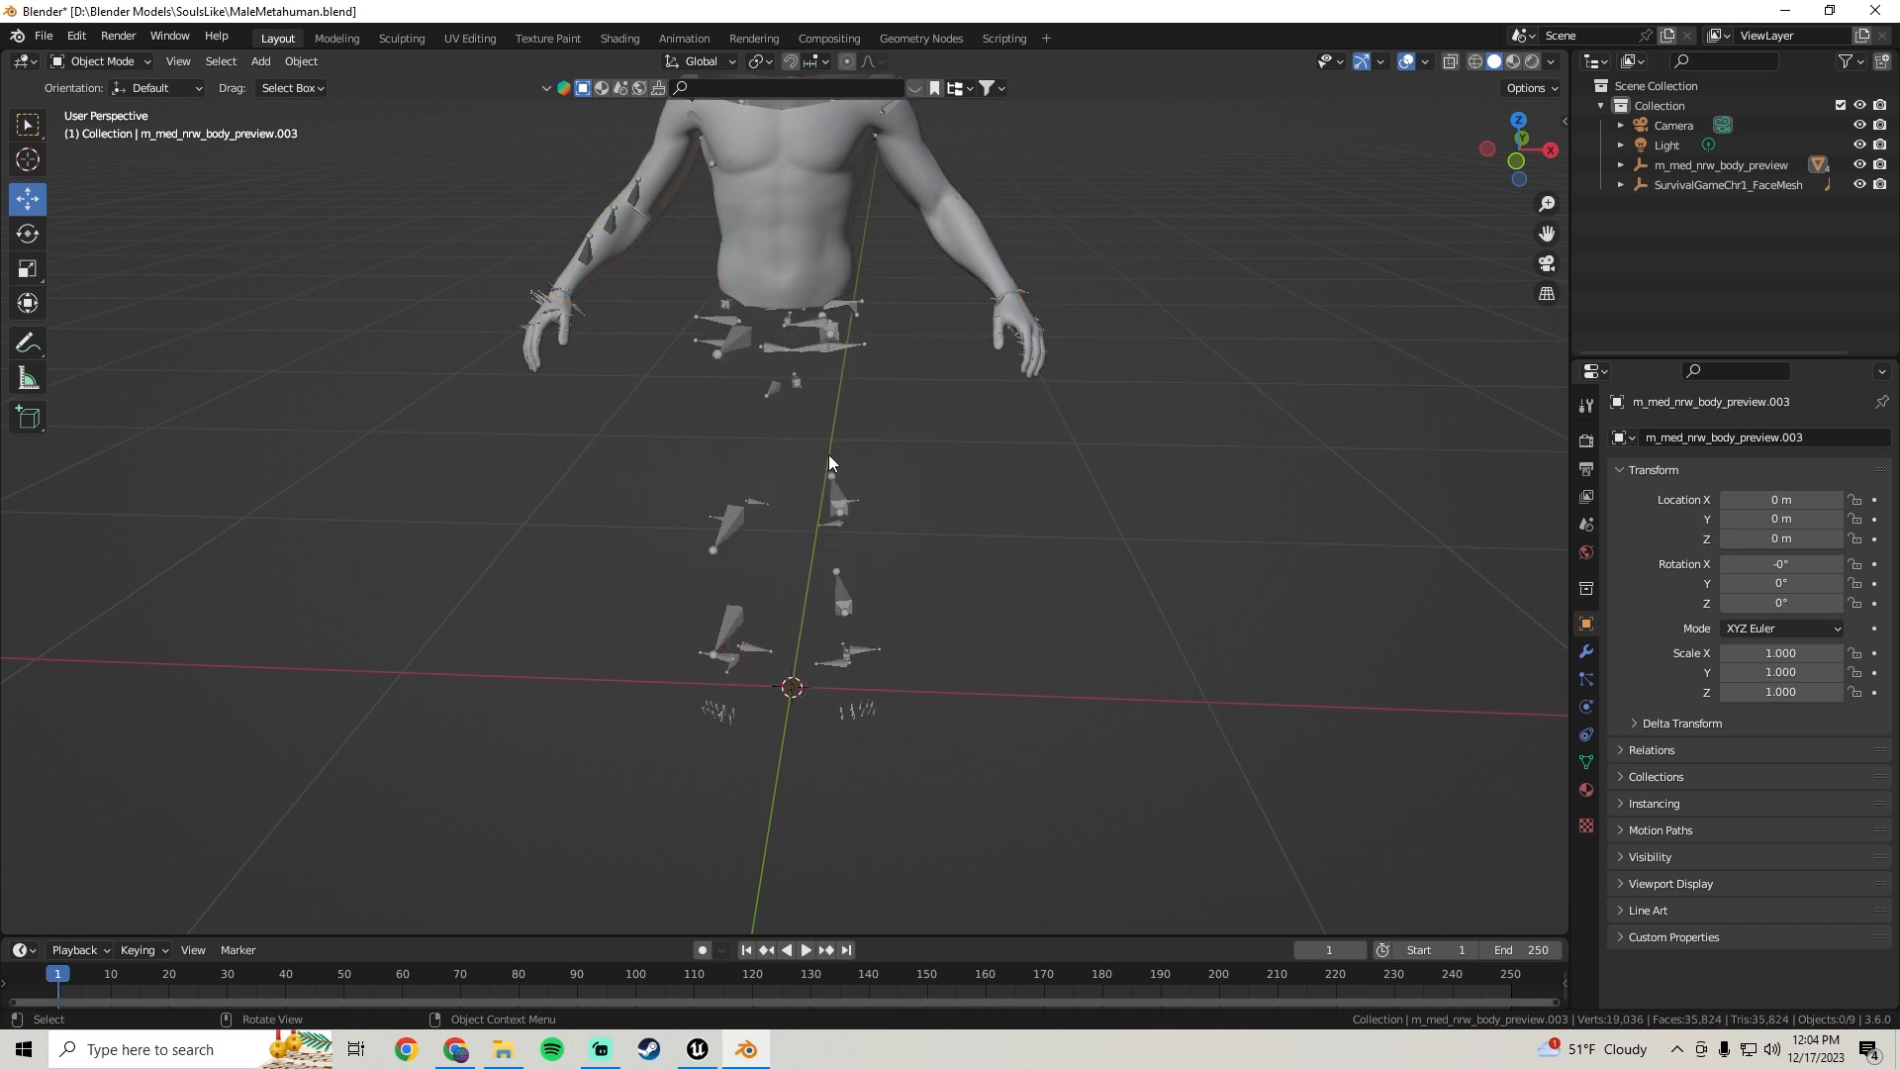
pyautogui.moveTo(731, 422); pyautogui.dragTo(797, 435, button='middle')
pyautogui.click(550, 366)
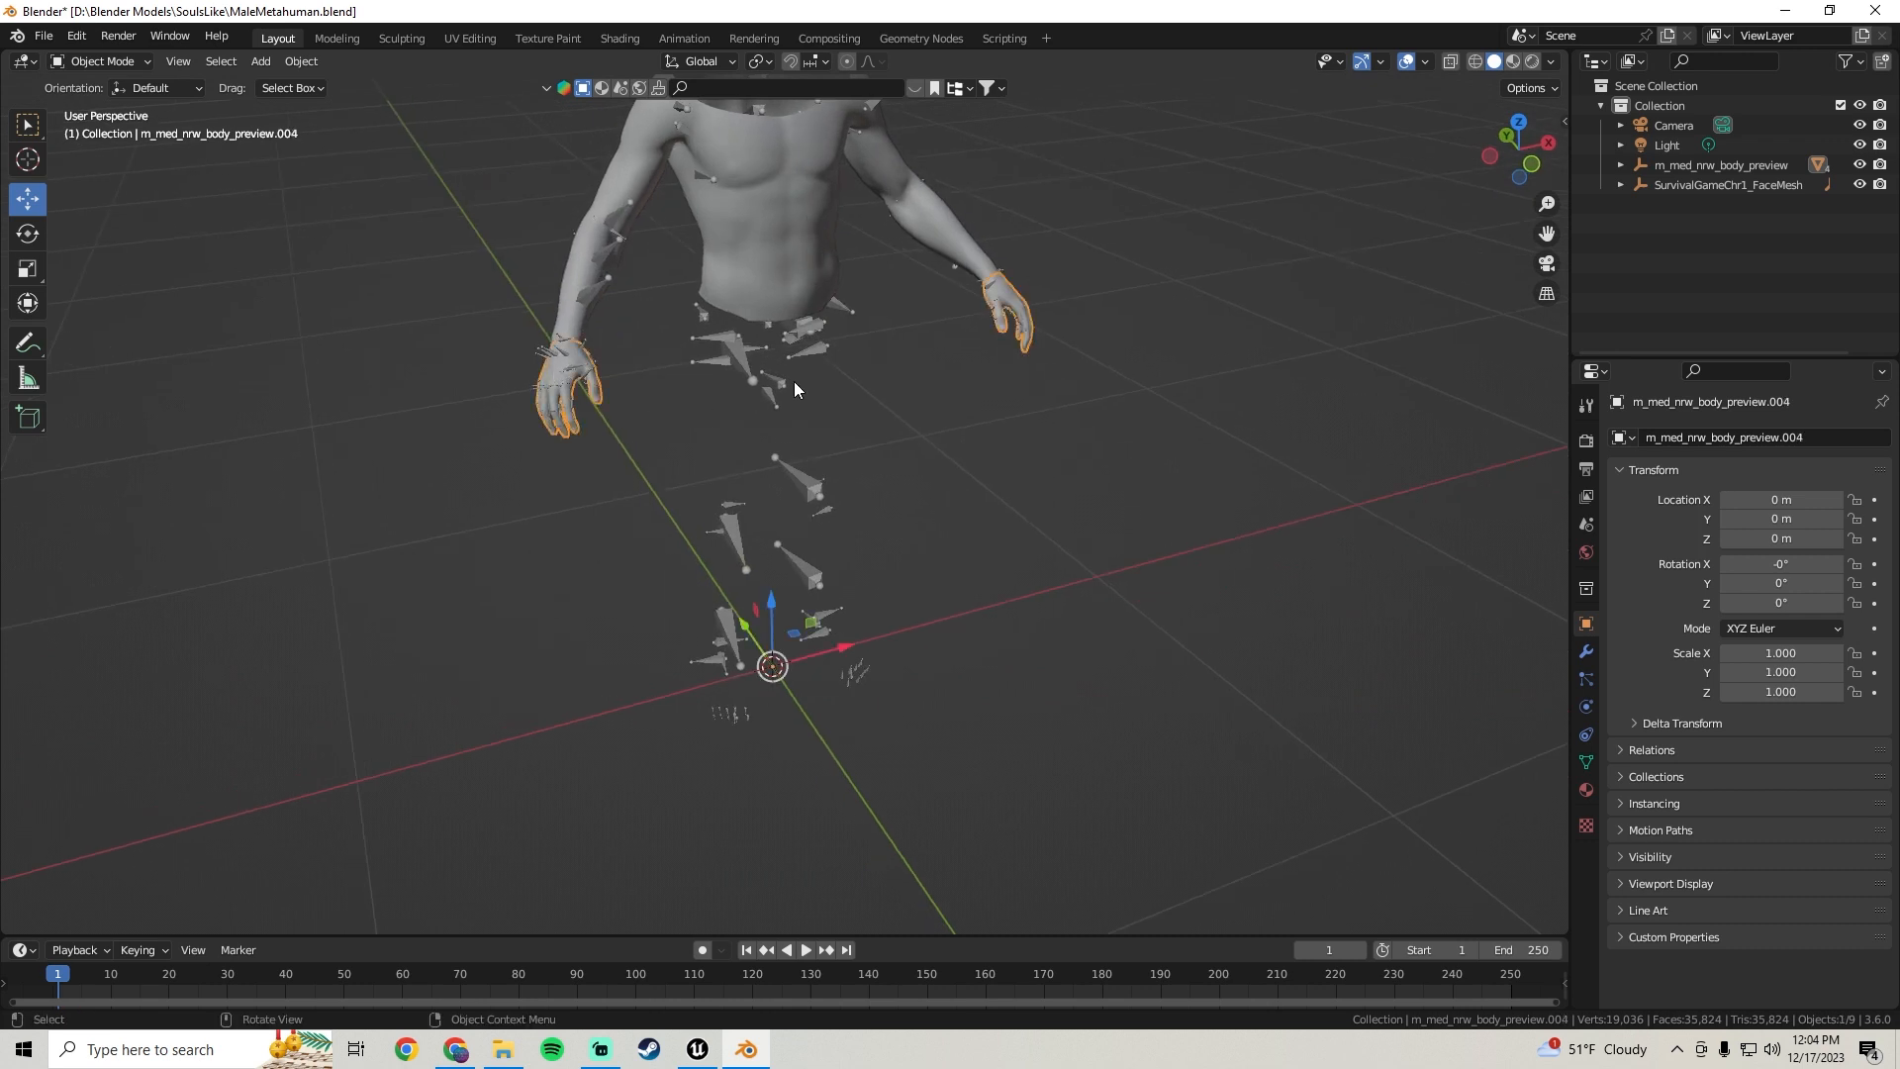
pyautogui.press('Delete')
# Select the torso-and-arms mesh together with the root armature
pyautogui.scroll(-3, 793, 382)
pyautogui.scroll(1, 762, 348)
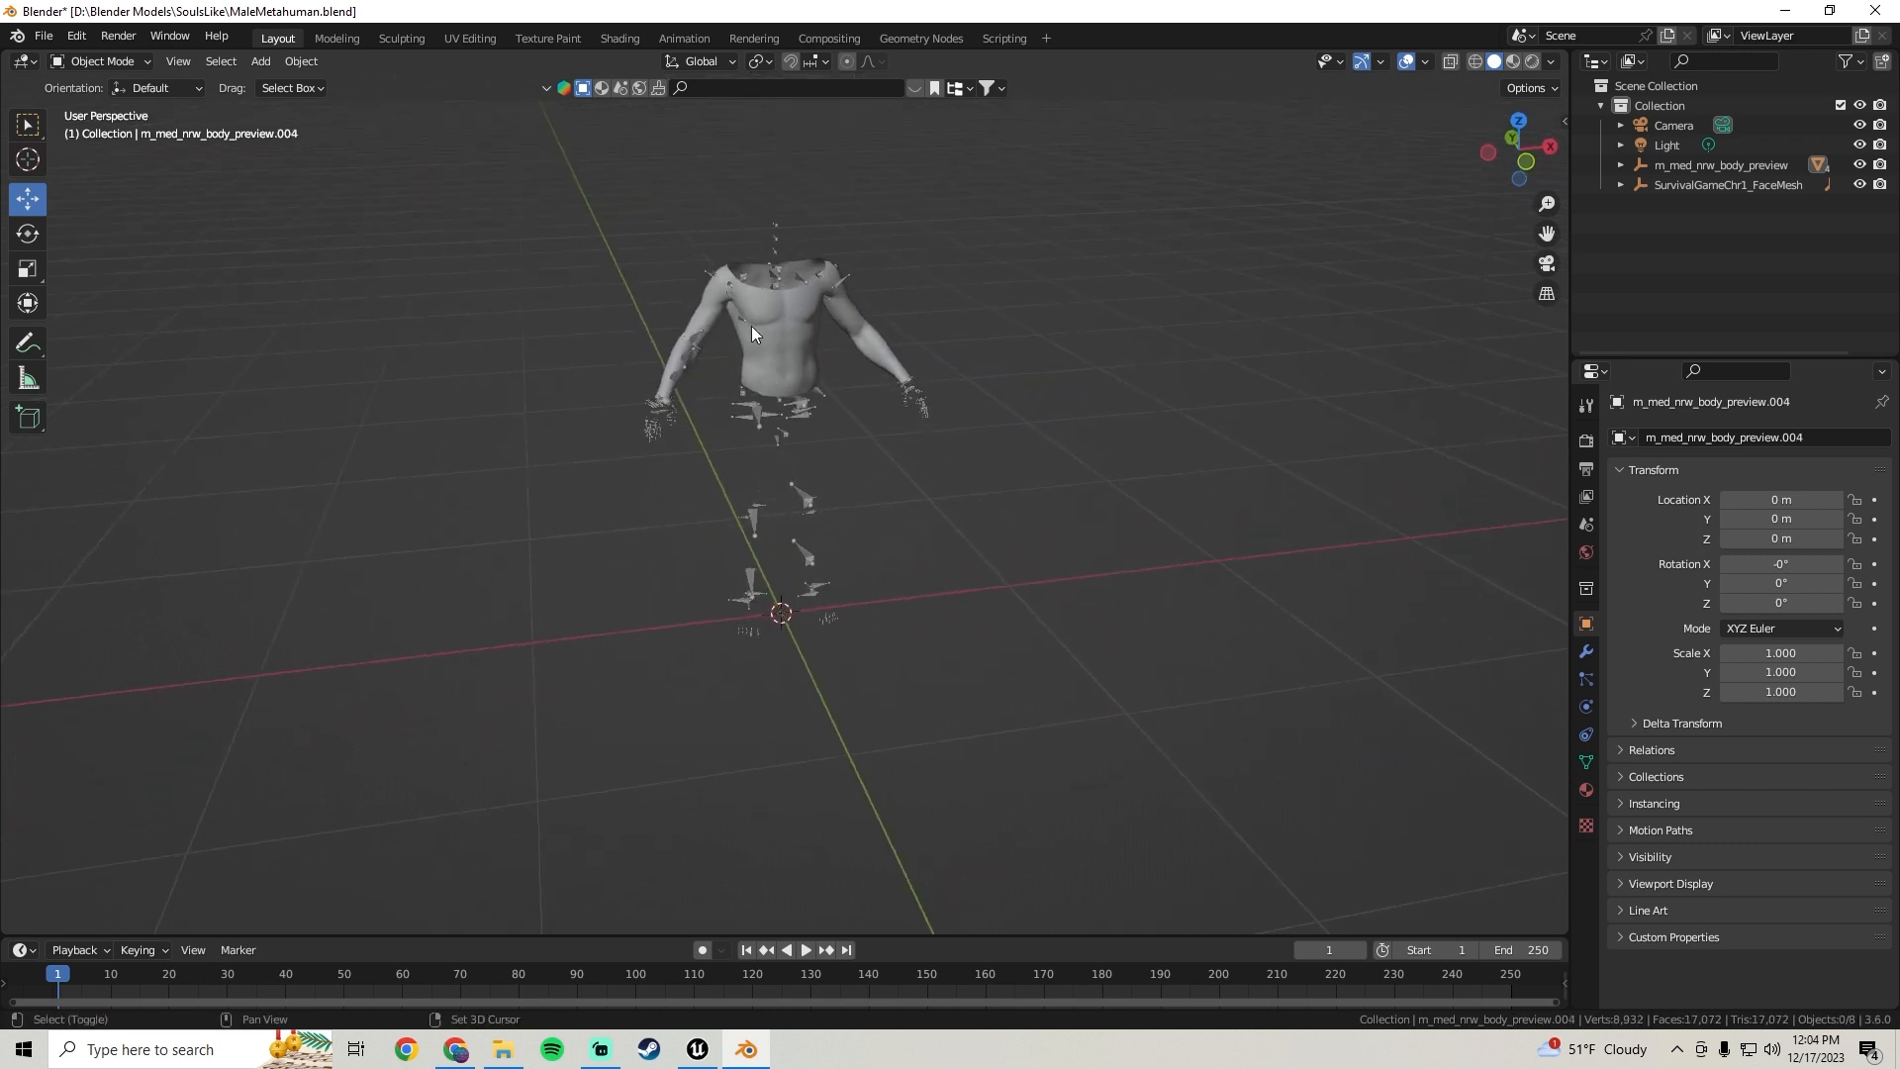
pyautogui.scroll(4, 781, 429)
pyautogui.click(786, 401)
pyautogui.moveTo(786, 402); pyautogui.dragTo(764, 383, button='middle')
pyautogui.scroll(3, 764, 383)
pyautogui.scroll(-2, 764, 384)
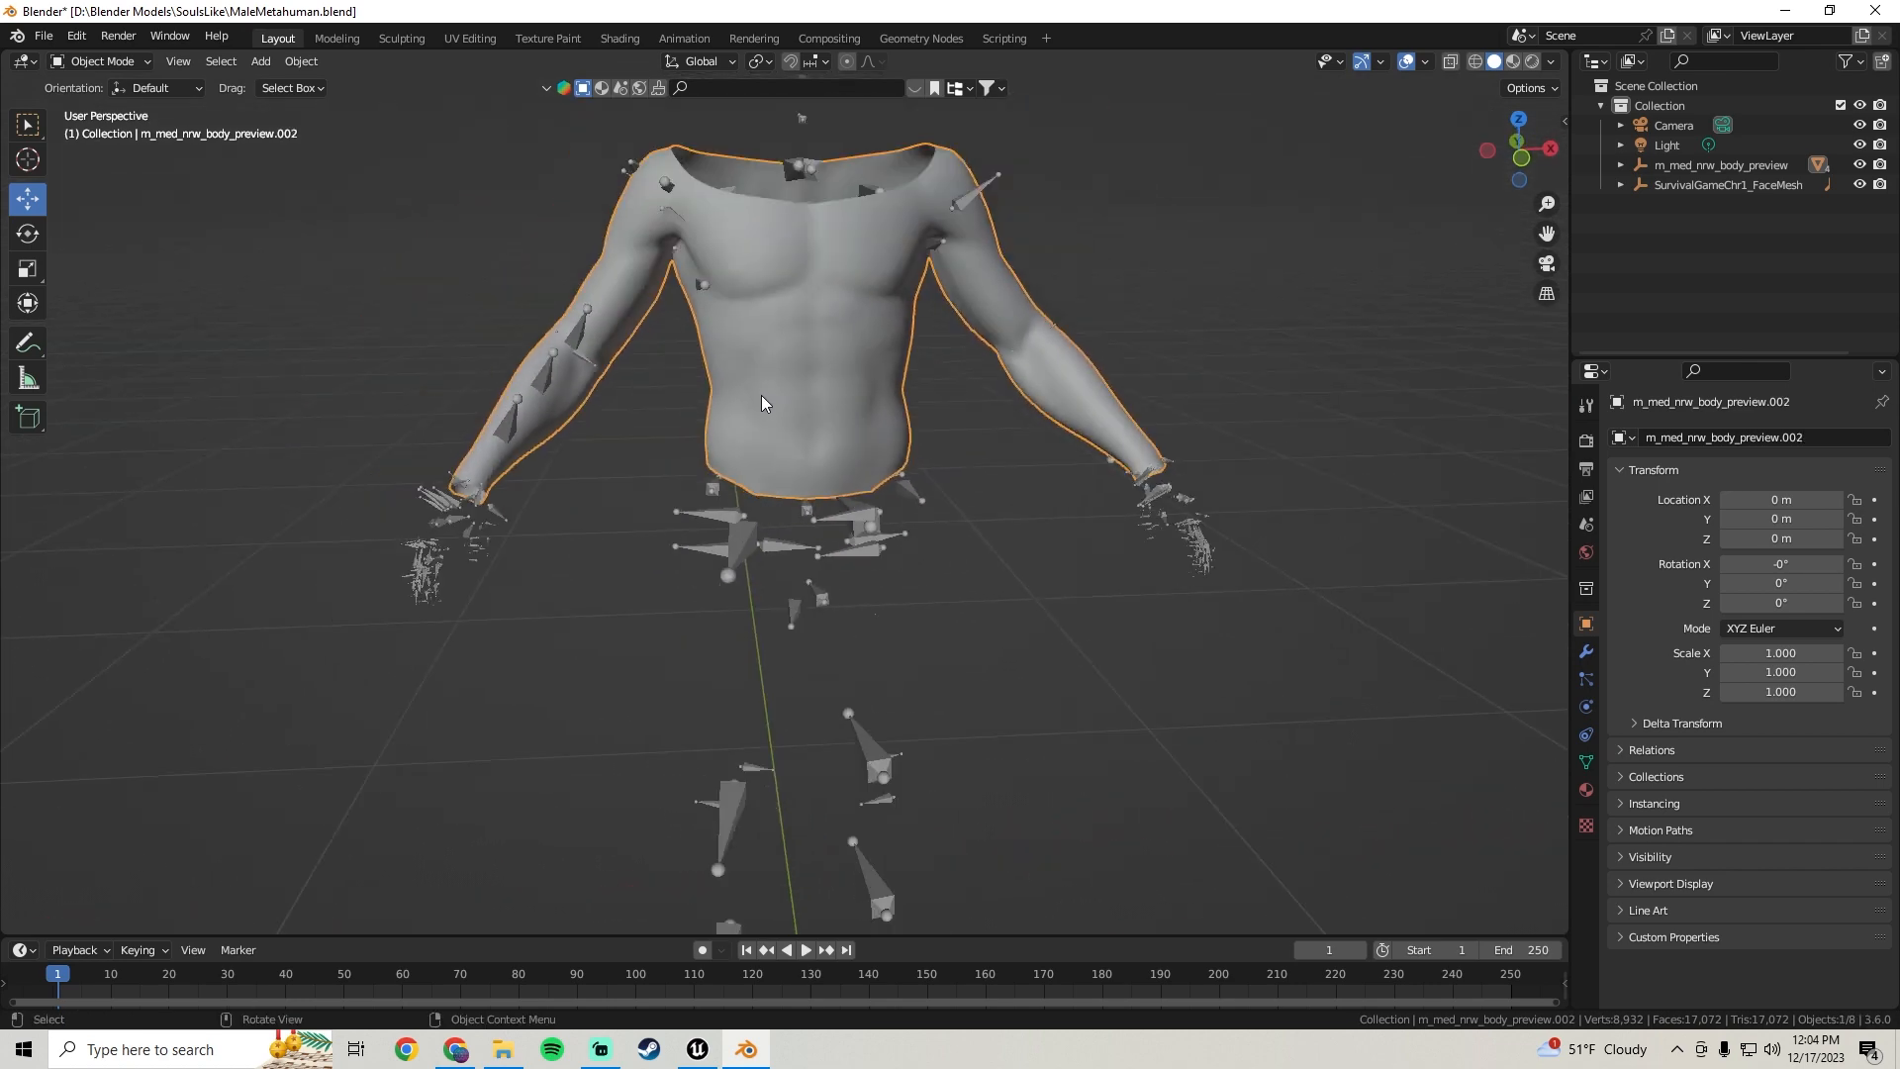
pyautogui.keyDown('shift'); pyautogui.click(748, 540); pyautogui.keyUp('shift')
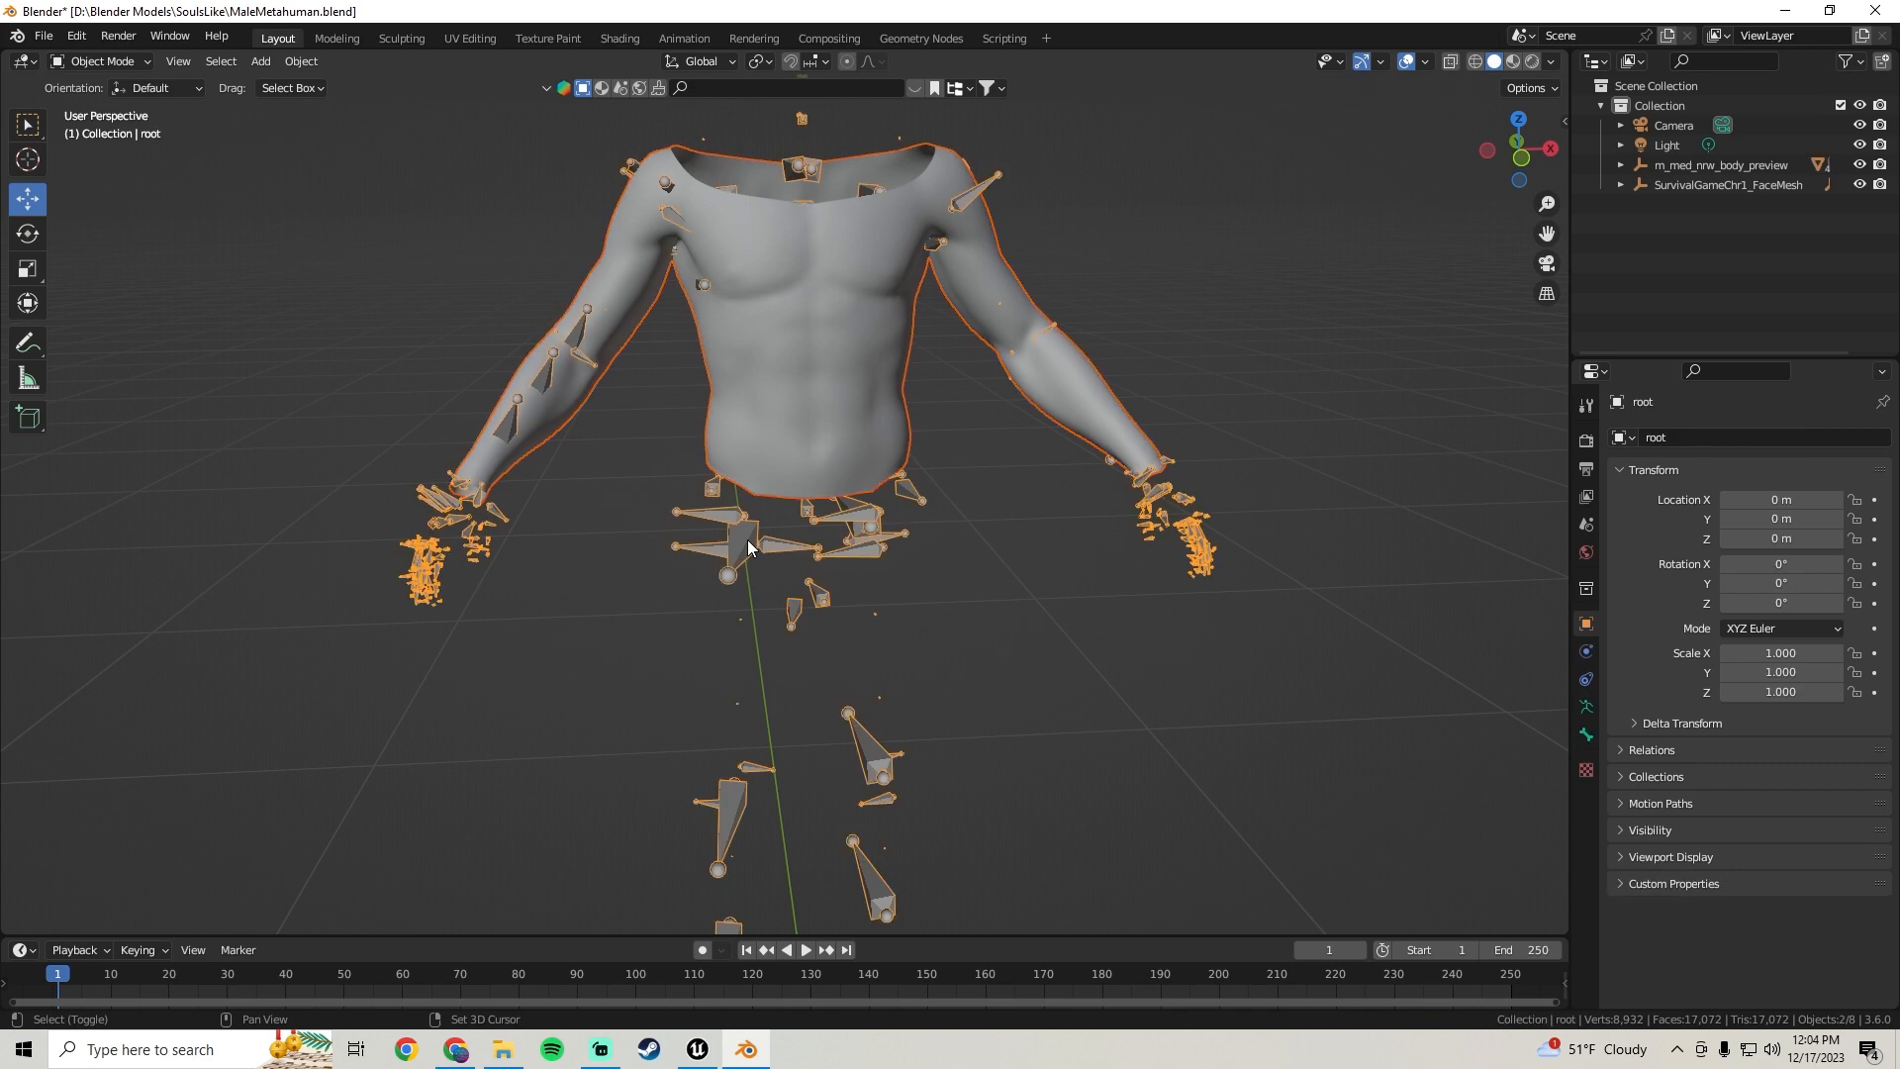
# Open the FBX export dialog and limit the export to selected objects
pyautogui.click(45, 36)
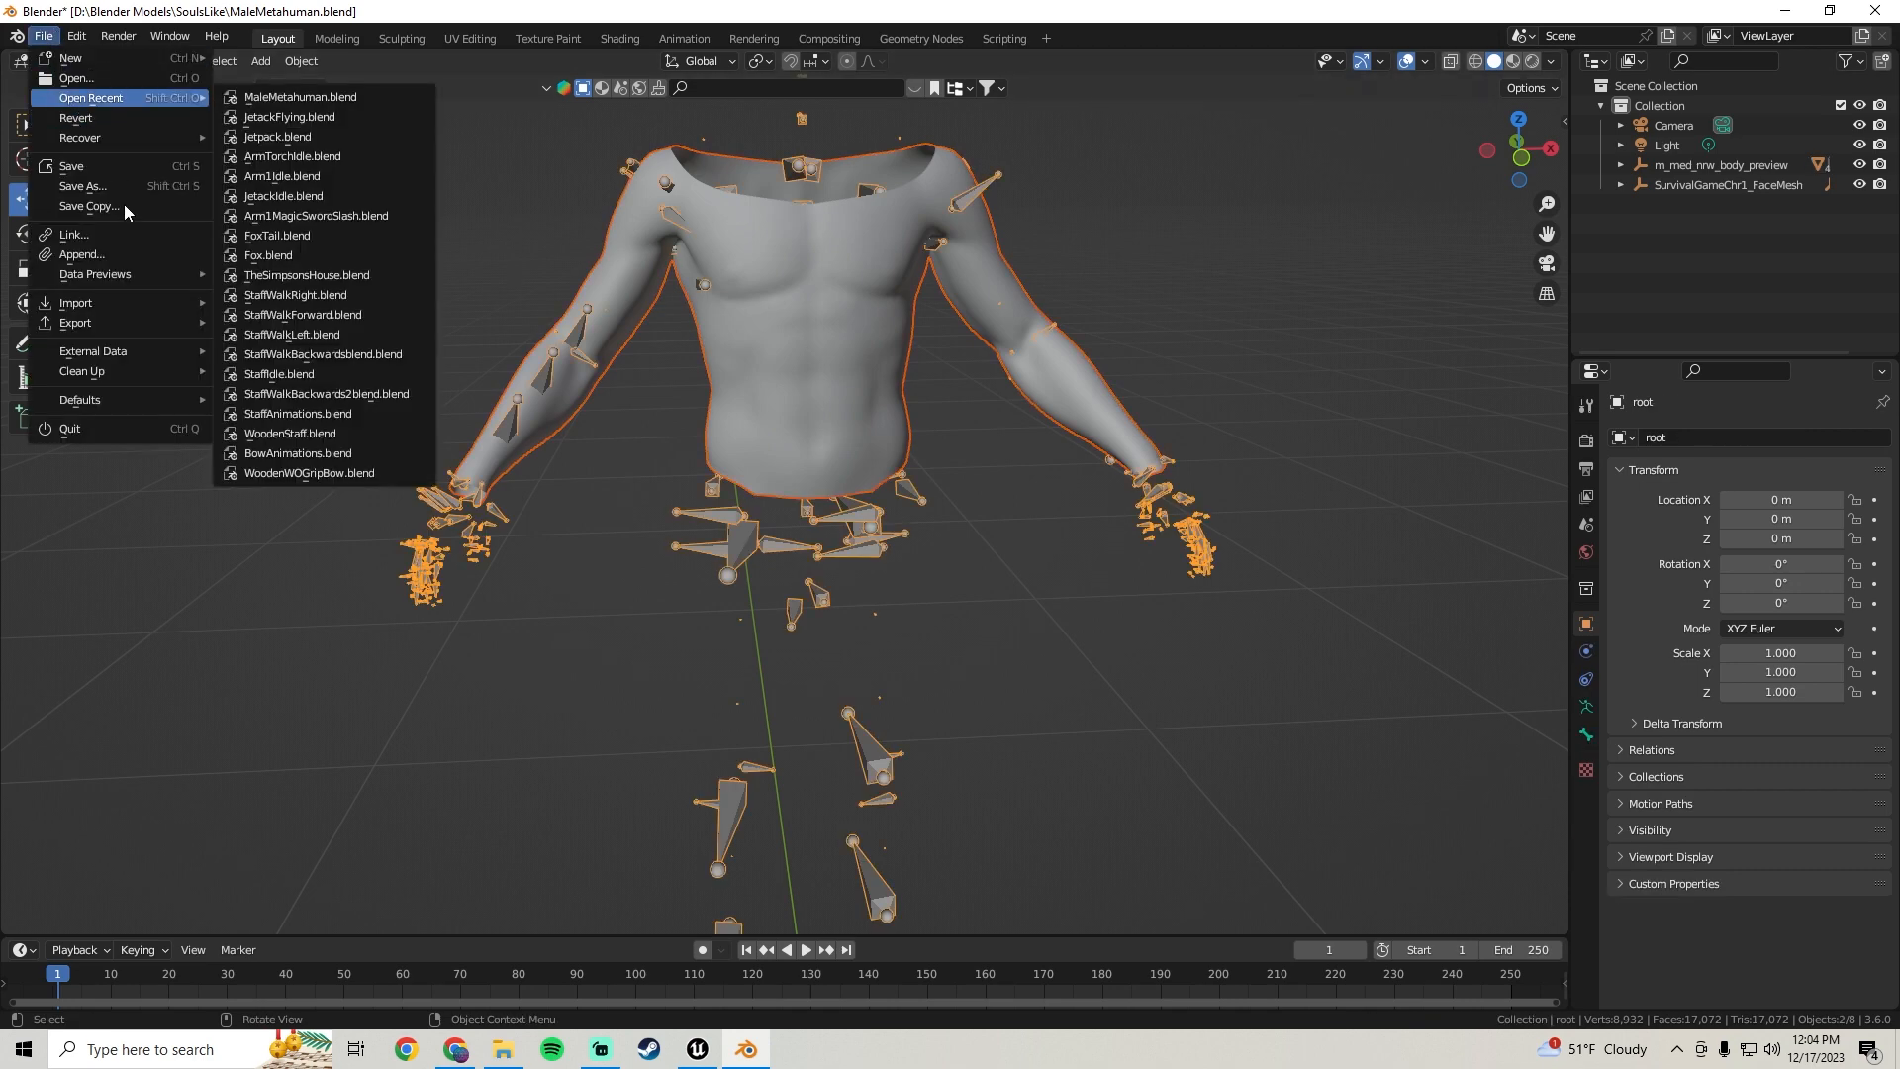
pyautogui.moveTo(116, 321)
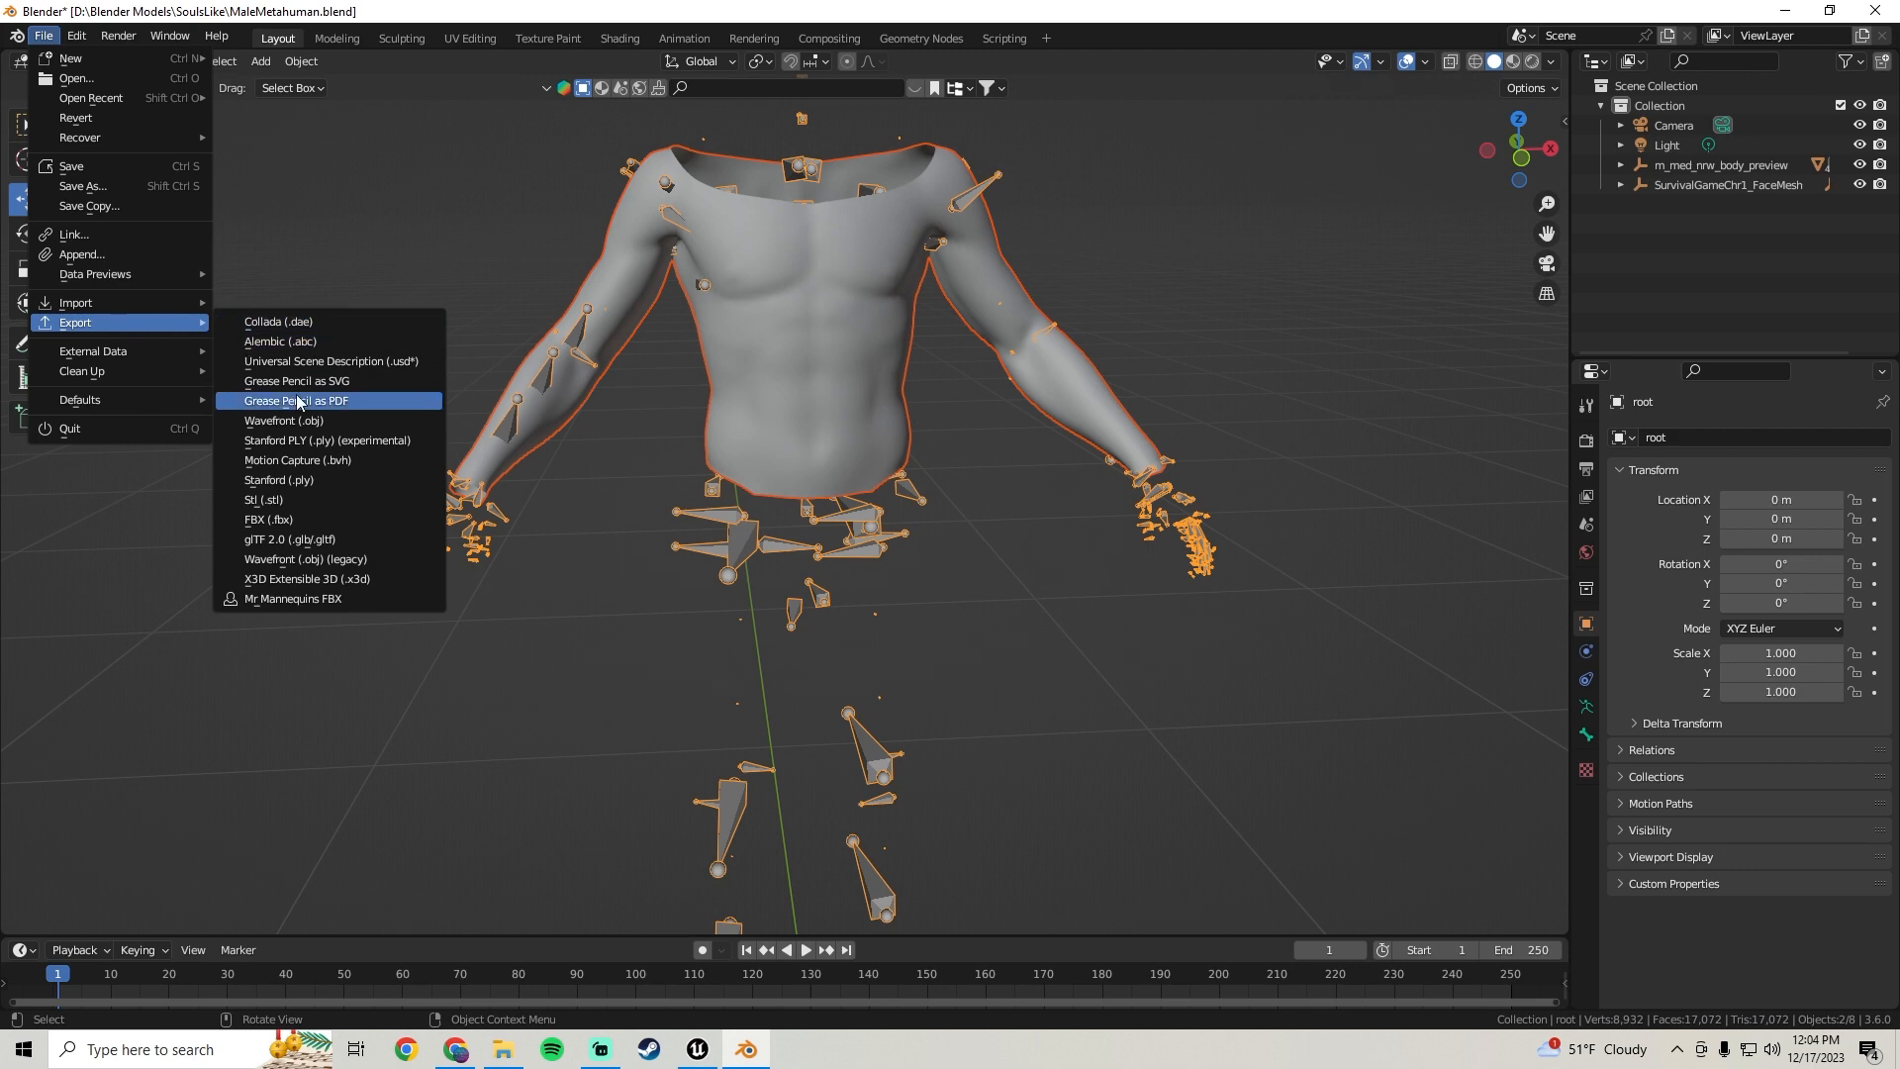
pyautogui.click(292, 514)
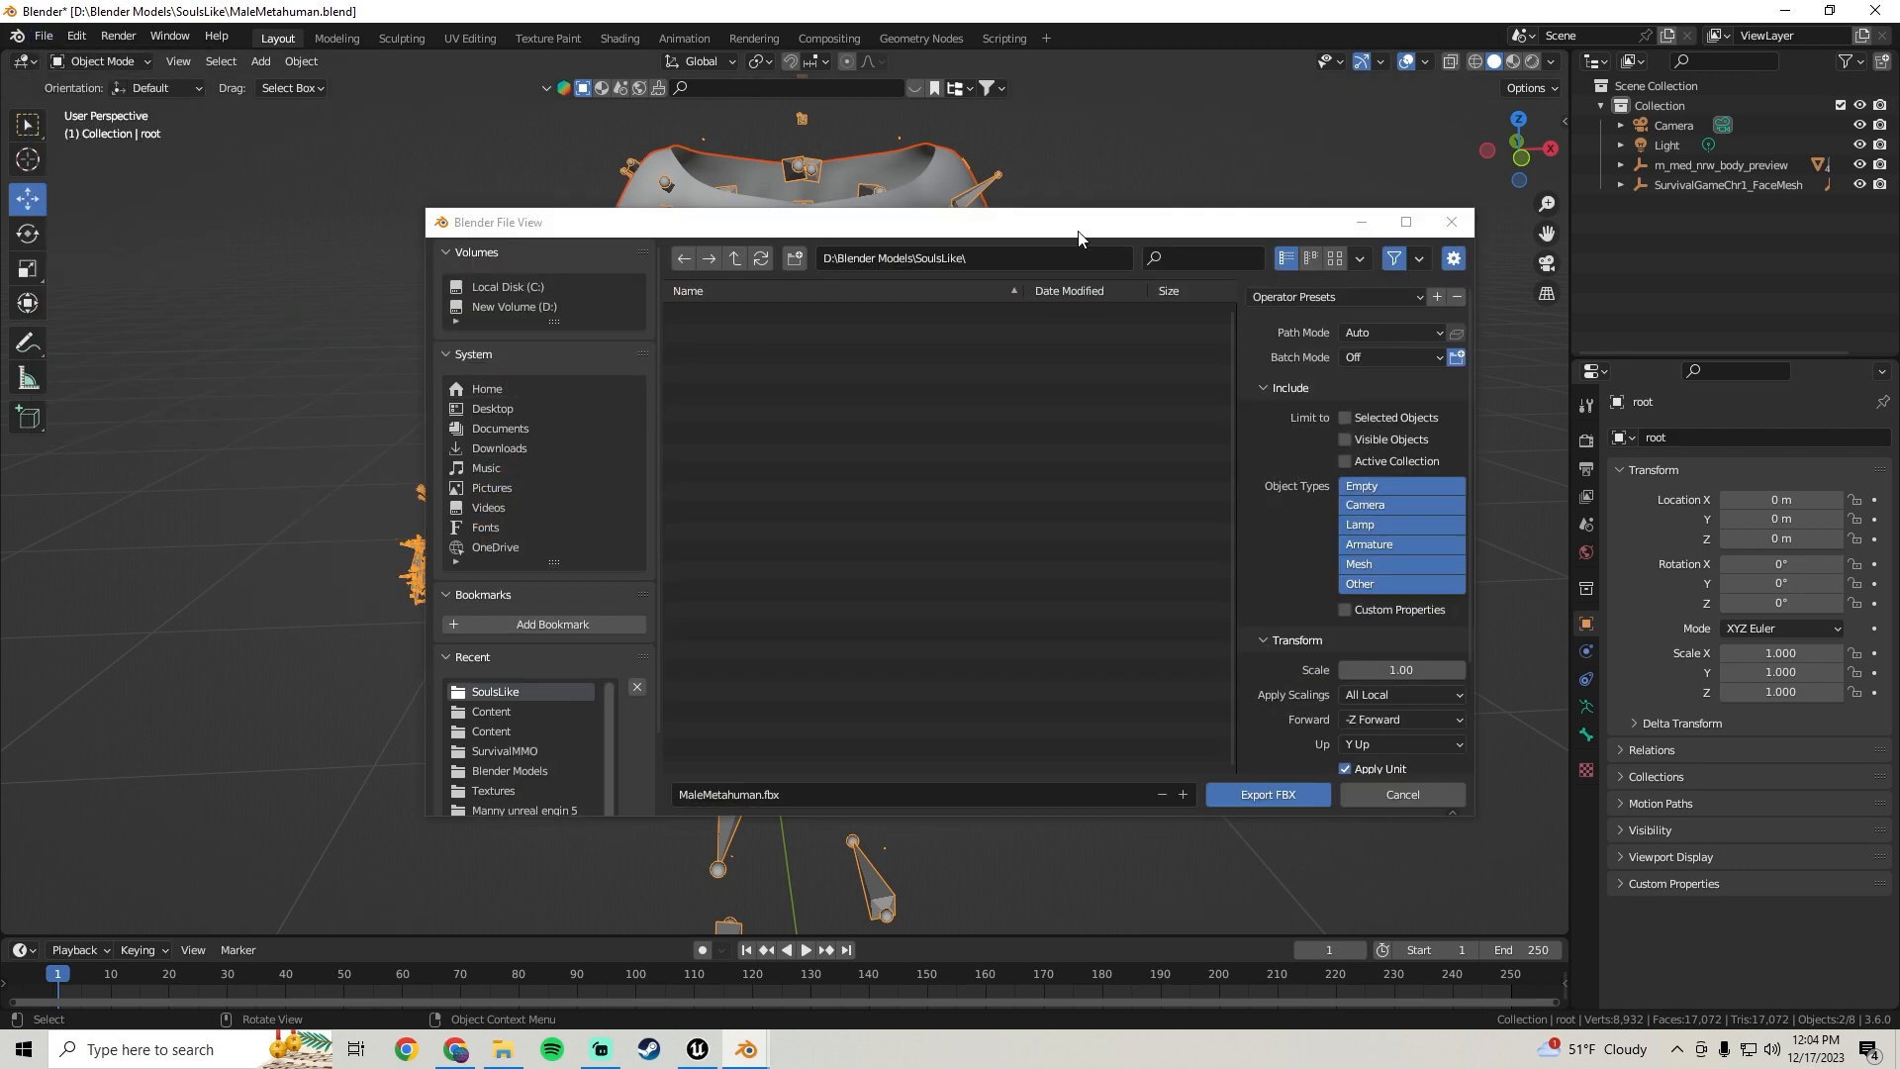
pyautogui.moveTo(1042, 230); pyautogui.dragTo(887, 184)
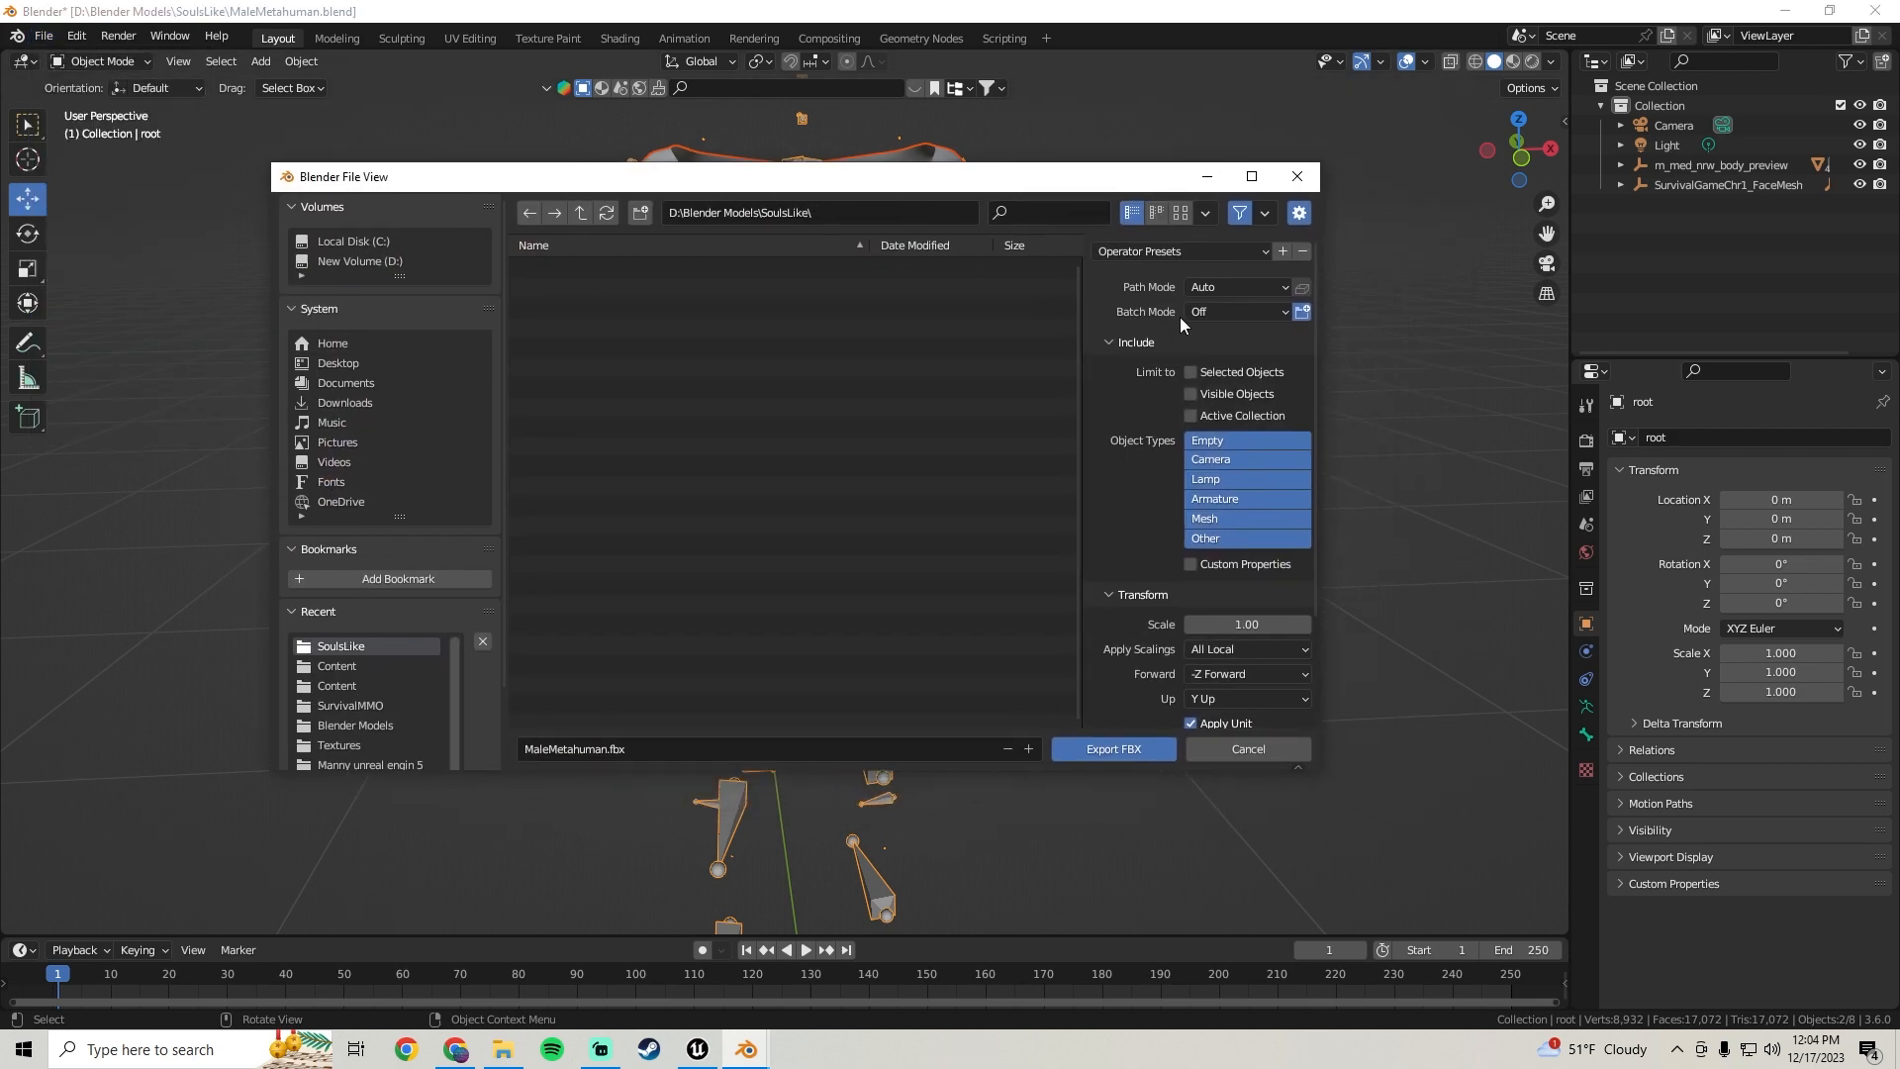
pyautogui.click(1191, 372)
pyautogui.scroll(-3, 1113, 467)
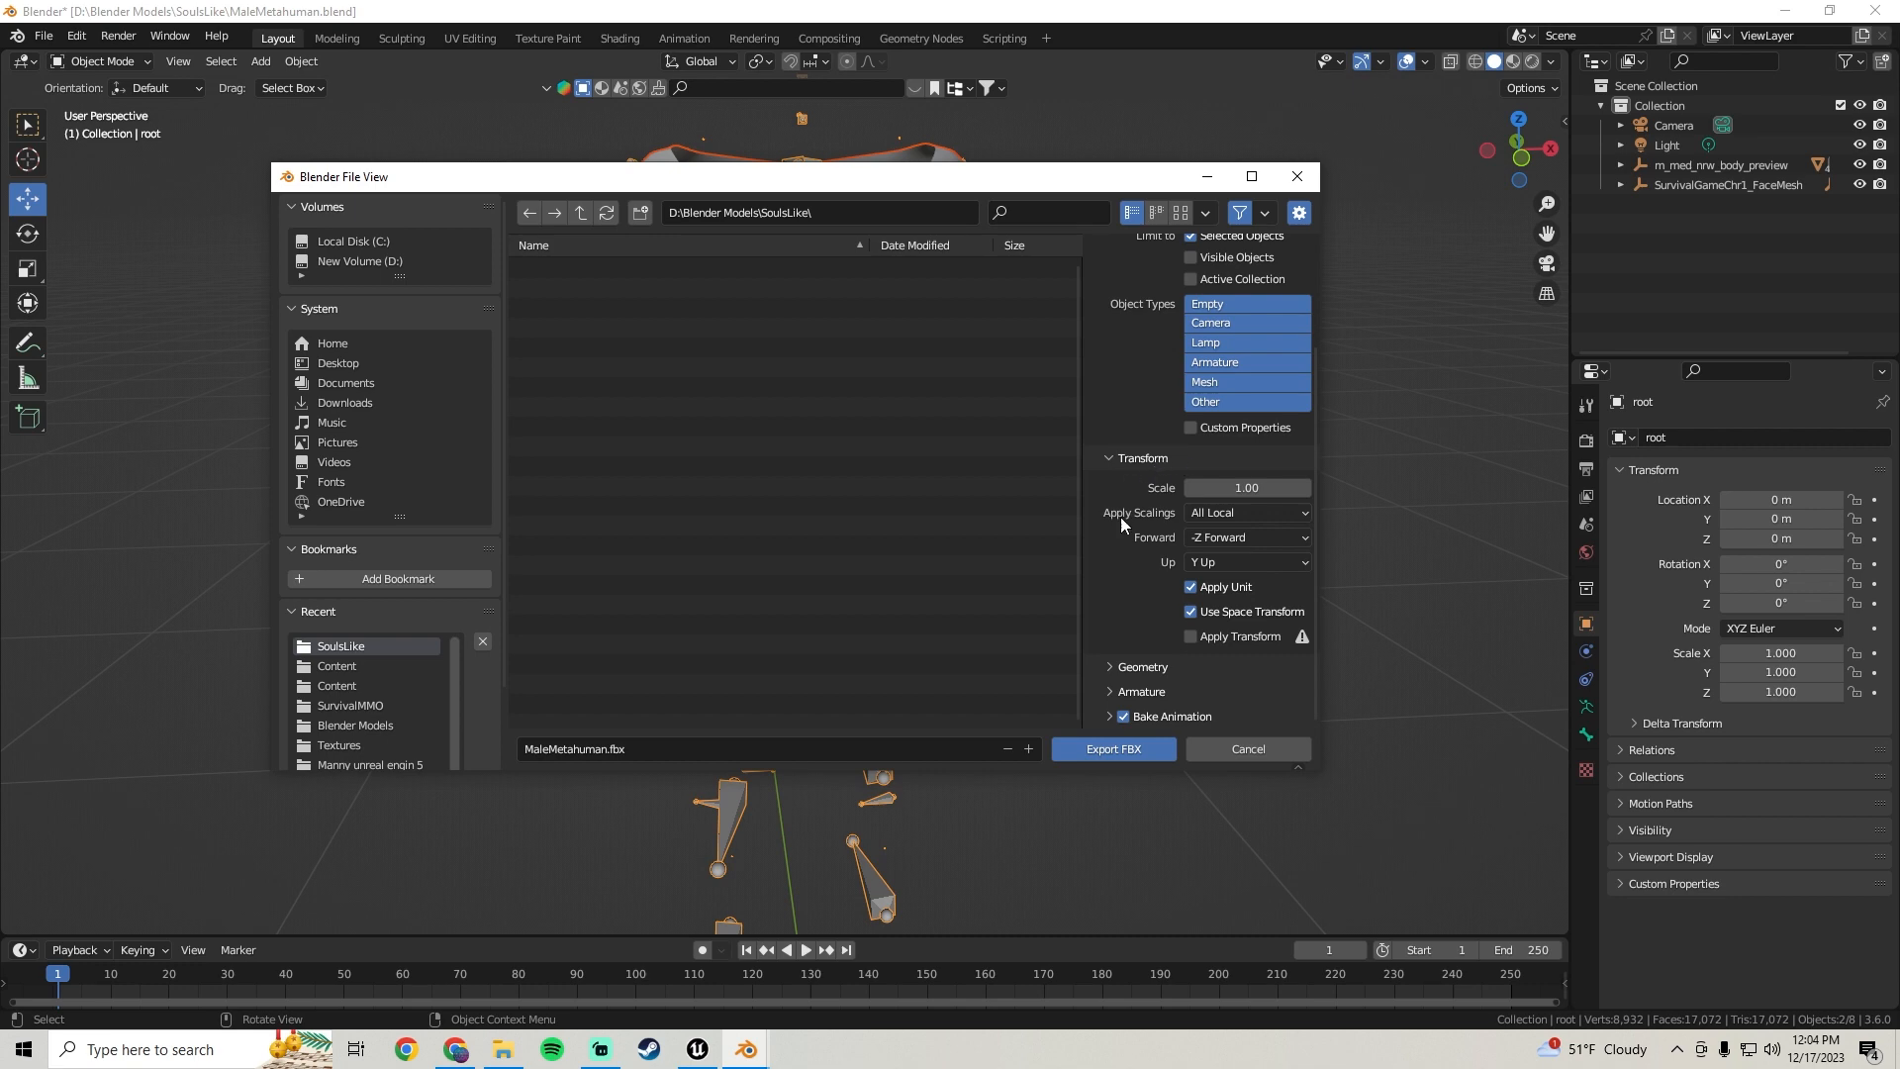
# Set the export Forward axis to Y Forward and the geometry smoothing to Face
pyautogui.click(1225, 538)
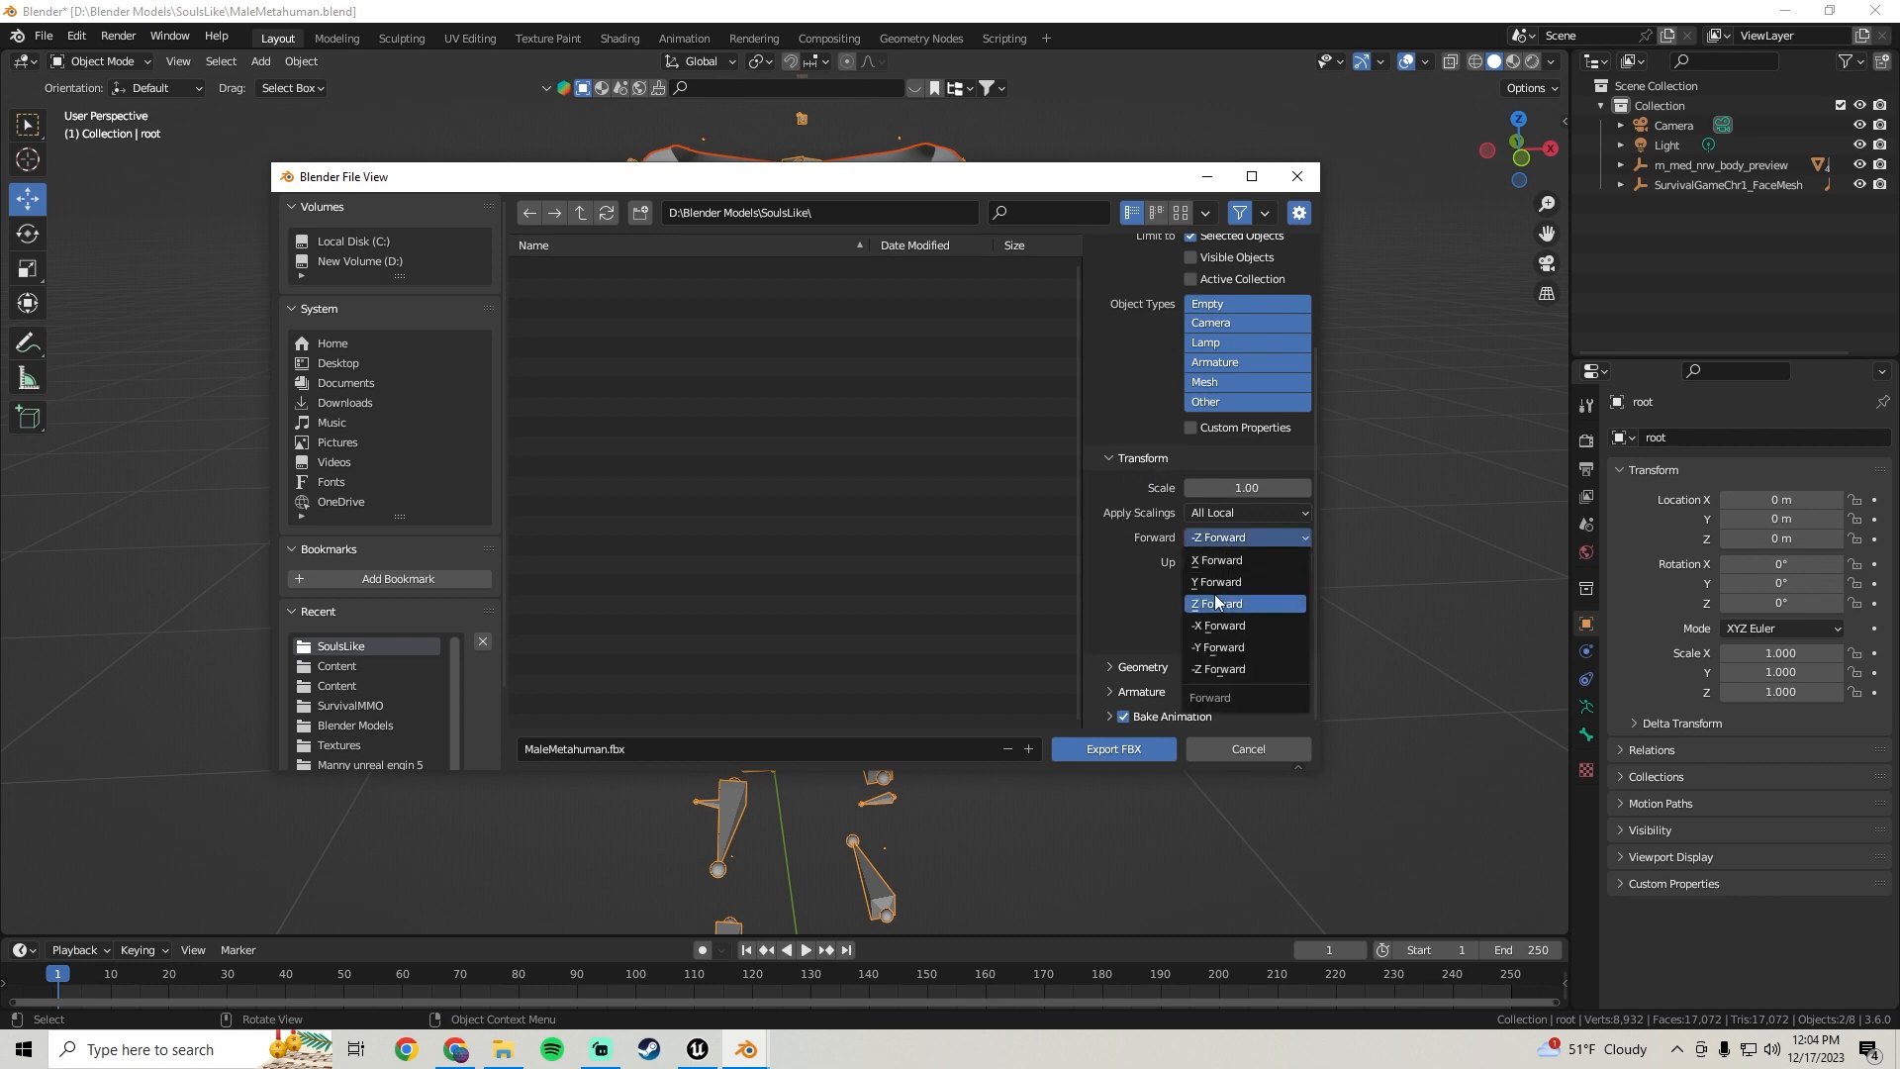
pyautogui.click(1221, 583)
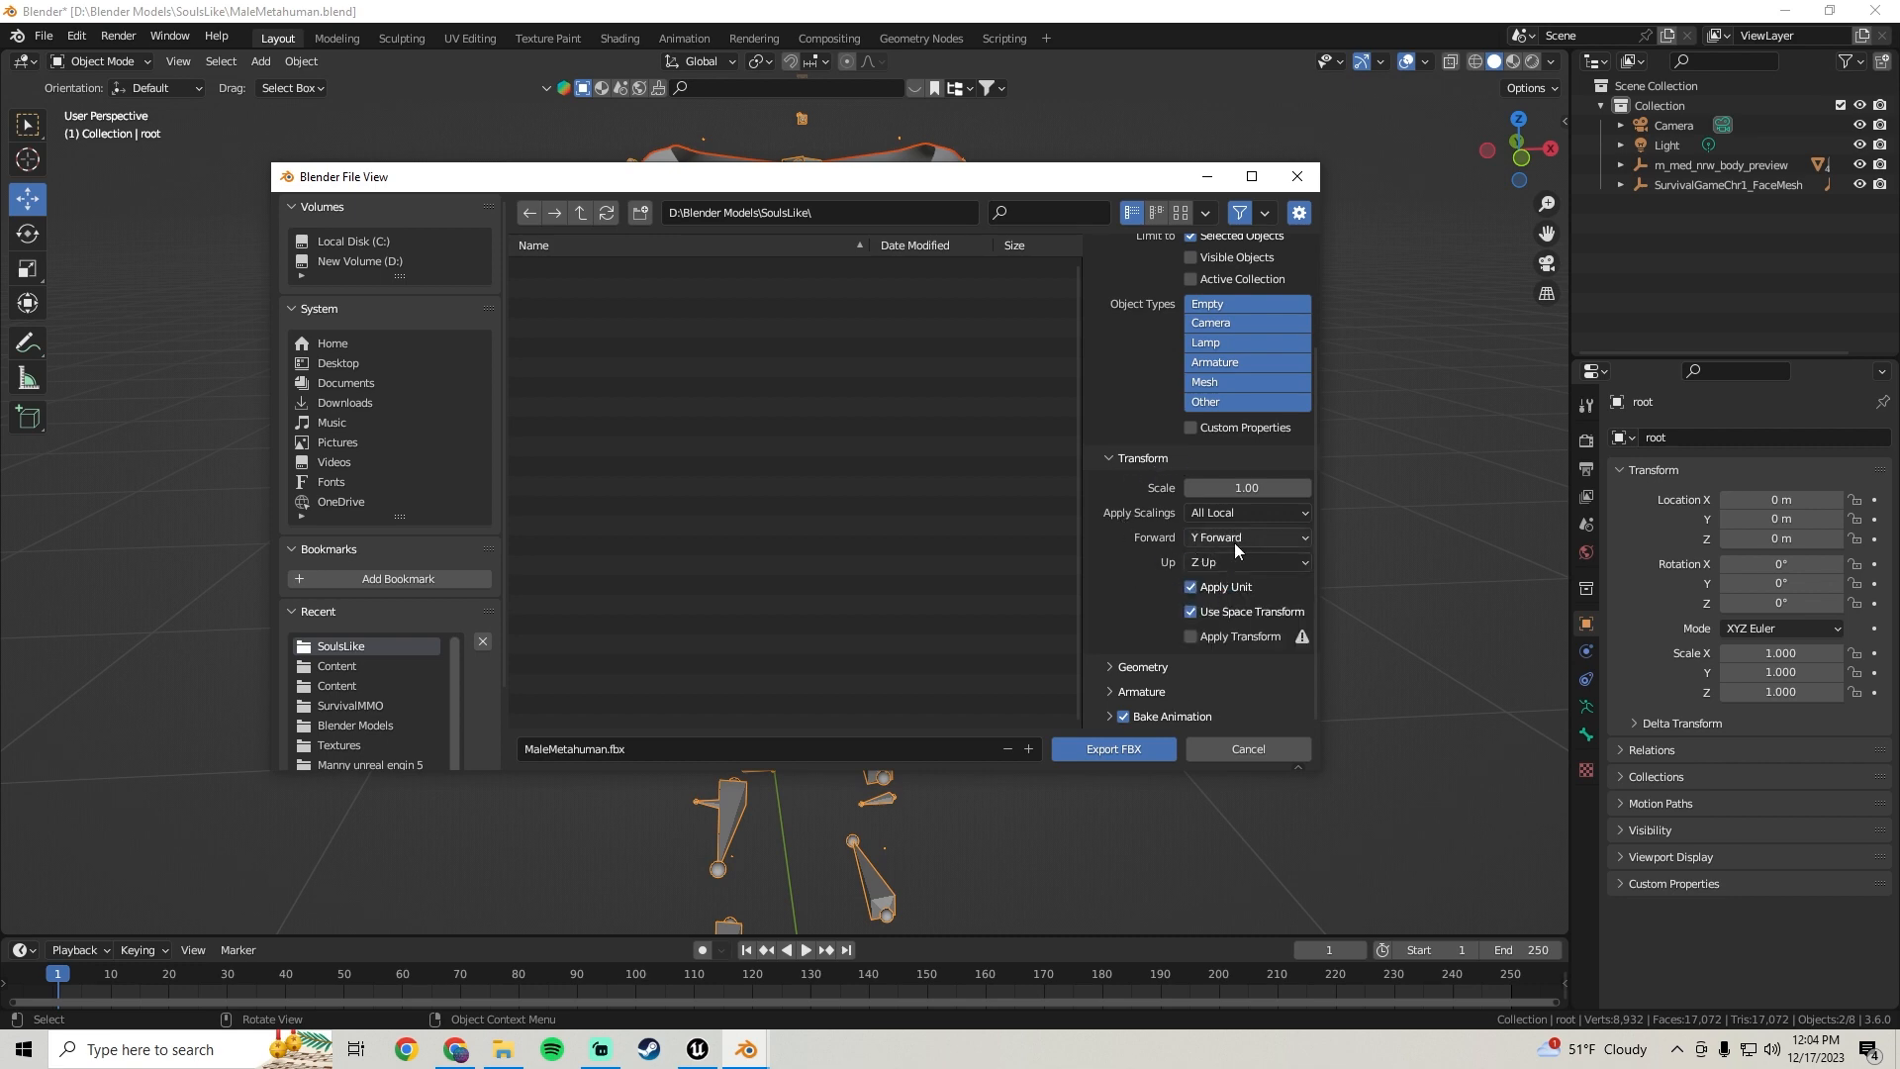
pyautogui.click(1111, 667)
pyautogui.scroll(-5, 1118, 549)
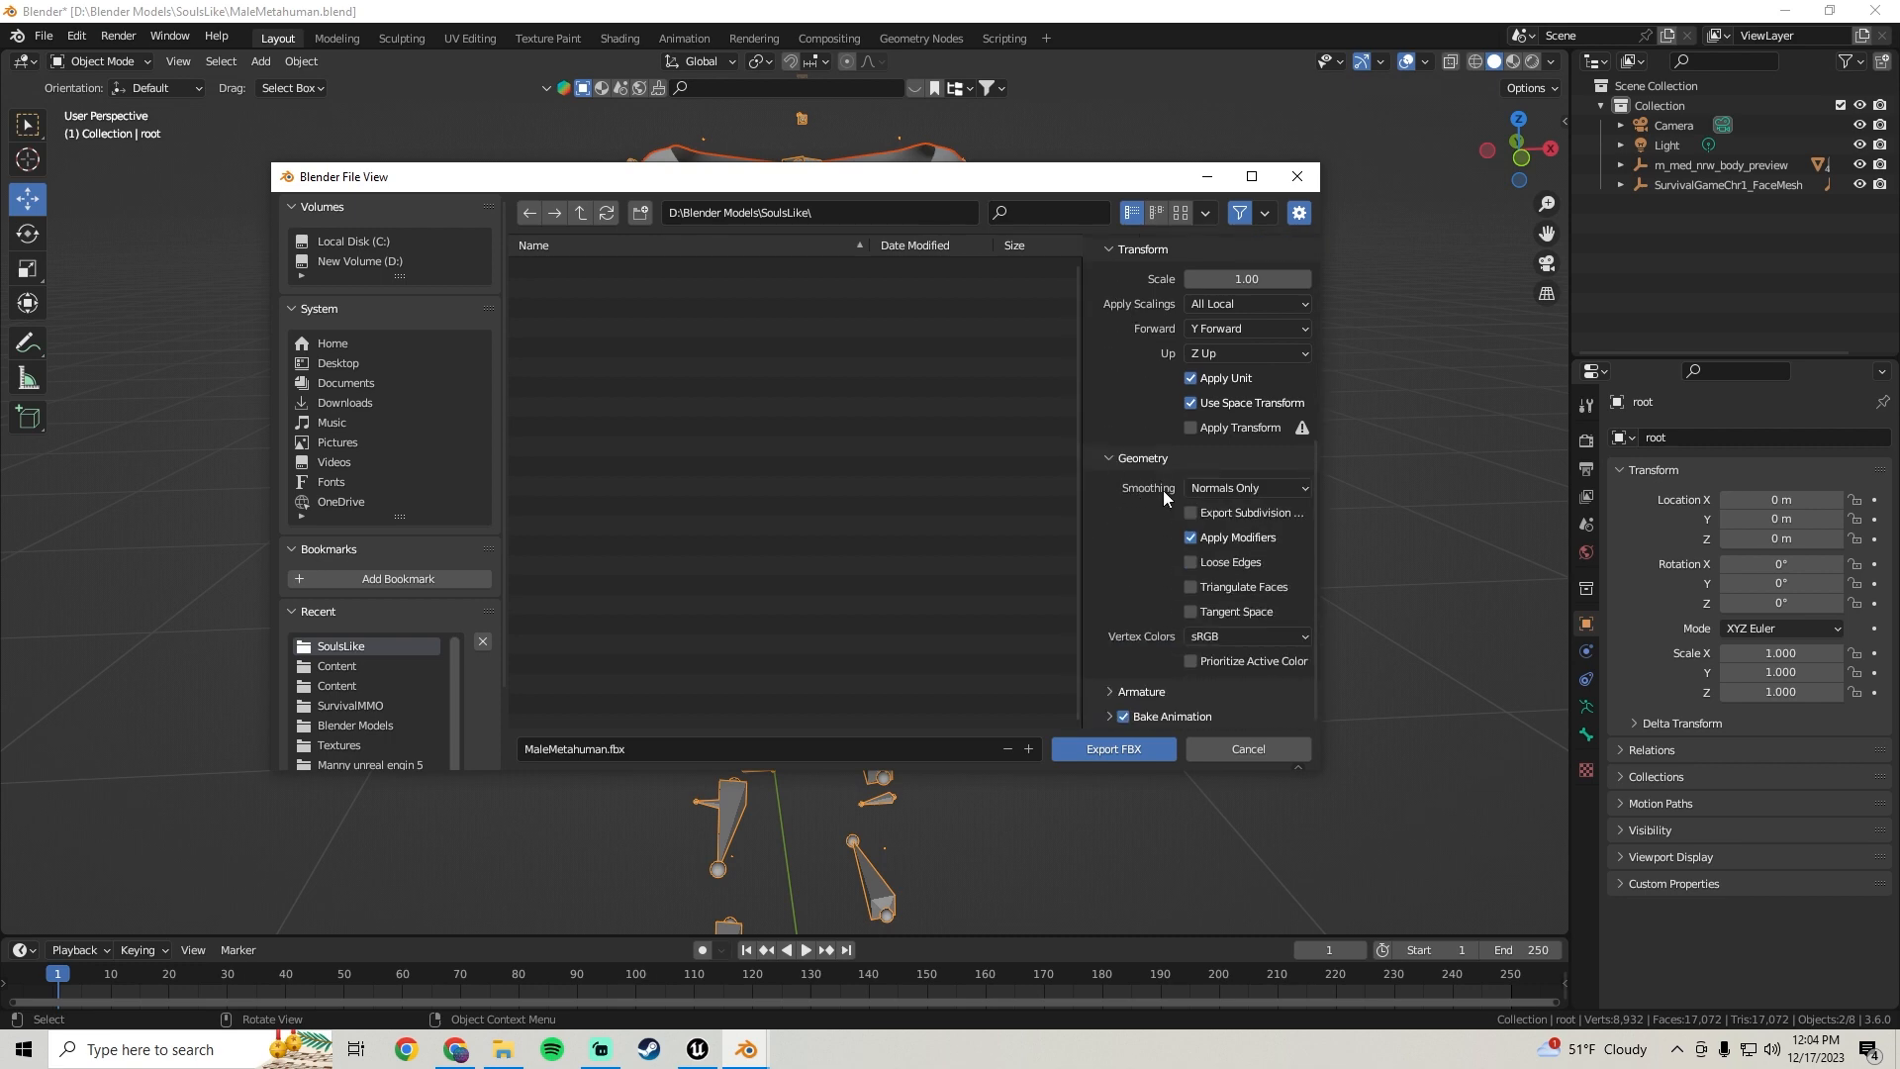
pyautogui.click(1239, 493)
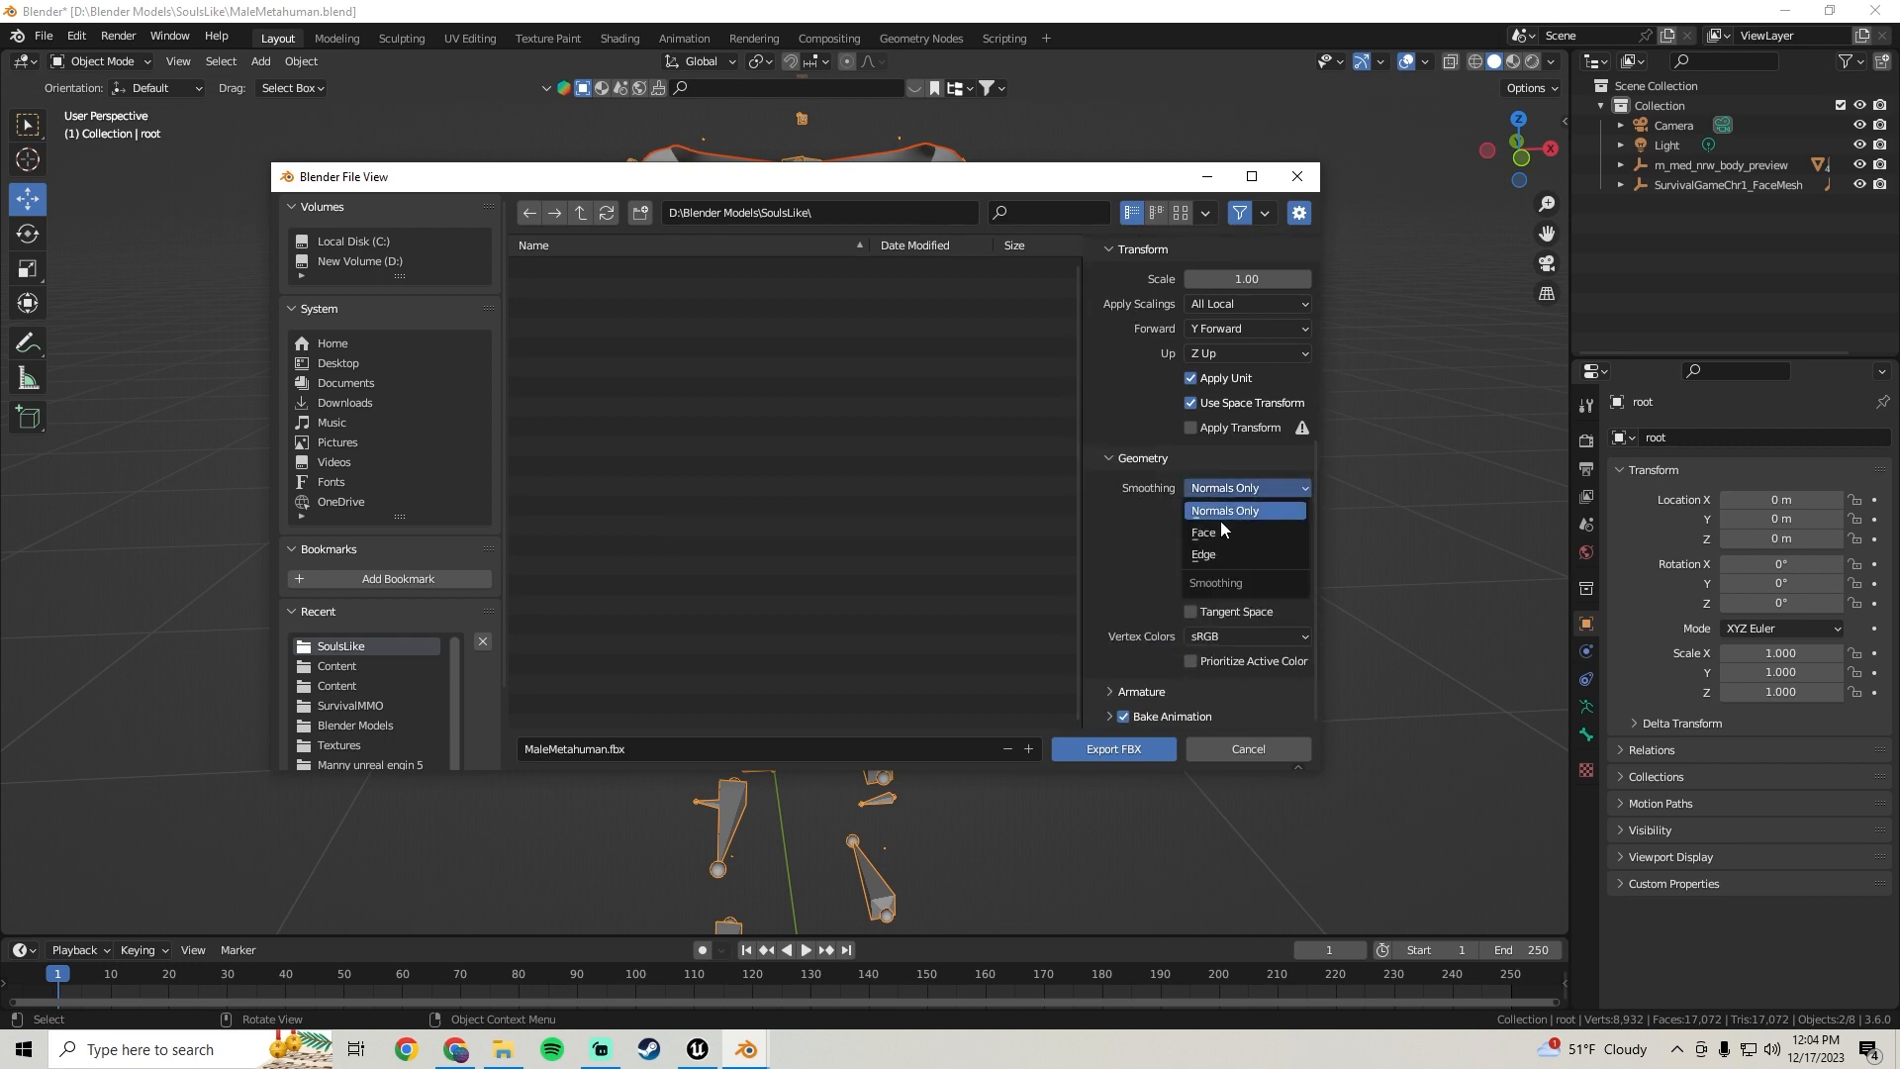
pyautogui.click(1220, 513)
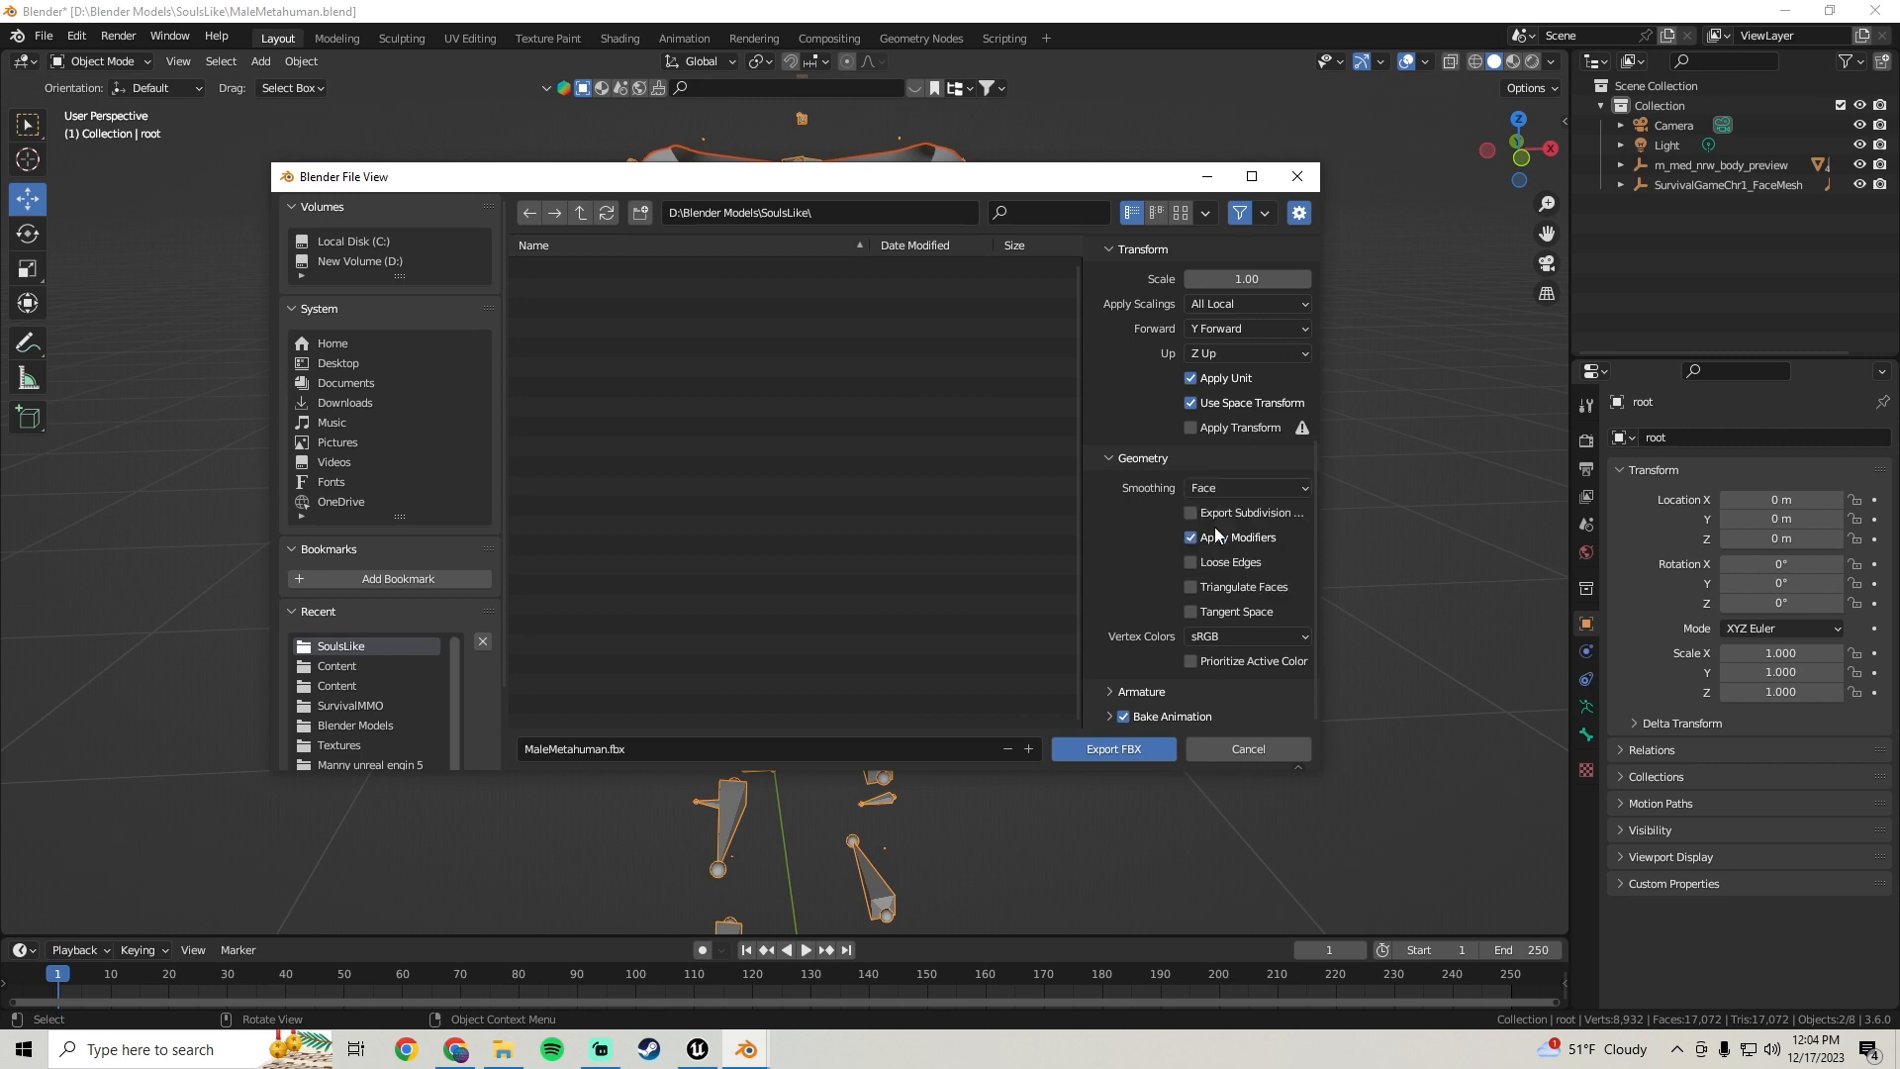
# Name the file MaleCharacterChest.fbx and export the FBX
pyautogui.click(1110, 688)
pyautogui.scroll(-3, 1112, 653)
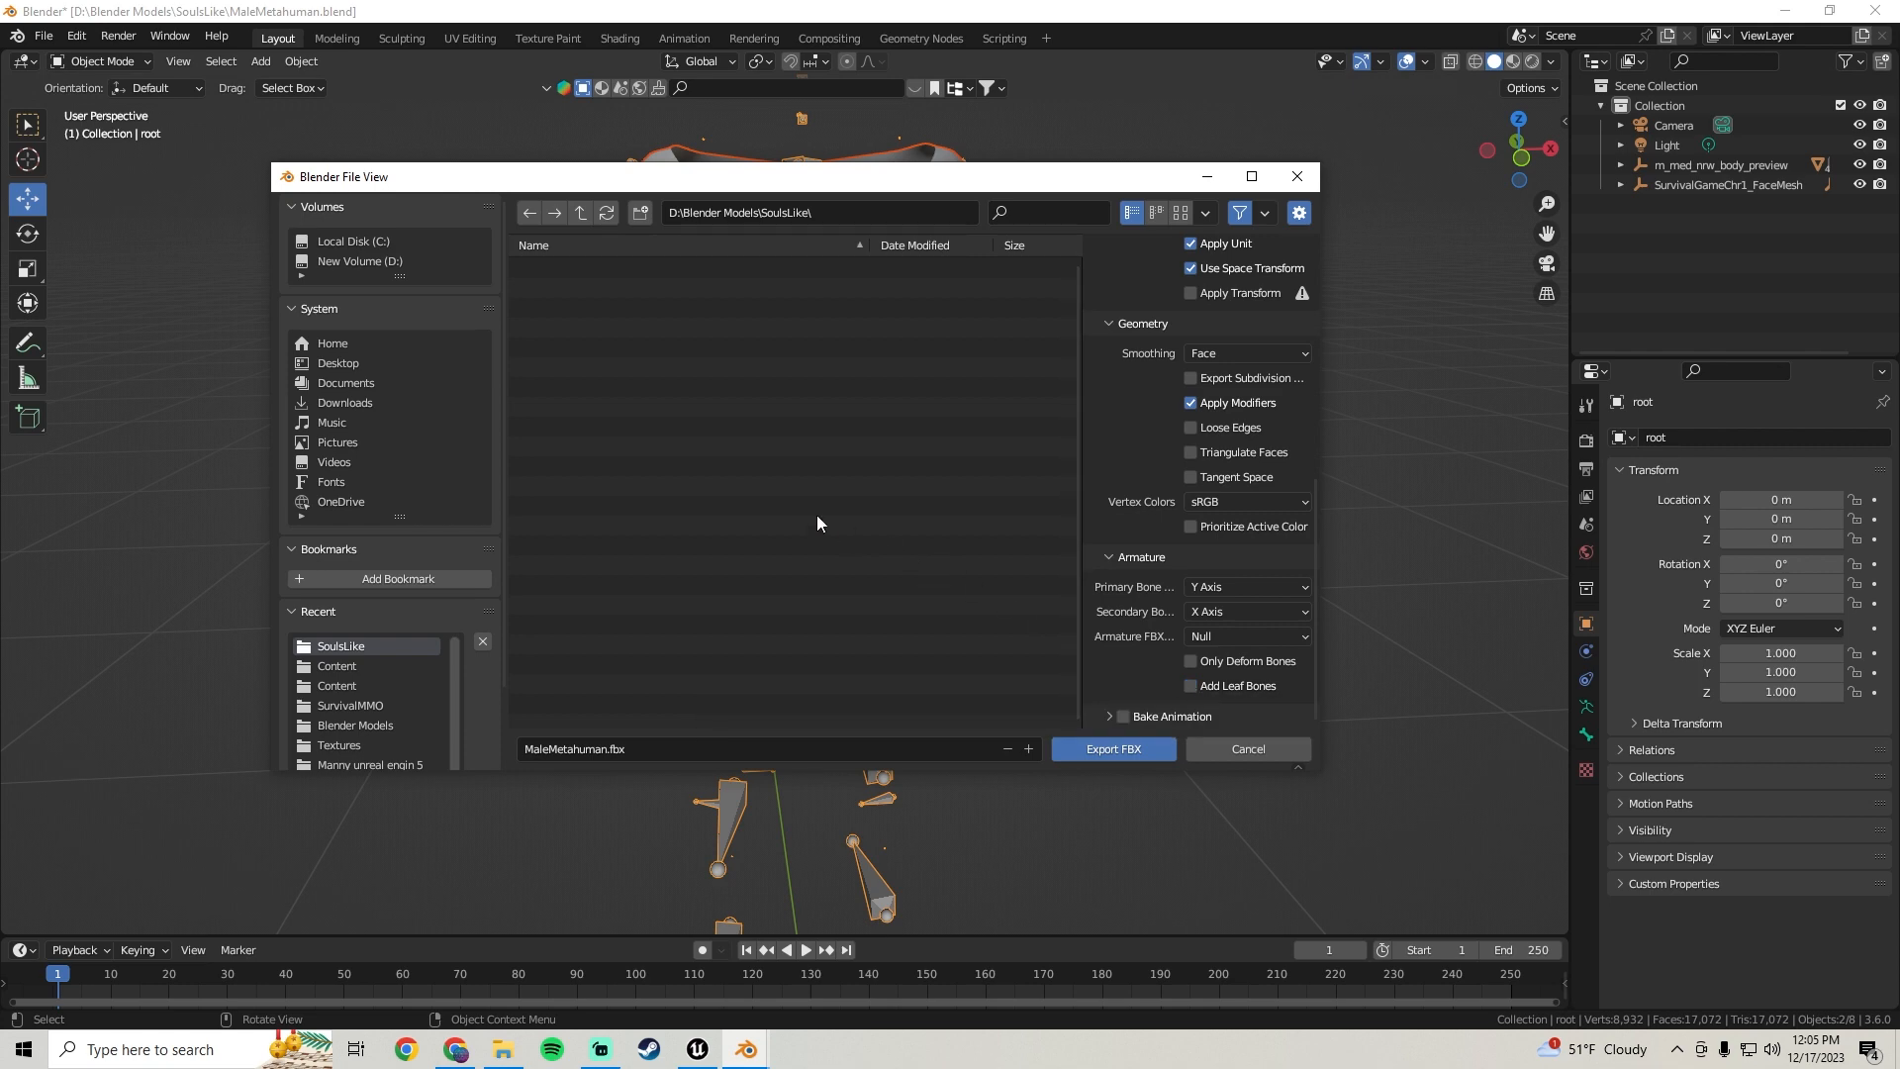
pyautogui.scroll(10, 1112, 485)
pyautogui.scroll(-3, 1108, 475)
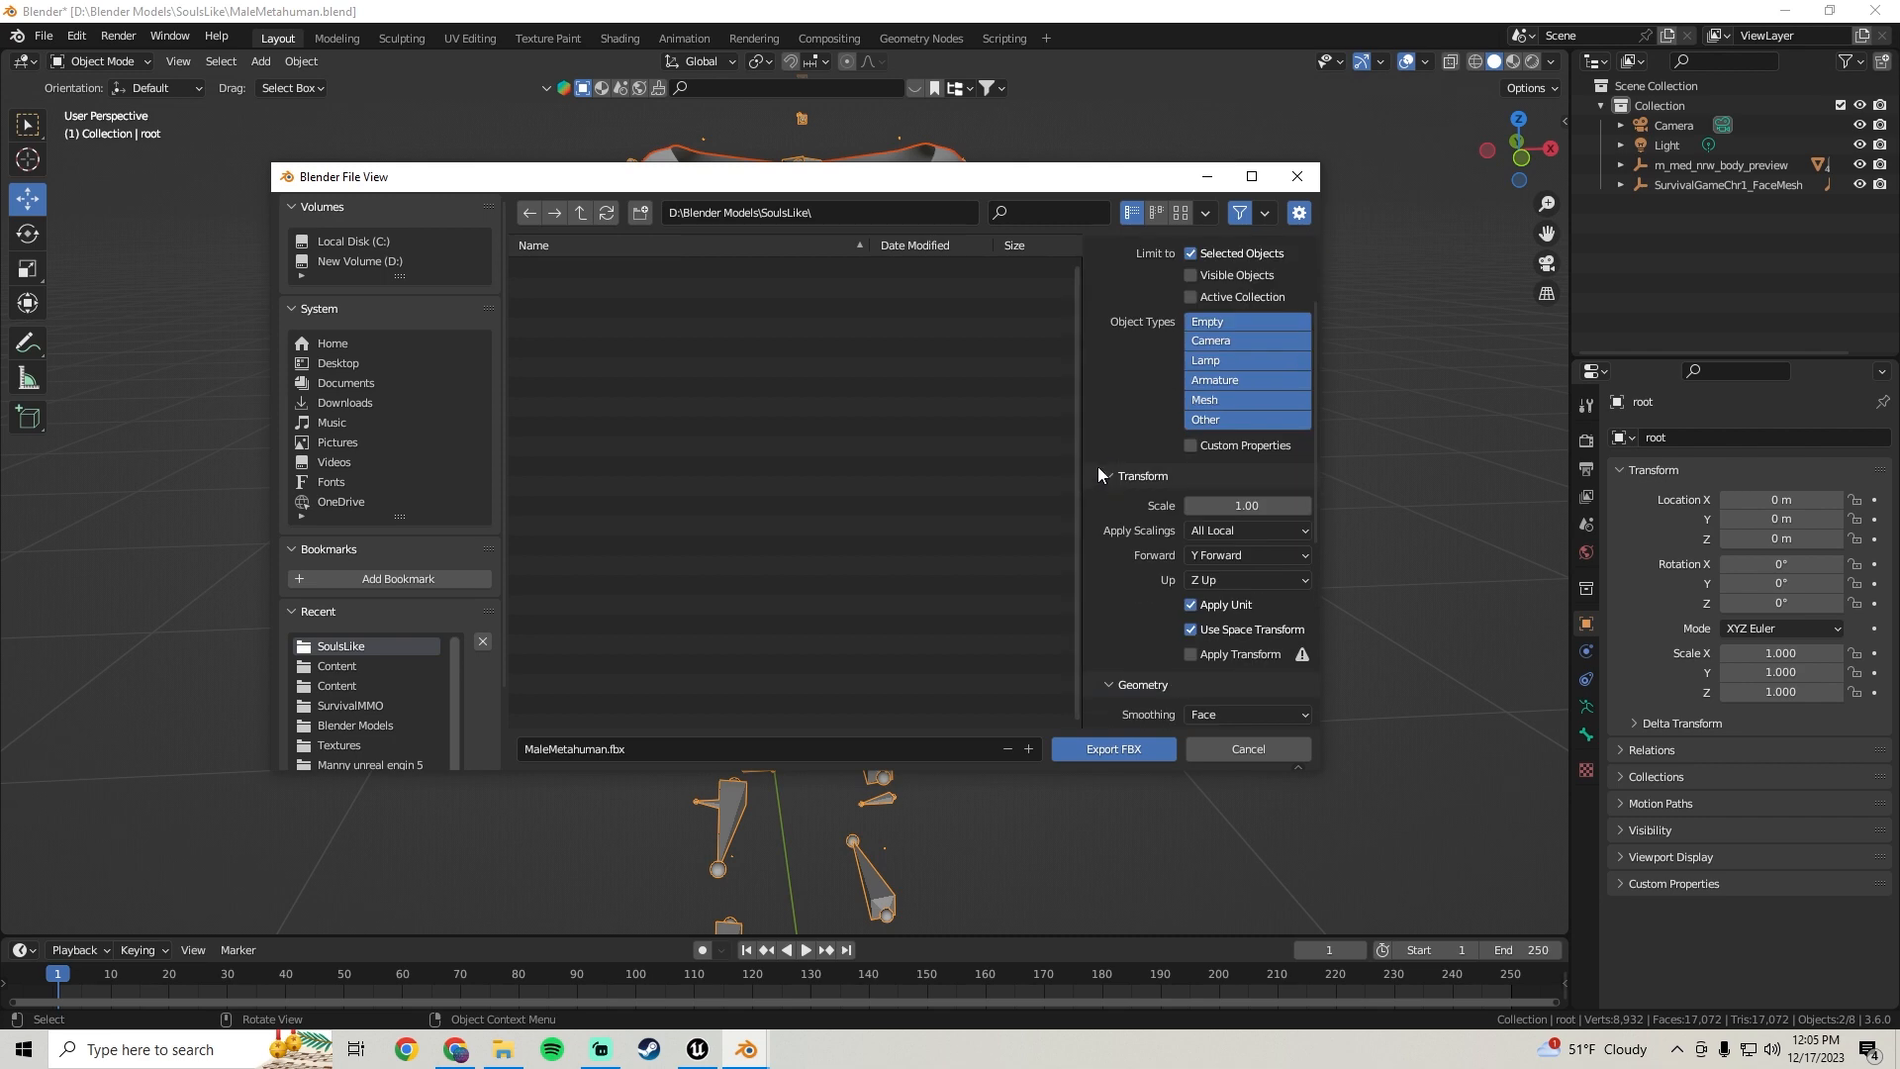
pyautogui.click(576, 750)
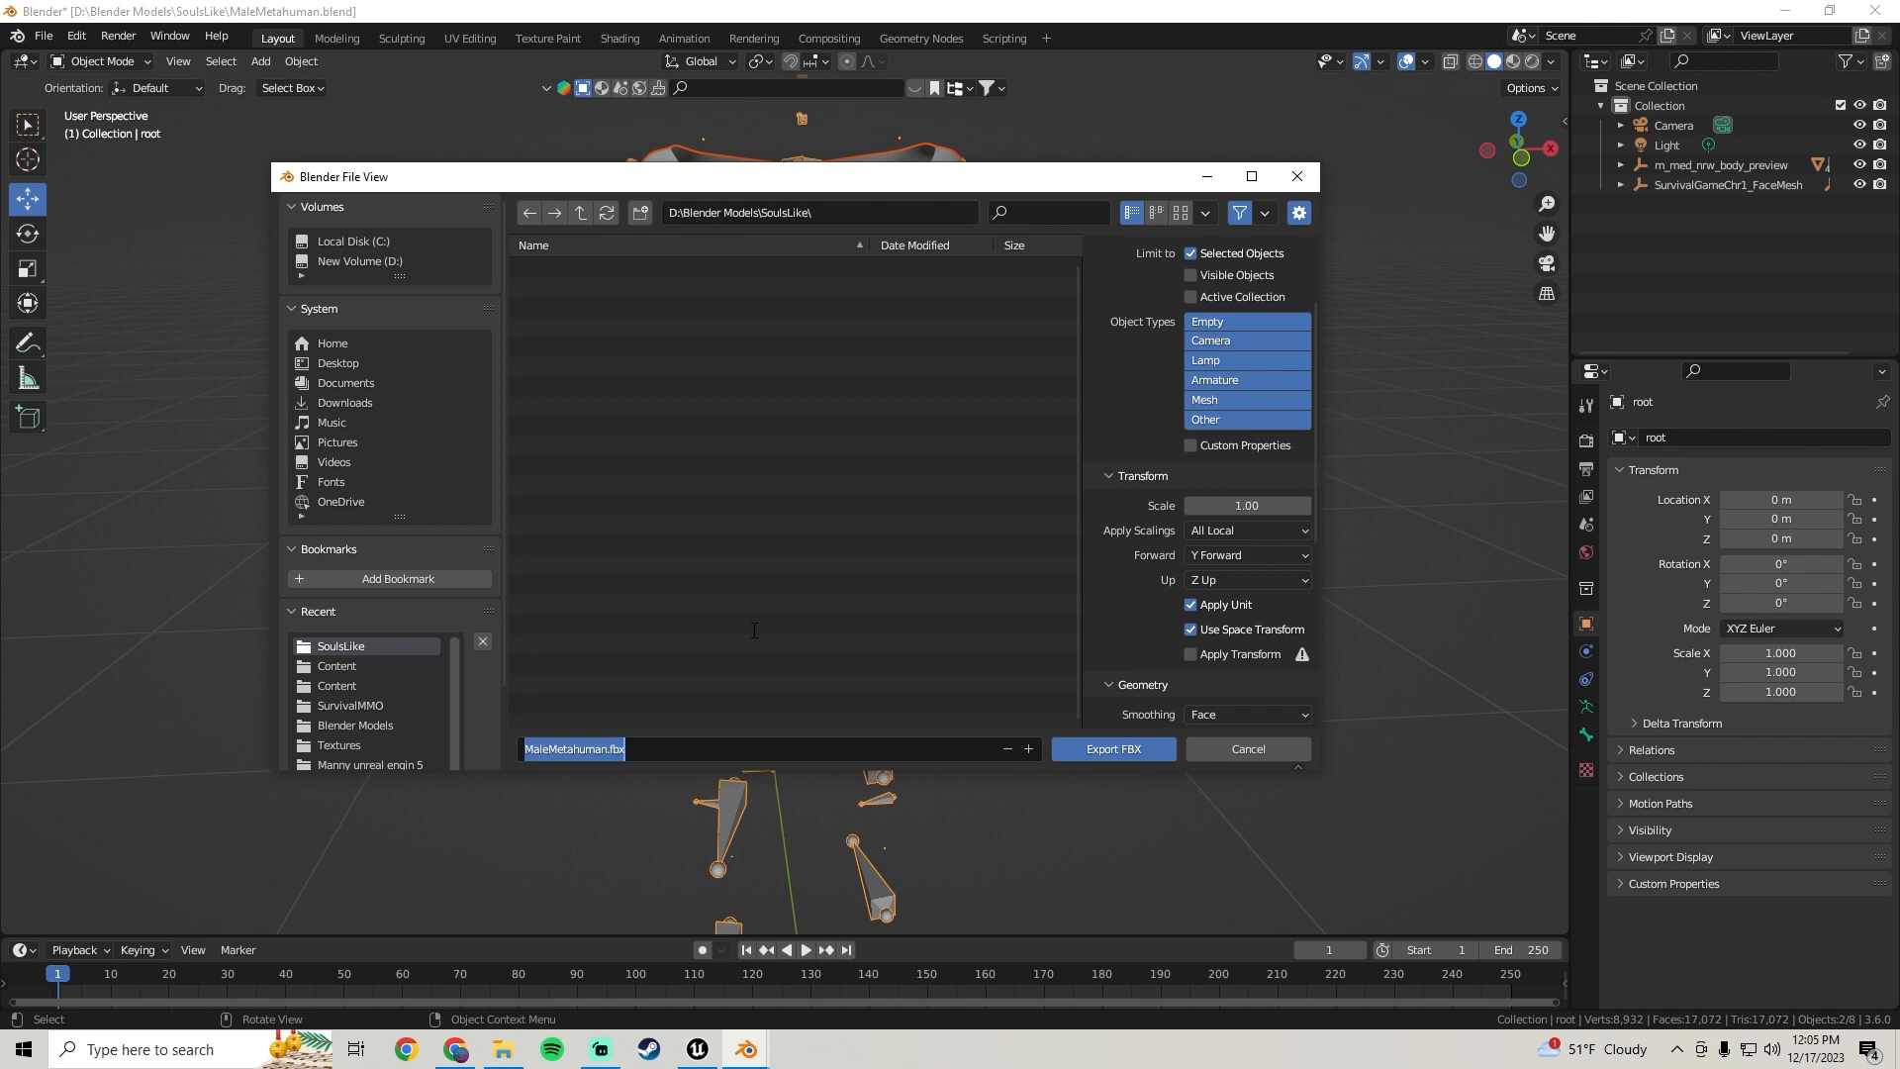
pyautogui.write('Ma')
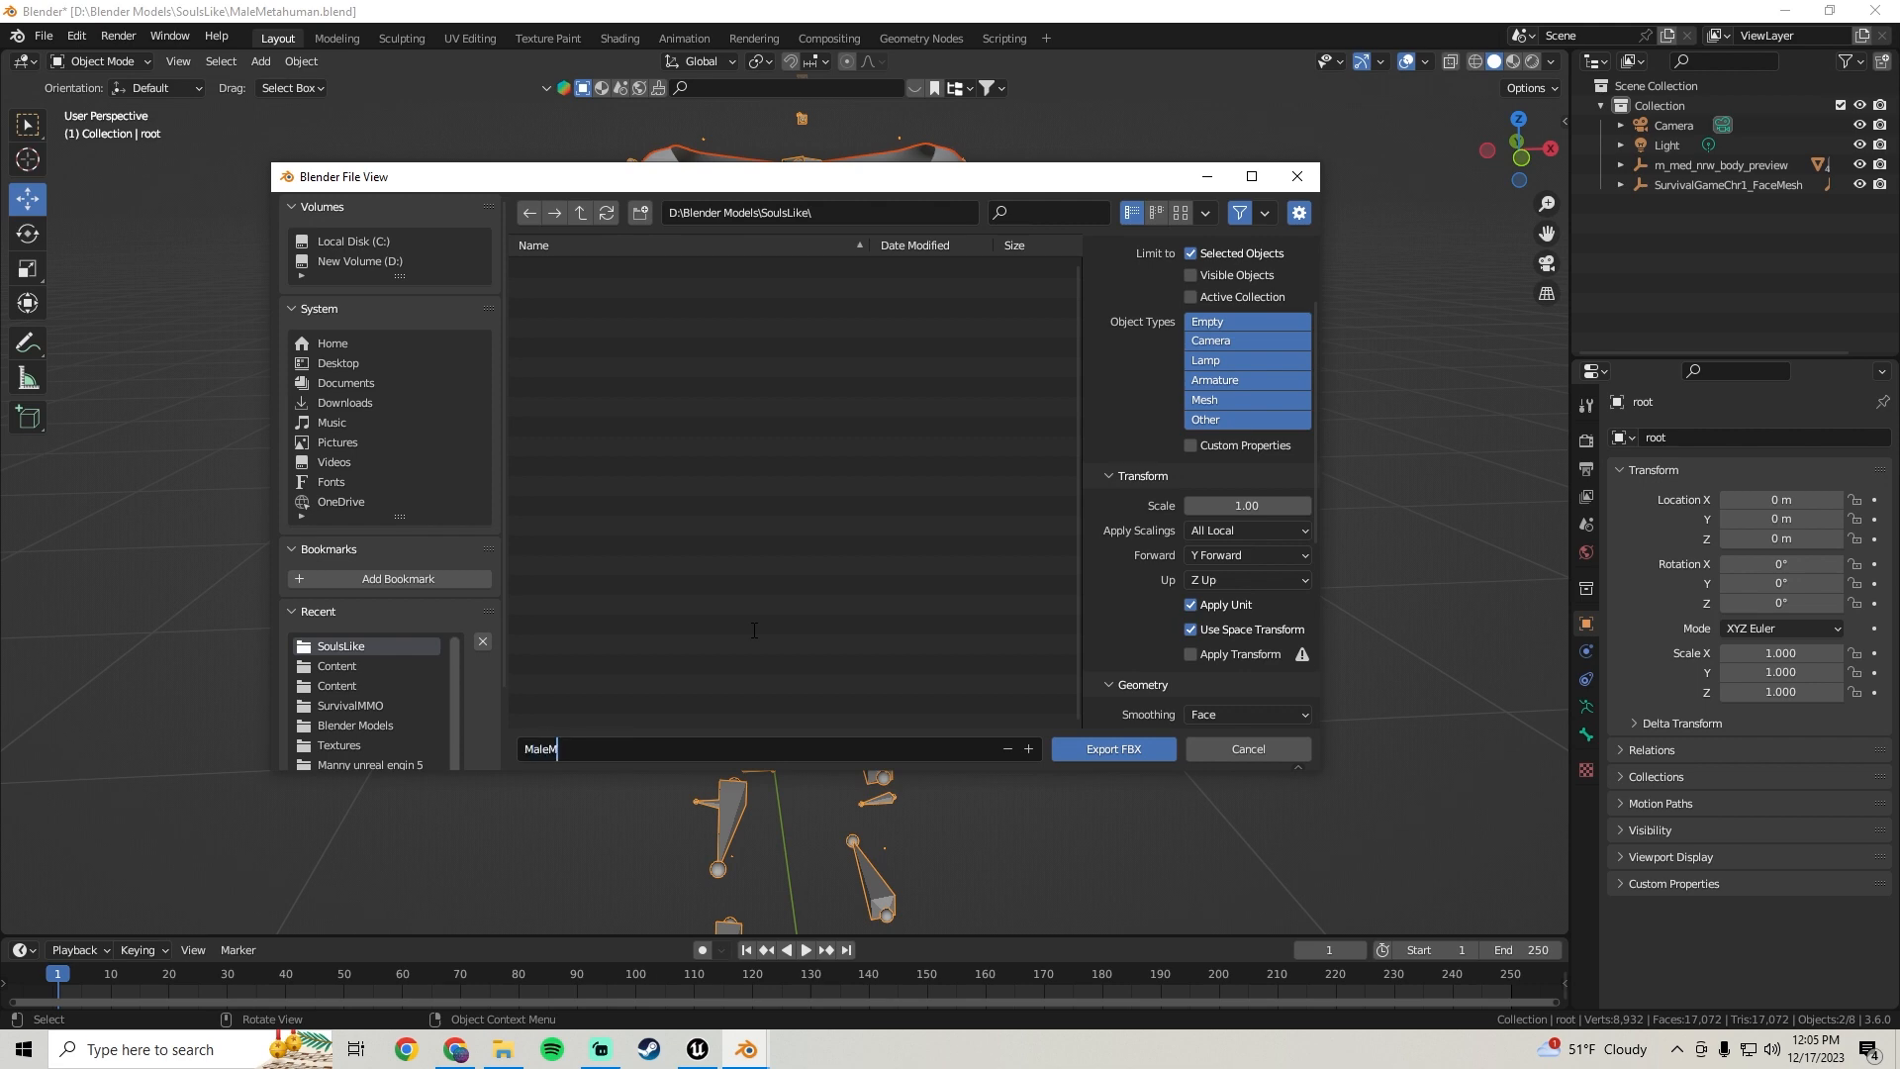
pyautogui.write('leCharacterChest.fbx')
pyautogui.click(1124, 749)
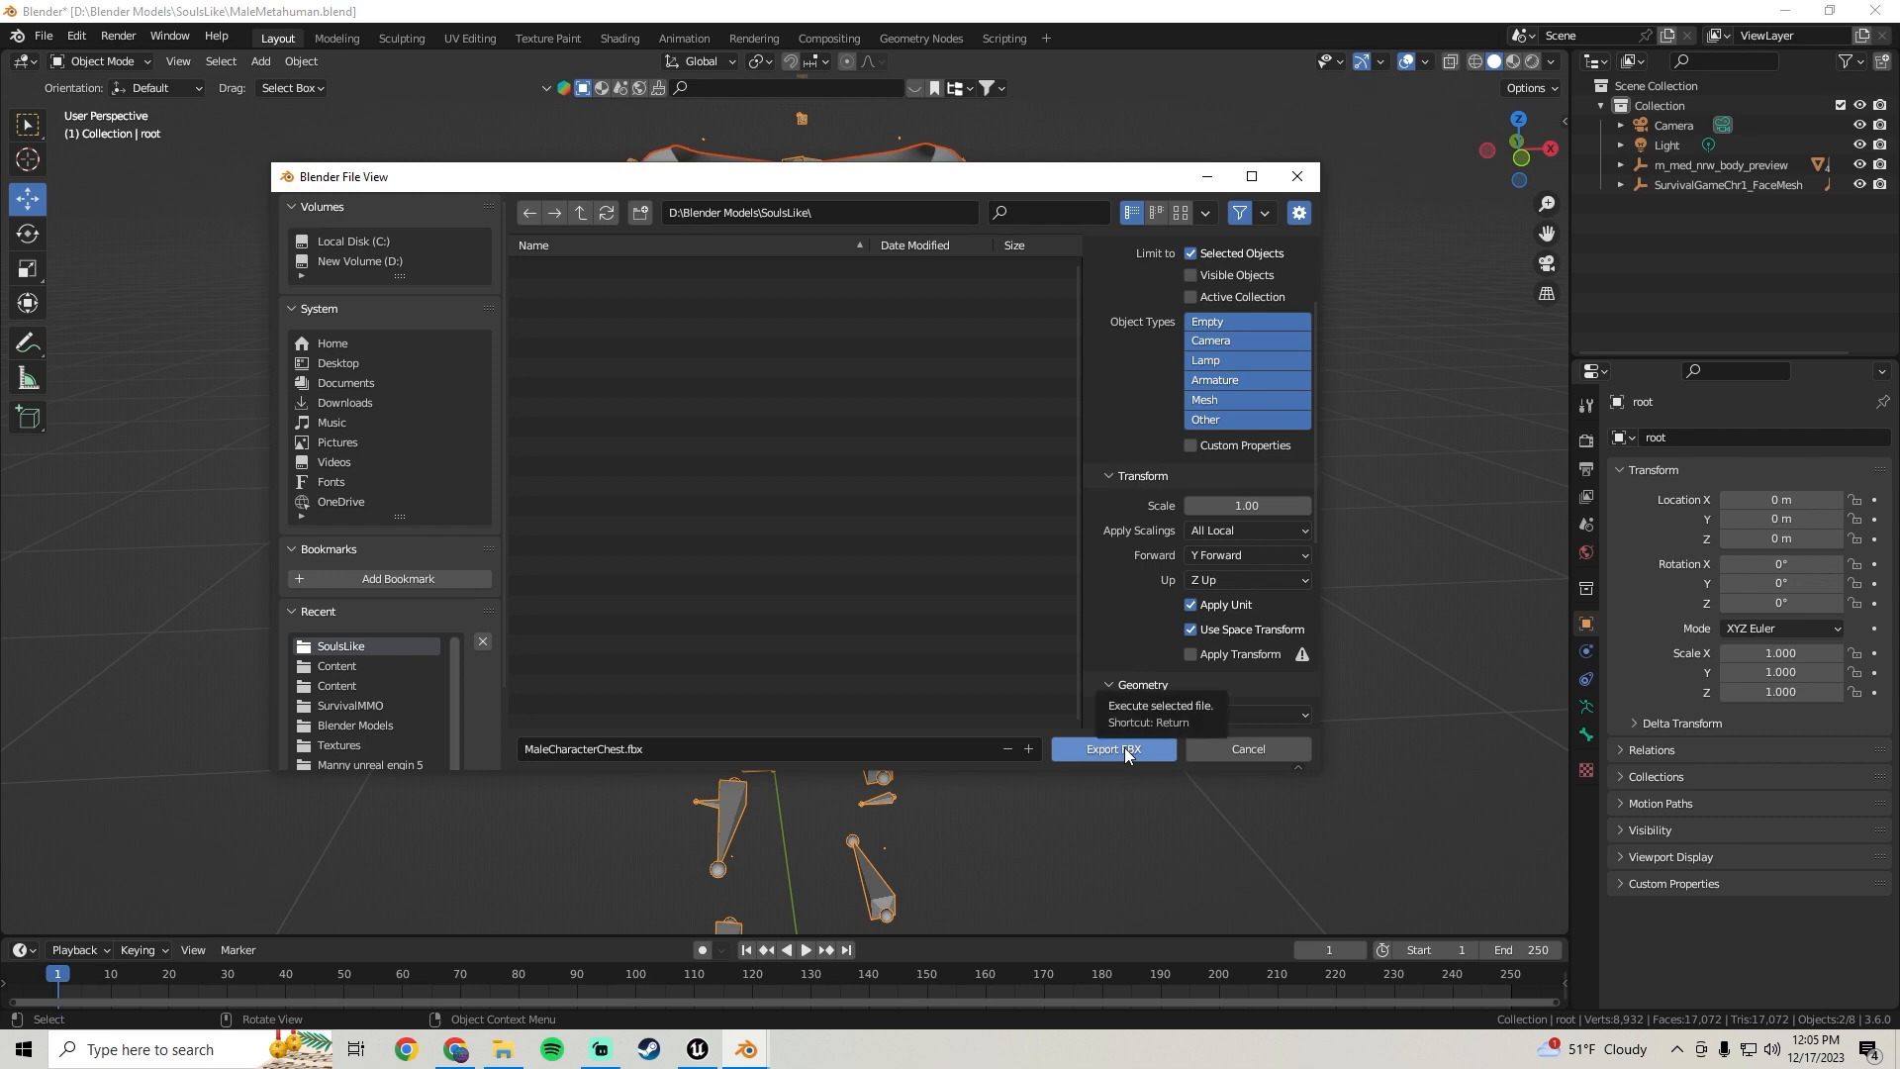
pyautogui.scroll(-5, 1088, 722)
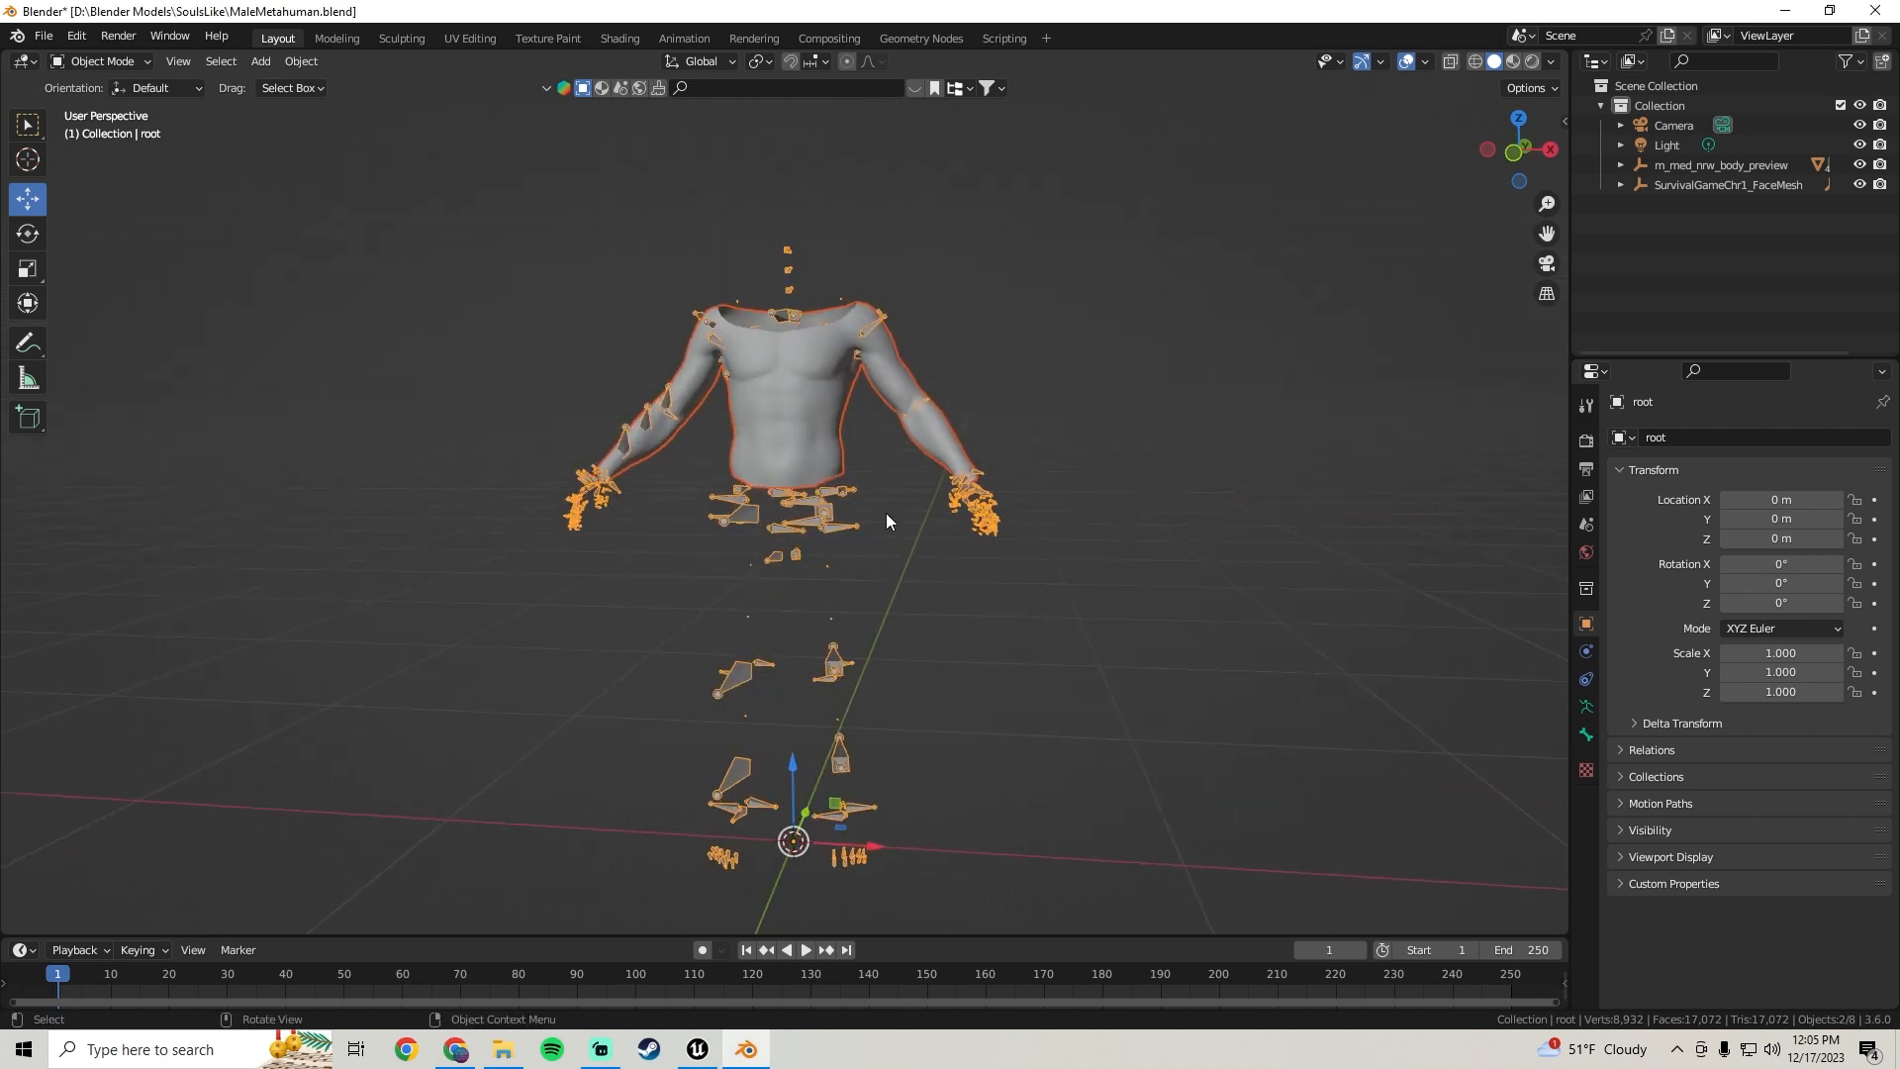
# Switch to Unreal Engine and open the ThirdPerson folder in the Content Browser
pyautogui.moveTo(739, 485); pyautogui.dragTo(907, 421, button='middle')
pyautogui.moveTo(930, 581); pyautogui.dragTo(880, 519, button='middle')
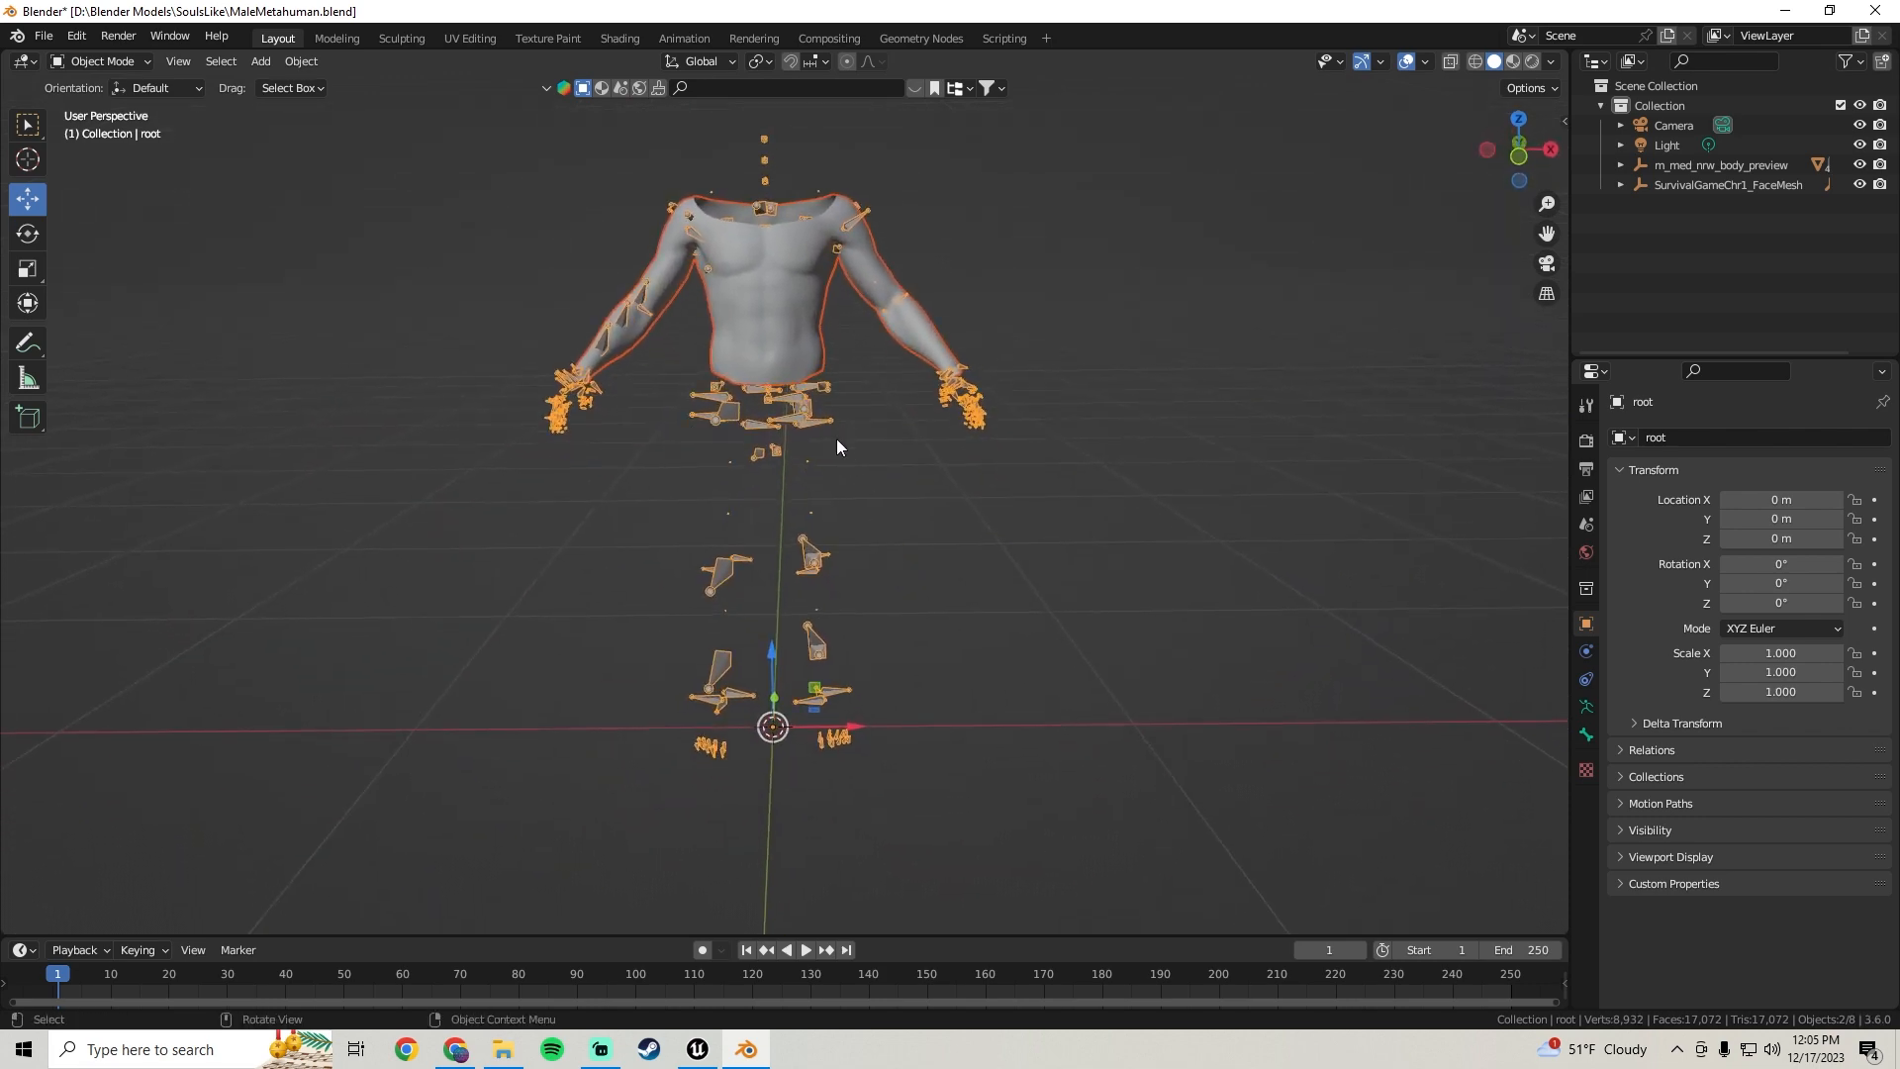
pyautogui.click(697, 1049)
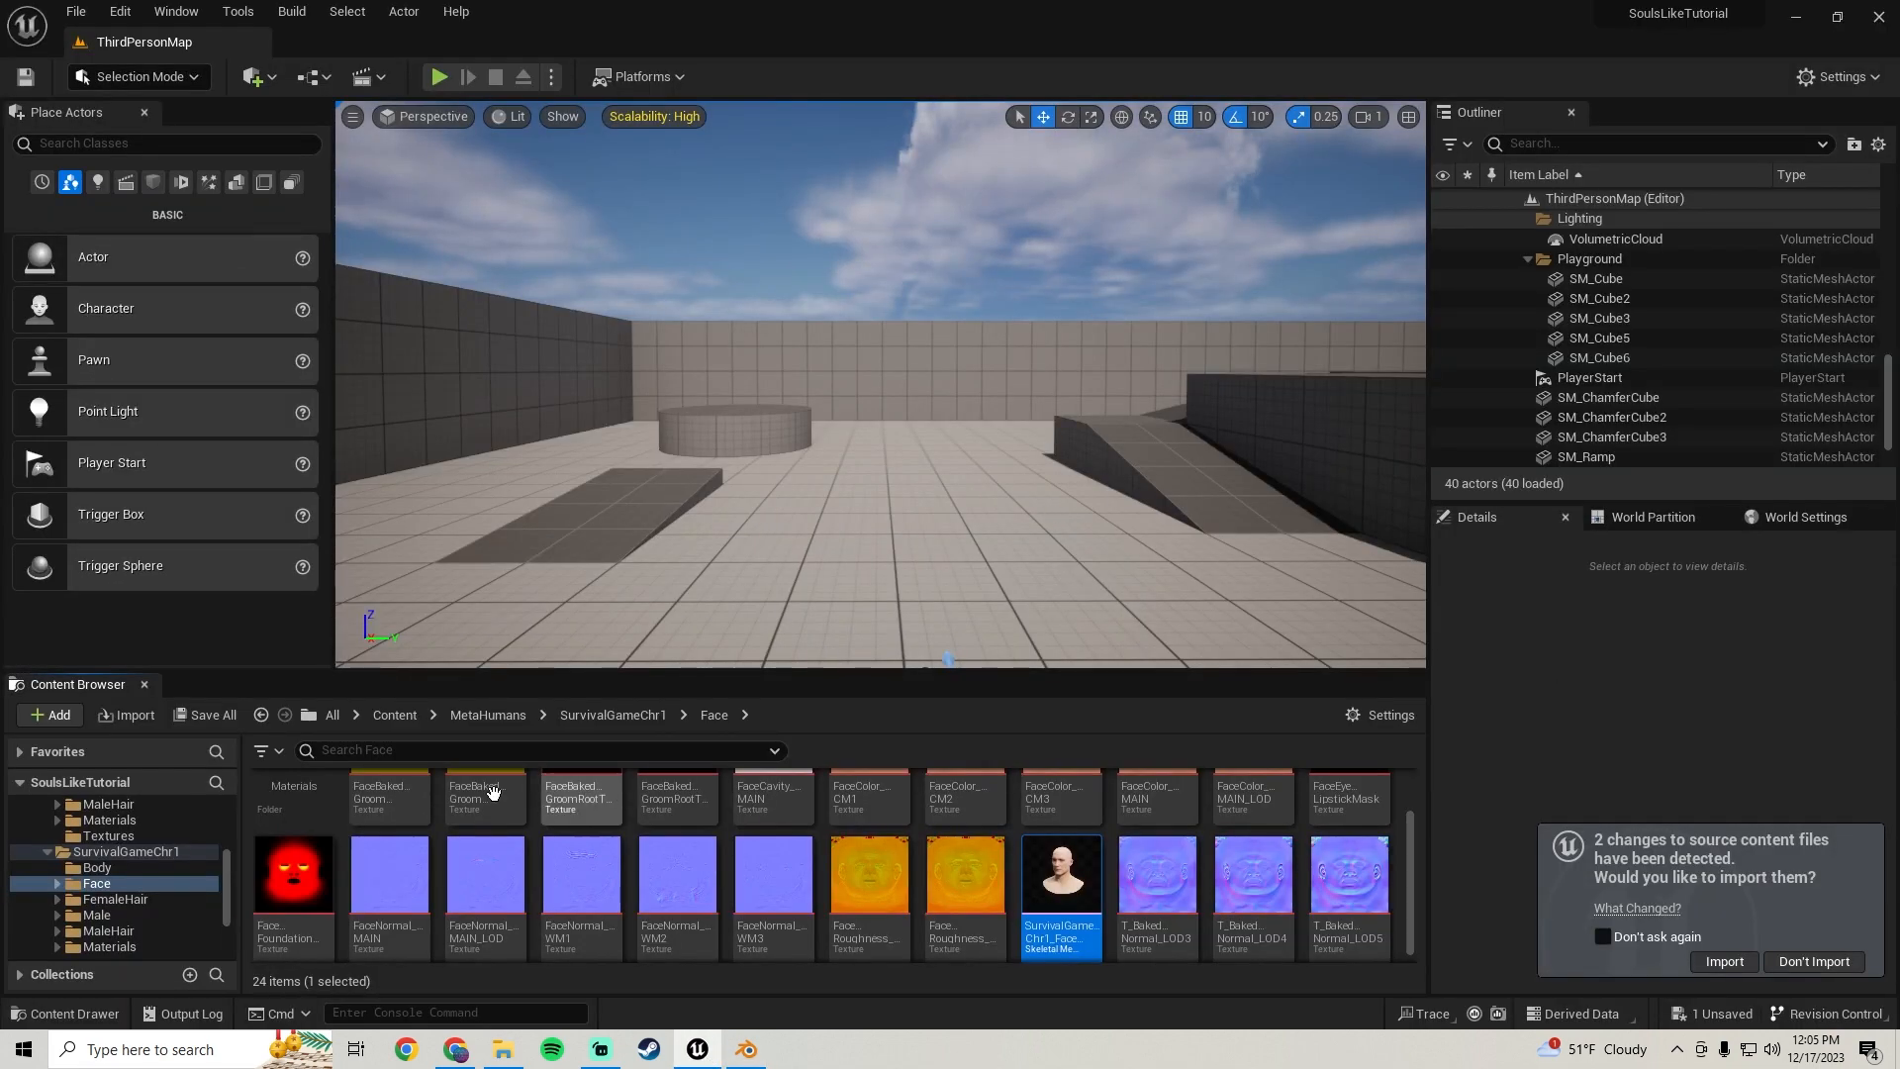
pyautogui.scroll(5, 45, 888)
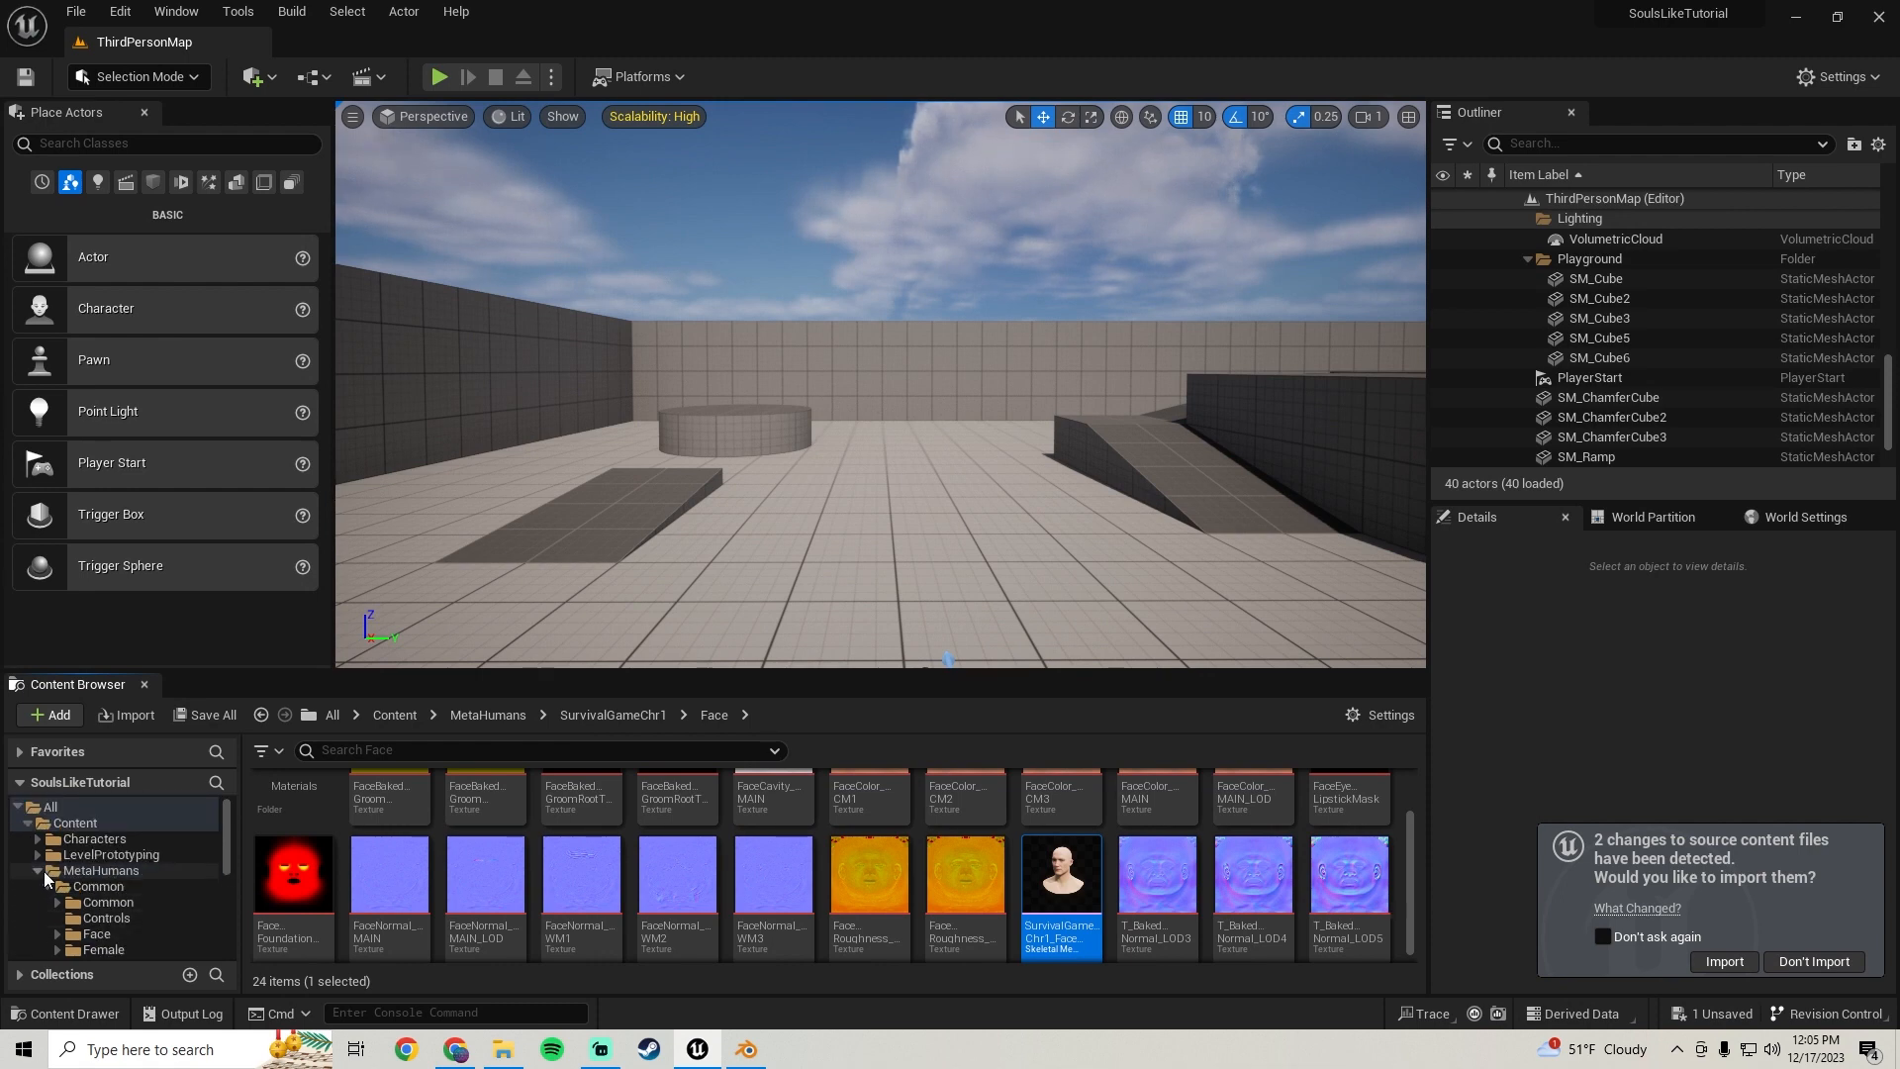
pyautogui.click(39, 872)
pyautogui.scroll(-2, 42, 873)
pyautogui.click(30, 886)
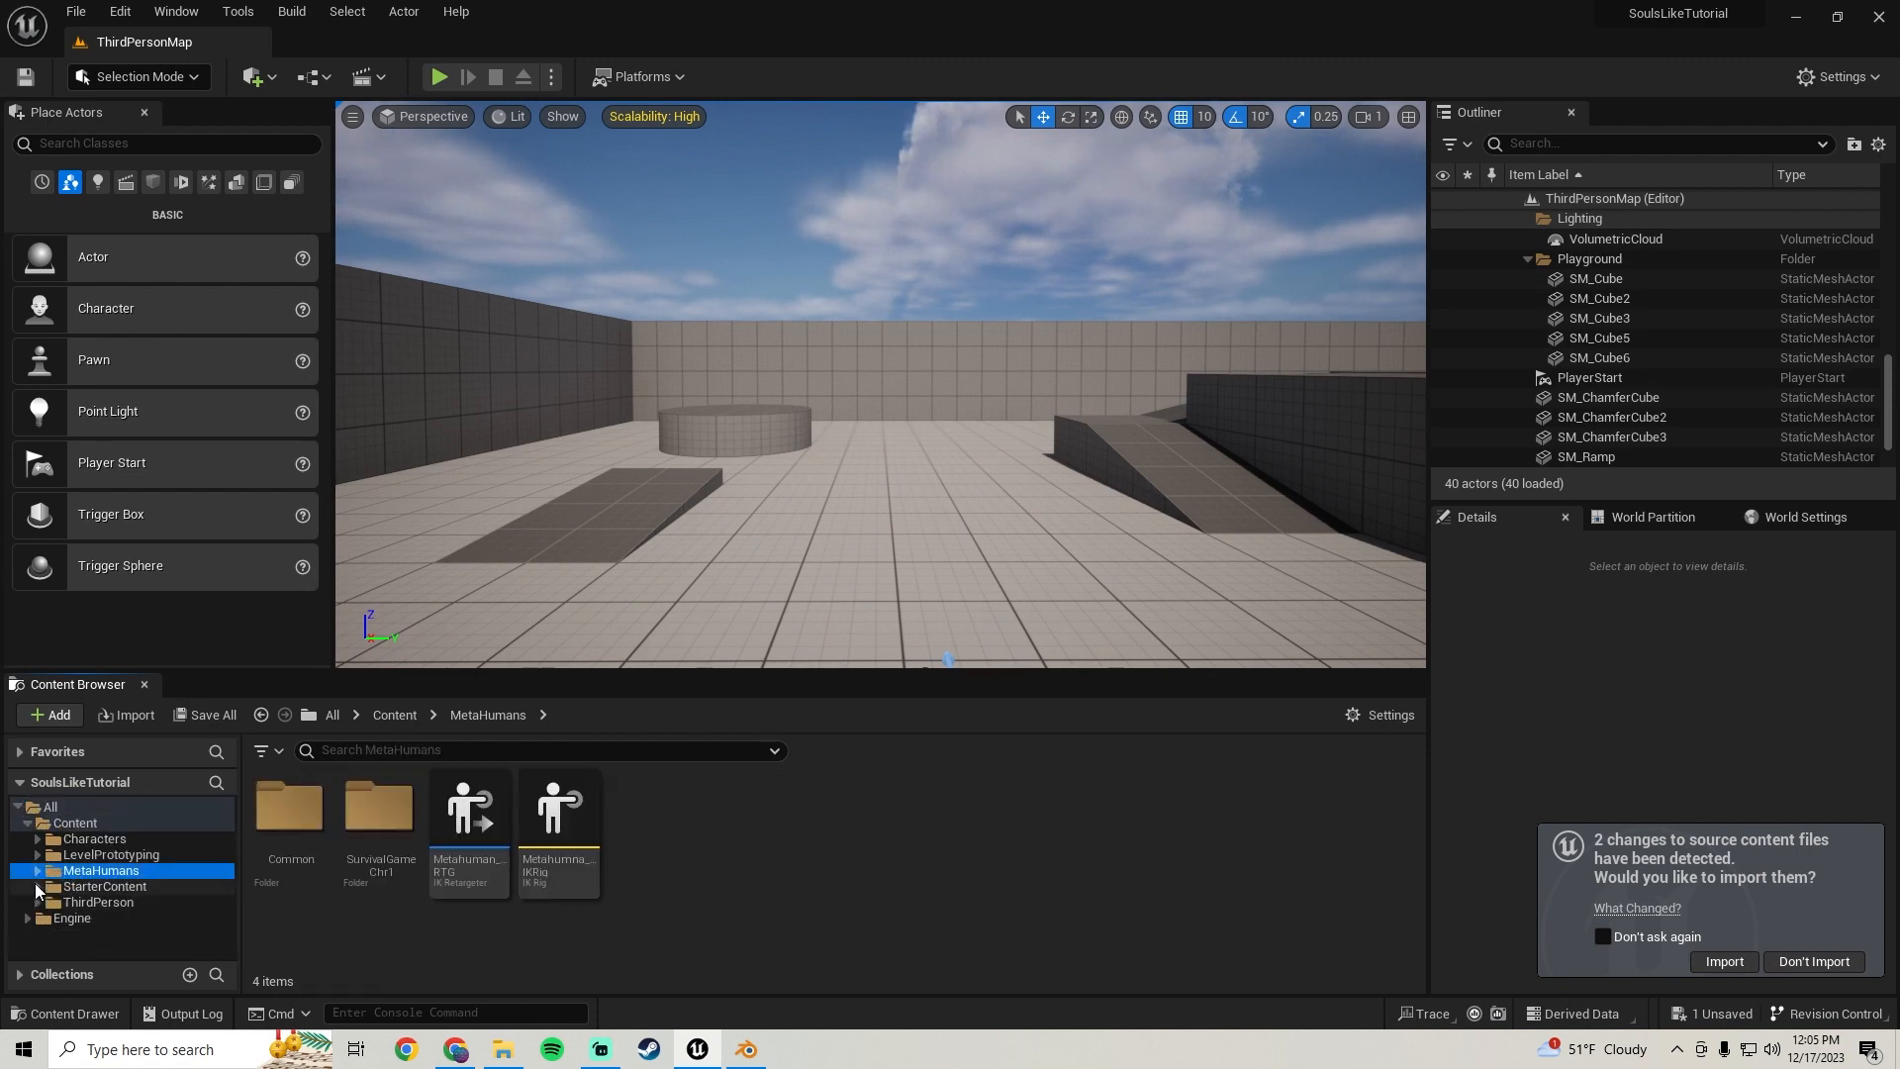
pyautogui.click(125, 902)
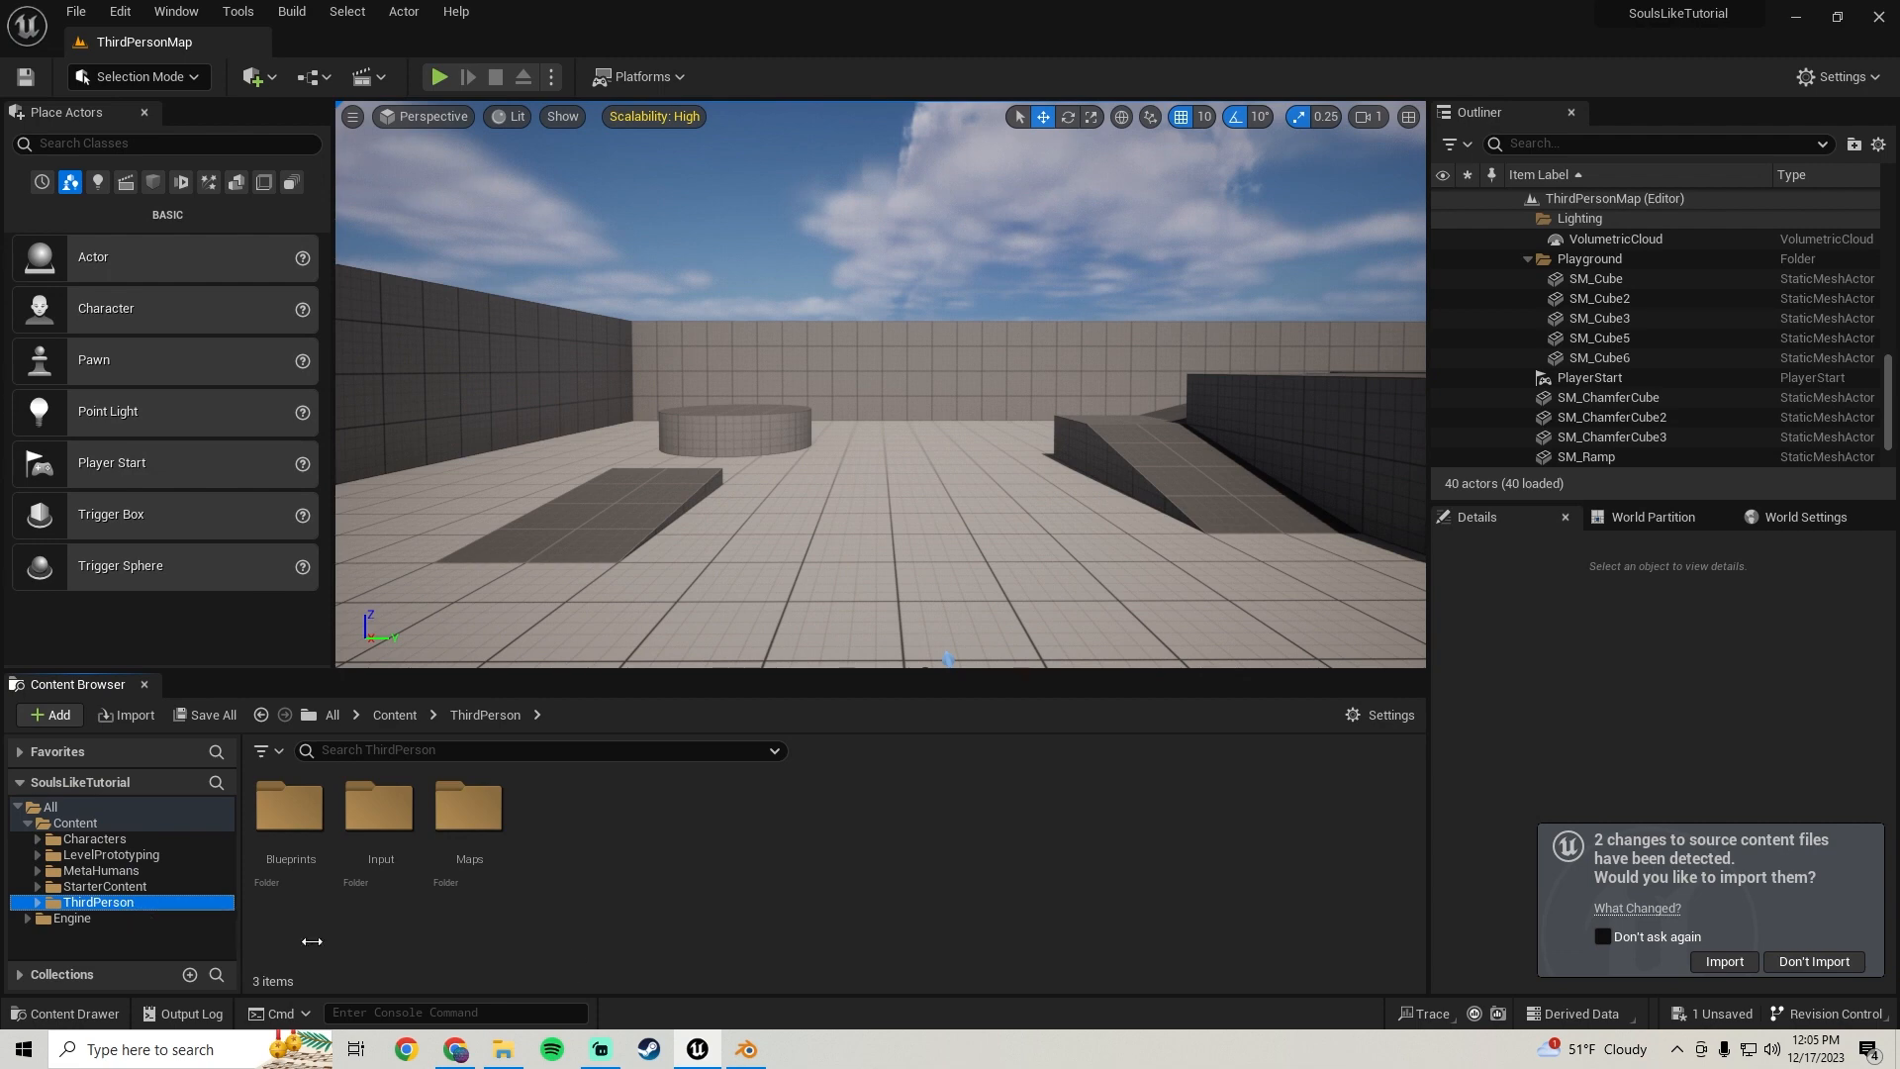
# Create a new folder named BodyParts inside ThirdPerson
pyautogui.rightClick(569, 842)
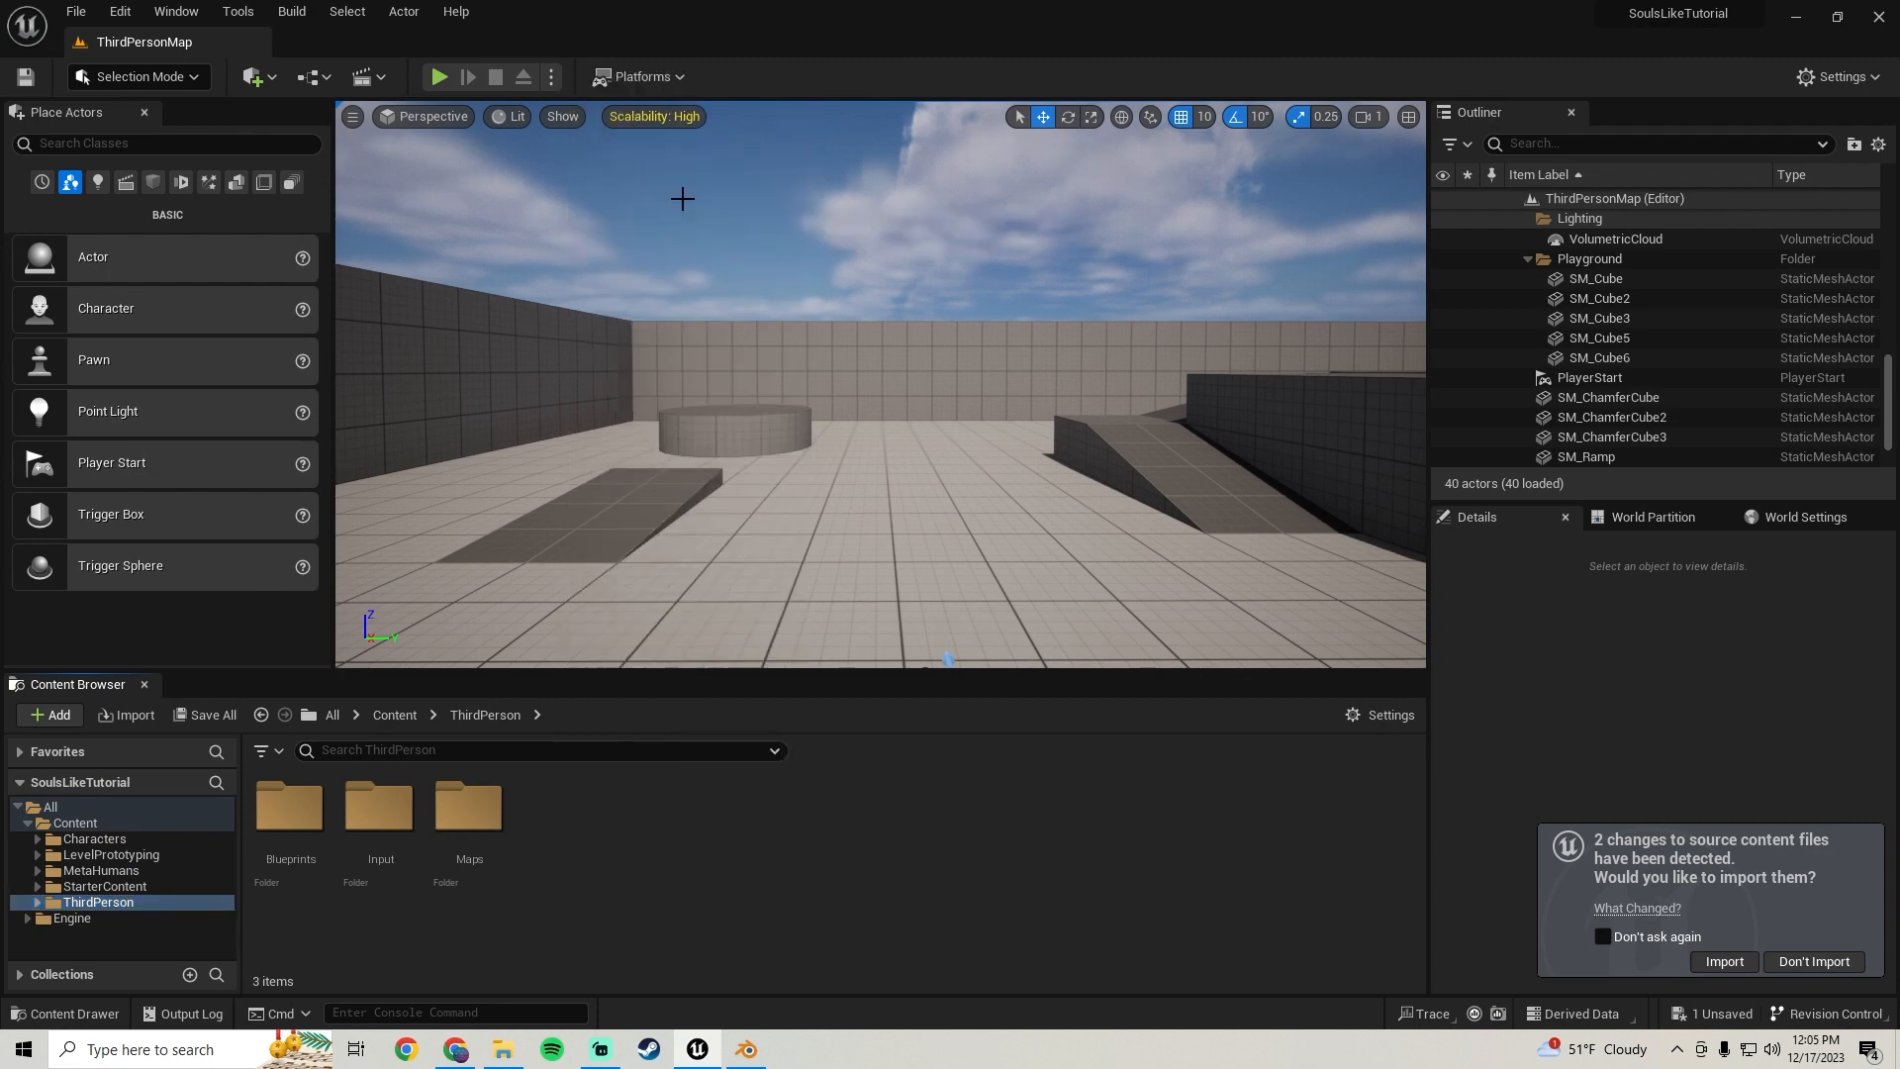
pyautogui.click(682, 197)
pyautogui.write('BodyParts')
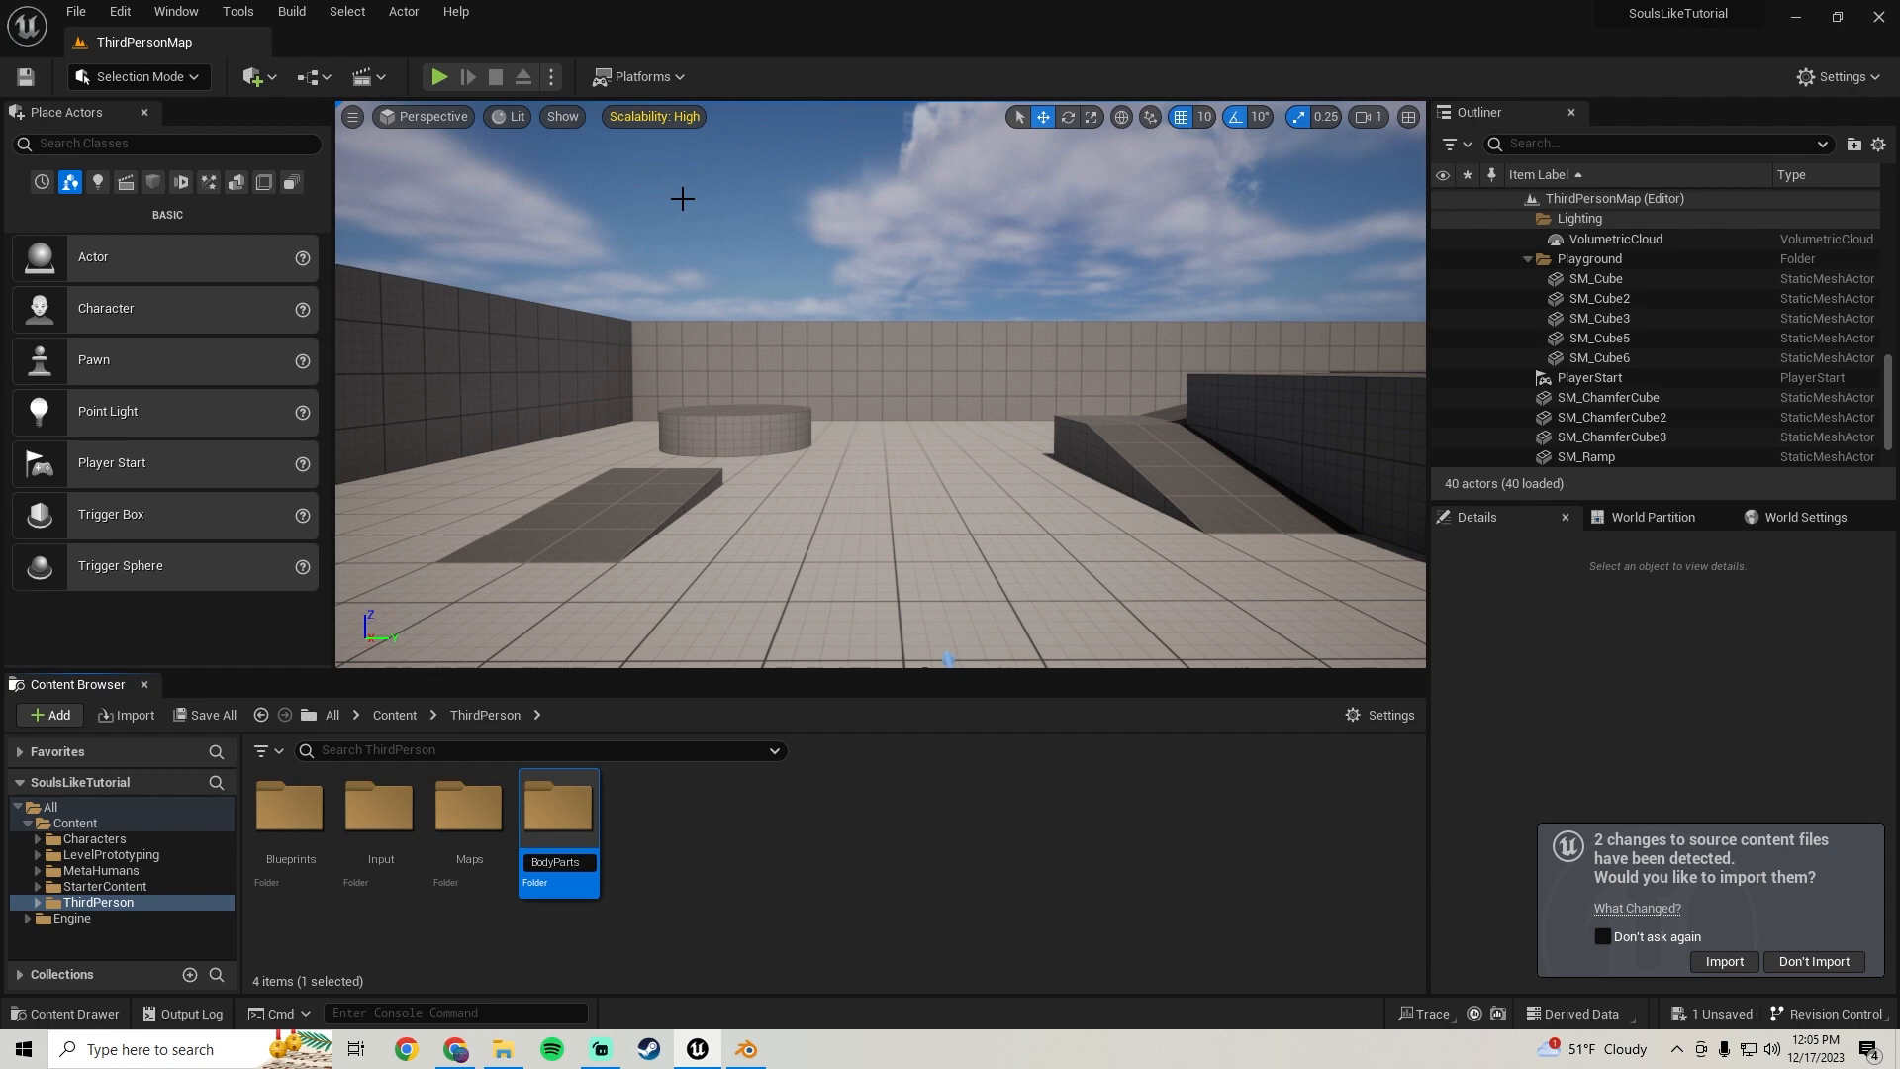
pyautogui.press('Return')
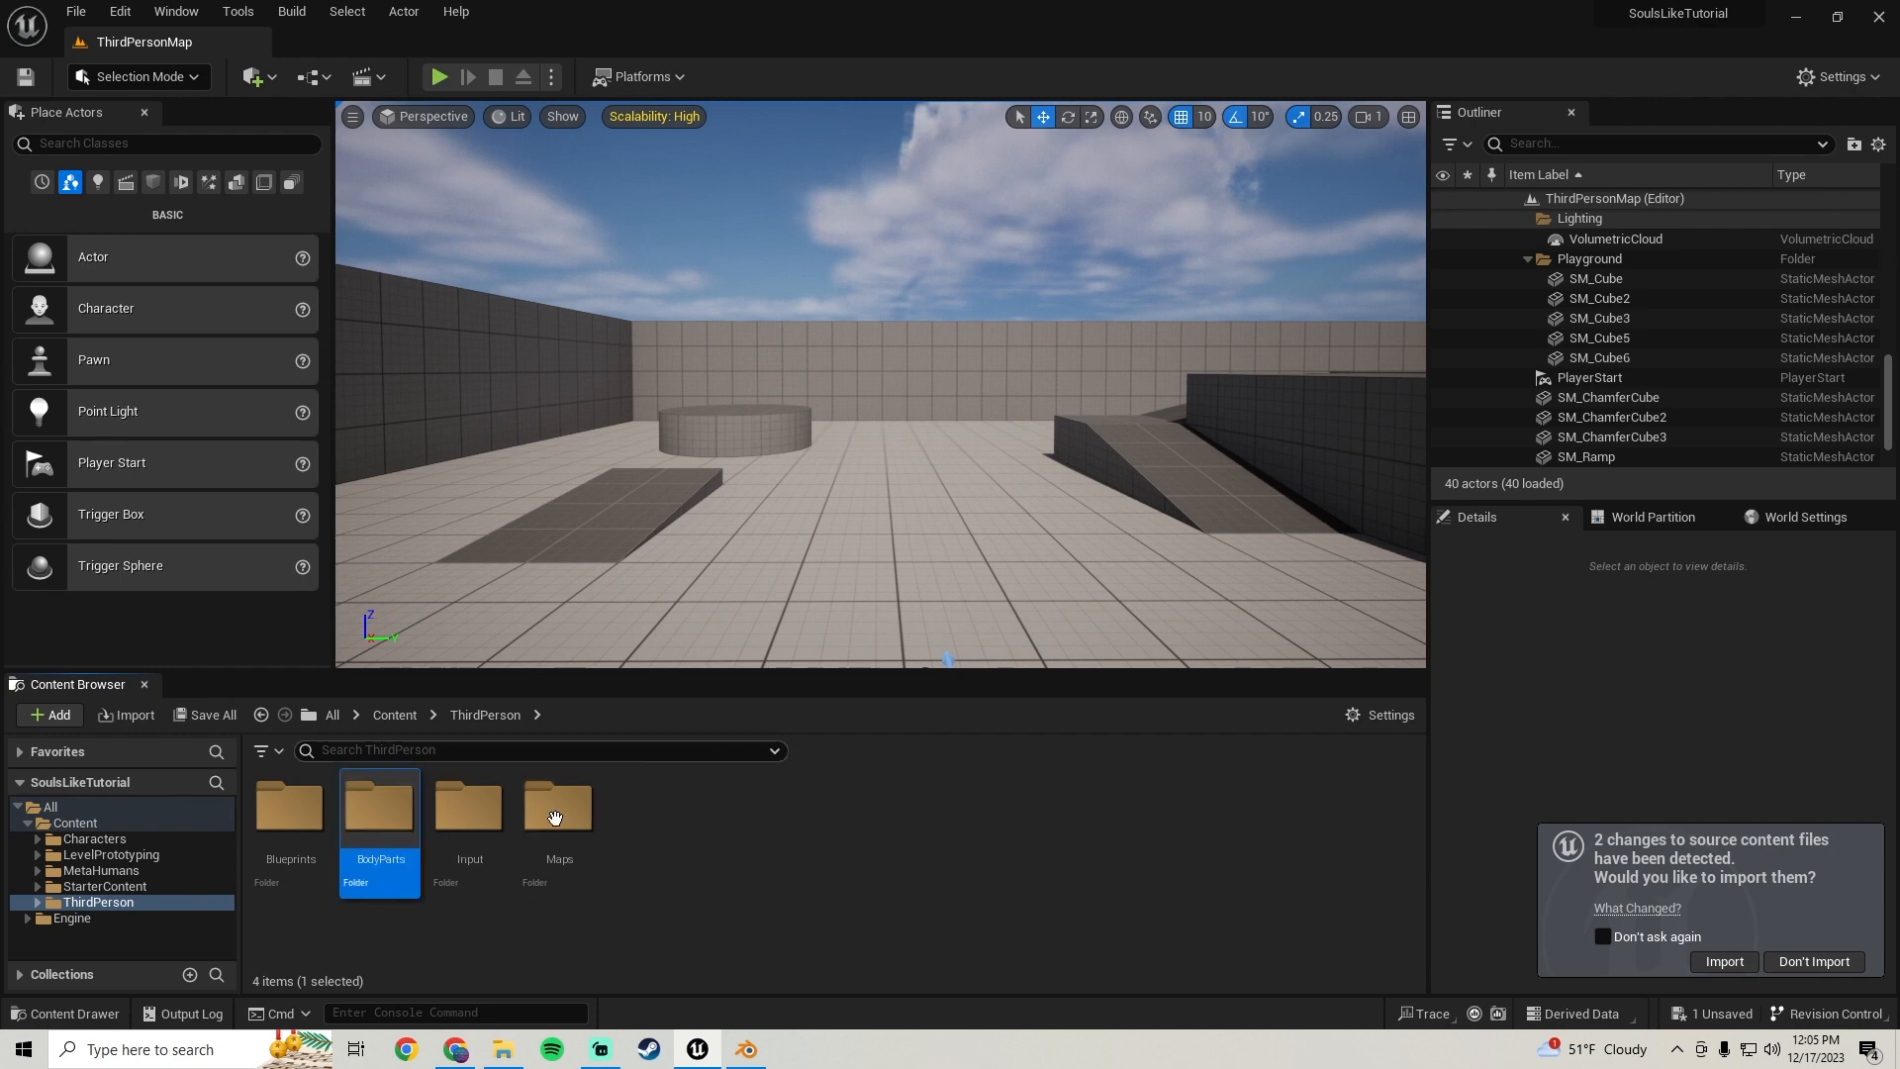
# Open BodyParts and create a subfolder named Male
pyautogui.doubleClick(370, 813)
pyautogui.rightClick(374, 828)
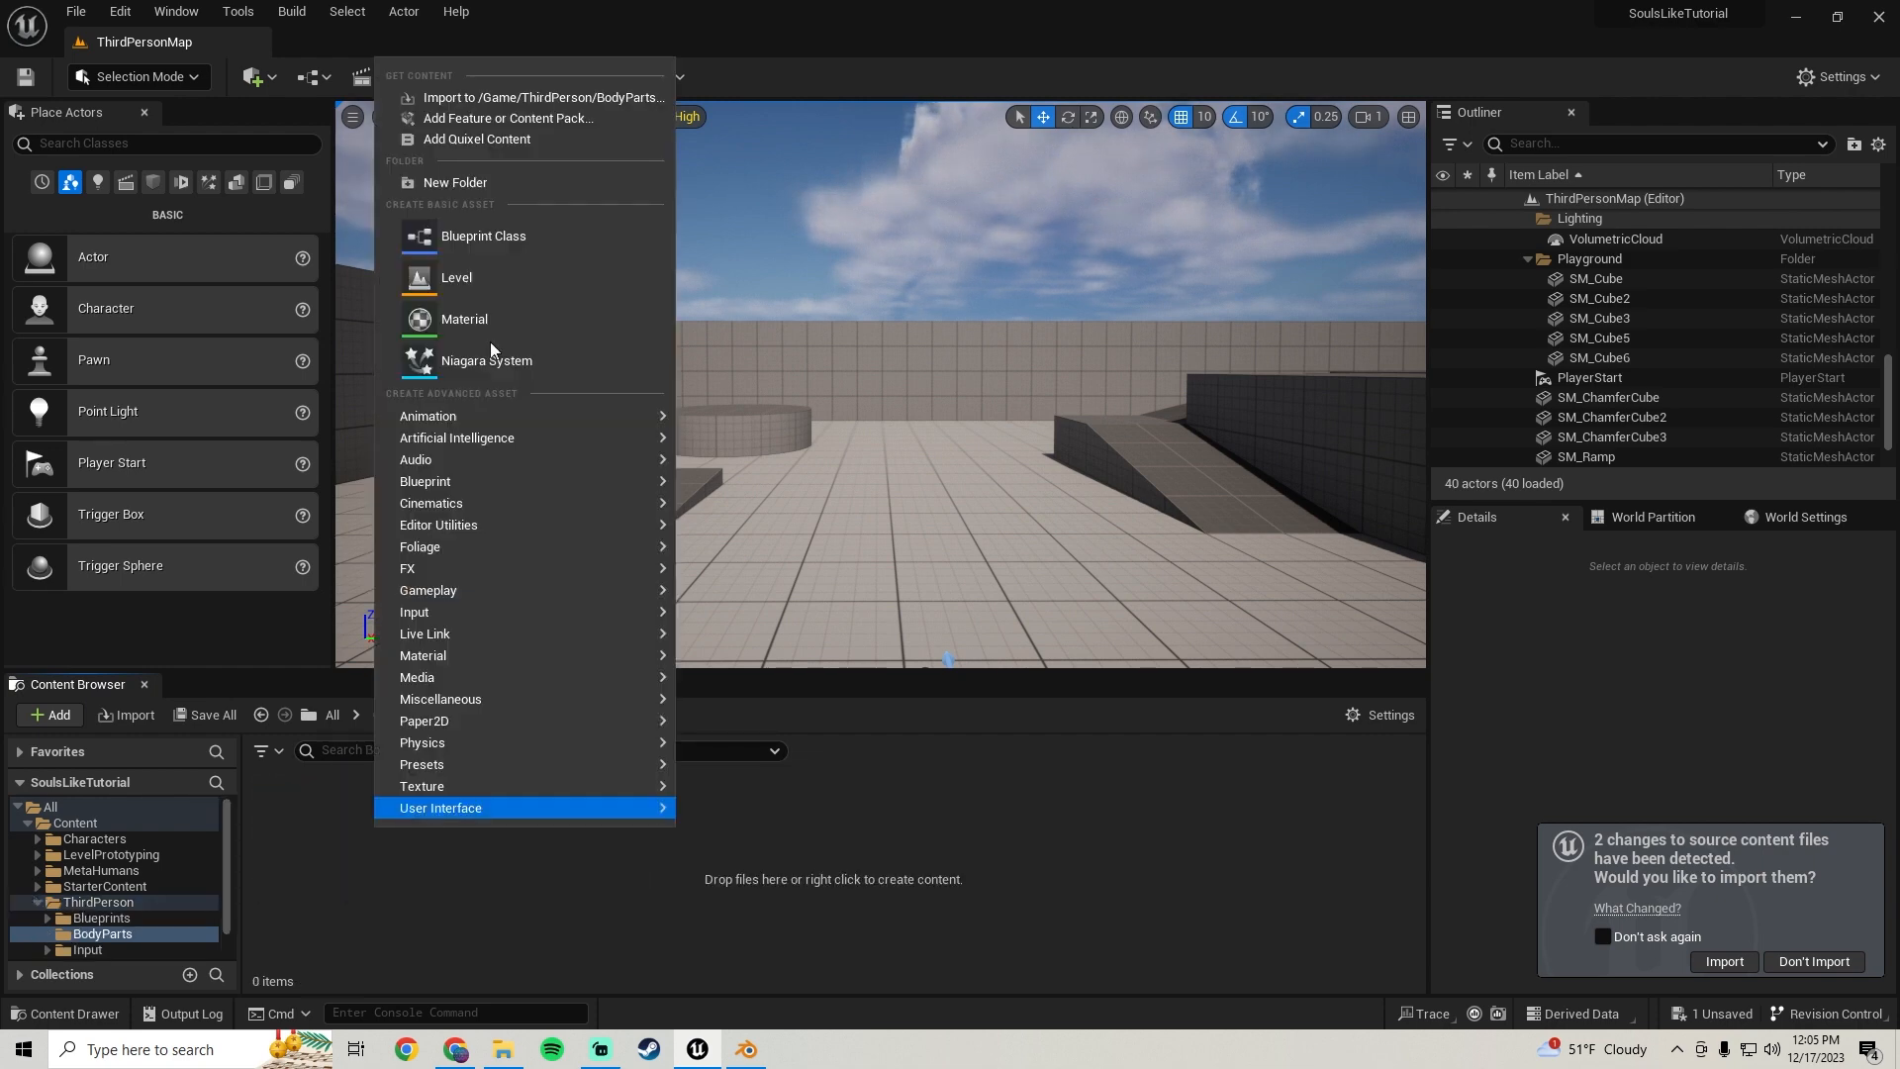
pyautogui.click(485, 186)
pyautogui.write('Male')
pyautogui.press('Return')
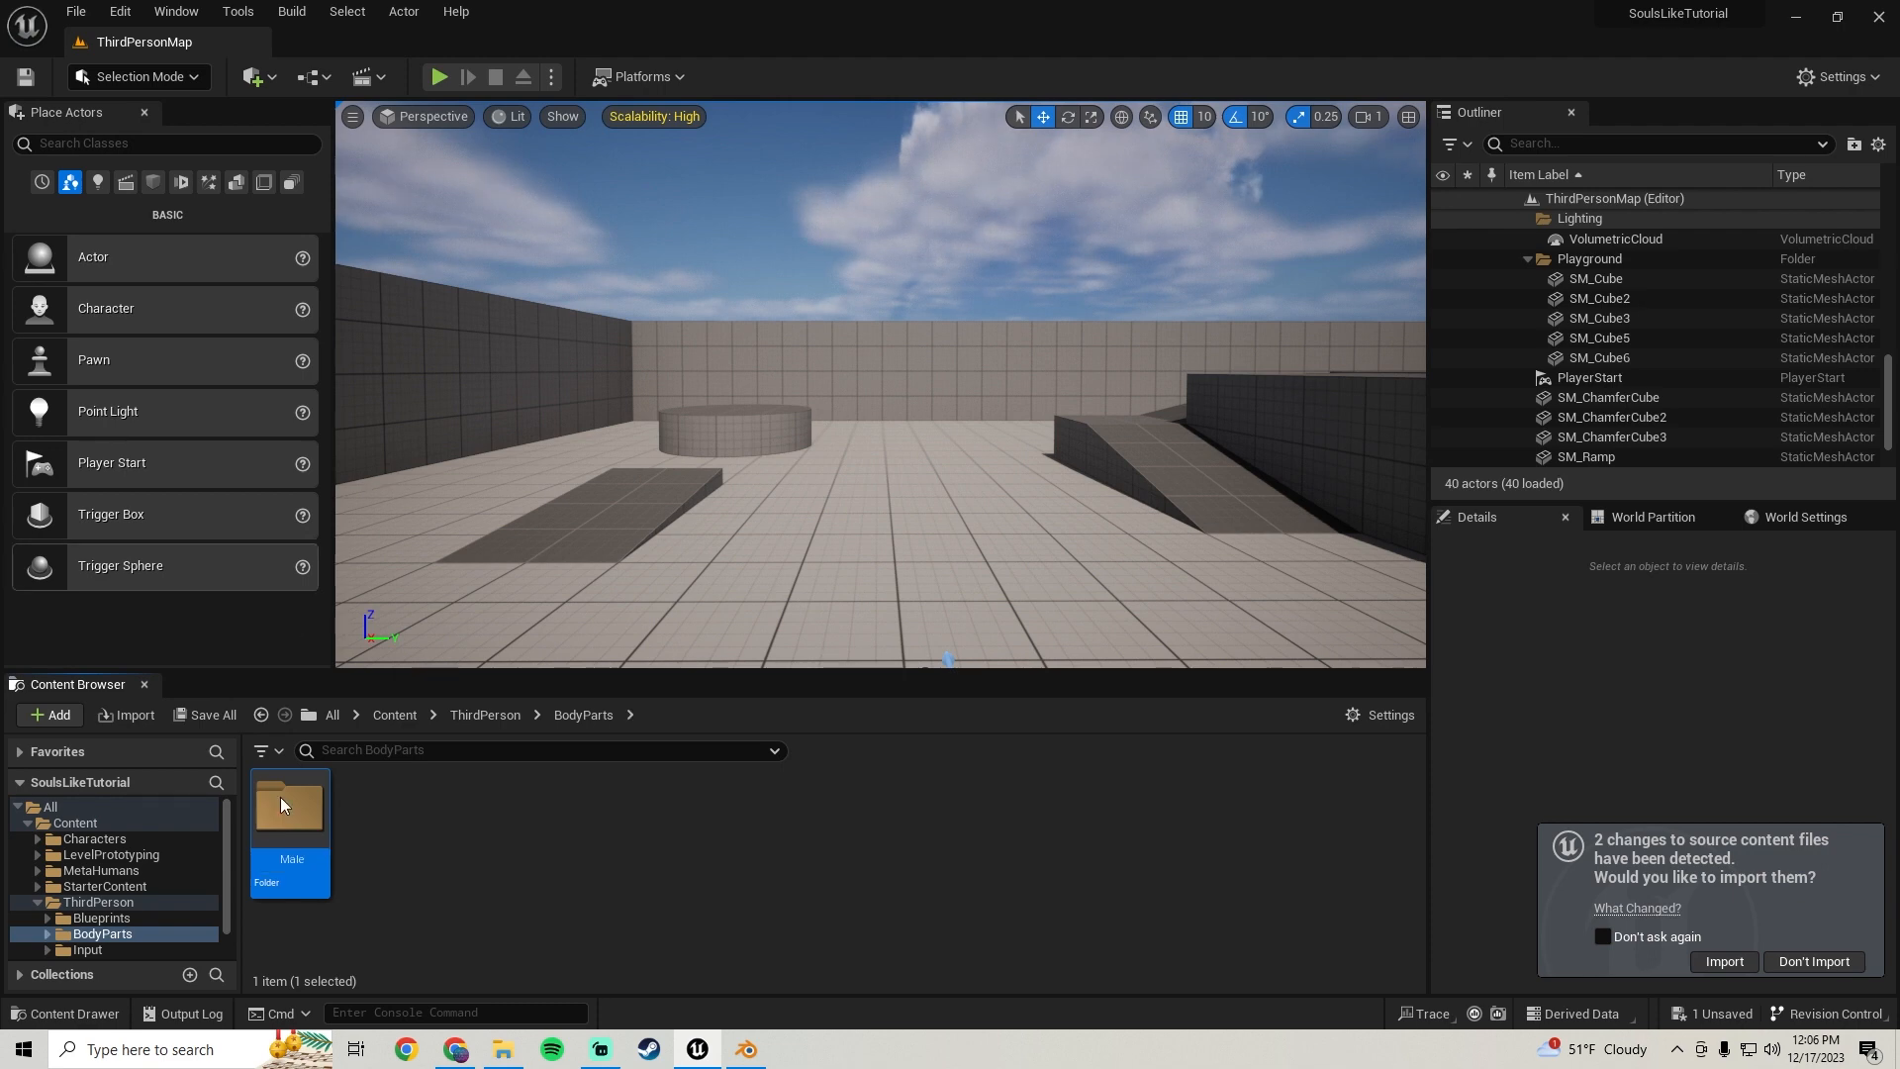
# Open Male, create a subfolder named Chest and open it
pyautogui.doubleClick(312, 824)
pyautogui.rightClick(334, 823)
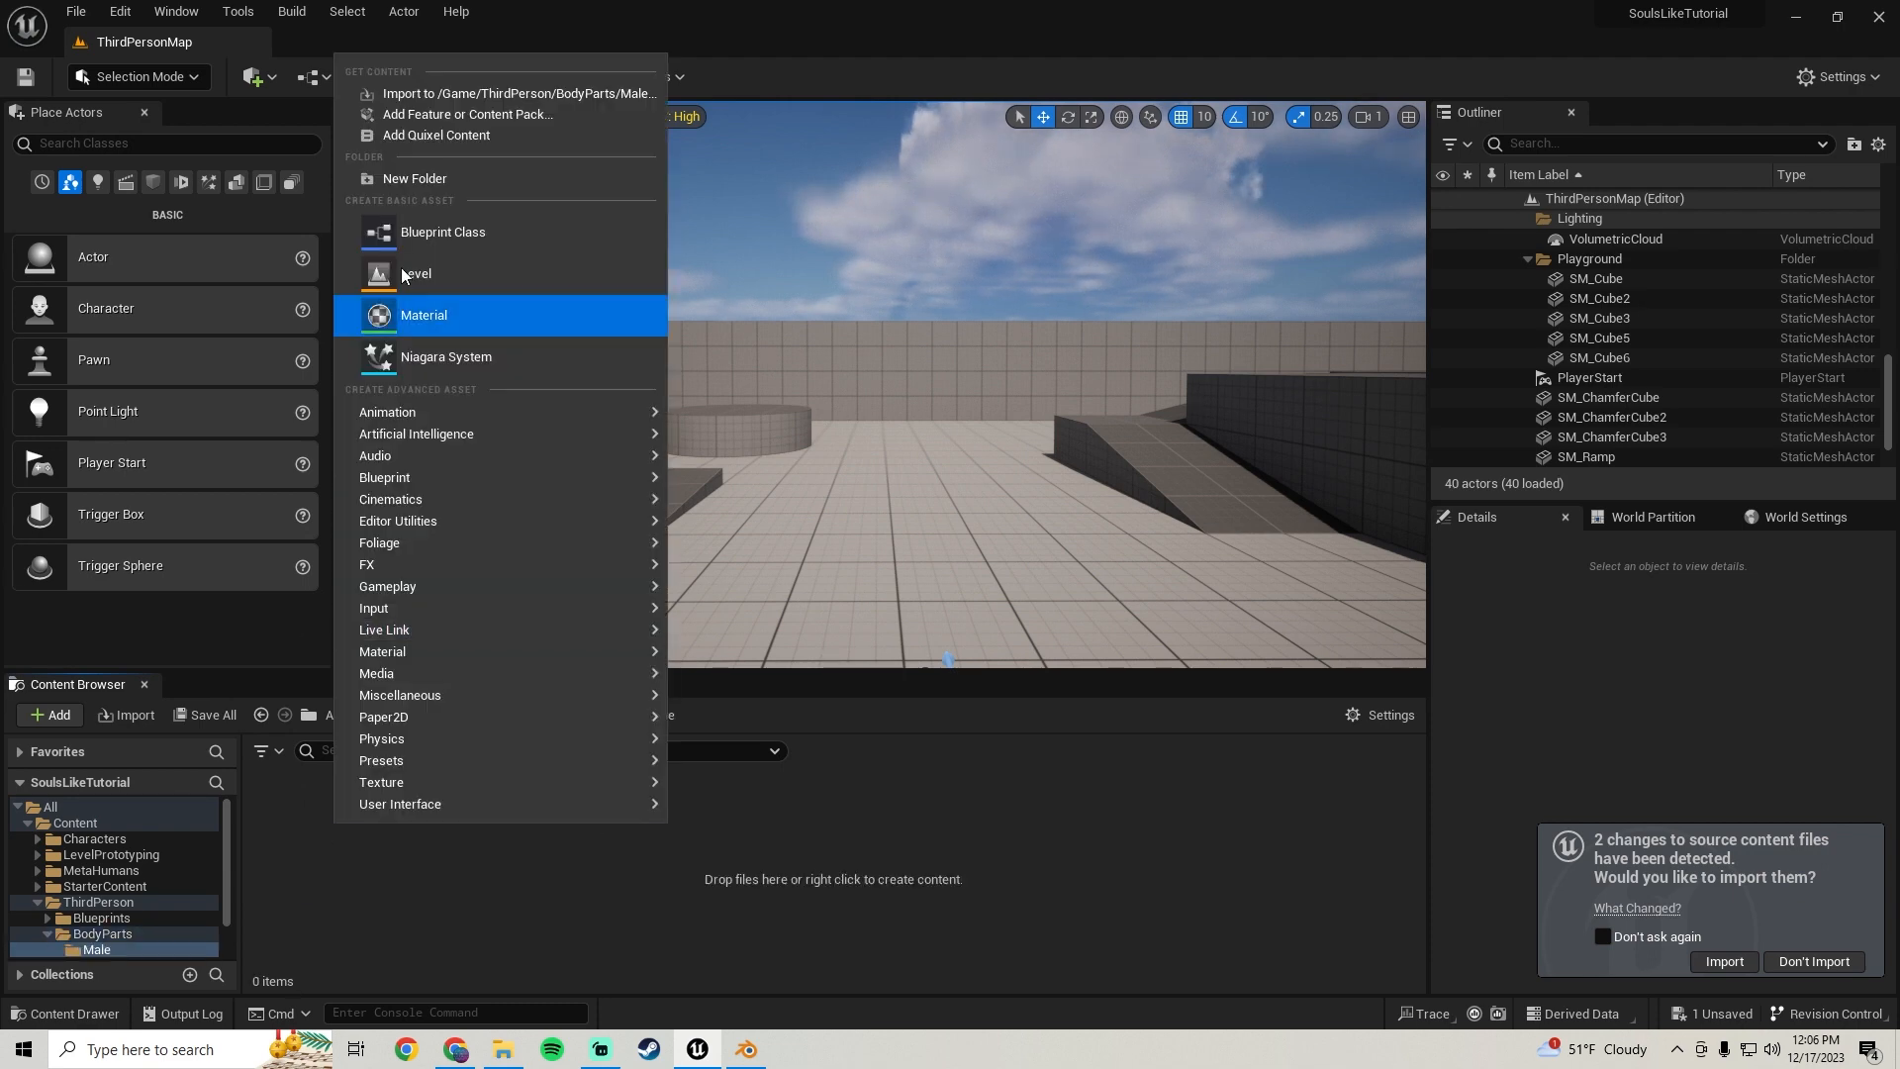
pyautogui.click(416, 170)
pyautogui.write('C')
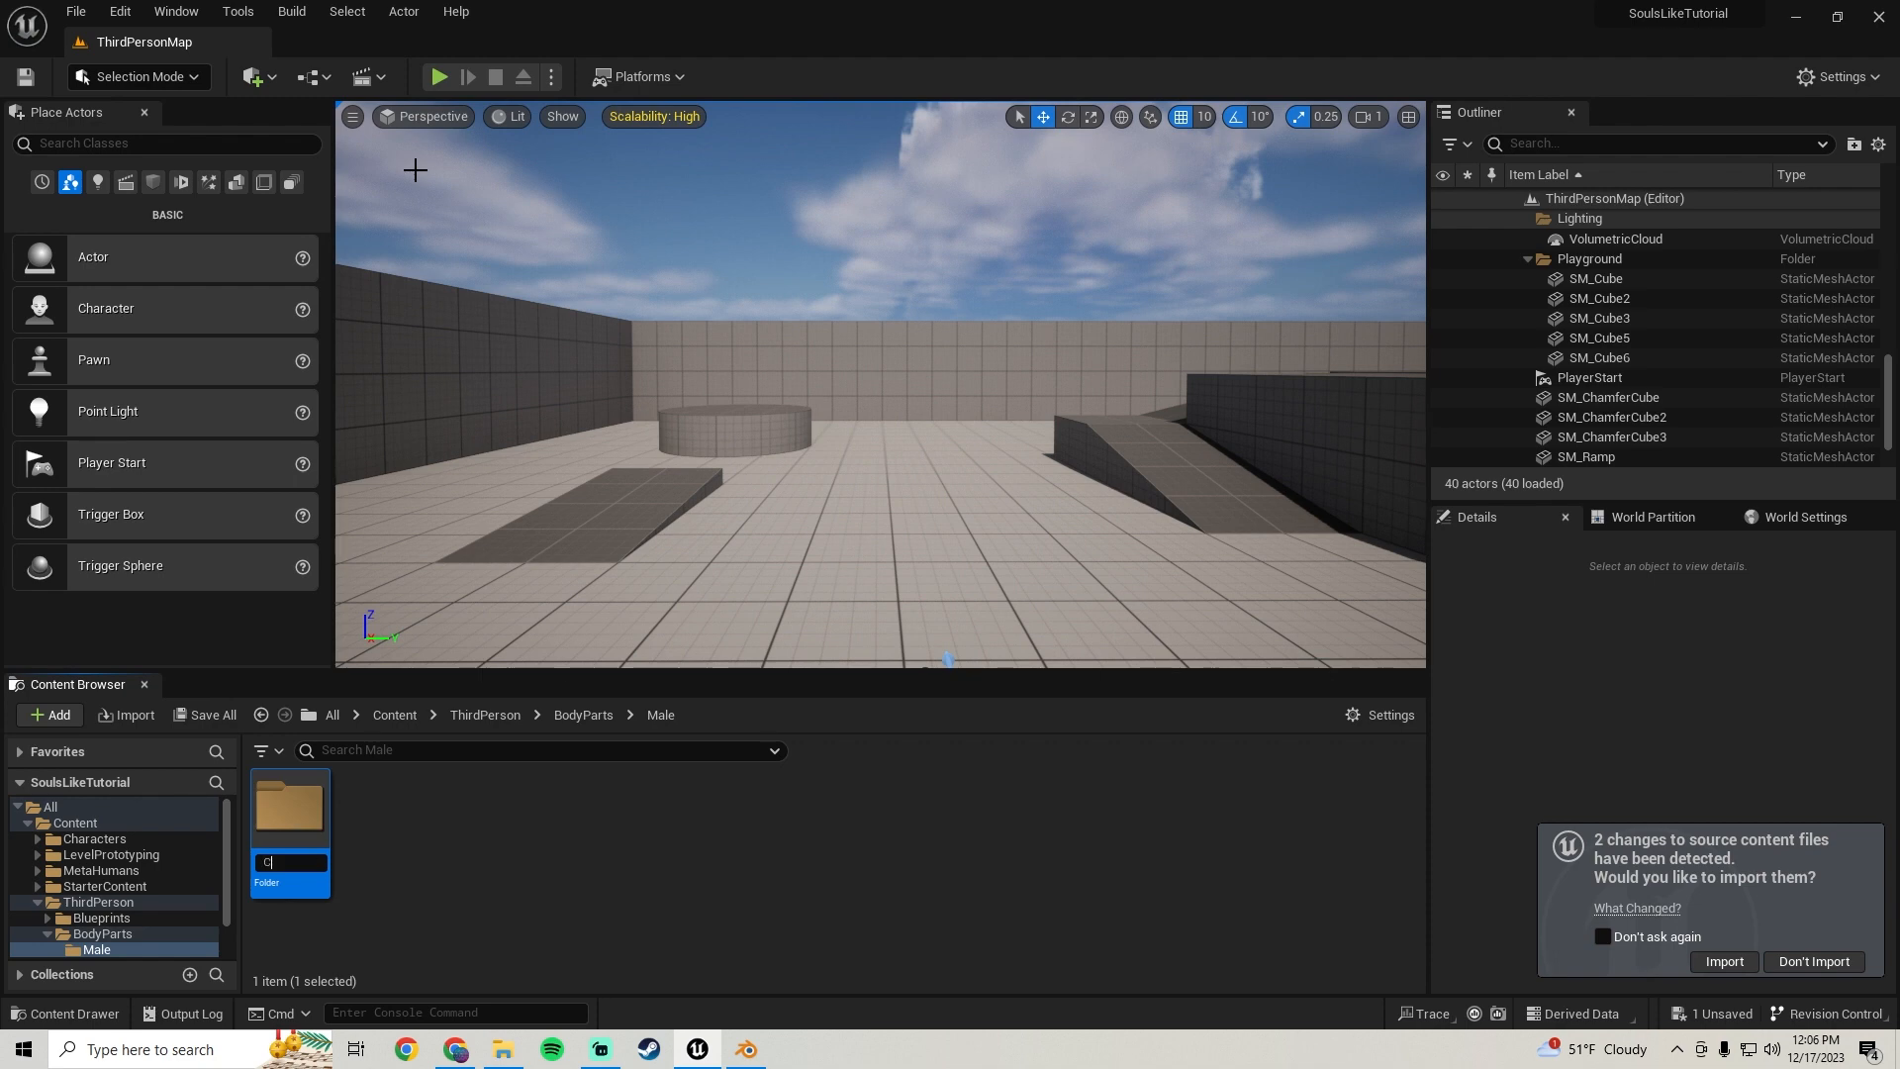
pyautogui.write('hest')
pyautogui.press('Return')
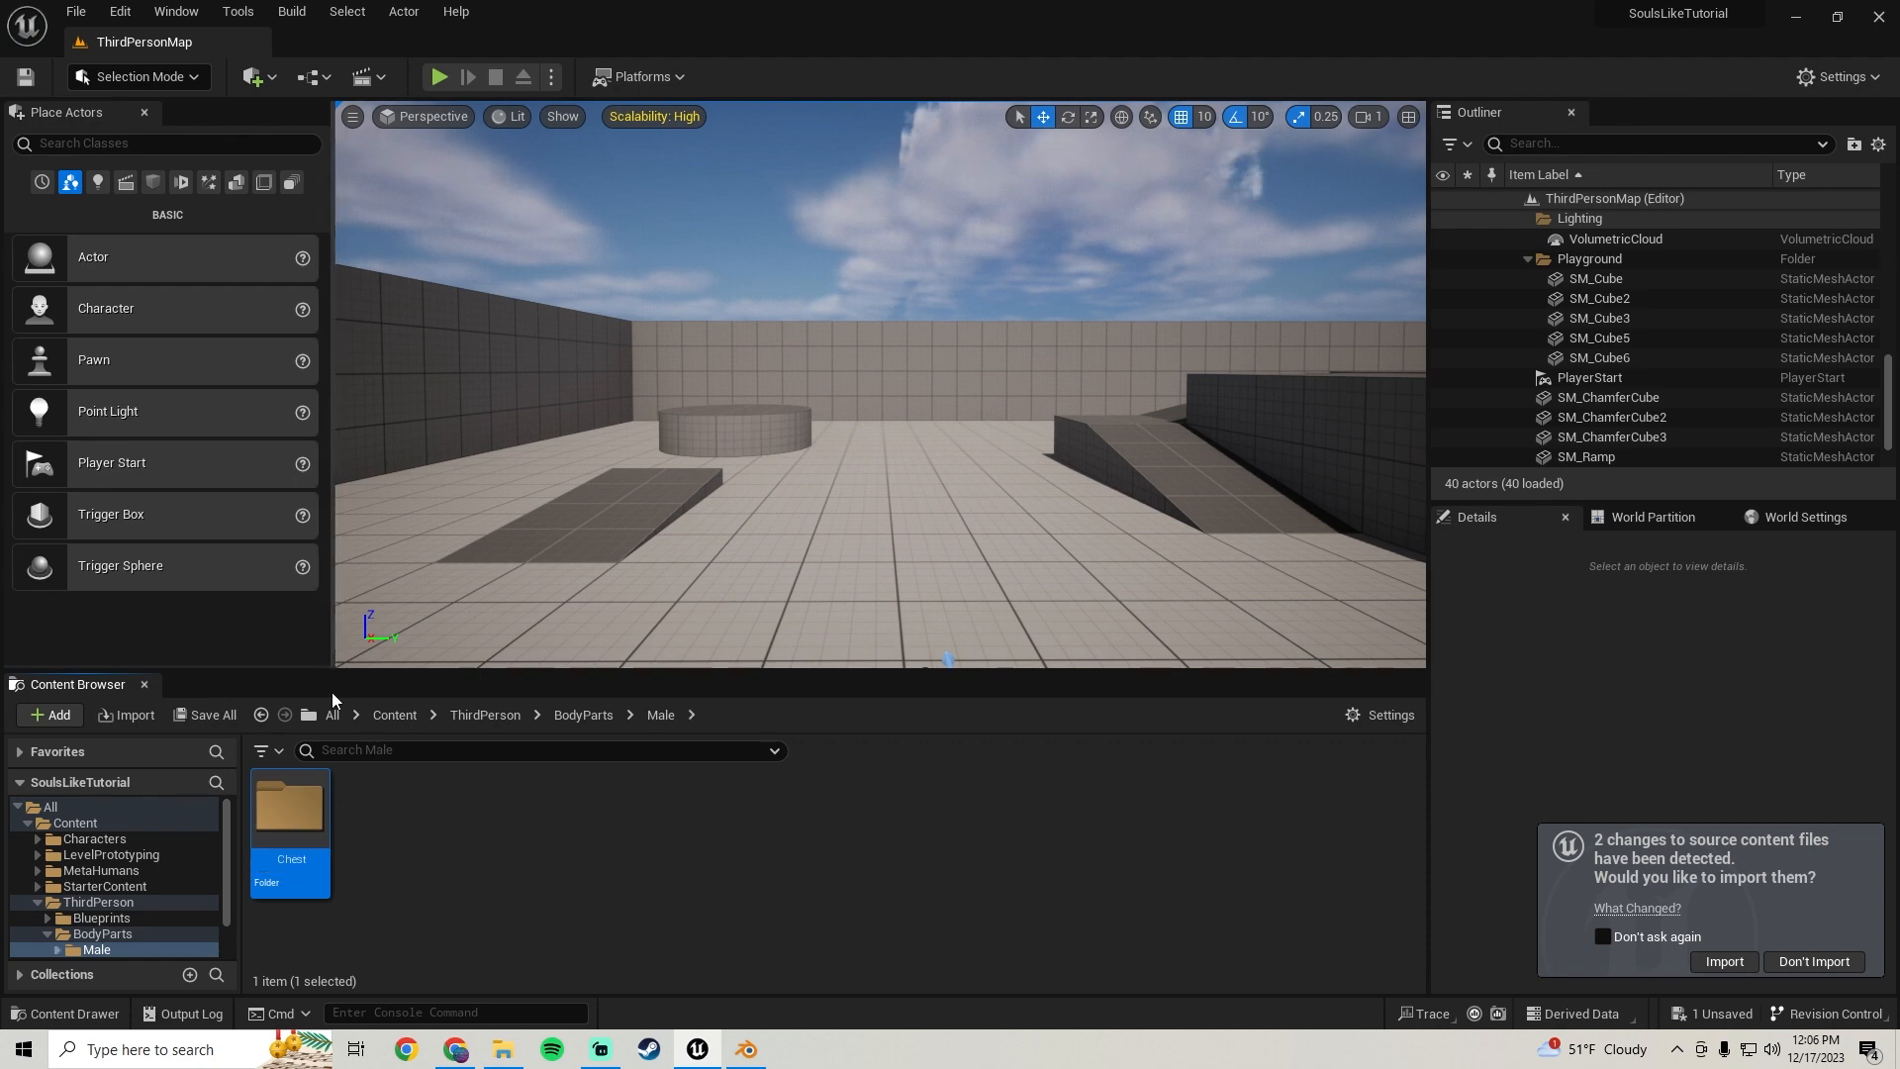
pyautogui.doubleClick(297, 834)
# Switch to File Explorer, open Blender Models/SoulsLike and drag the exported chest FBX into the Chest folder
pyautogui.click(502, 1048)
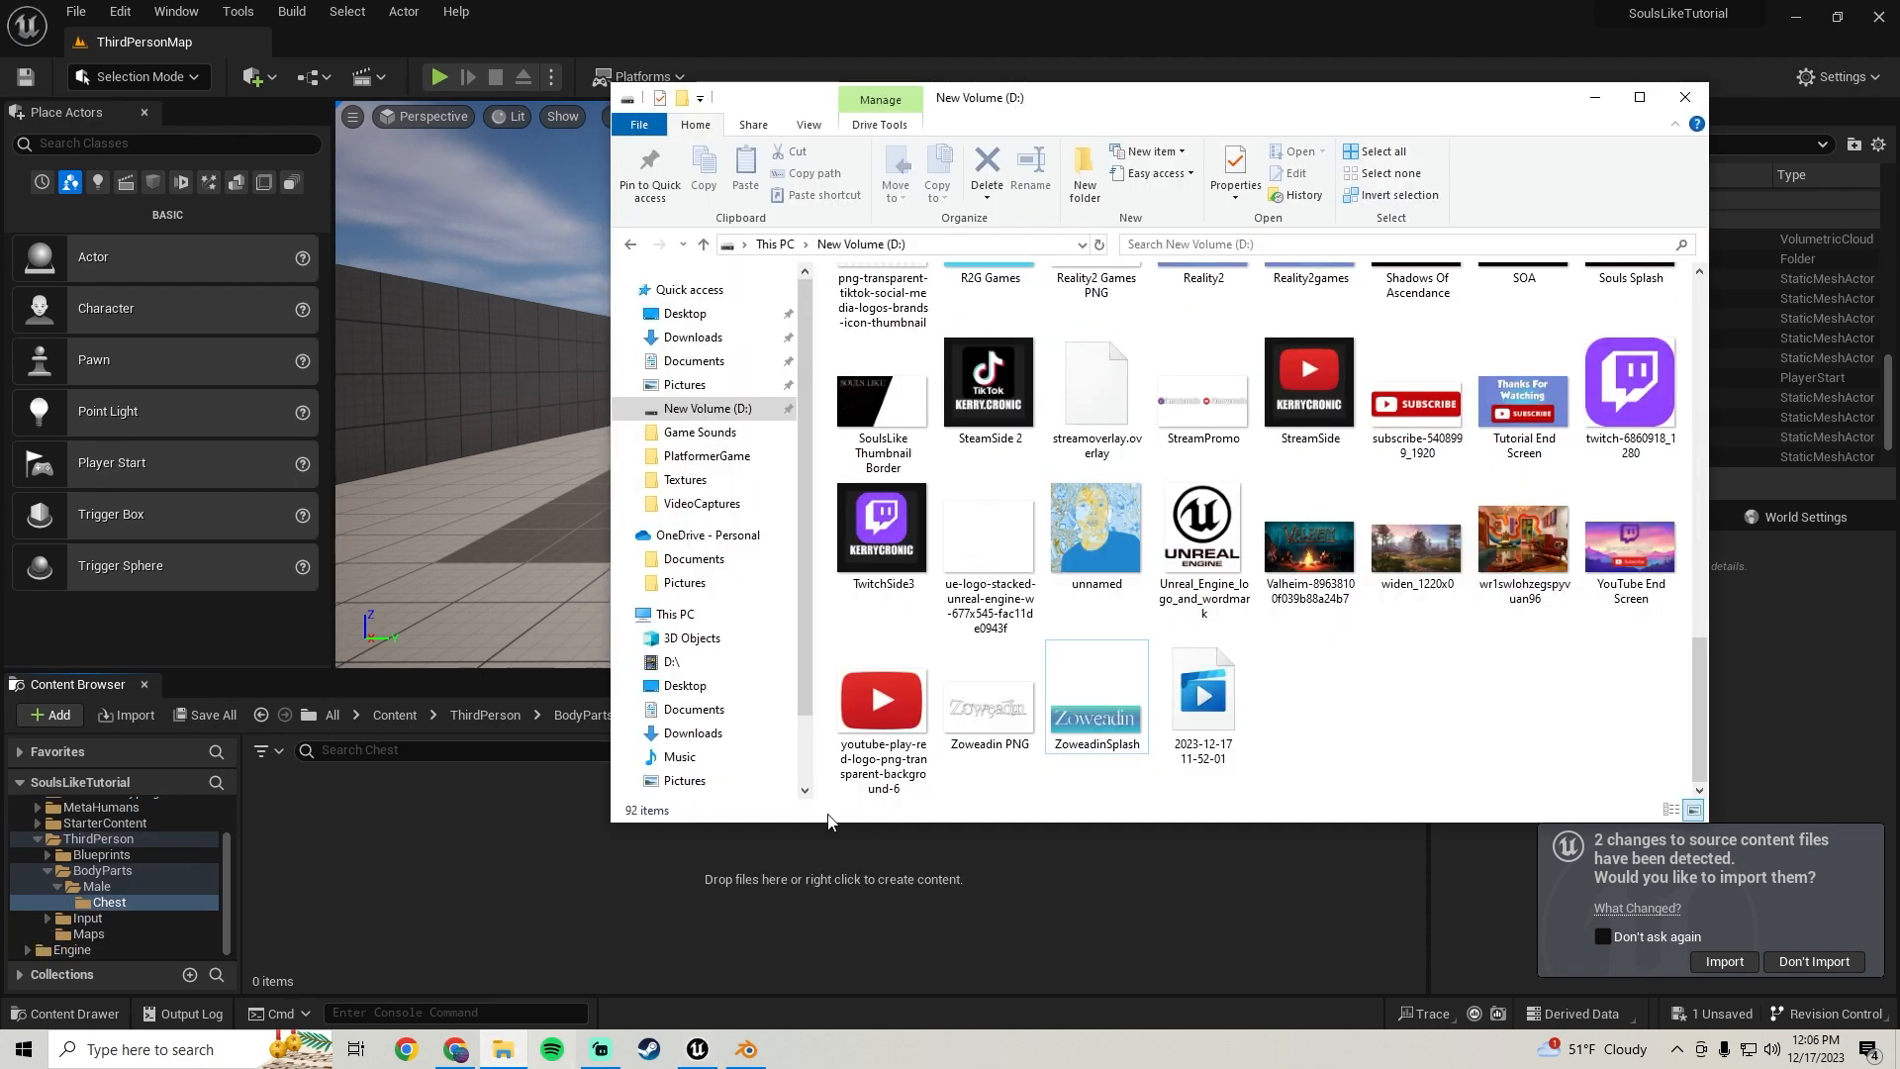
pyautogui.doubleClick(1310, 327)
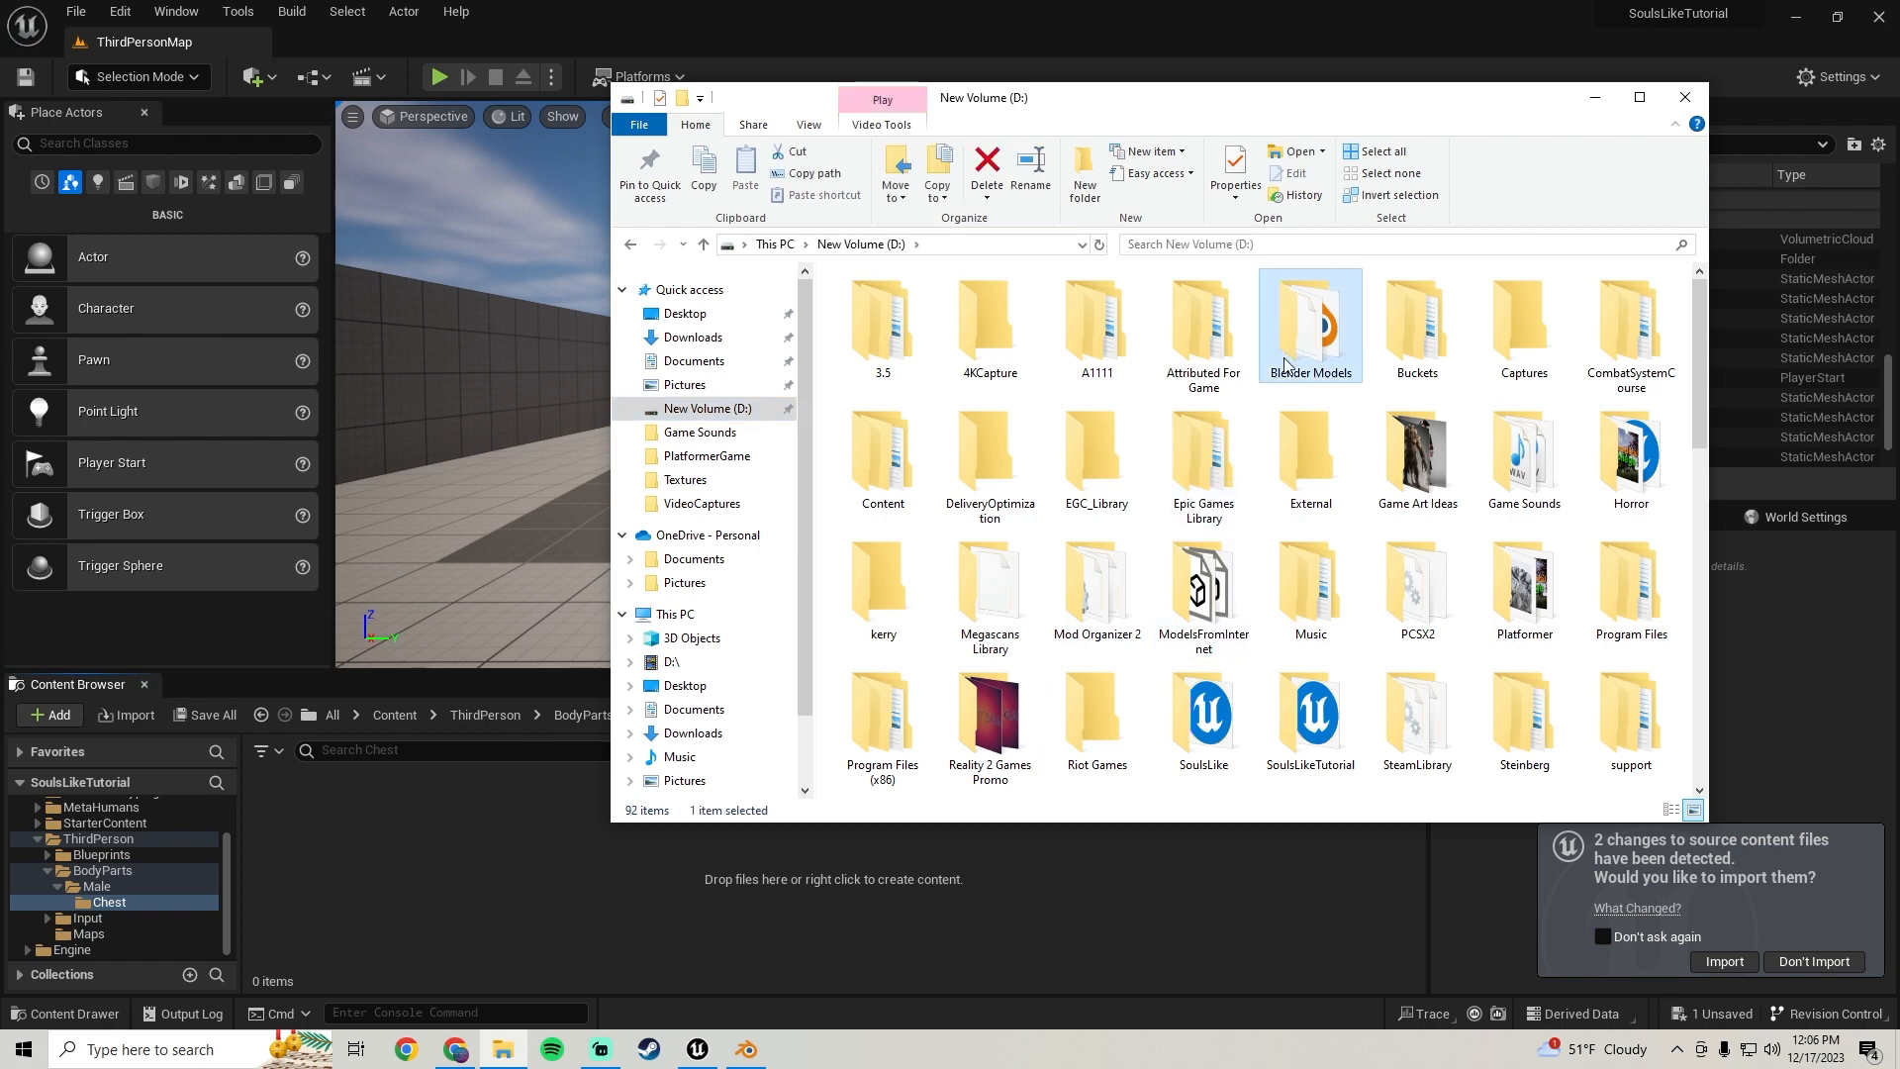
pyautogui.scroll(-3, 1135, 495)
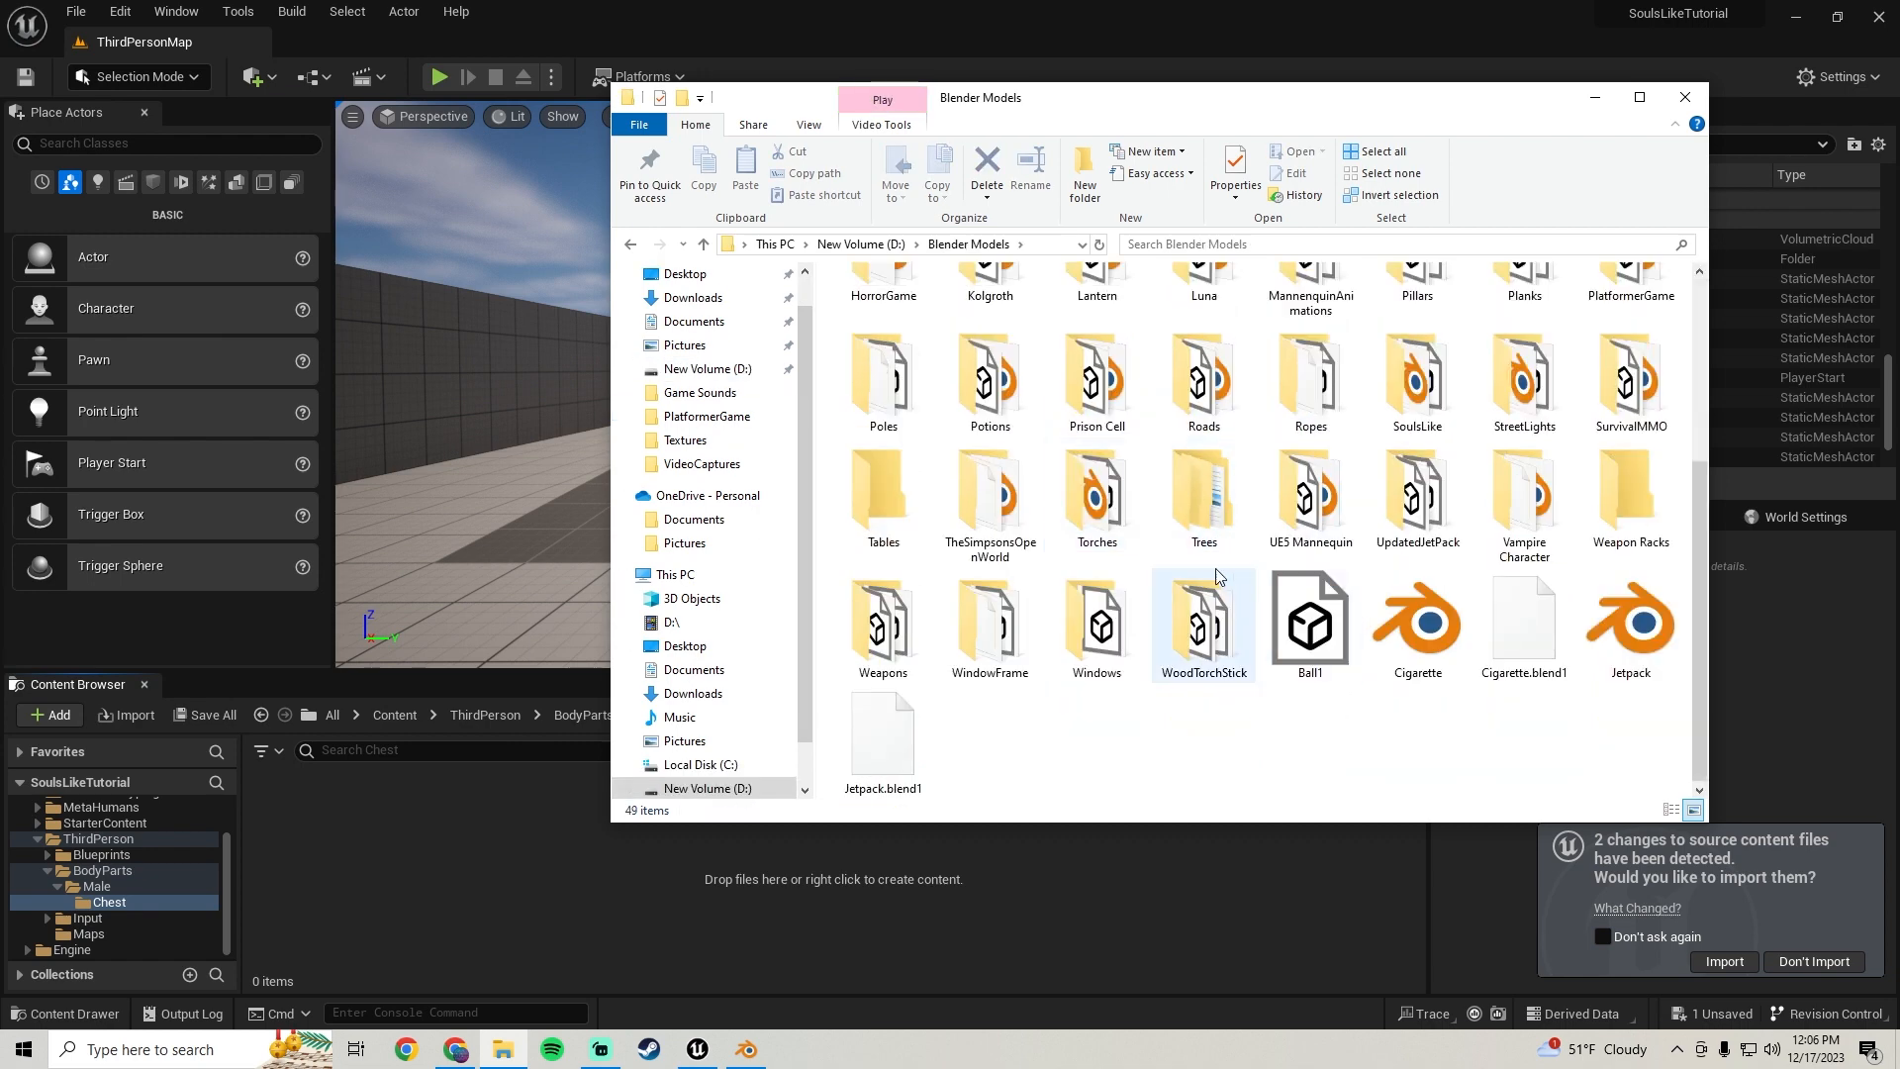
pyautogui.scroll(3, 1306, 505)
pyautogui.scroll(-3, 1415, 692)
pyautogui.doubleClick(1419, 404)
pyautogui.moveTo(883, 331); pyautogui.dragTo(412, 865)
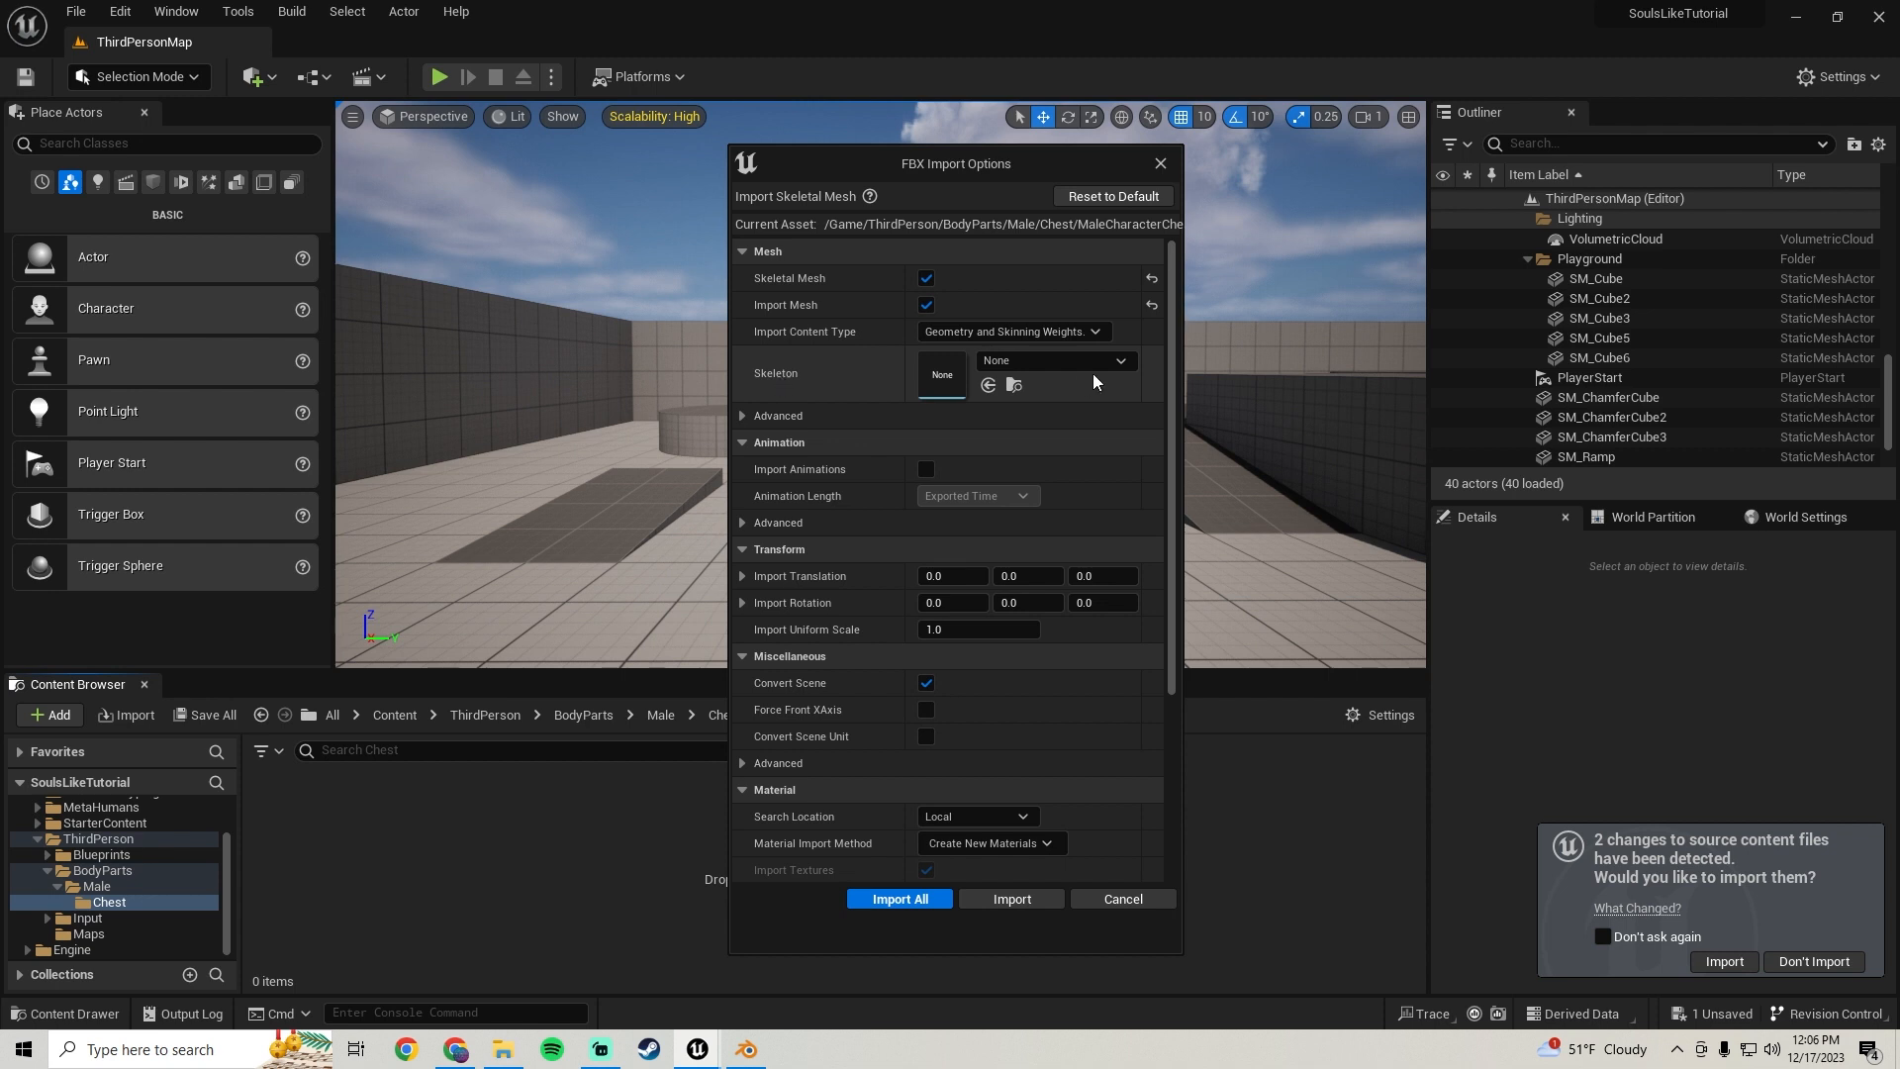
# Set the import skeleton to metahuman_base_skel and import all
pyautogui.click(1096, 363)
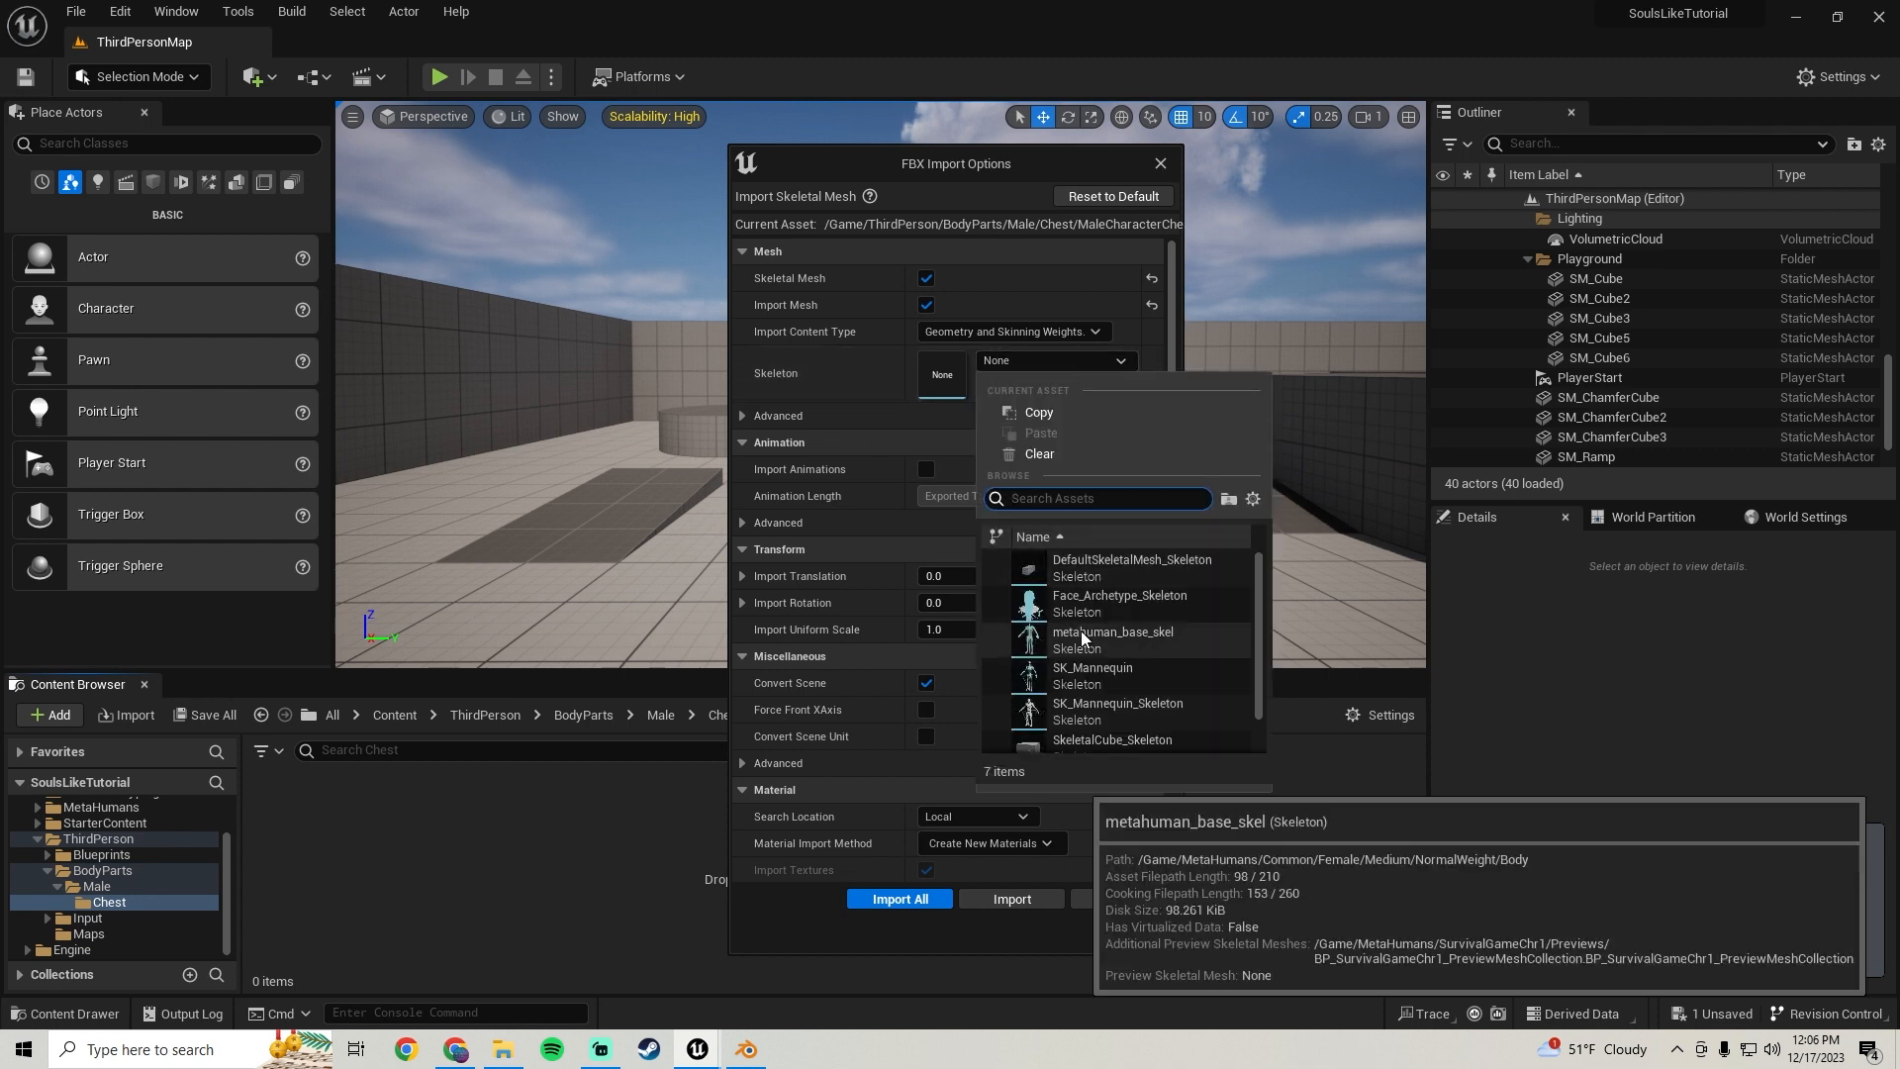
pyautogui.click(1081, 631)
pyautogui.scroll(-2, 798, 532)
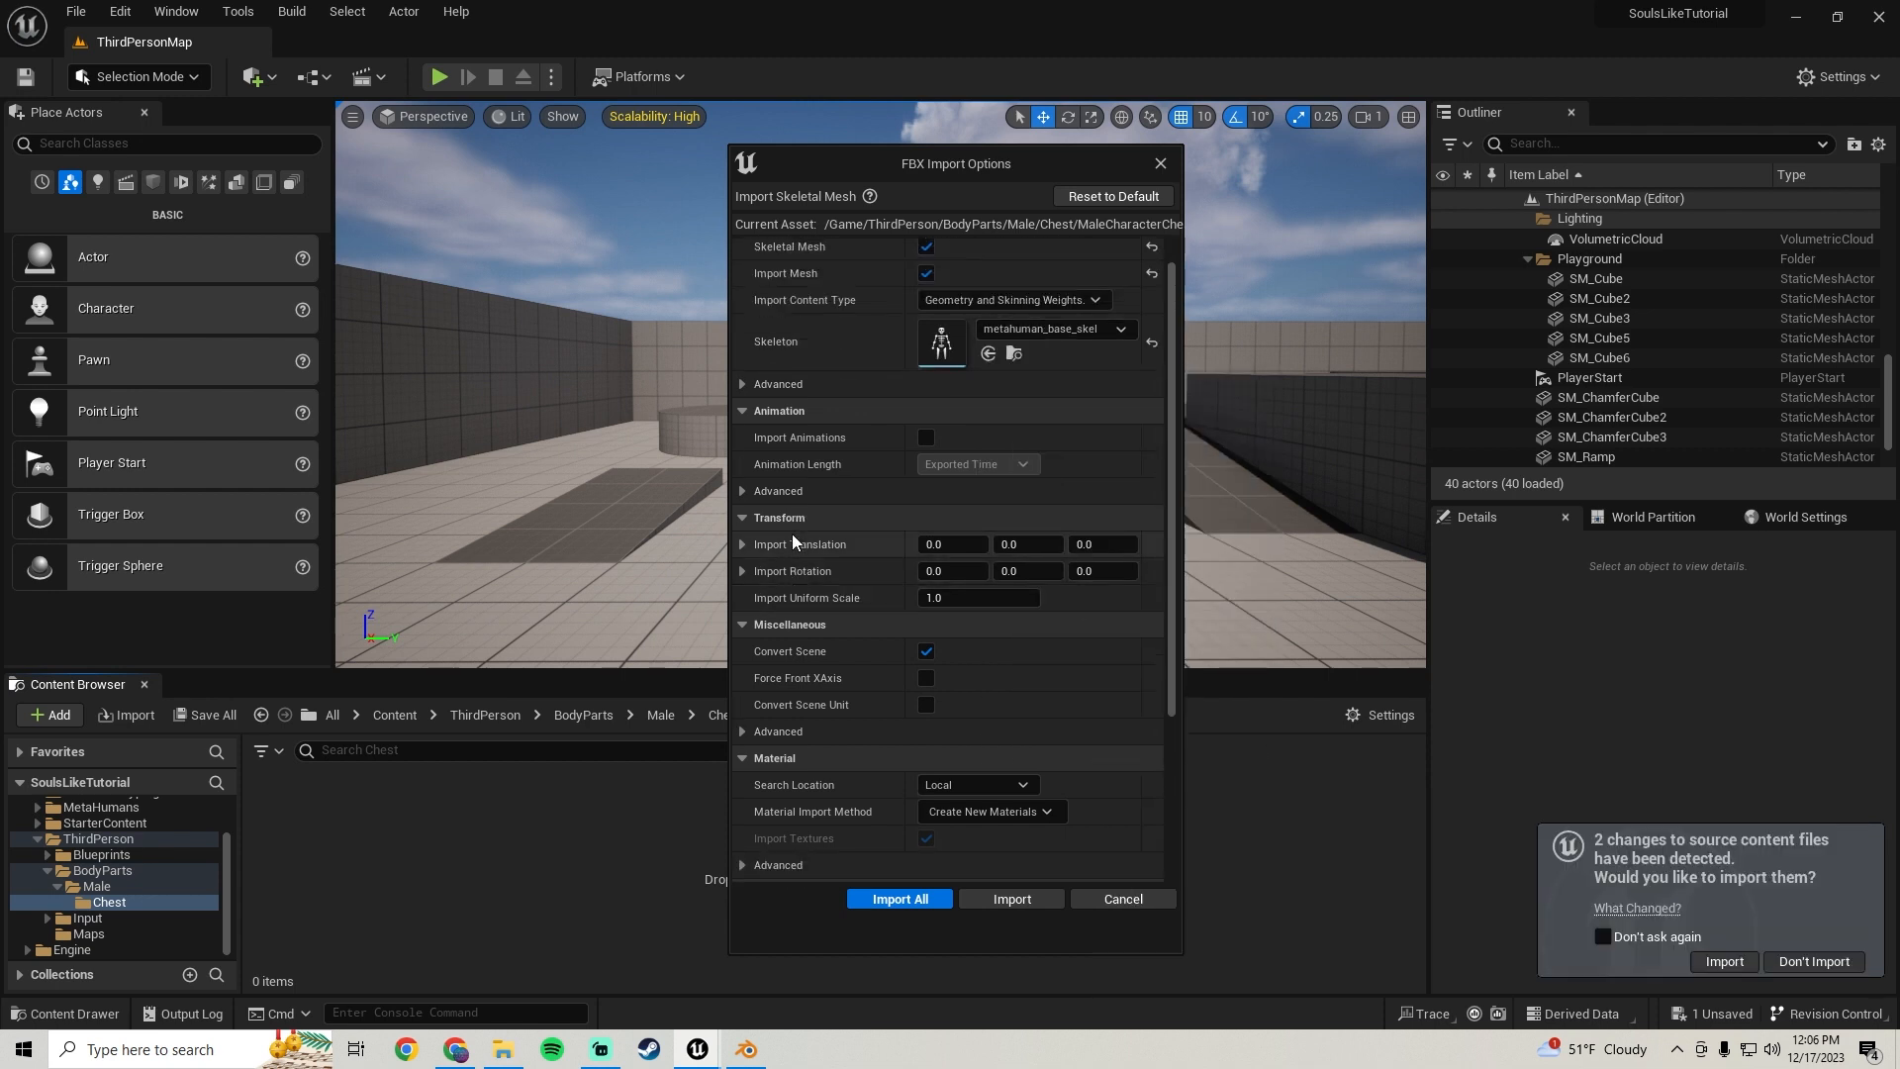
pyautogui.scroll(1, 790, 524)
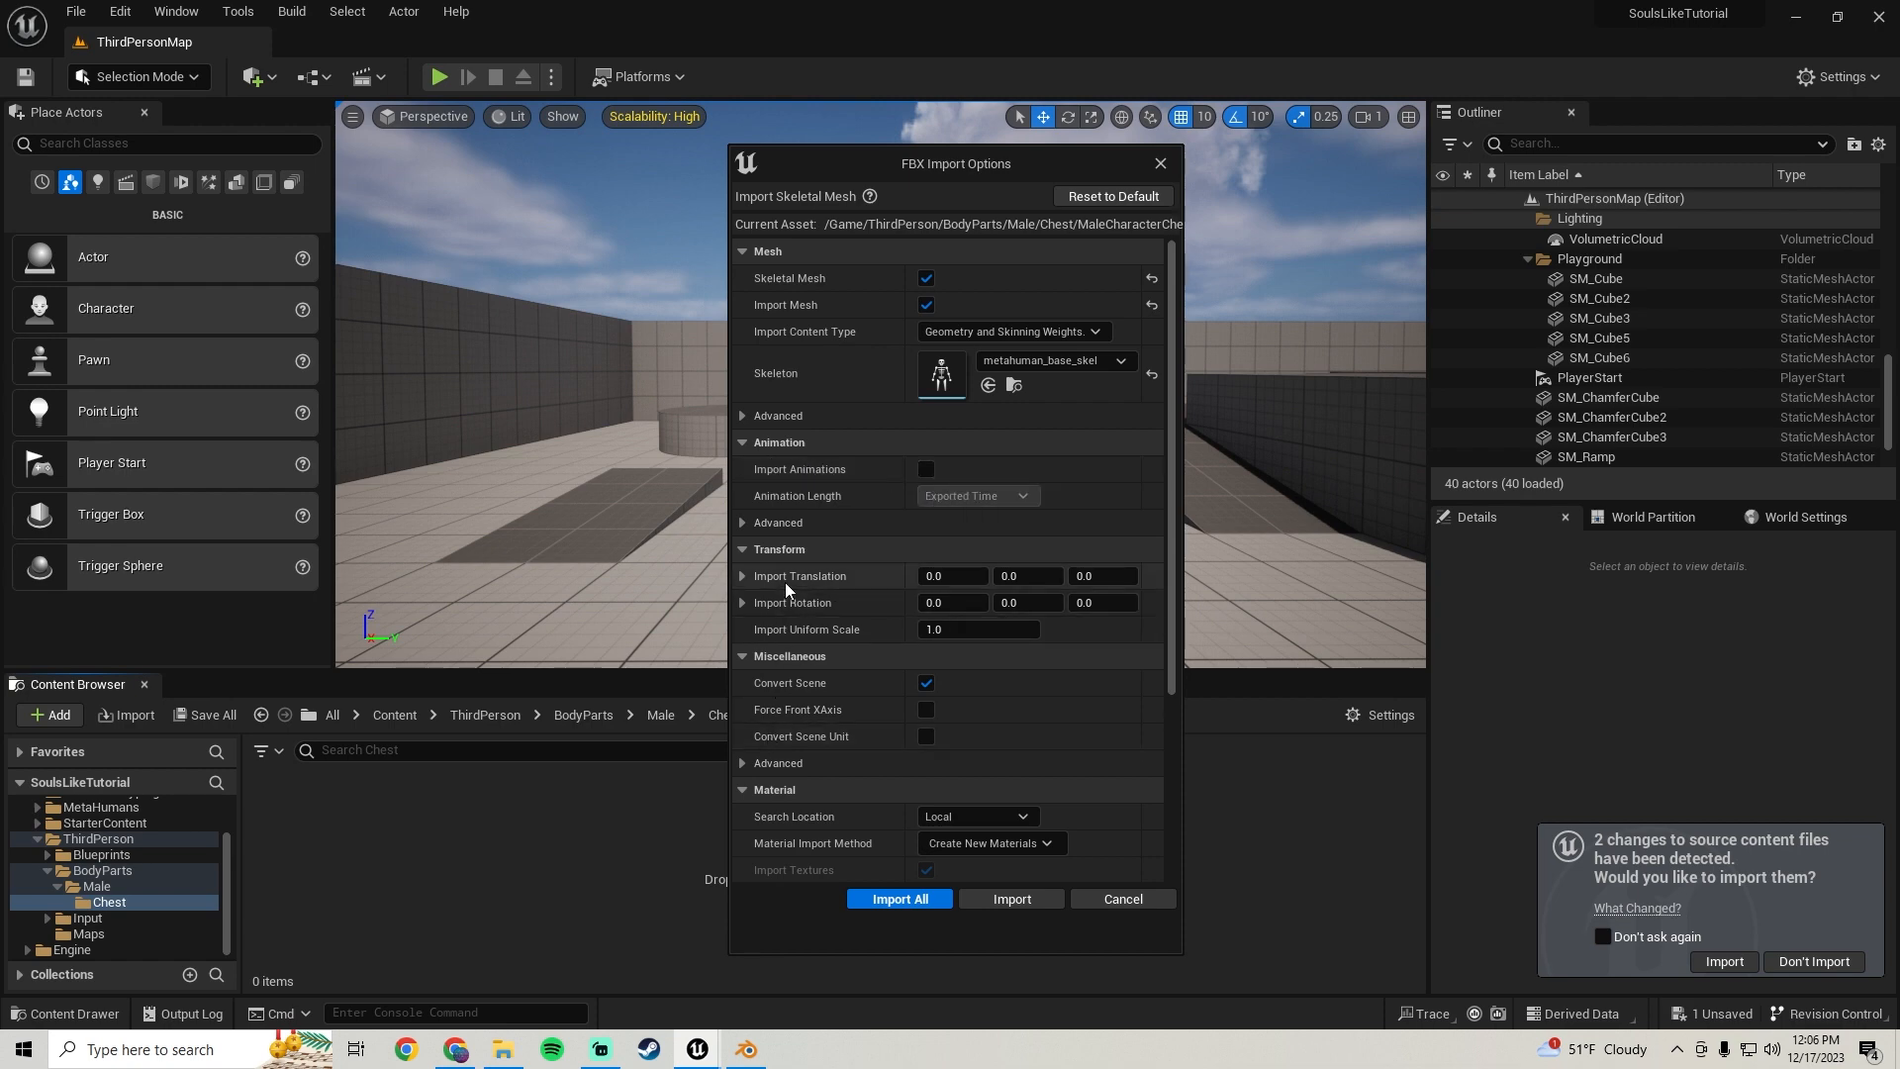
pyautogui.scroll(-4, 785, 584)
pyautogui.scroll(4, 792, 578)
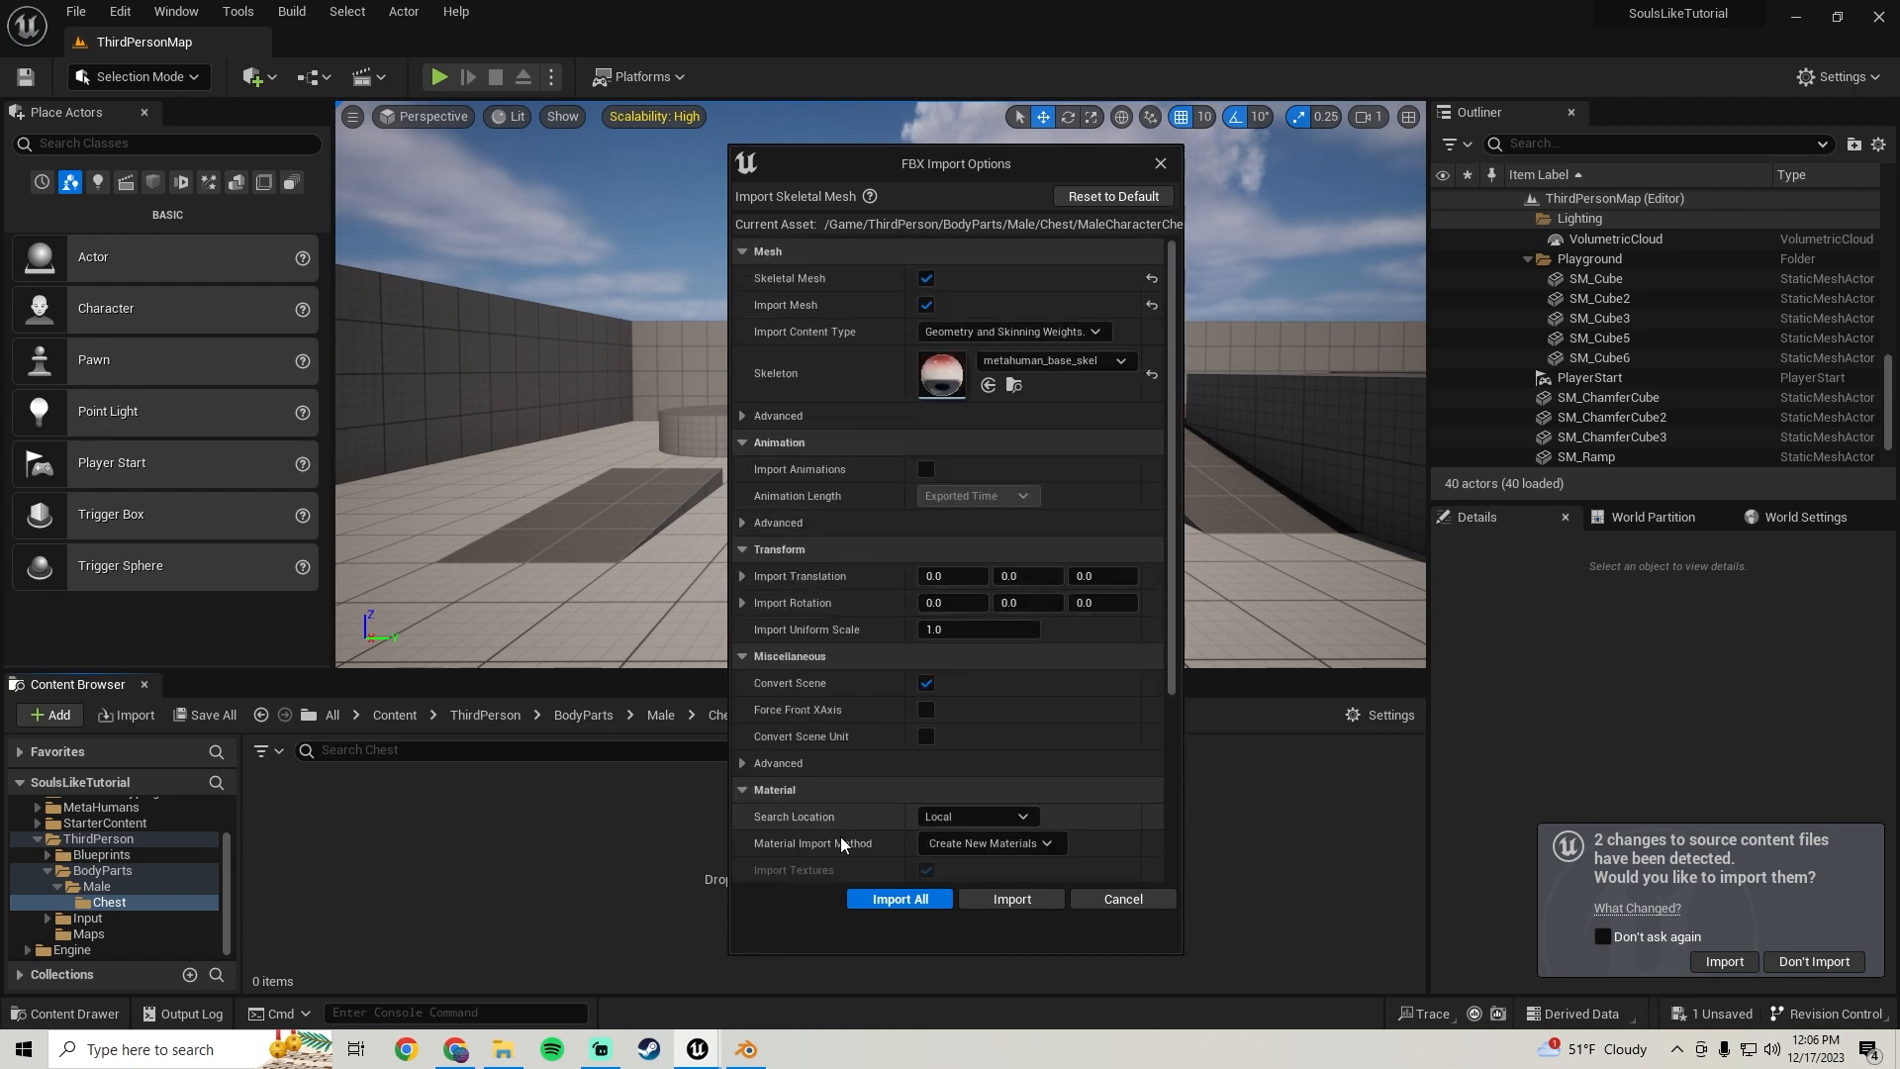
pyautogui.click(875, 901)
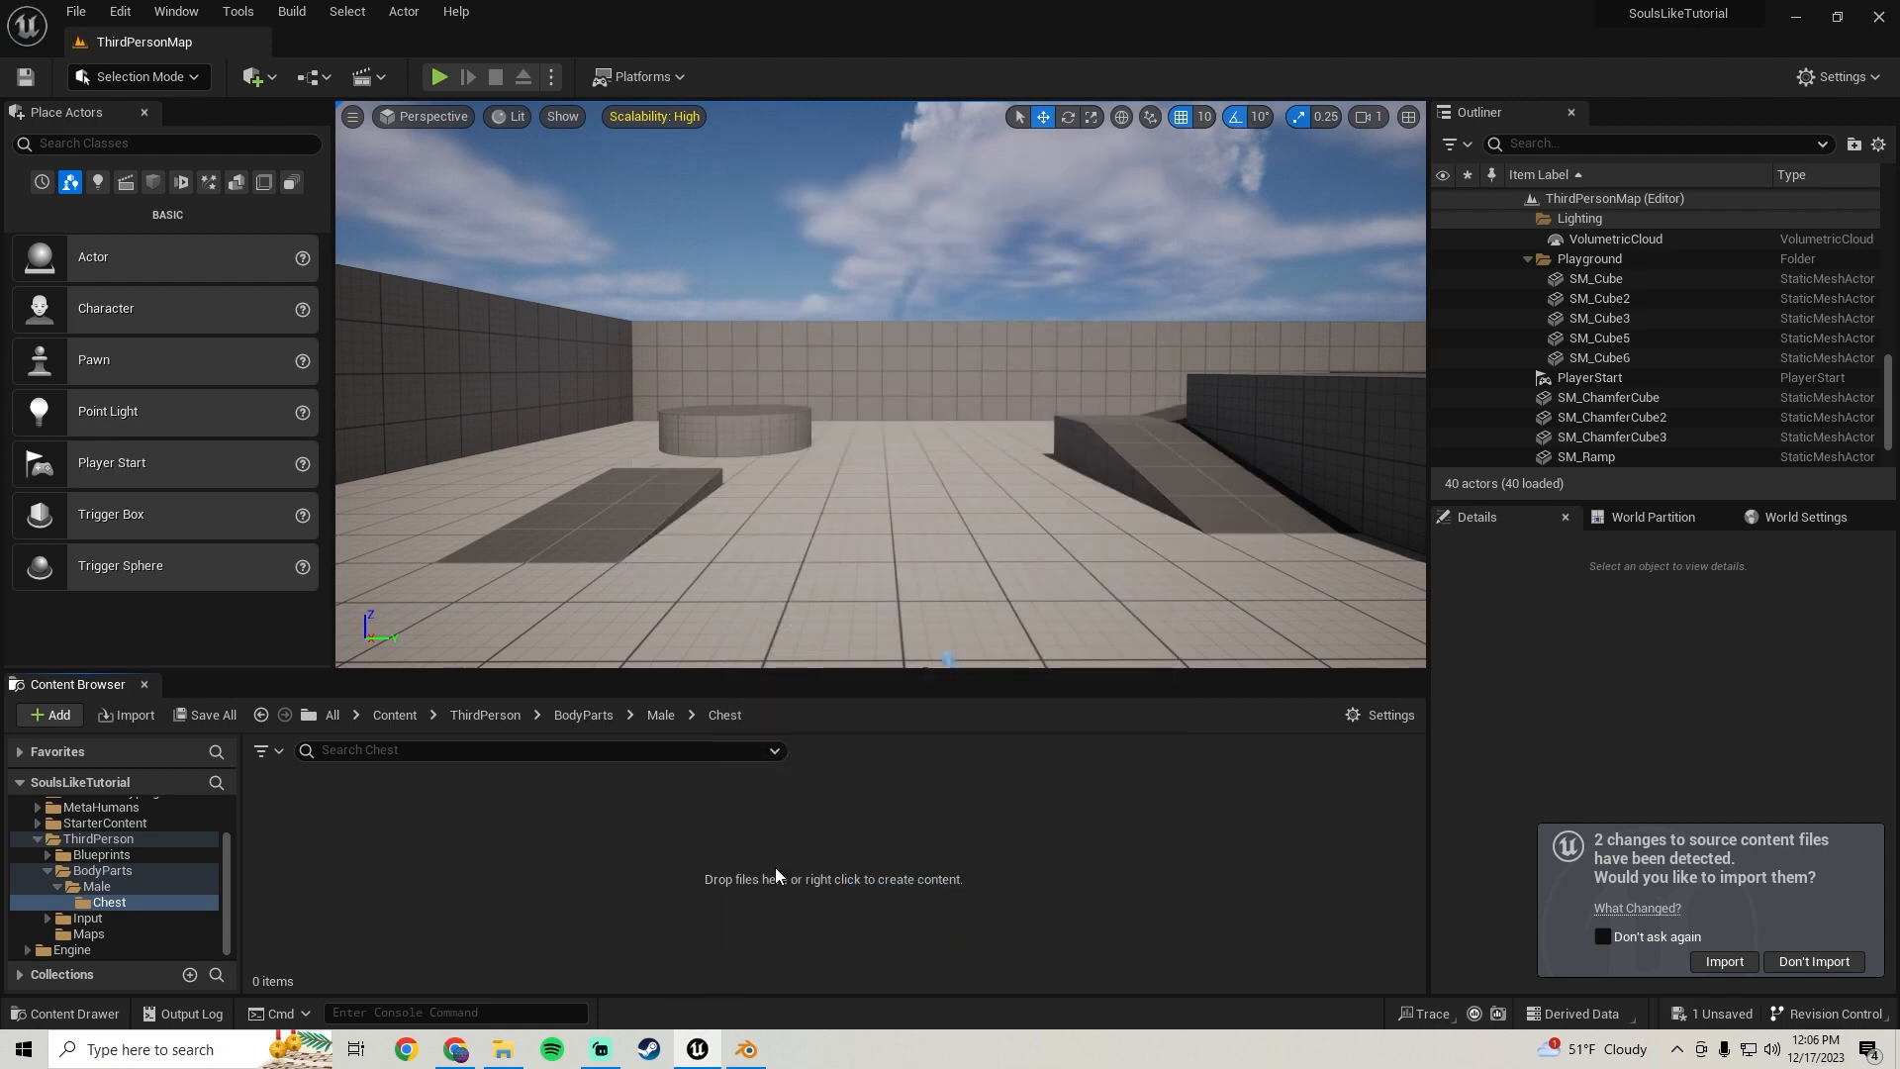
# Place the imported chest mesh in the level to preview it, then delete it
pyautogui.moveTo(382, 864); pyautogui.dragTo(758, 585)
pyautogui.press('f')
pyautogui.moveTo(912, 458); pyautogui.dragTo(1197, 458, button='right')
pyautogui.press('Delete')
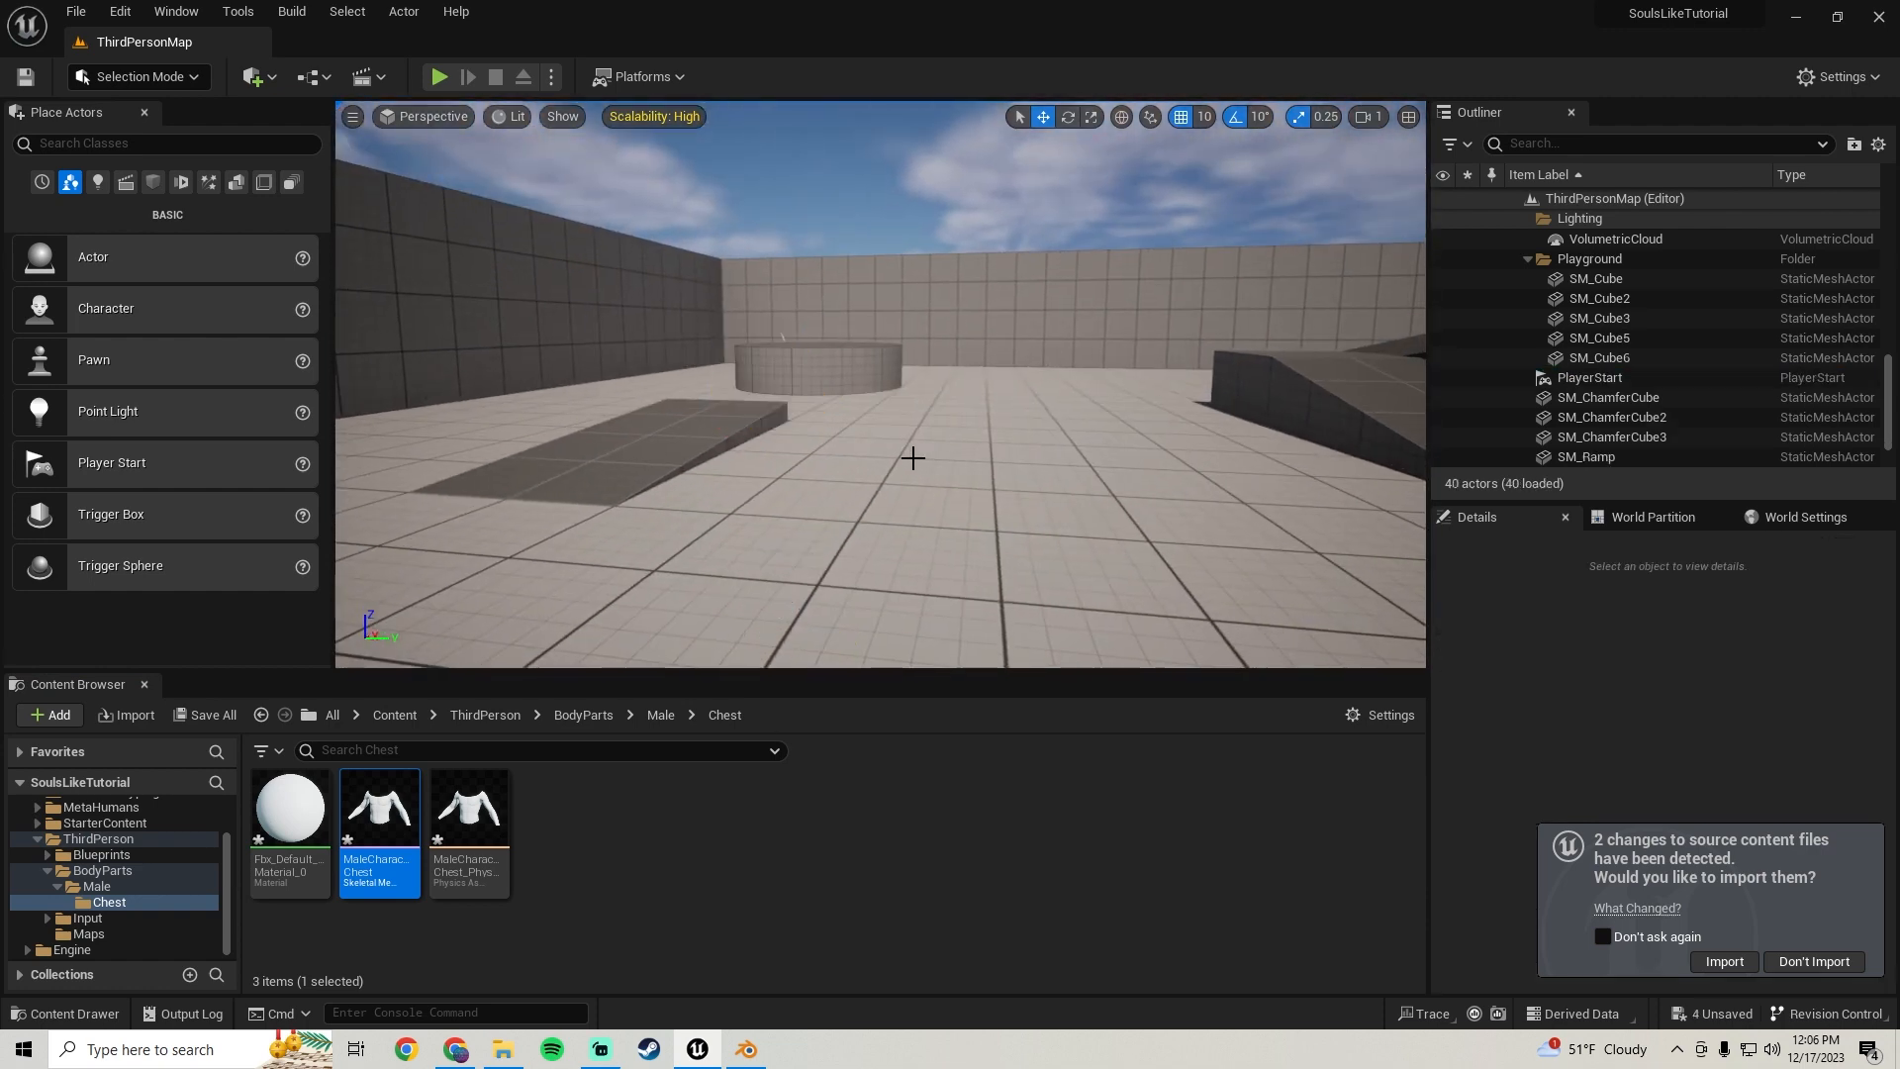
# Save all the new content with Save Selected
pyautogui.click(123, 872)
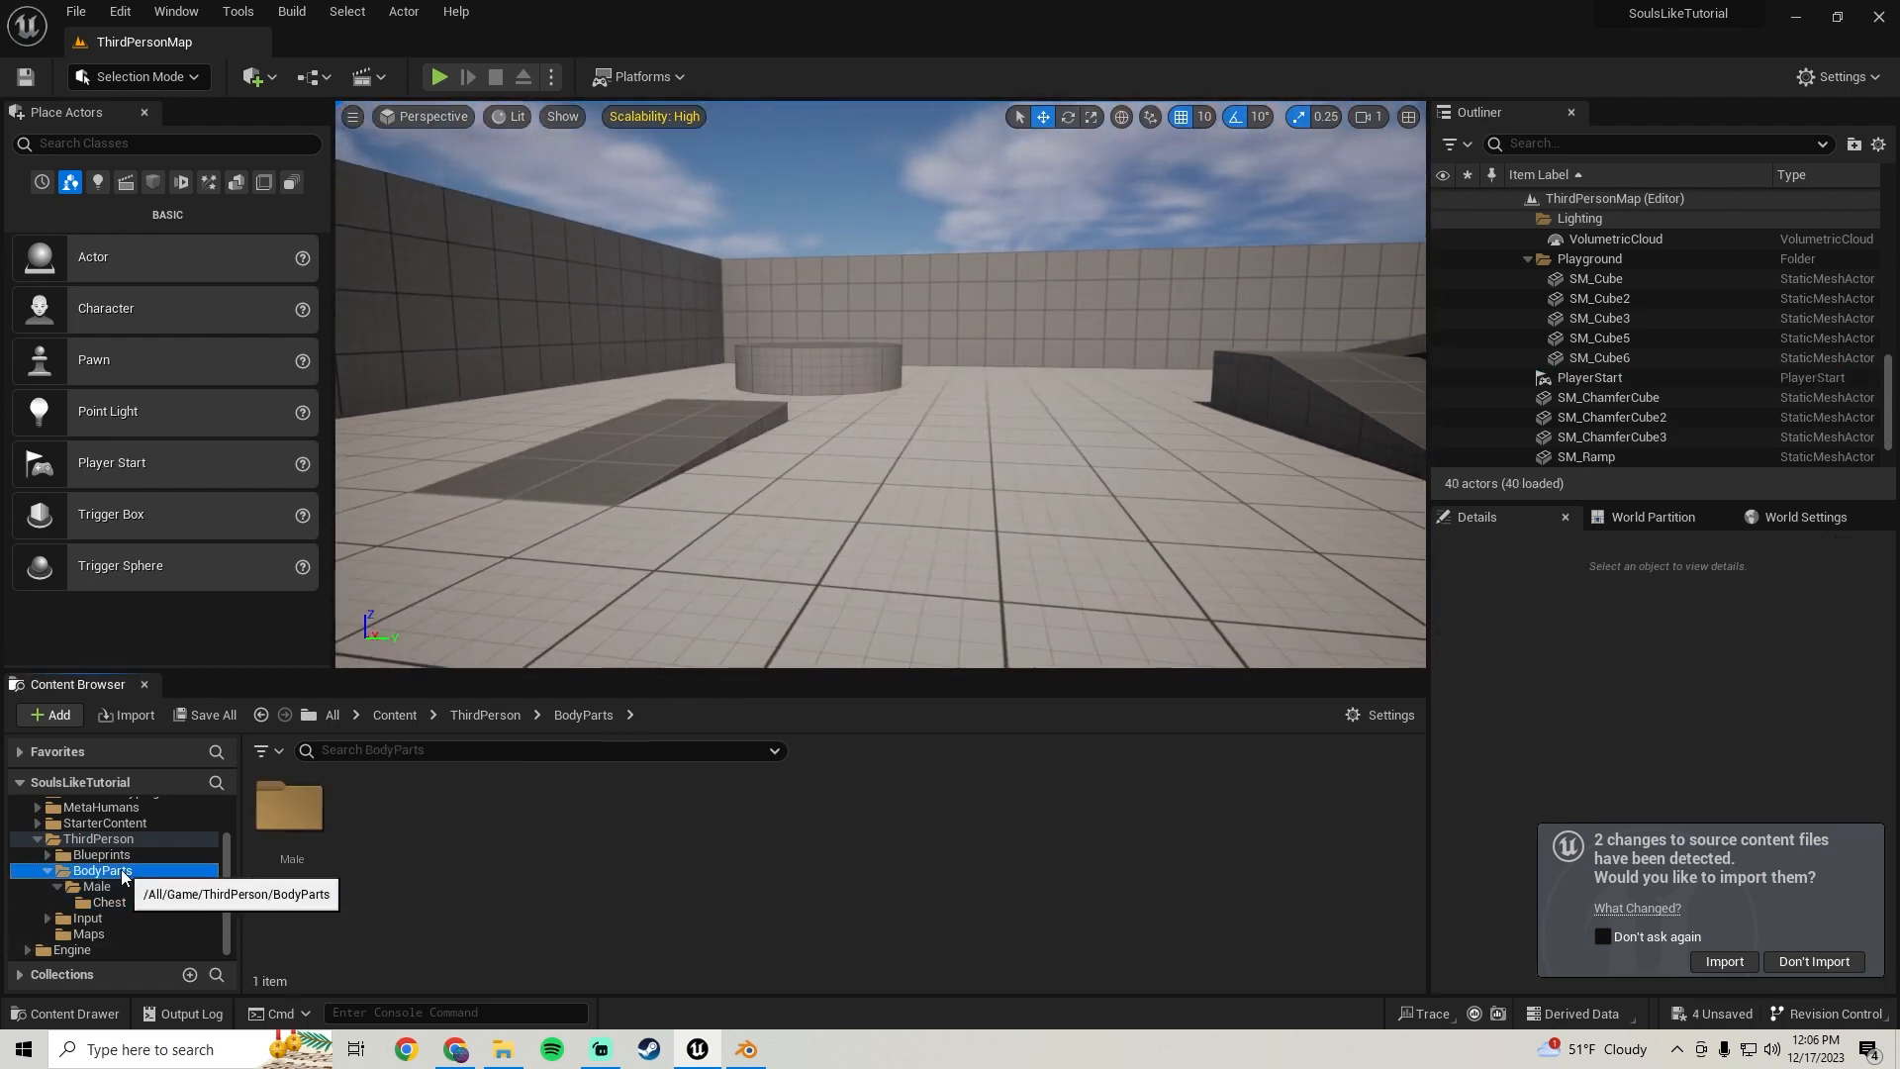
pyautogui.click(205, 715)
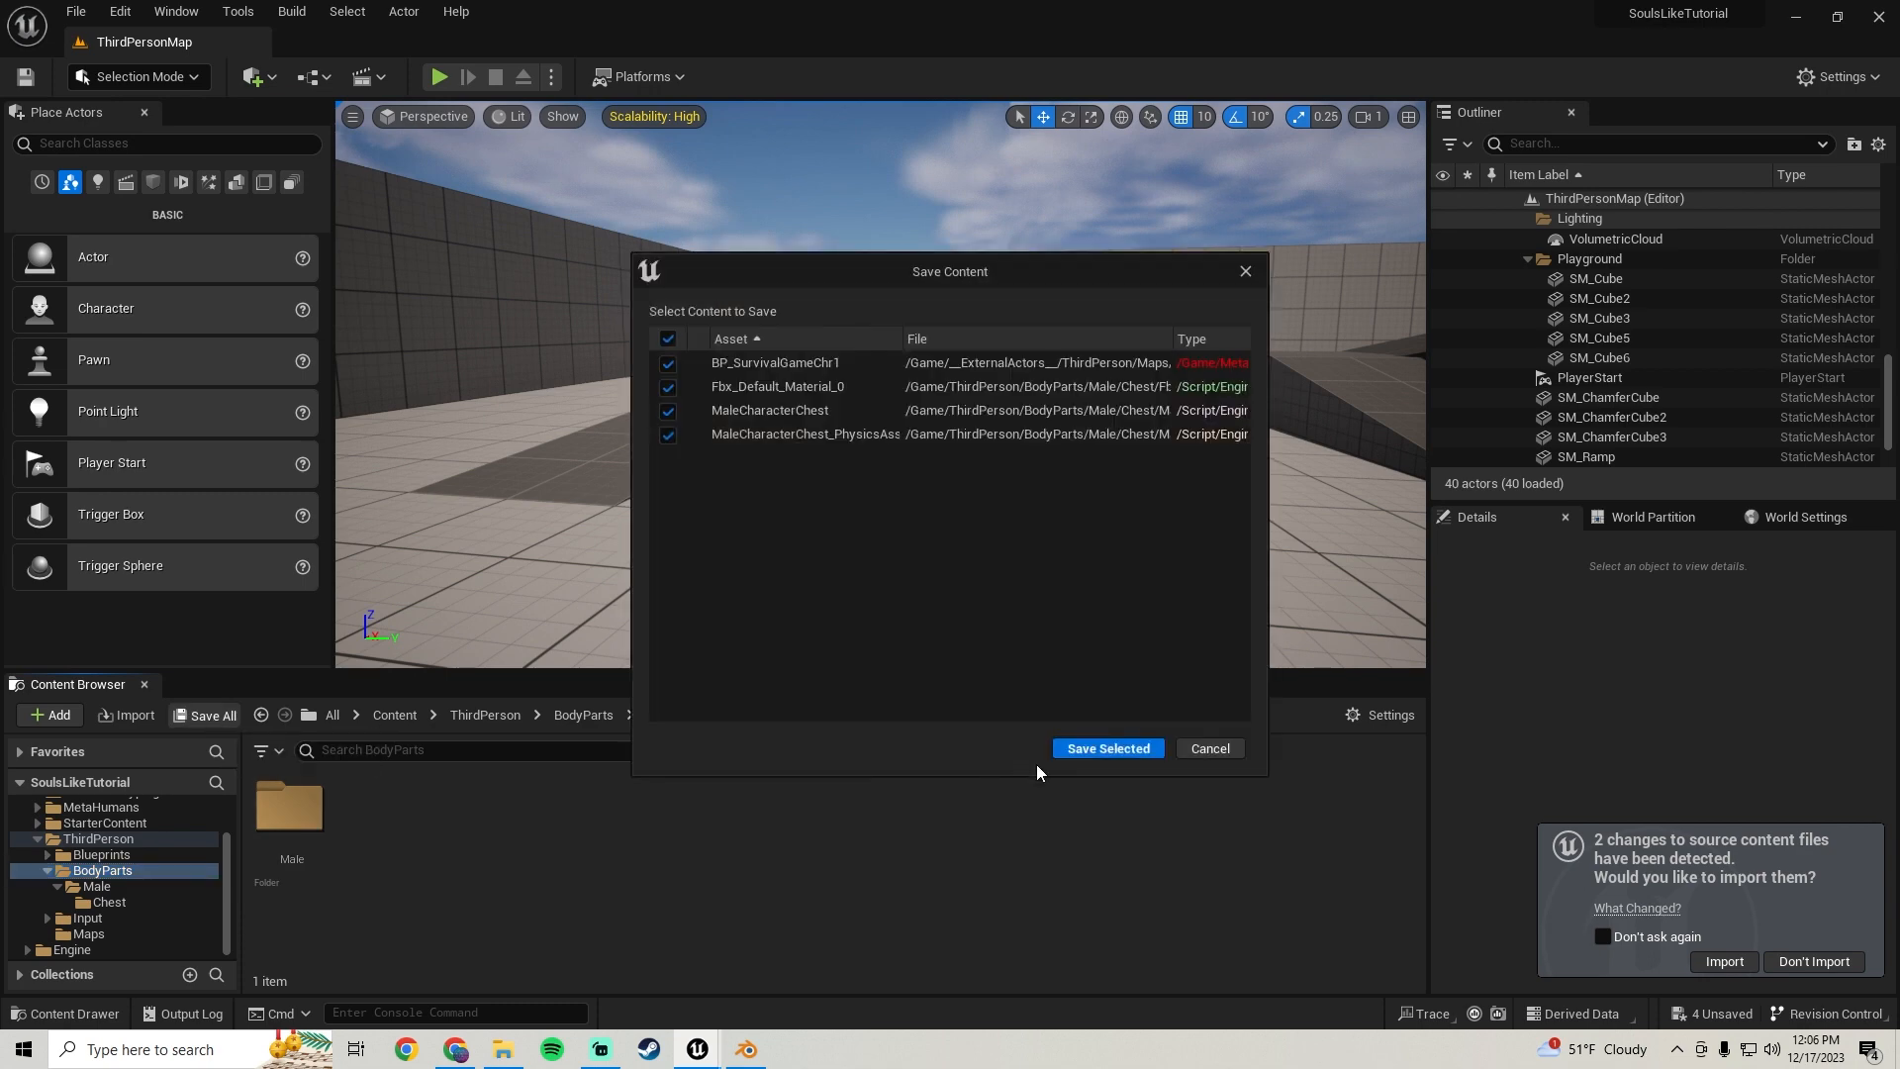
pyautogui.click(1088, 749)
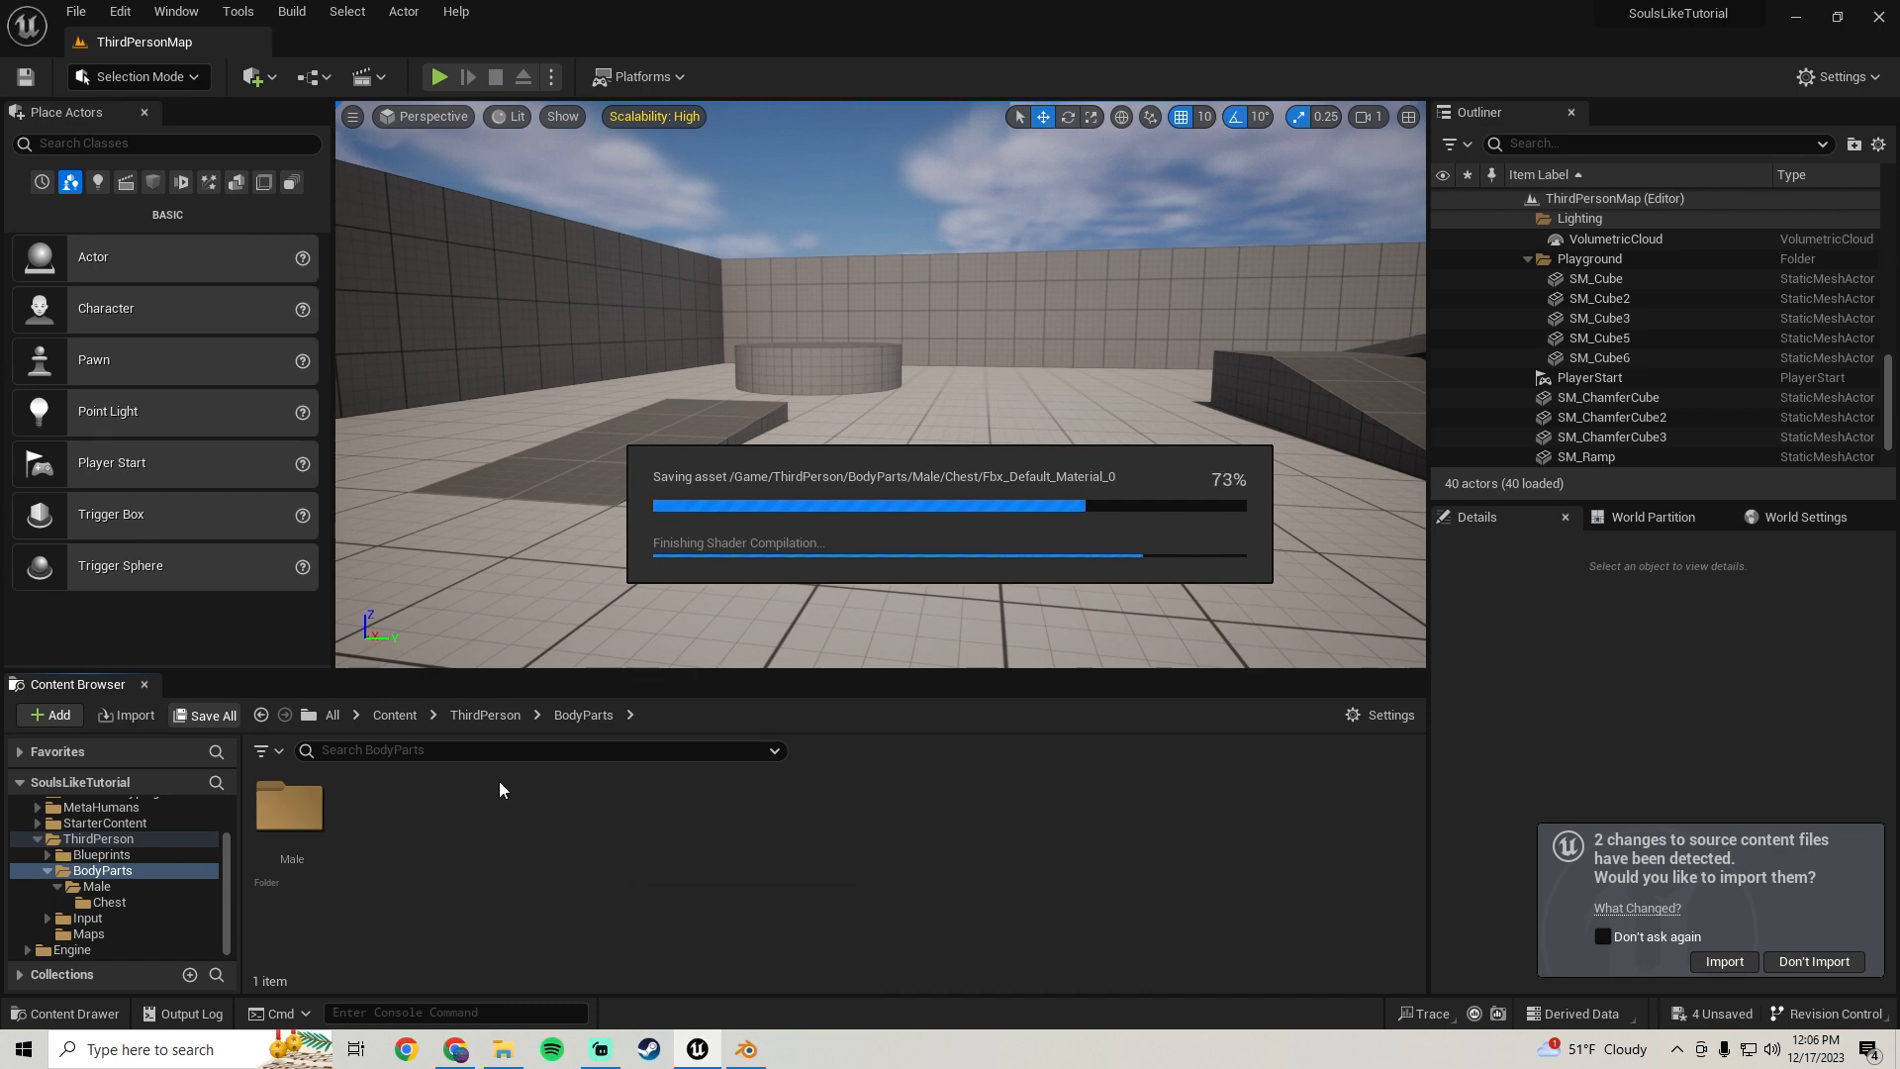
# Switch back to Blender, deselect everything and unhide all hidden objects
pyautogui.click(747, 1051)
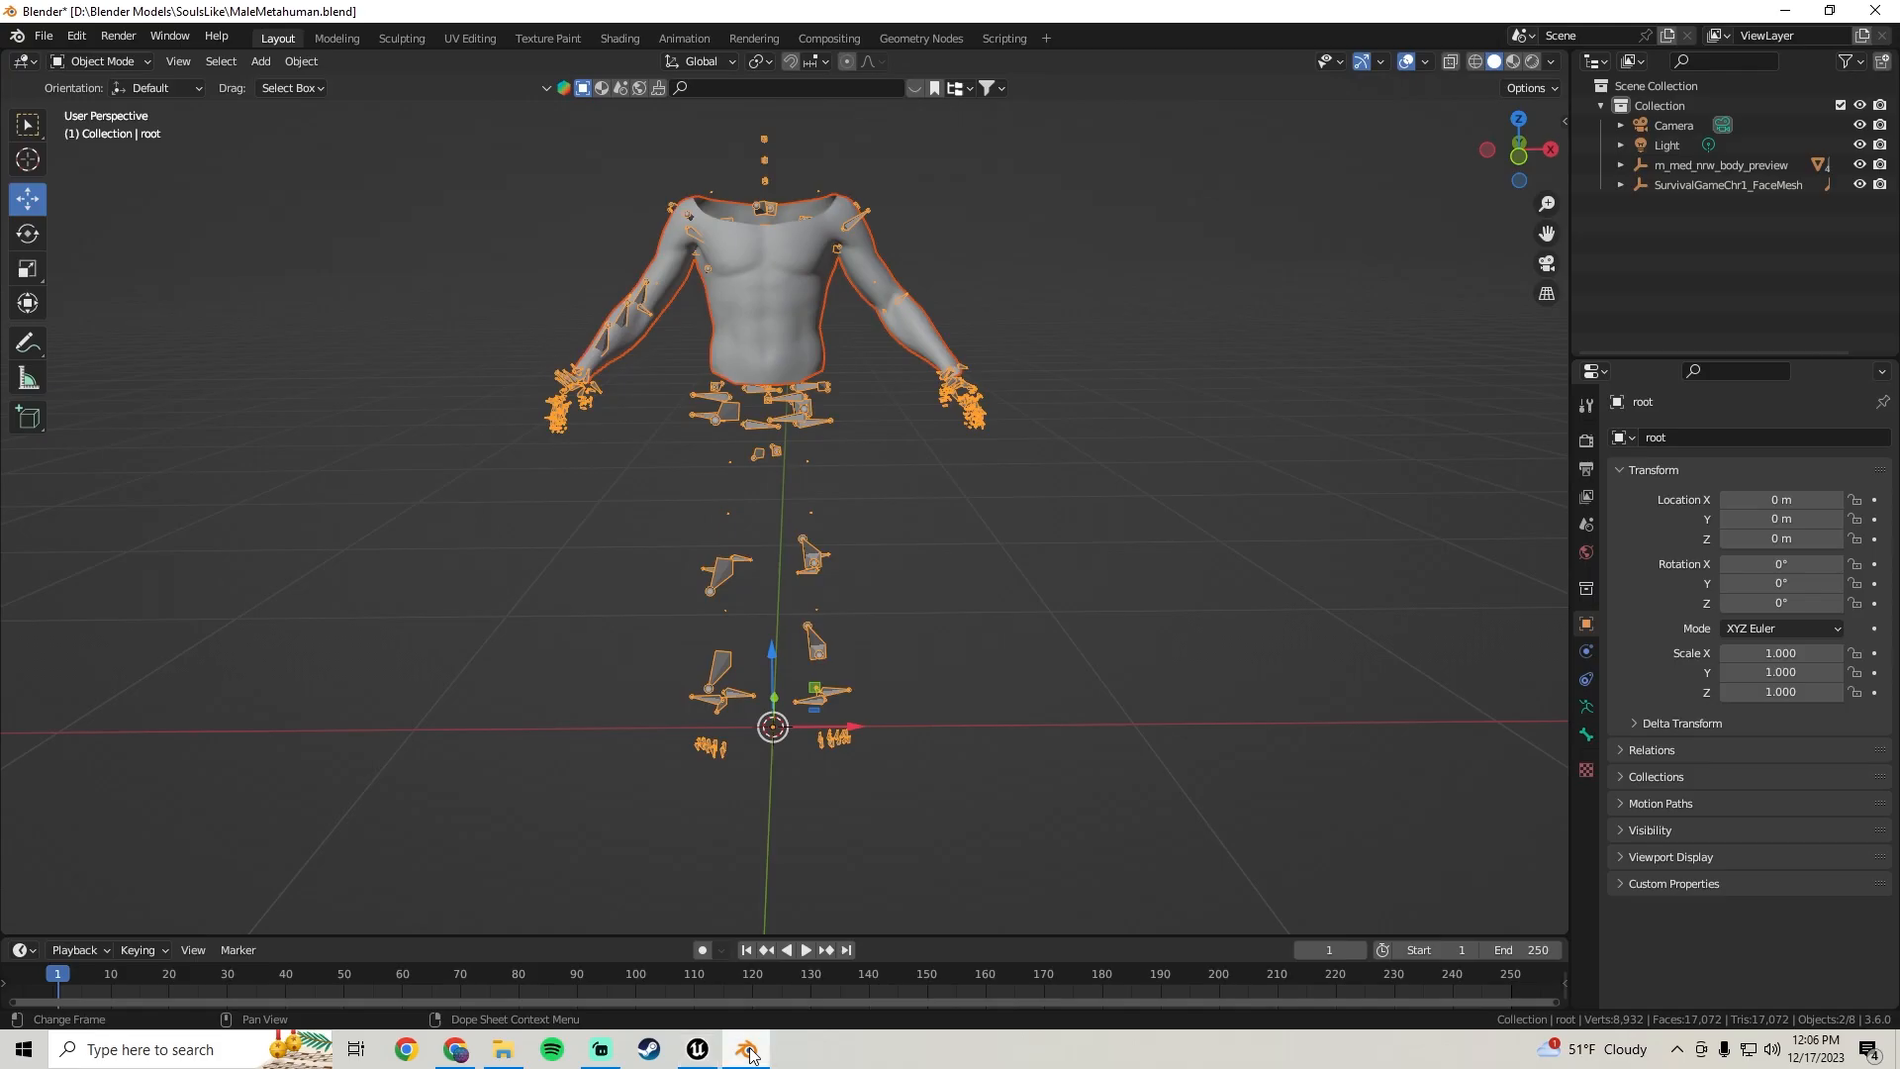
pyautogui.moveTo(993, 566); pyautogui.dragTo(917, 472, button='middle')
pyautogui.click(917, 472)
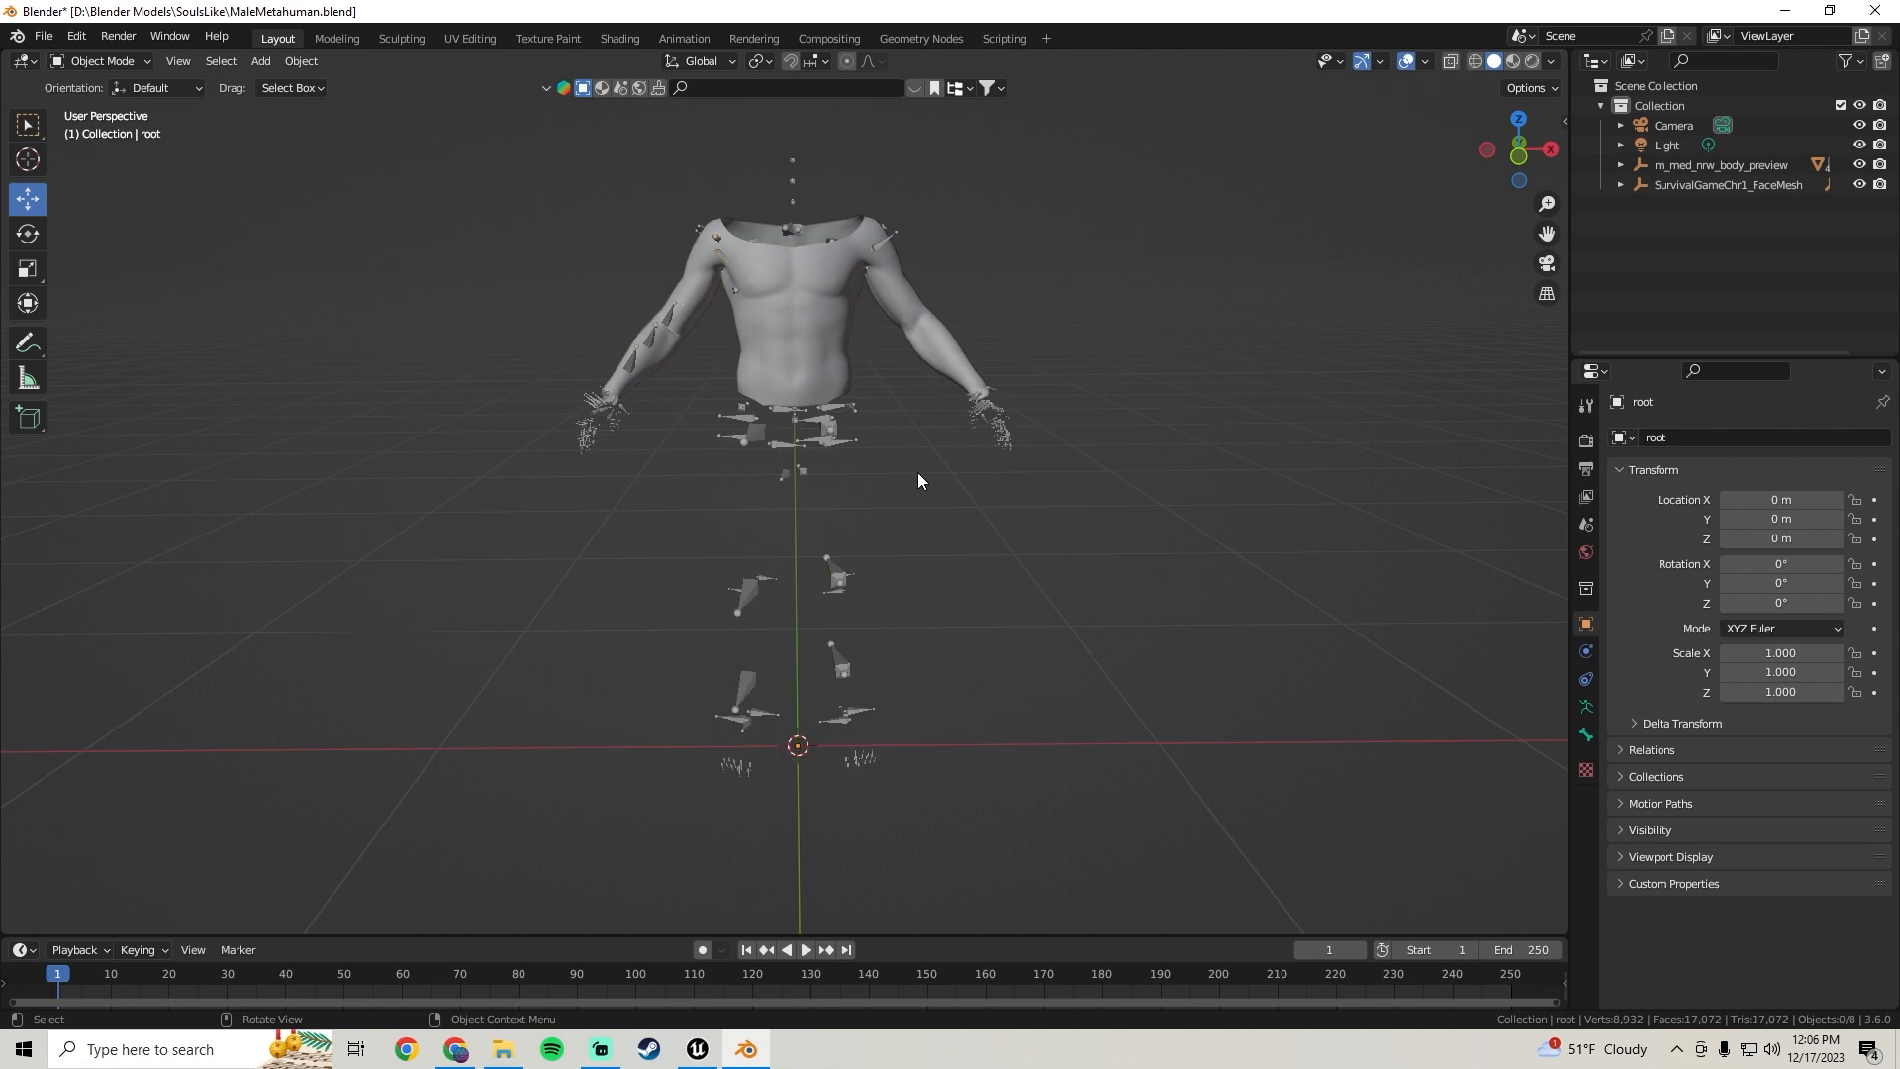
pyautogui.hotkey('alt', 'h')
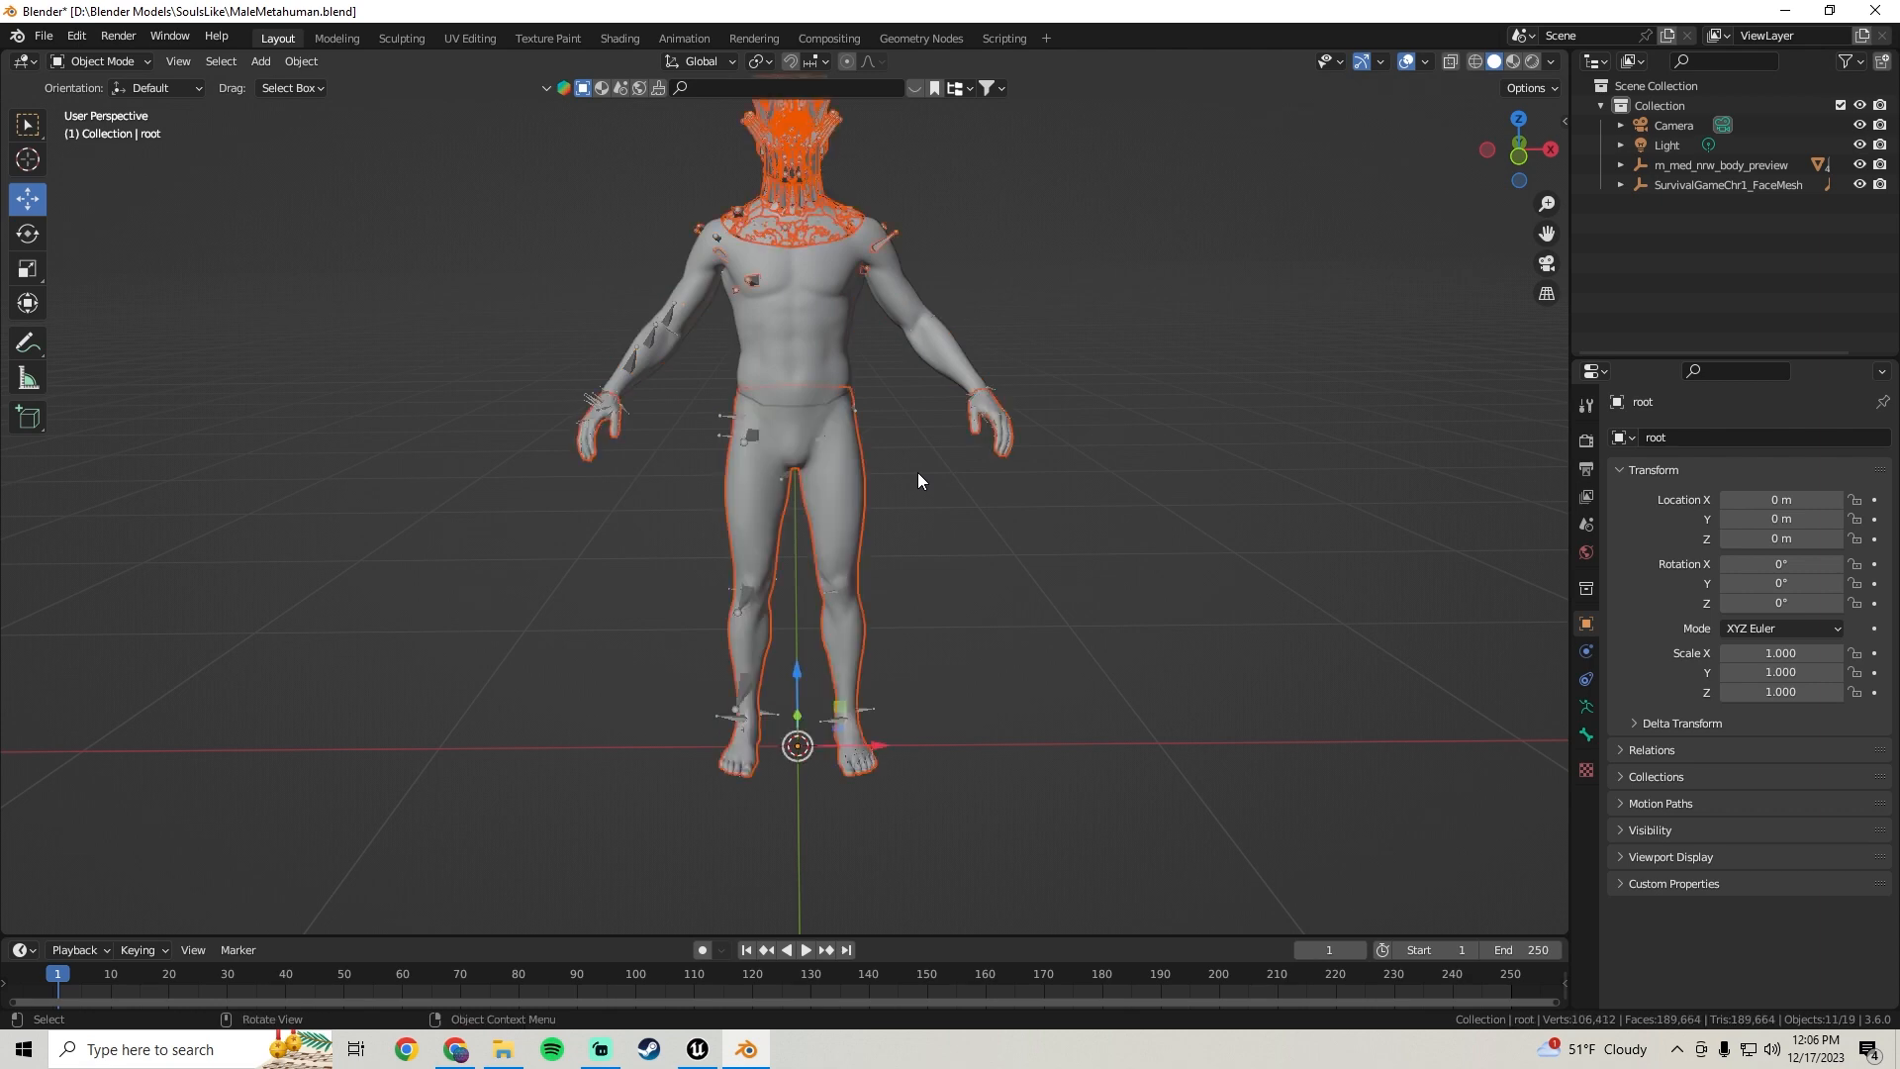
# Select and delete the face mesh
pyautogui.moveTo(800, 293); pyautogui.dragTo(793, 481, button='middle')
pyautogui.click(993, 331)
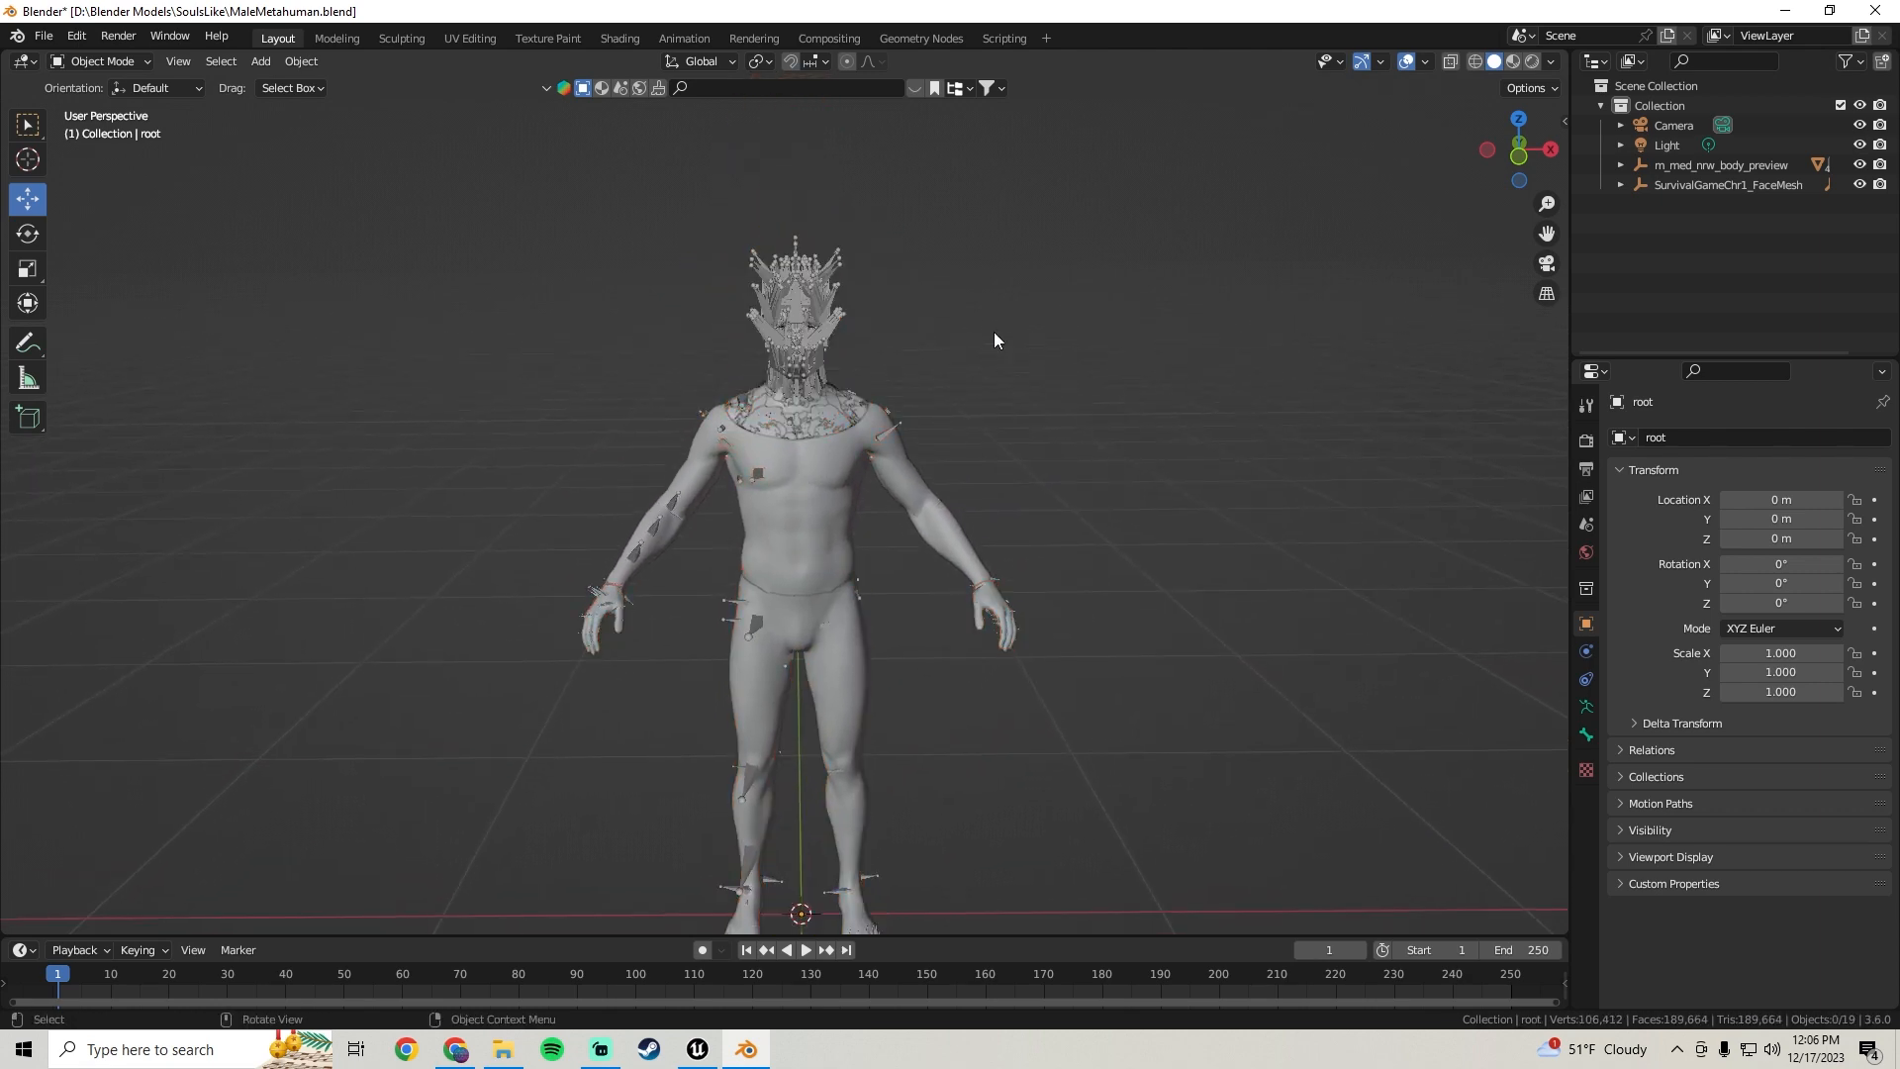
pyautogui.moveTo(1020, 351); pyautogui.dragTo(655, 253)
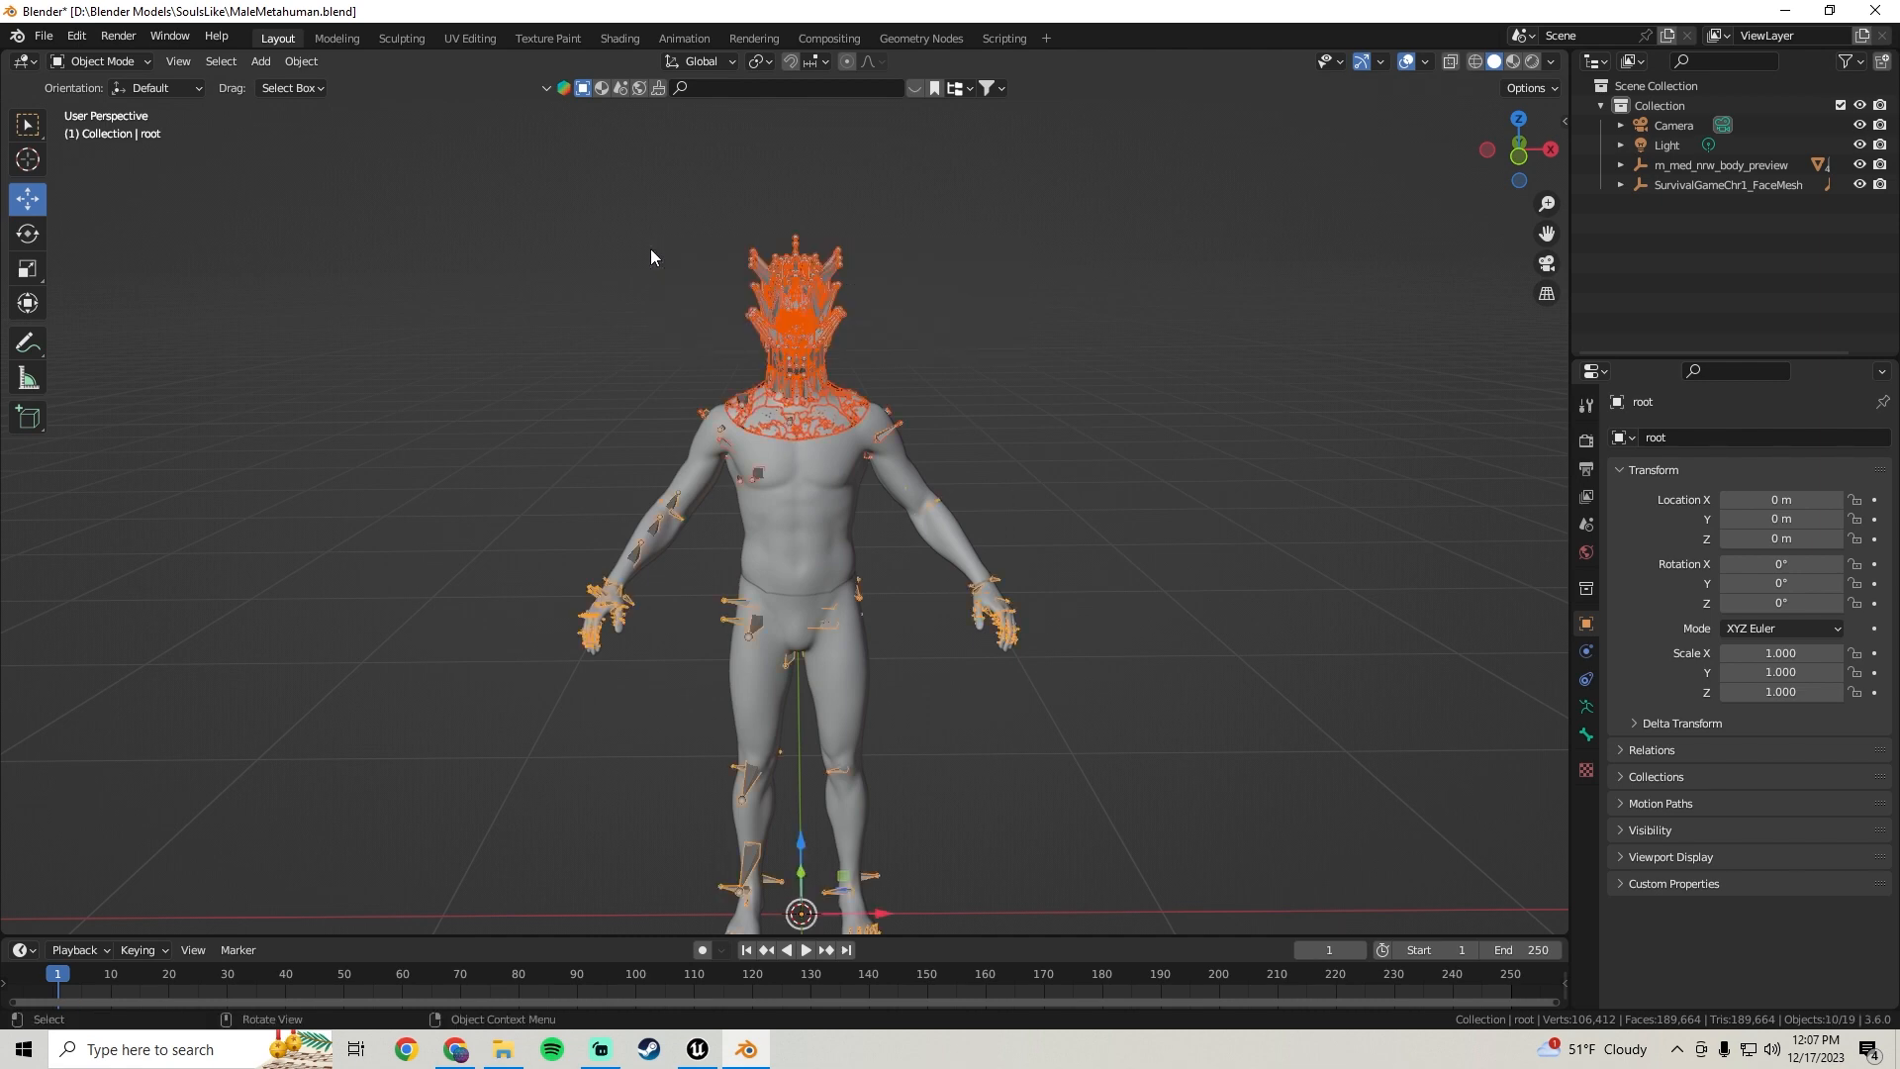
pyautogui.click(959, 314)
pyautogui.moveTo(959, 315); pyautogui.dragTo(730, 288)
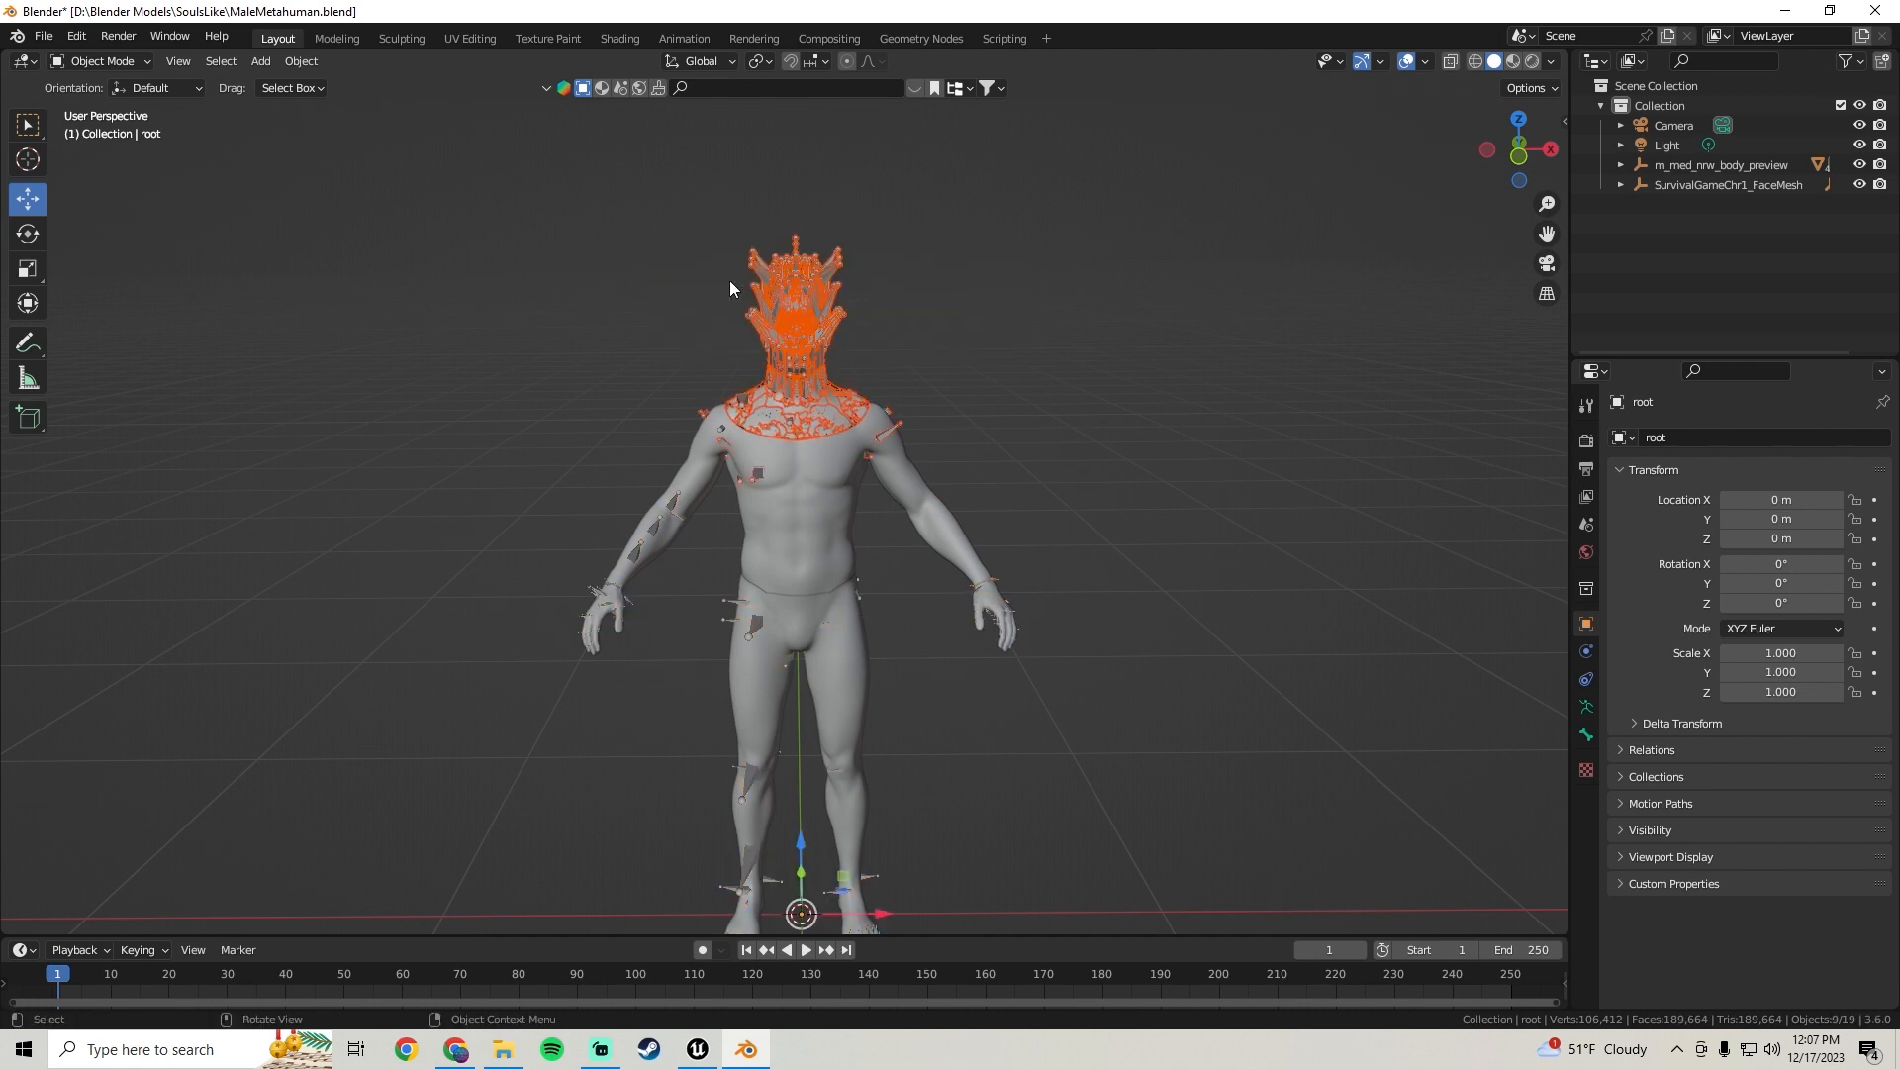
pyautogui.press('Delete')
# Delete the torso-and-arms mesh and the hands mesh
pyautogui.moveTo(763, 366); pyautogui.dragTo(638, 554, button='middle')
pyautogui.click(834, 378)
pyautogui.press('Delete')
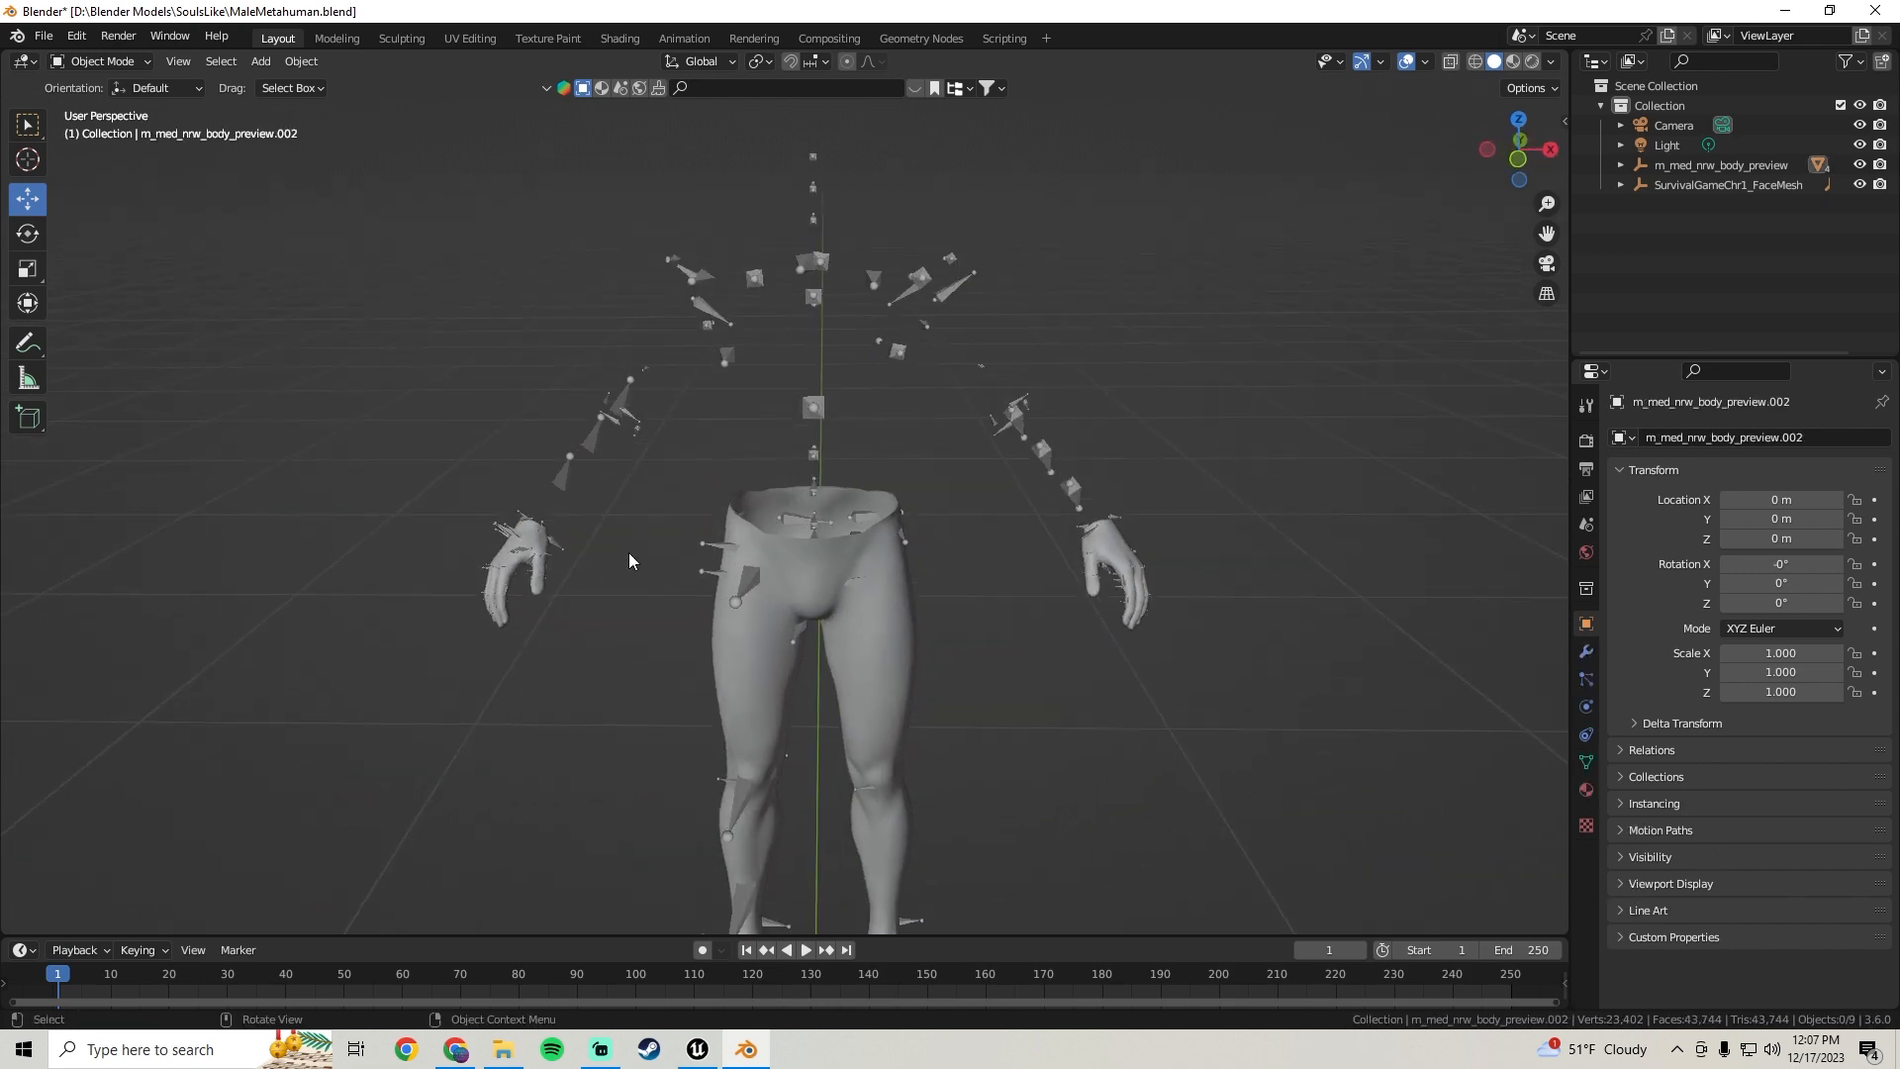
pyautogui.click(531, 545)
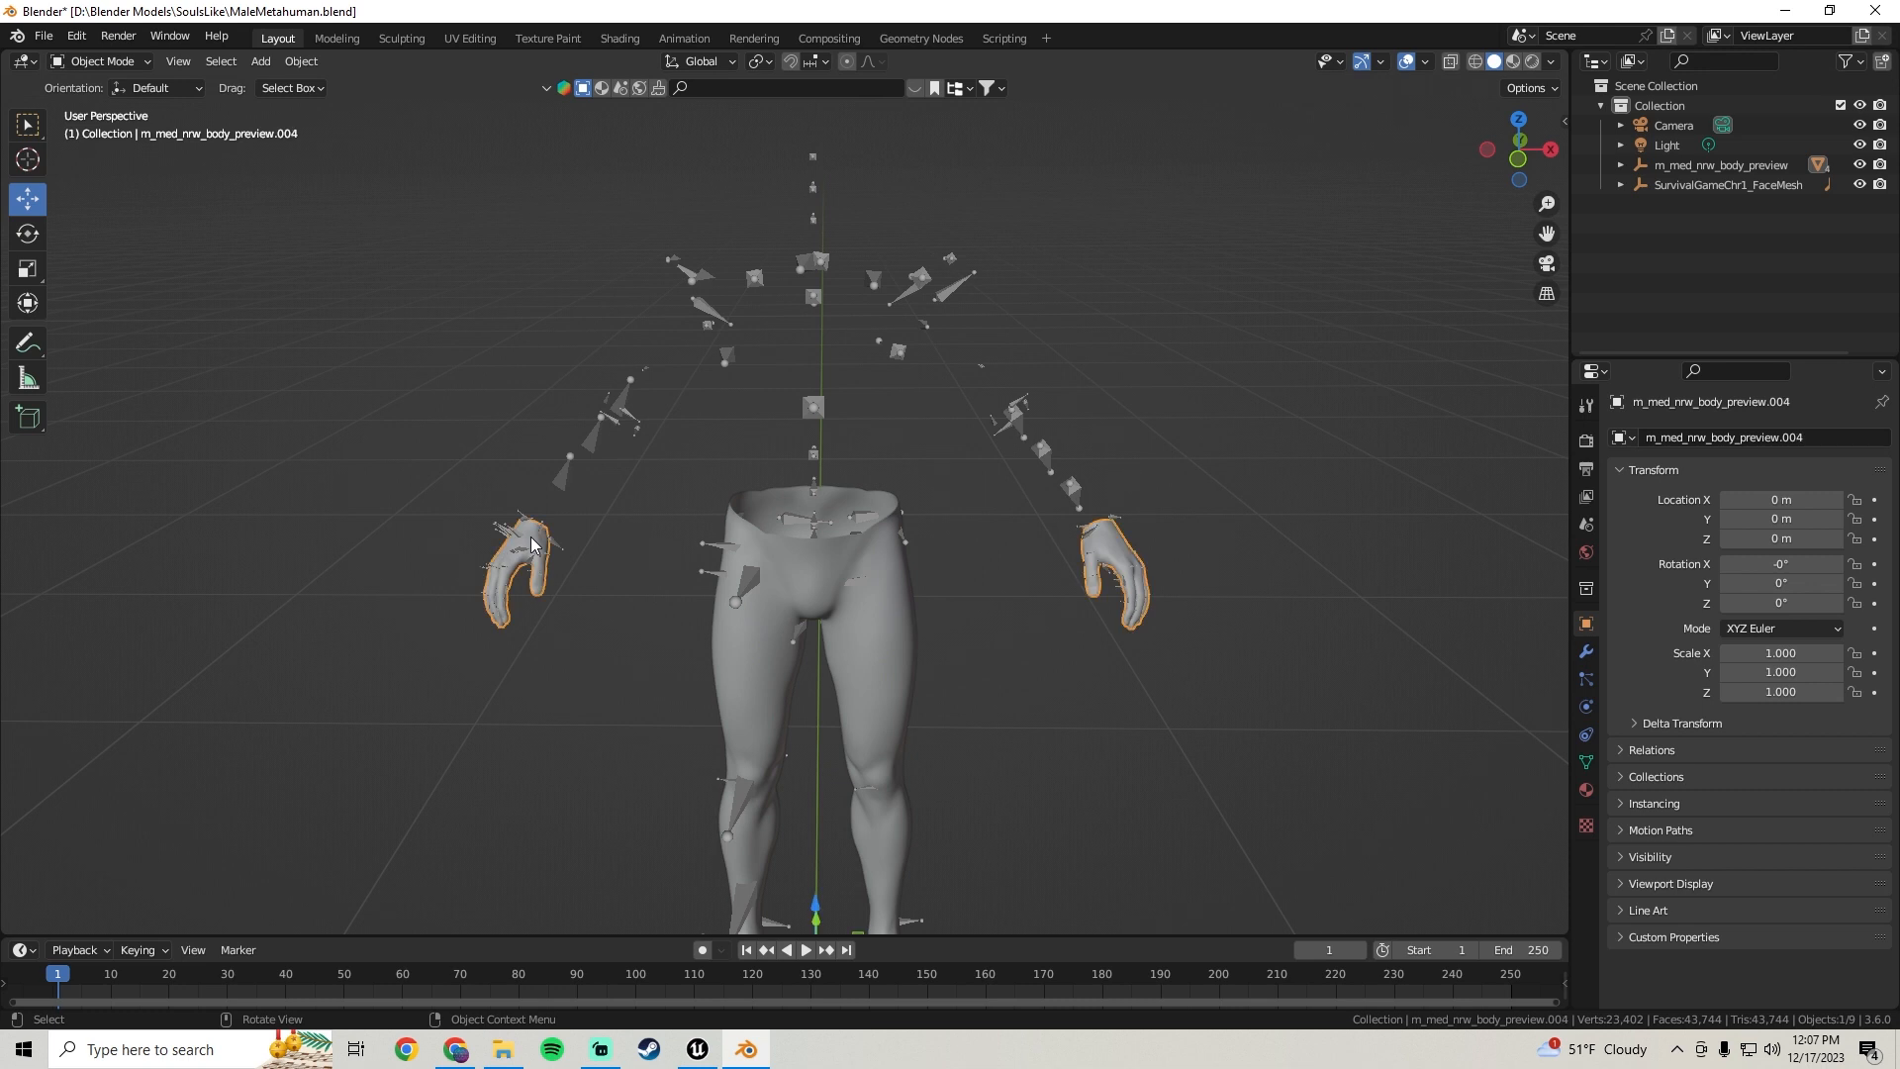
pyautogui.press('Delete')
# Select the legs mesh with its armature and export them as FBX named MaleCharacterLegs.fbx
pyautogui.keyDown('shift'); pyautogui.moveTo(877, 678); pyautogui.dragTo(772, 548, button='middle'); pyautogui.keyUp('shift')
pyautogui.click(752, 420)
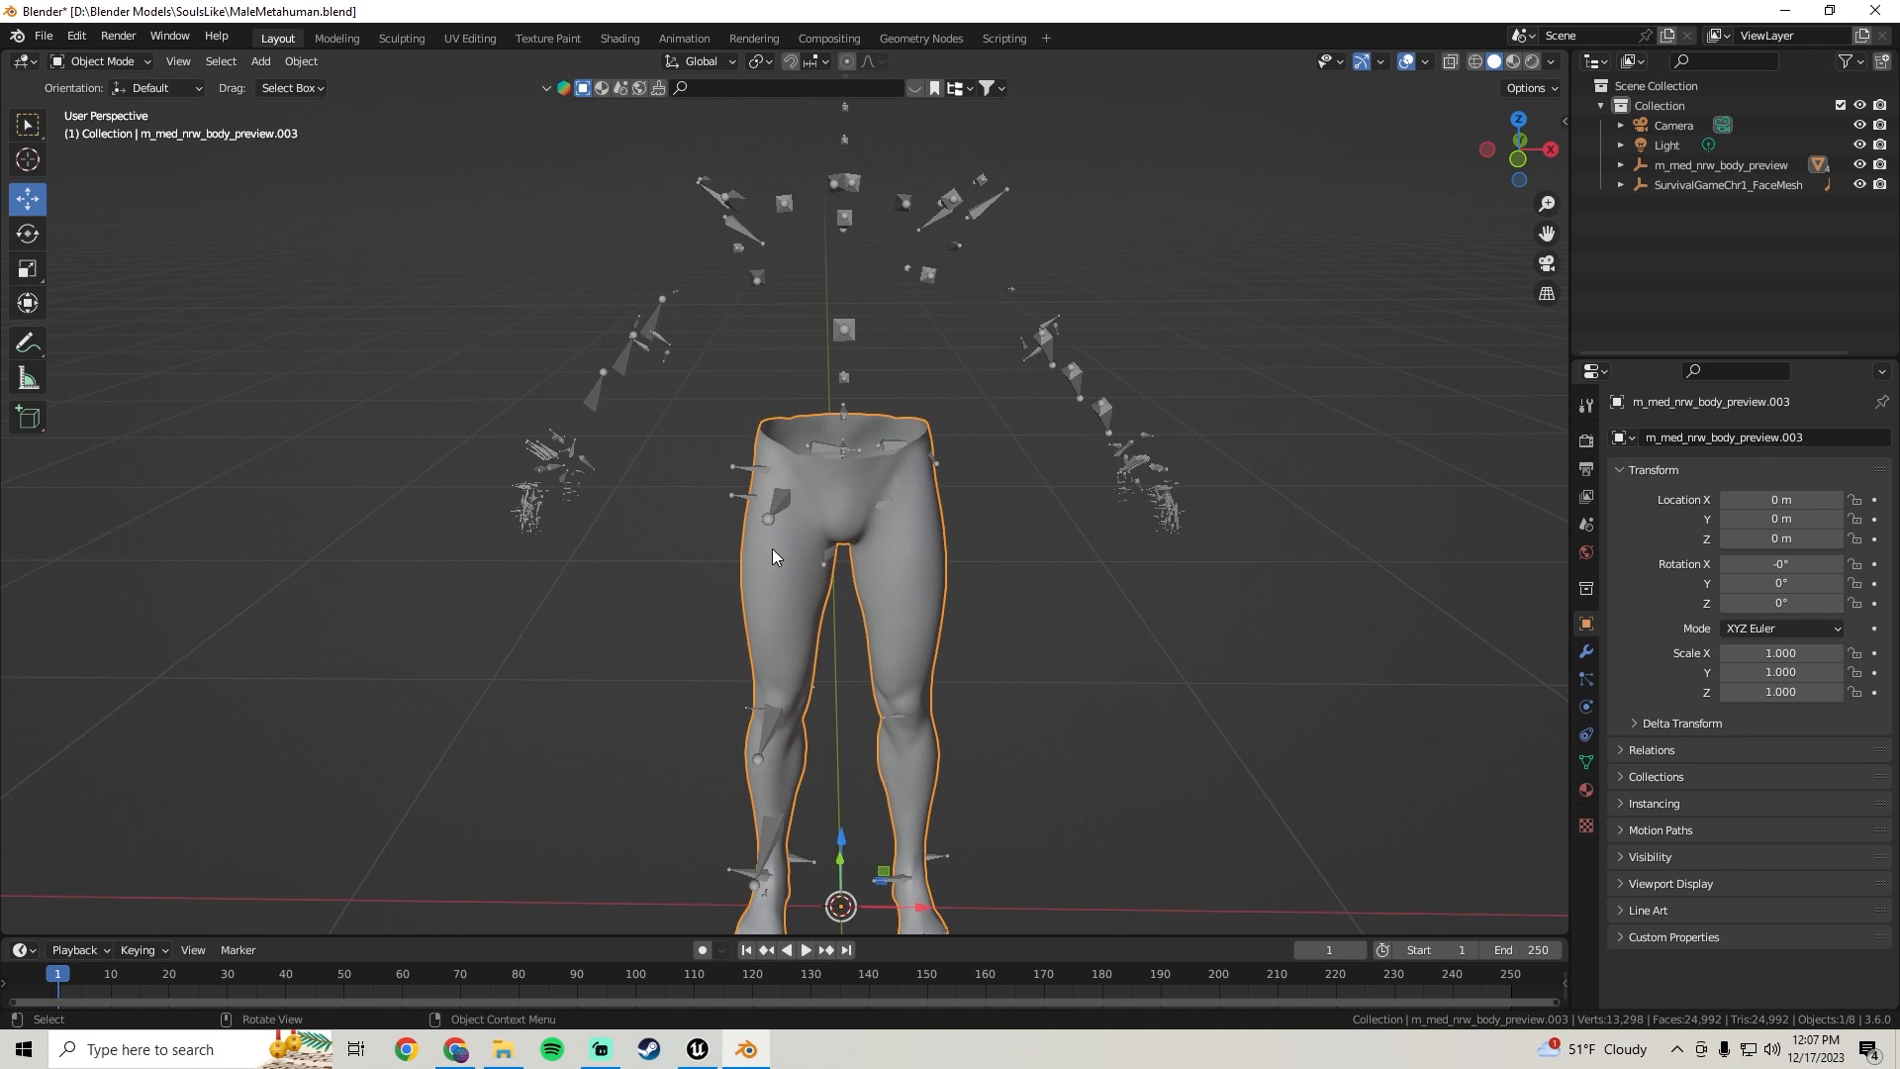
pyautogui.keyDown('shift'); pyautogui.click(593, 392); pyautogui.keyUp('shift')
pyautogui.moveTo(594, 392); pyautogui.dragTo(649, 348, button='middle')
pyautogui.keyDown('shift'); pyautogui.moveTo(792, 285); pyautogui.dragTo(767, 303, button='middle'); pyautogui.keyUp('shift')
pyautogui.click(45, 35)
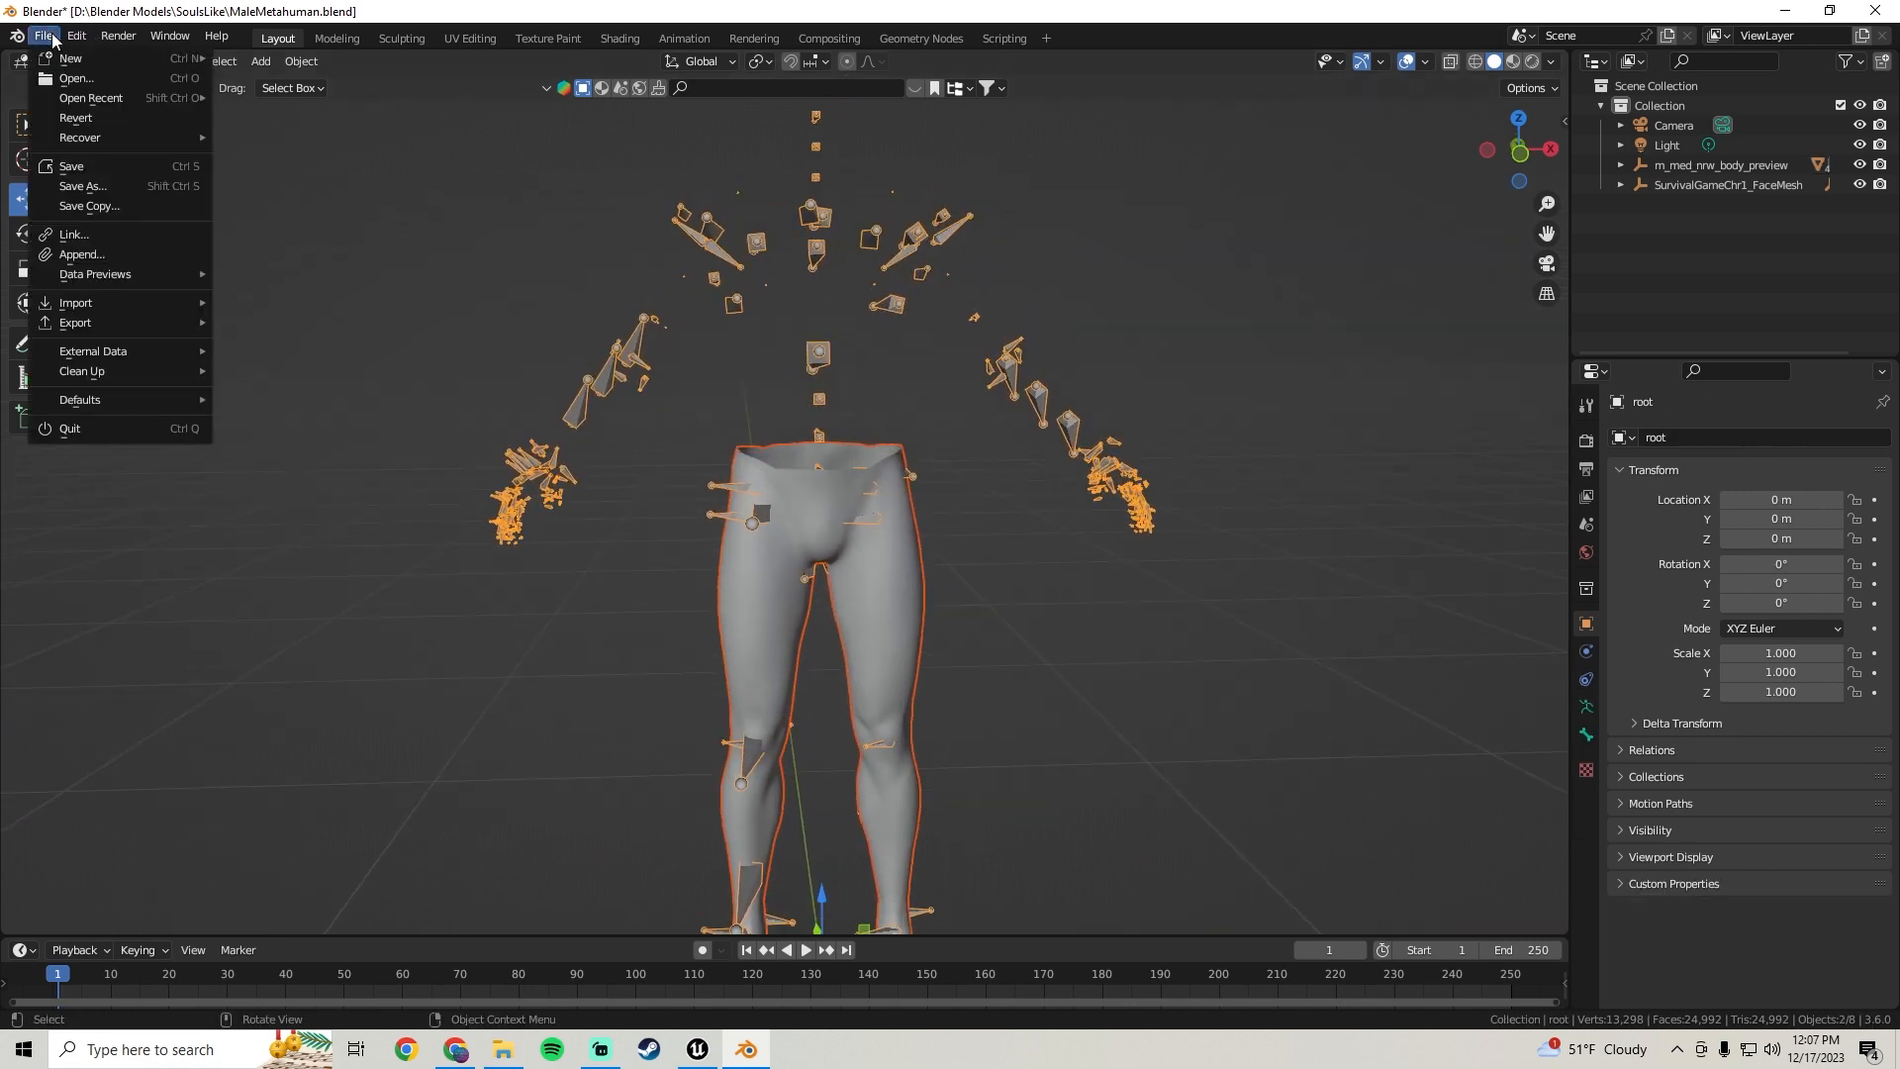
pyautogui.moveTo(110, 323)
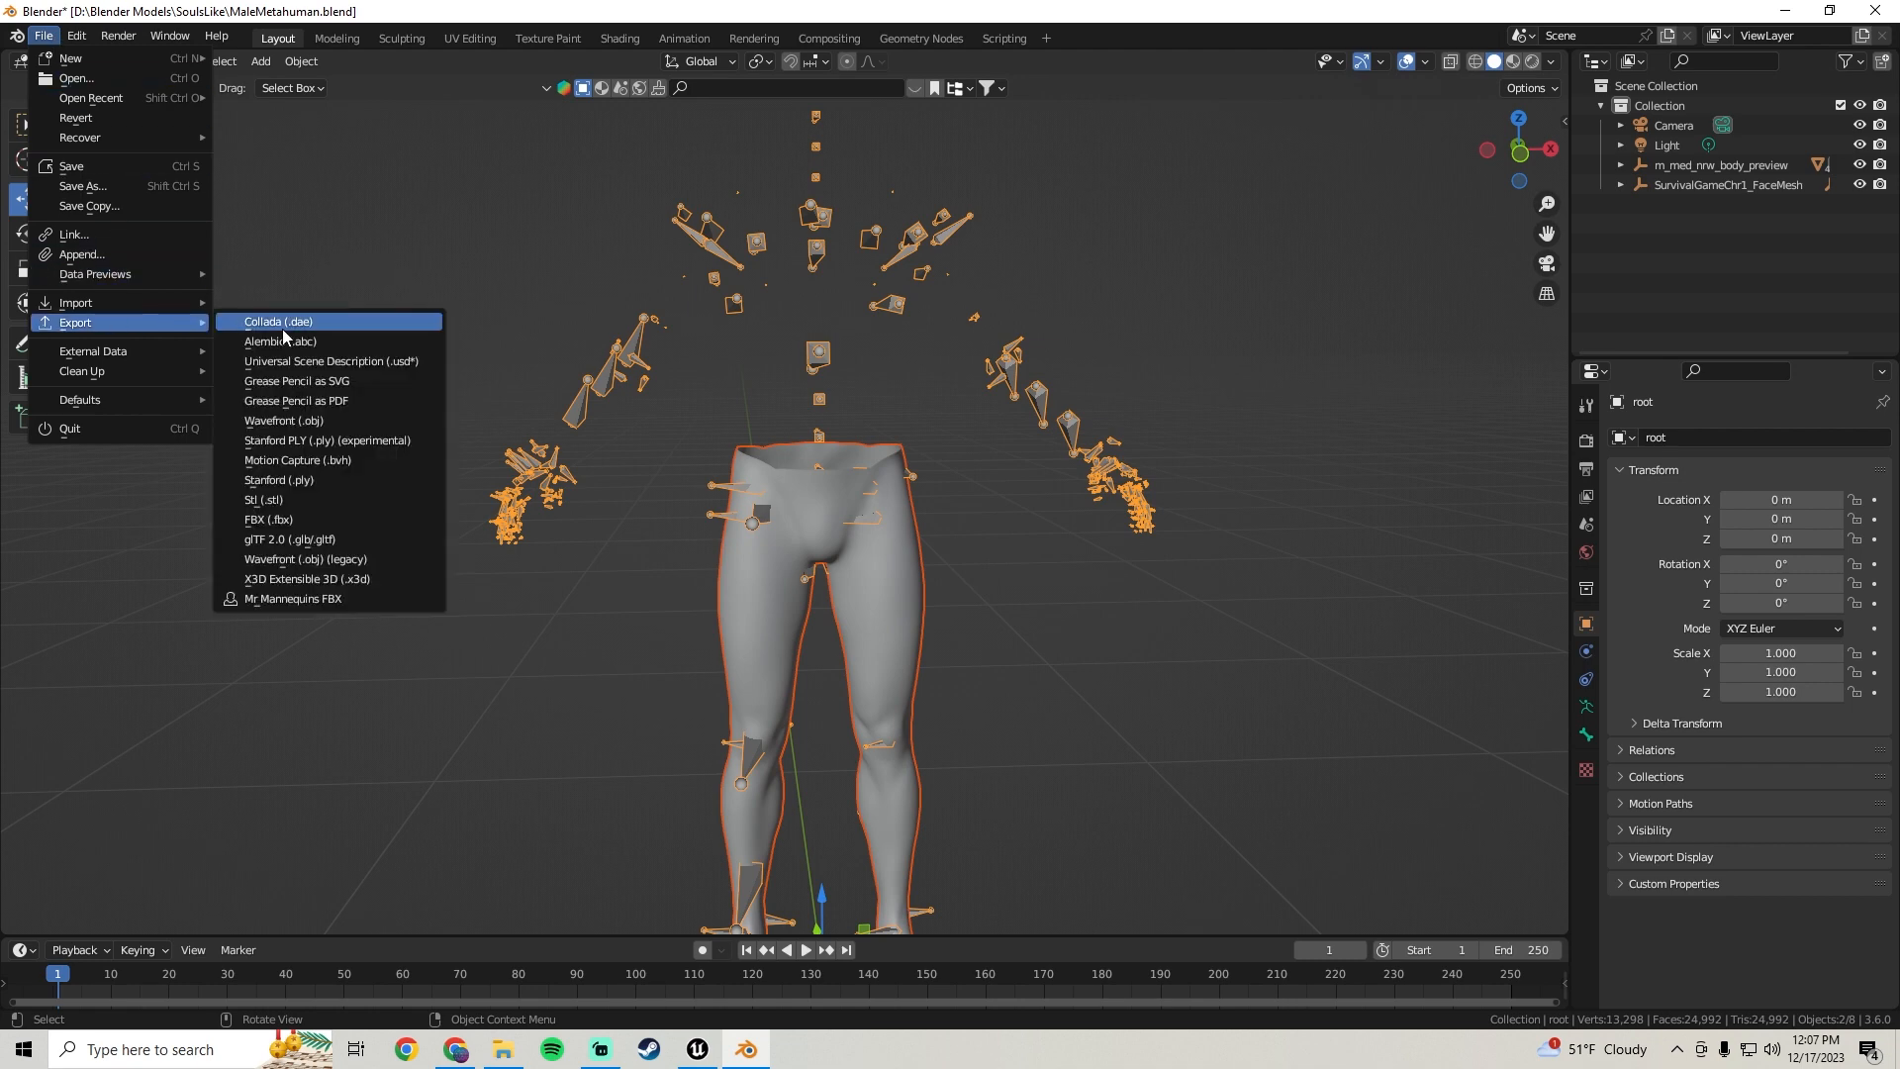
pyautogui.click(297, 519)
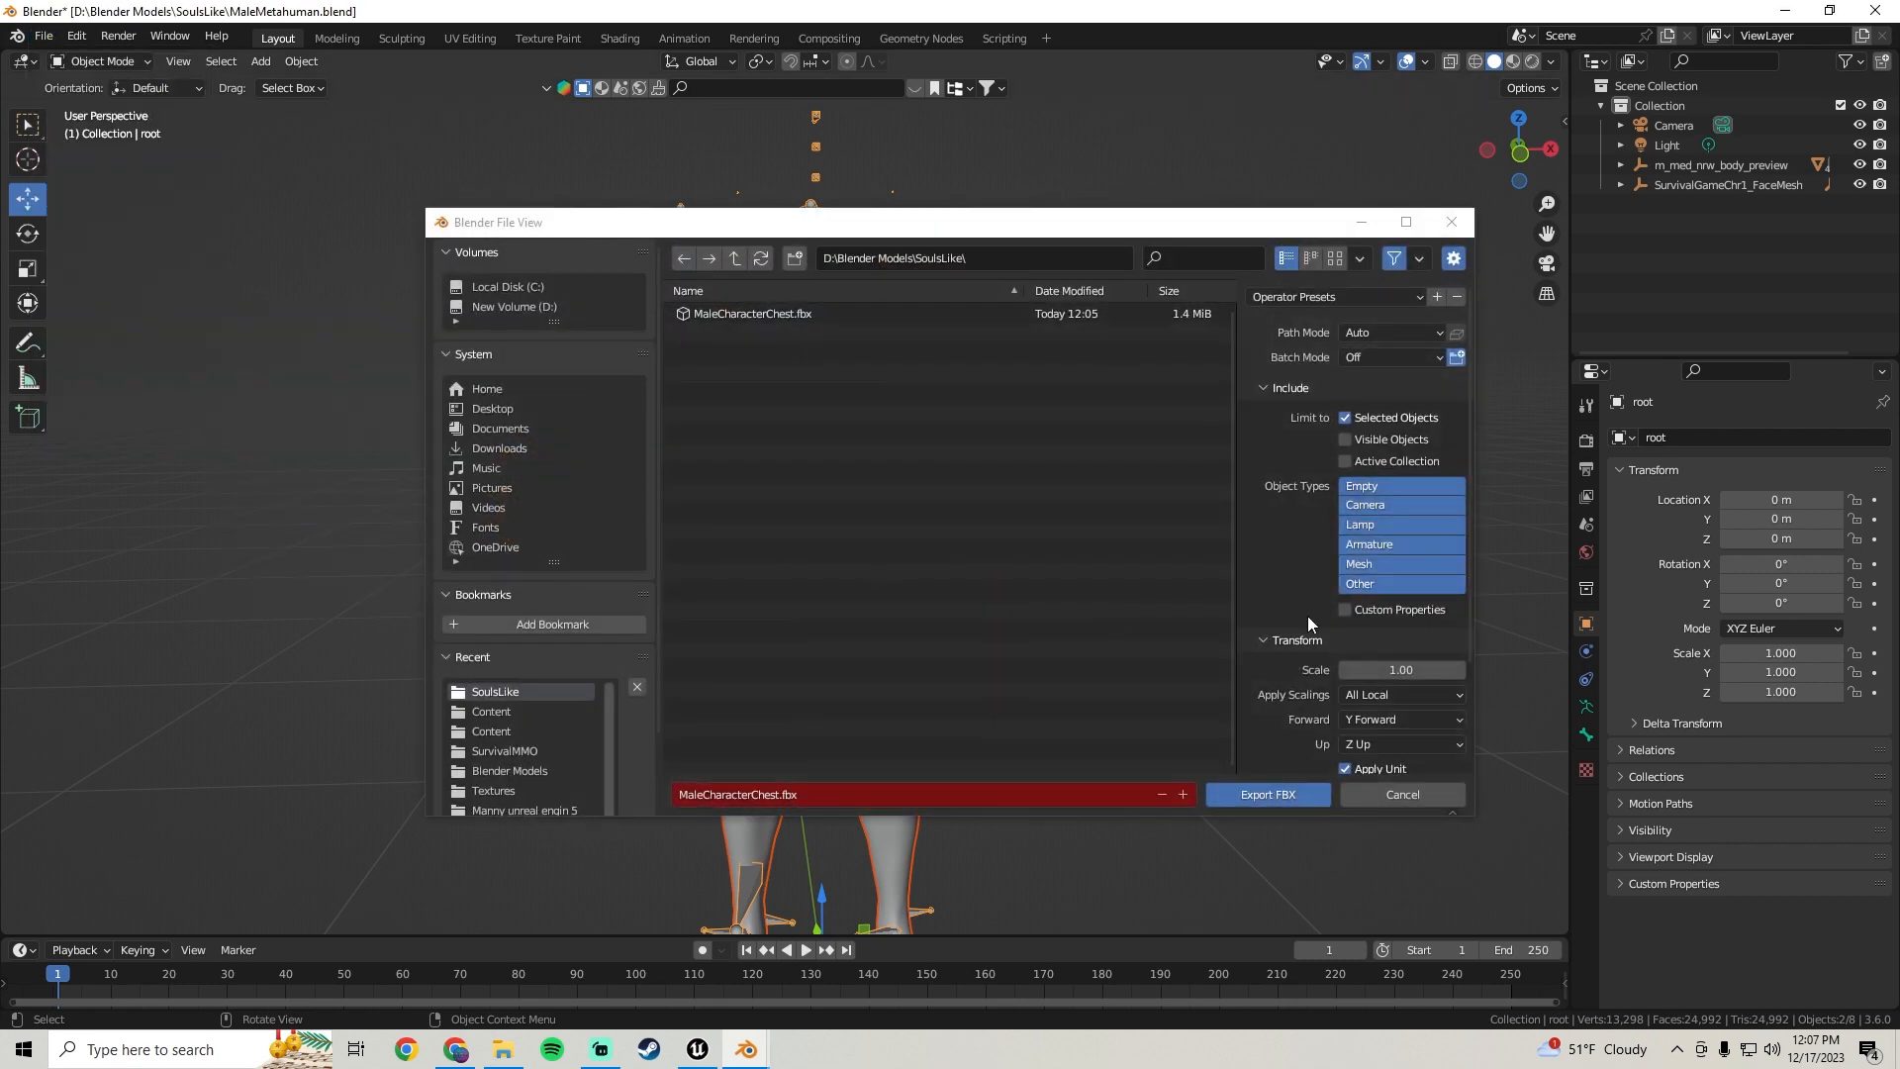
pyautogui.scroll(-3, 1280, 485)
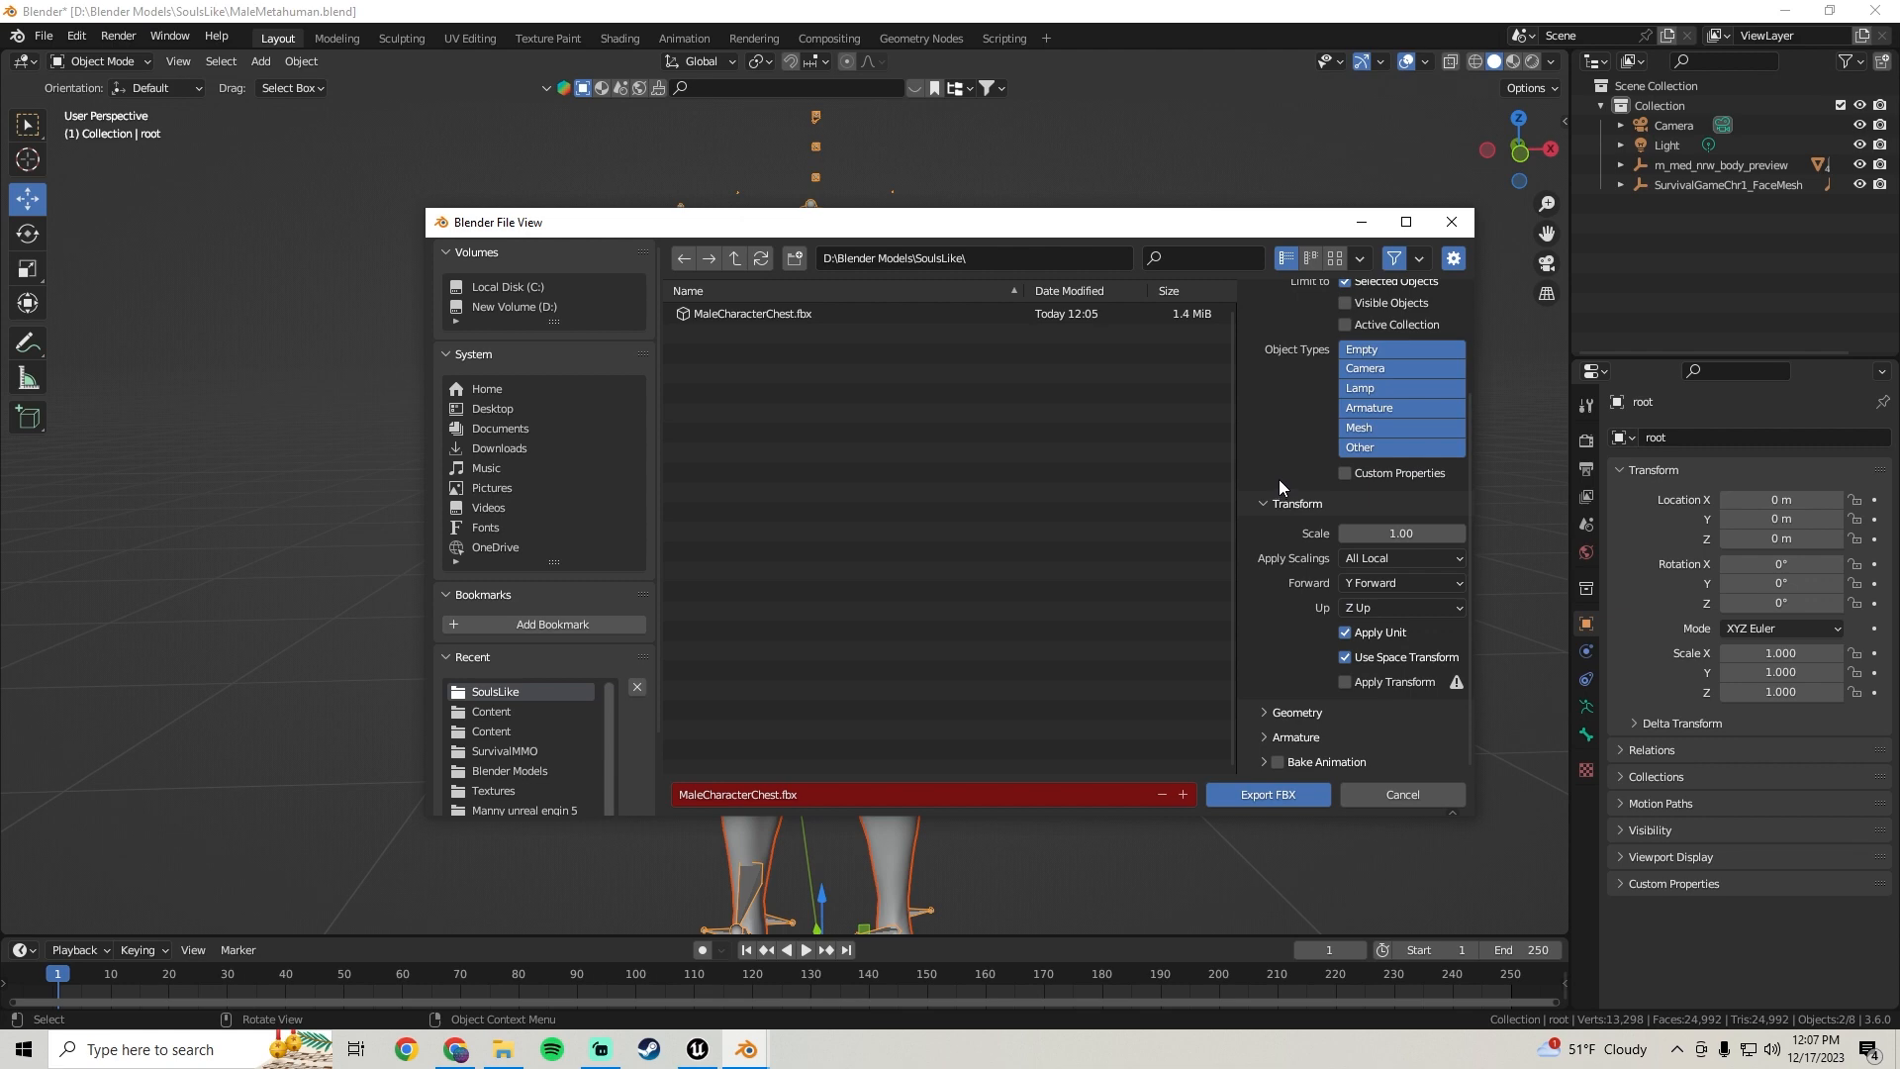
pyautogui.scroll(3, 1281, 613)
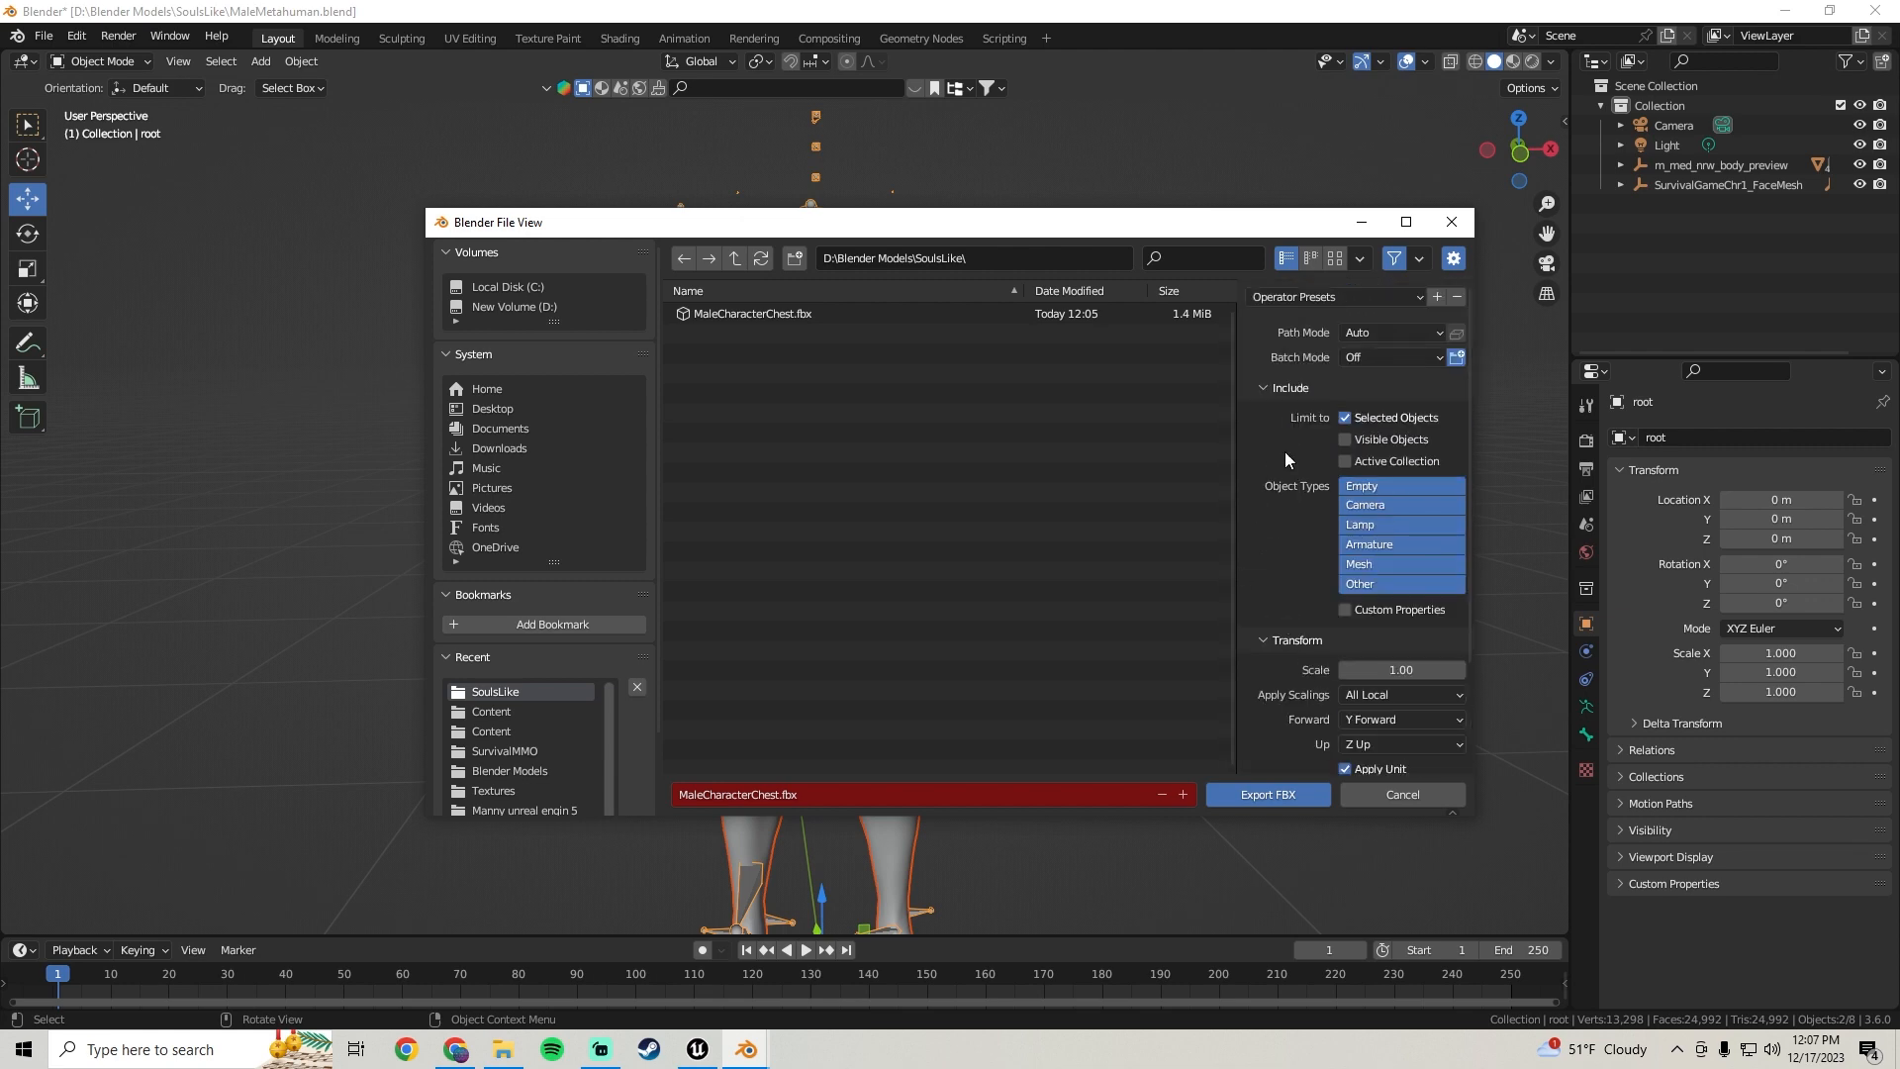
pyautogui.scroll(-3, 1282, 461)
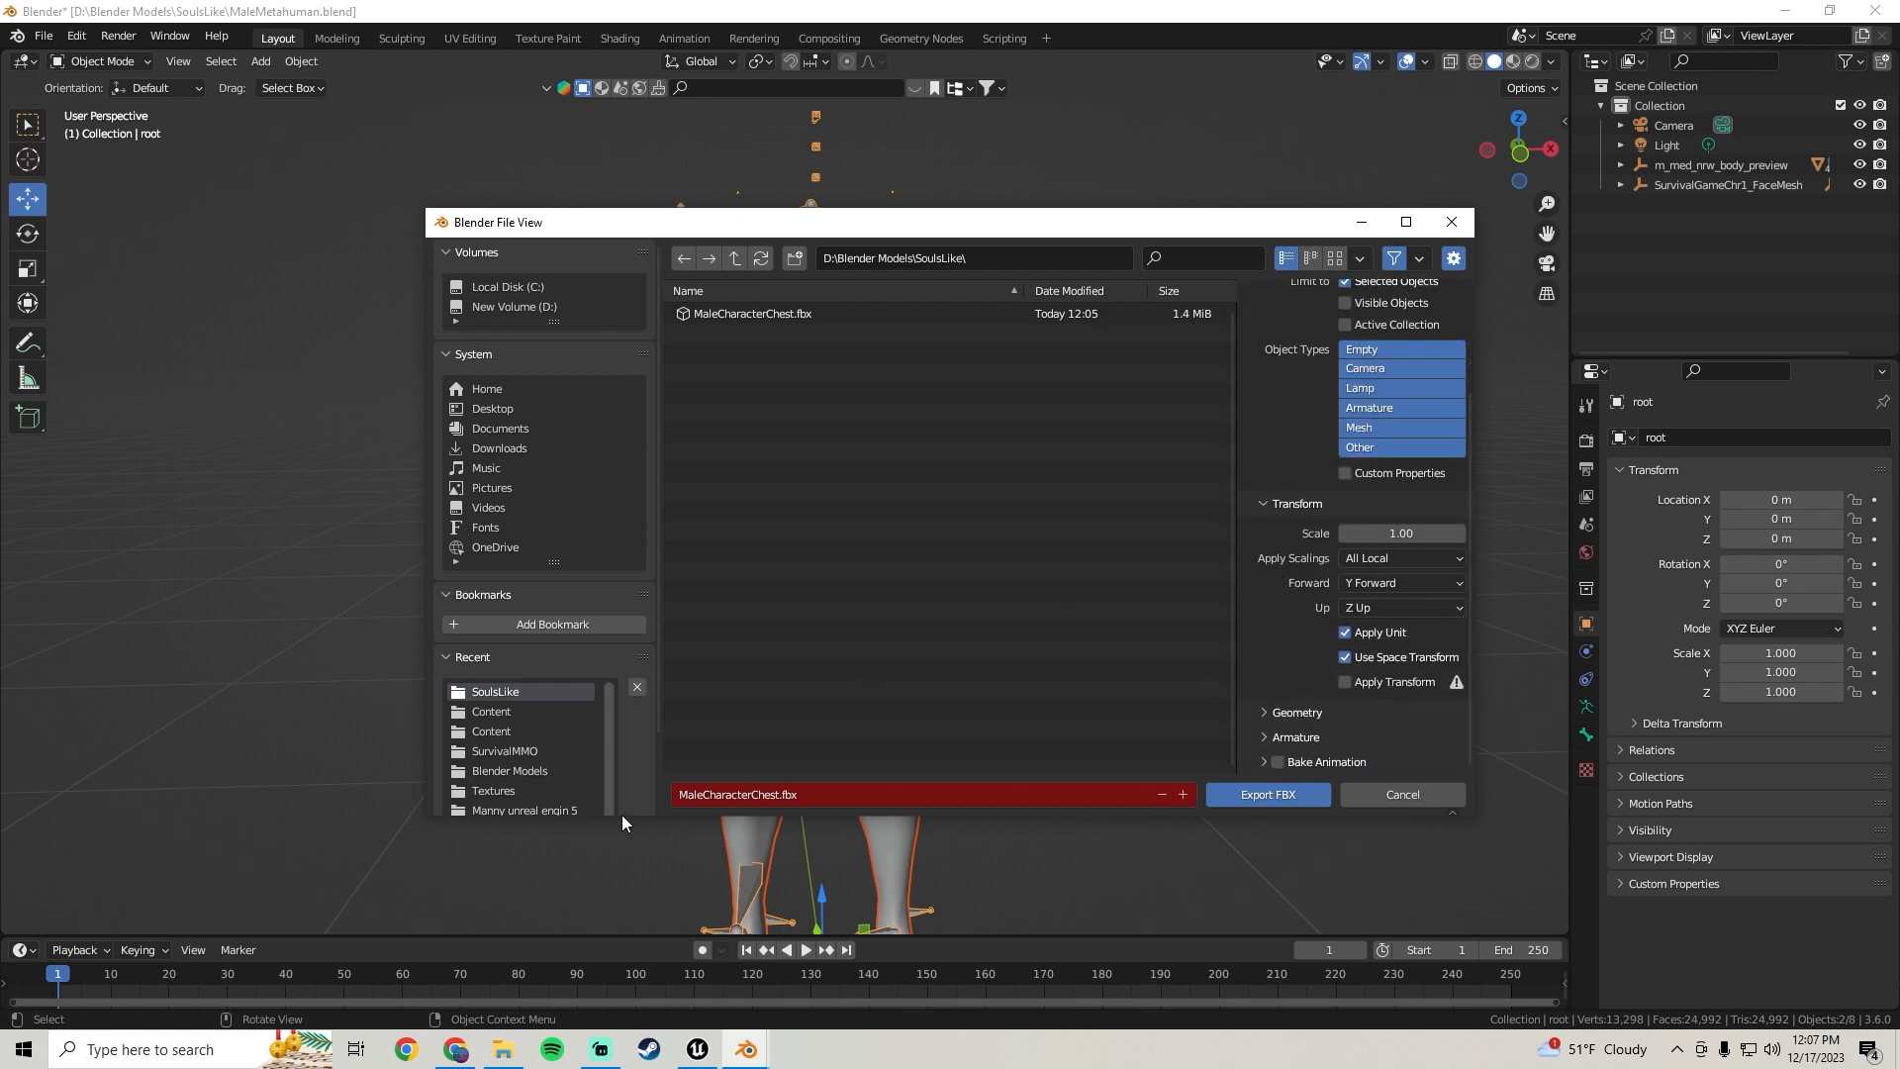
pyautogui.click(756, 796)
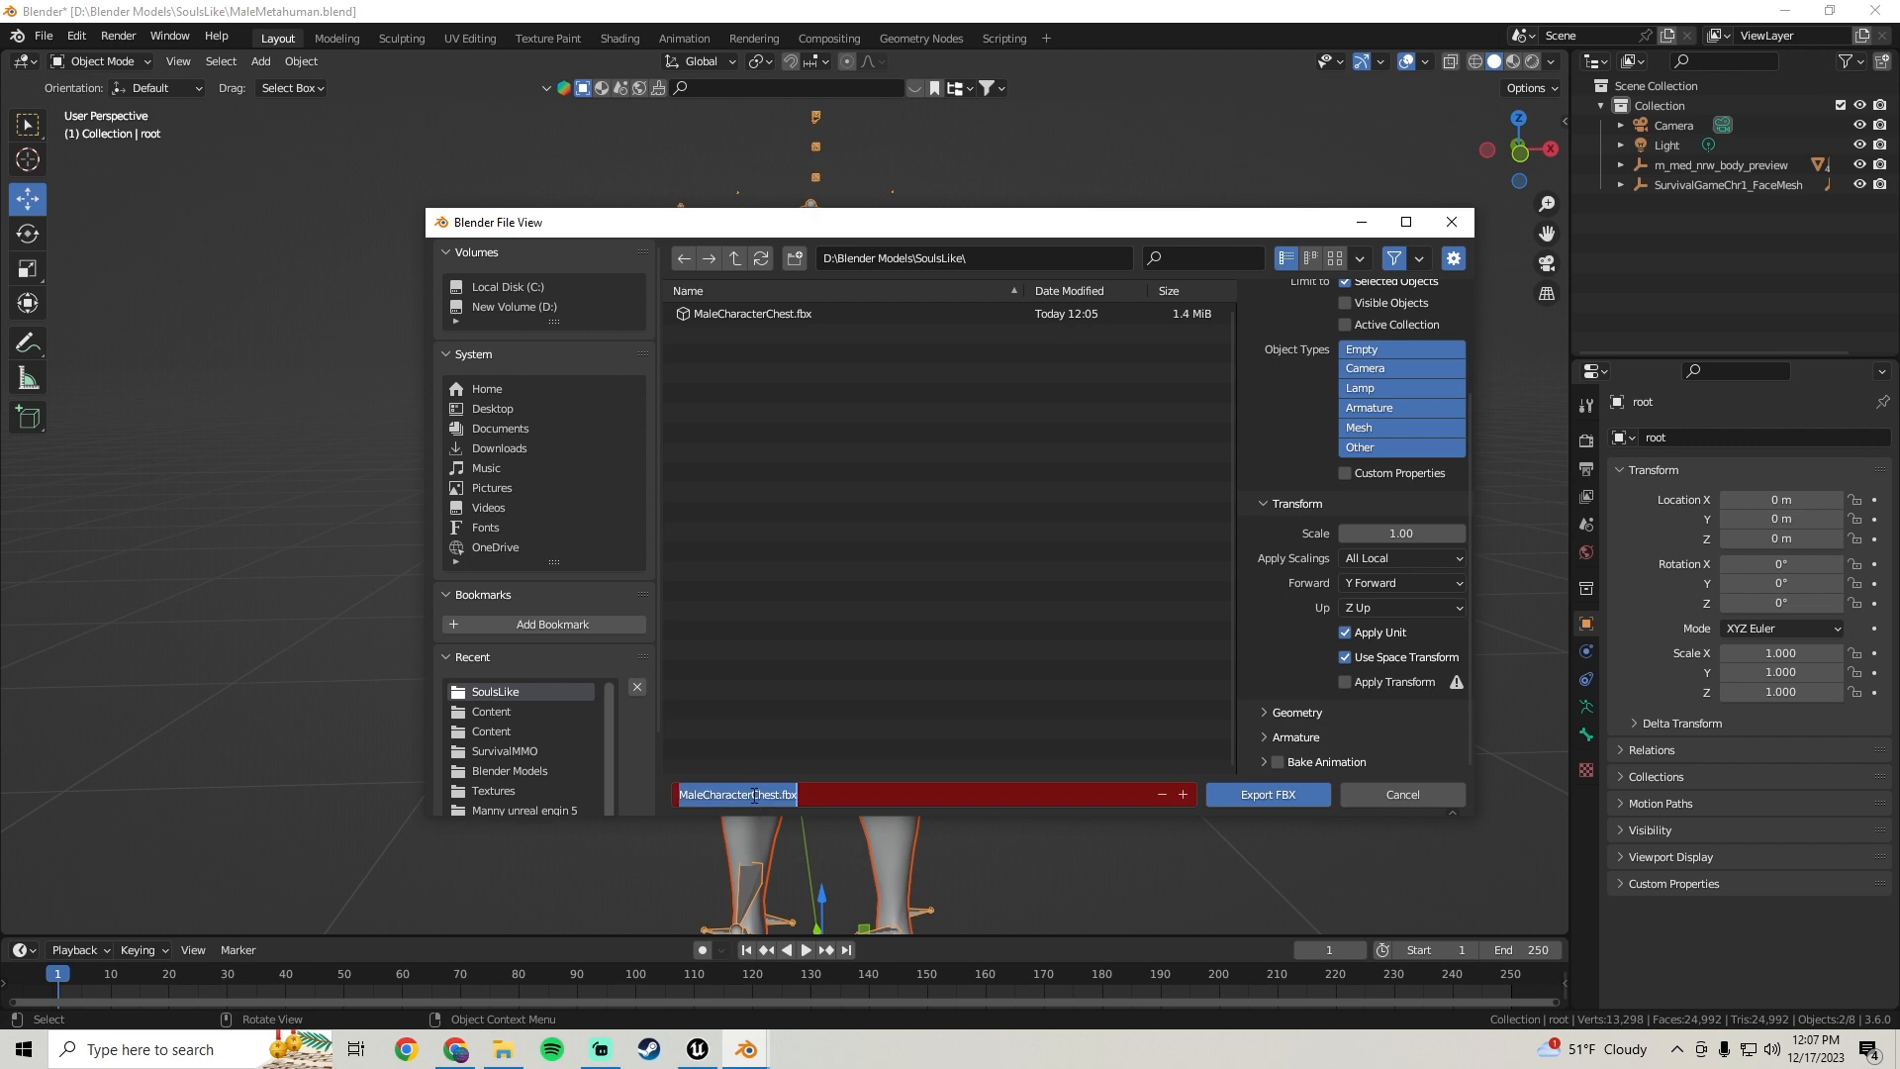
pyautogui.moveTo(752, 796); pyautogui.dragTo(770, 796)
pyautogui.write('Legs')
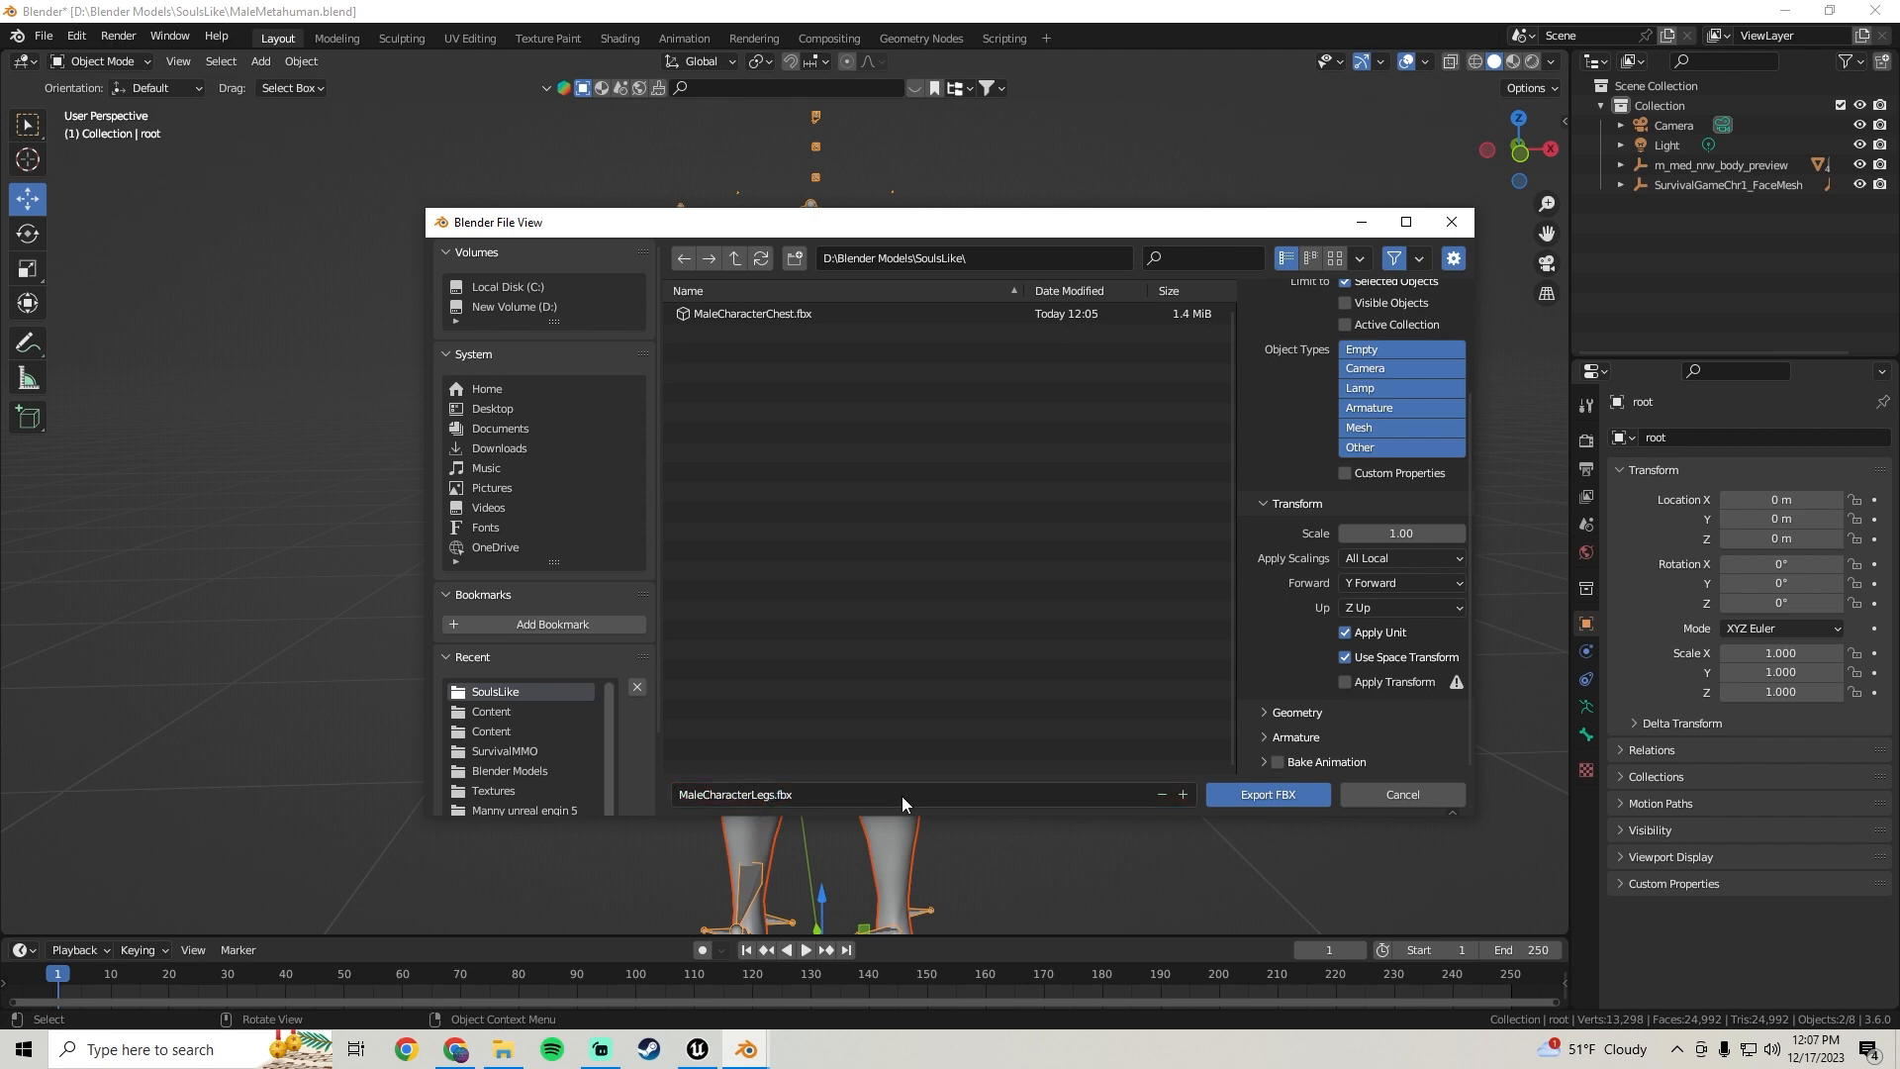
pyautogui.click(1268, 793)
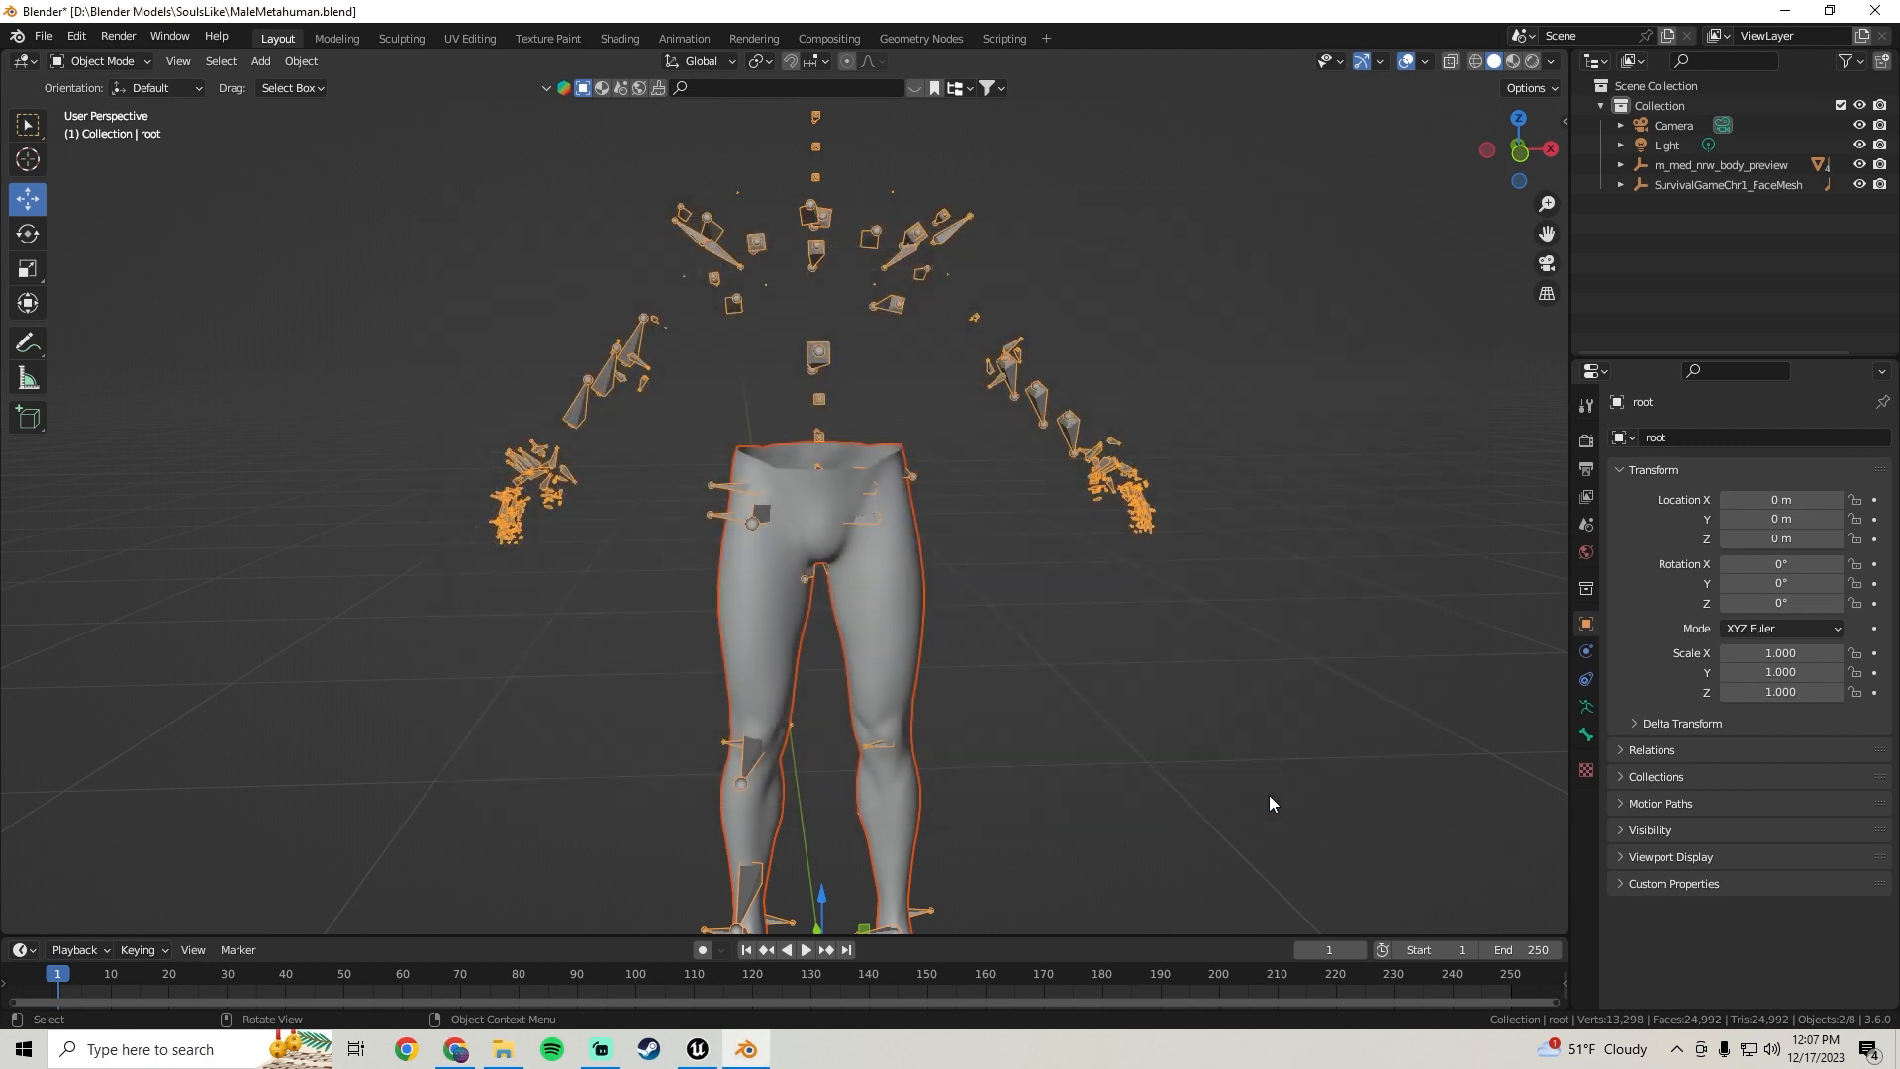
# Delete the face, torso-and-arms and legs meshes so only the hands remain
pyautogui.scroll(-2, 1088, 692)
pyautogui.click(982, 599)
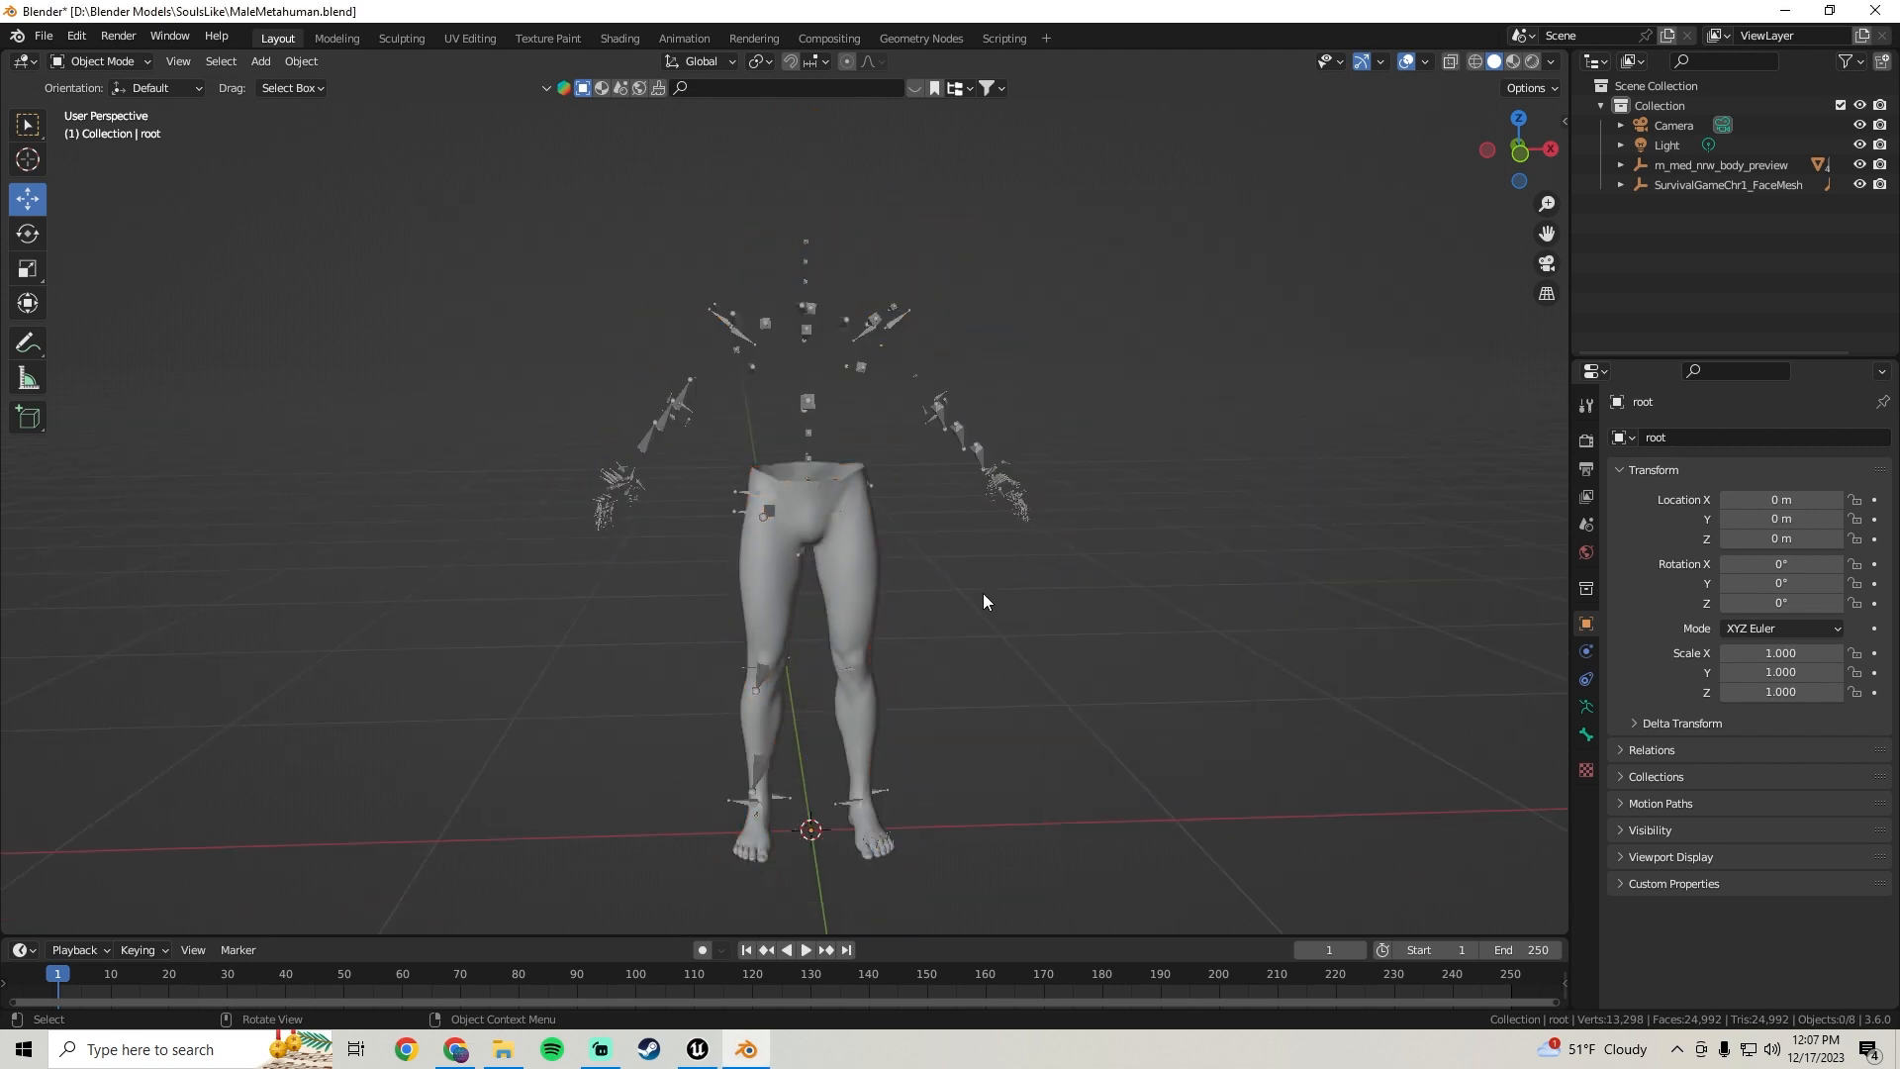
pyautogui.click(1009, 325)
pyautogui.moveTo(1009, 324); pyautogui.dragTo(1011, 336, button='middle')
pyautogui.moveTo(1059, 295); pyautogui.dragTo(920, 304)
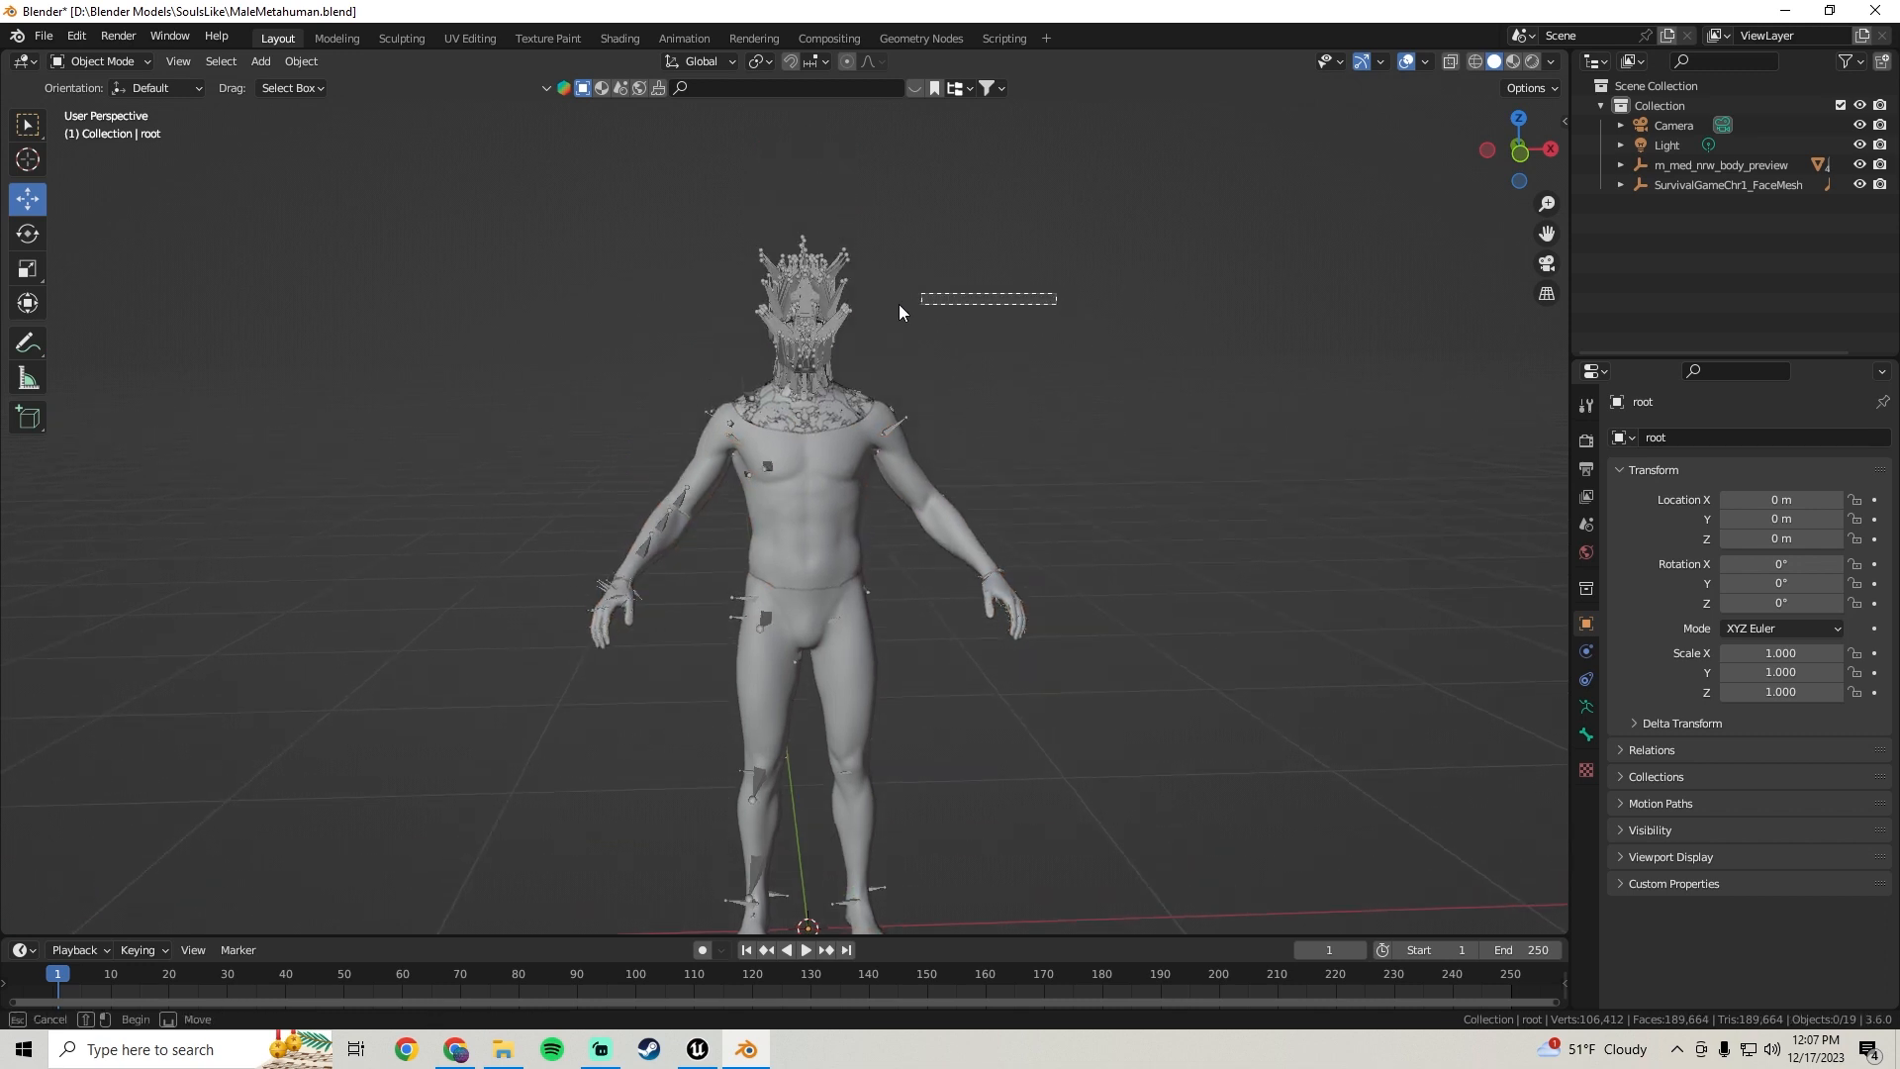
pyautogui.moveTo(723, 291); pyautogui.dragTo(657, 273)
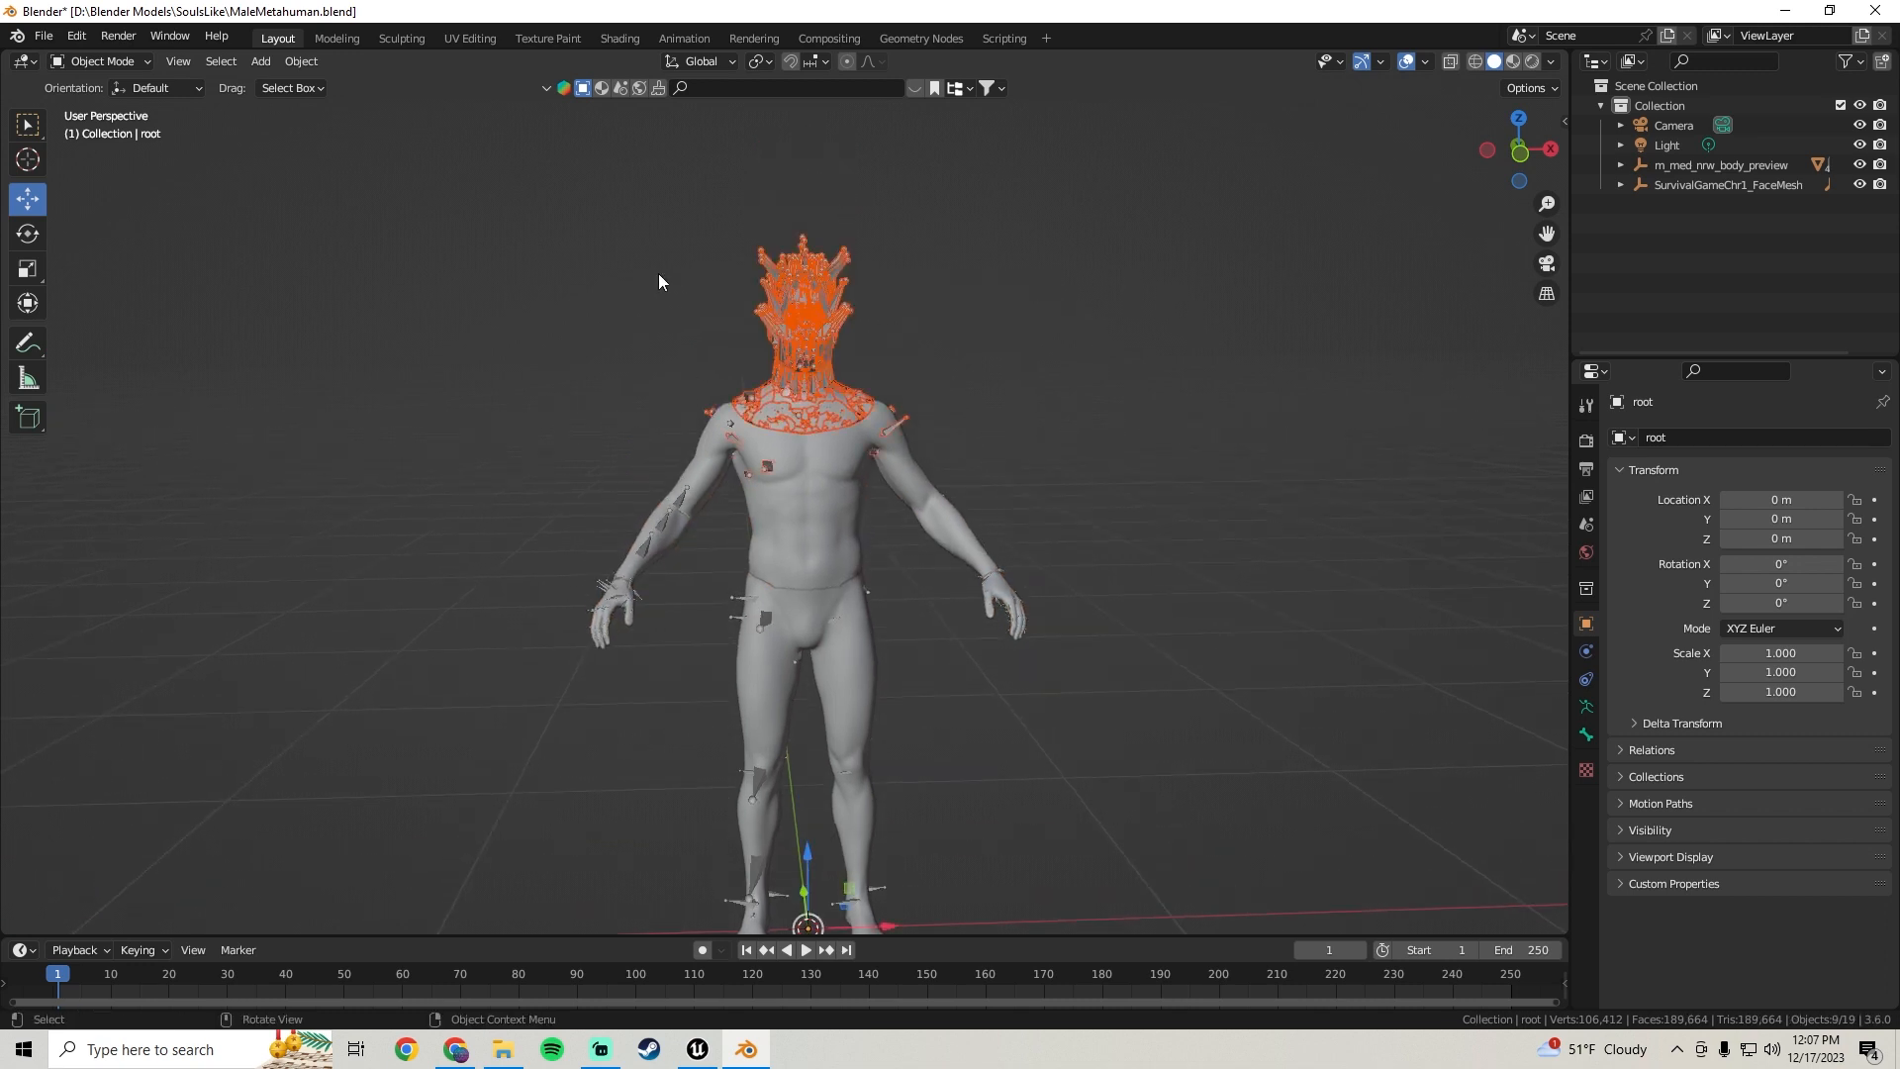
pyautogui.press('Delete')
pyautogui.scroll(1, 800, 451)
pyautogui.click(798, 452)
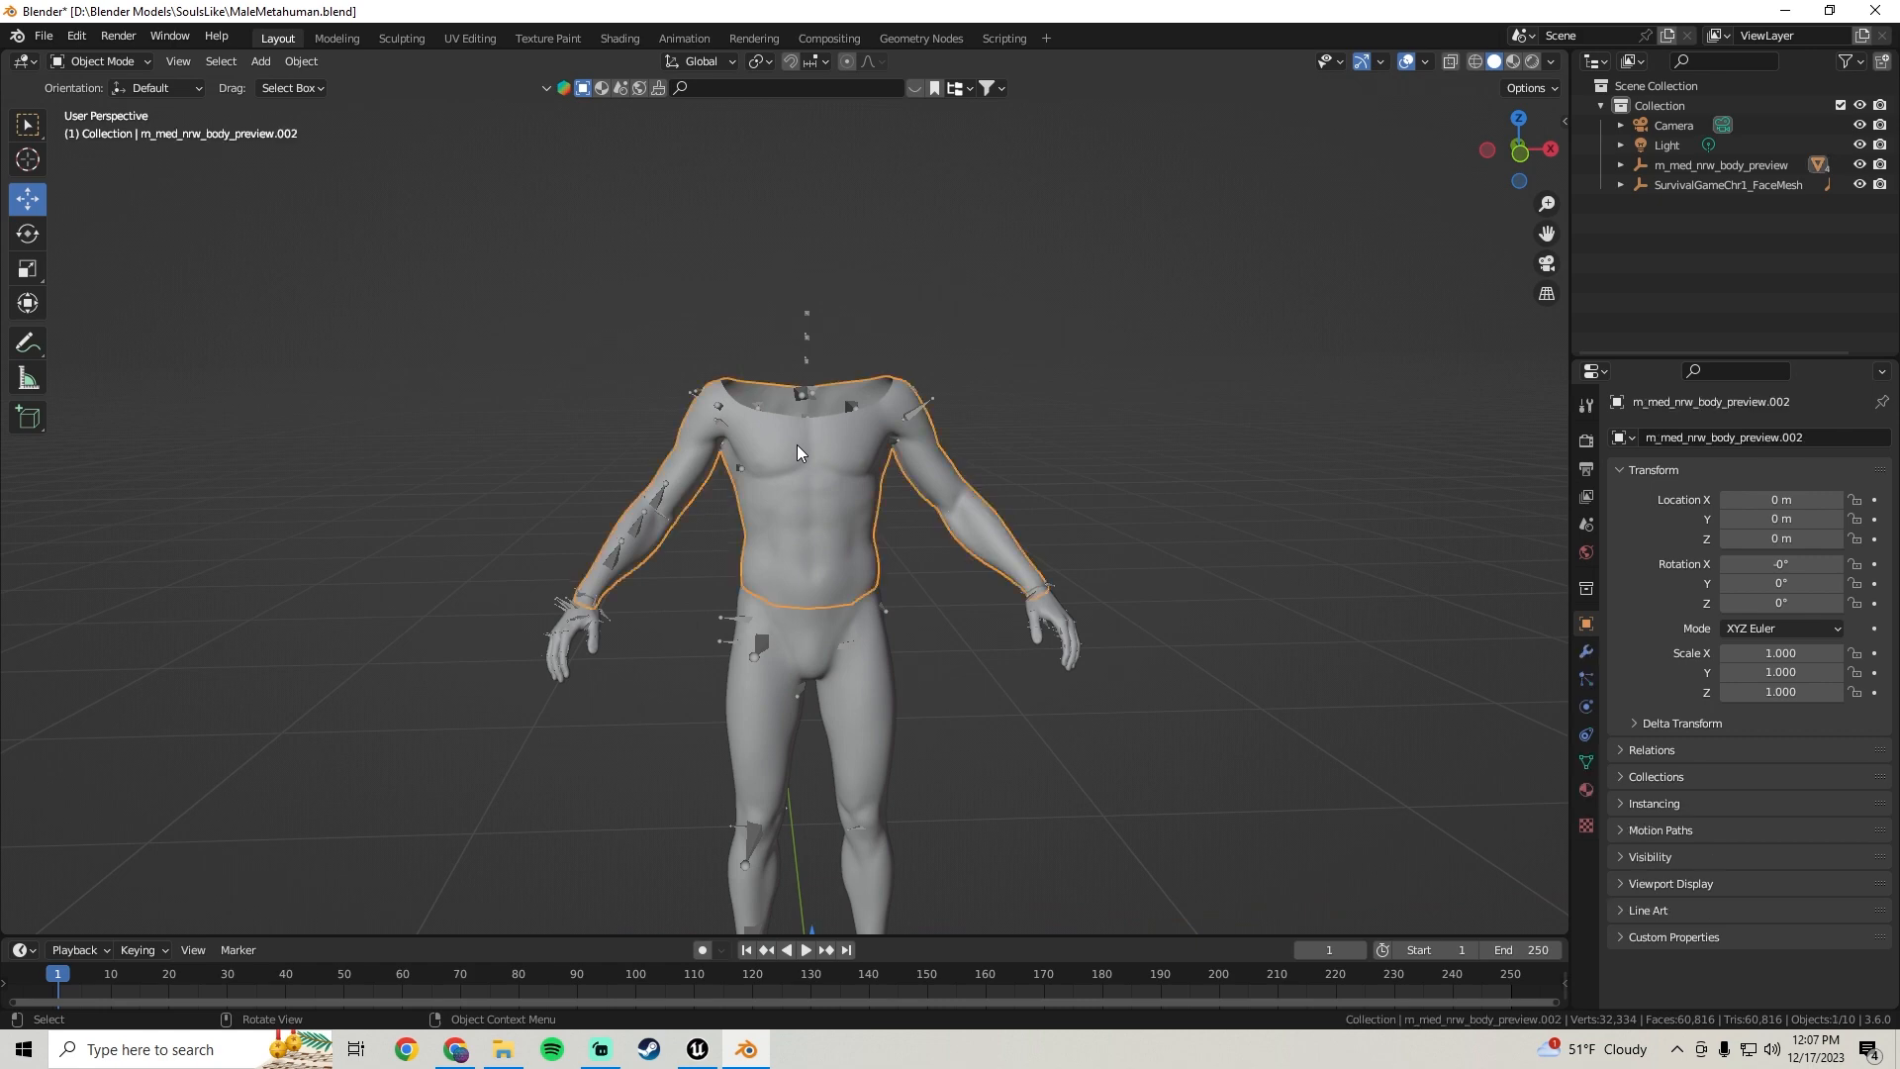
pyautogui.press('Delete')
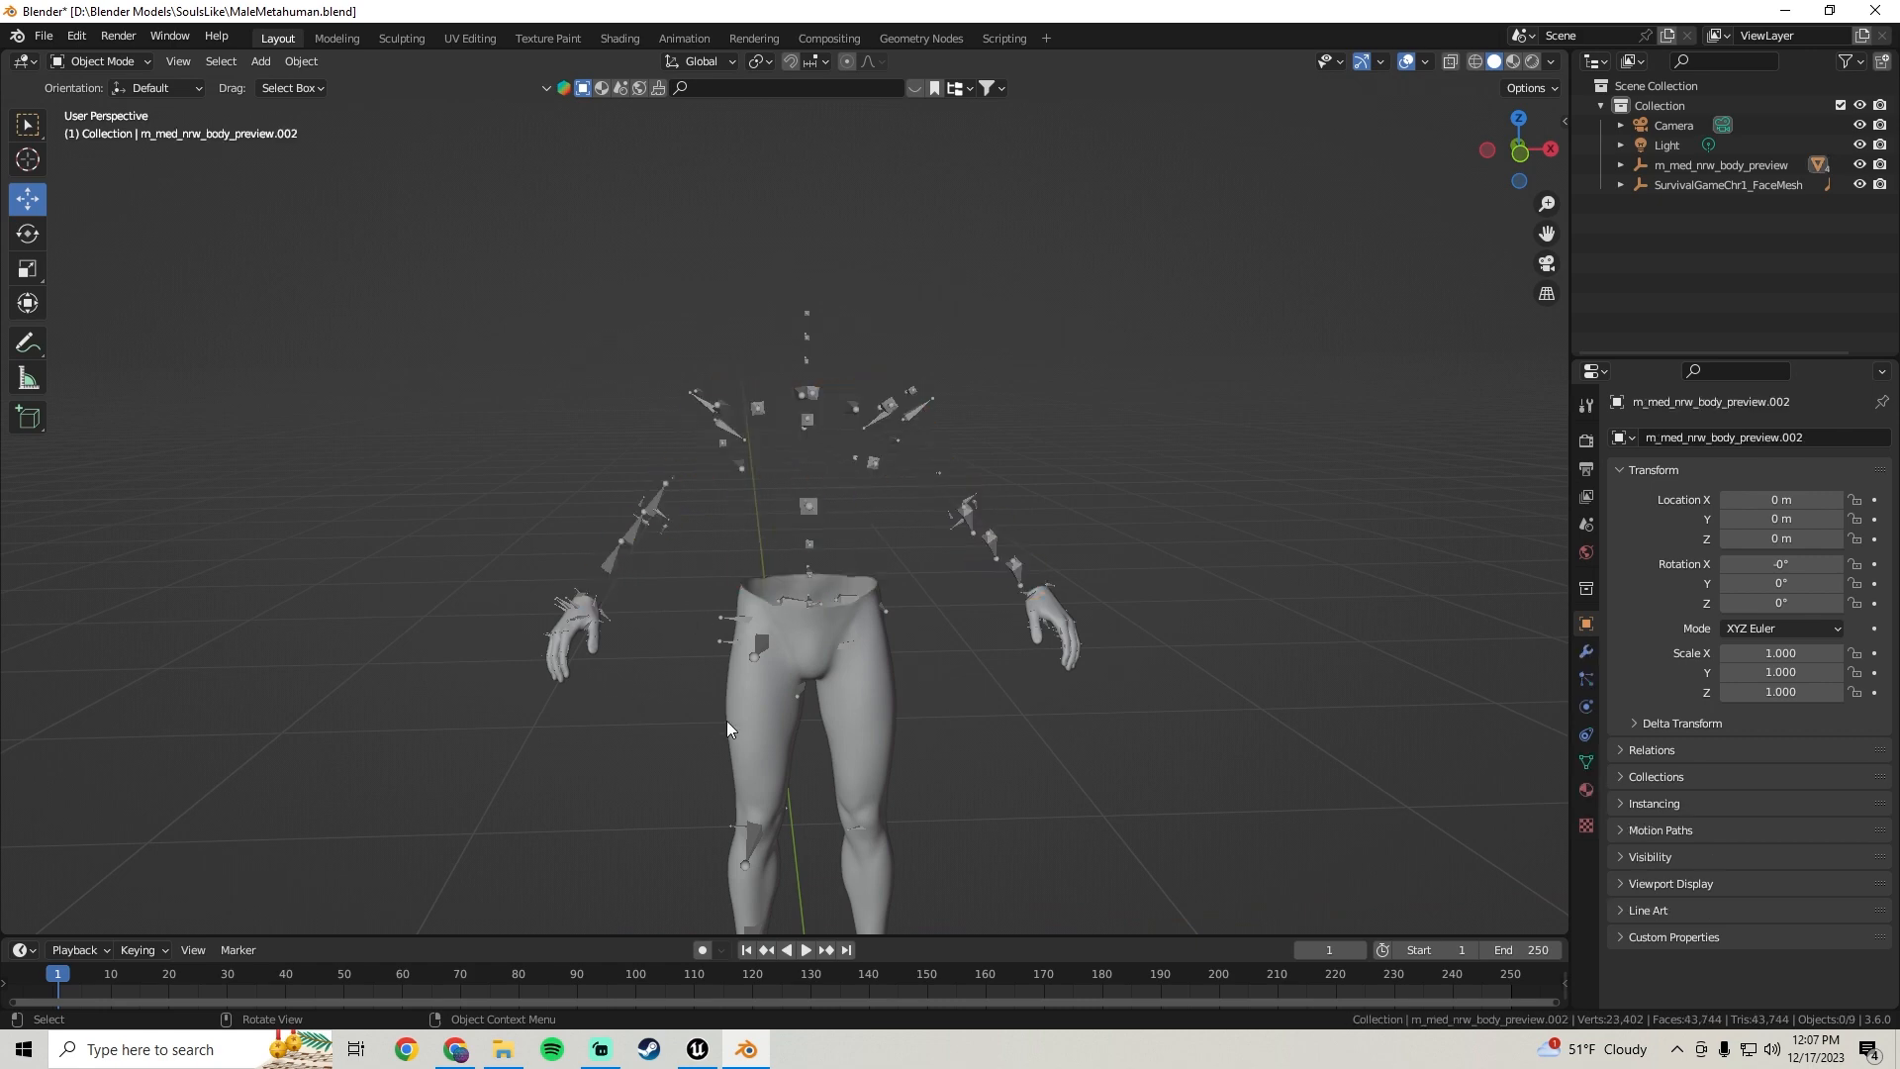
pyautogui.click(754, 687)
pyautogui.press('Delete')
# Select the hands mesh with its armature and export them as FBX named MaleCharacterHands.fbx
pyautogui.scroll(3, 1169, 626)
pyautogui.click(1268, 705)
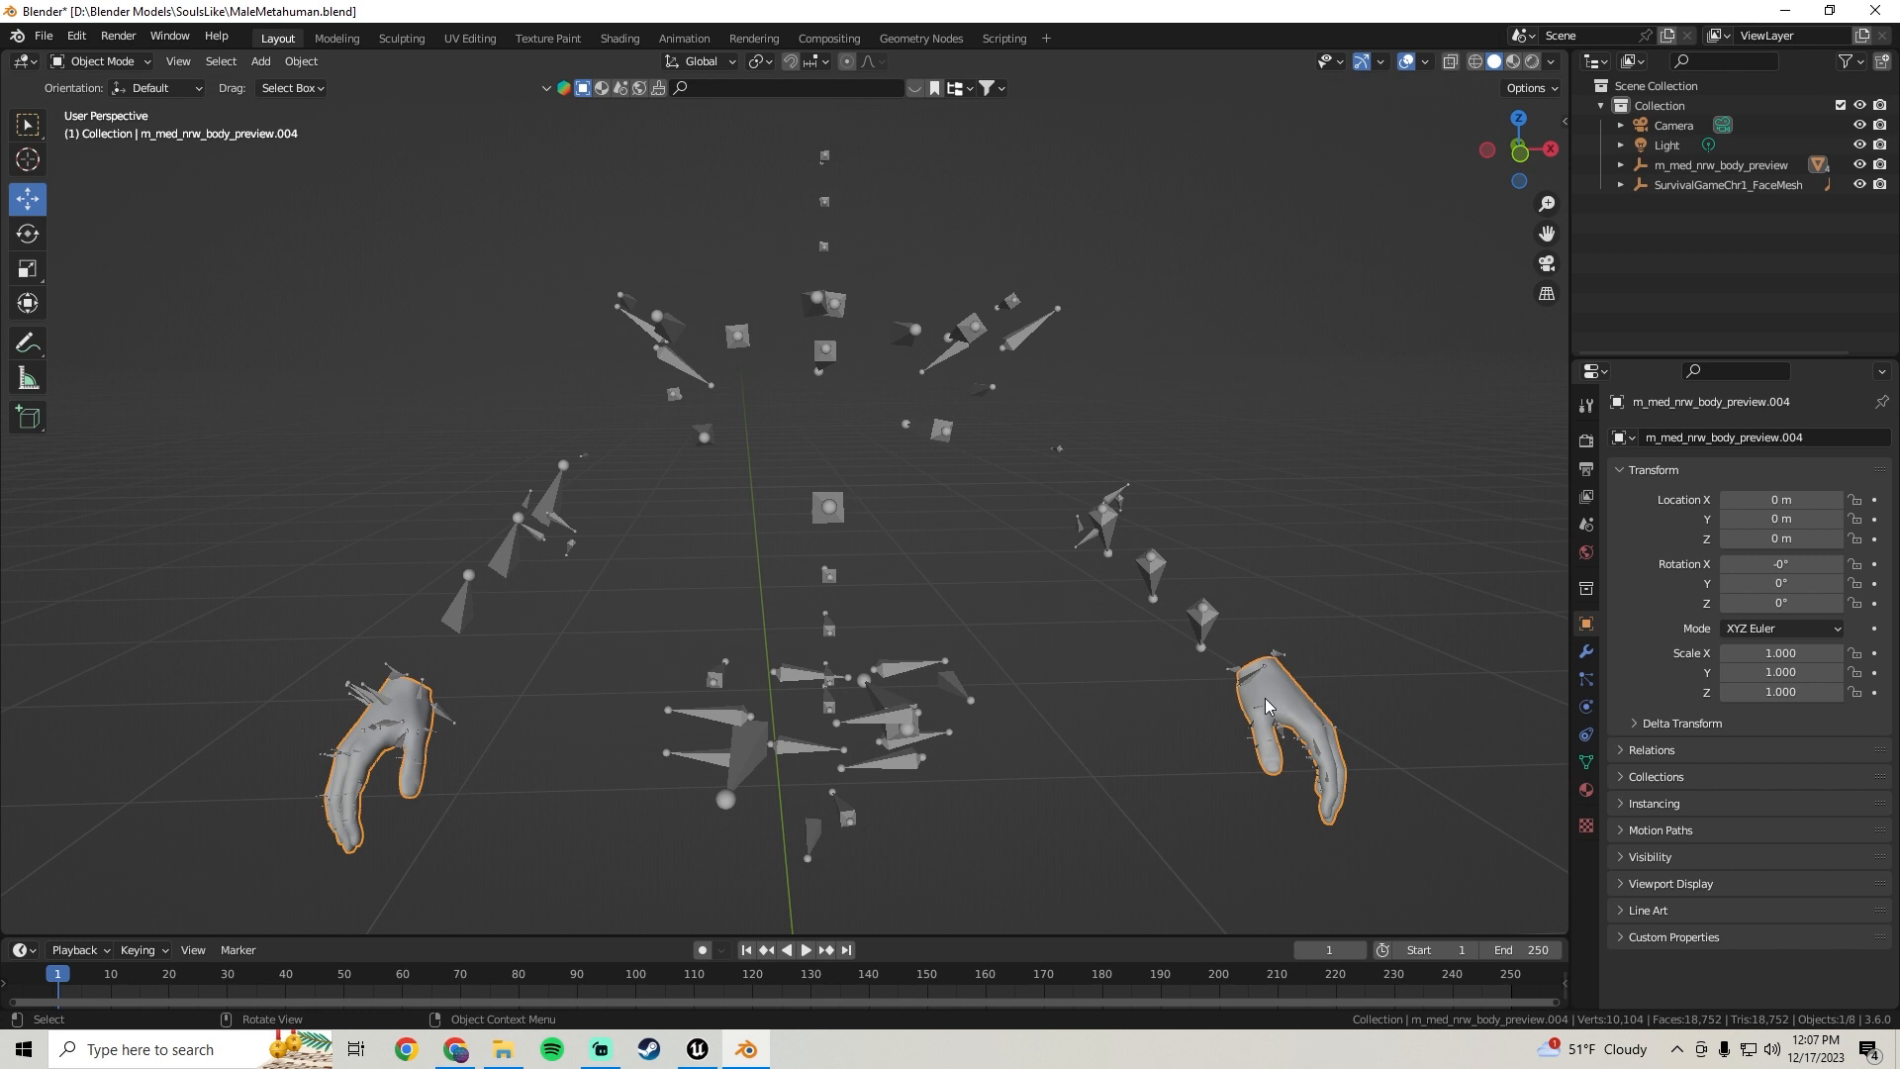
pyautogui.keyDown('shift'); pyautogui.click(1151, 569); pyautogui.keyUp('shift')
pyautogui.moveTo(1083, 554); pyautogui.dragTo(716, 216, button='middle')
pyautogui.click(44, 36)
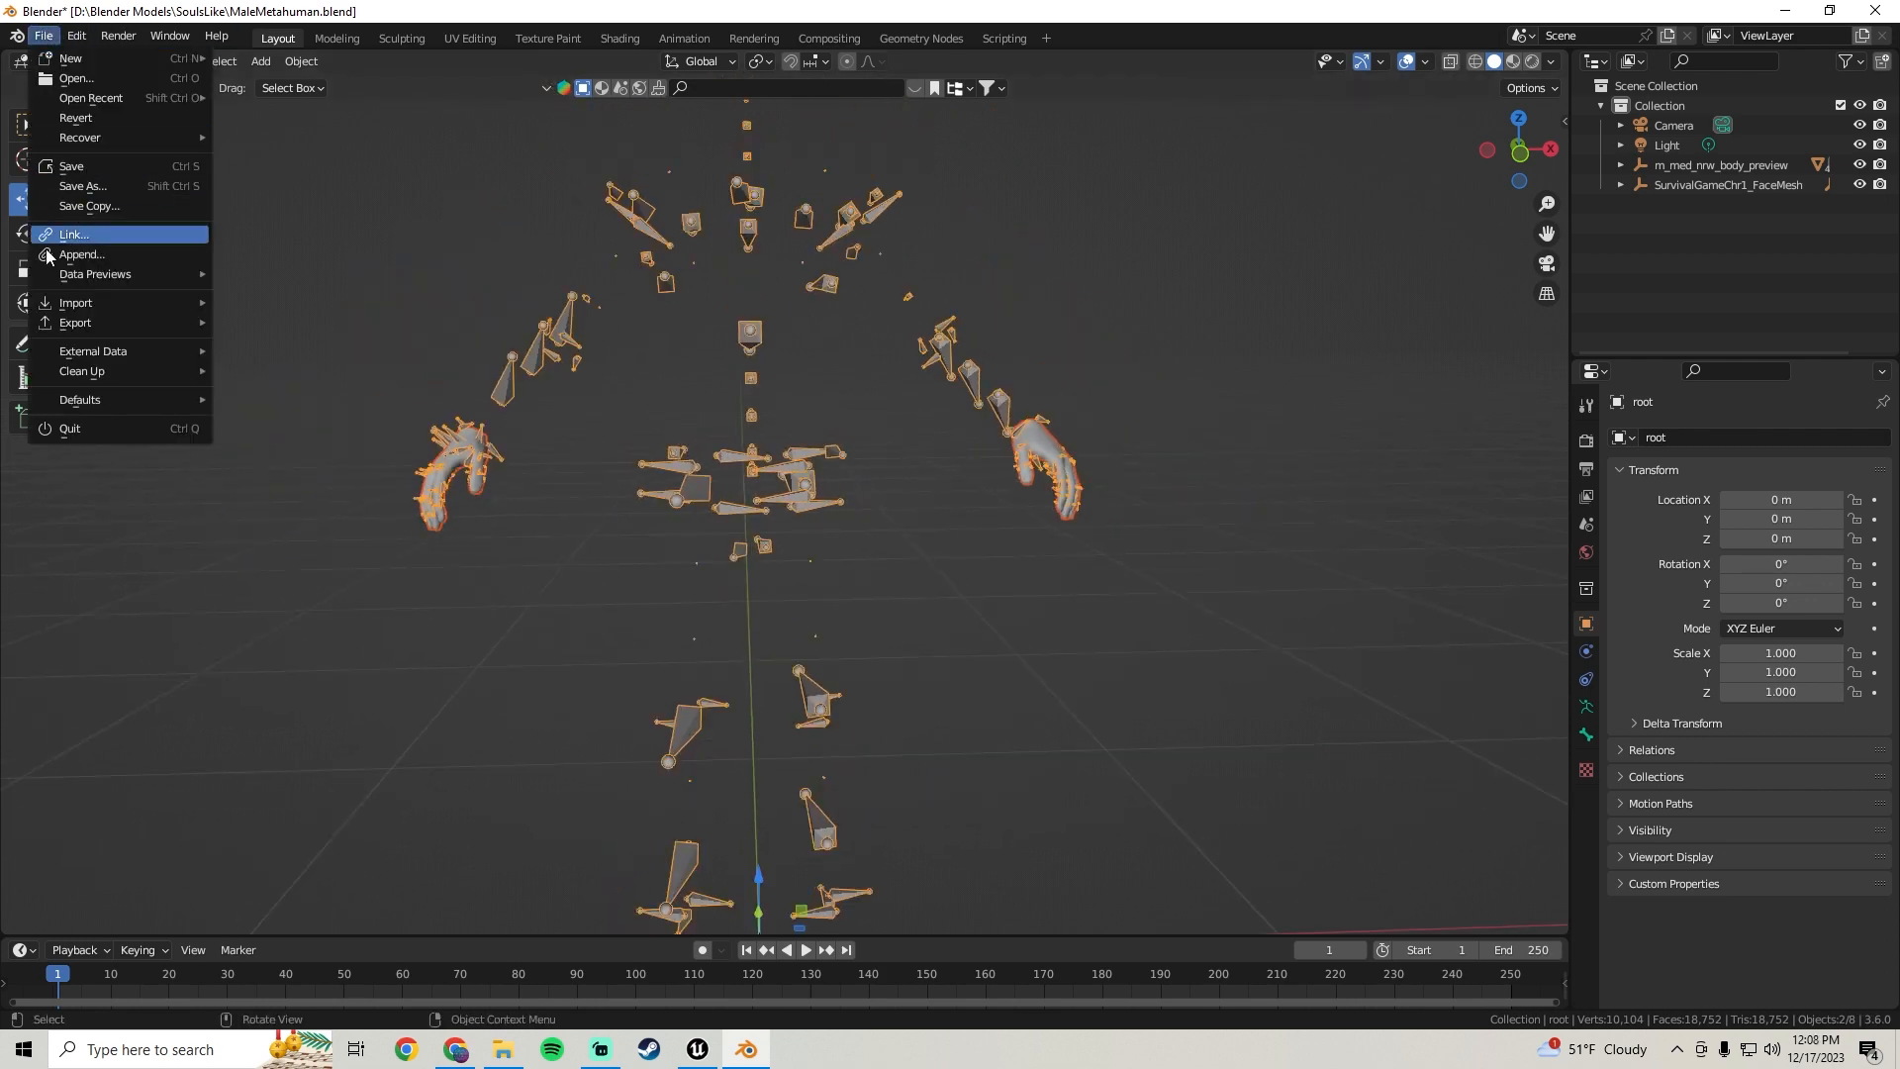
pyautogui.moveTo(69, 329)
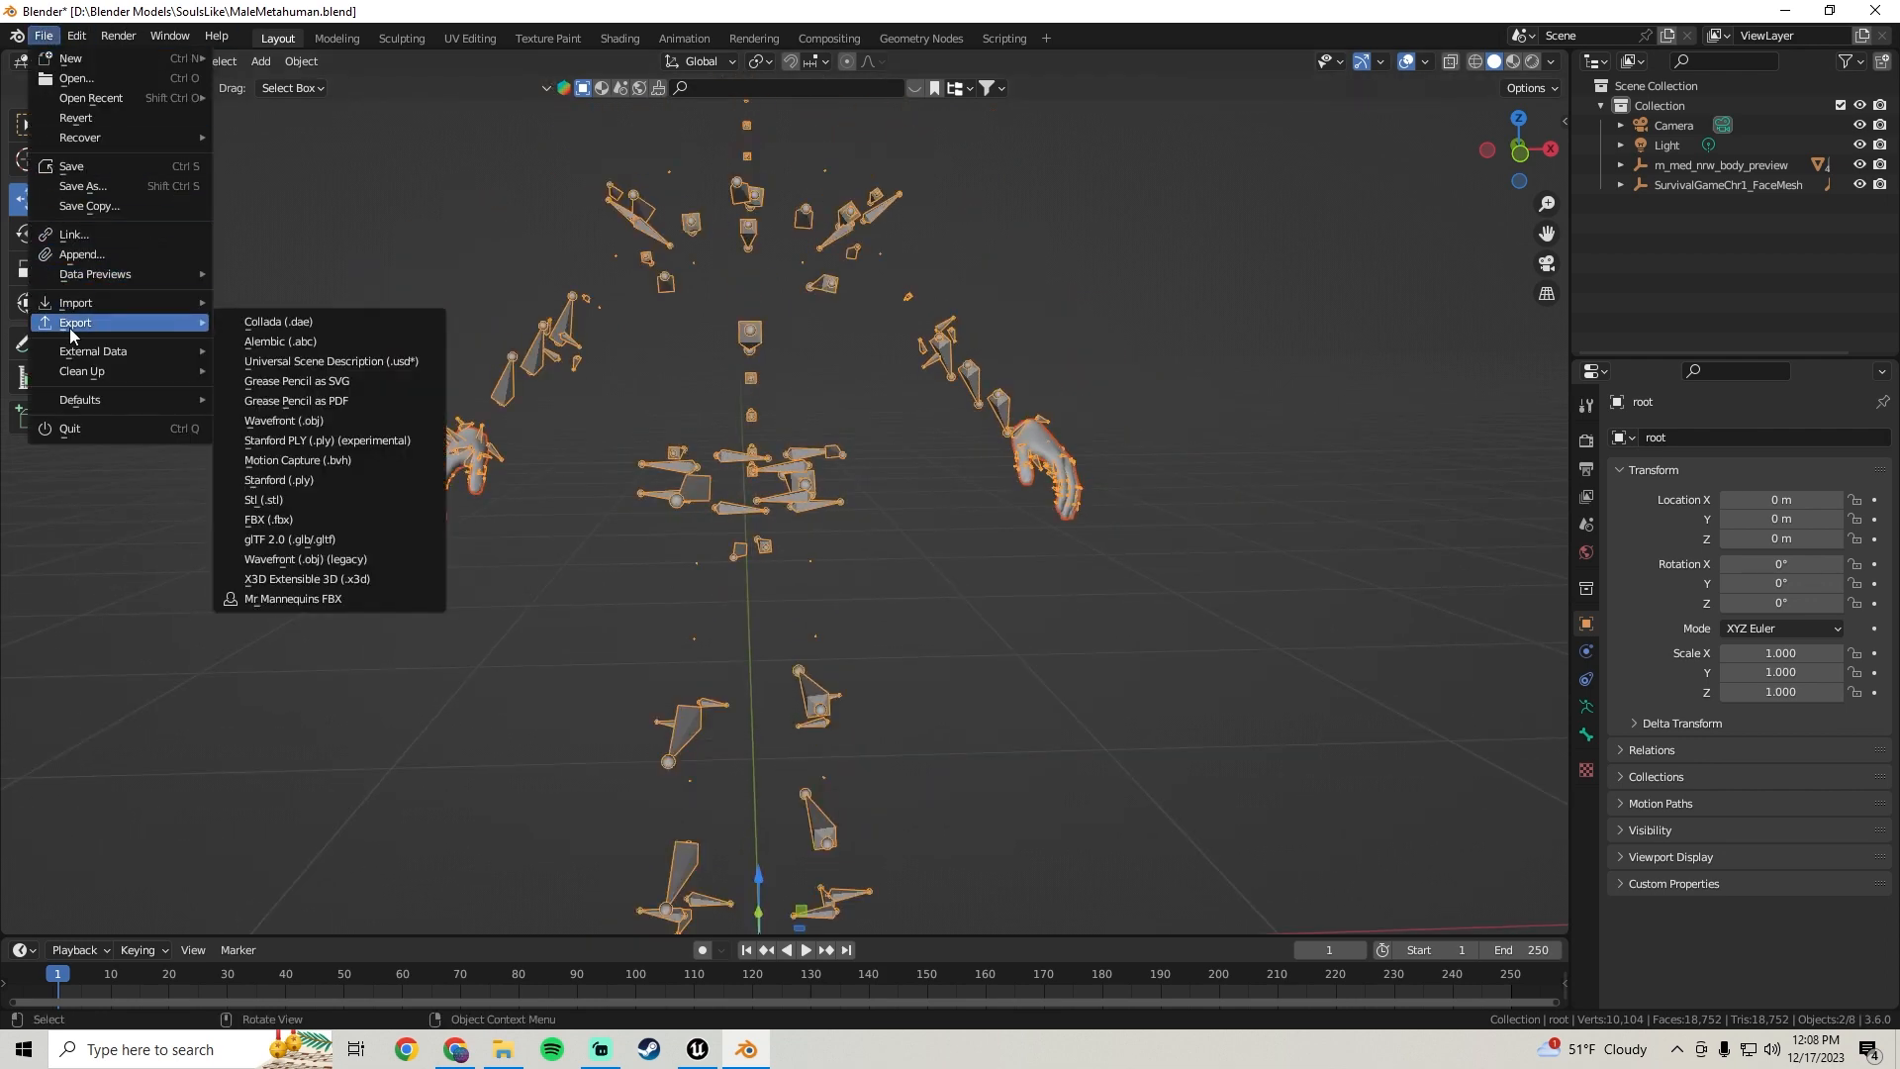
pyautogui.click(297, 520)
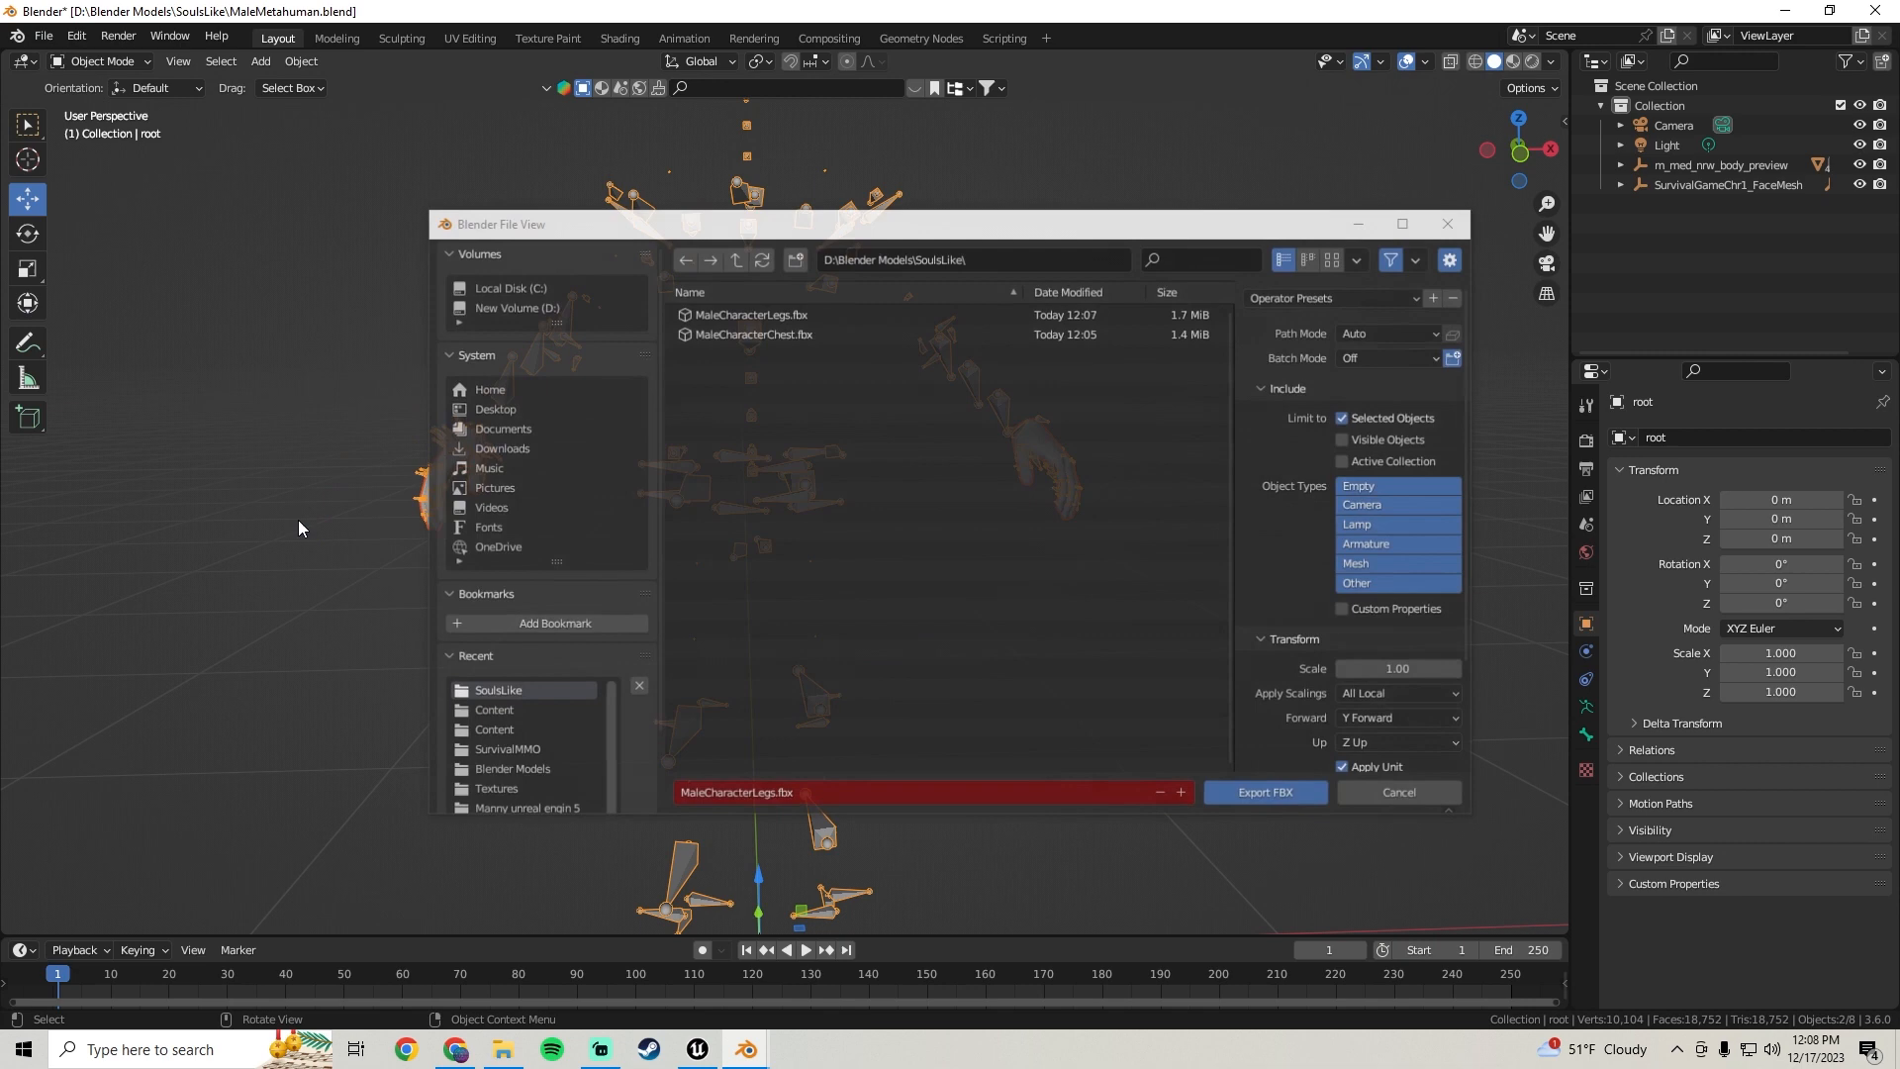
pyautogui.click(752, 796)
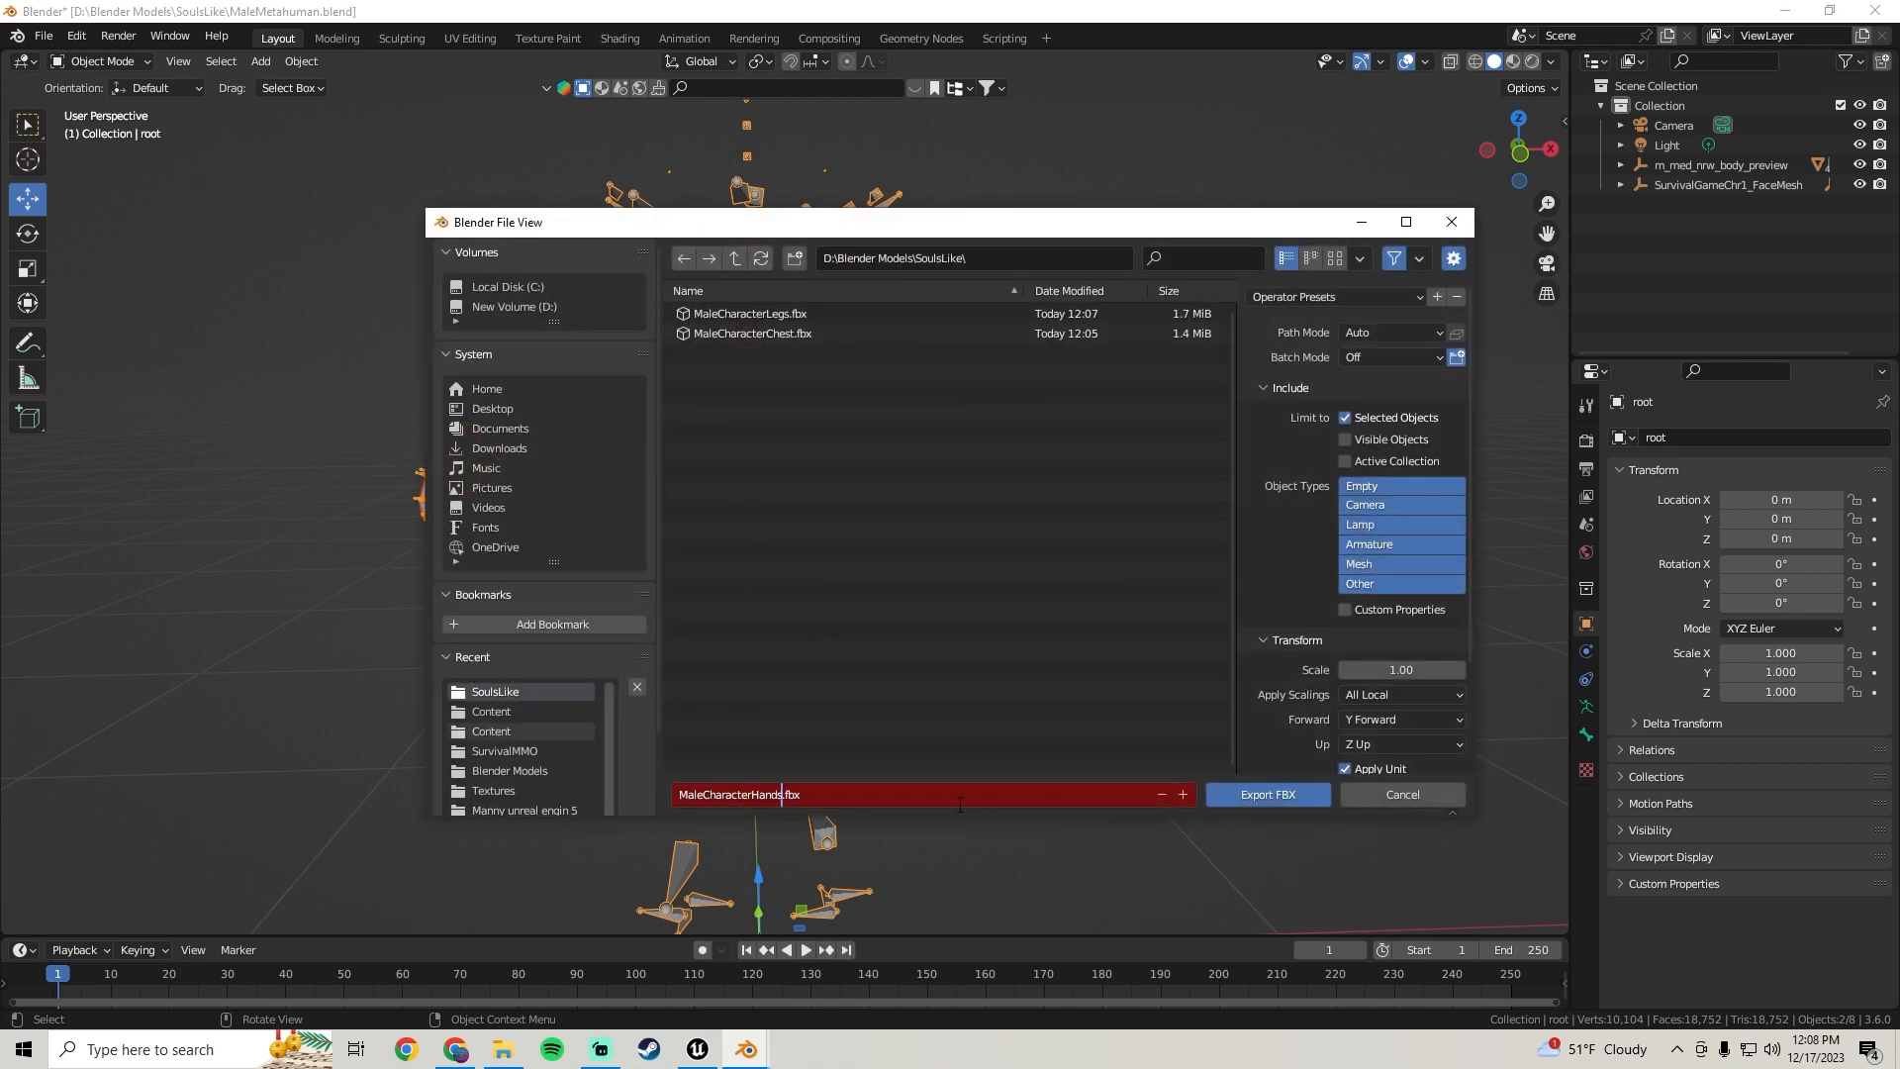
pyautogui.click(1261, 792)
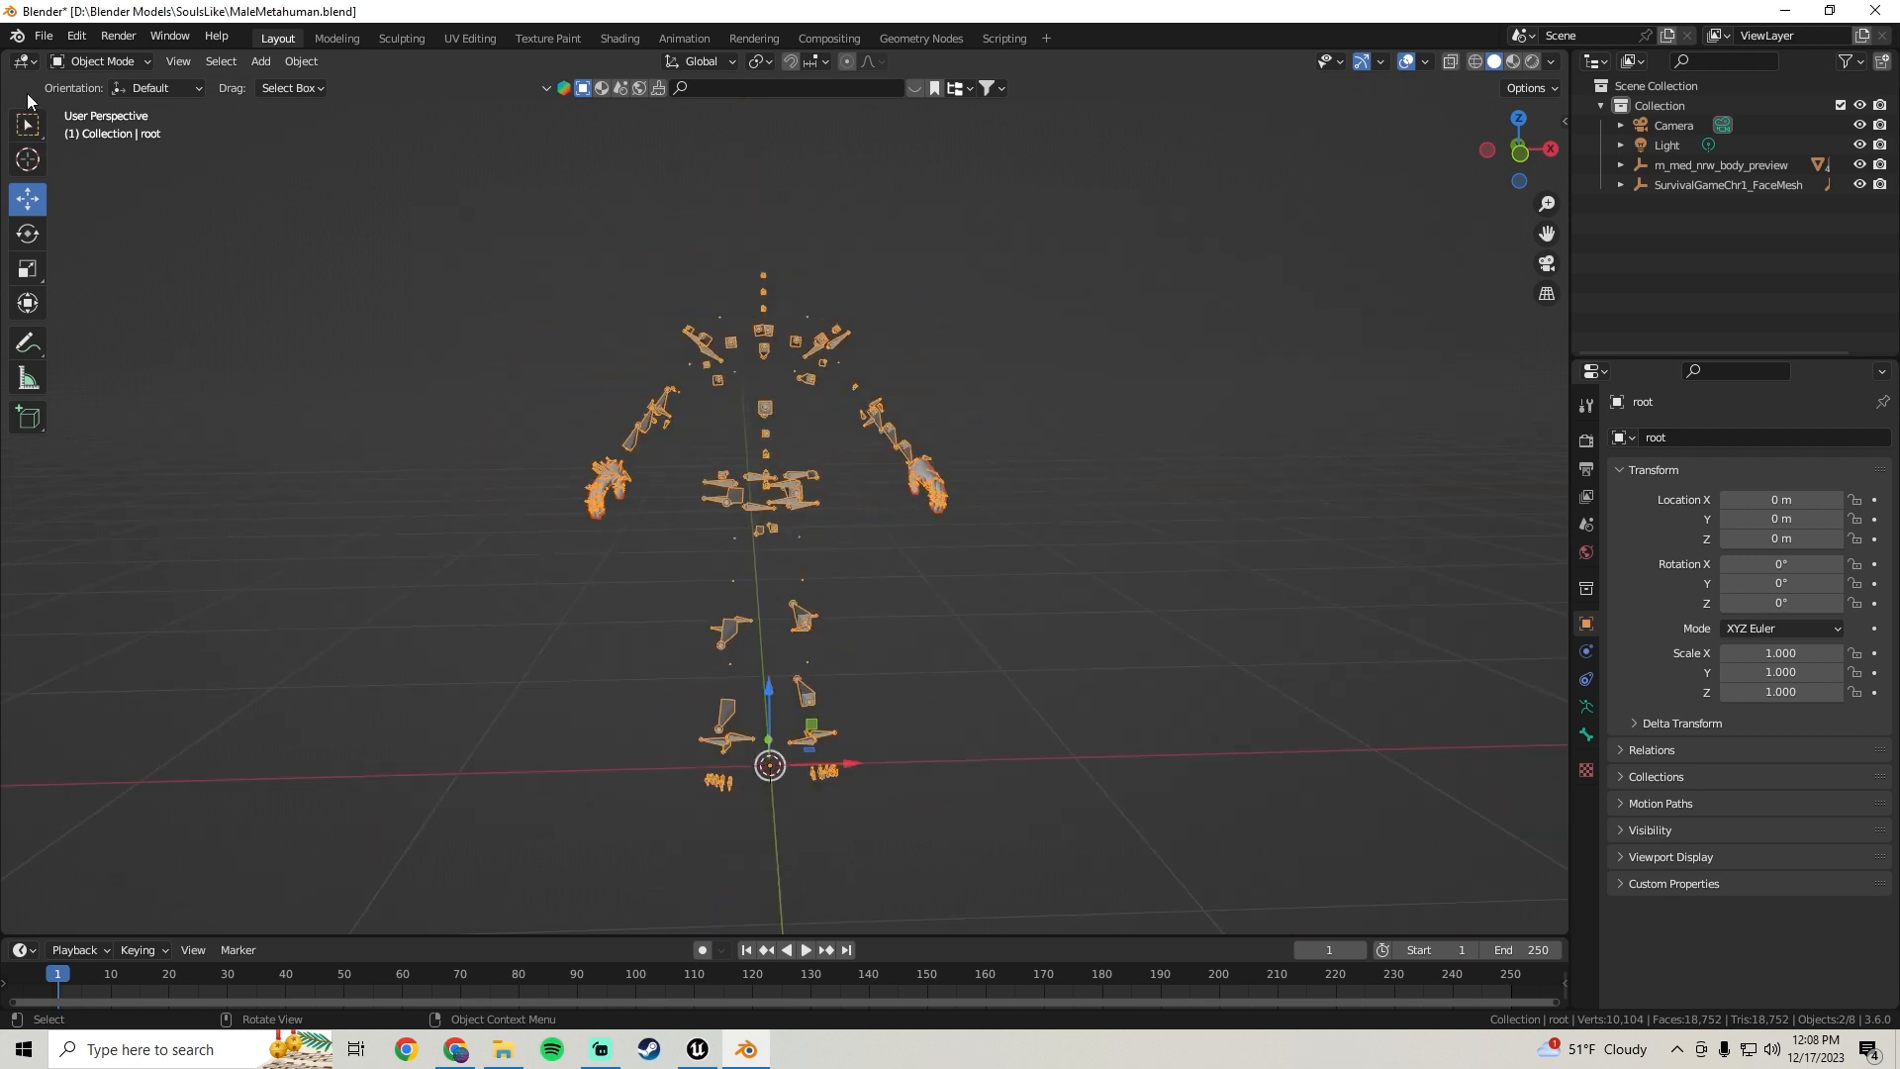
# Save the Blender file and close Blender
pyautogui.click(40, 40)
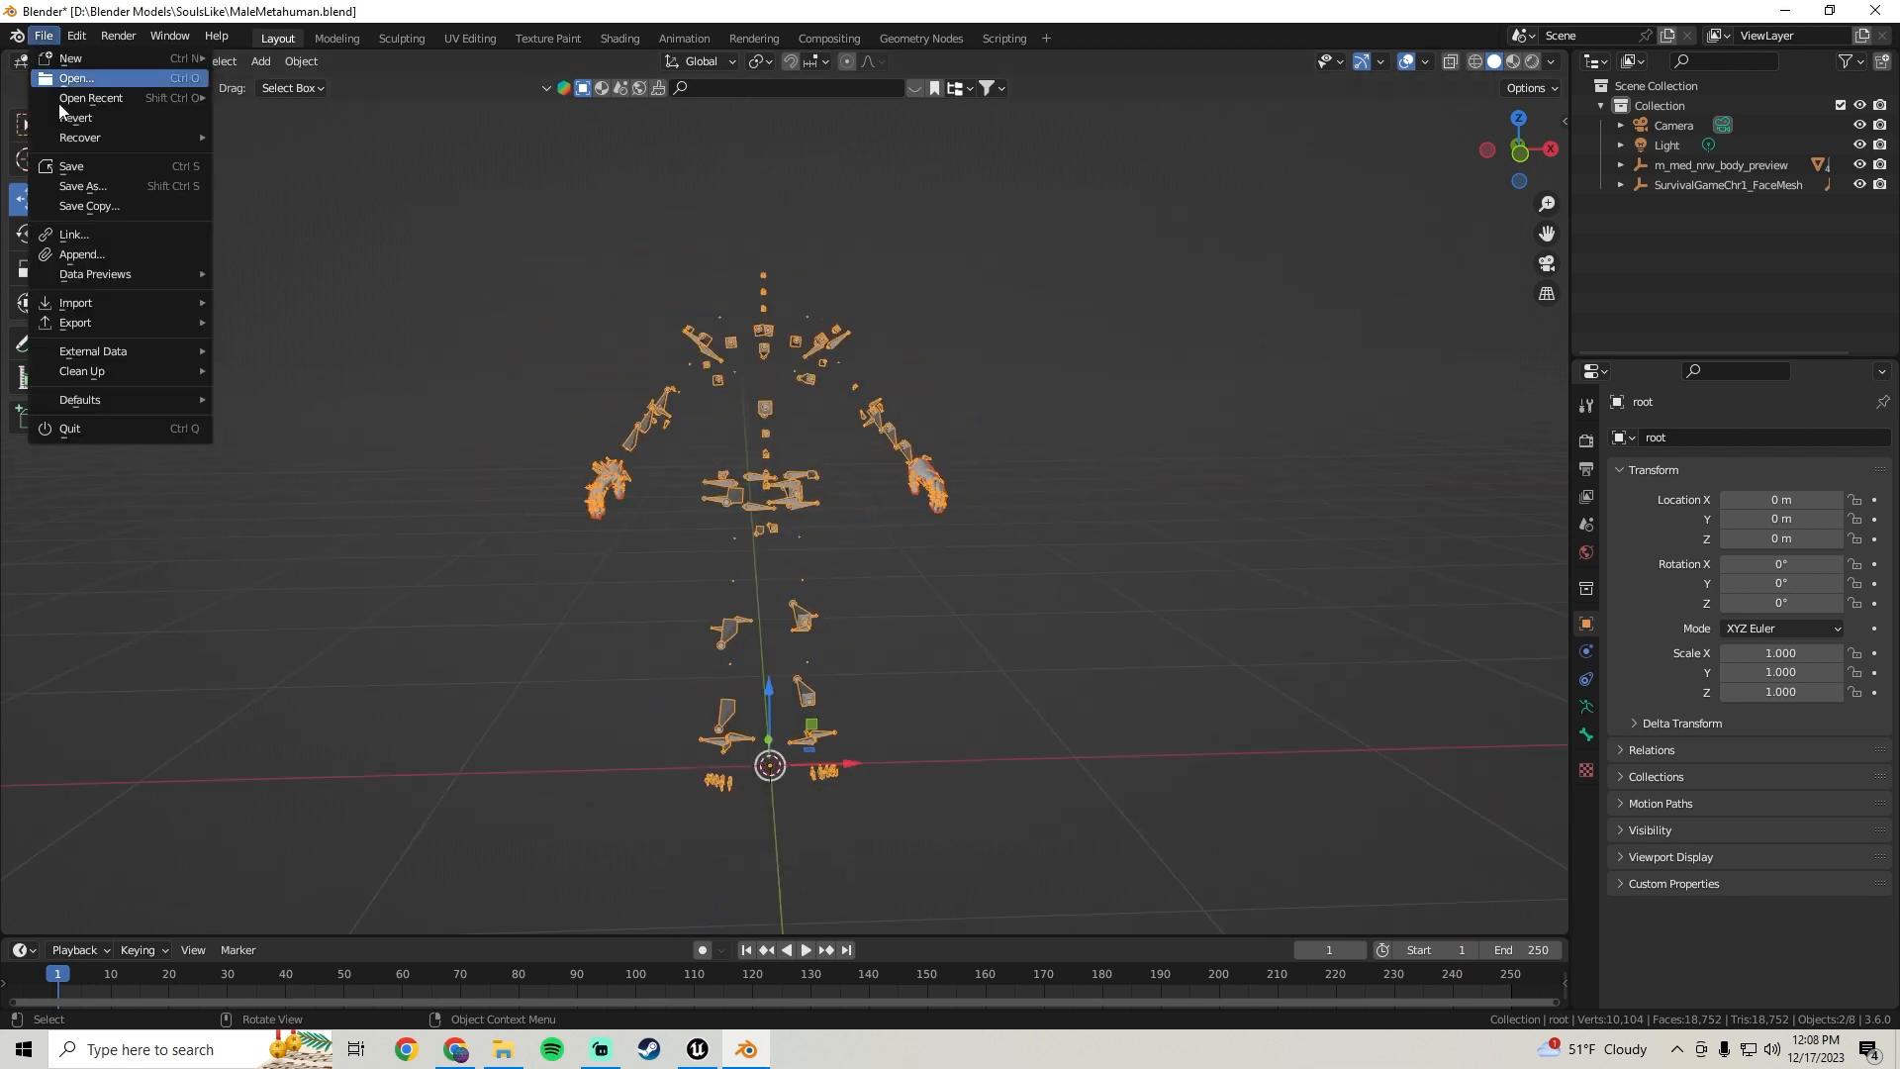
pyautogui.click(73, 165)
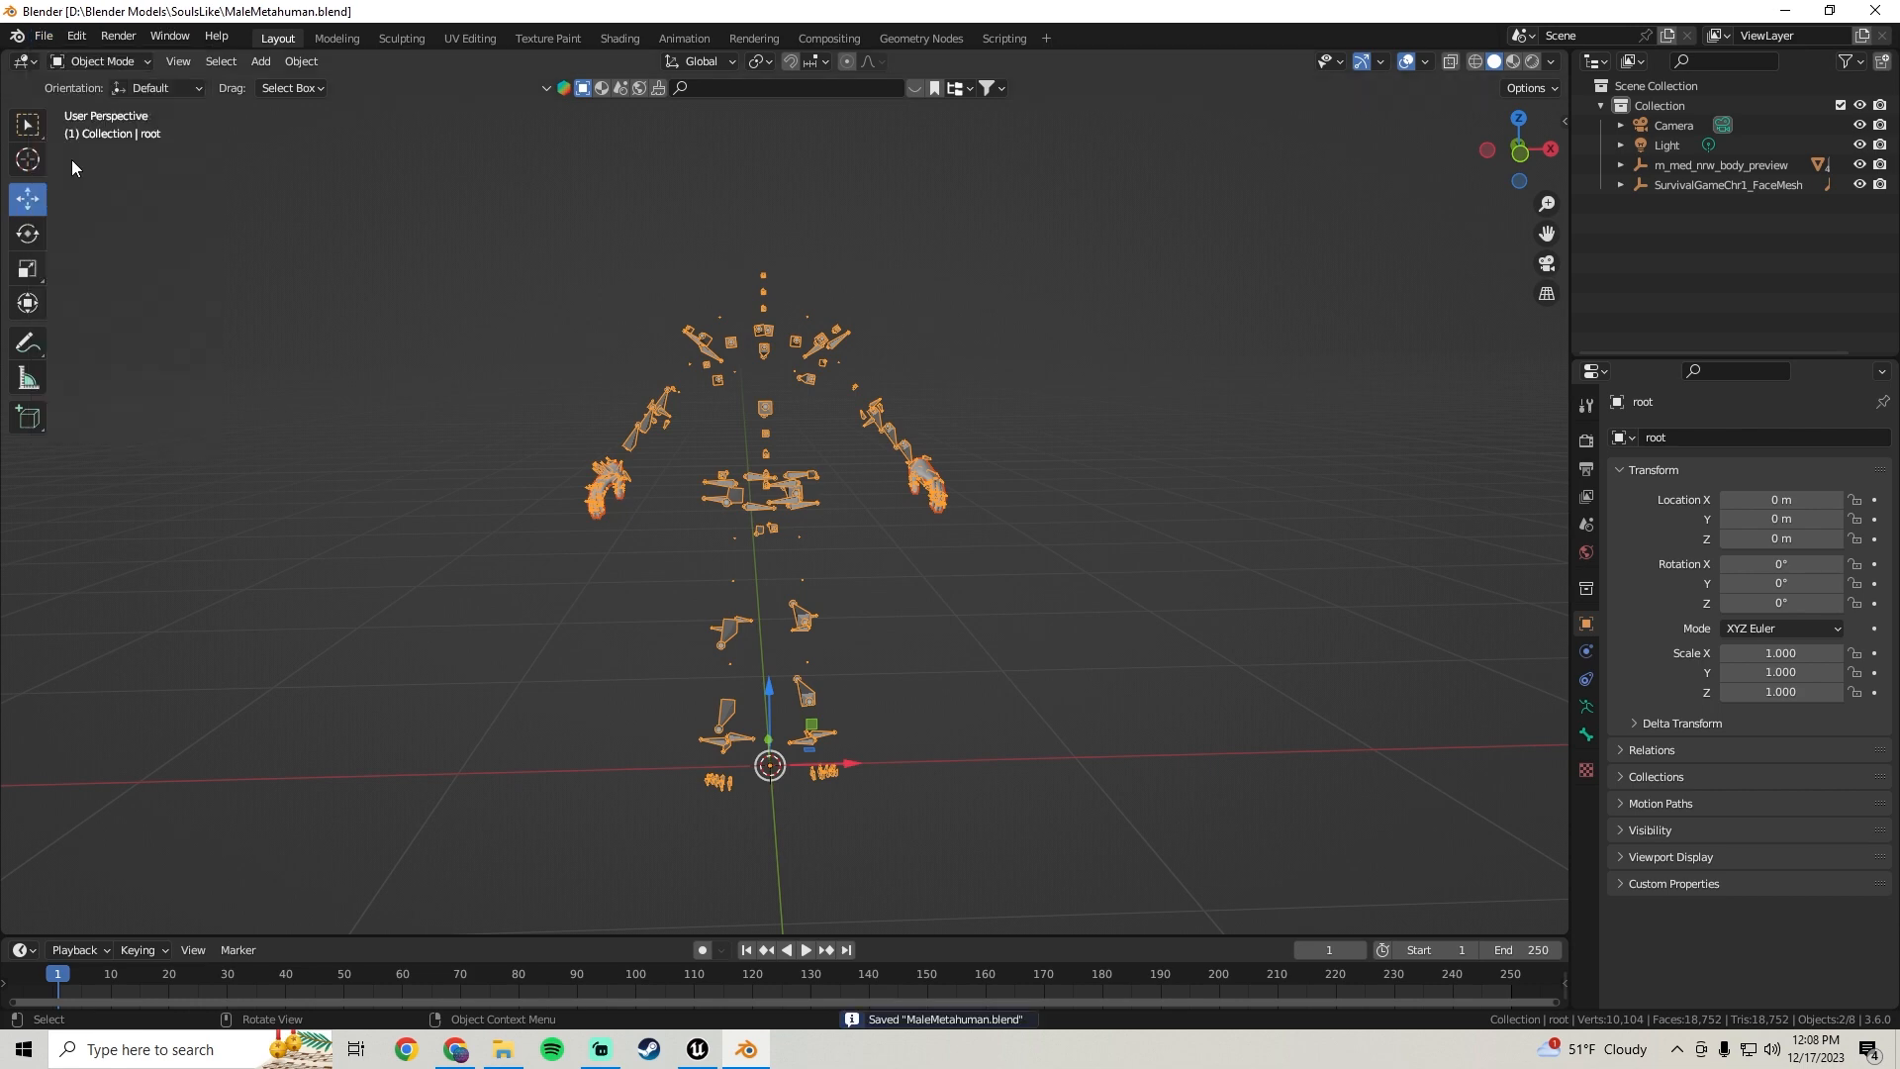
pyautogui.click(1890, 11)
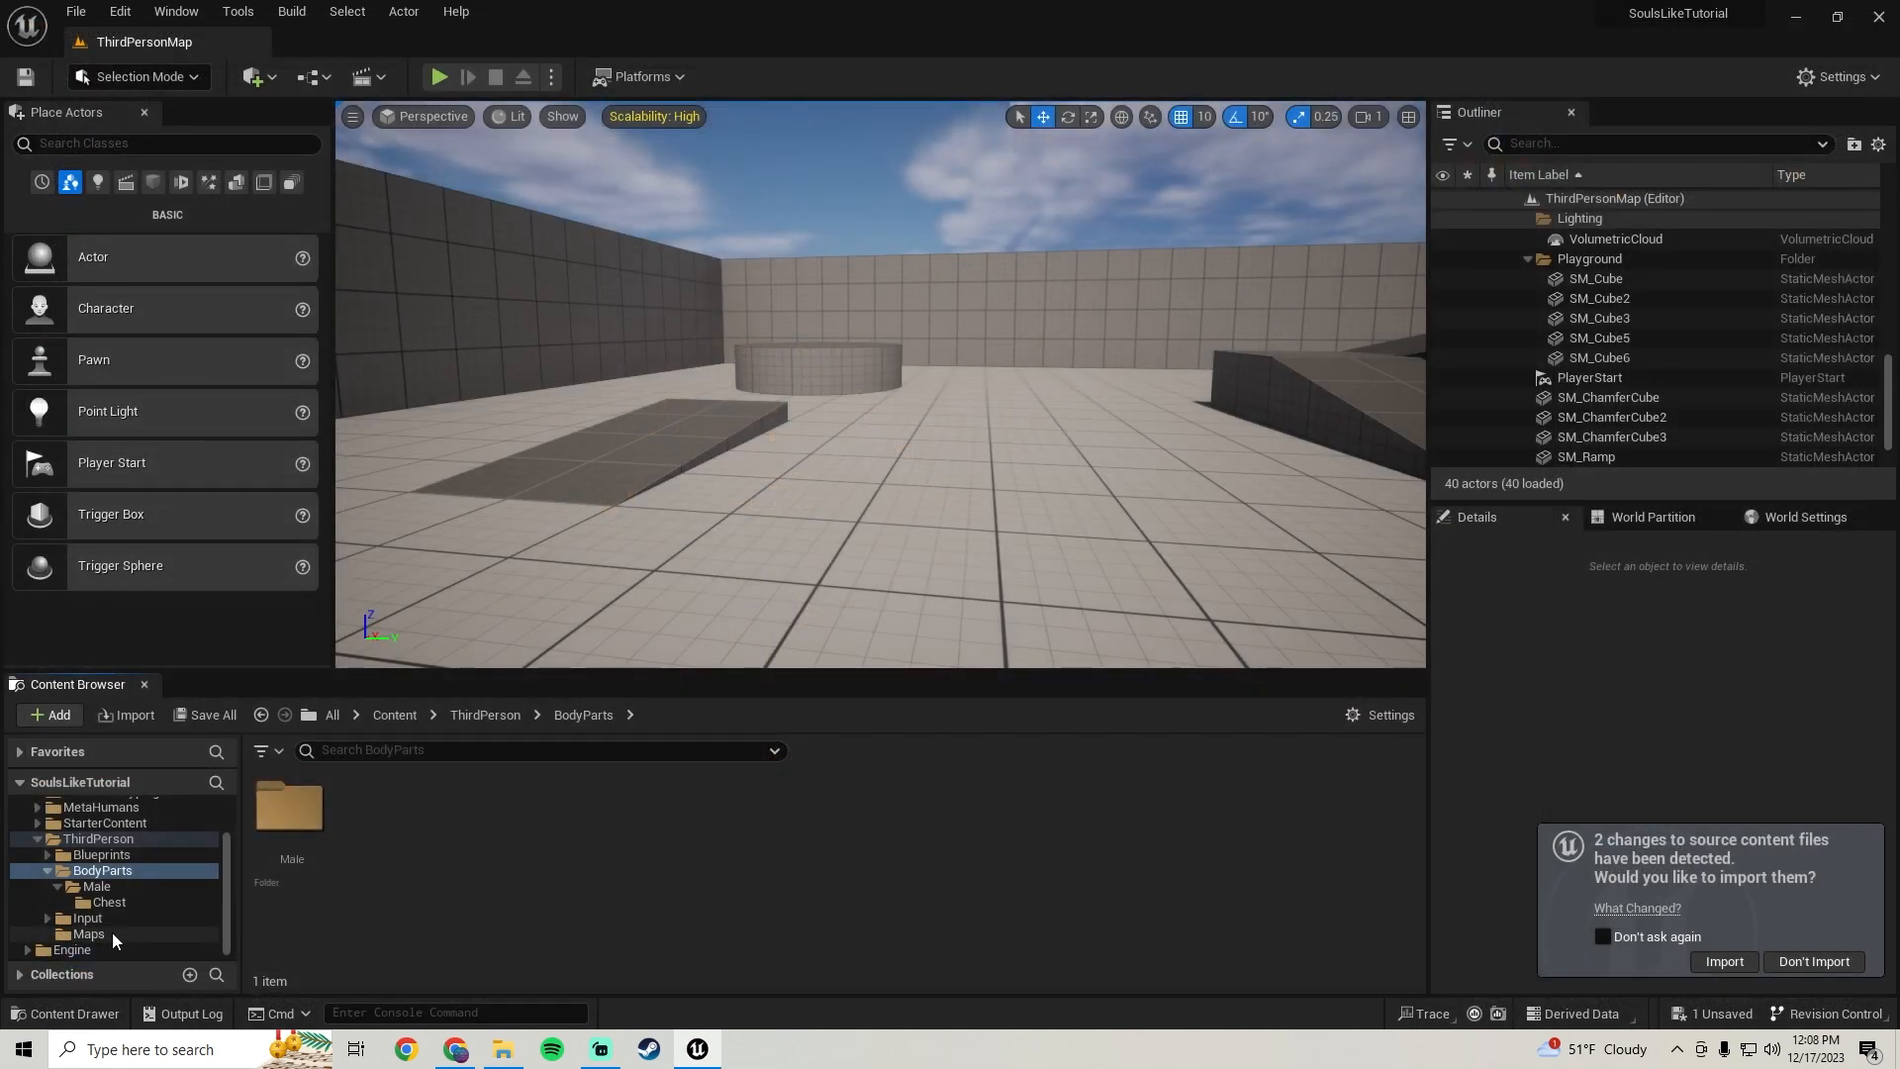
# Create a new folder named Legs inside BodyParts/Male in the content browser
pyautogui.click(99, 871)
pyautogui.doubleClick(290, 809)
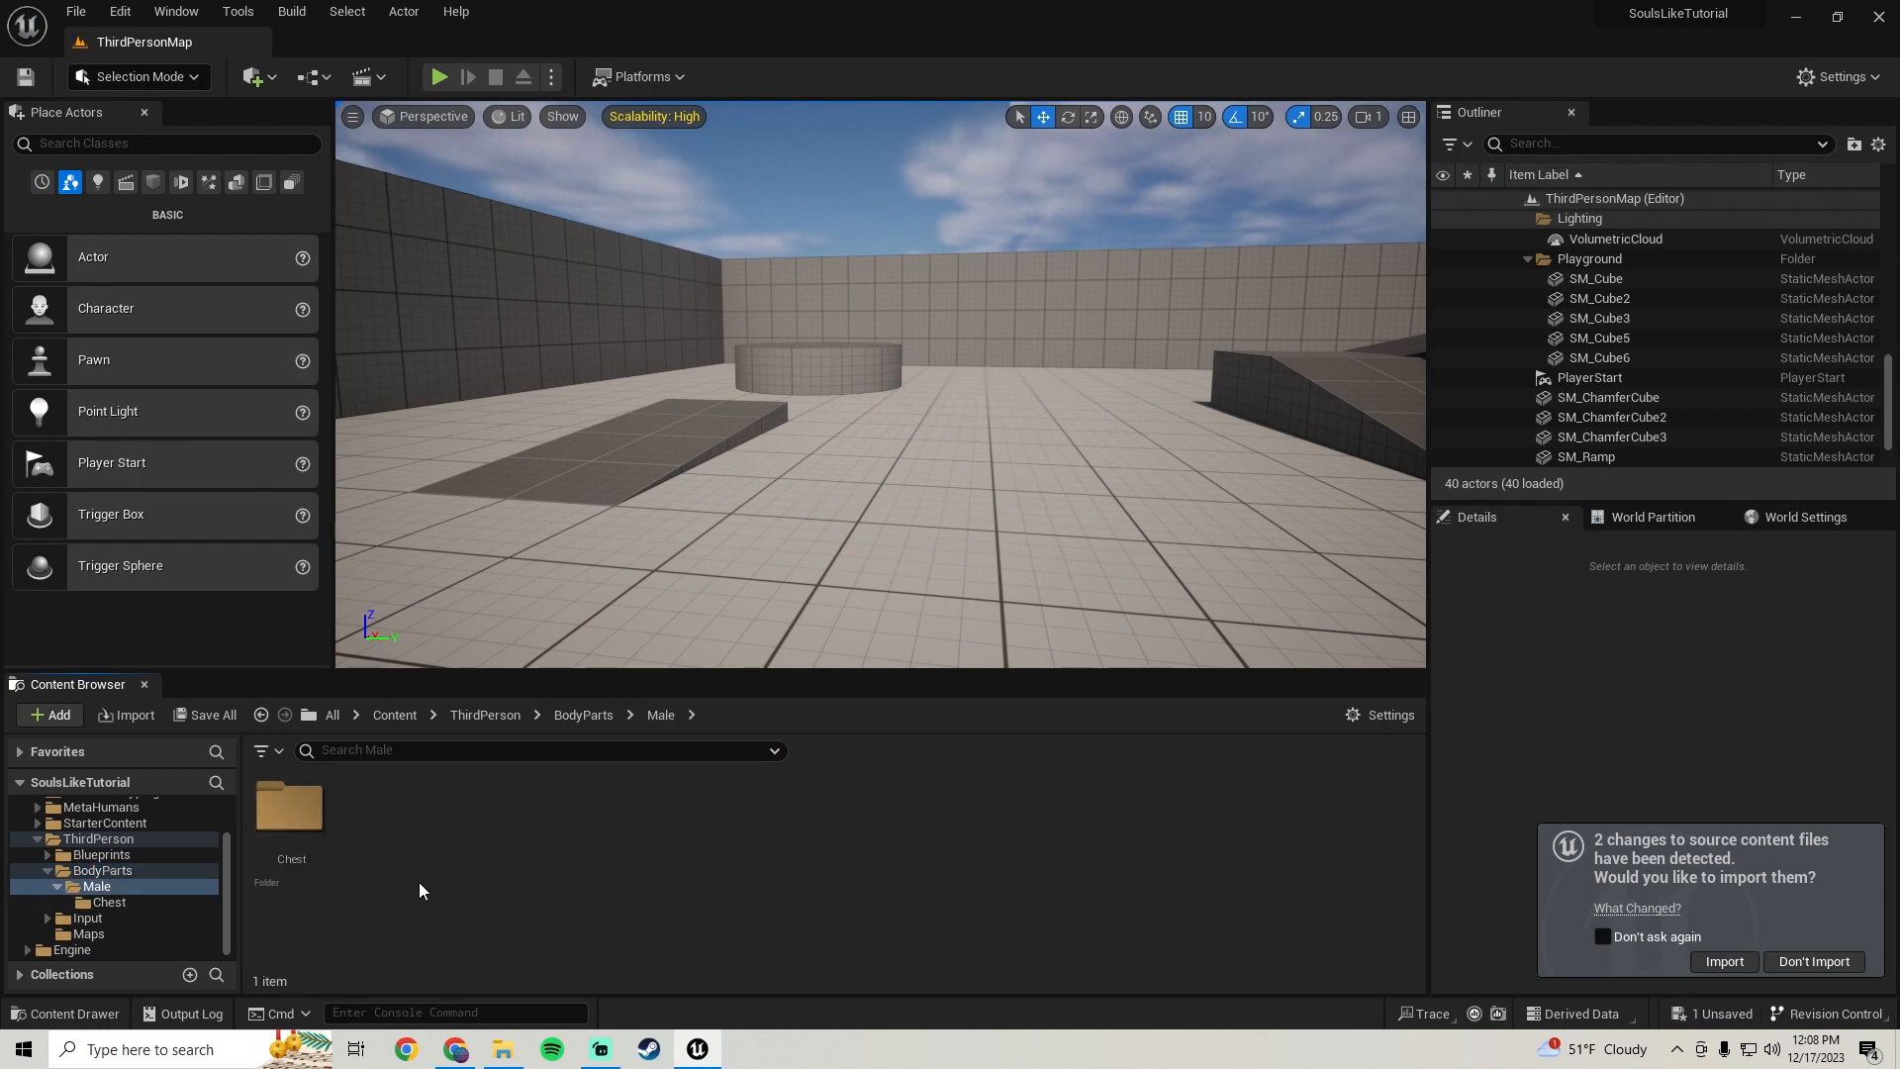
pyautogui.rightClick(425, 845)
pyautogui.click(510, 200)
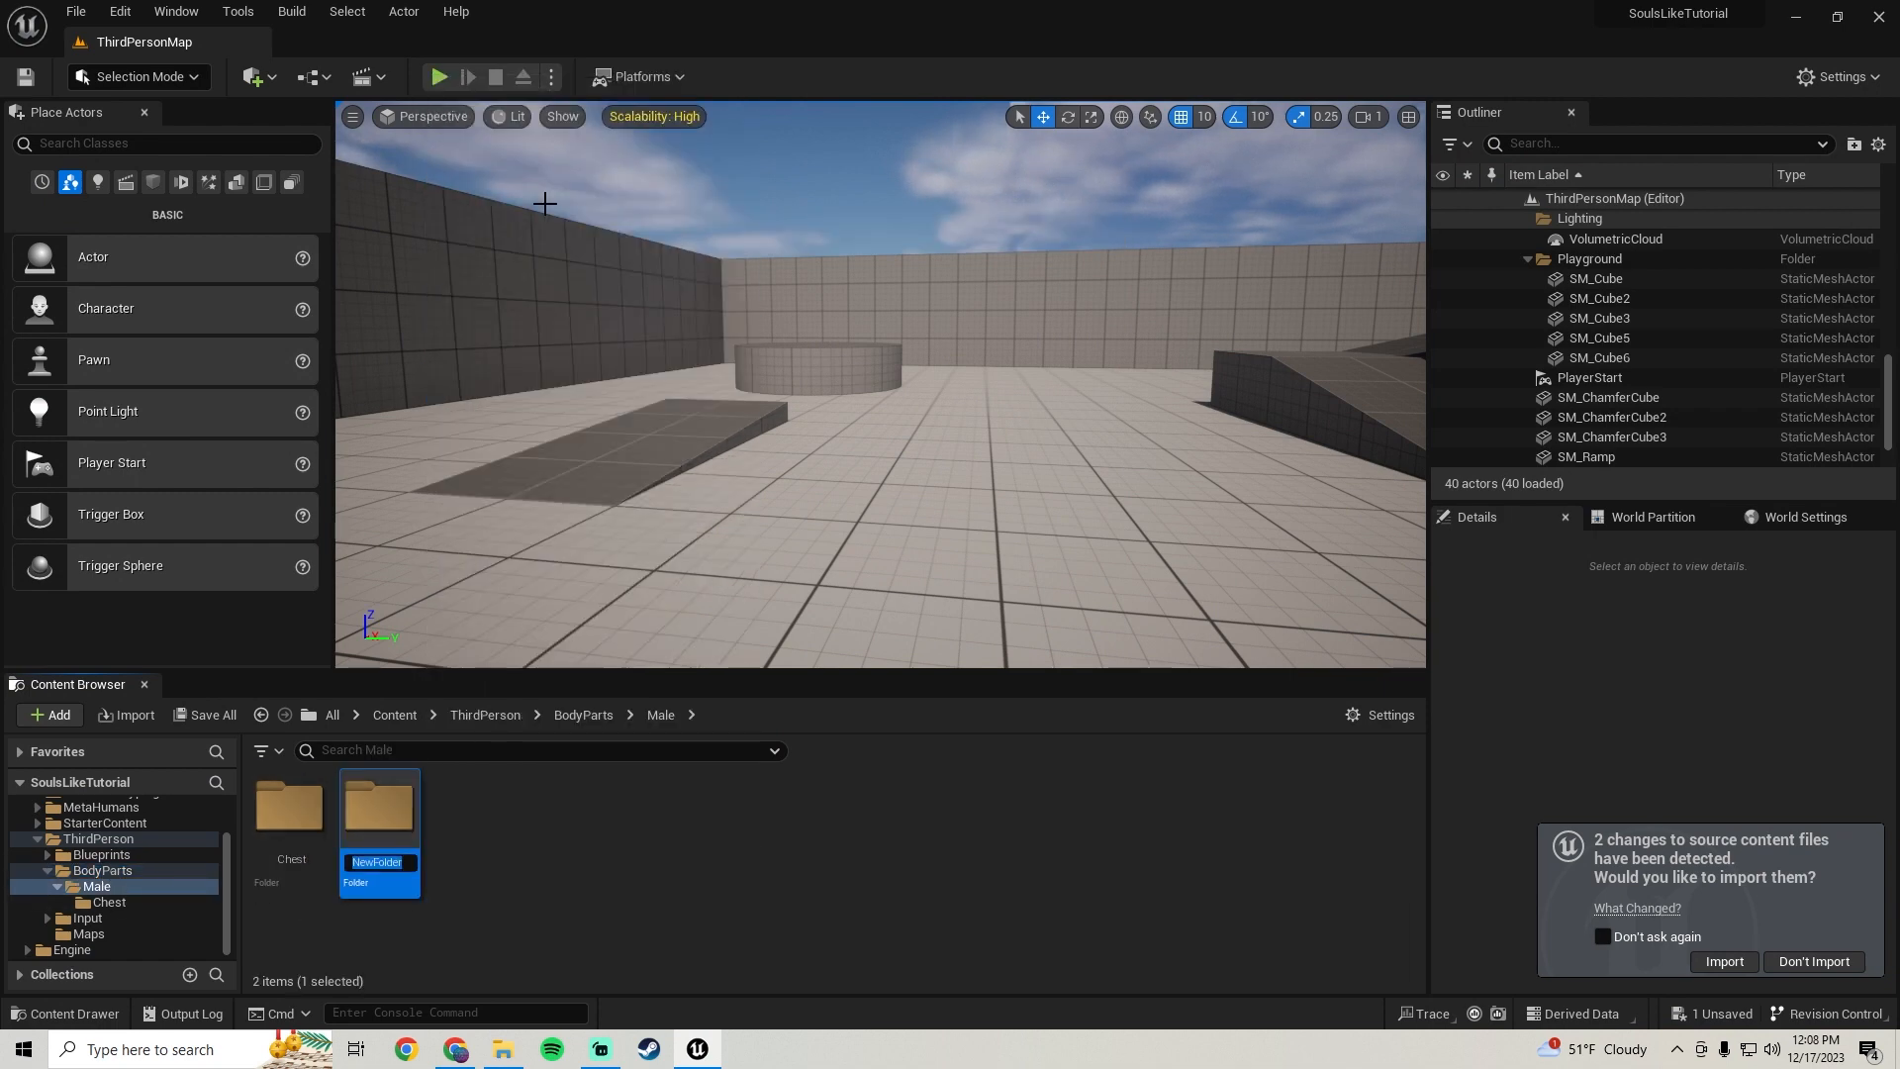
pyautogui.press('Return')
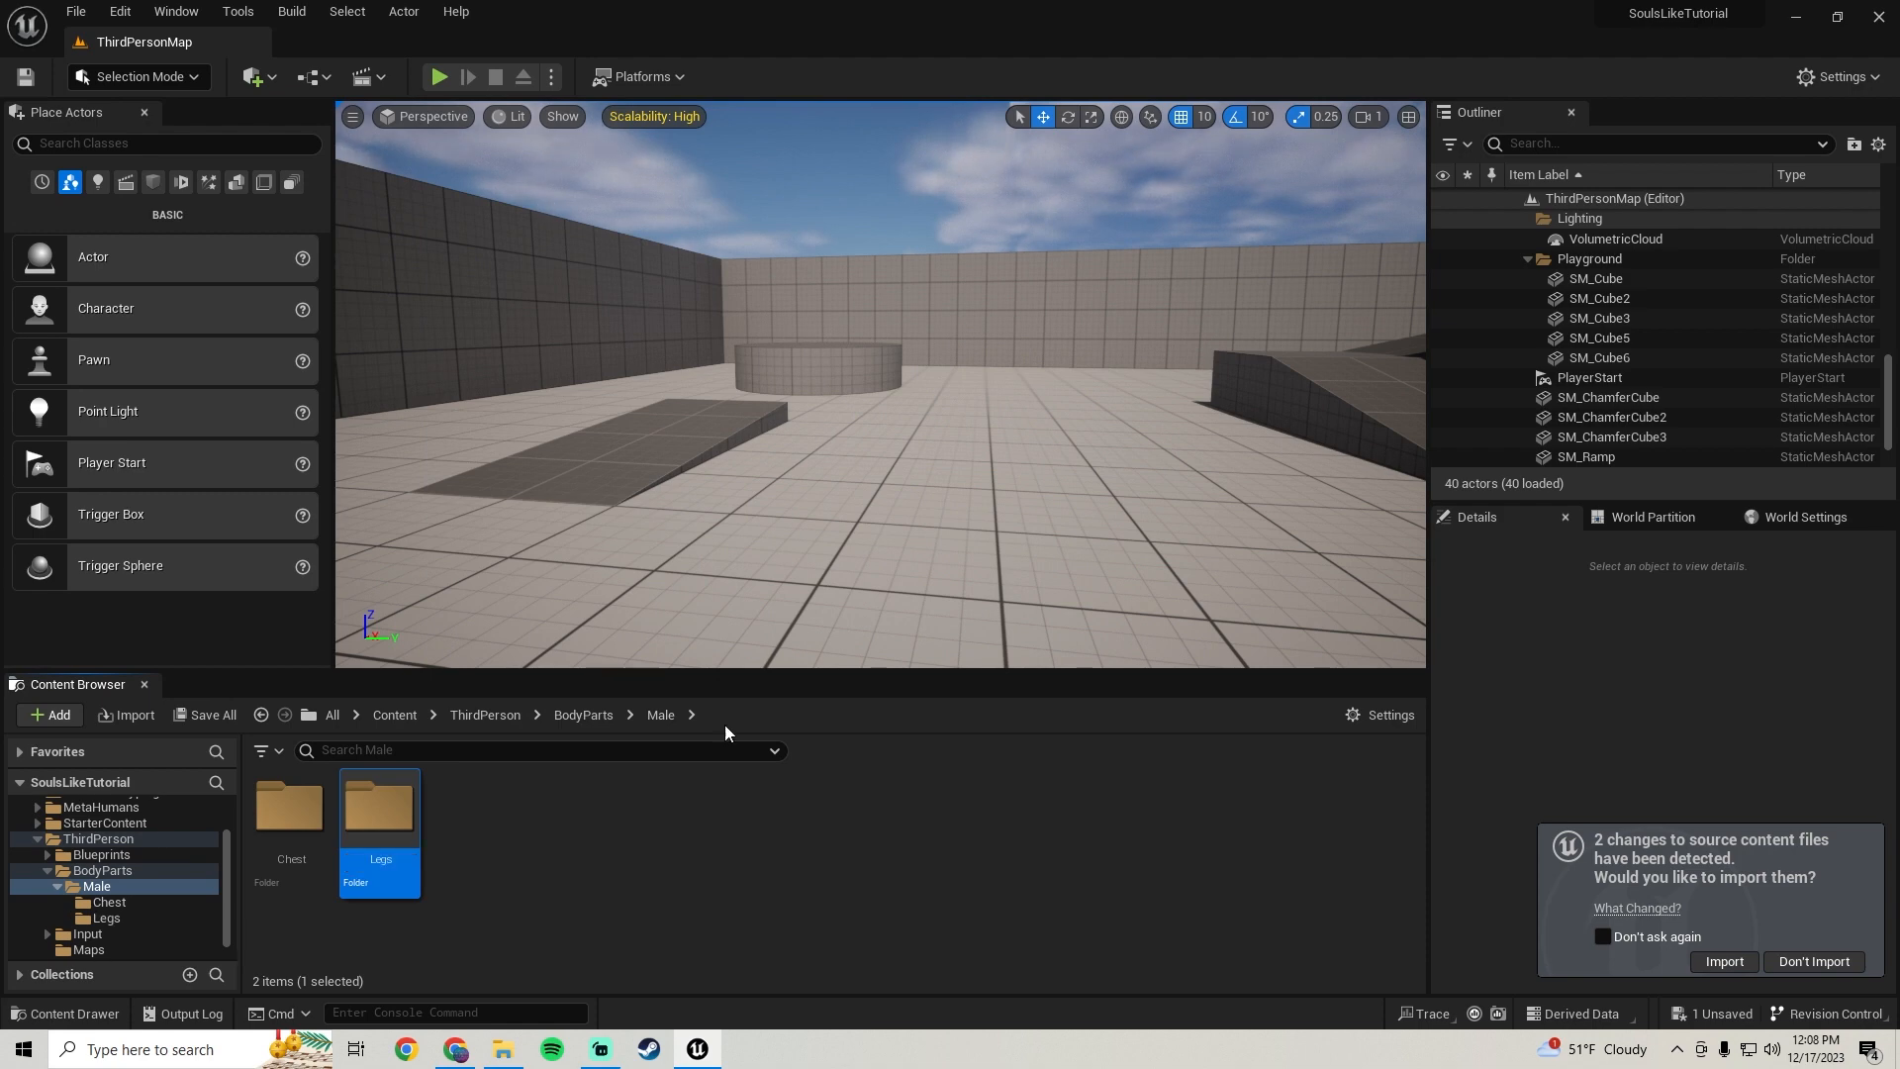
# Import MaleCharacterLegs.fbx into the Legs folder using the metahuman_base_skel skeleton
pyautogui.doubleClick(396, 835)
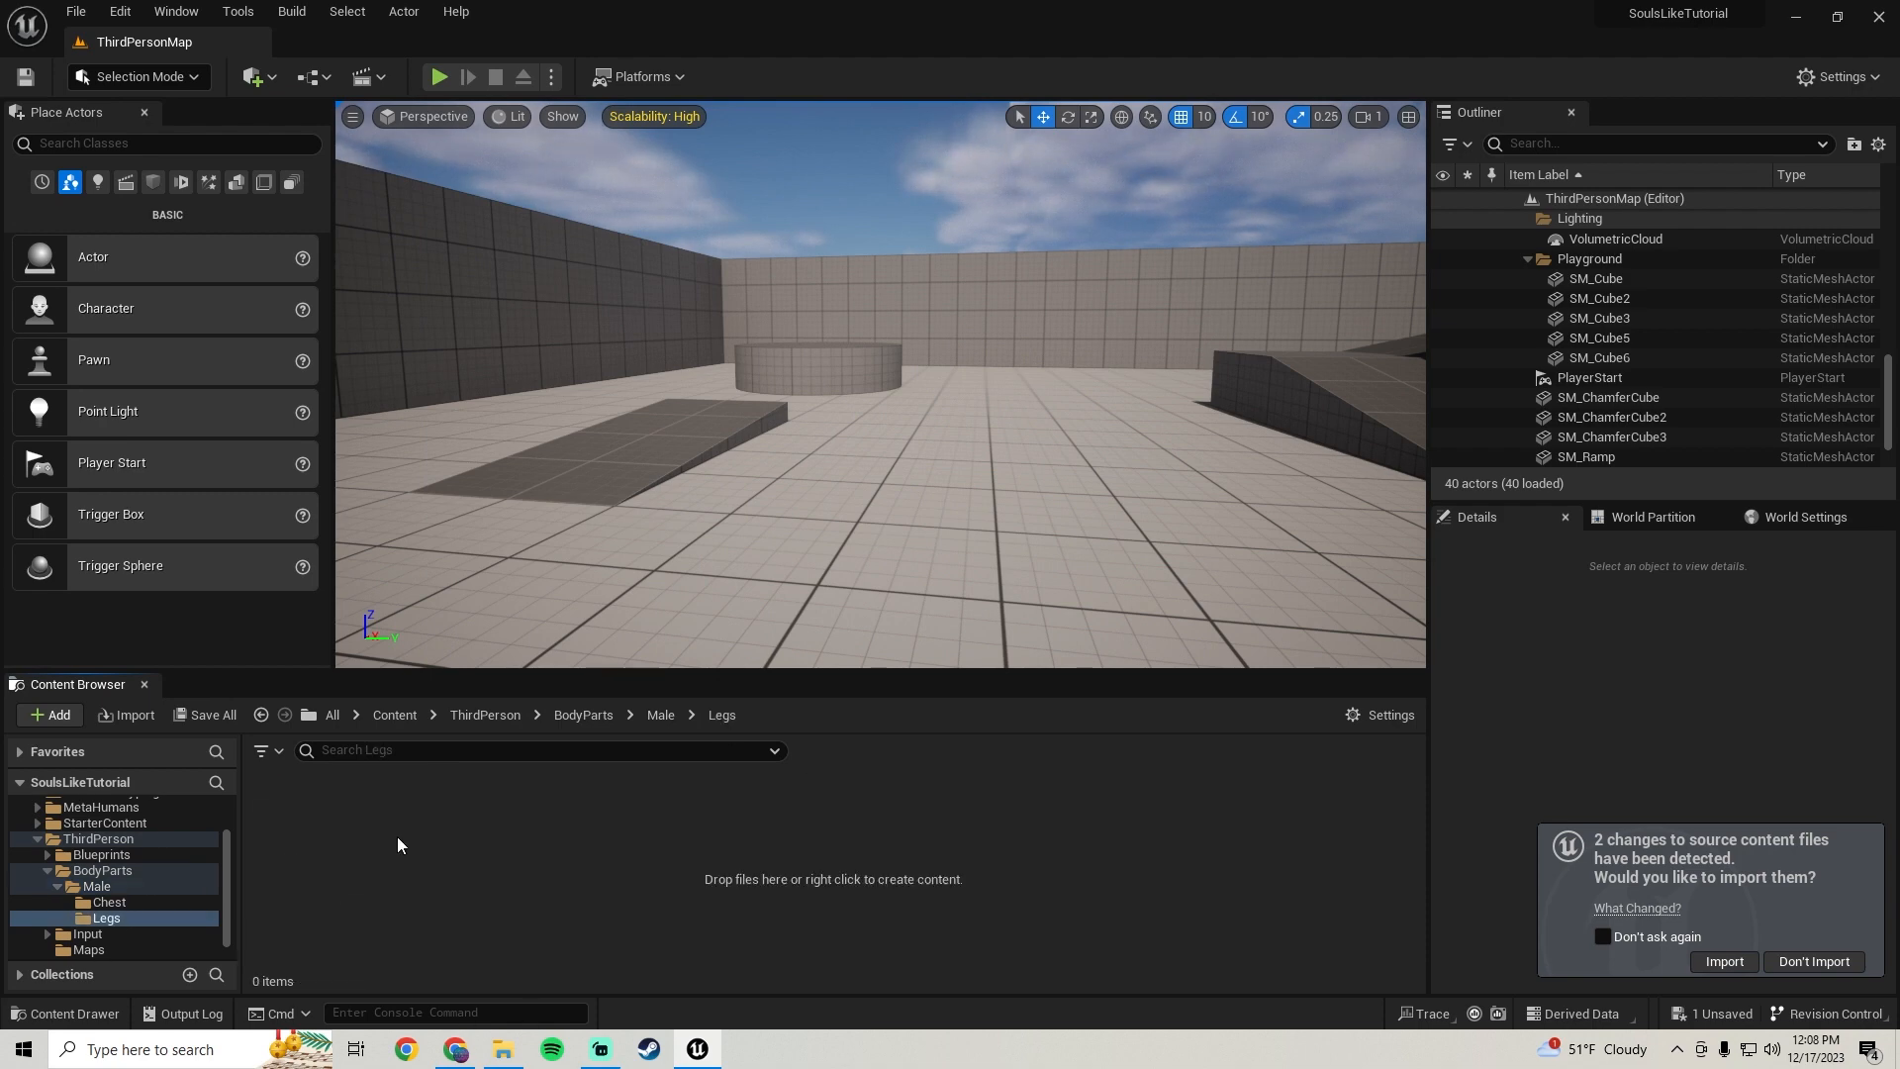
pyautogui.click(505, 1051)
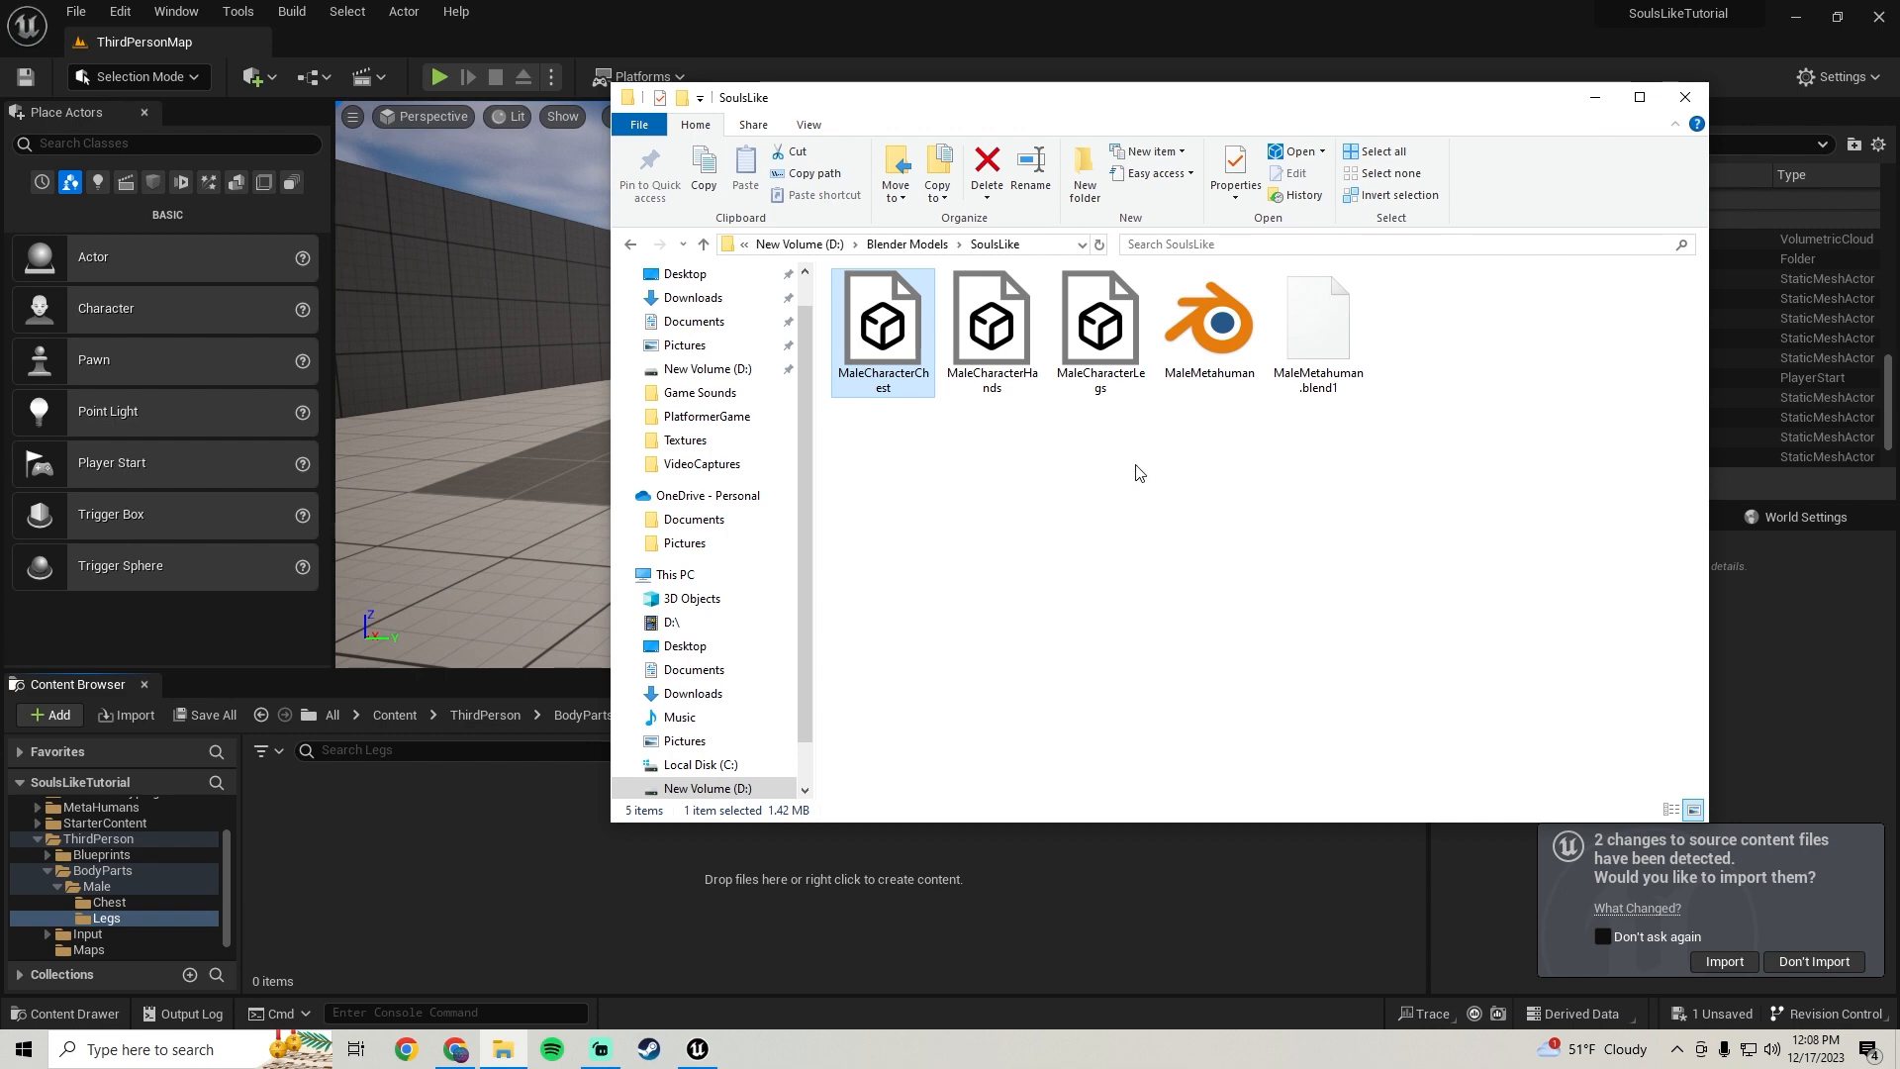
pyautogui.click(1100, 327)
pyautogui.moveTo(1100, 326); pyautogui.dragTo(416, 853)
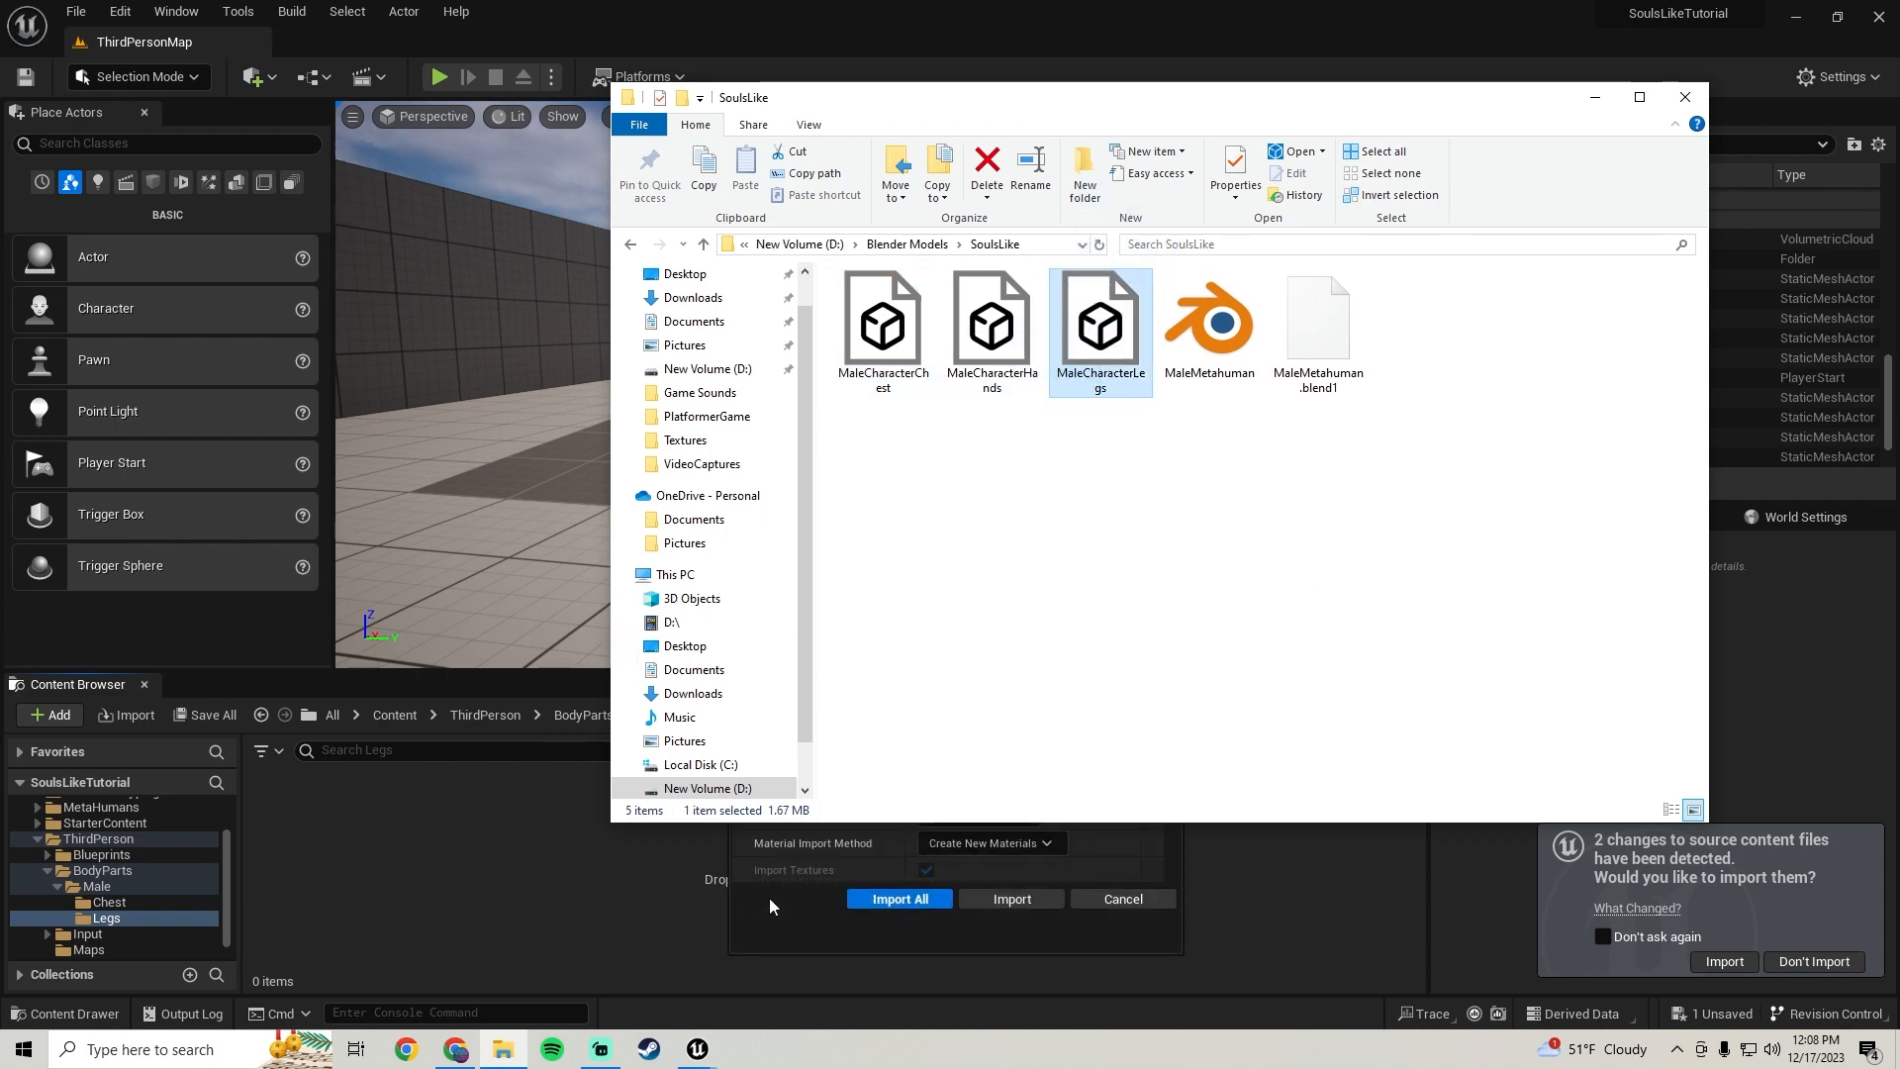
pyautogui.click(769, 899)
pyautogui.click(1051, 360)
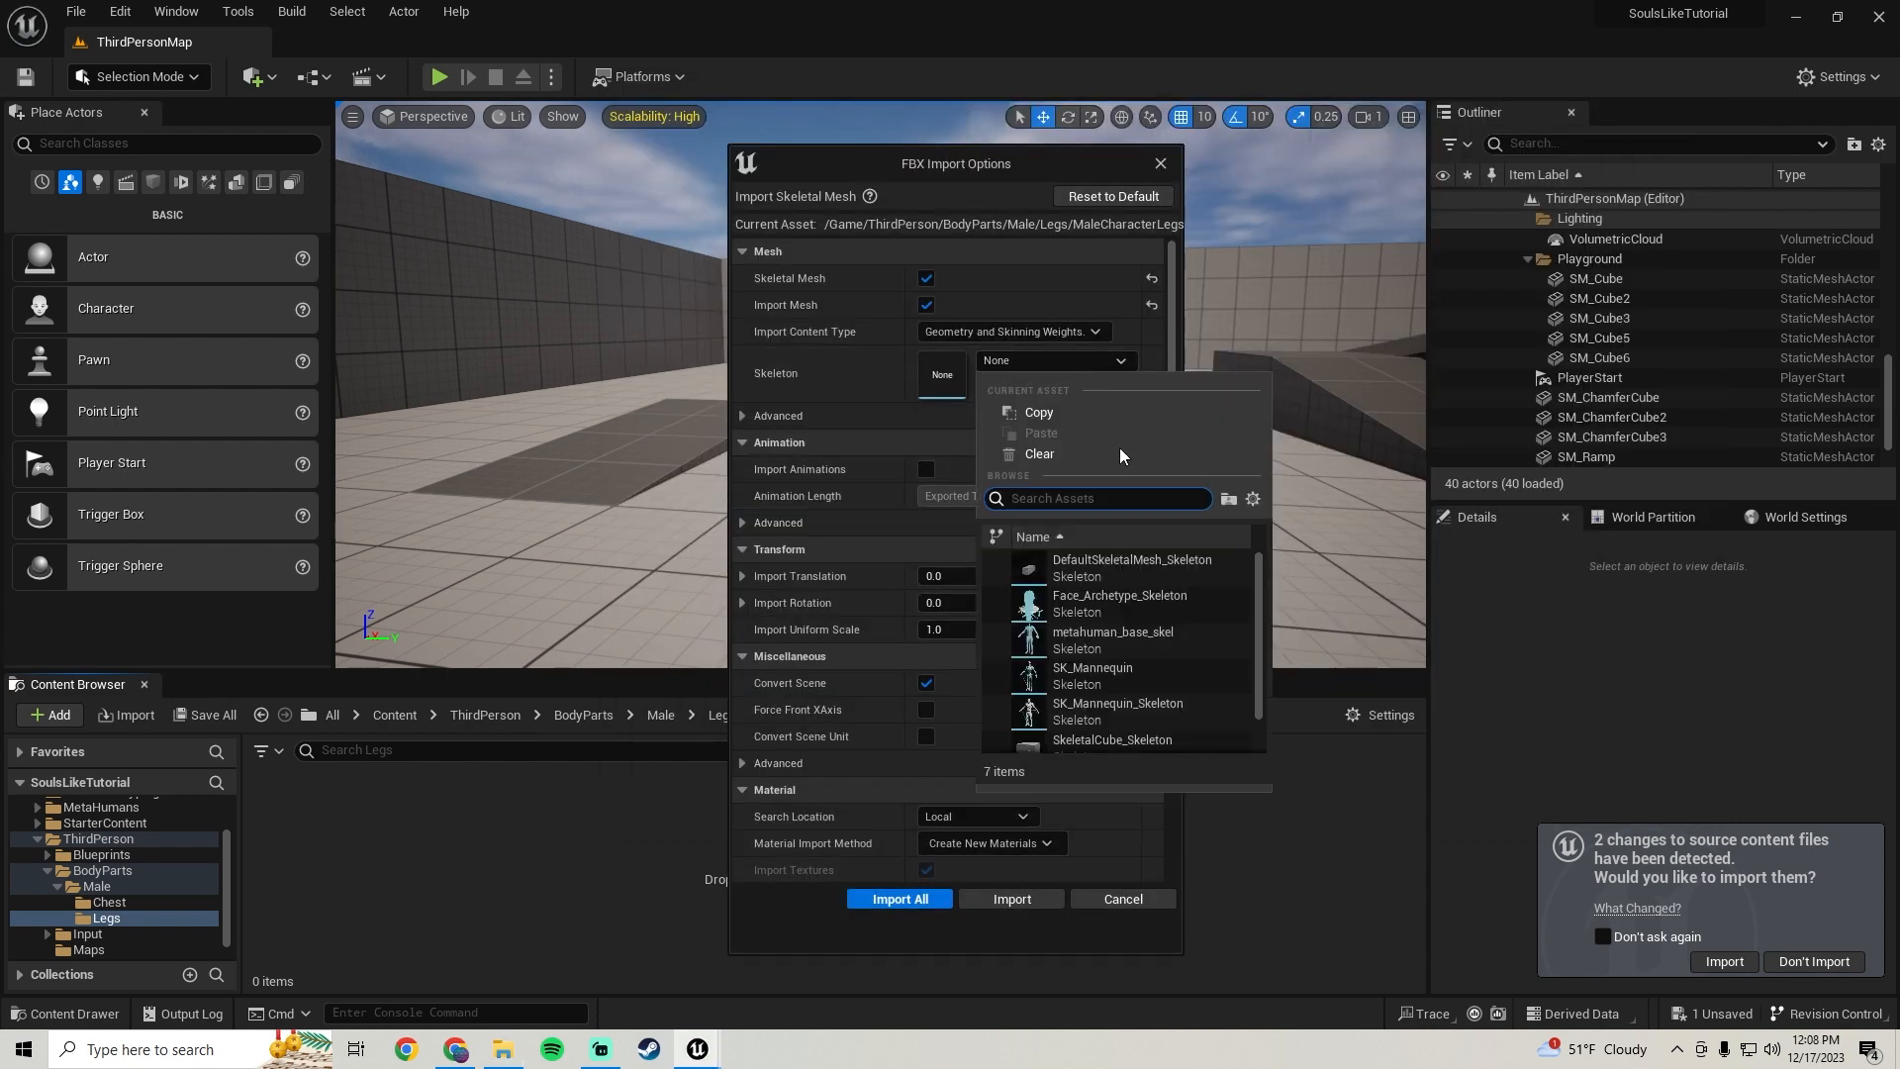
pyautogui.click(1107, 634)
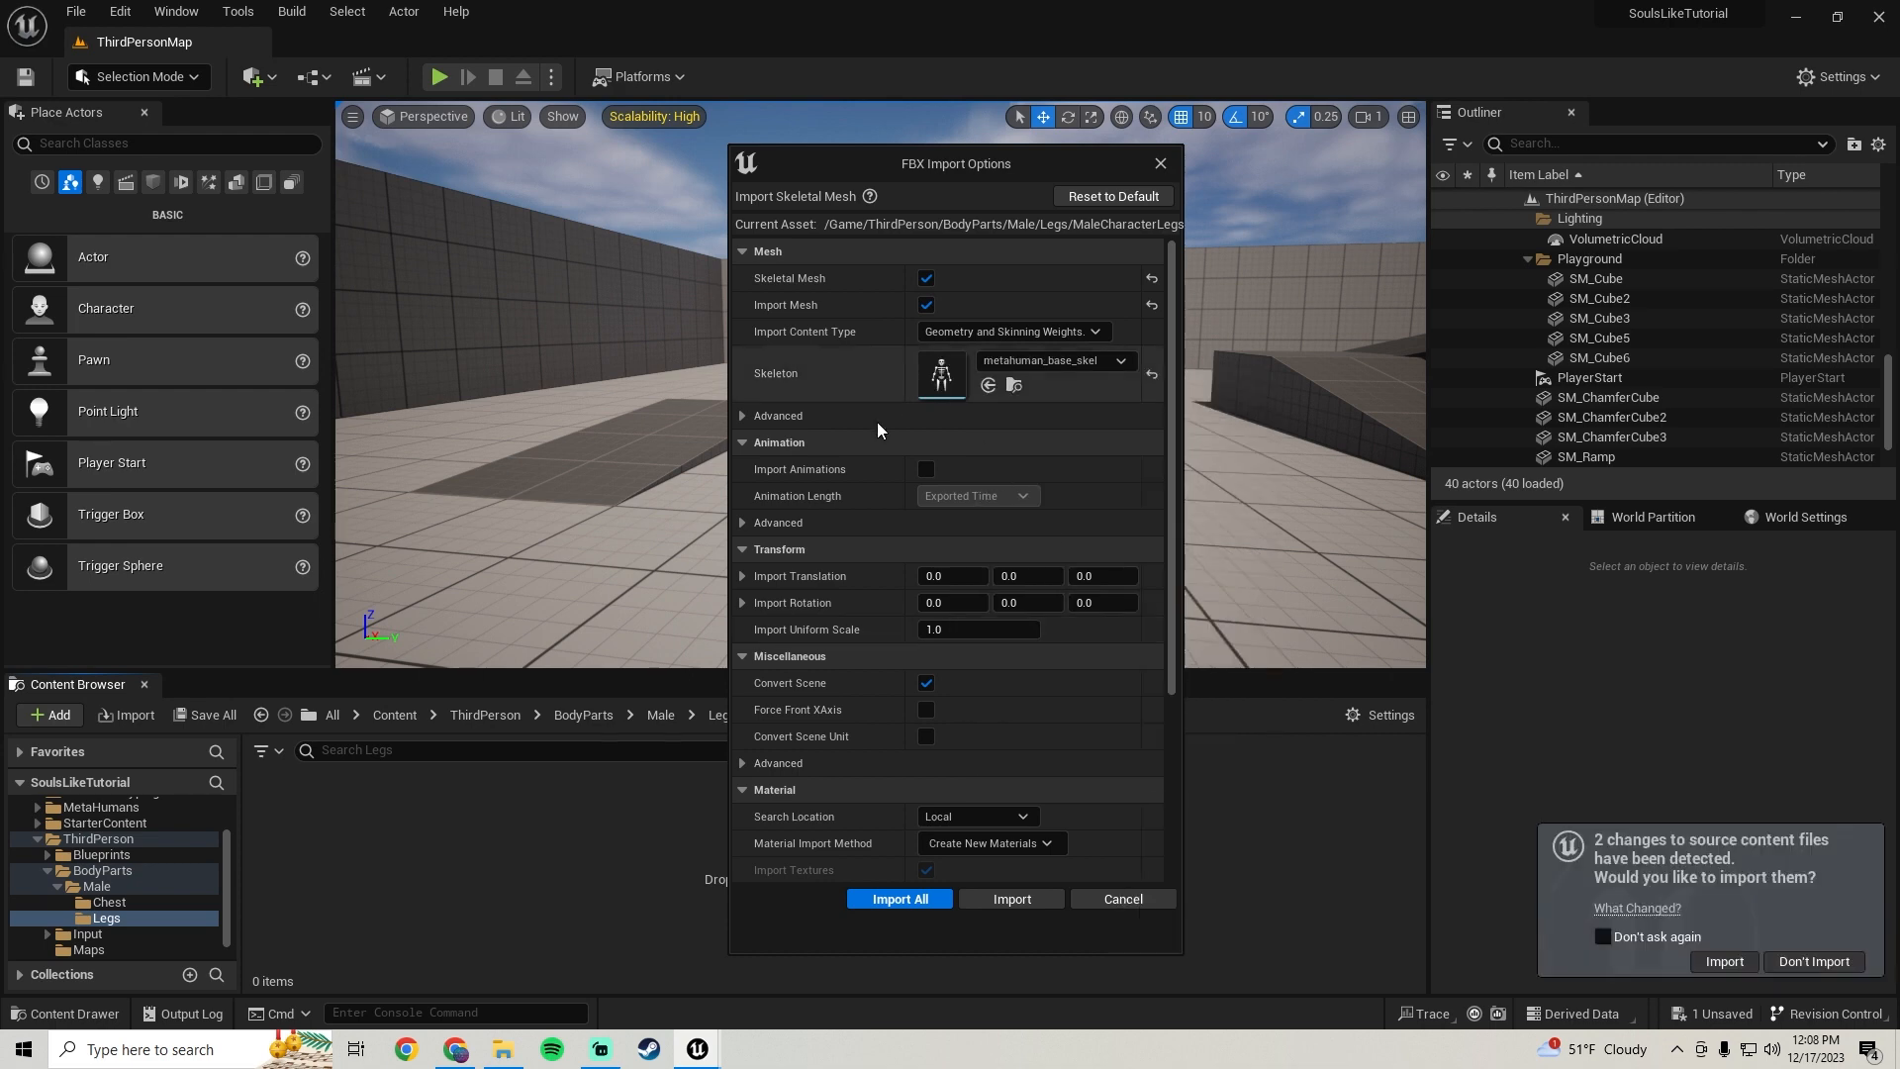
pyautogui.click(895, 898)
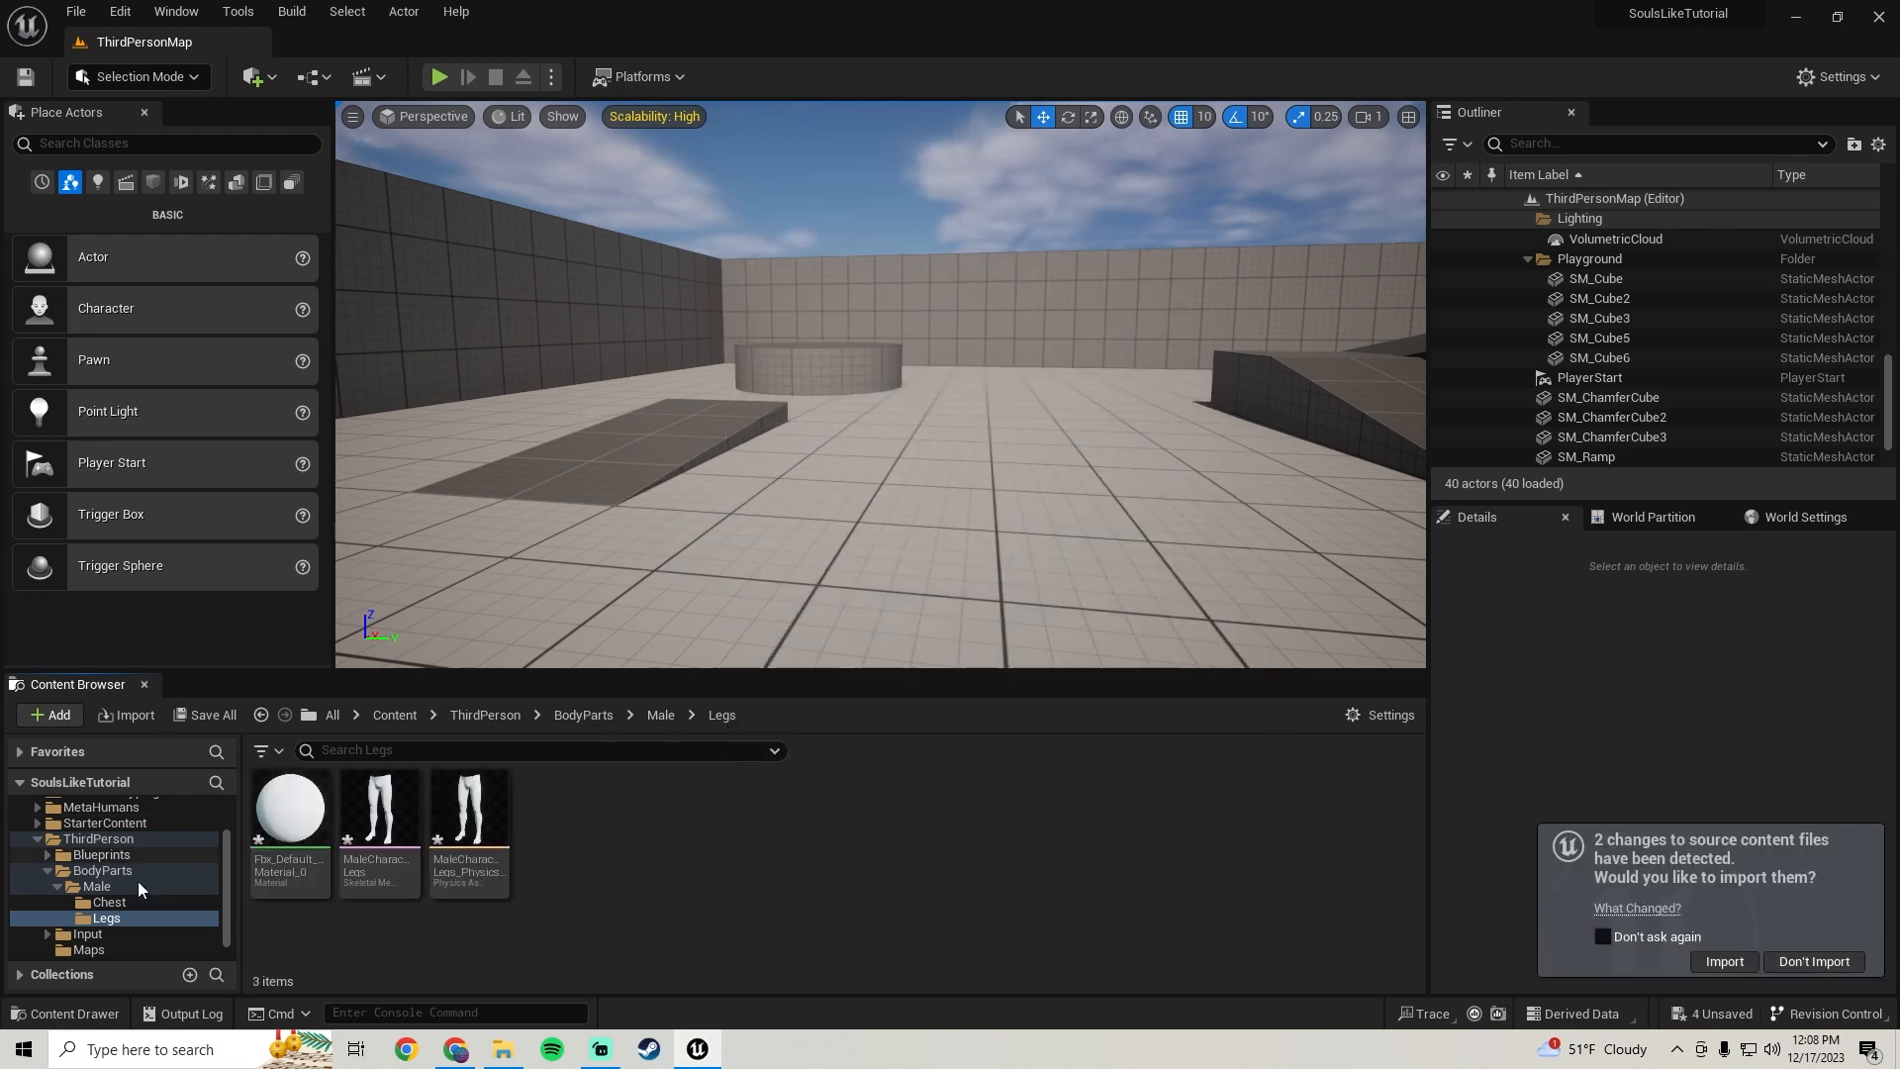
# Create a new folder named Hands inside BodyParts/Male
pyautogui.click(261, 714)
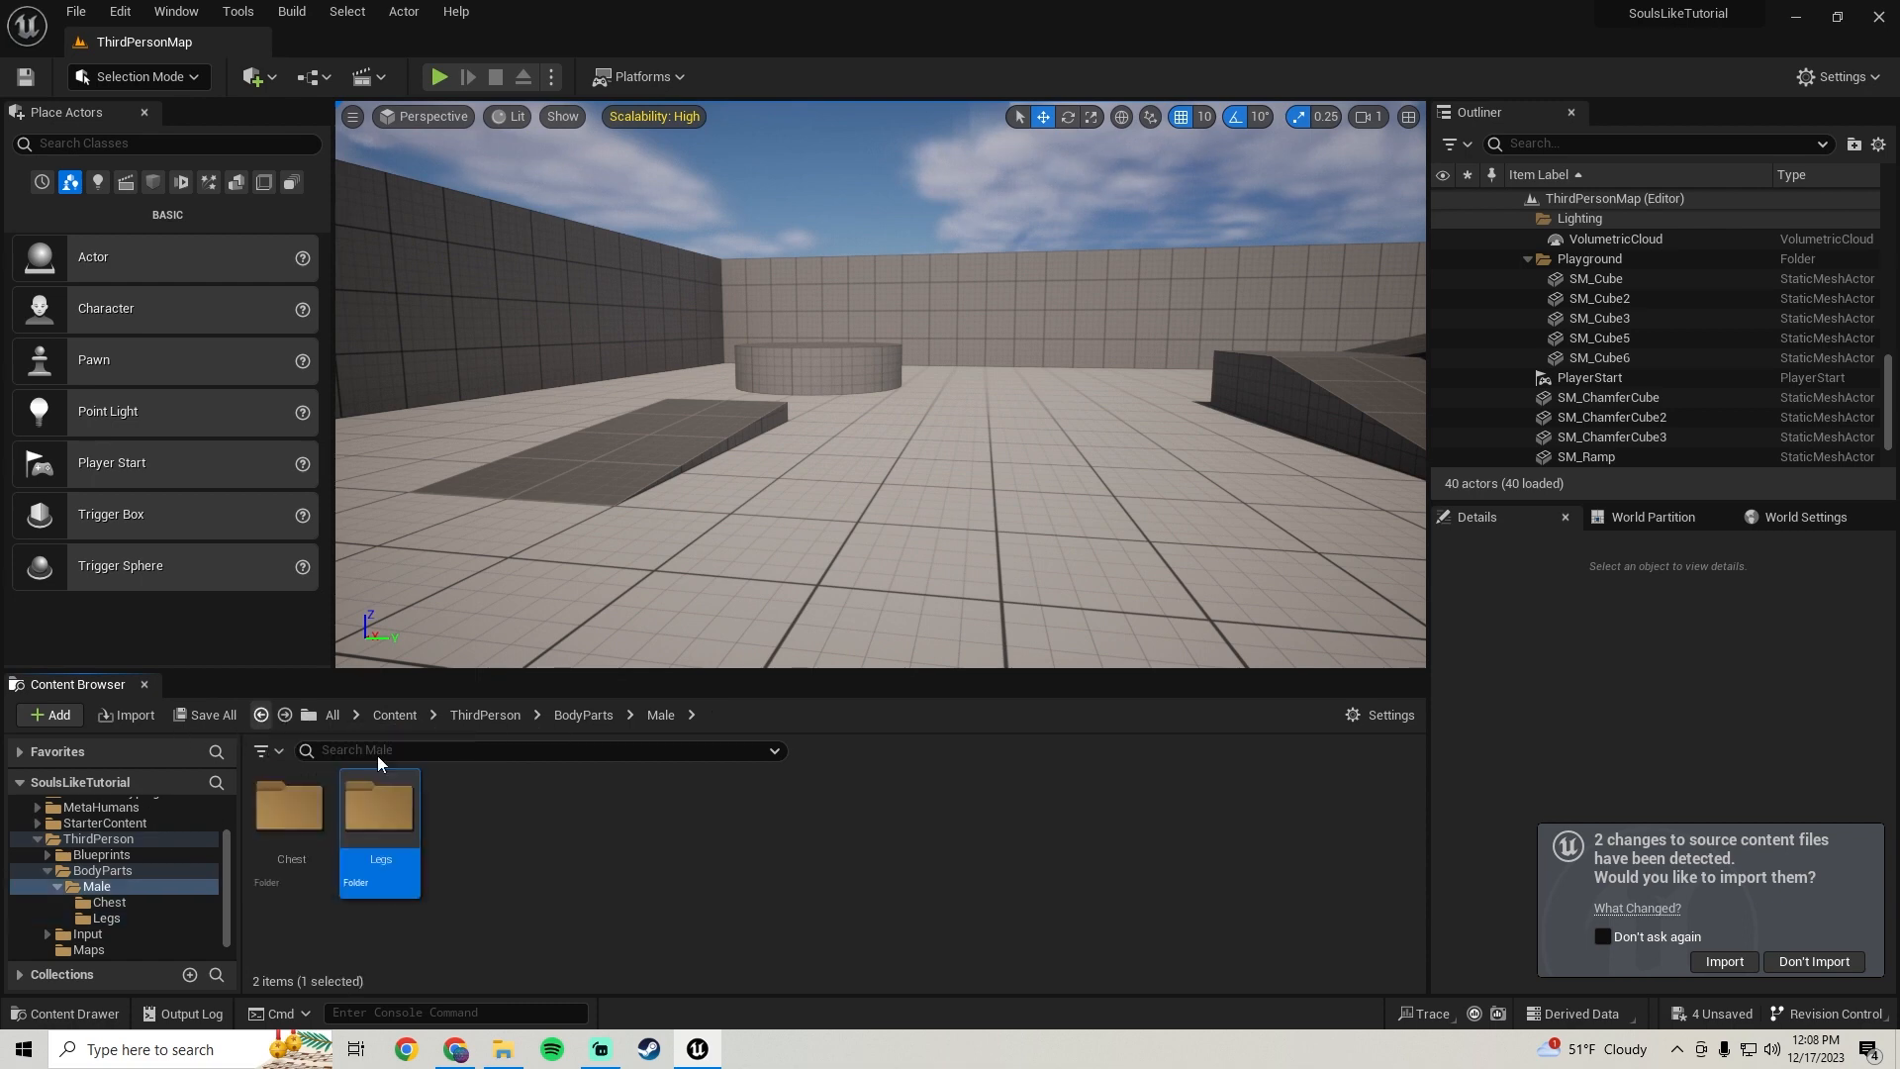
pyautogui.rightClick(461, 833)
pyautogui.click(583, 189)
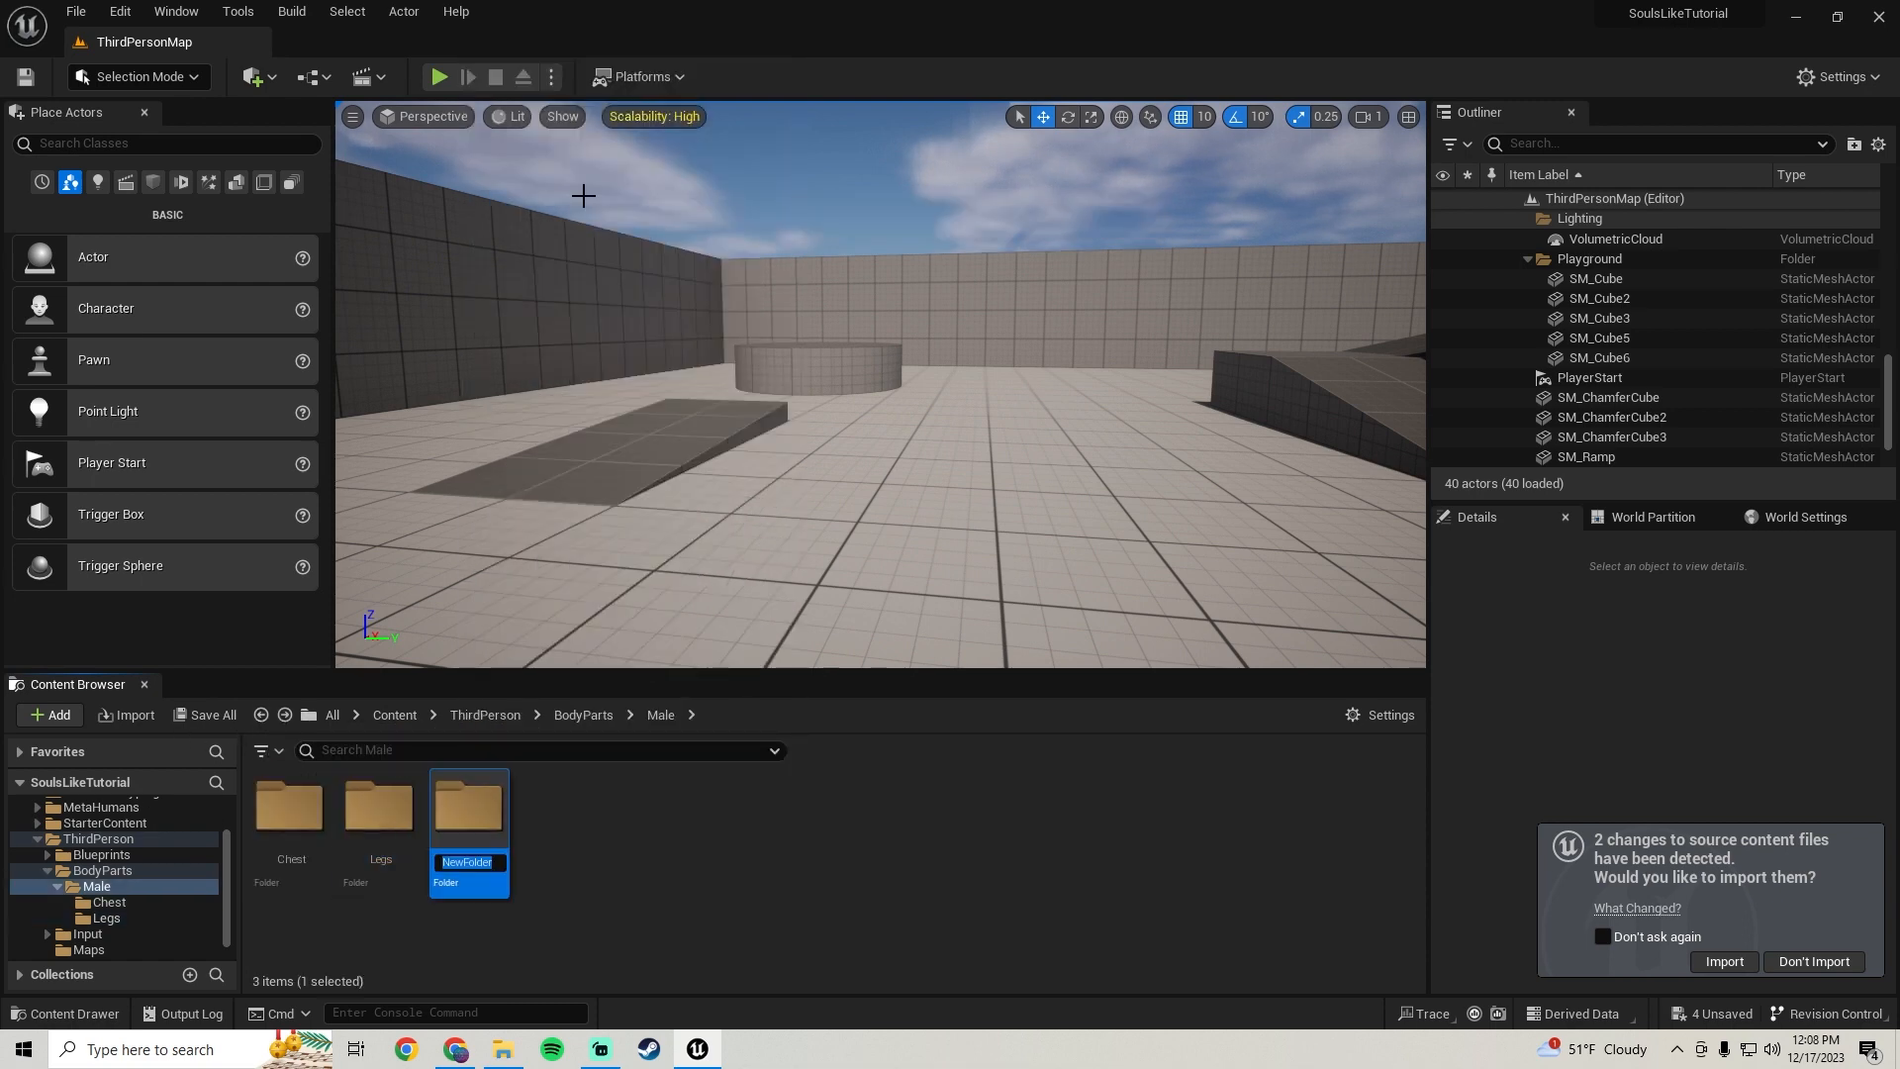
pyautogui.write('Hands')
pyautogui.press('Return')
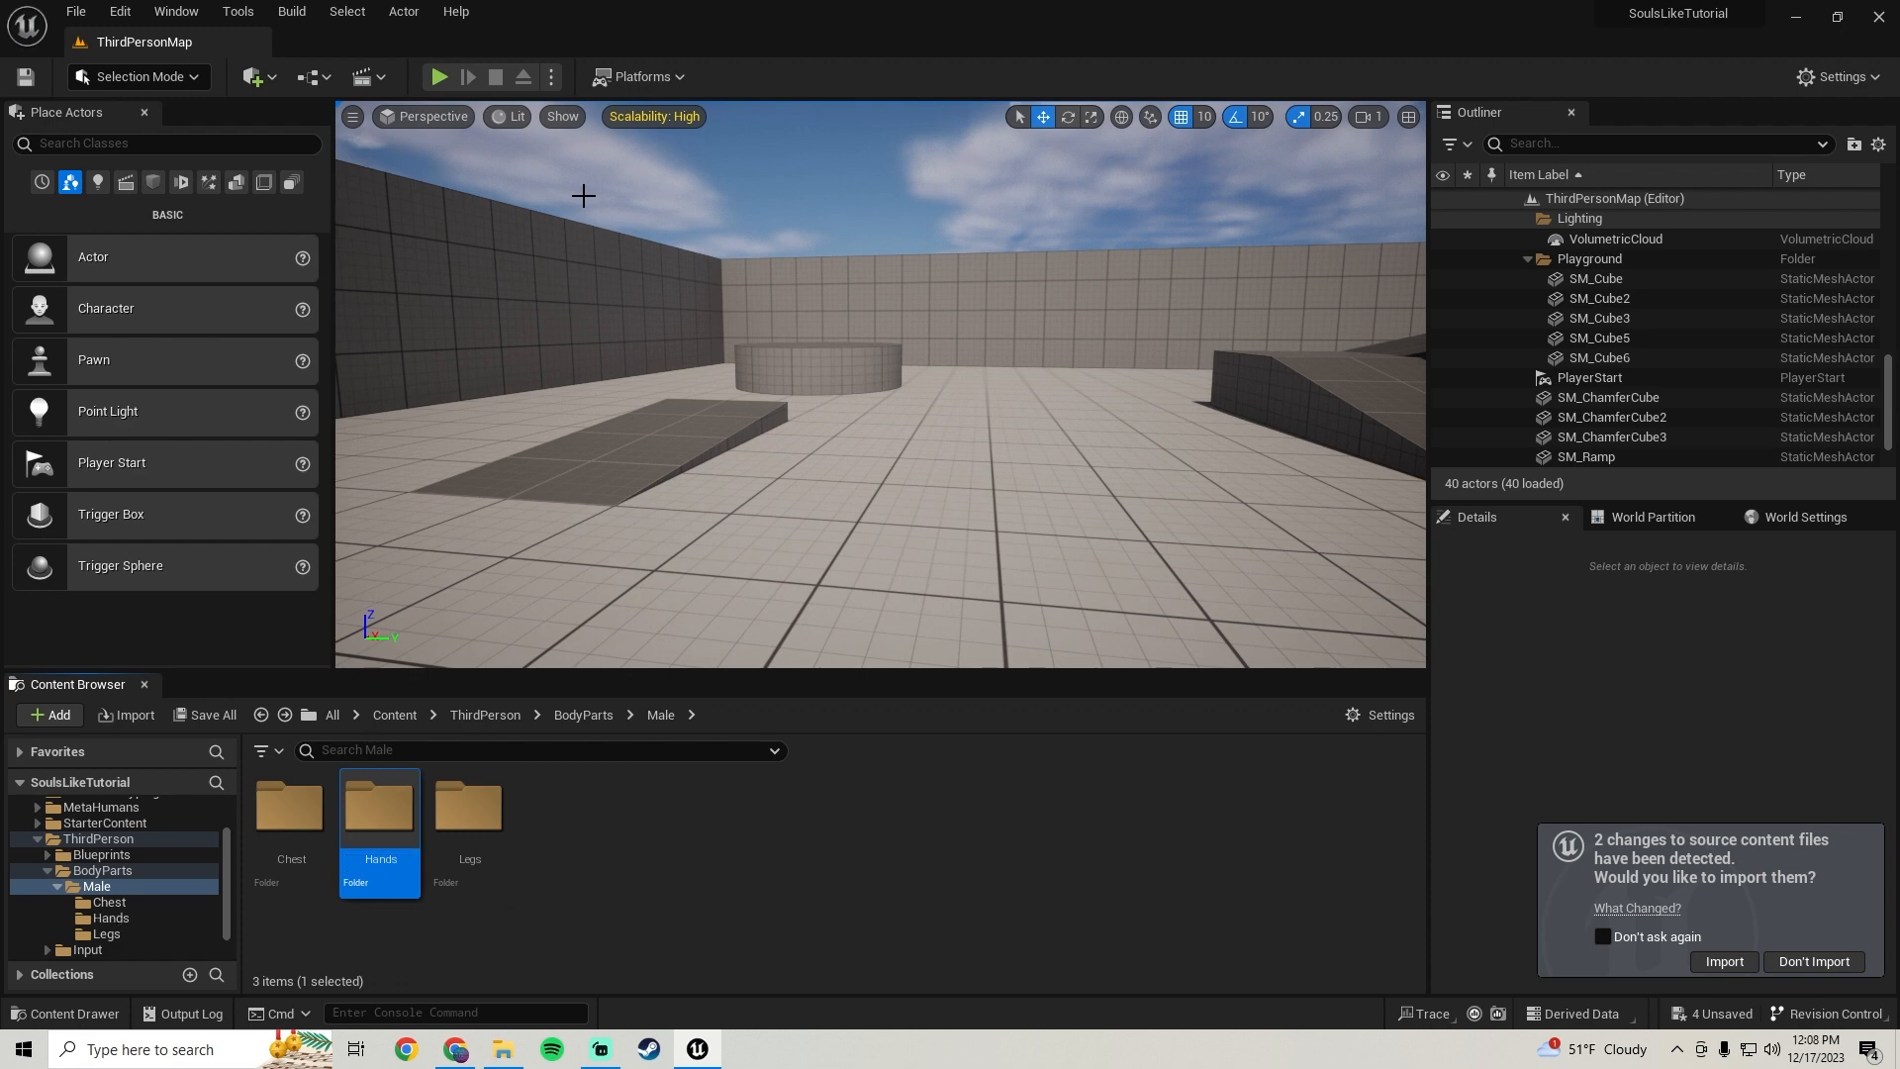
# Import MaleCharacterHands.fbx into the Hands folder using the metahuman_base_skel skeleton
pyautogui.doubleClick(402, 821)
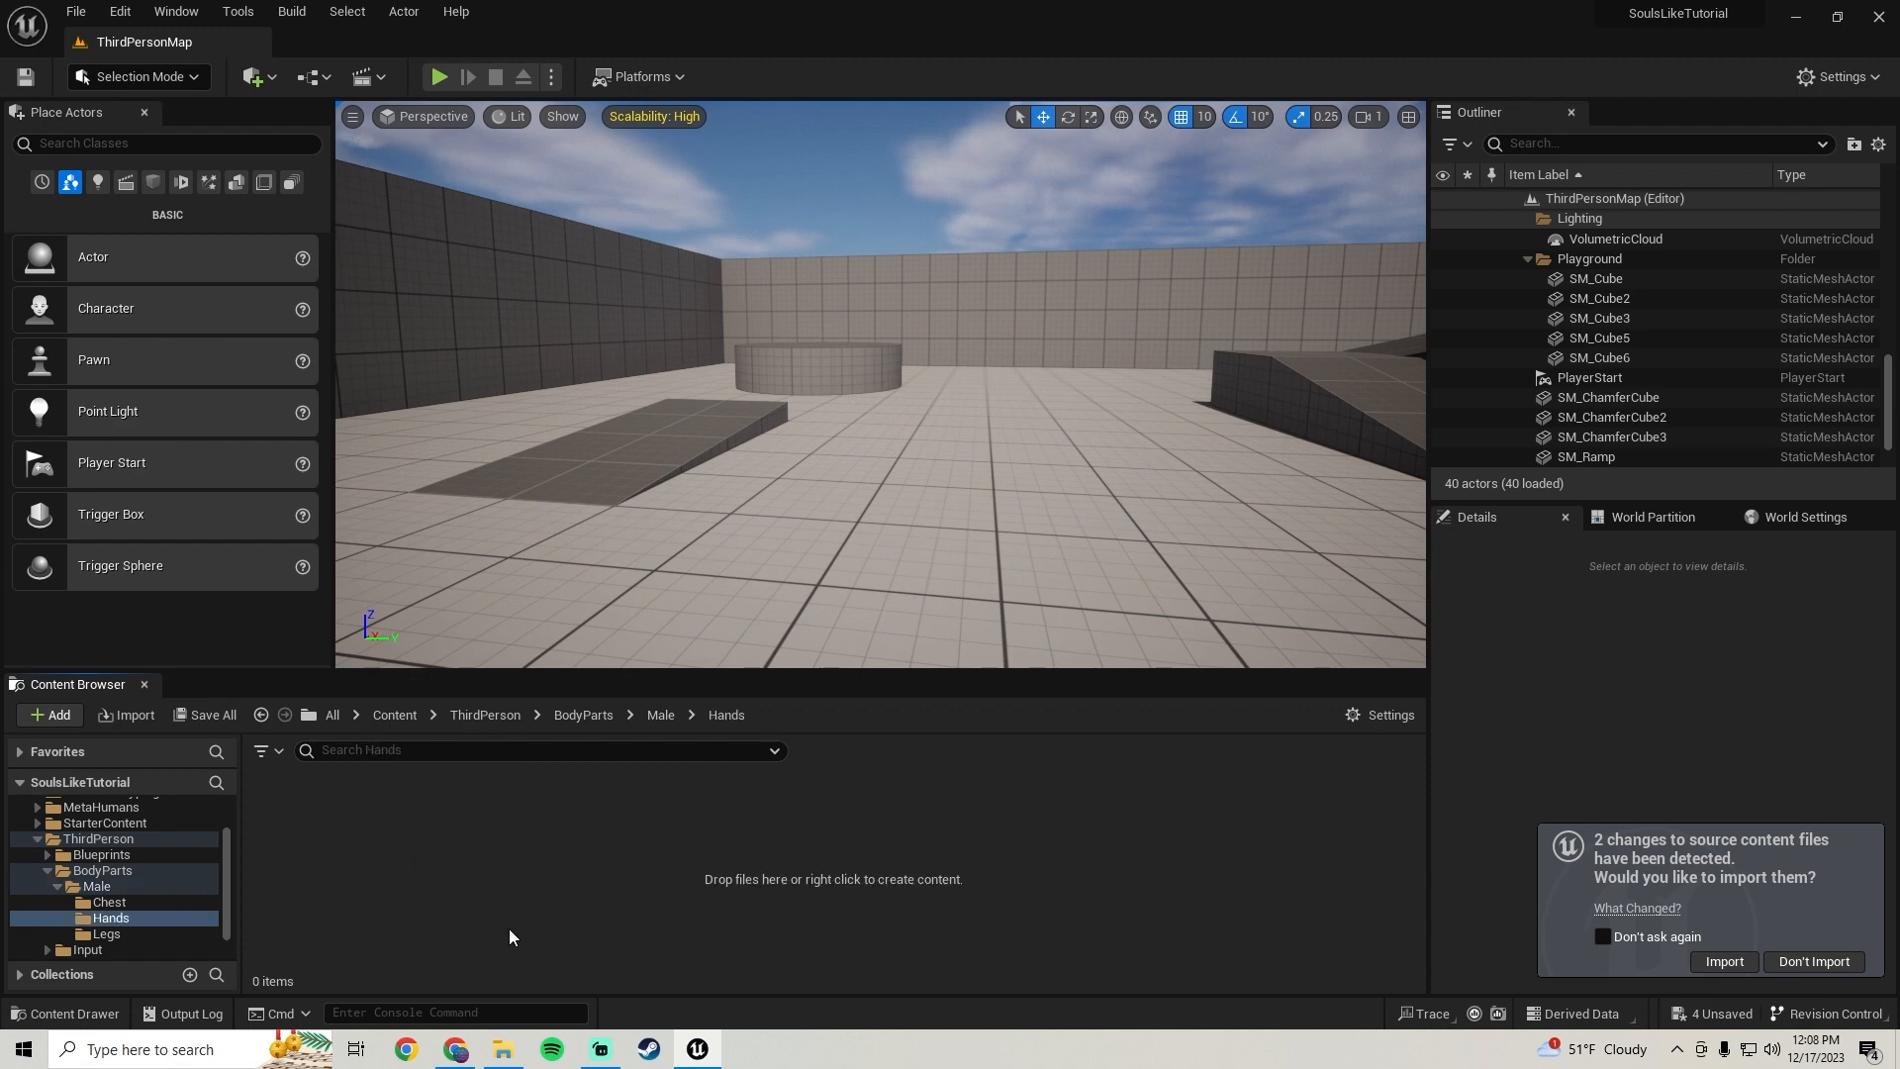
pyautogui.click(501, 1051)
pyautogui.moveTo(991, 332); pyautogui.dragTo(389, 892)
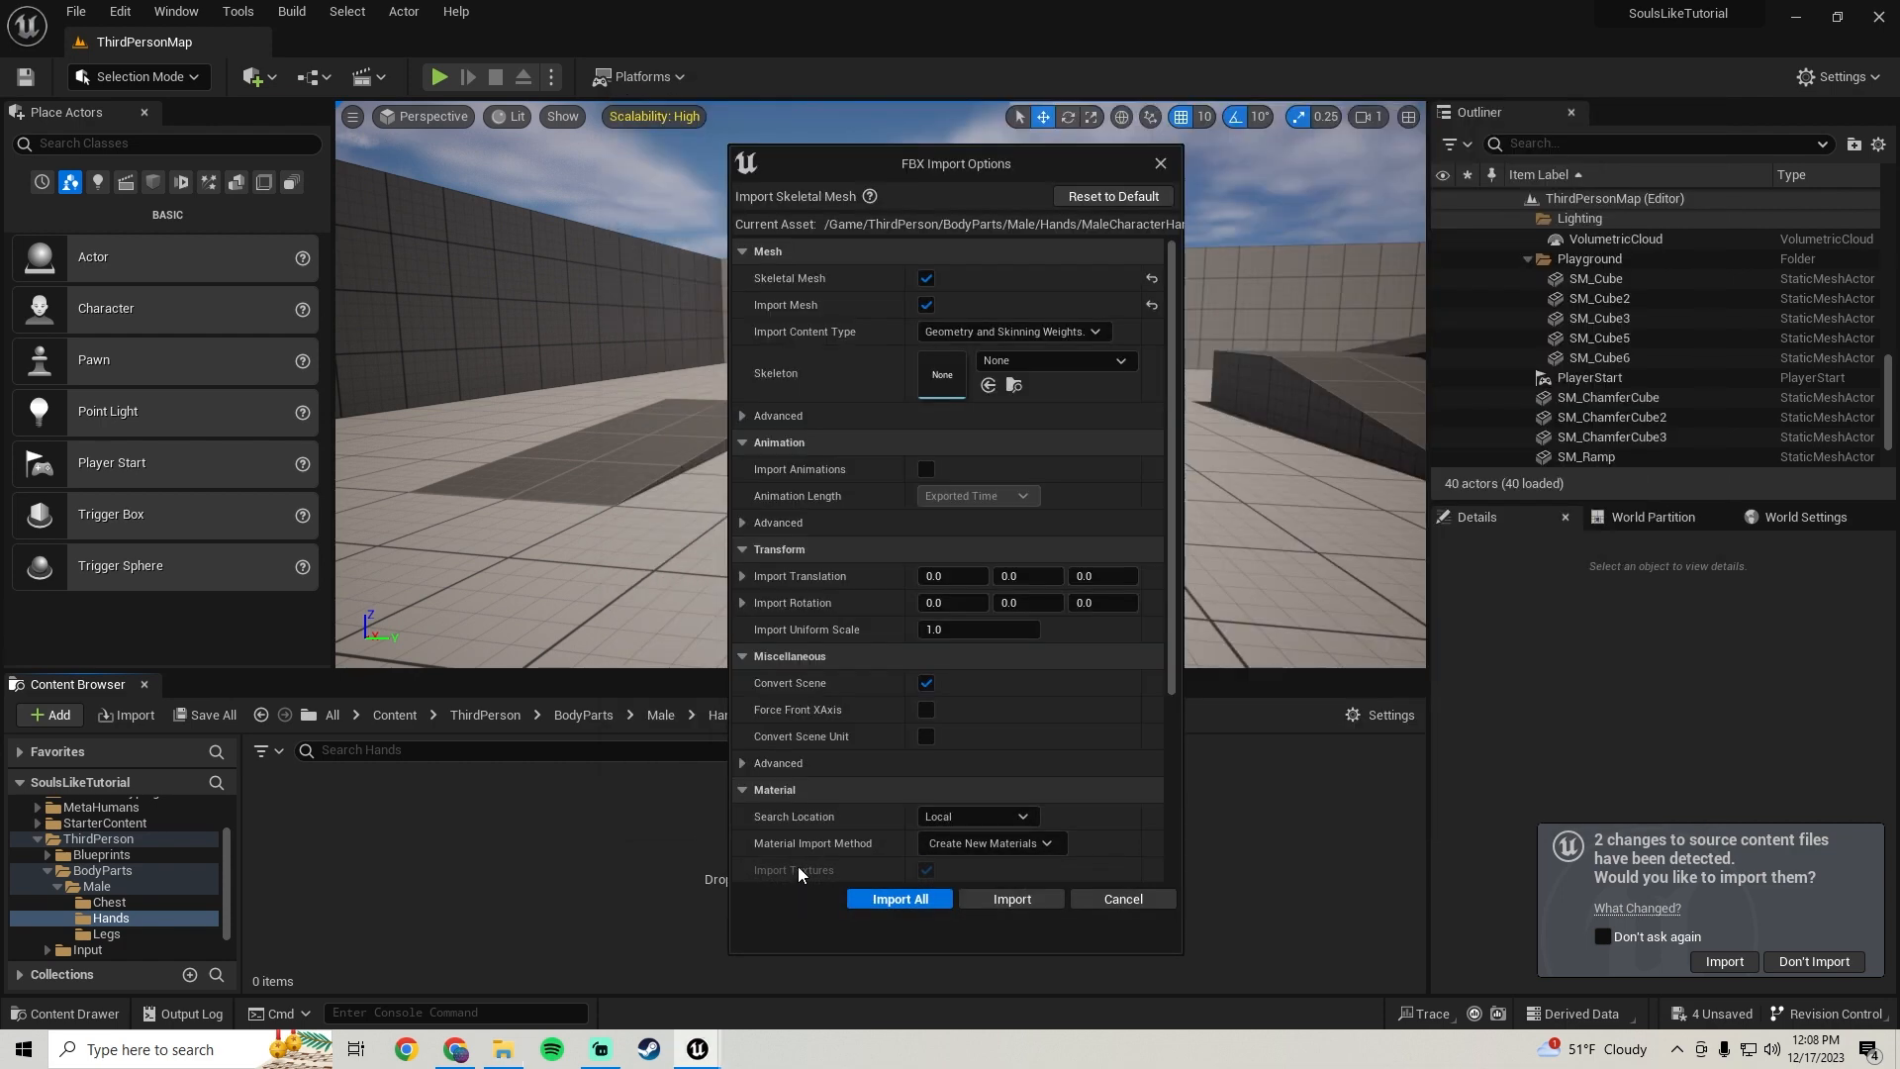
pyautogui.click(1045, 361)
pyautogui.write('meta')
pyautogui.click(1126, 603)
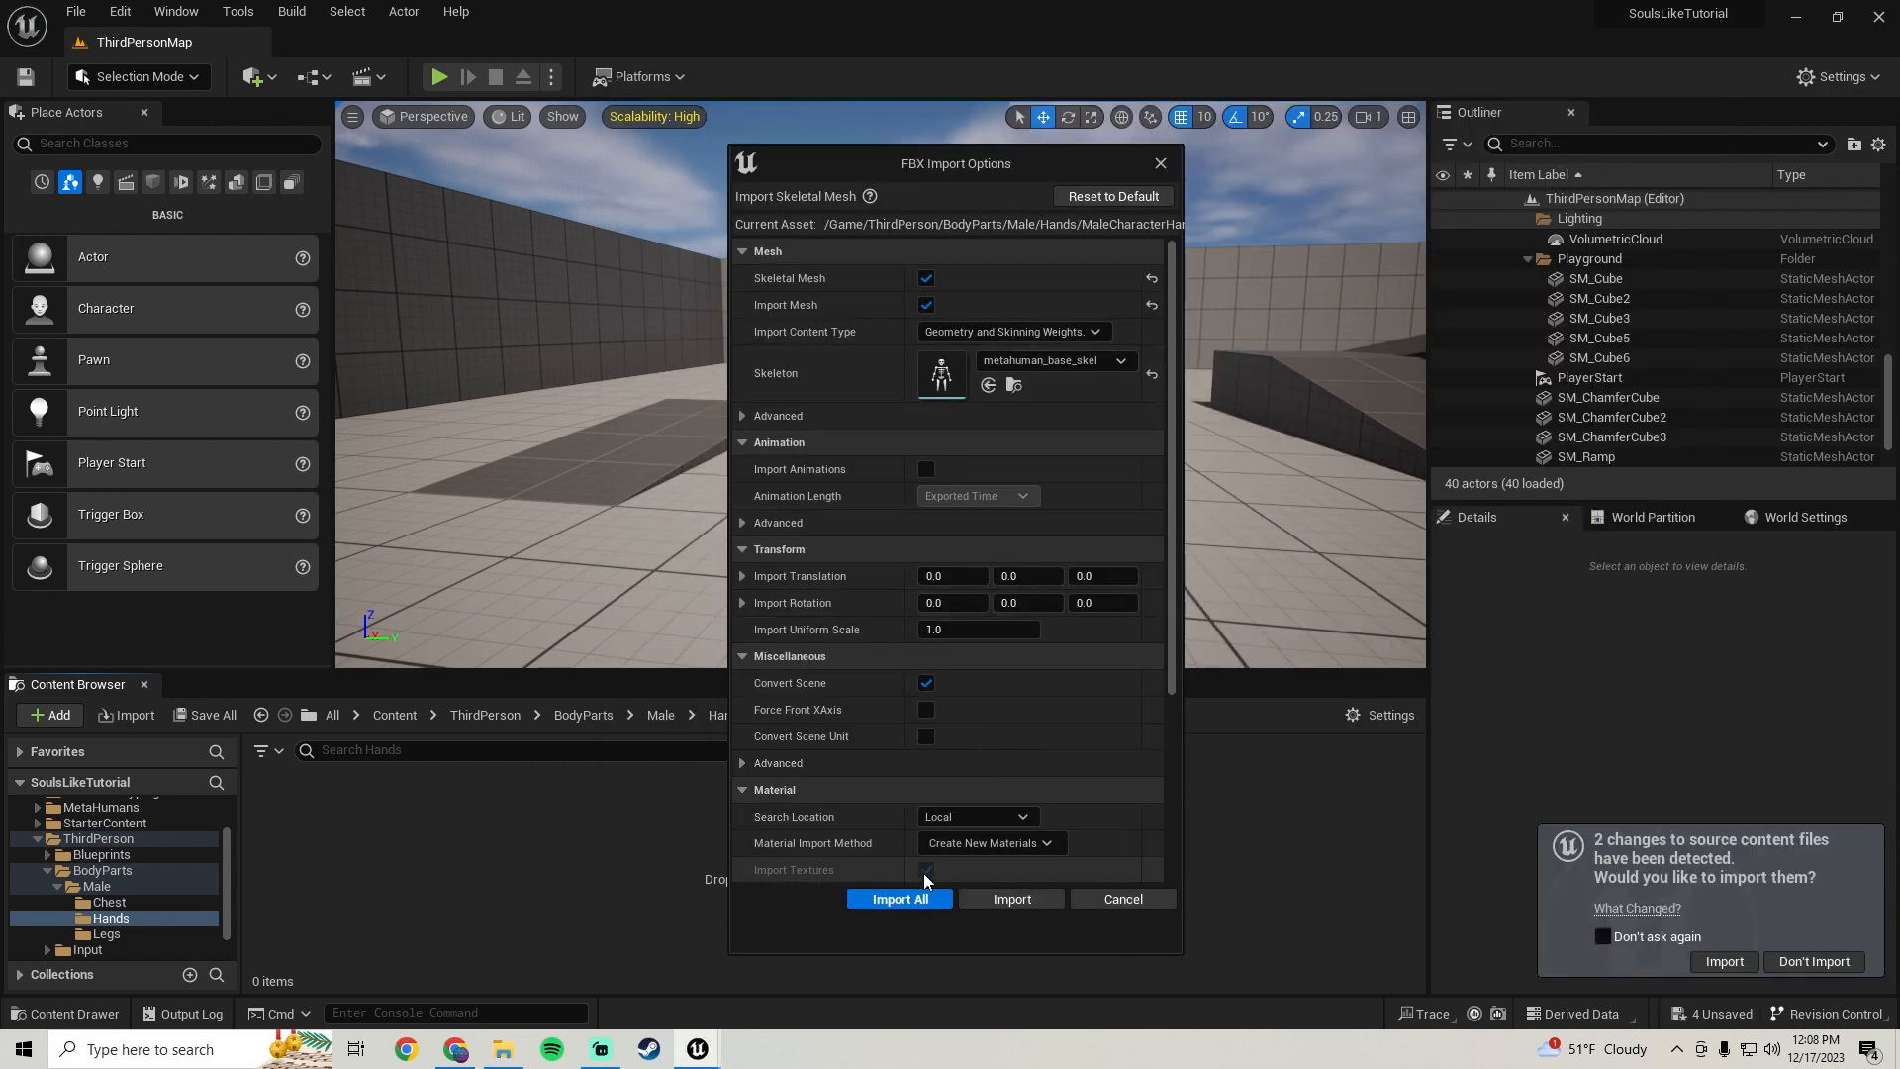
pyautogui.click(902, 898)
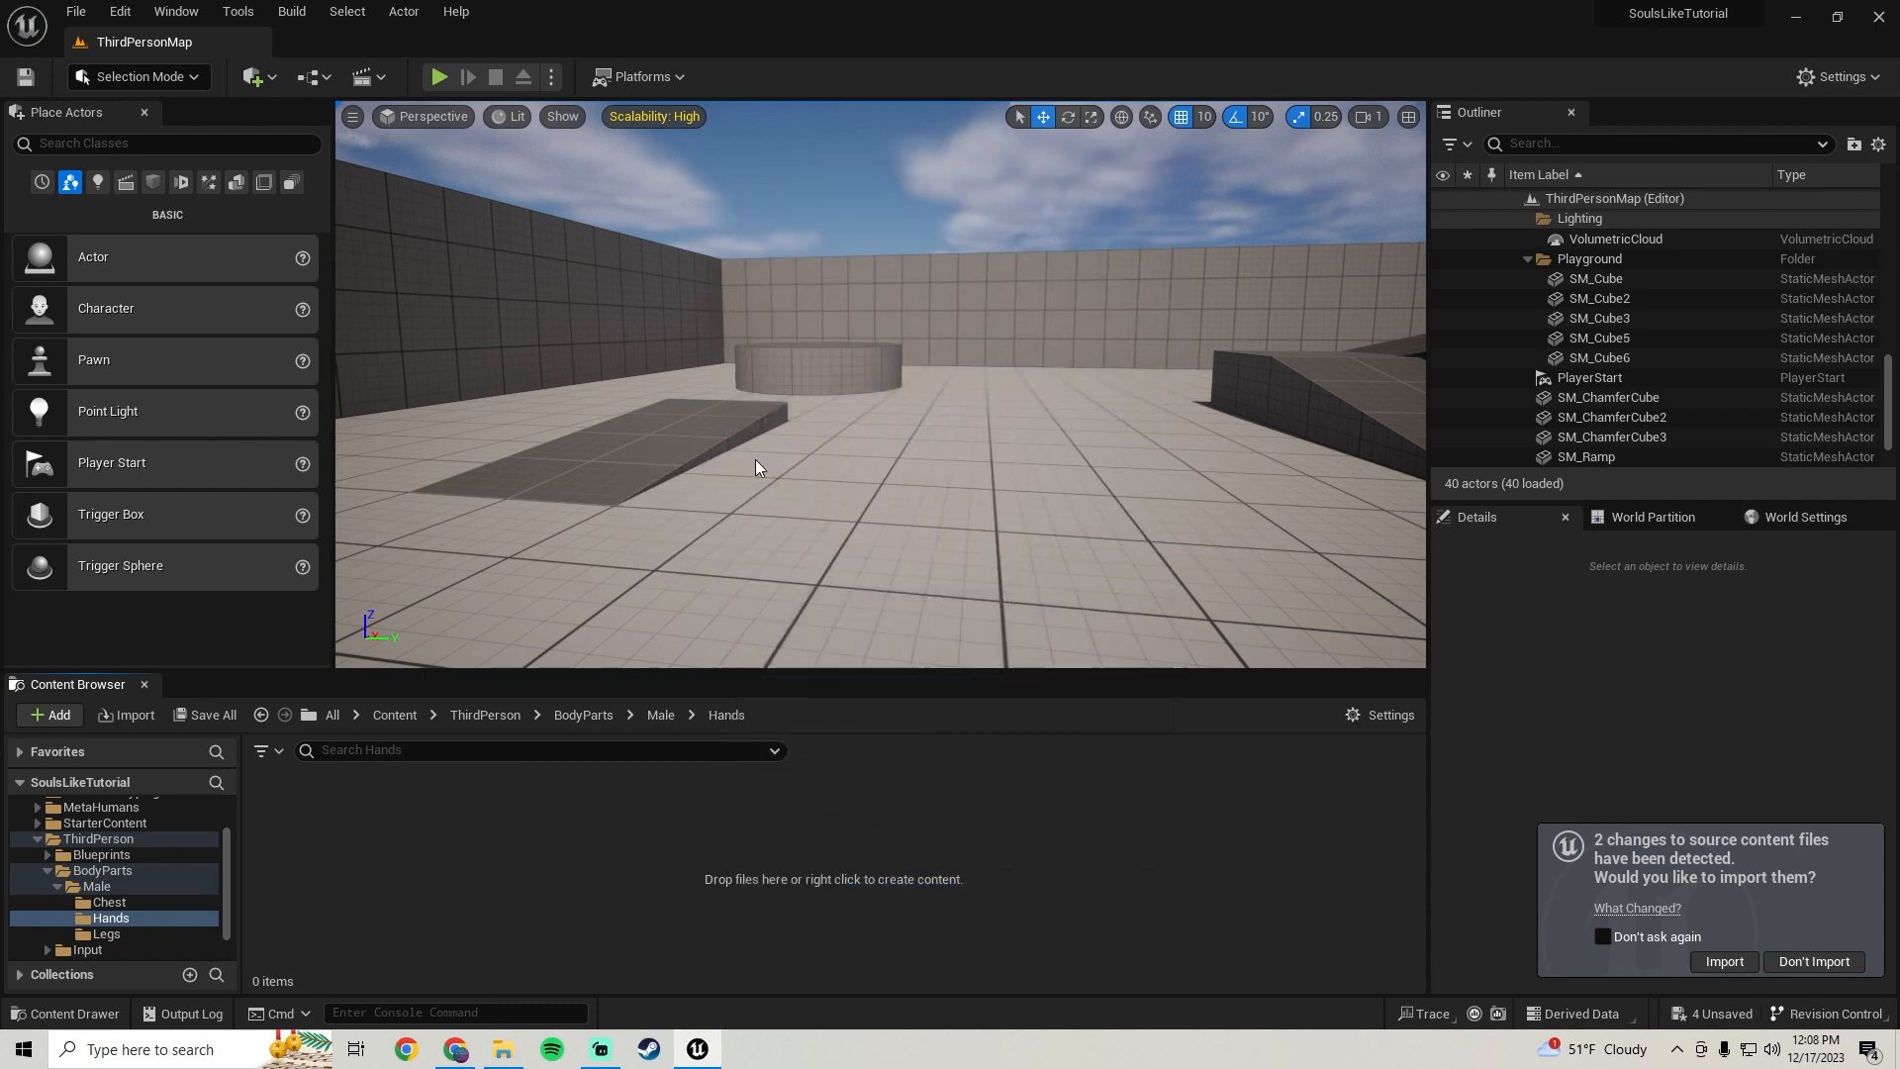
# Save all the newly imported content
pyautogui.moveTo(739, 443); pyautogui.dragTo(760, 501, button='right')
pyautogui.press('s')
pyautogui.click(208, 714)
pyautogui.click(1055, 754)
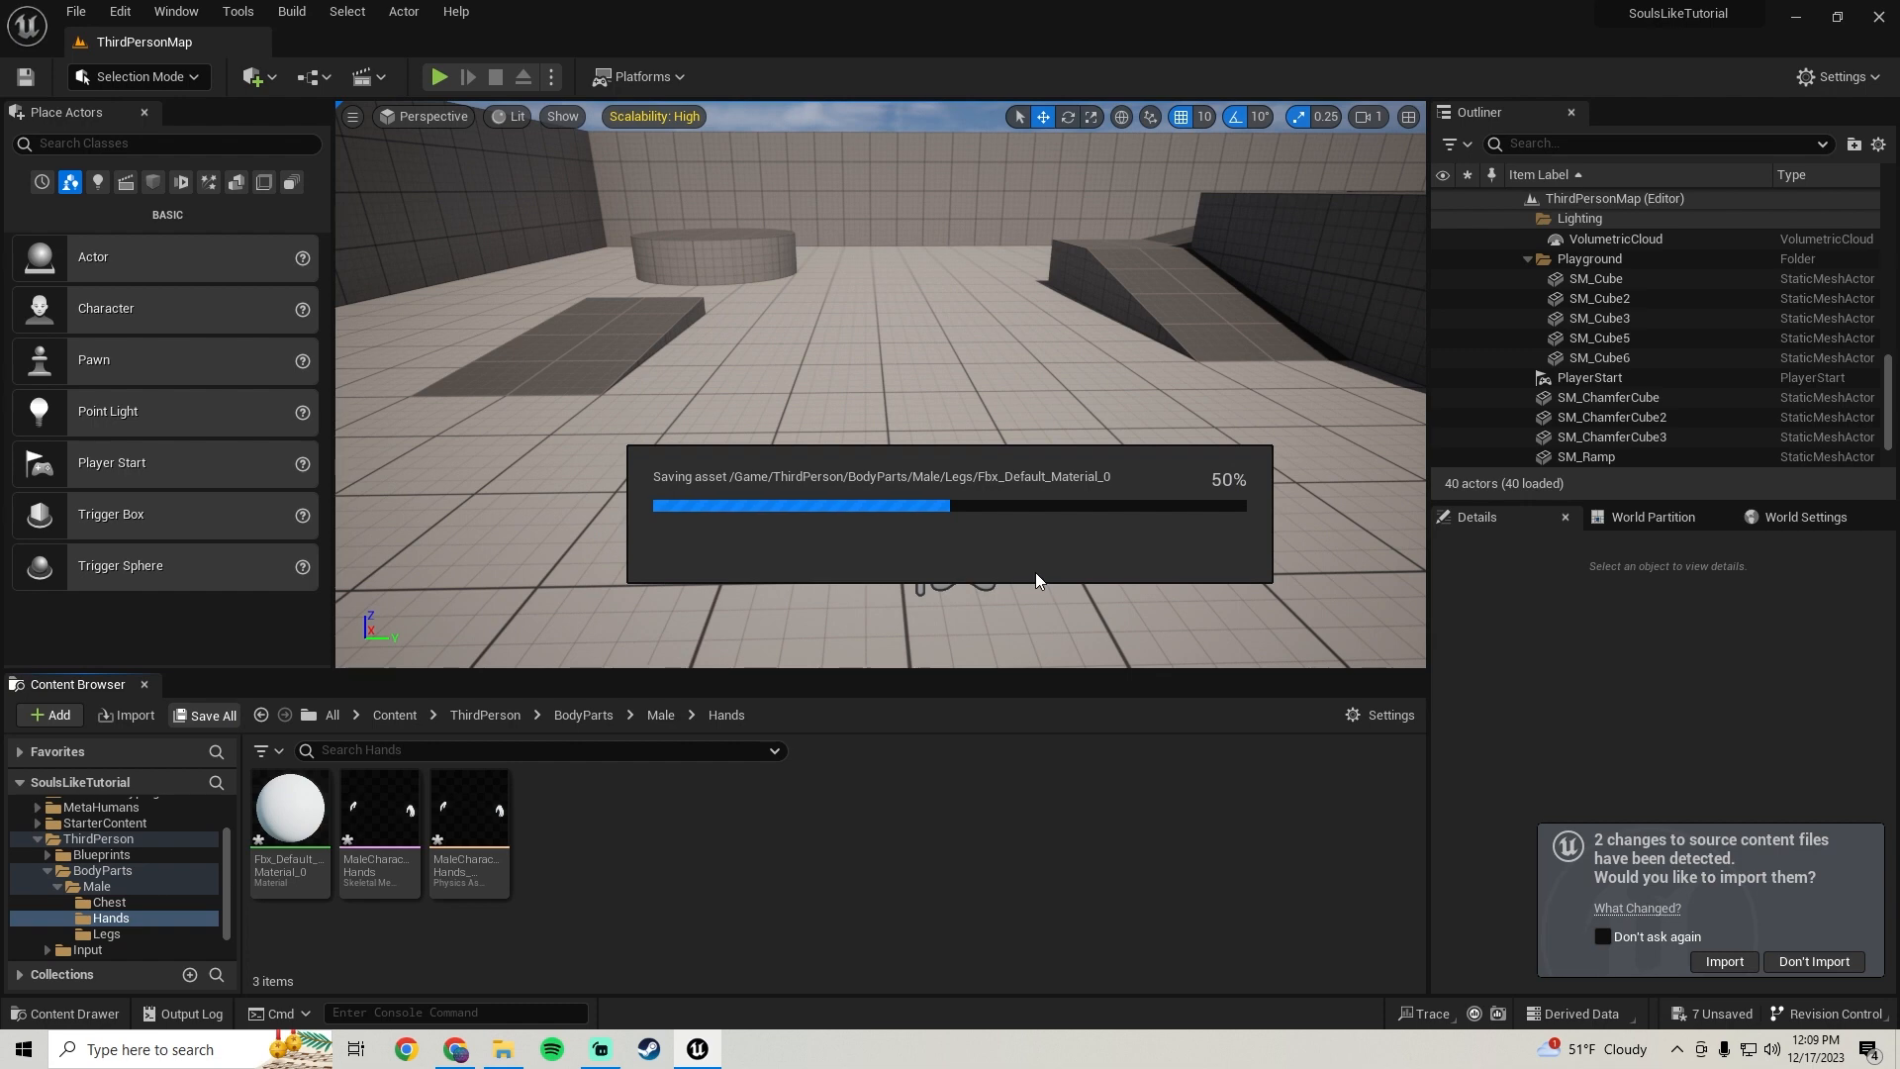
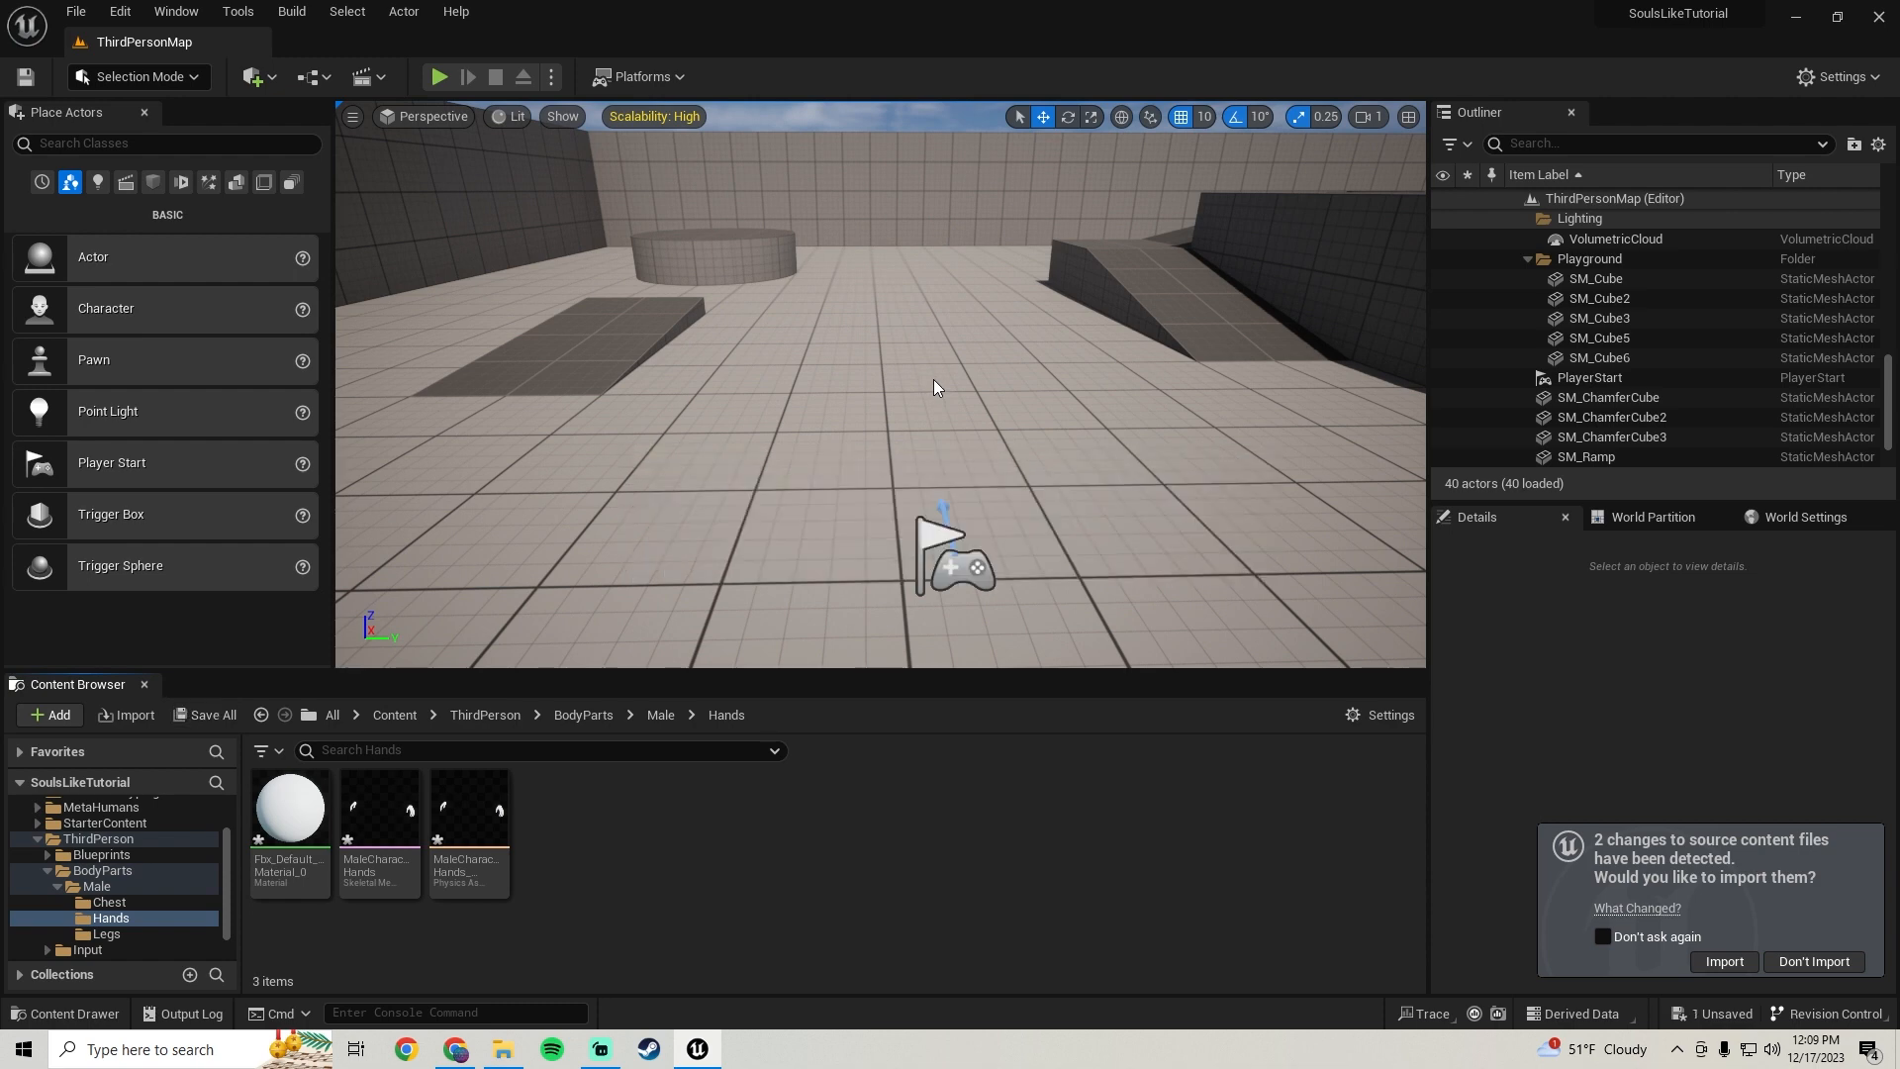
pyautogui.moveTo(814, 377); pyautogui.dragTo(727, 351, button='right')
pyautogui.moveTo(657, 416); pyautogui.dragTo(648, 366, button='right')
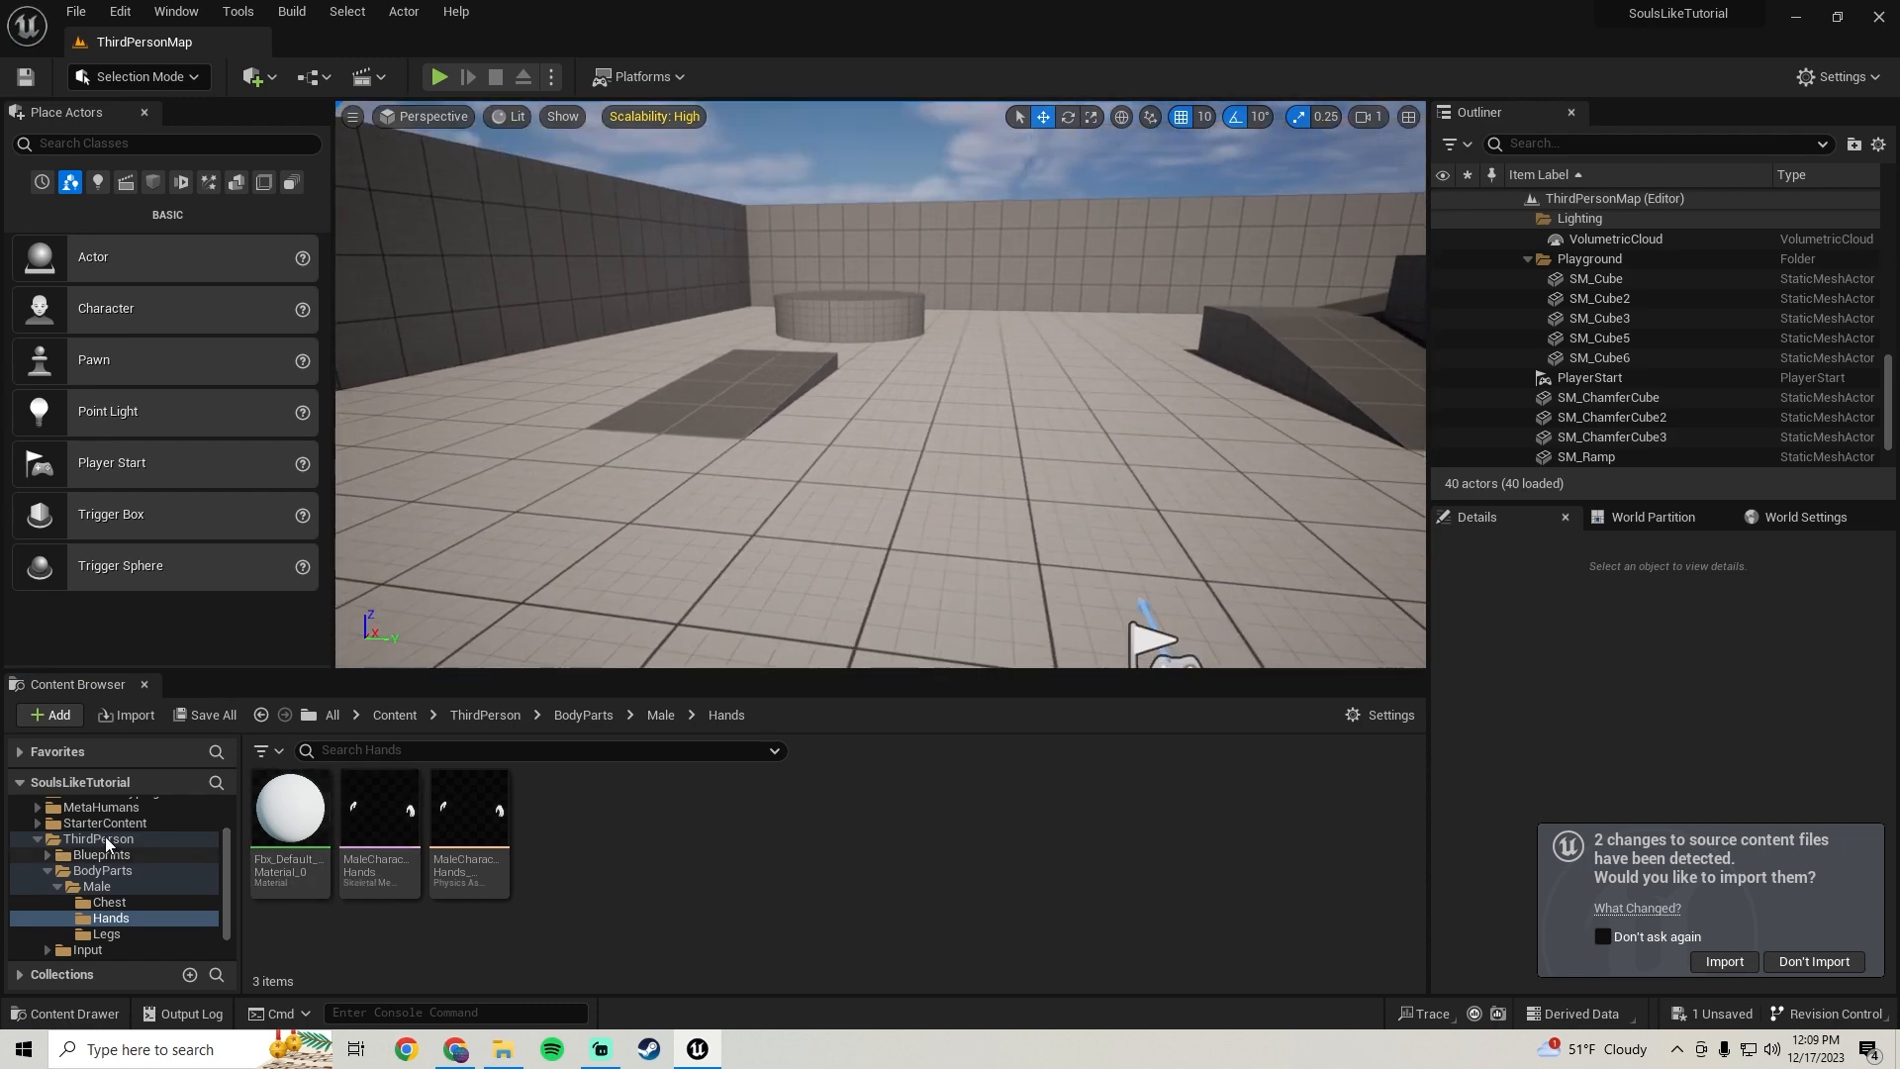
# Open the BP_ThirdPersonCharacter blueprint from the ThirdPerson Blueprints folder and move its Viewport tab to the front
pyautogui.click(101, 853)
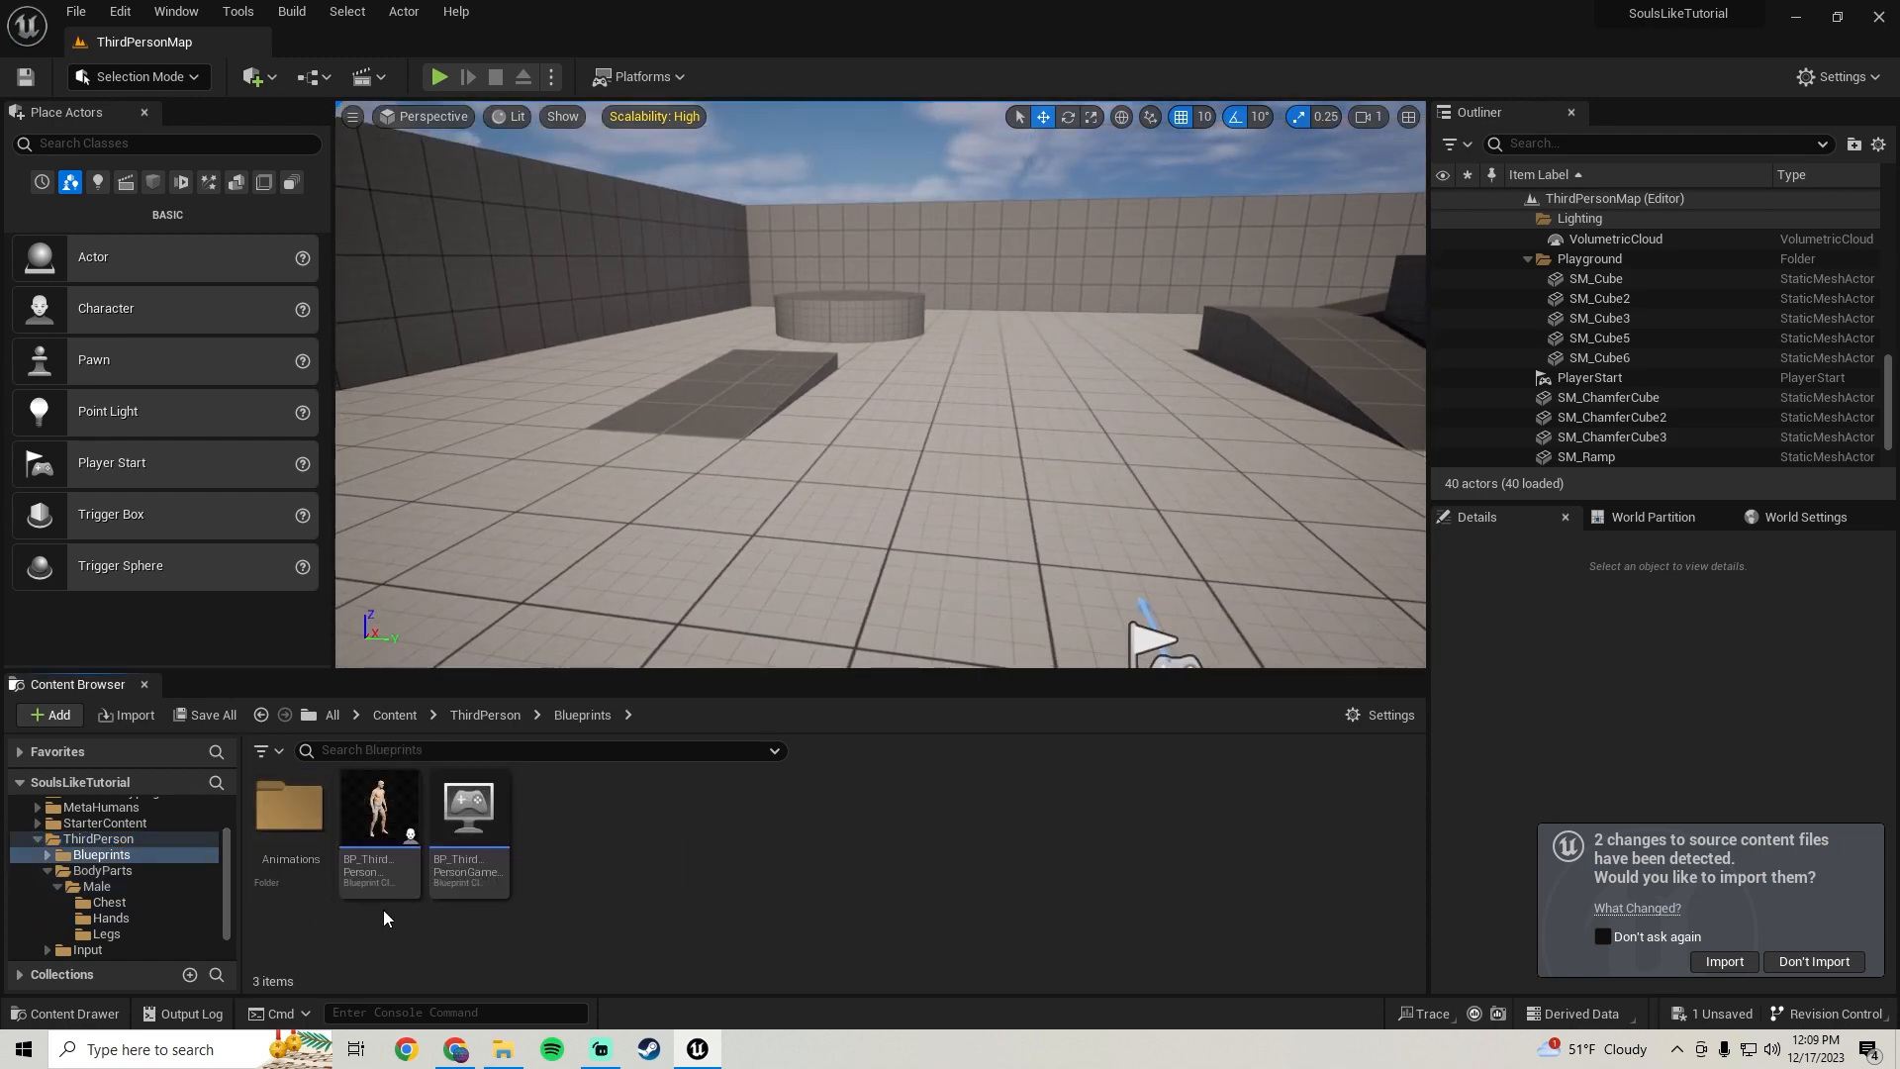
pyautogui.doubleClick(379, 826)
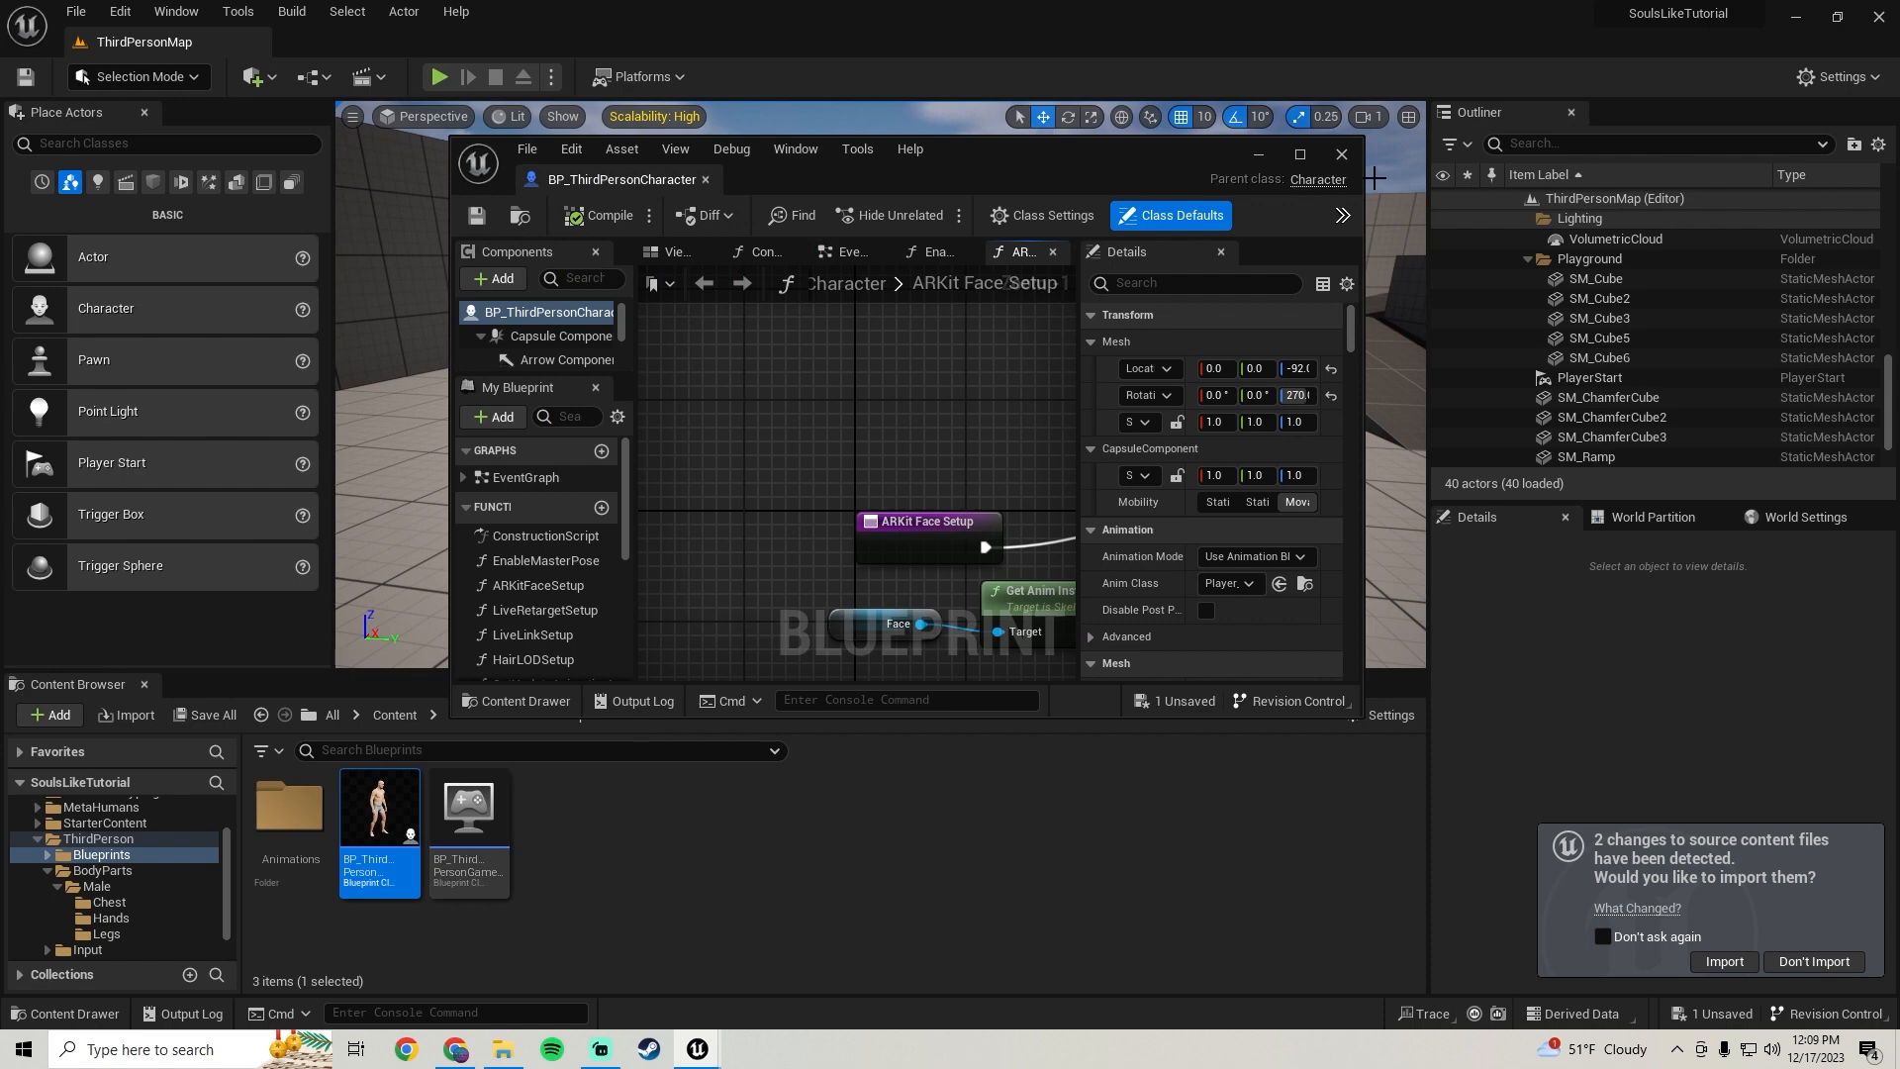
pyautogui.click(1299, 153)
pyautogui.click(436, 114)
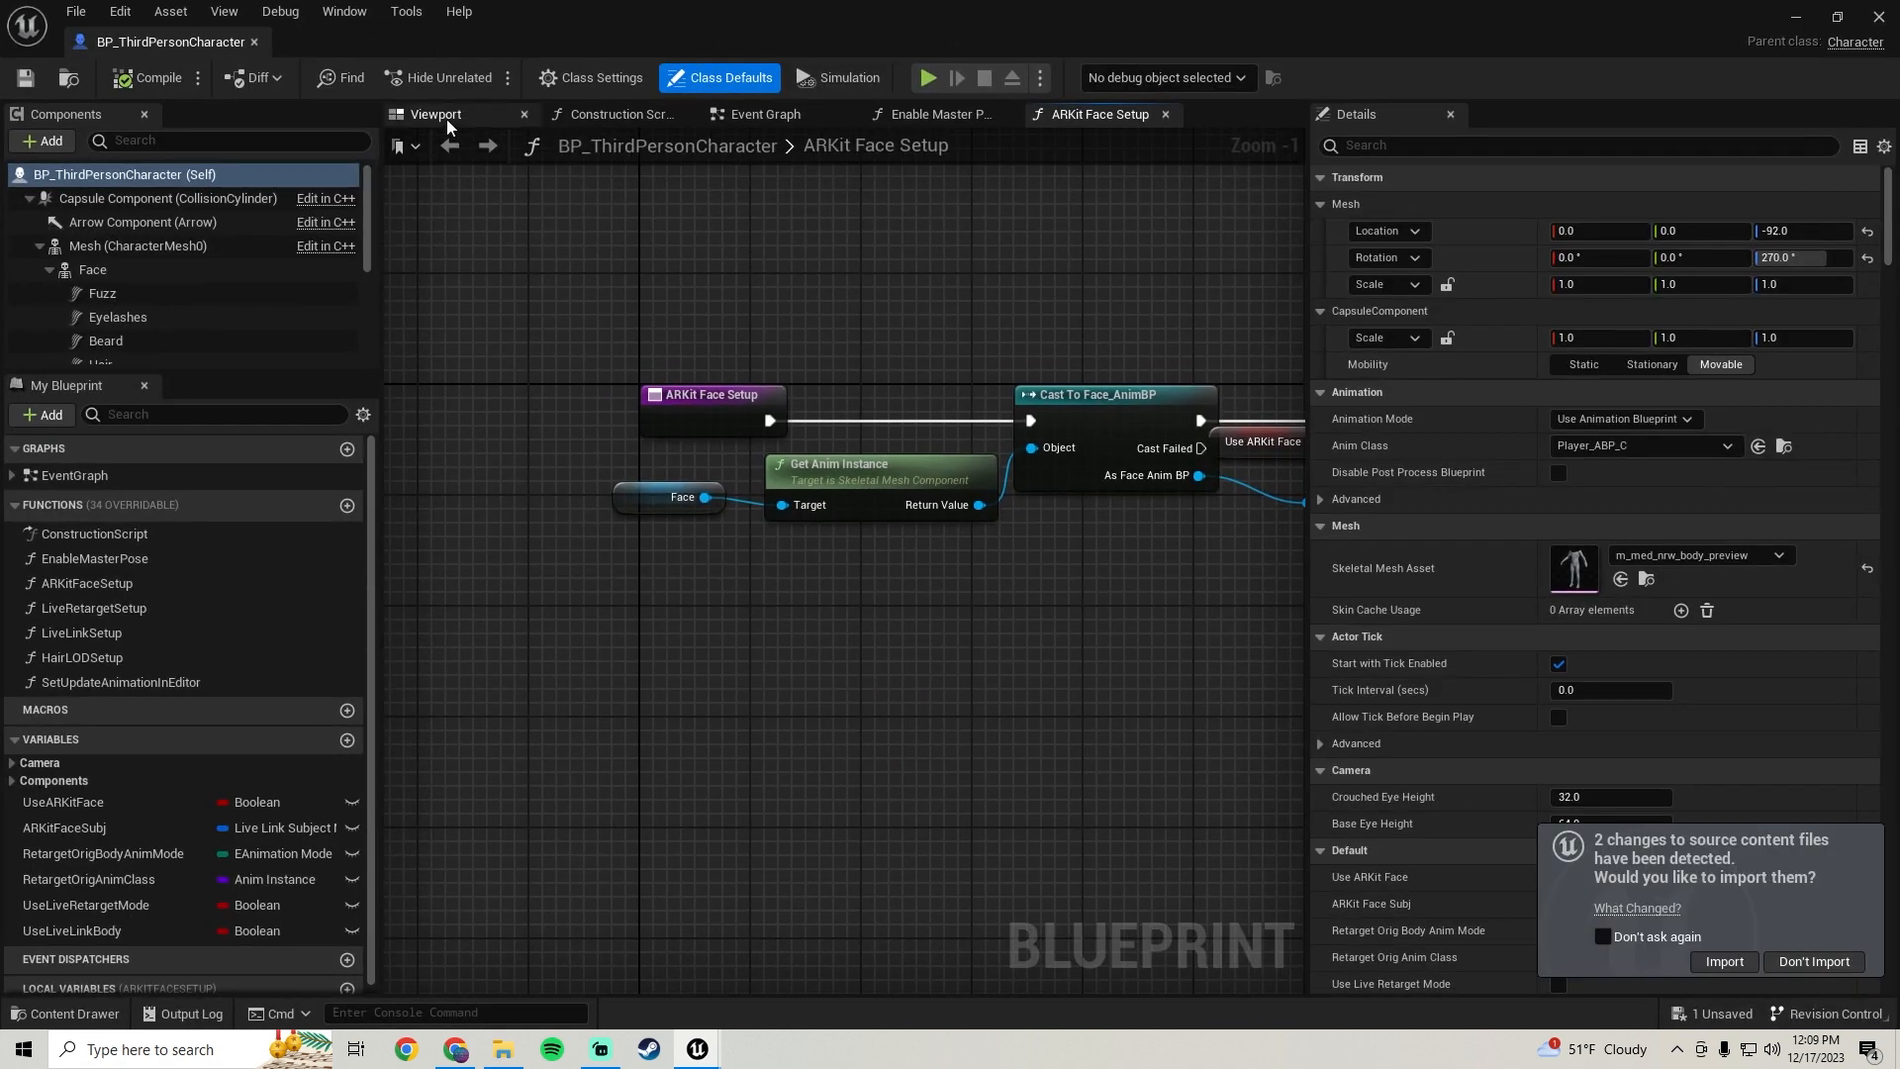
pyautogui.moveTo(436, 114); pyautogui.dragTo(756, 117)
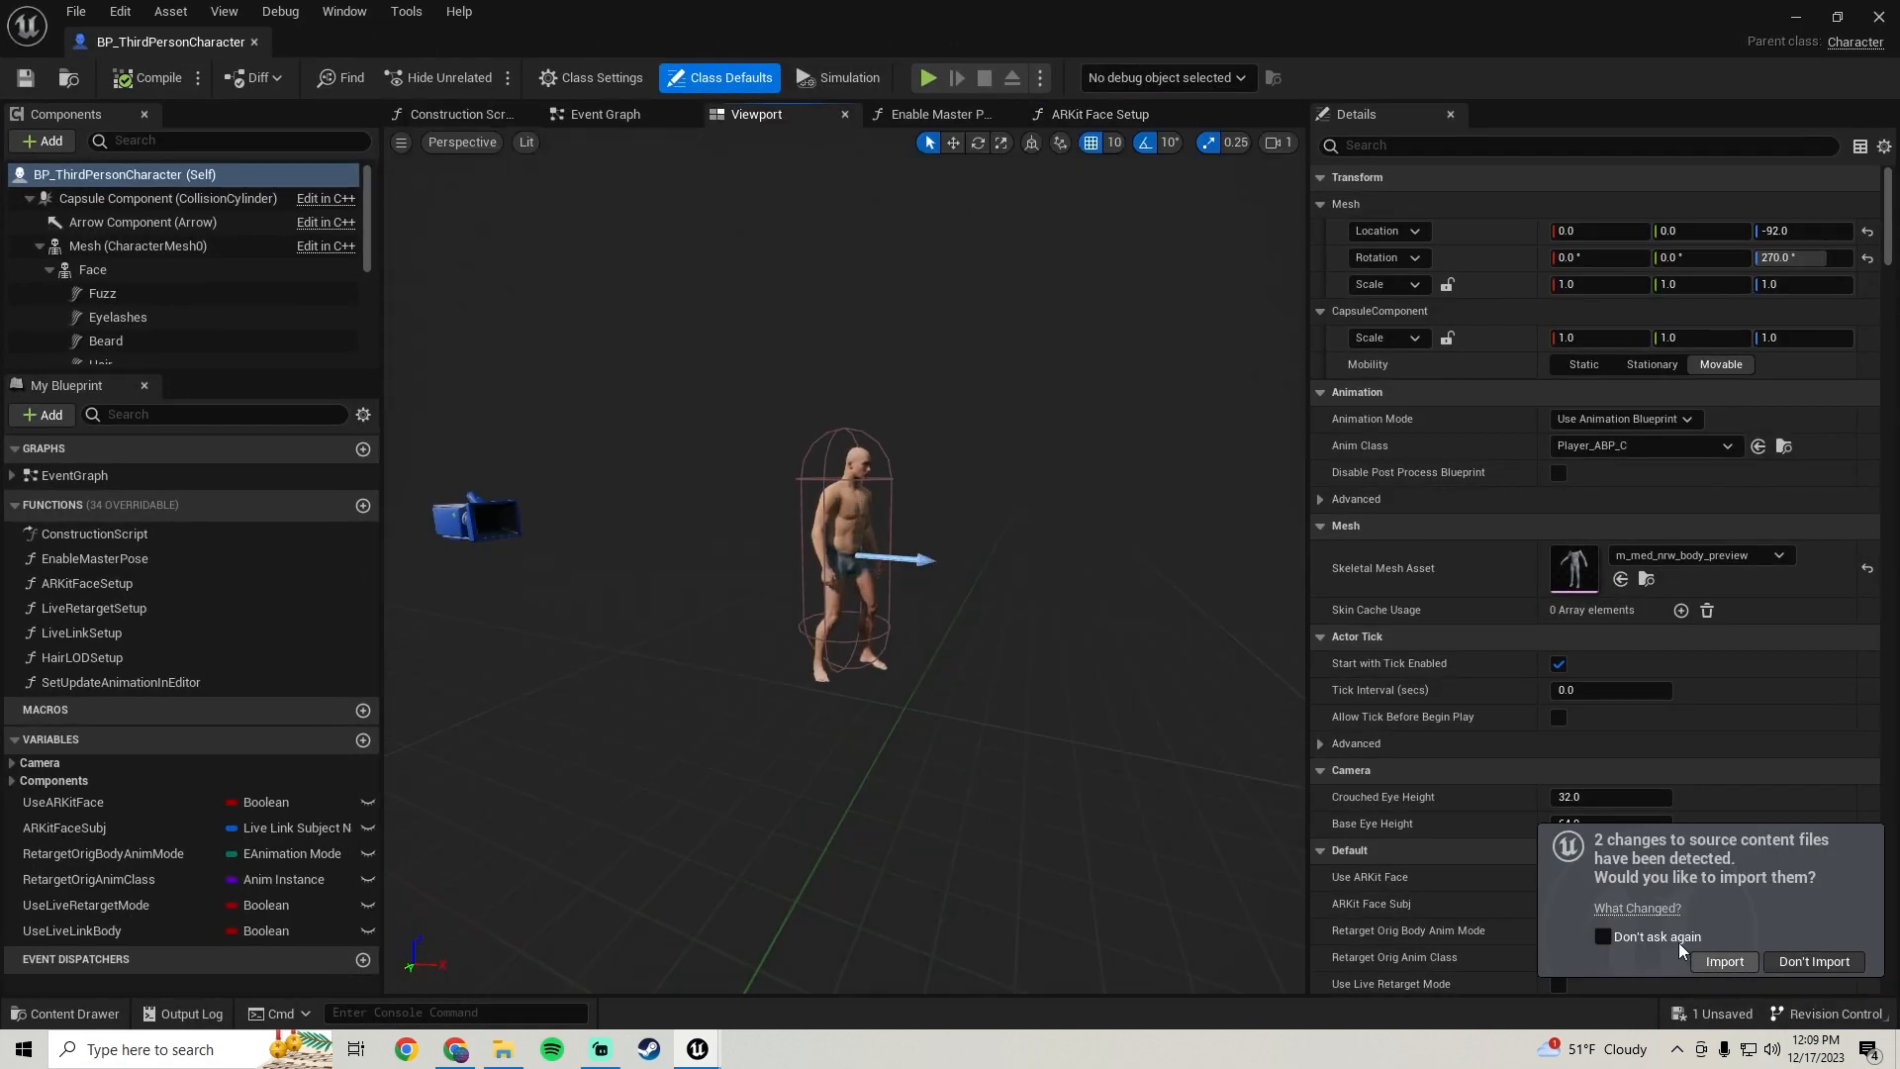
# Review what changed in the source content files and decline reimporting them
pyautogui.click(1638, 909)
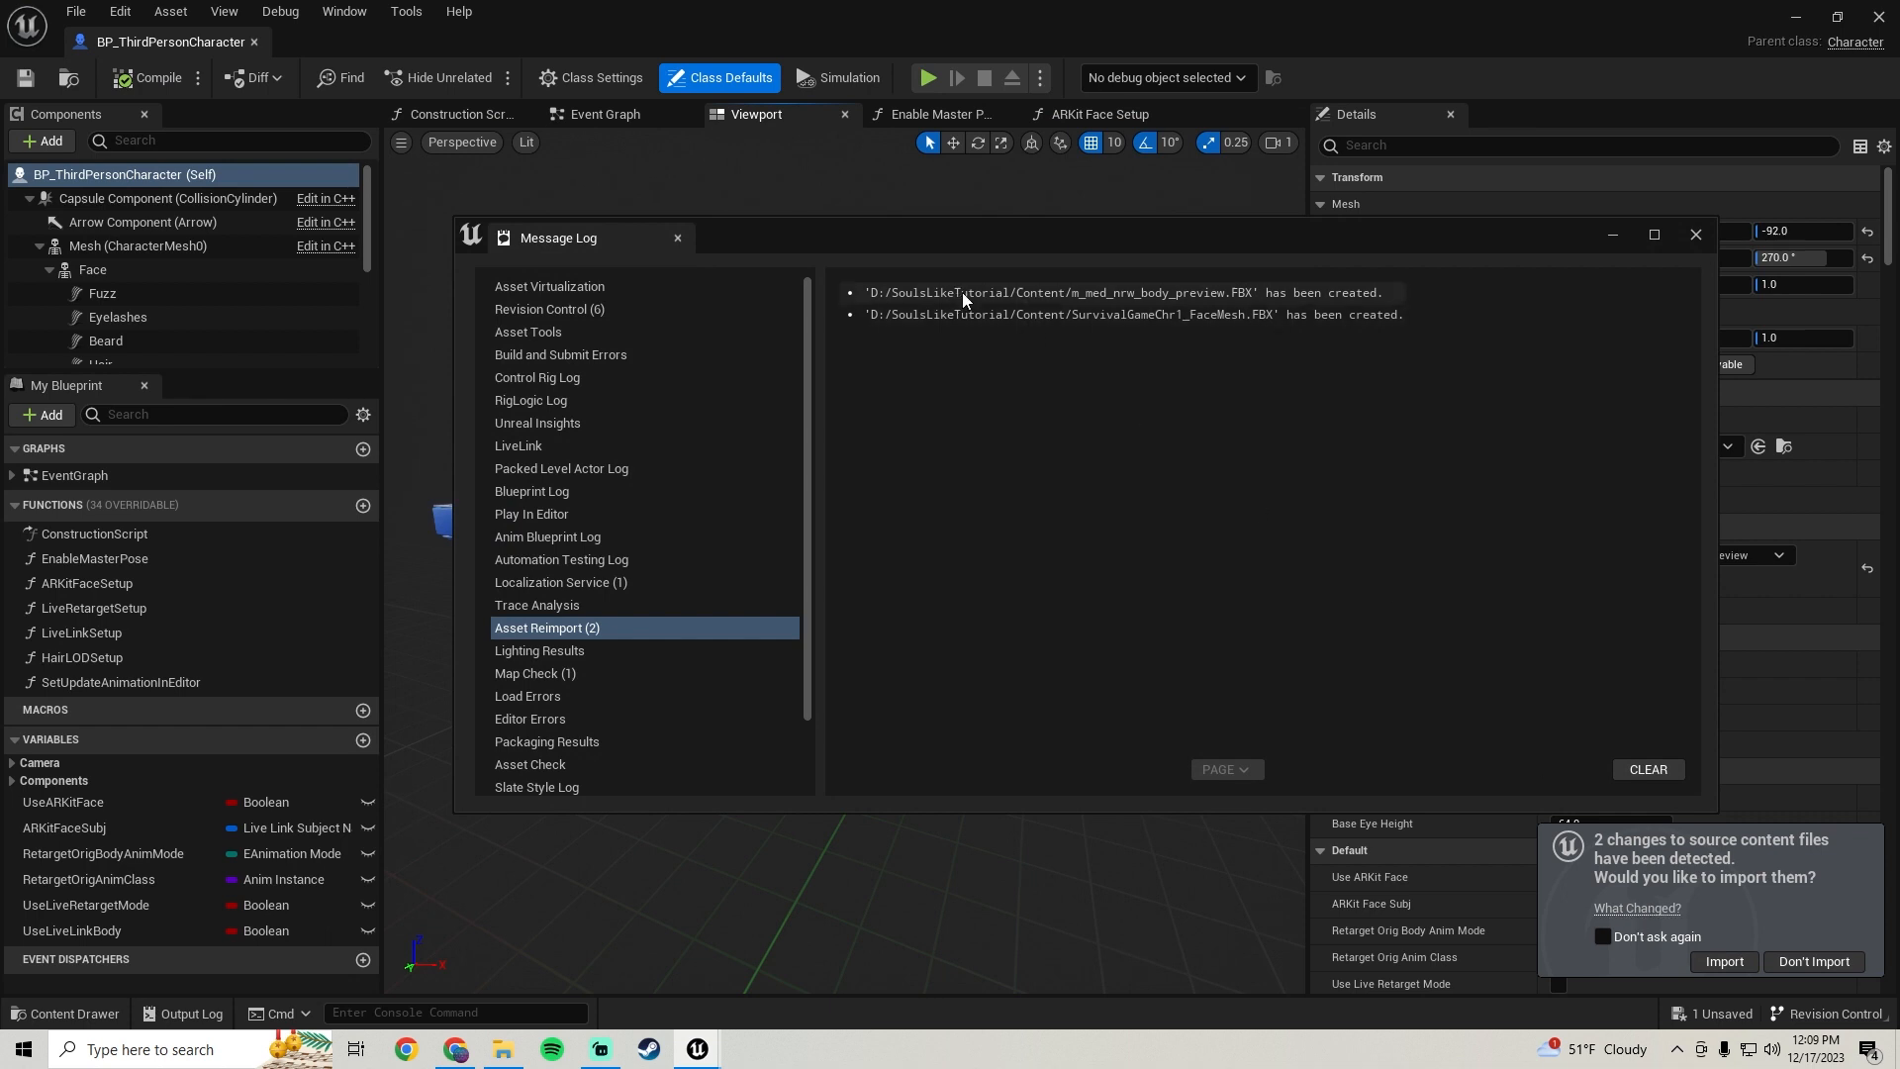
pyautogui.click(1696, 236)
pyautogui.click(1819, 963)
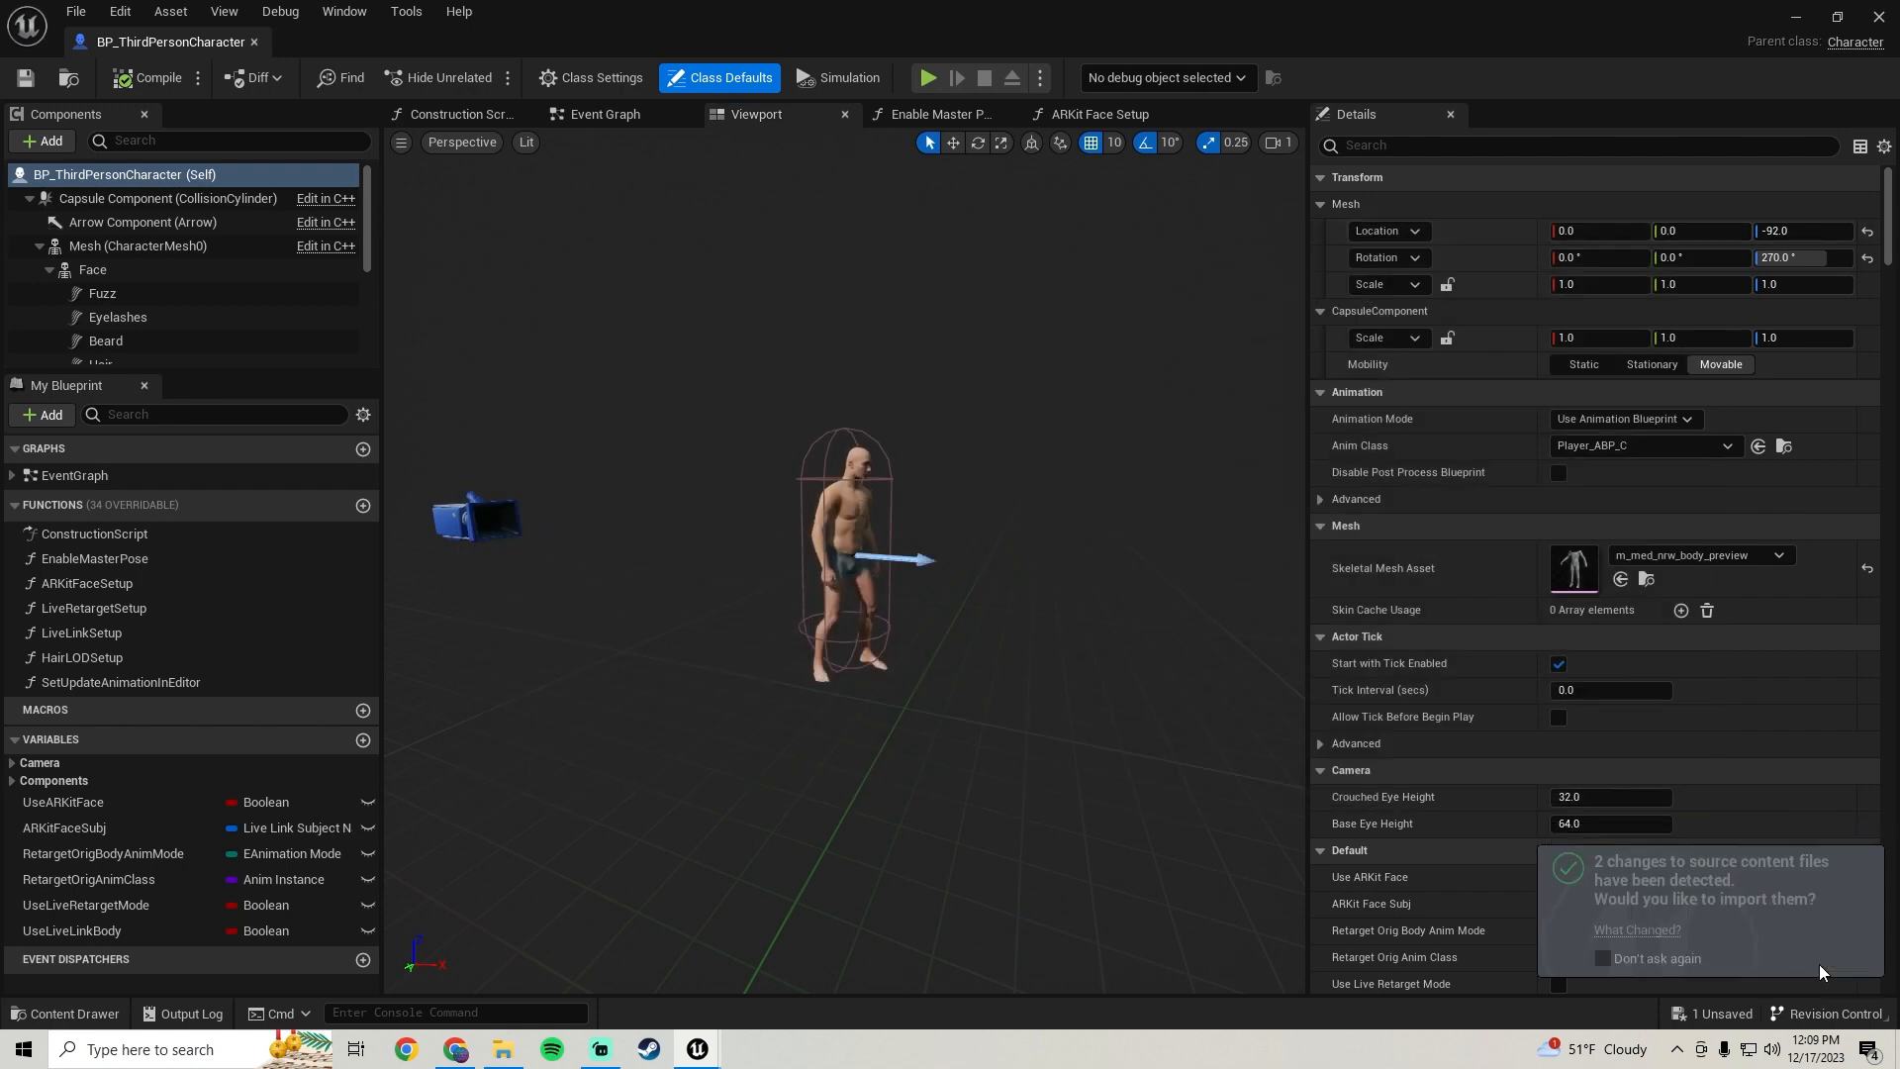
# Inspect the character's Feet, Legs and Torso mesh components in the blueprint viewport
pyautogui.moveTo(756, 516)
pyautogui.mouseDown(button='right')
pyautogui.moveTo(851, 579)
pyautogui.moveTo(786, 512)
pyautogui.moveTo(756, 517)
pyautogui.mouseUp(button='right')
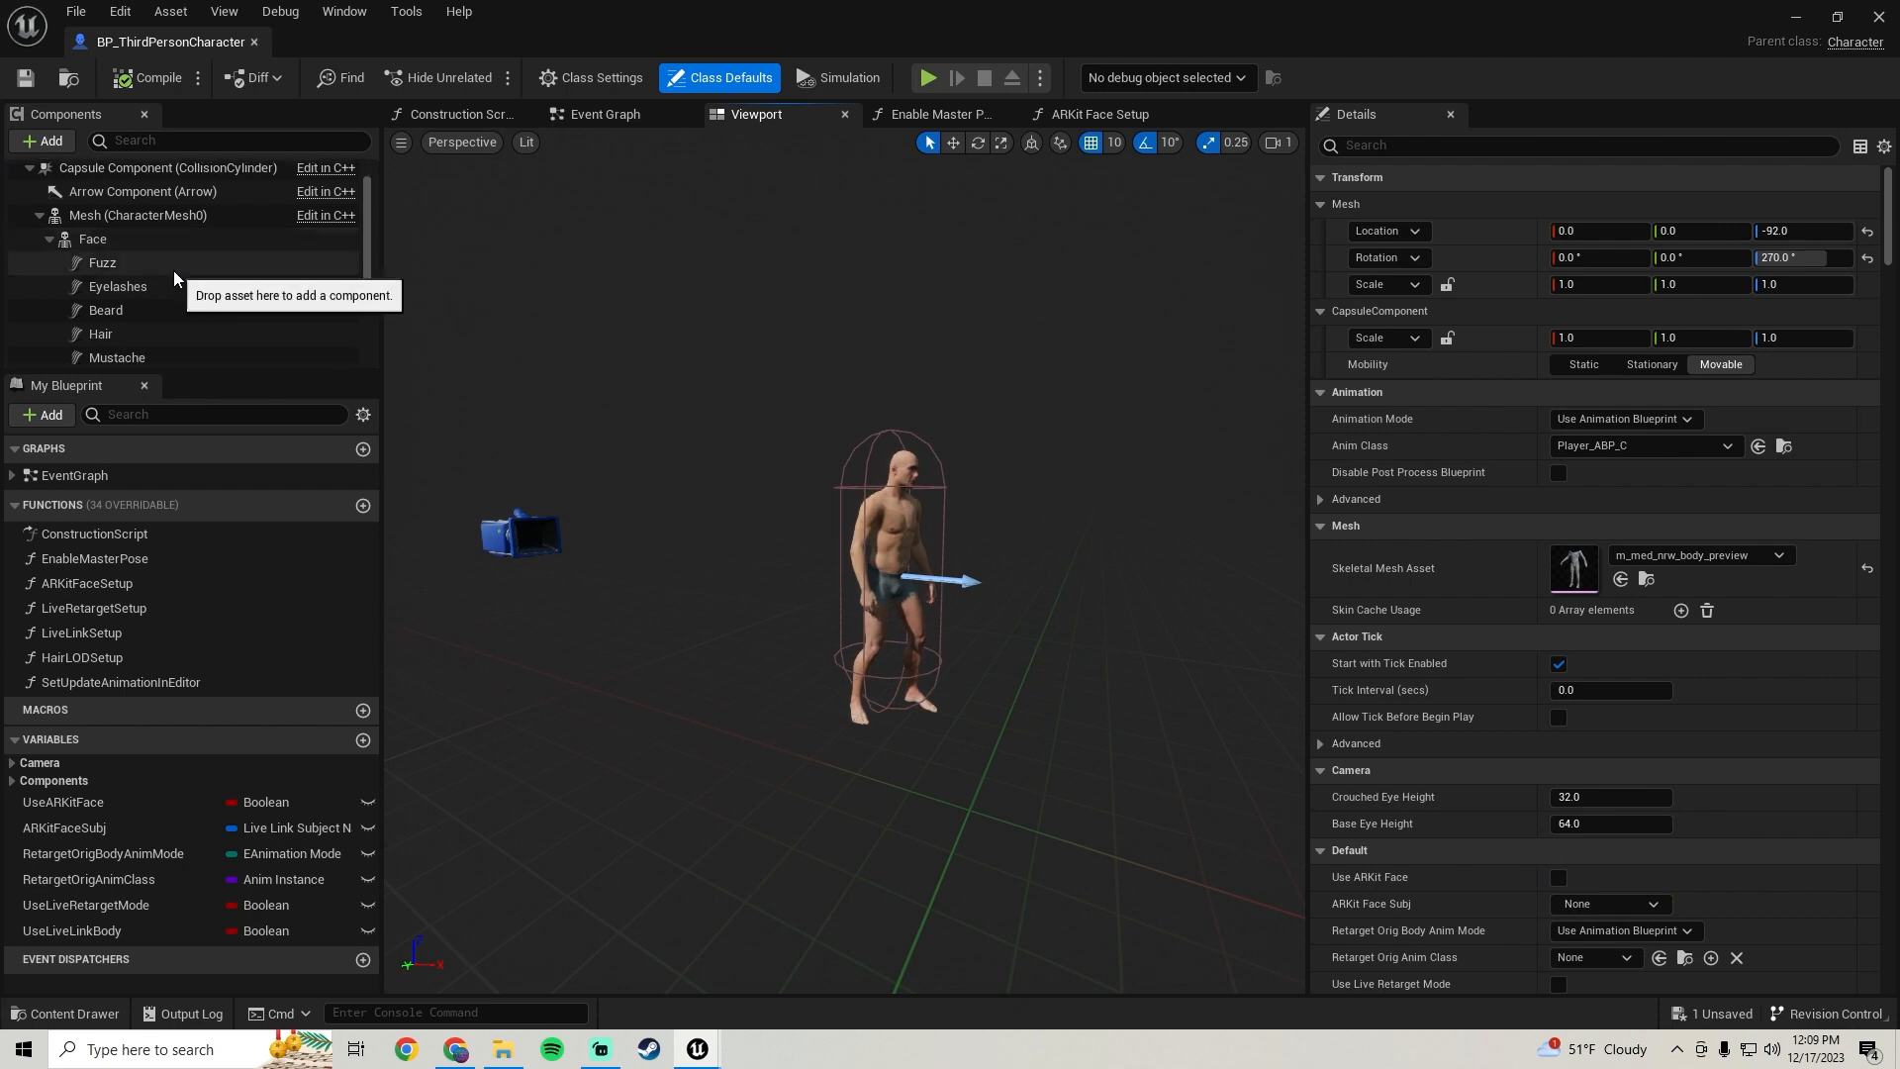
pyautogui.scroll(-5, 175, 276)
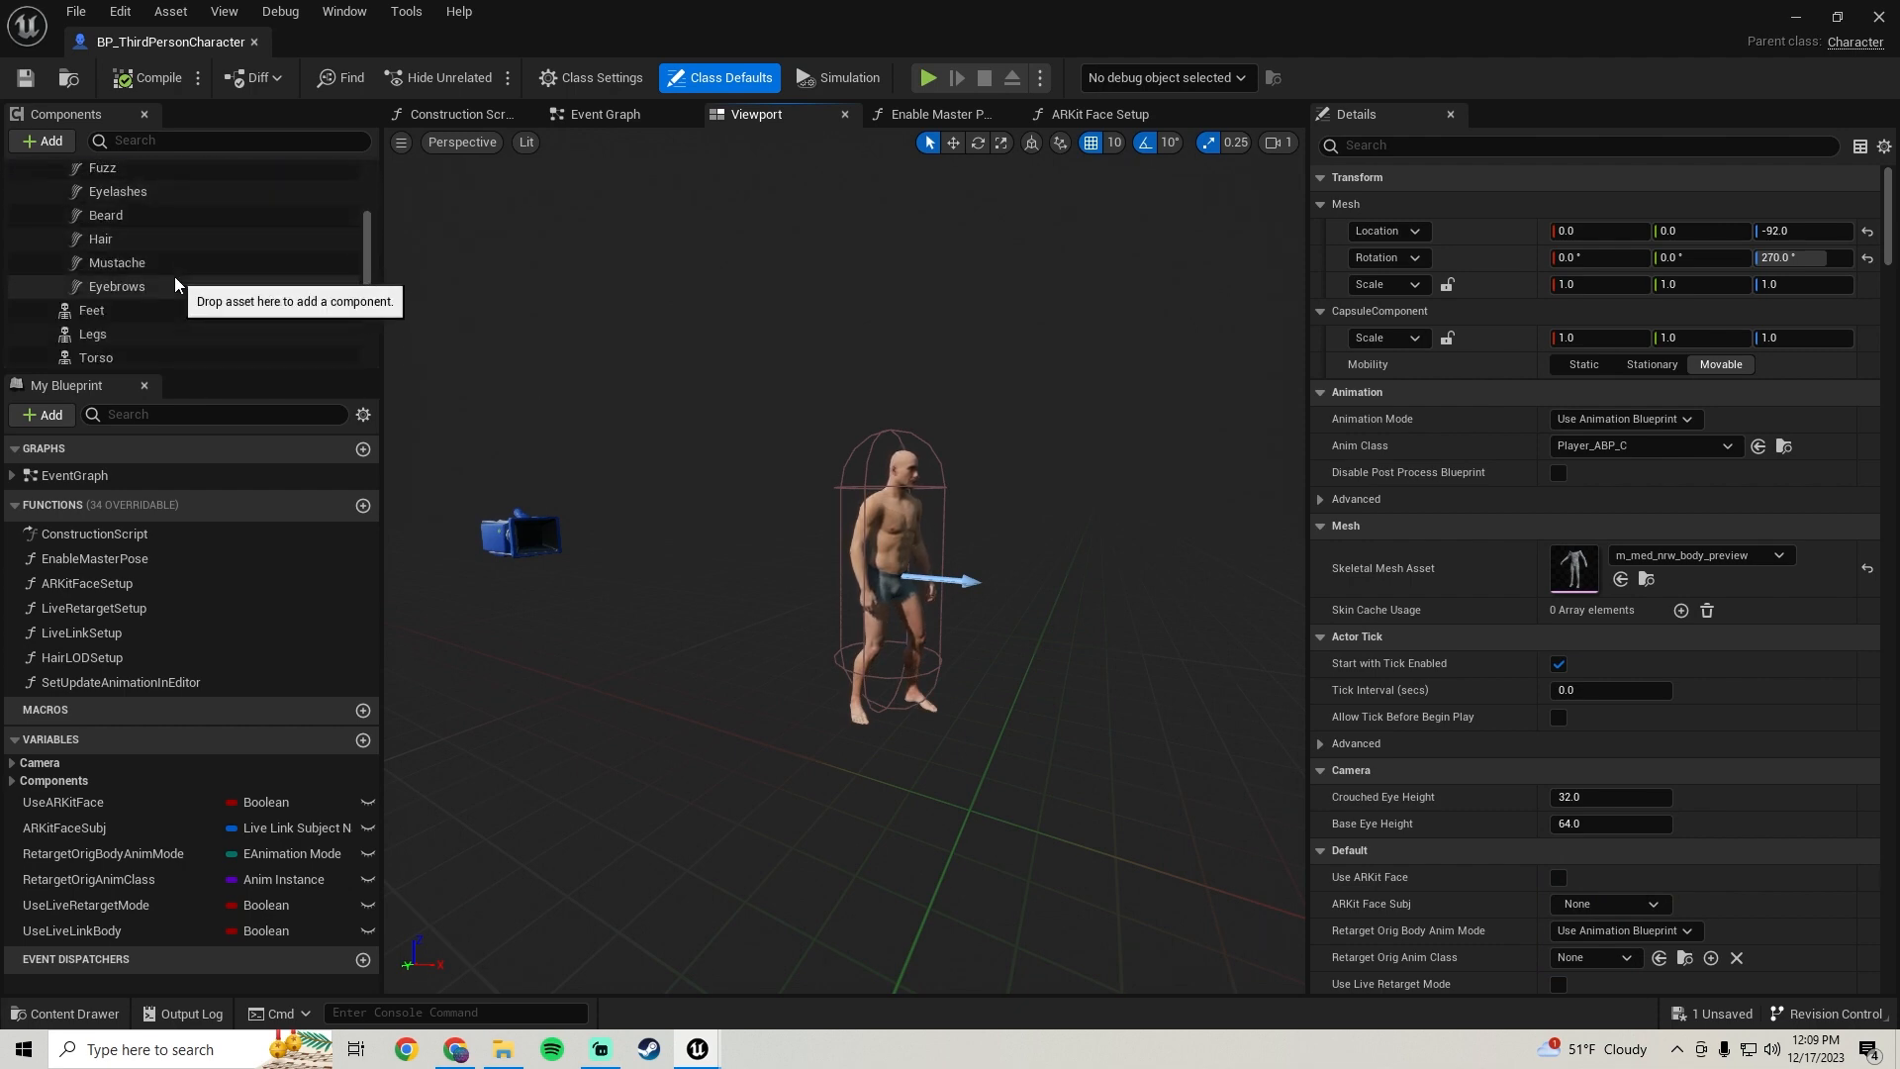
pyautogui.click(101, 246)
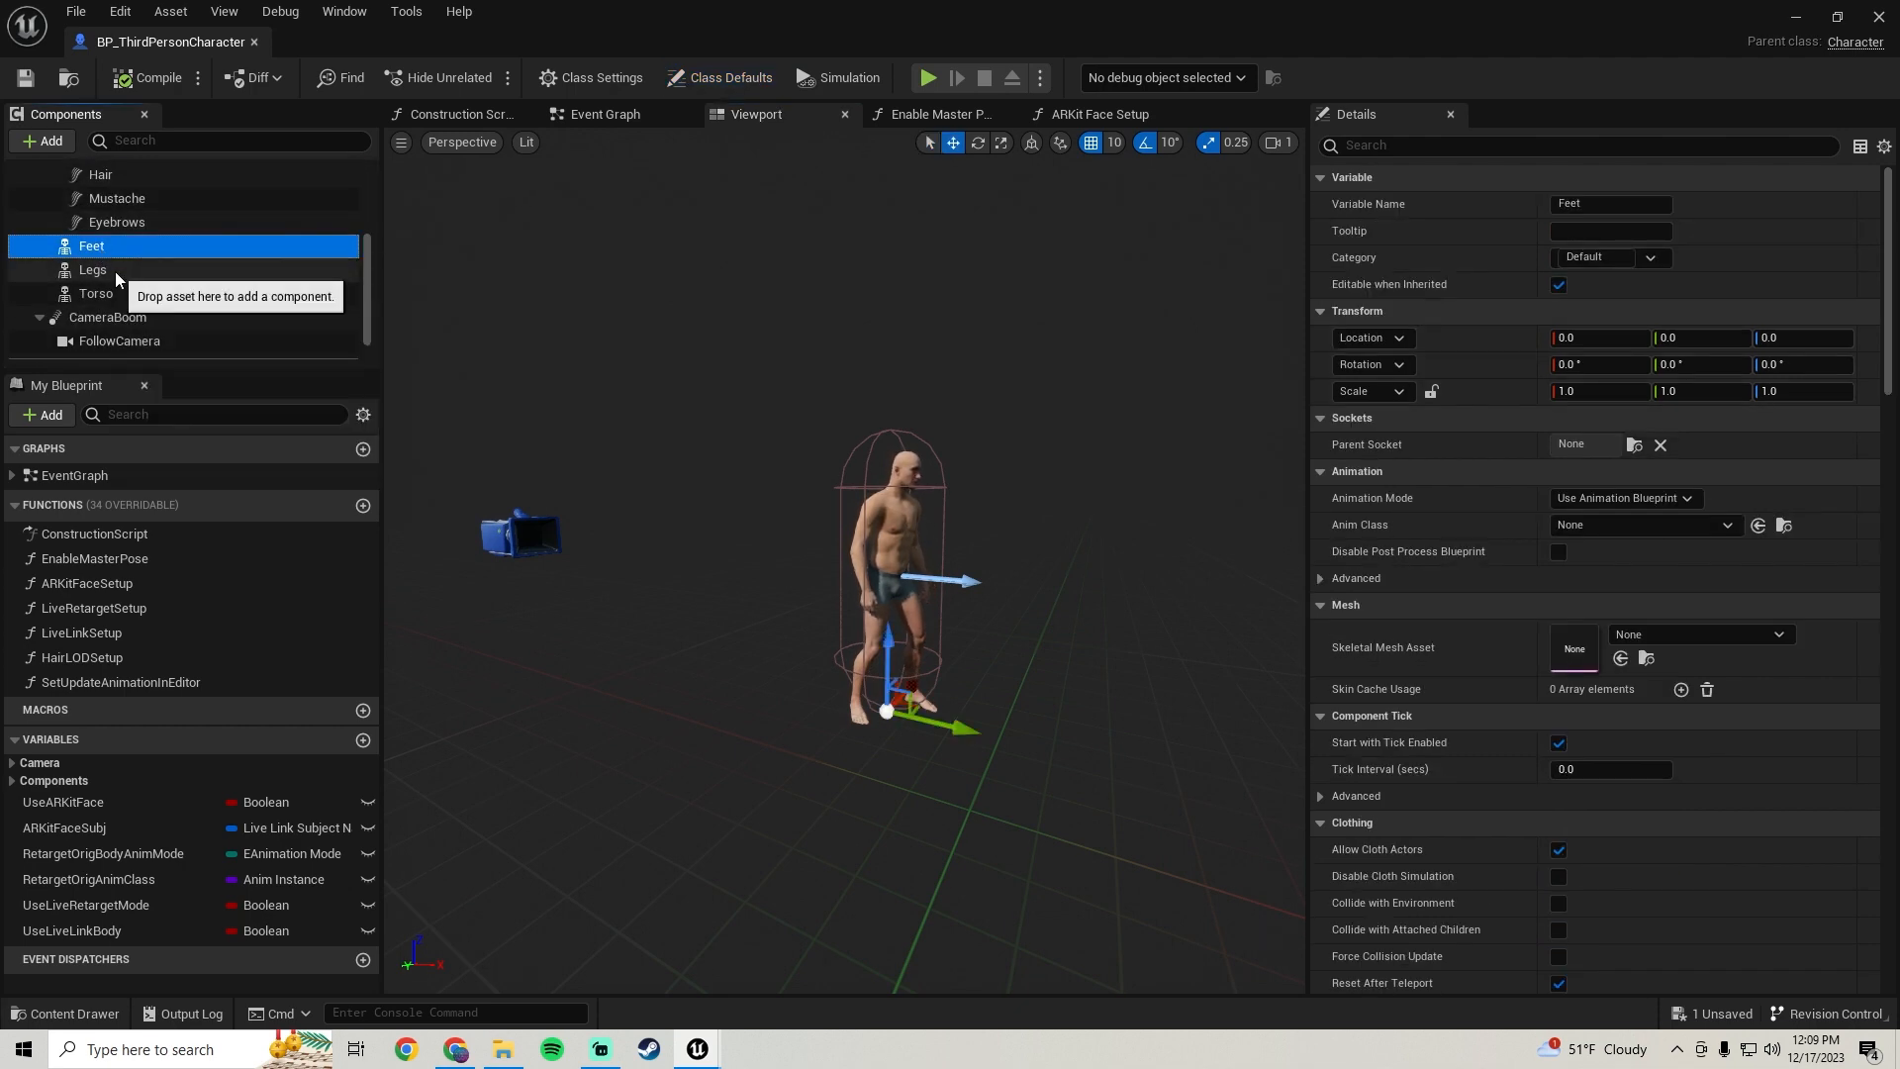
pyautogui.click(115, 271)
pyautogui.click(113, 293)
pyautogui.click(111, 270)
pyautogui.click(105, 247)
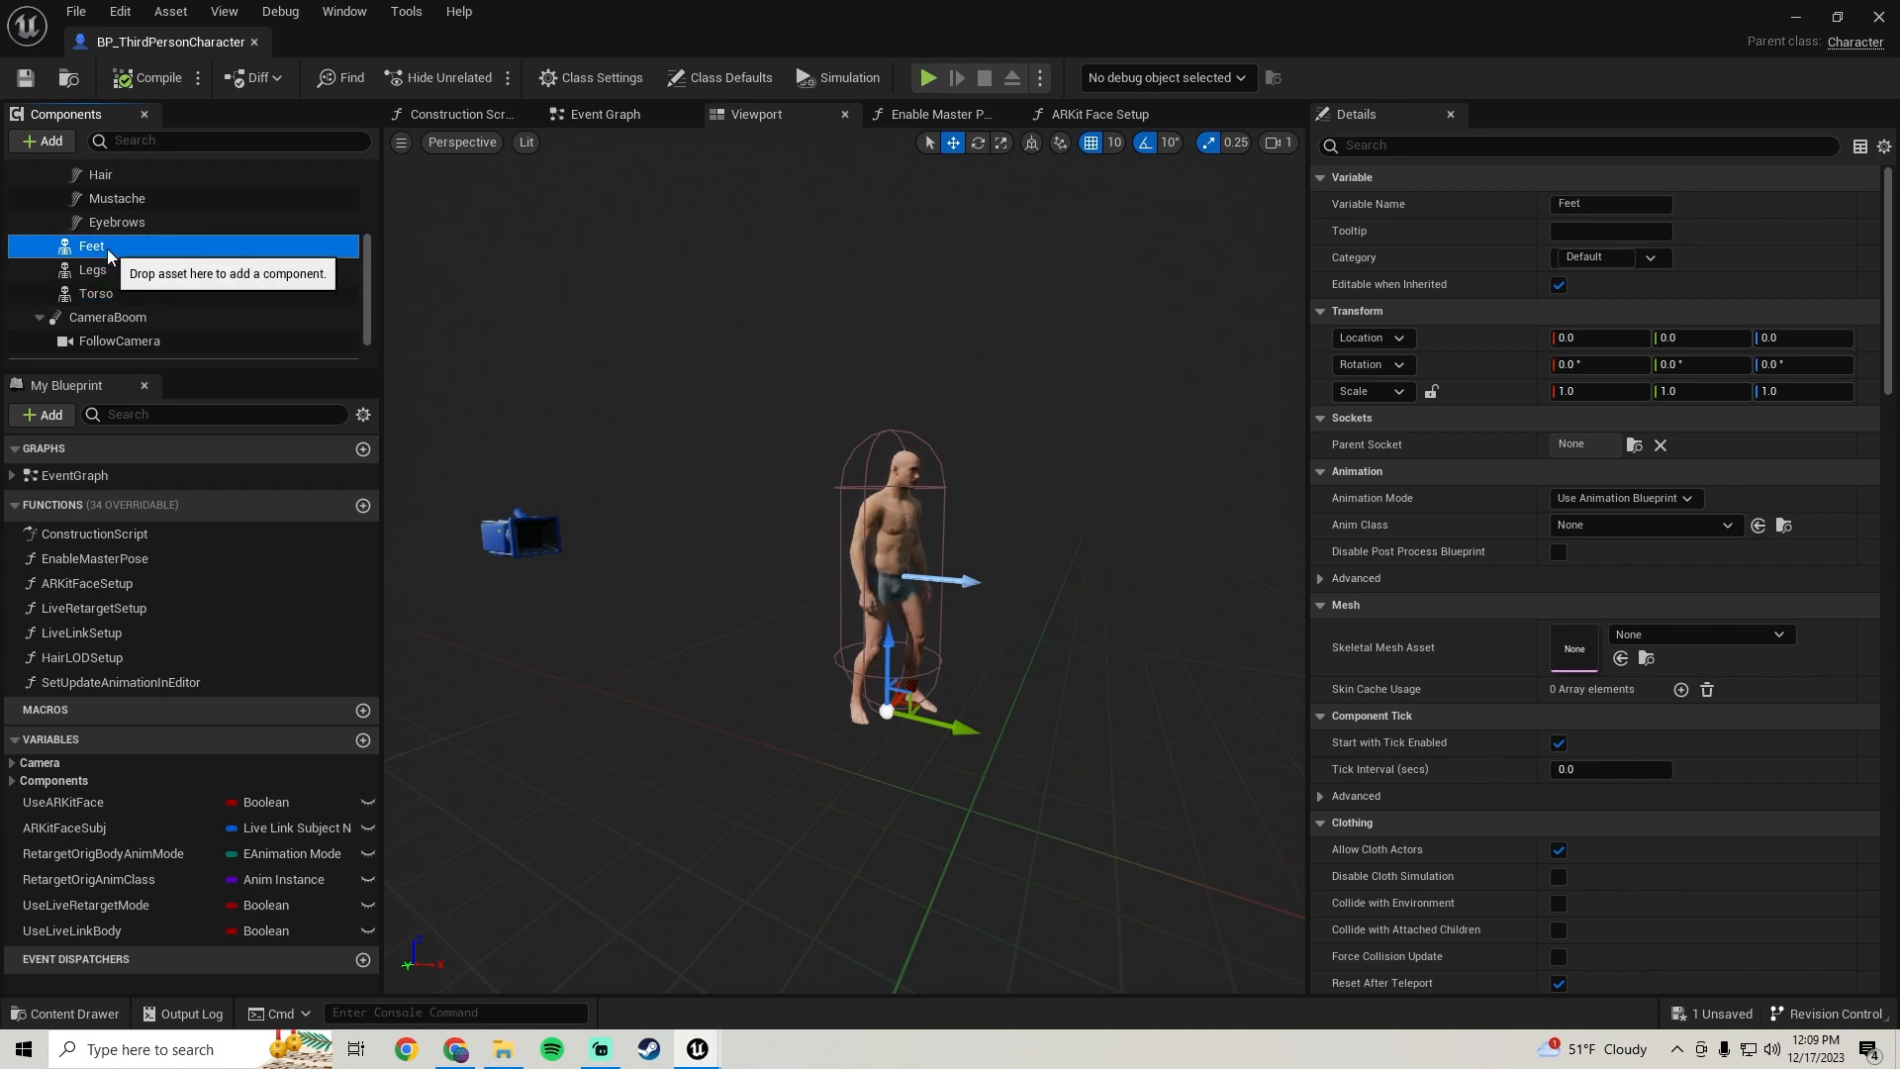
pyautogui.moveTo(620, 432)
pyautogui.mouseDown(button='right')
pyautogui.moveTo(625, 484)
pyautogui.moveTo(648, 436)
pyautogui.mouseUp(button='right')
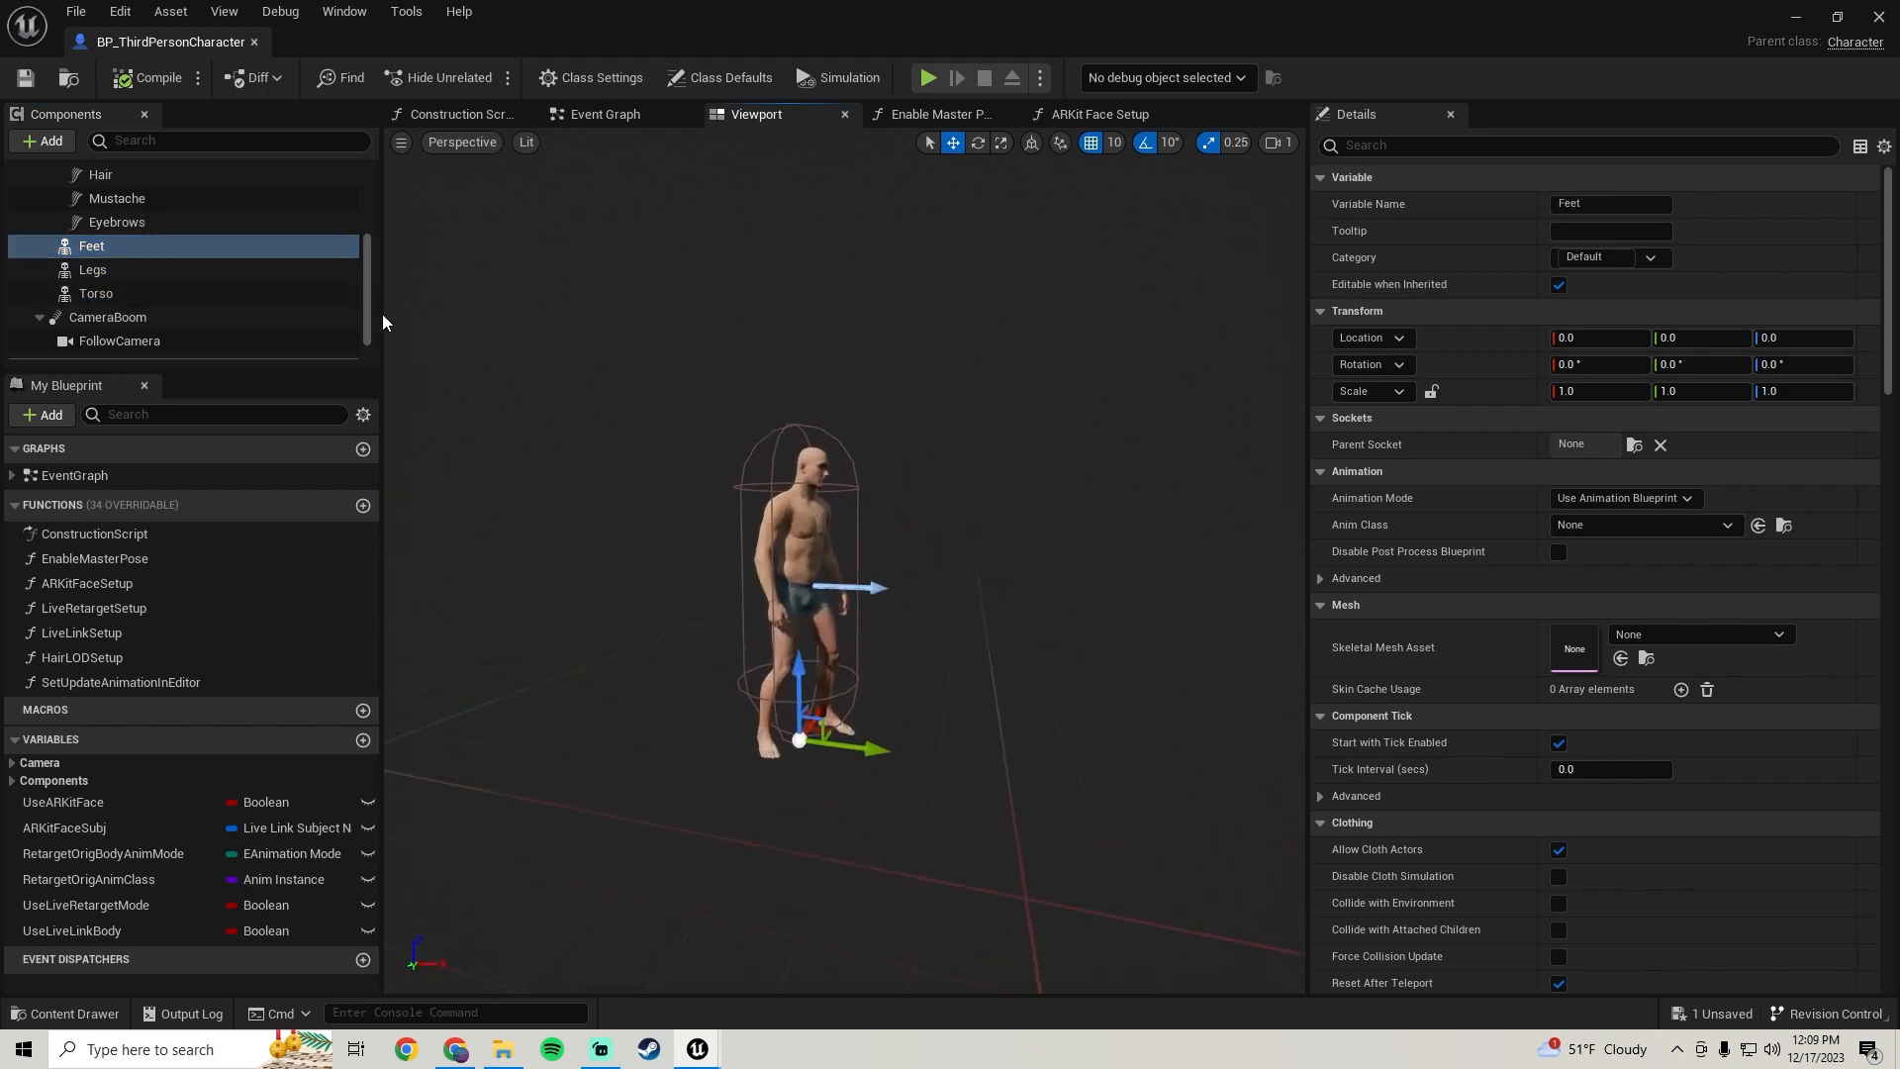
# Assign the MaleCharacterChest skeletal mesh from BodyParts/Male/Chest to the Legs component
pyautogui.click(152, 274)
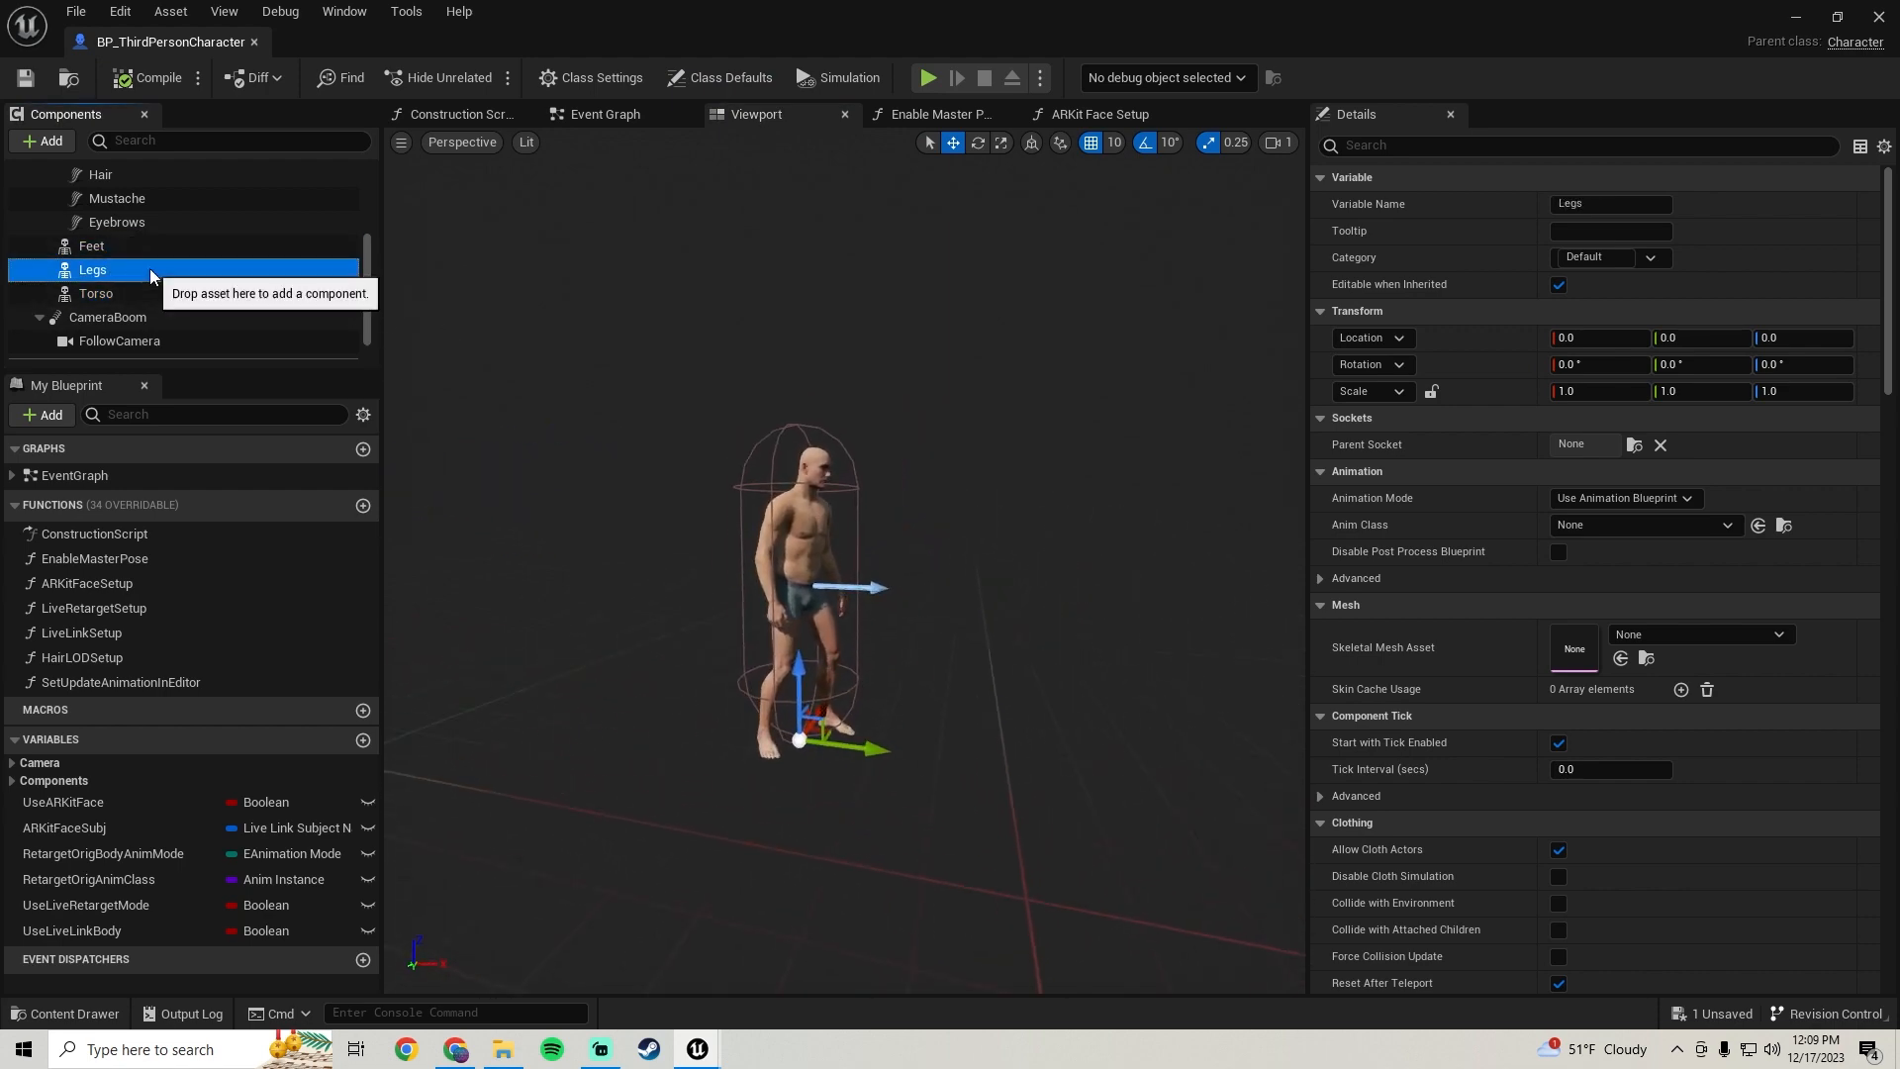
pyautogui.click(1837, 18)
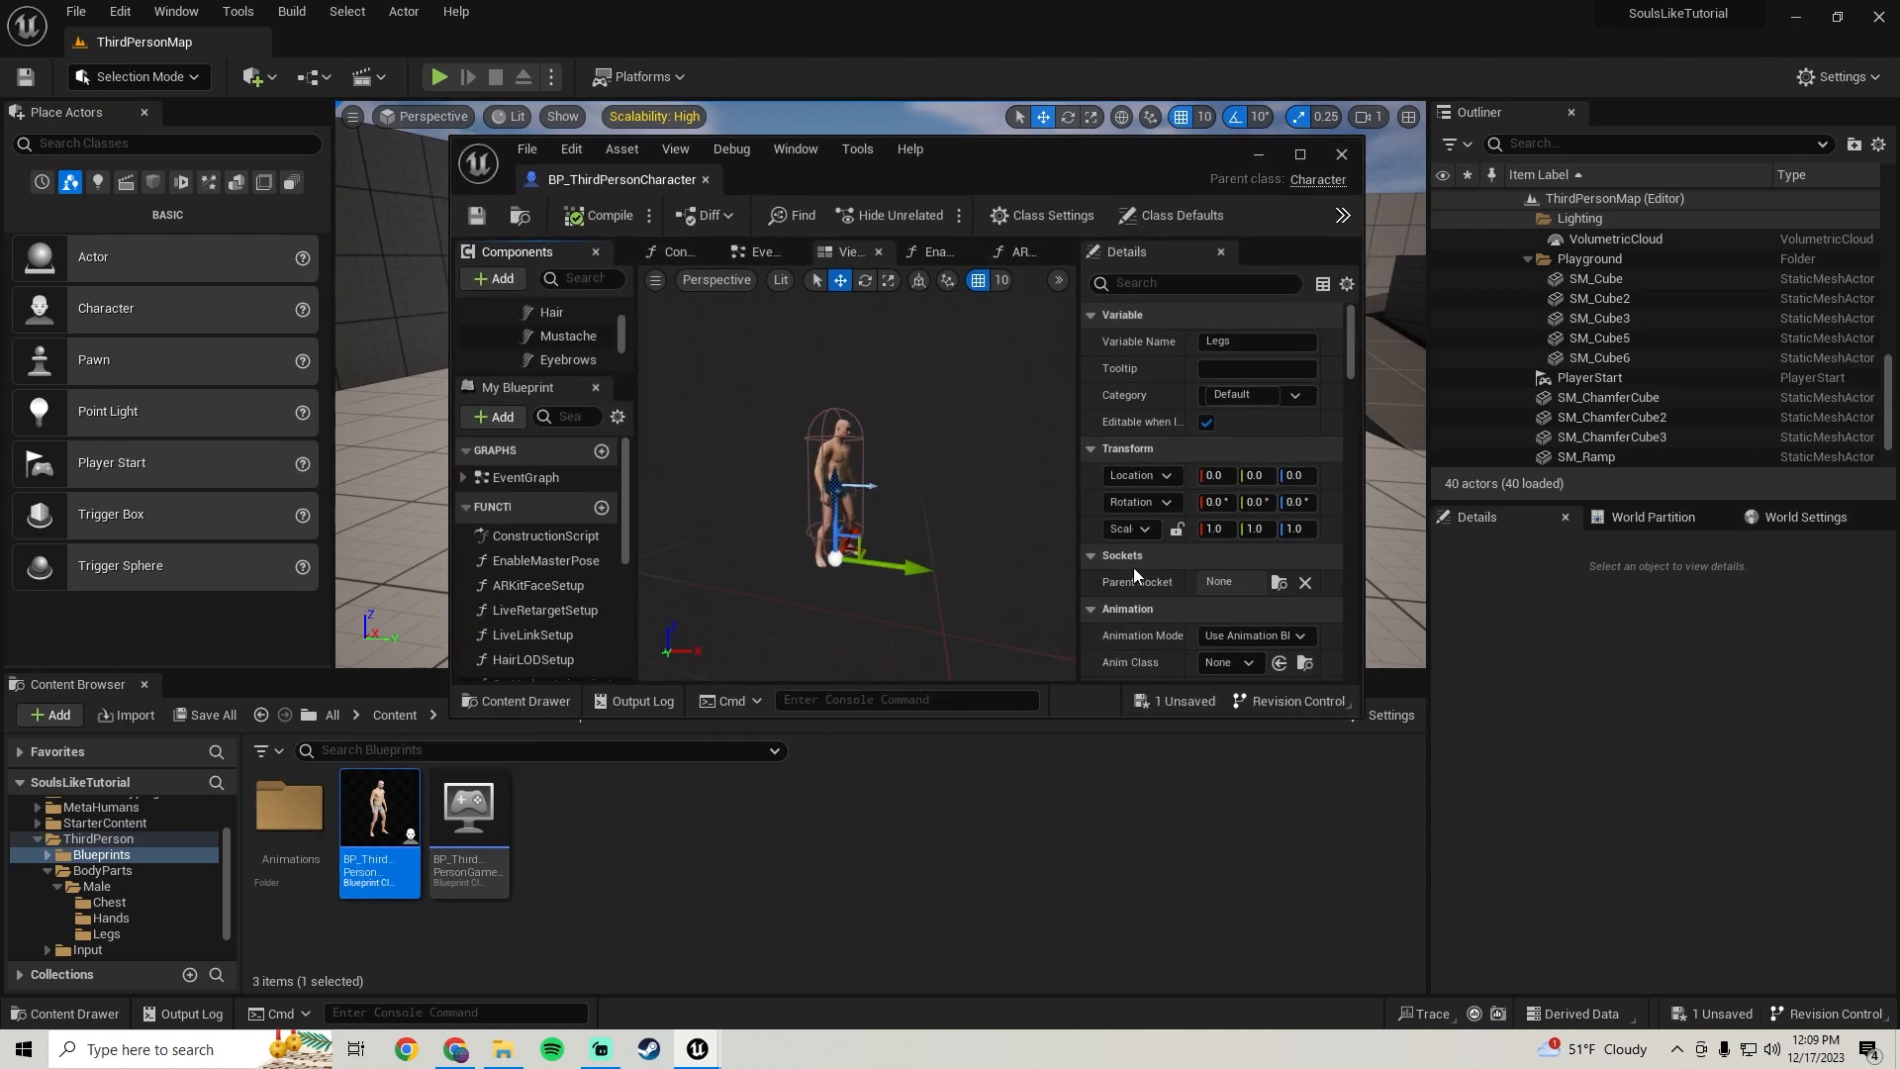
pyautogui.scroll(-4, 1134, 569)
pyautogui.scroll(-1, 1136, 580)
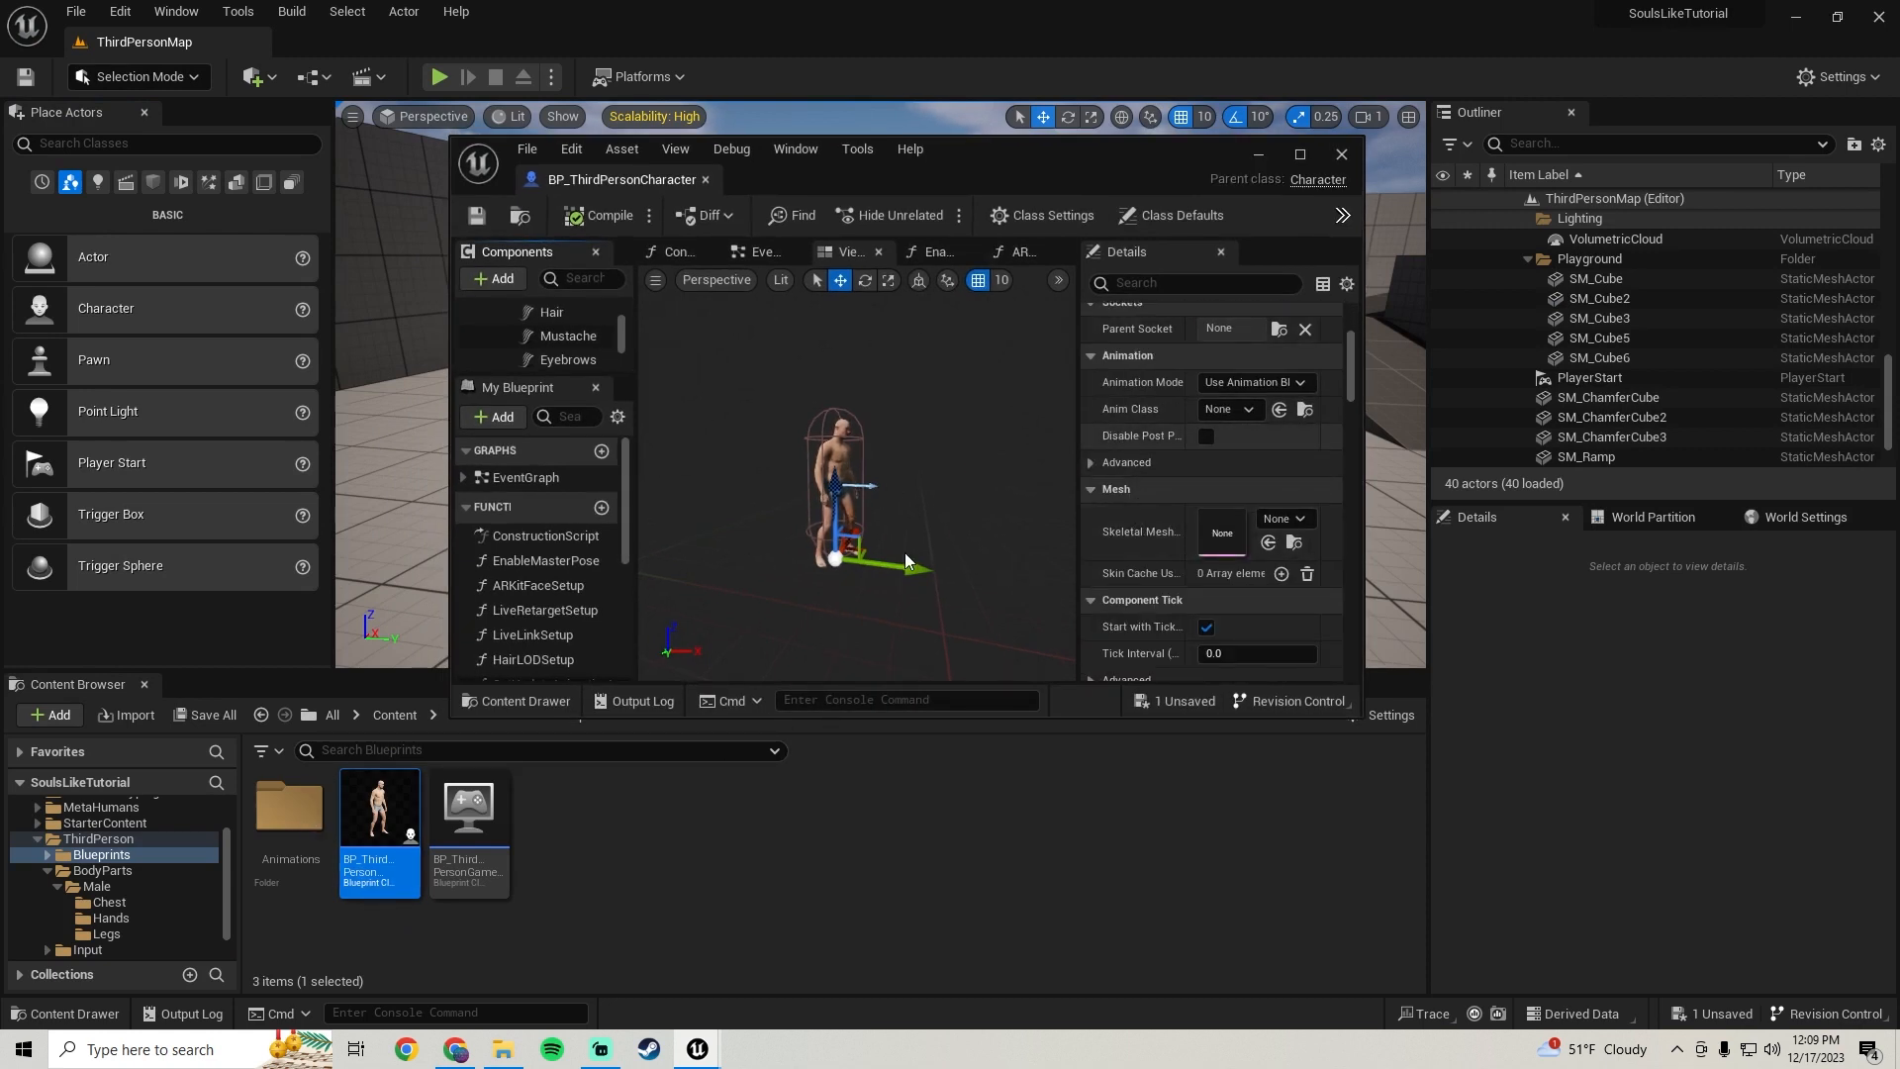
pyautogui.click(119, 869)
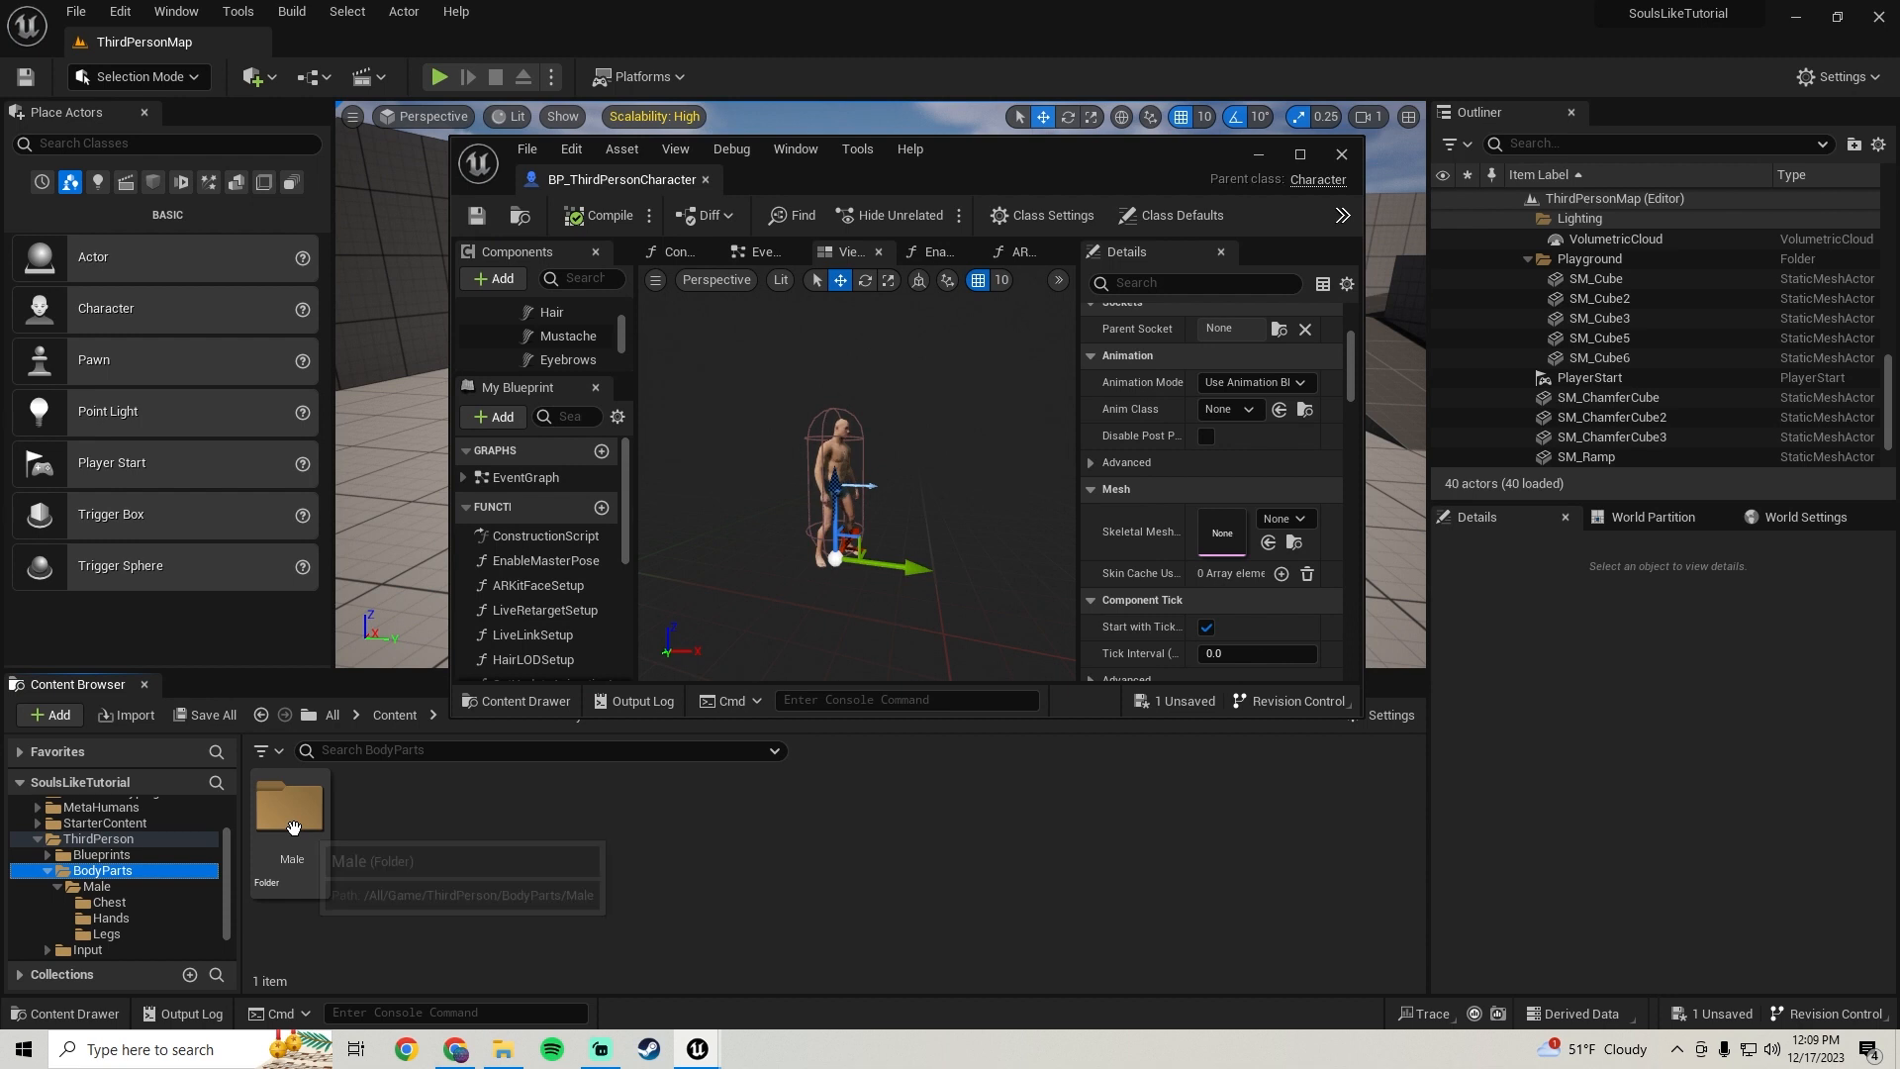
pyautogui.doubleClick(294, 830)
pyautogui.doubleClick(300, 848)
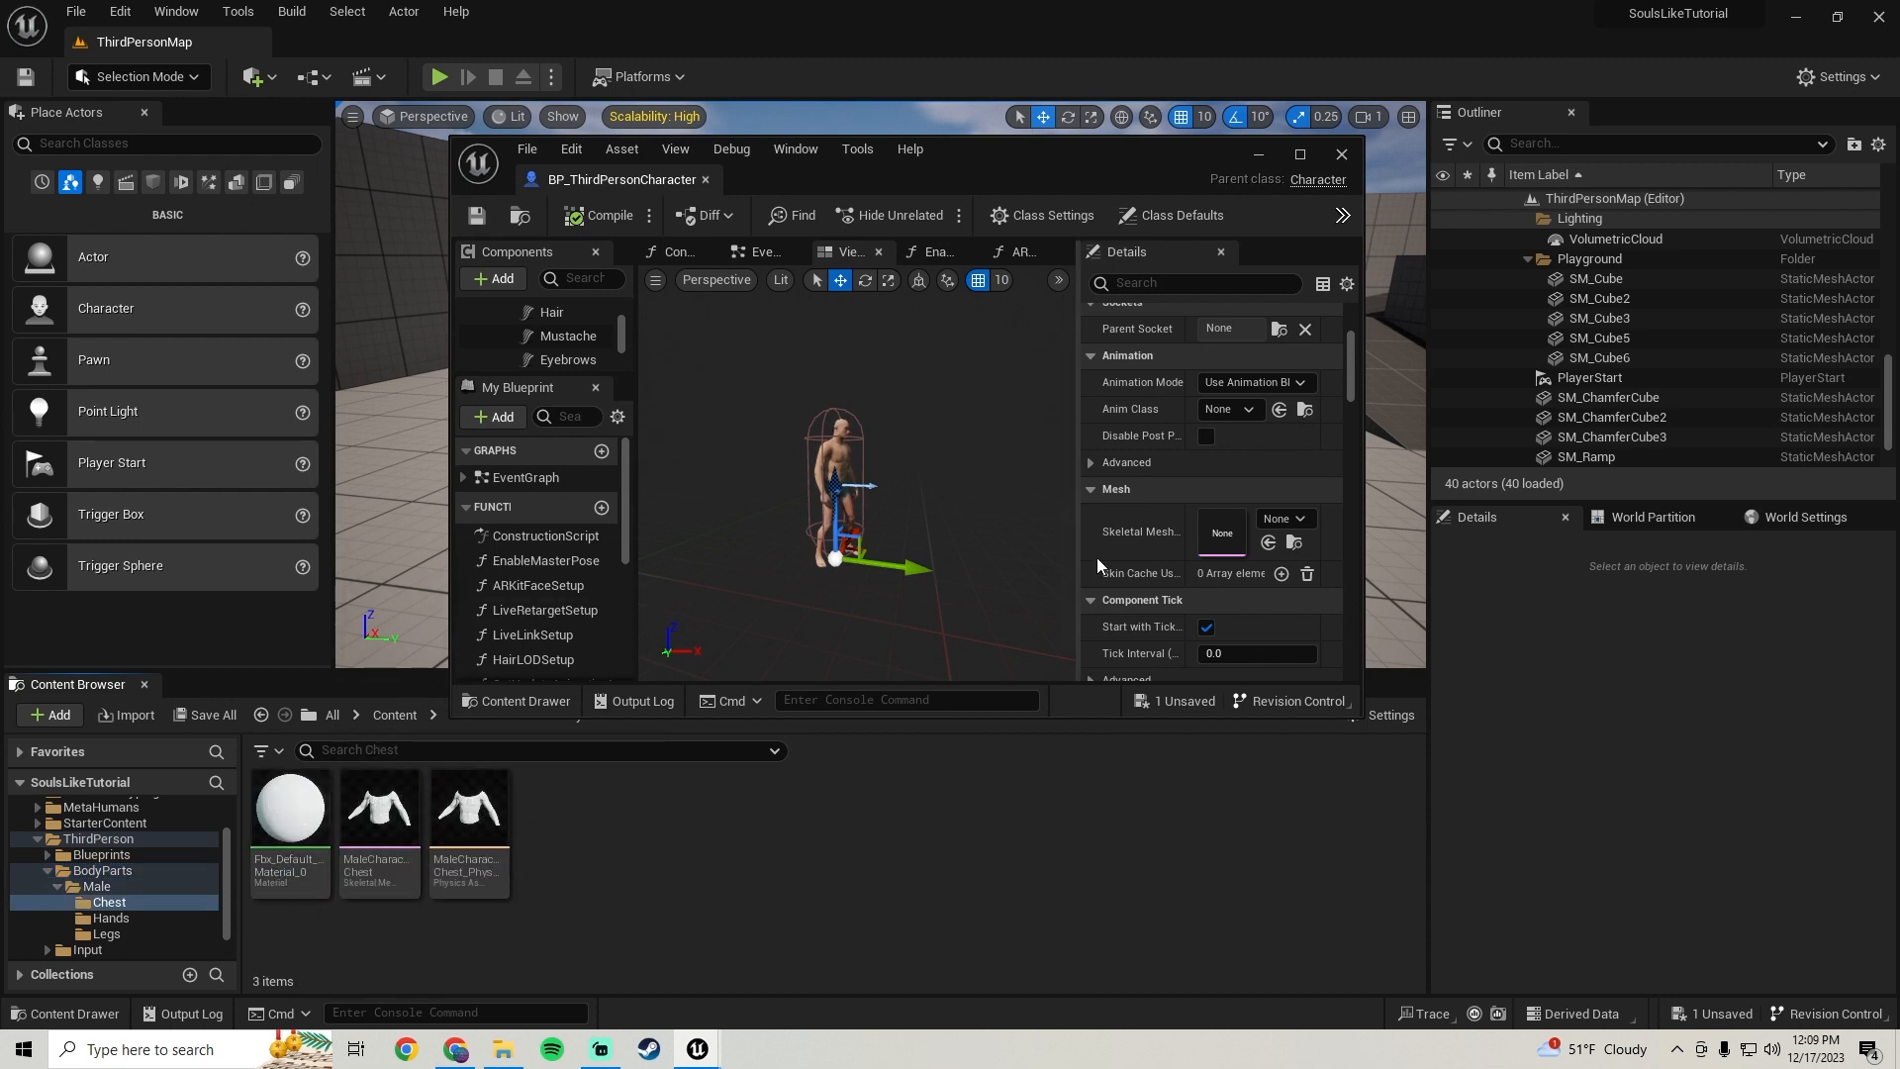
pyautogui.moveTo(381, 836); pyautogui.dragTo(1221, 497)
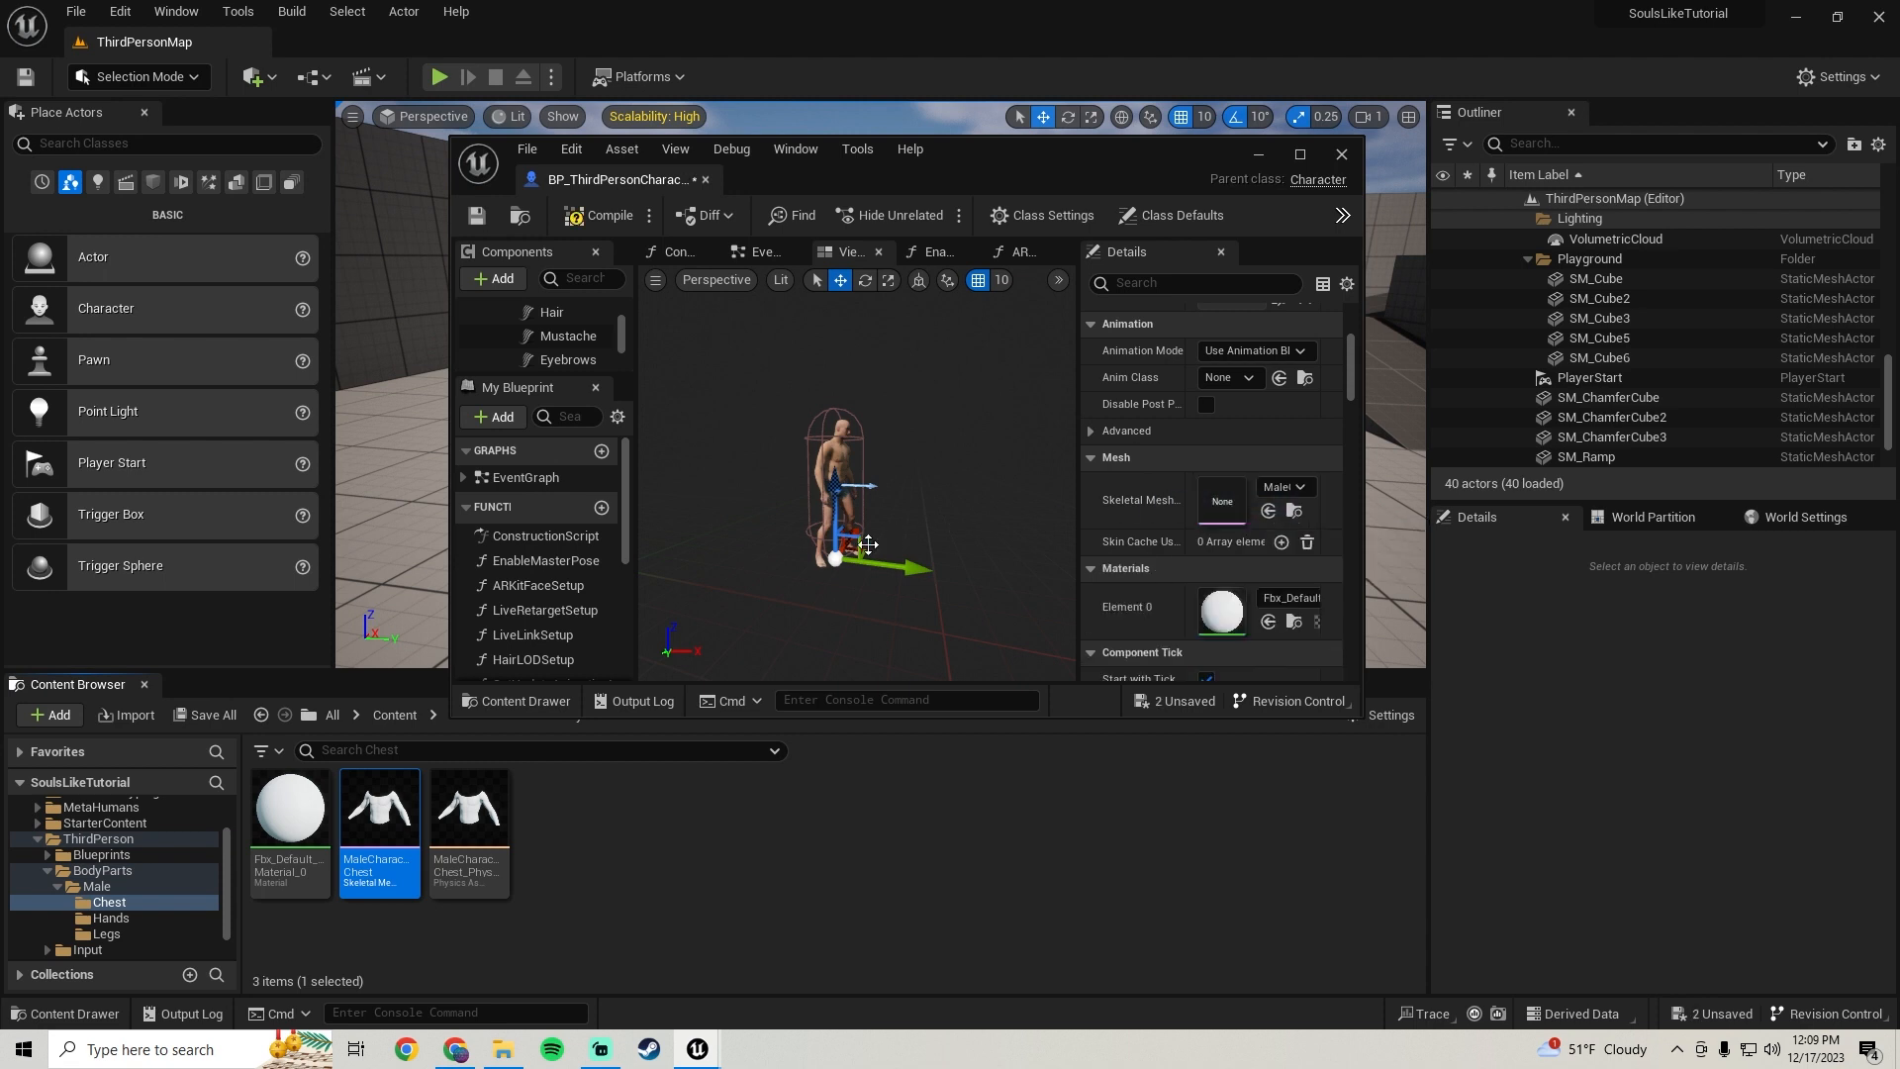
pyautogui.press('w')
pyautogui.moveTo(857, 475); pyautogui.dragTo(911, 483, button='right')
pyautogui.press('s')
pyautogui.press('w')
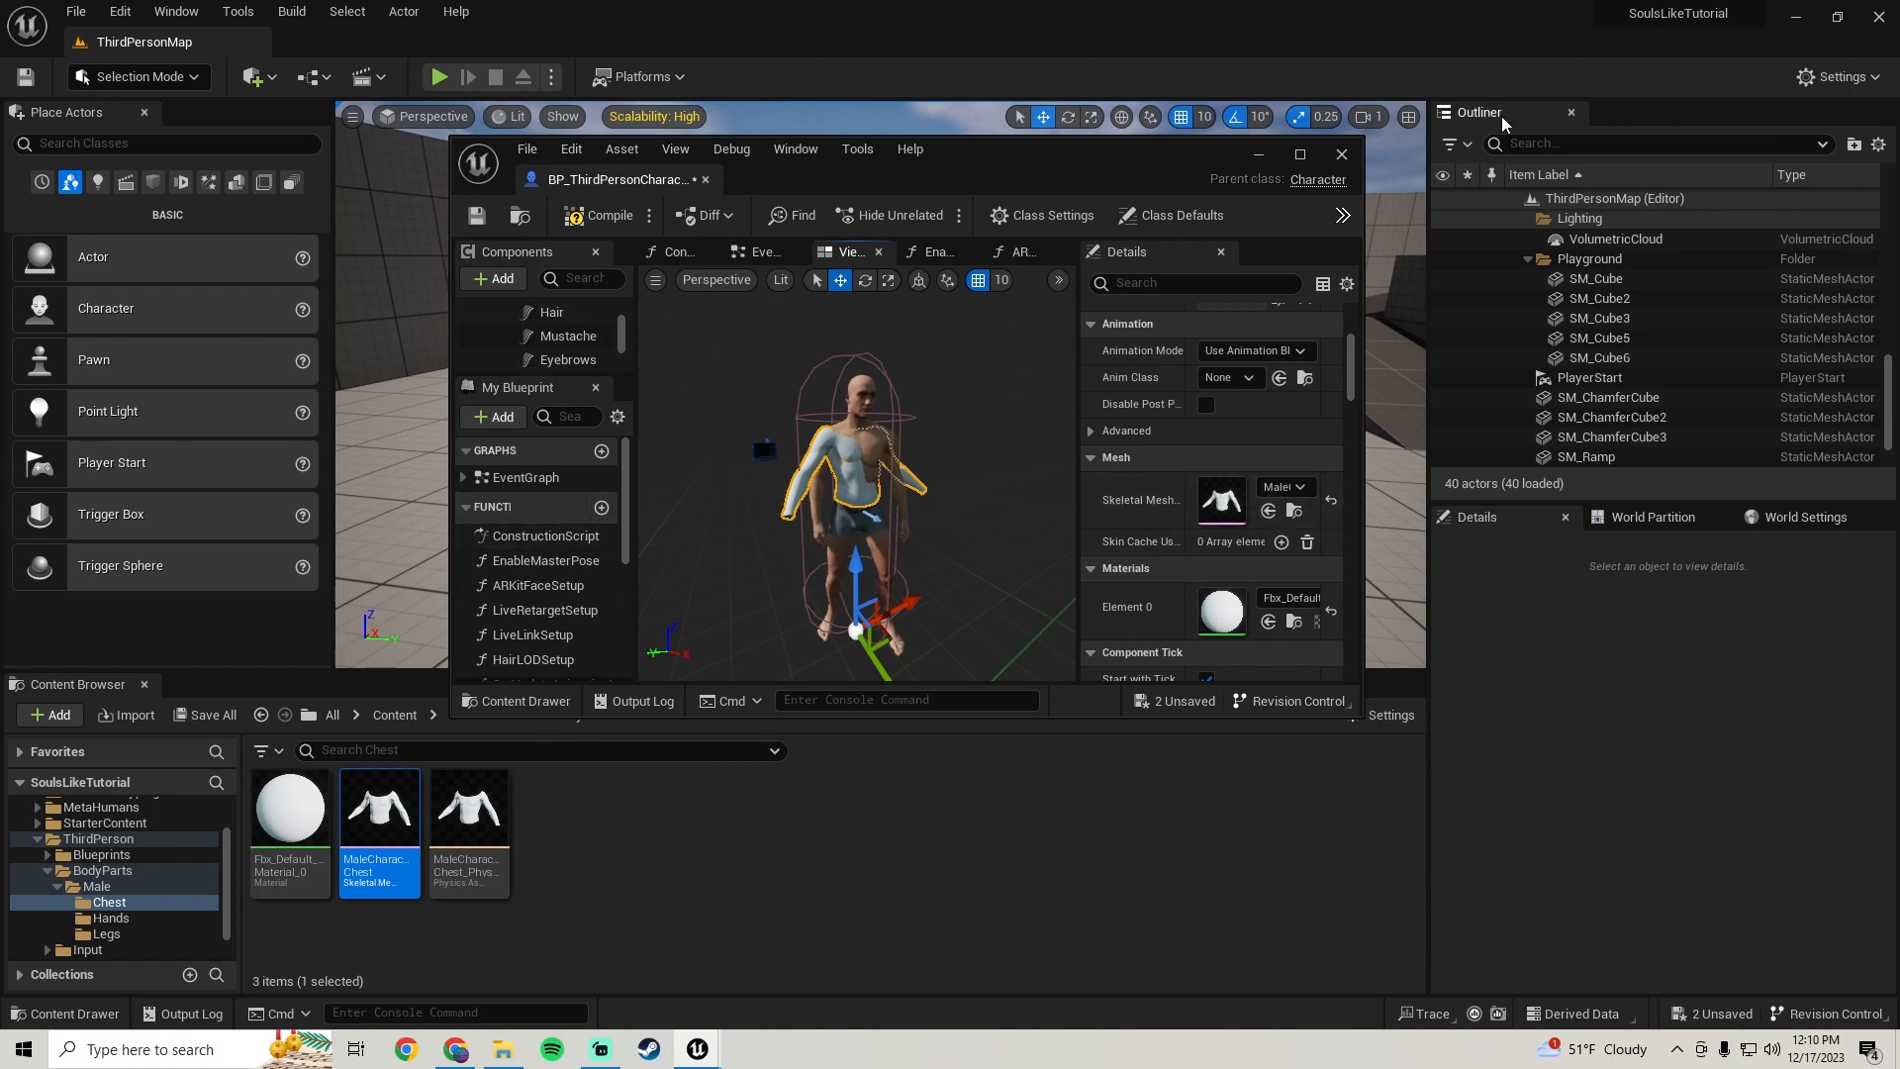
# Locate the main character mesh's M_BodySynthesized material in the Content Browser
pyautogui.click(1299, 155)
pyautogui.scroll(3, 135, 265)
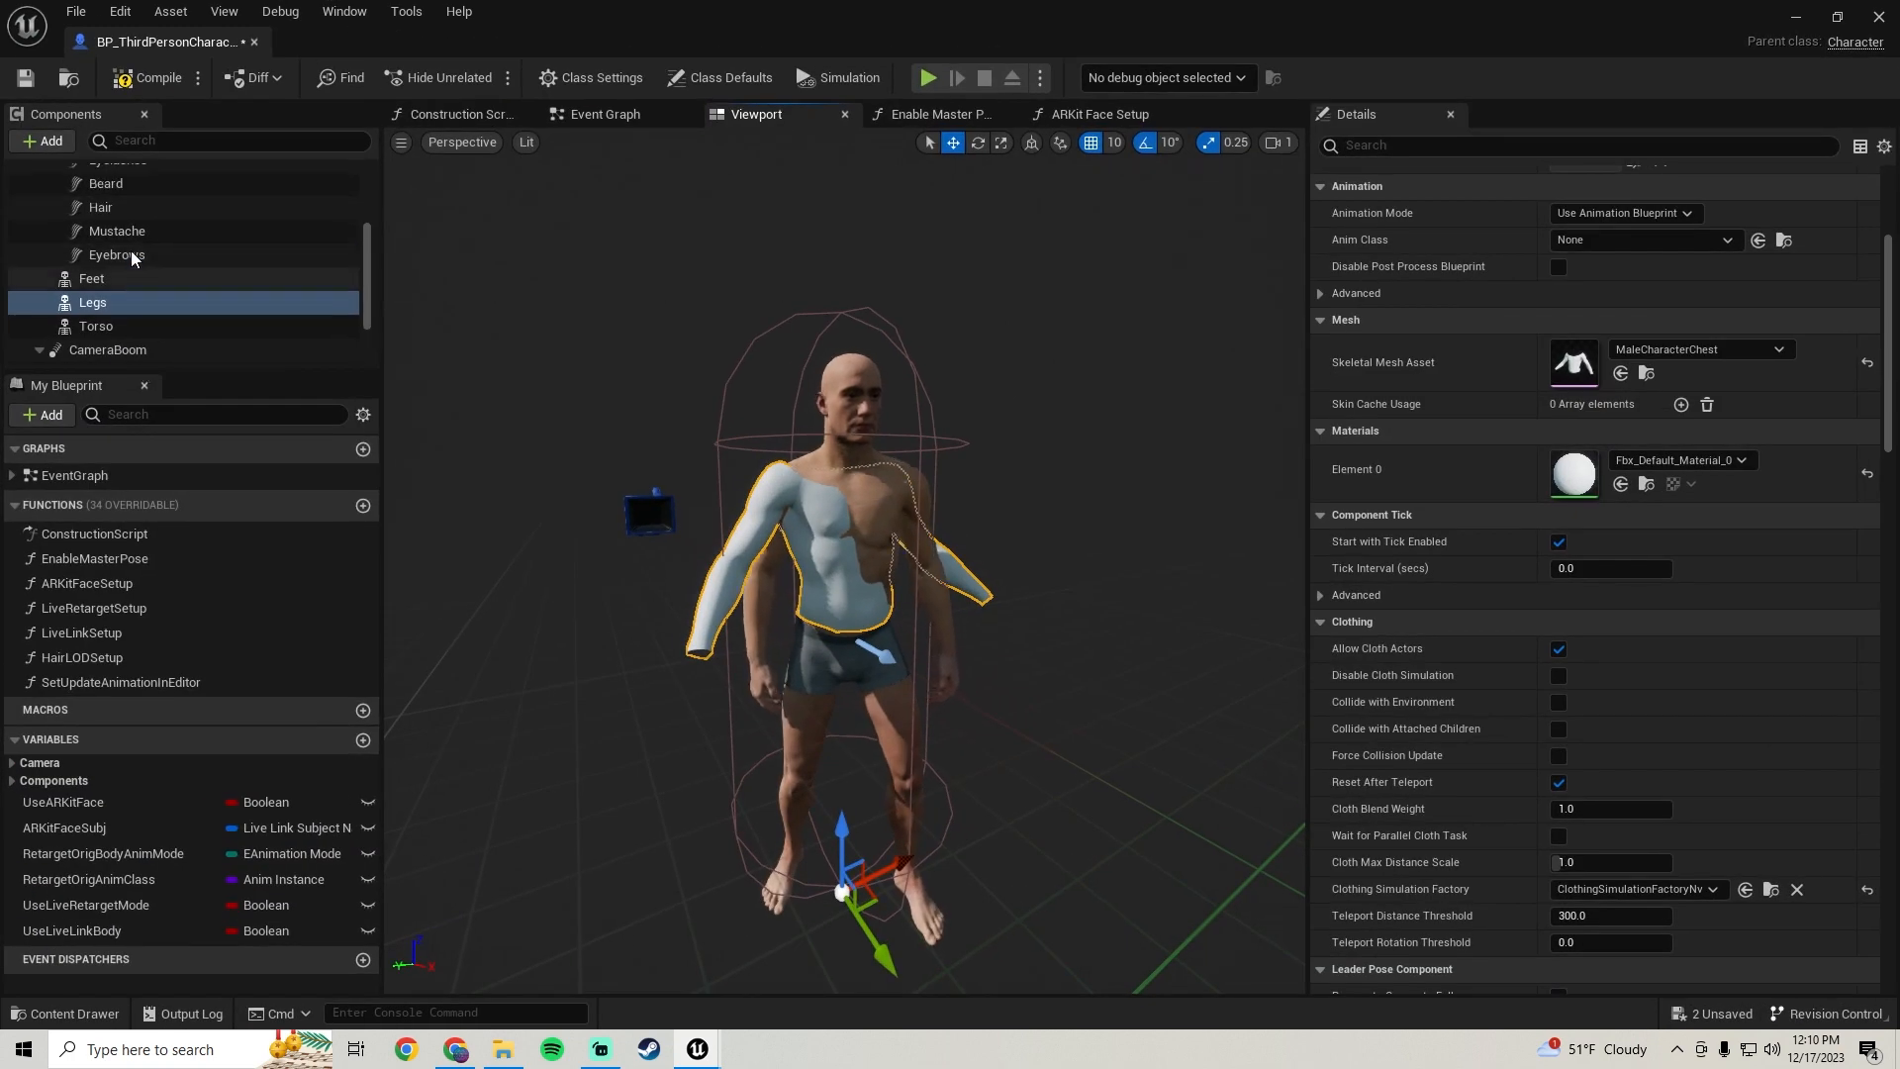
pyautogui.click(138, 214)
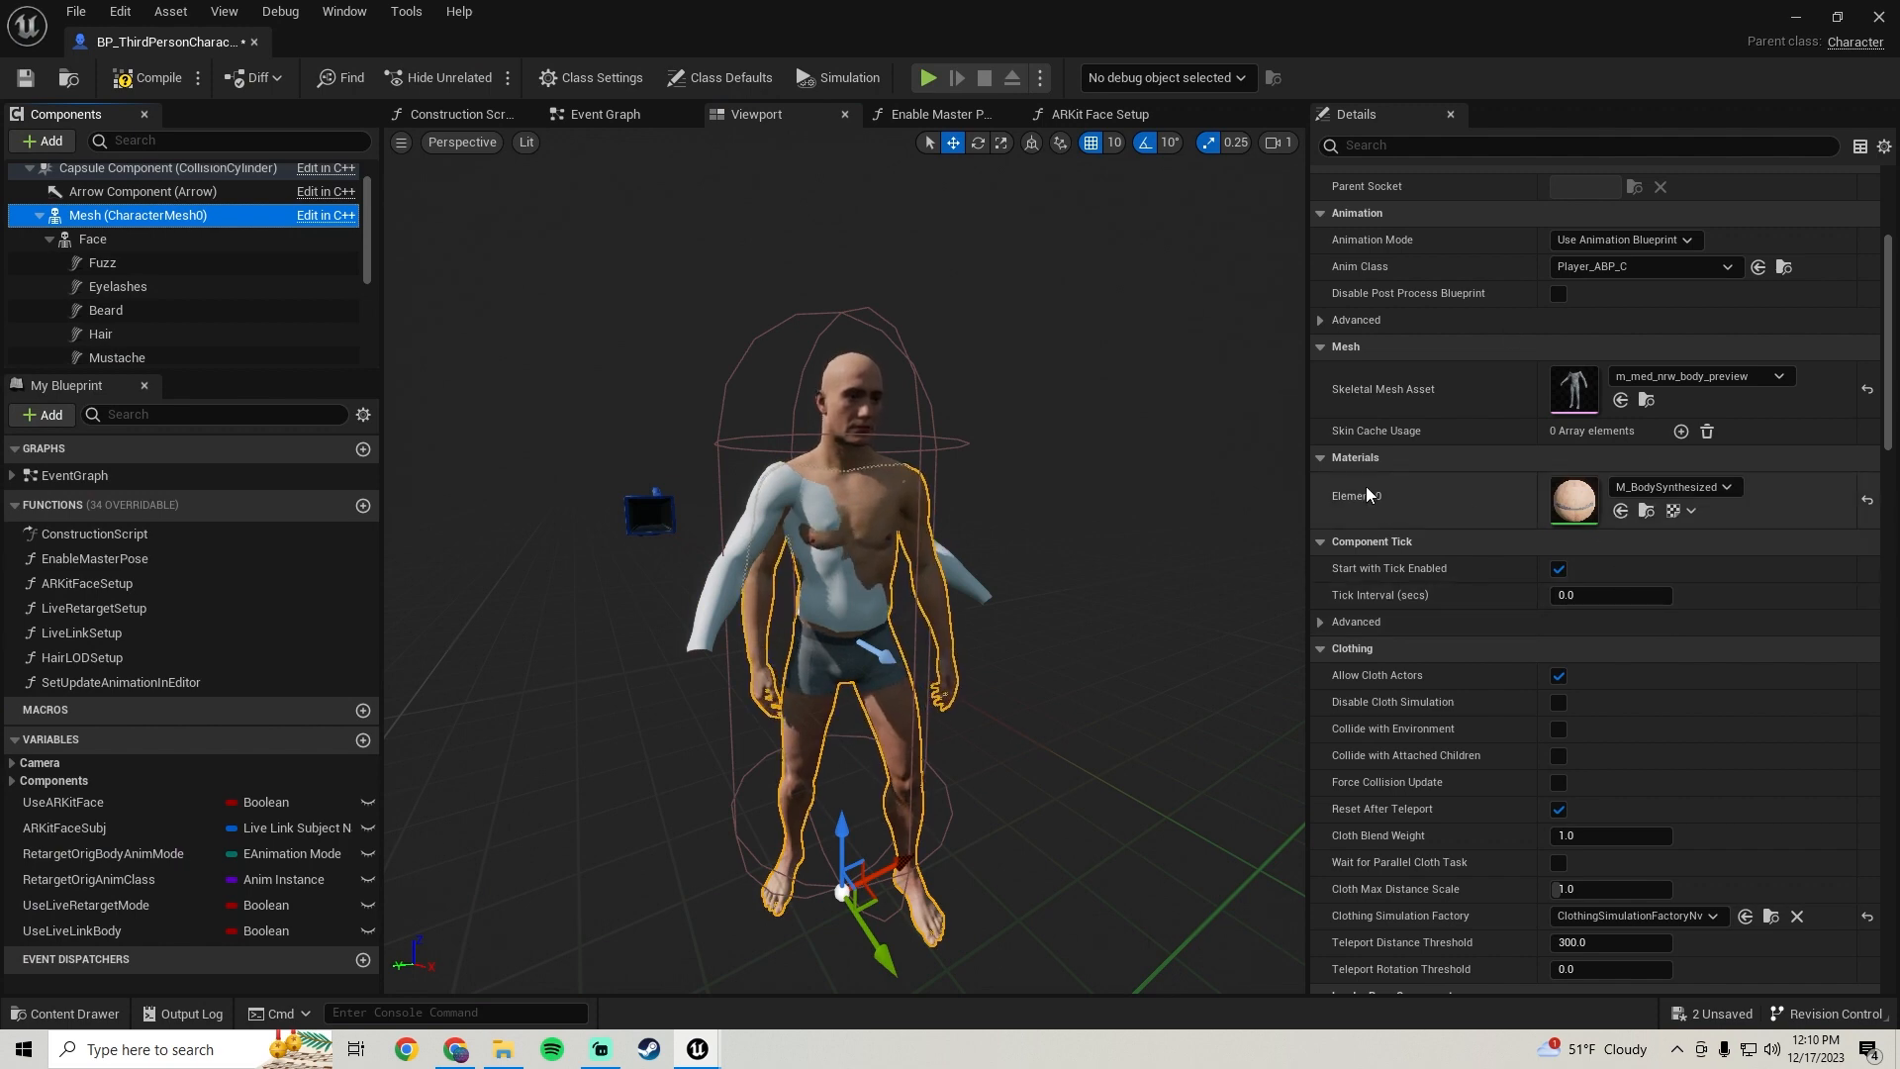
pyautogui.click(1646, 512)
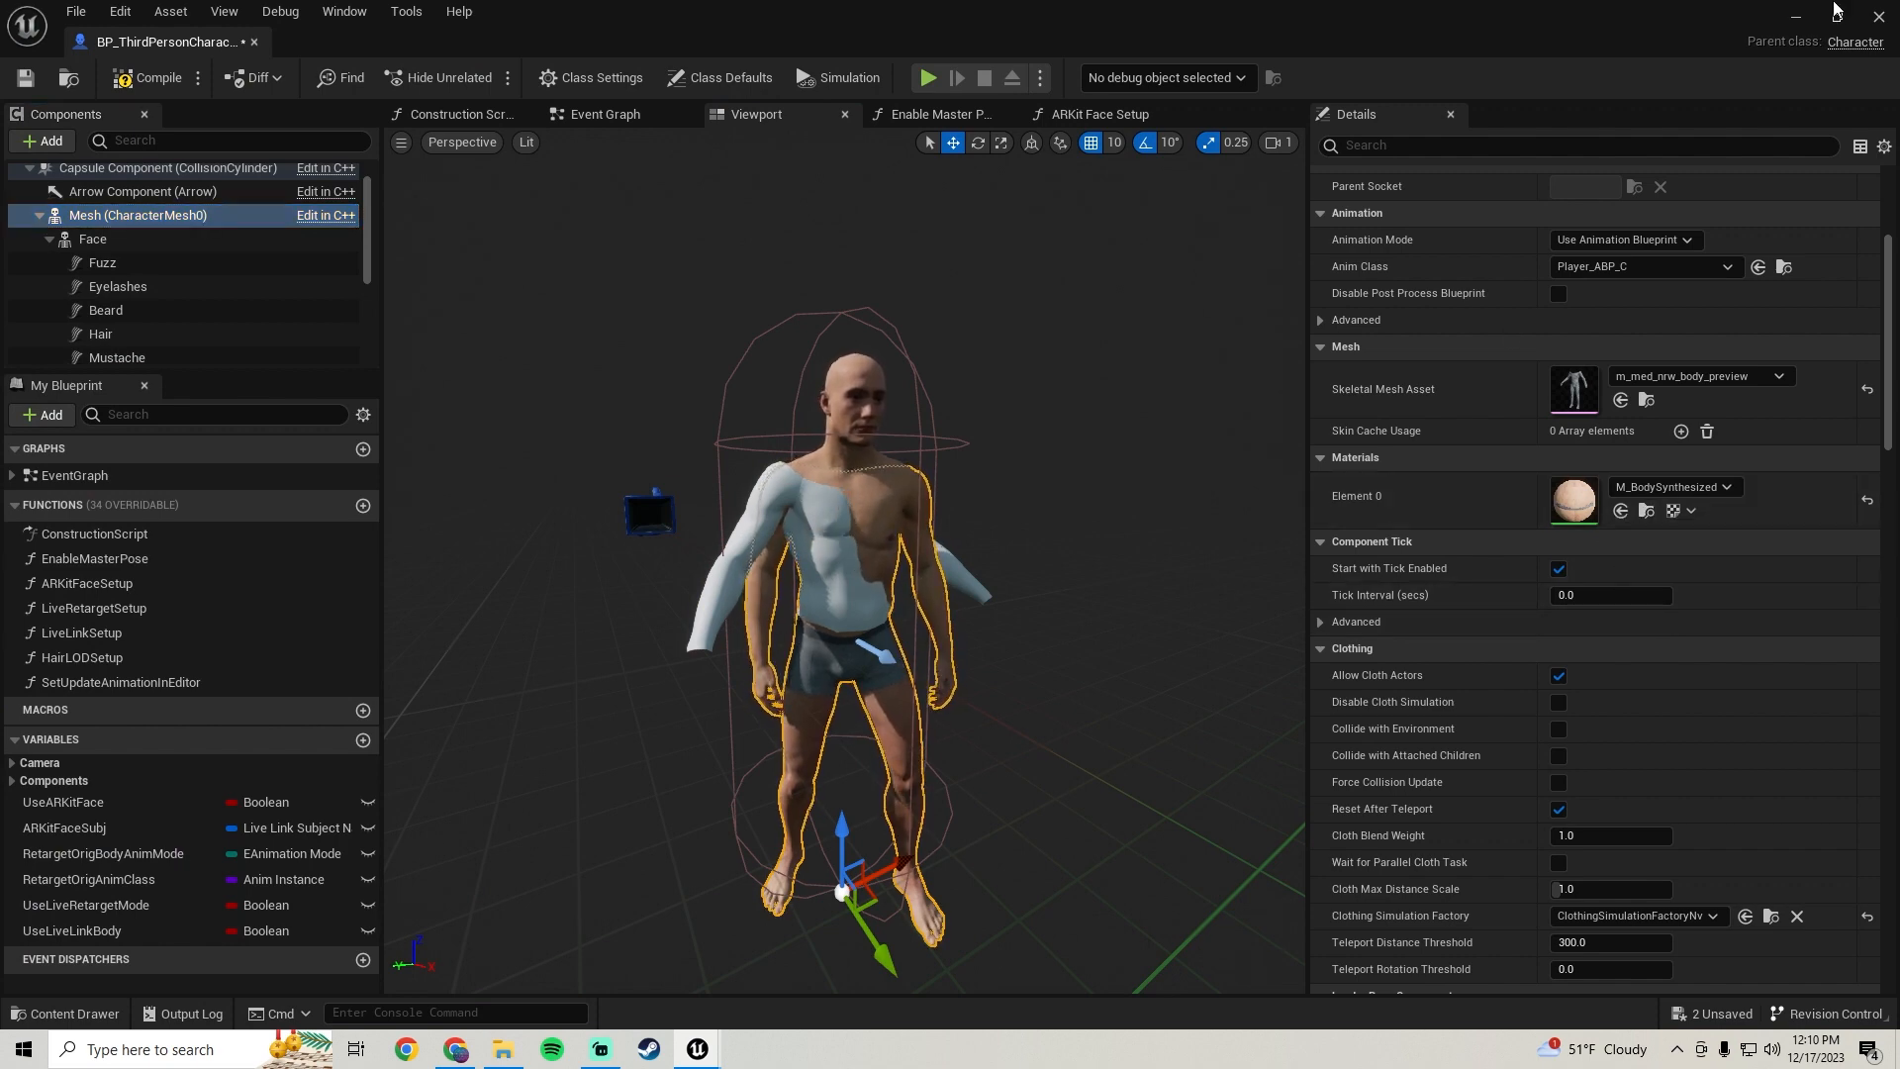
pyautogui.click(1839, 19)
# Select the Torso component and save the blueprint
pyautogui.scroll(-3, 546, 336)
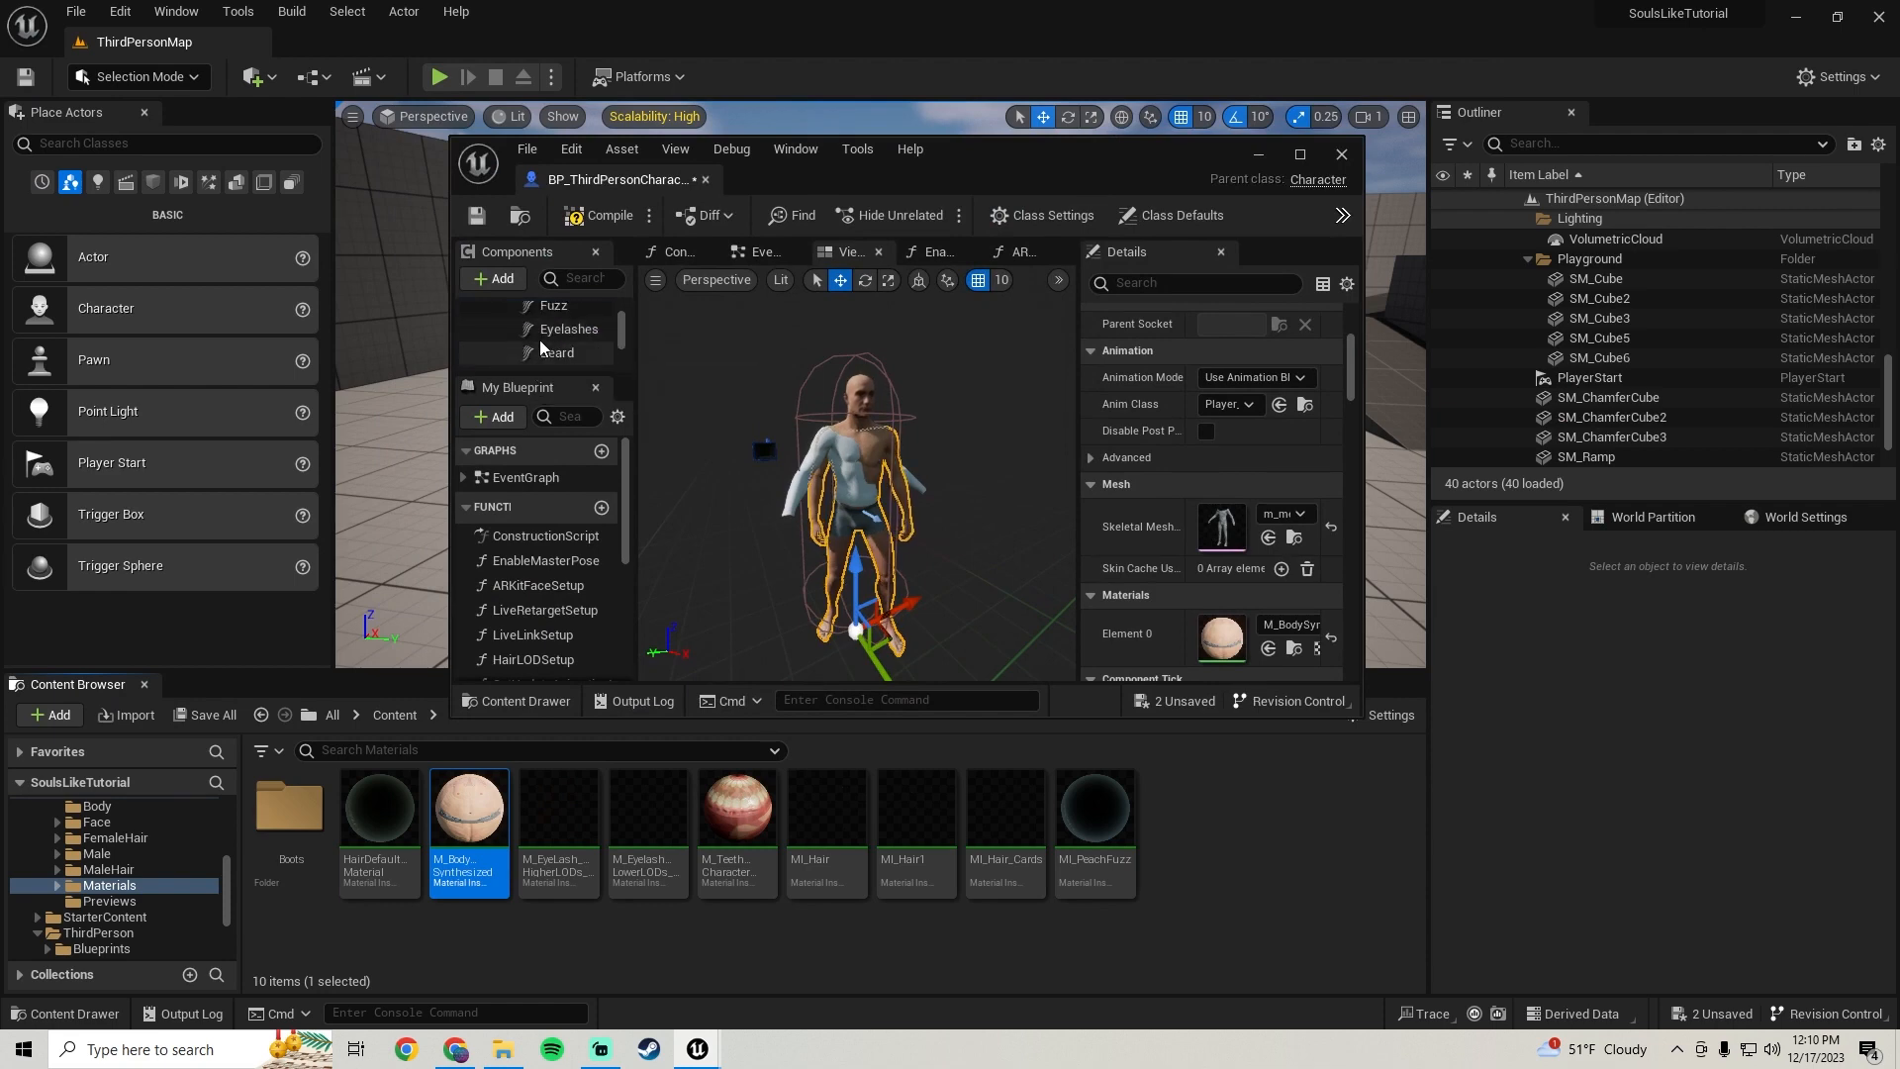
pyautogui.scroll(1, 554, 326)
pyautogui.click(547, 337)
pyautogui.scroll(-2, 1128, 487)
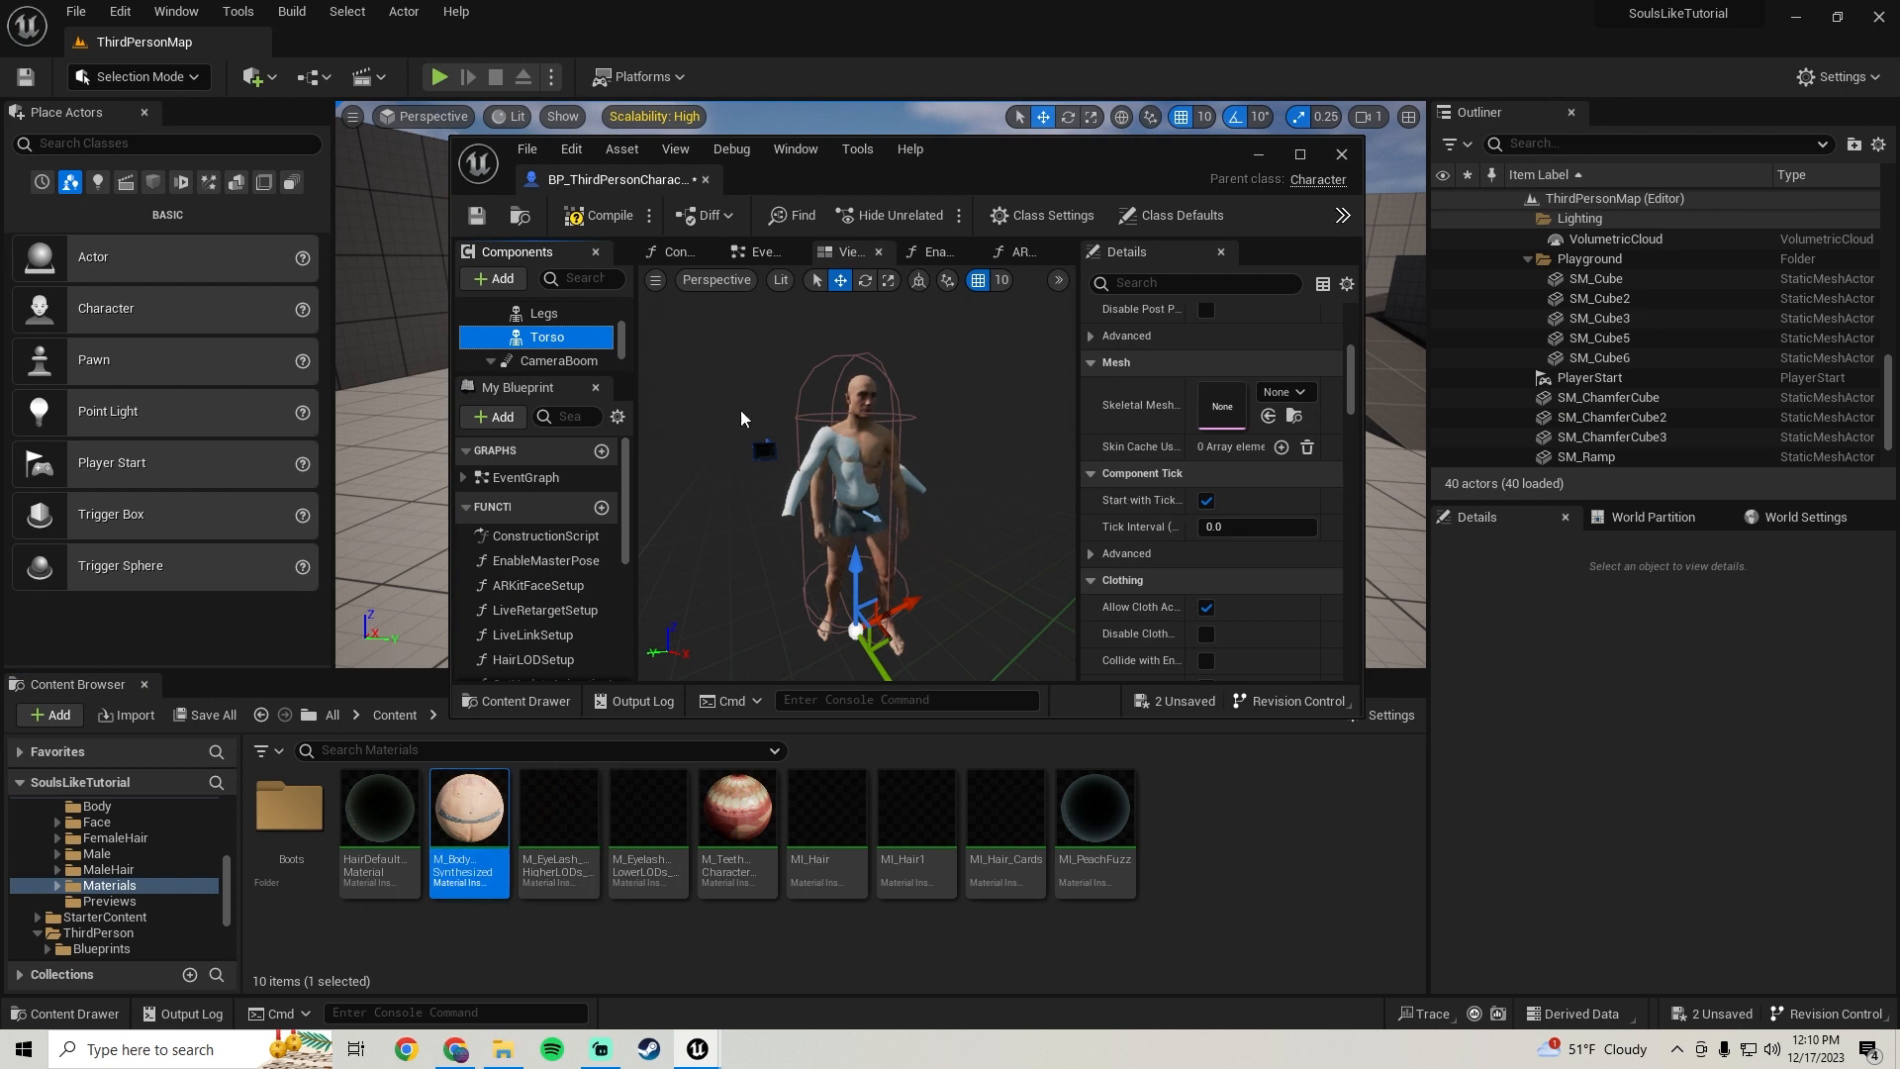
pyautogui.scroll(2, 1184, 502)
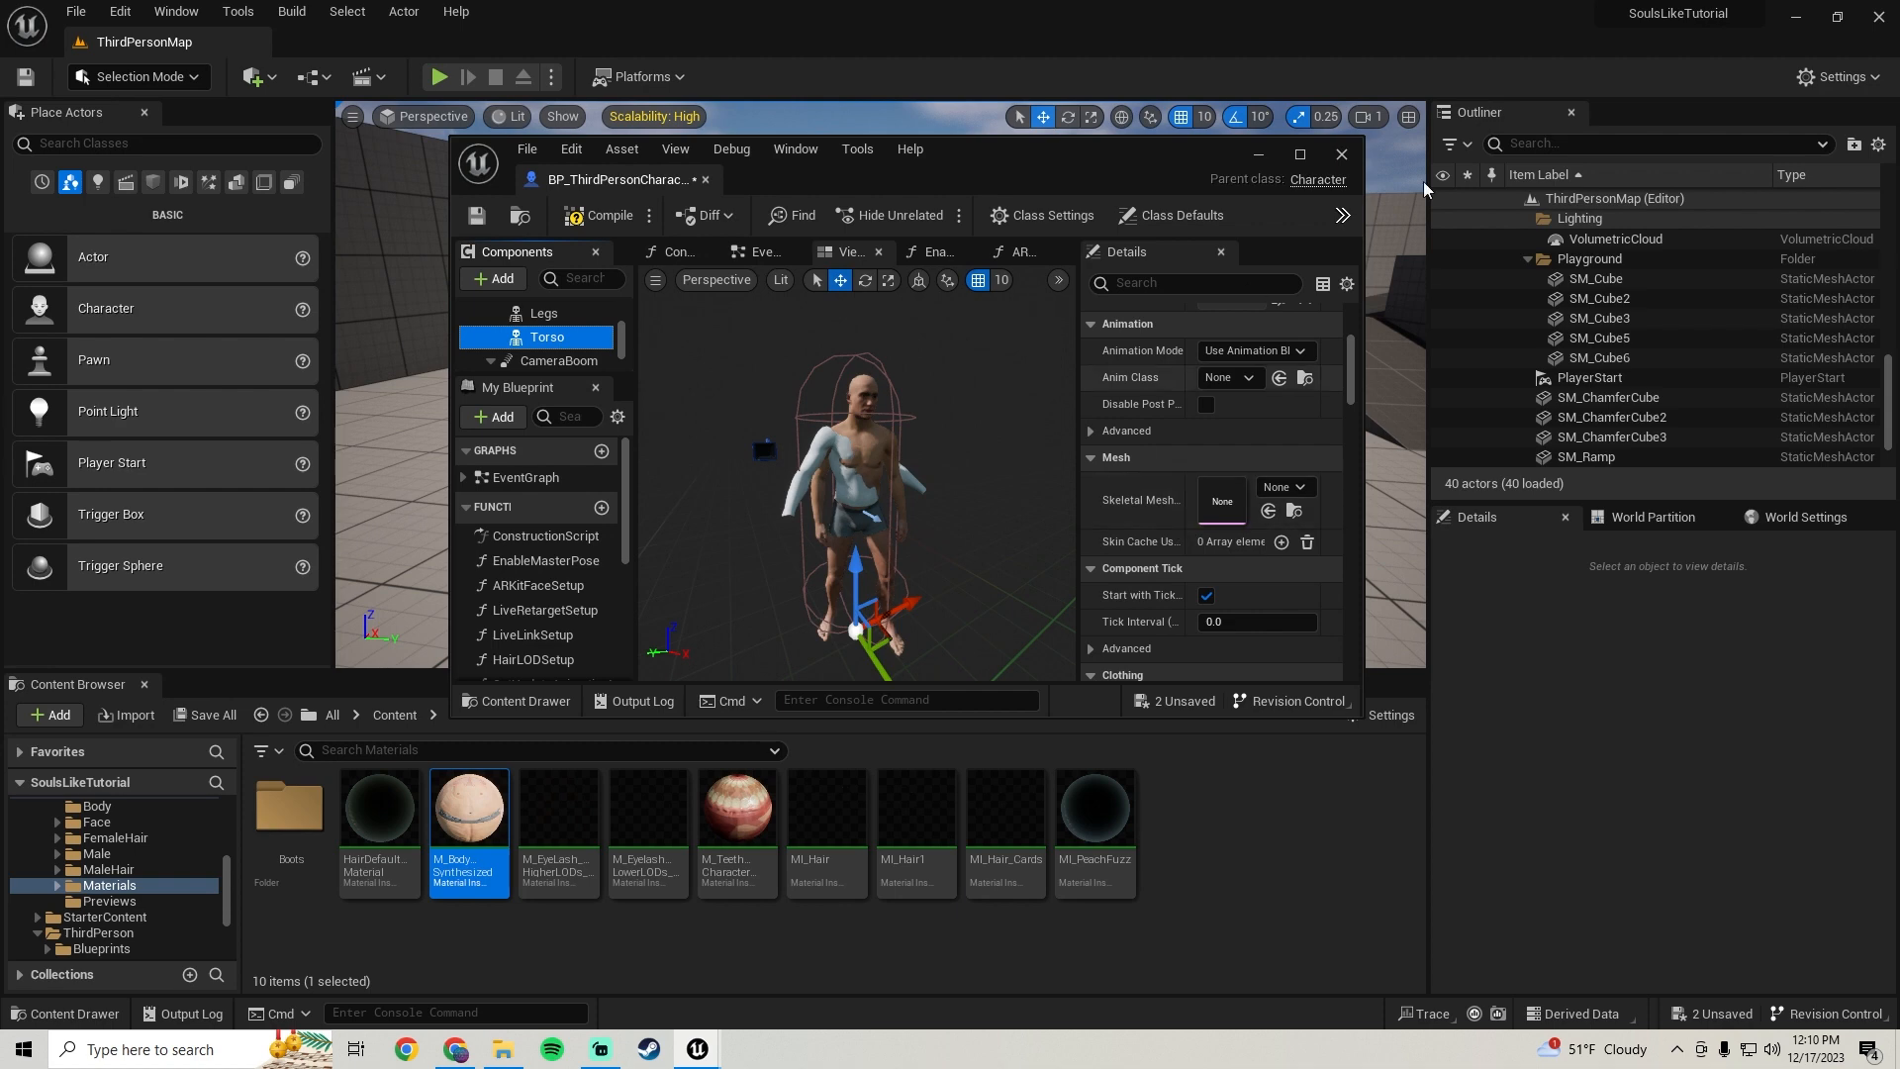
pyautogui.click(1301, 156)
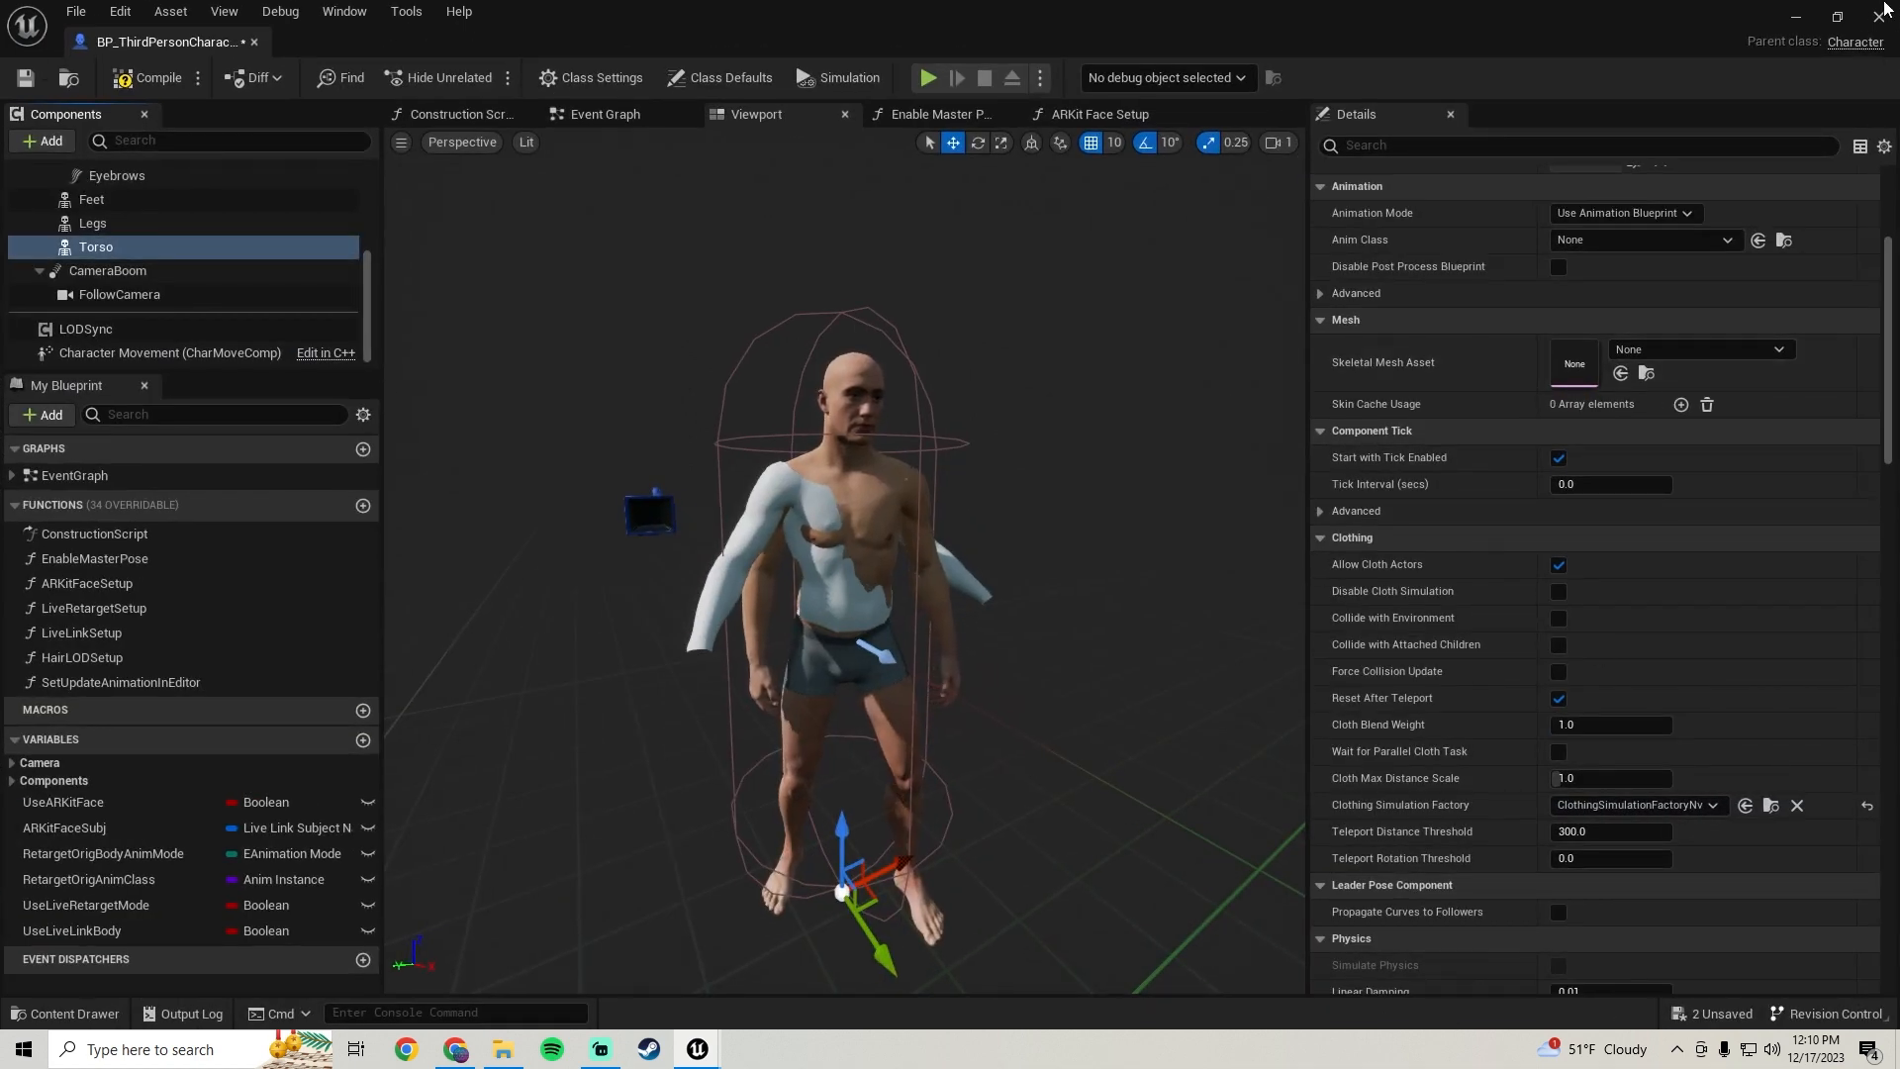
pyautogui.click(1837, 16)
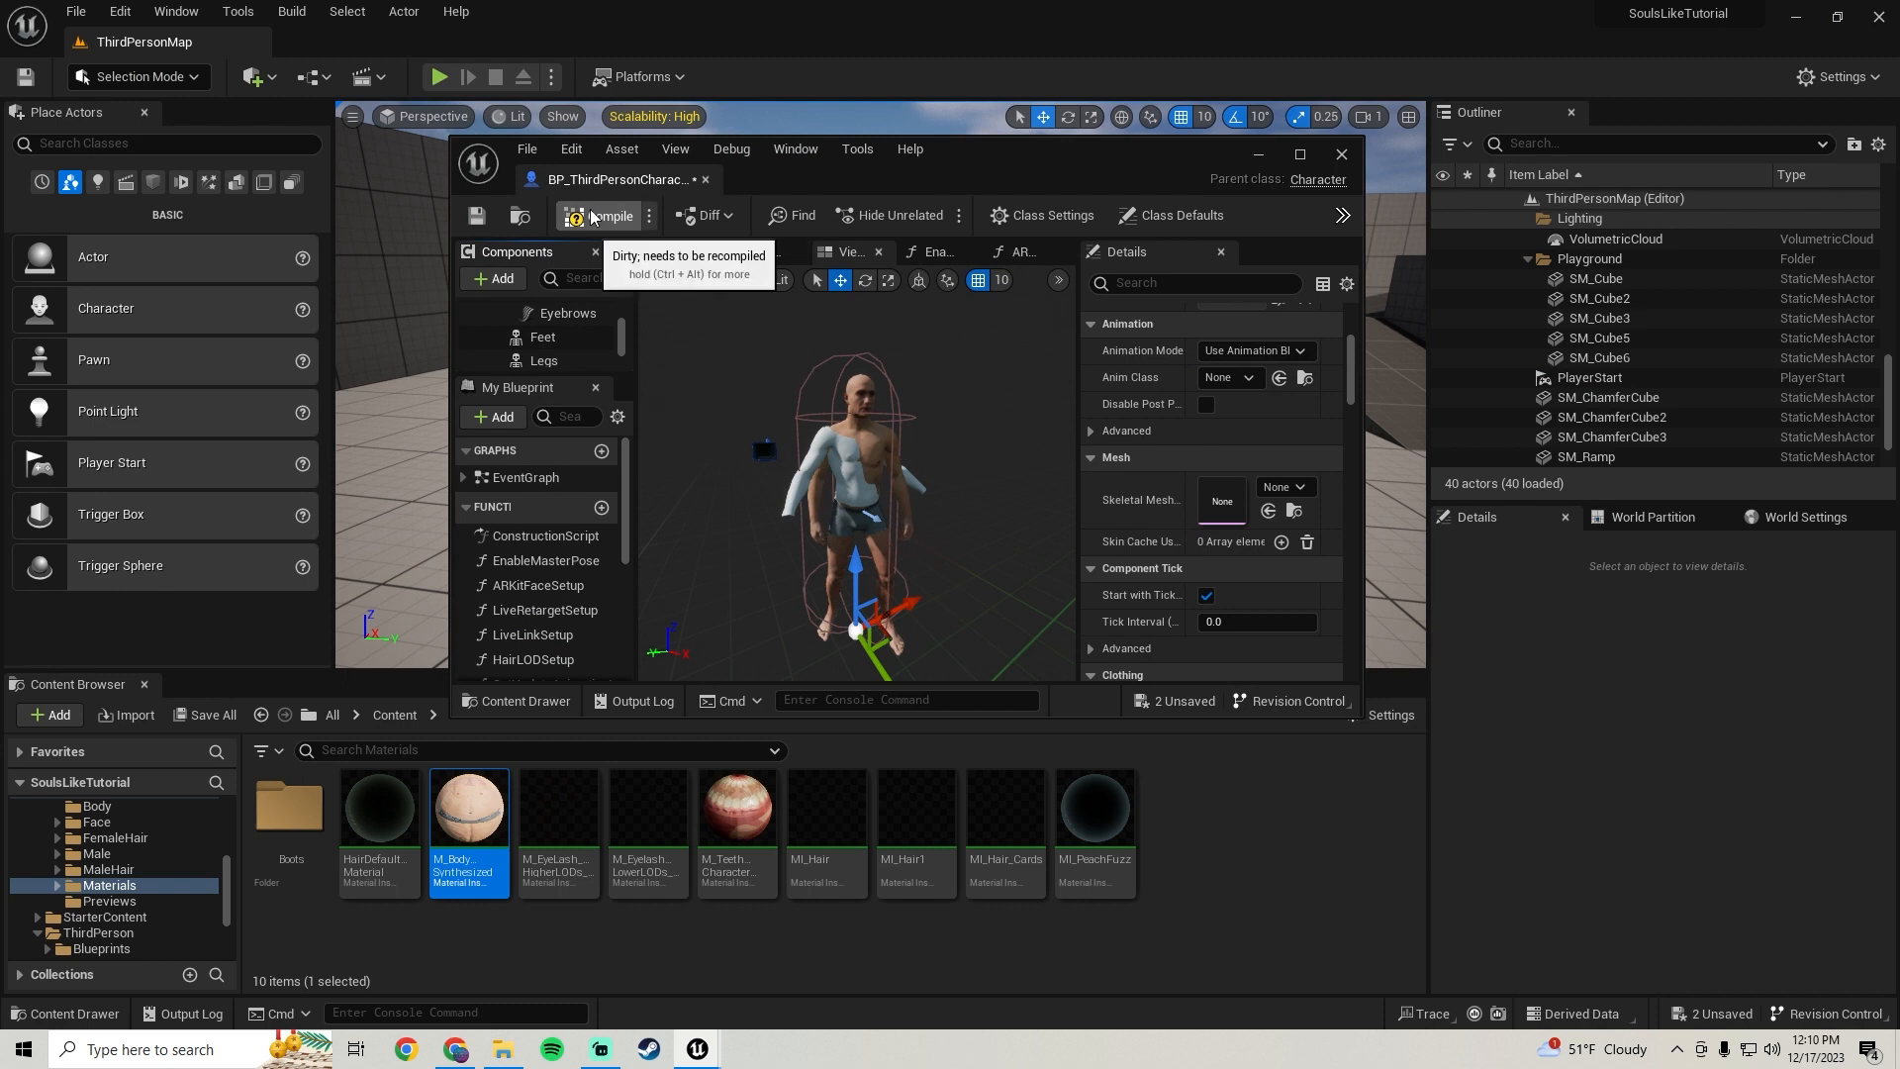
pyautogui.hotkey('ctrl', 's')
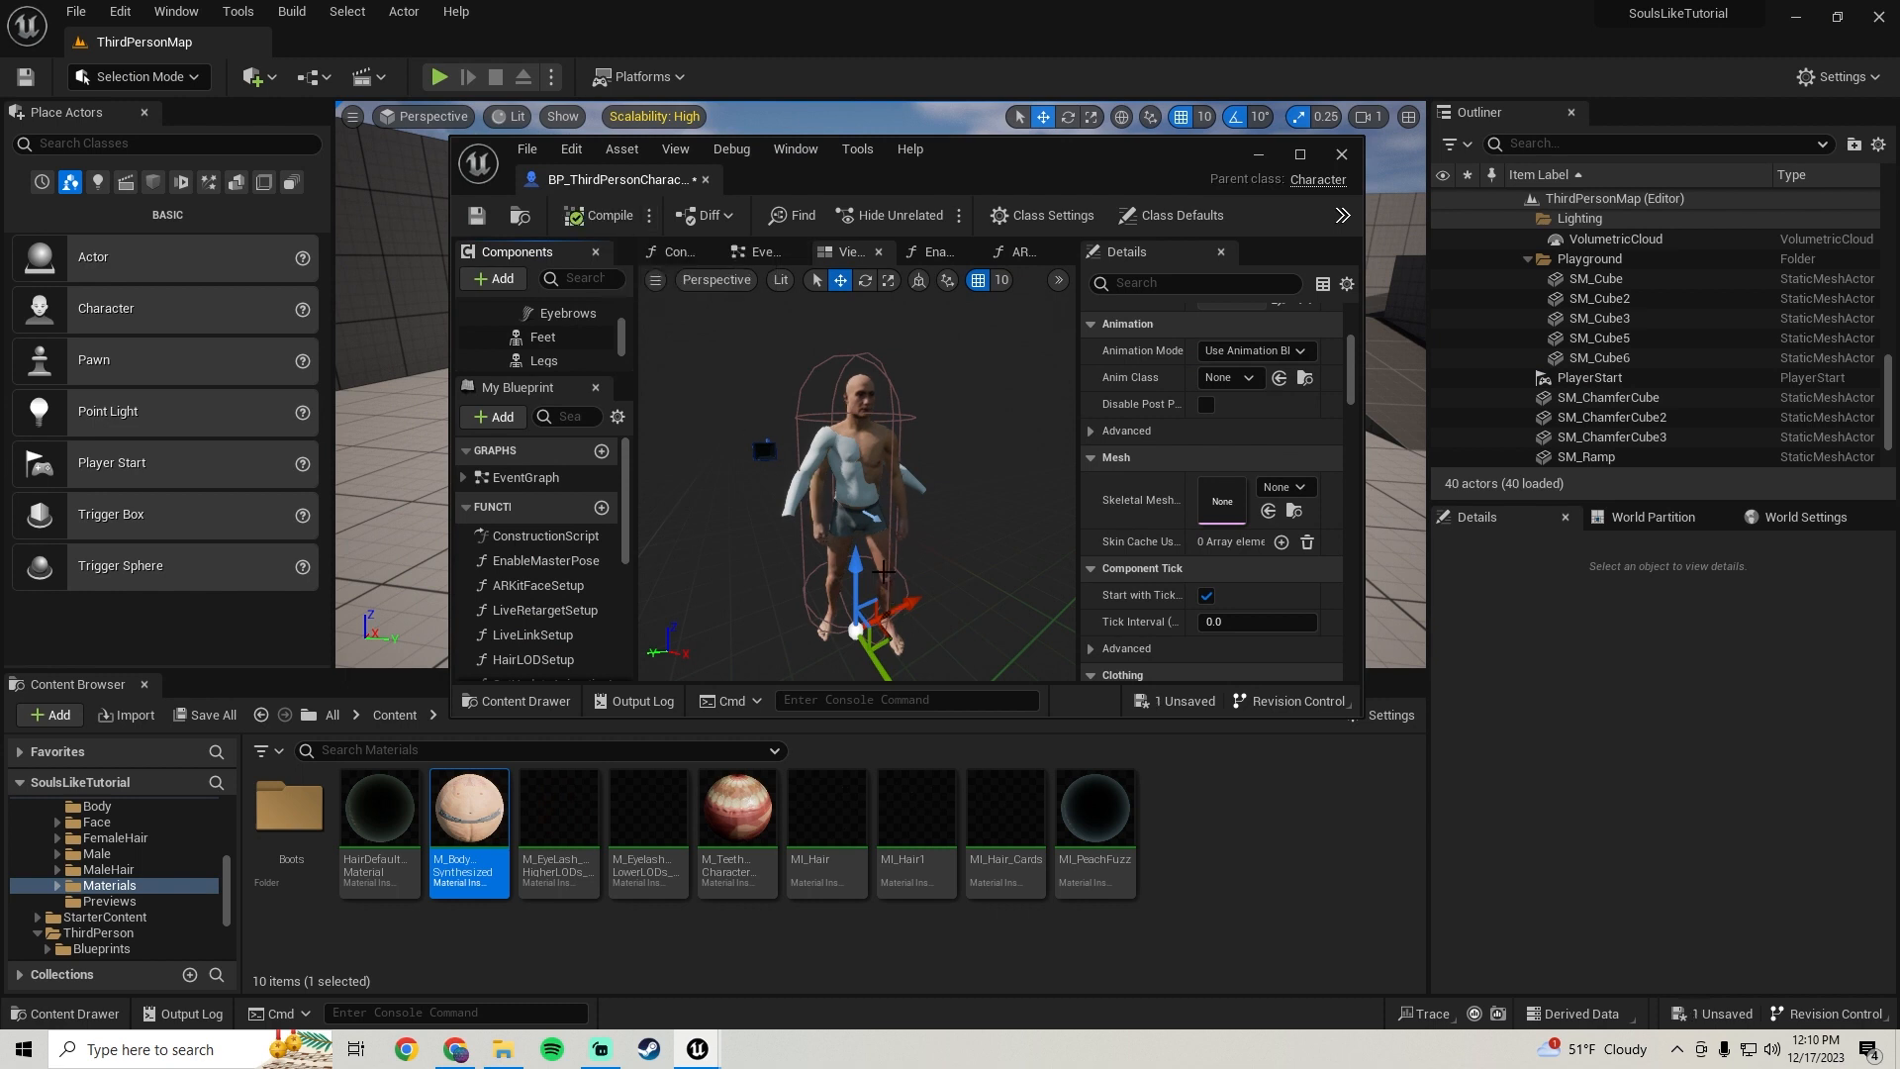
# Assign the MaleCharacterChest skeletal mesh to the Torso component
pyautogui.scroll(-1, 555, 338)
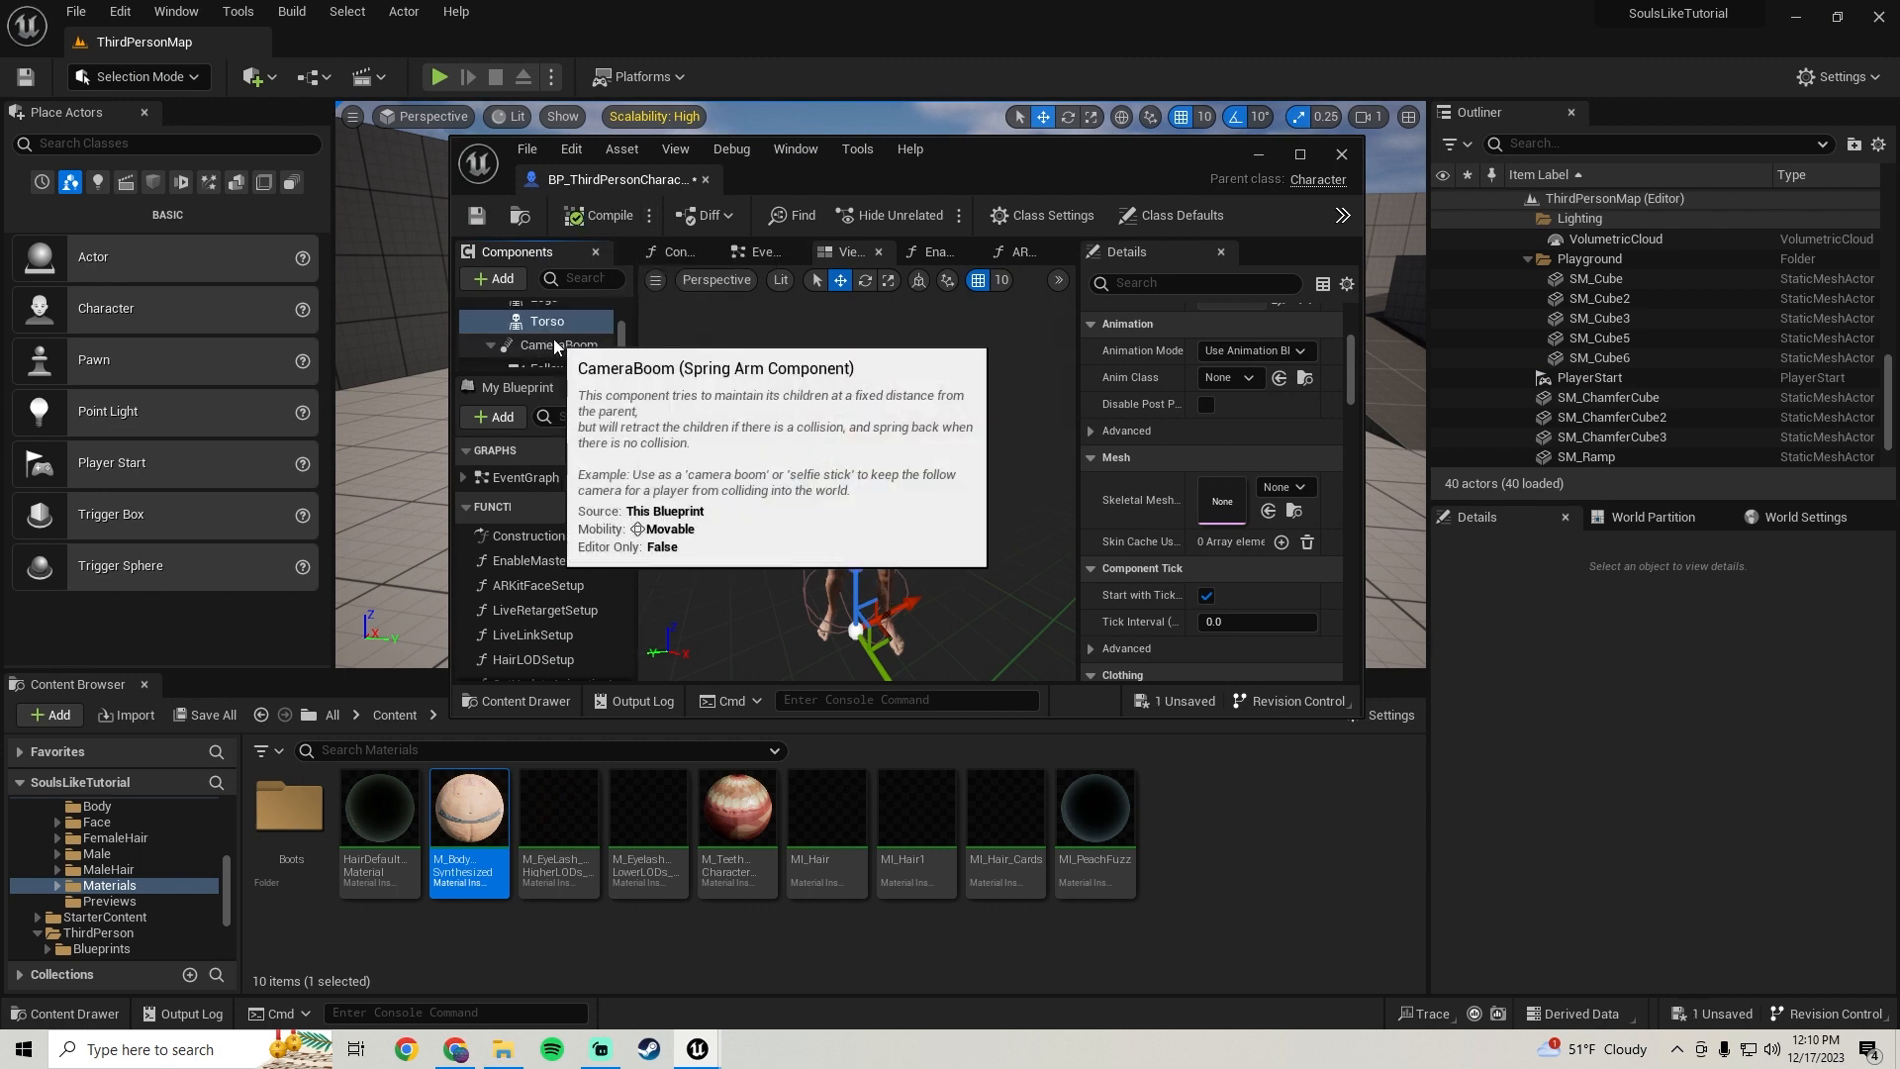
pyautogui.click(554, 329)
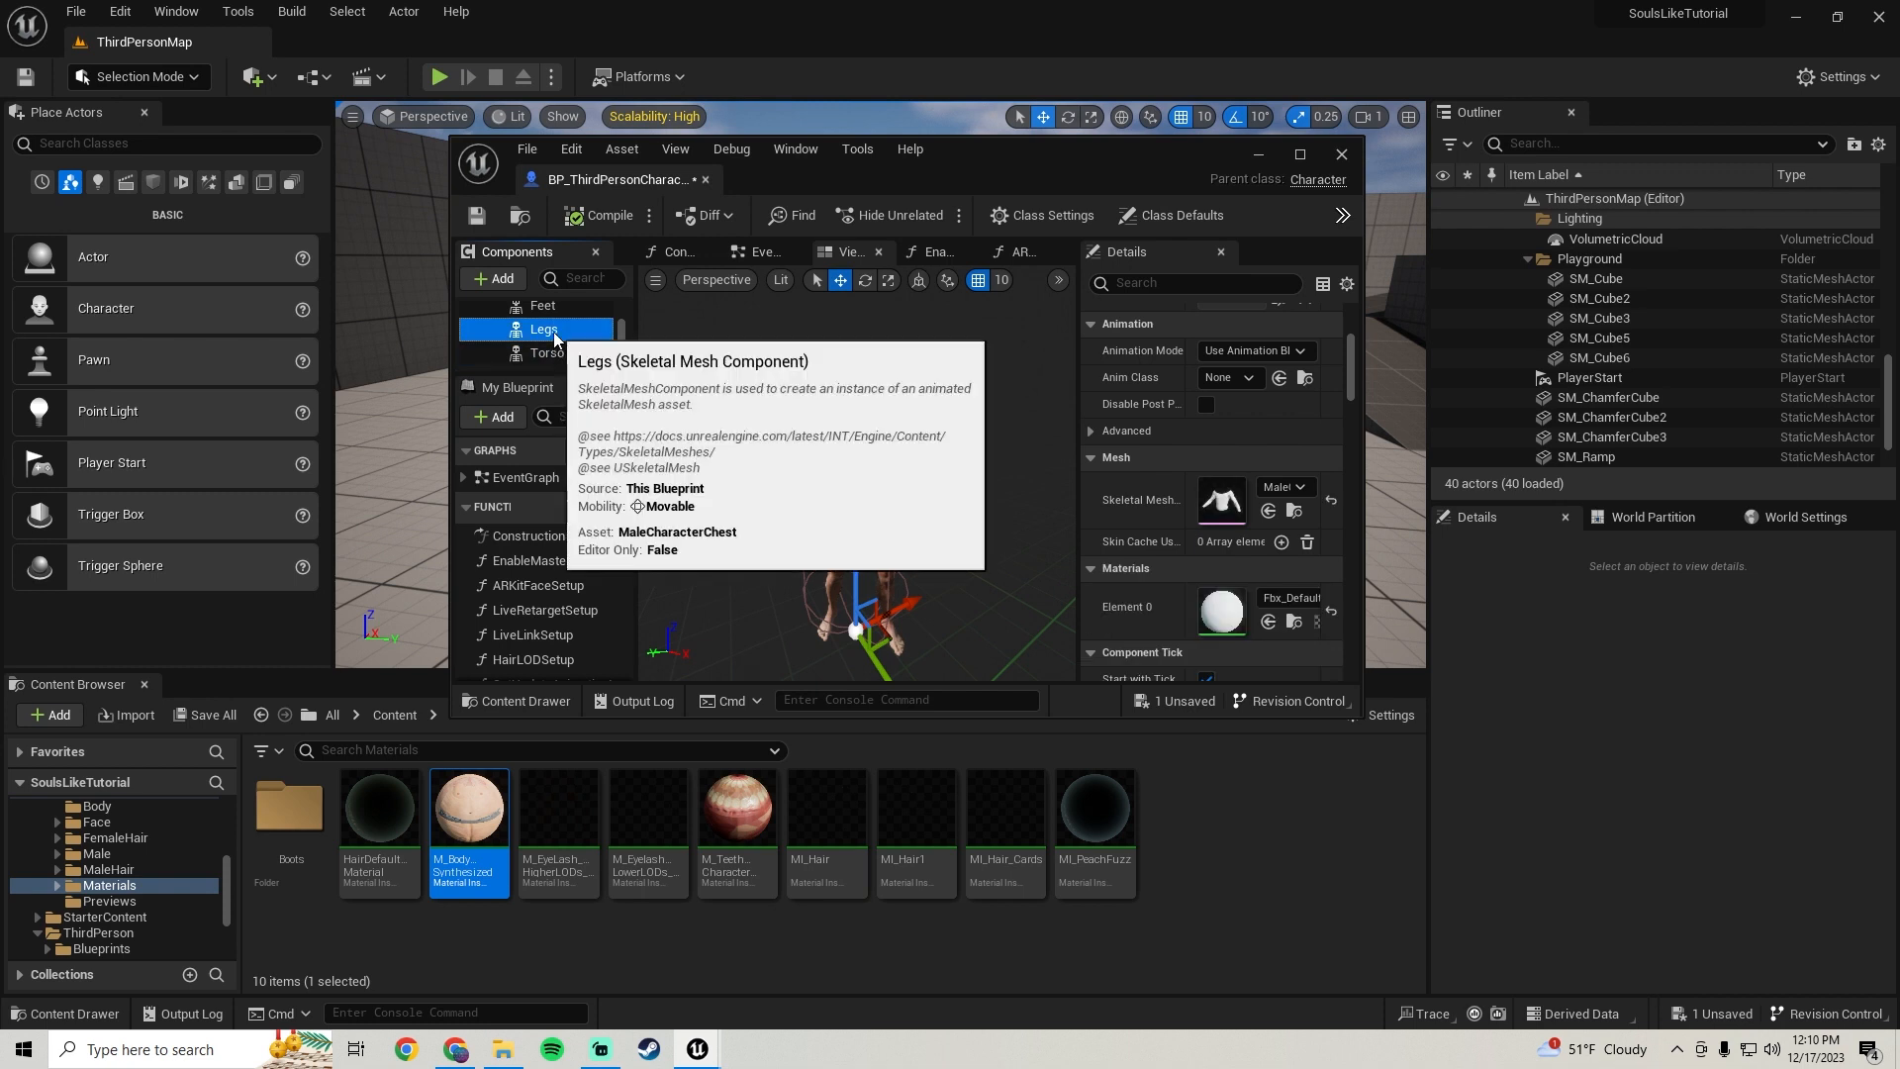
pyautogui.click(1294, 510)
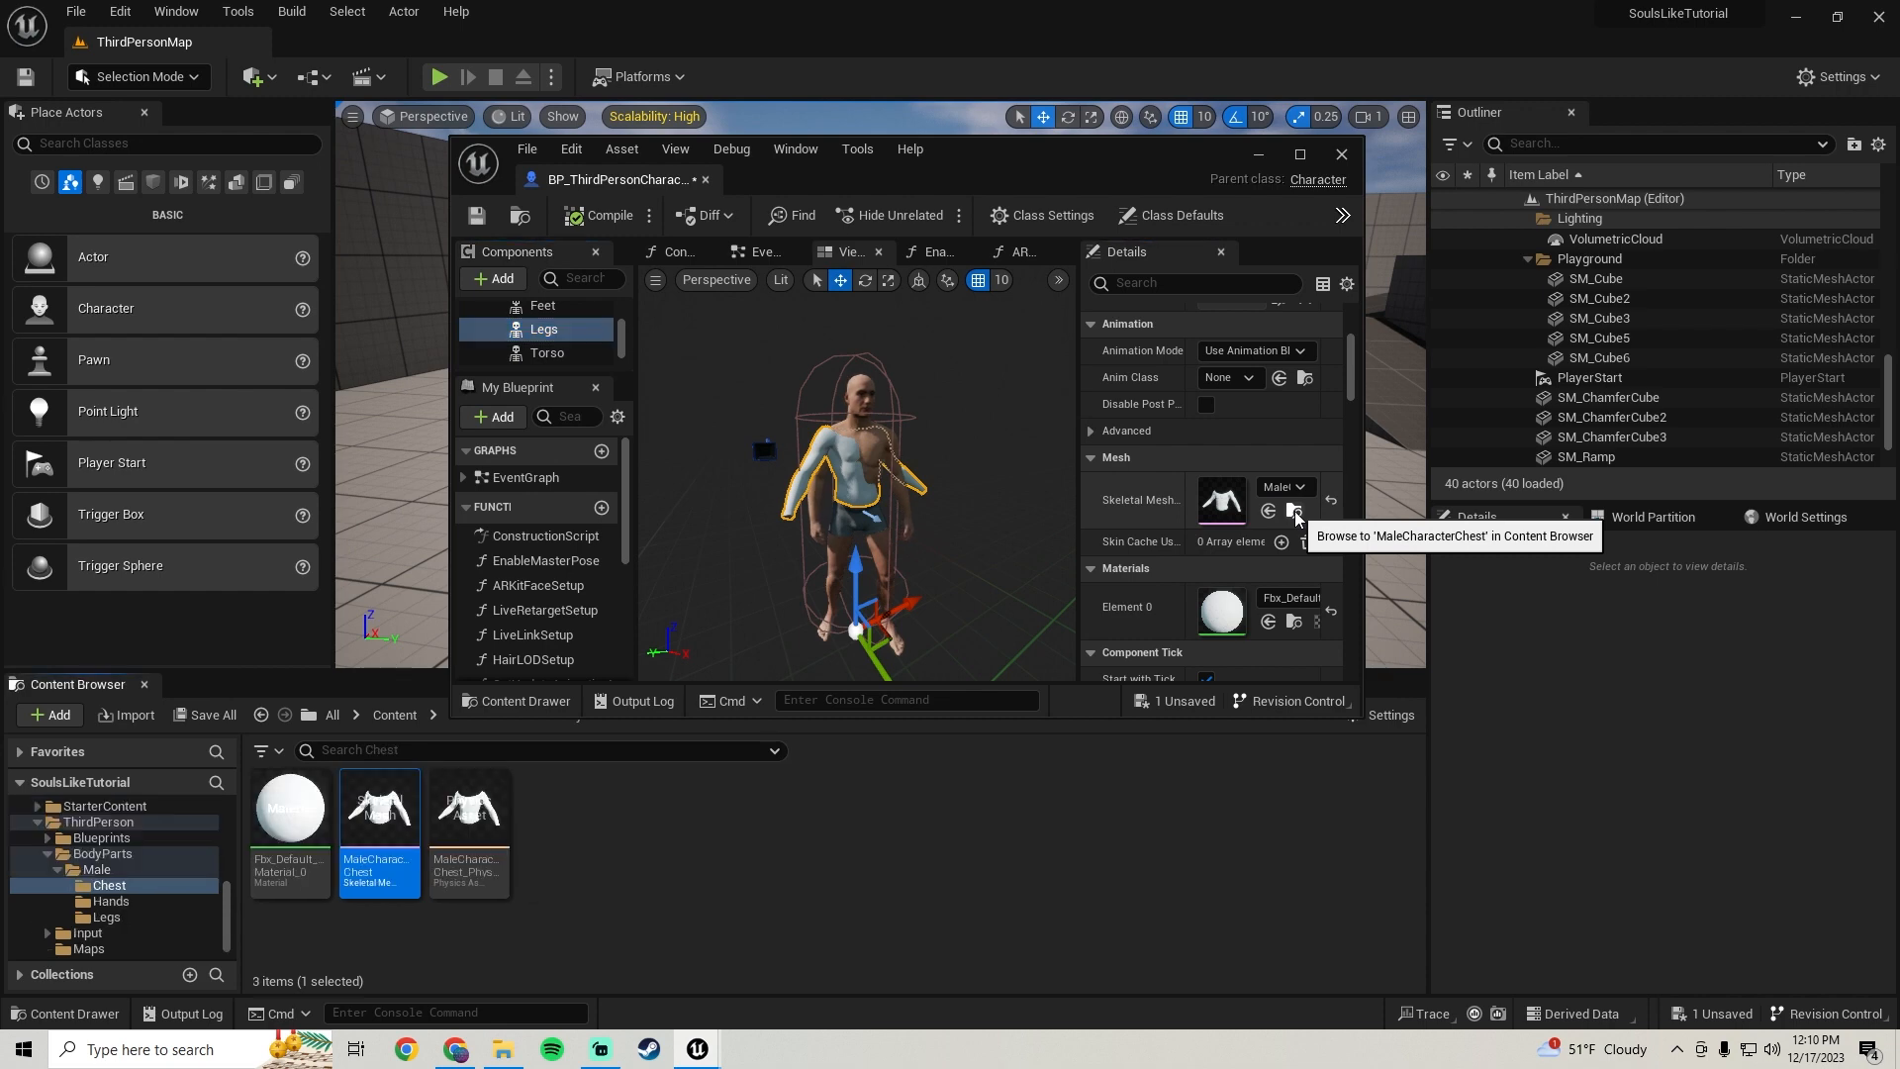
pyautogui.click(542, 353)
pyautogui.moveTo(436, 837); pyautogui.dragTo(1234, 488)
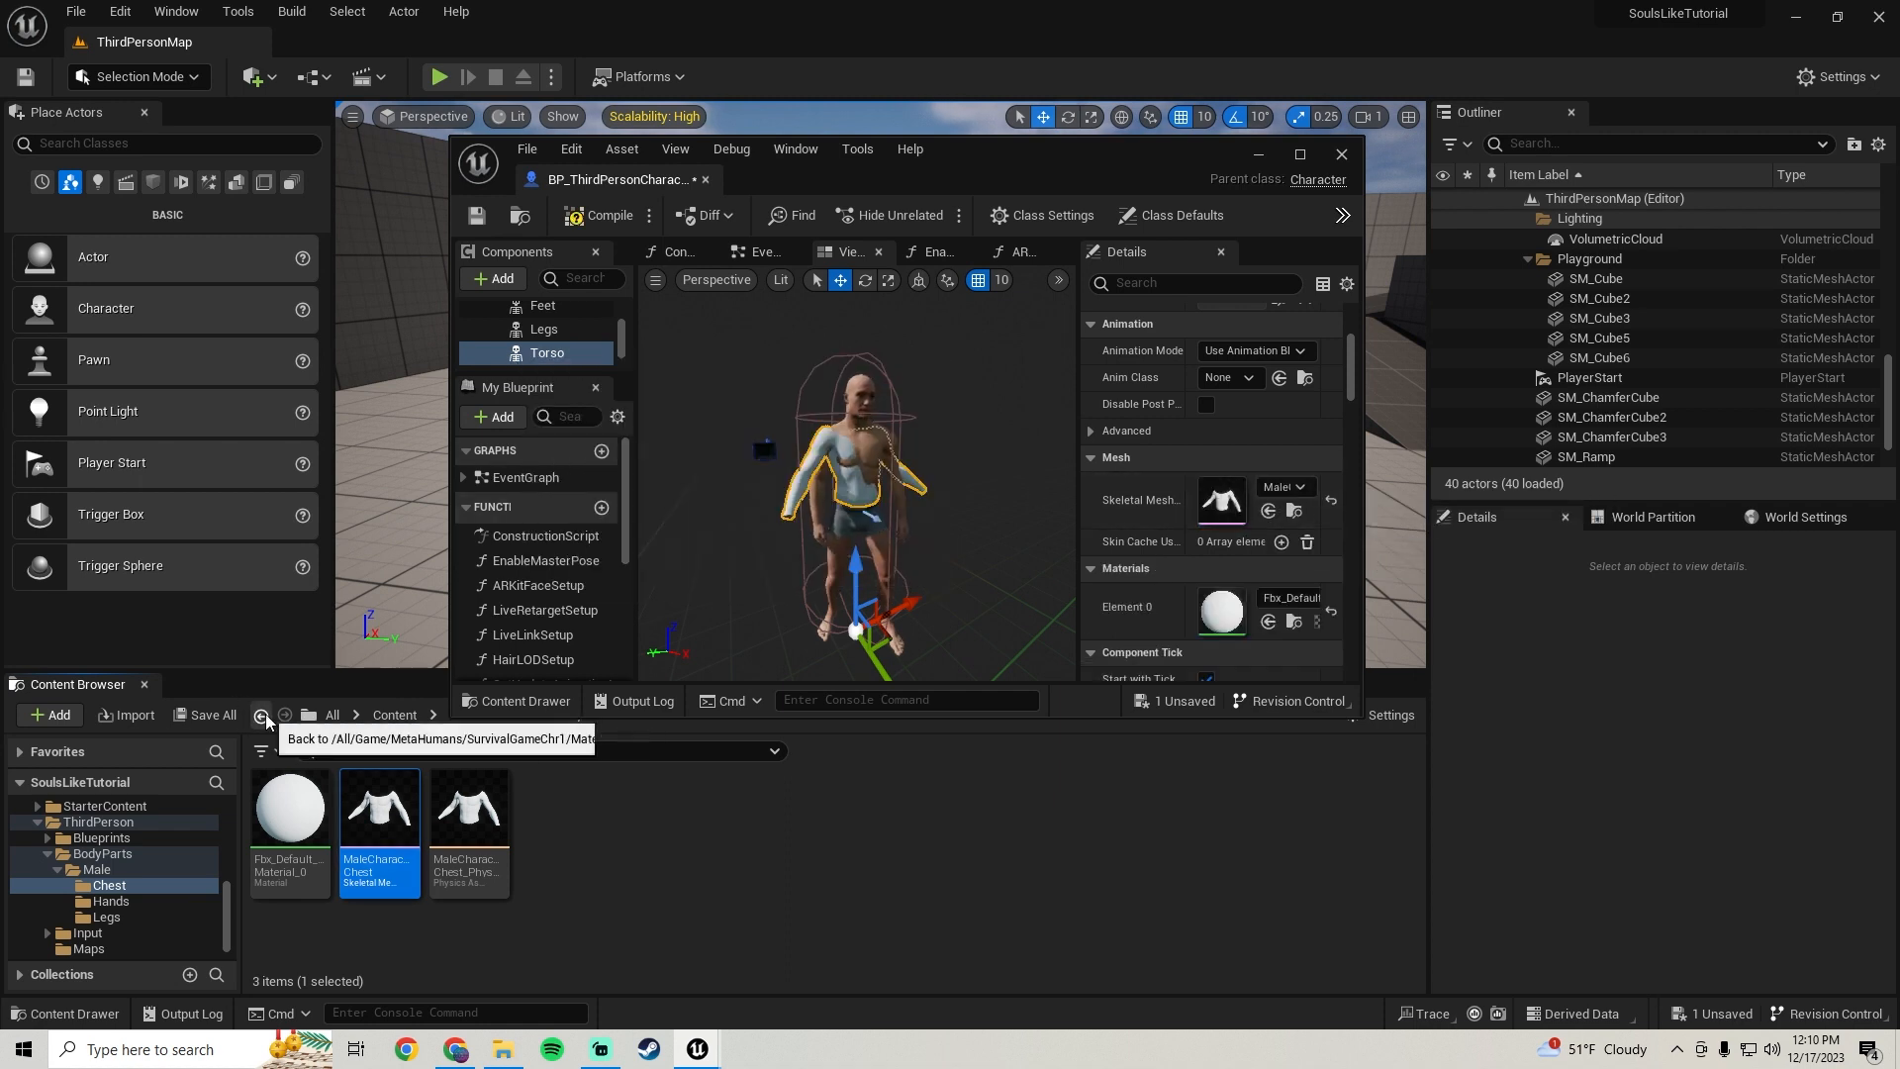
# Apply the M_BodySynthesized material to the Torso component's Element 0 material slot
pyautogui.click(262, 714)
pyautogui.moveTo(483, 883); pyautogui.dragTo(1232, 611)
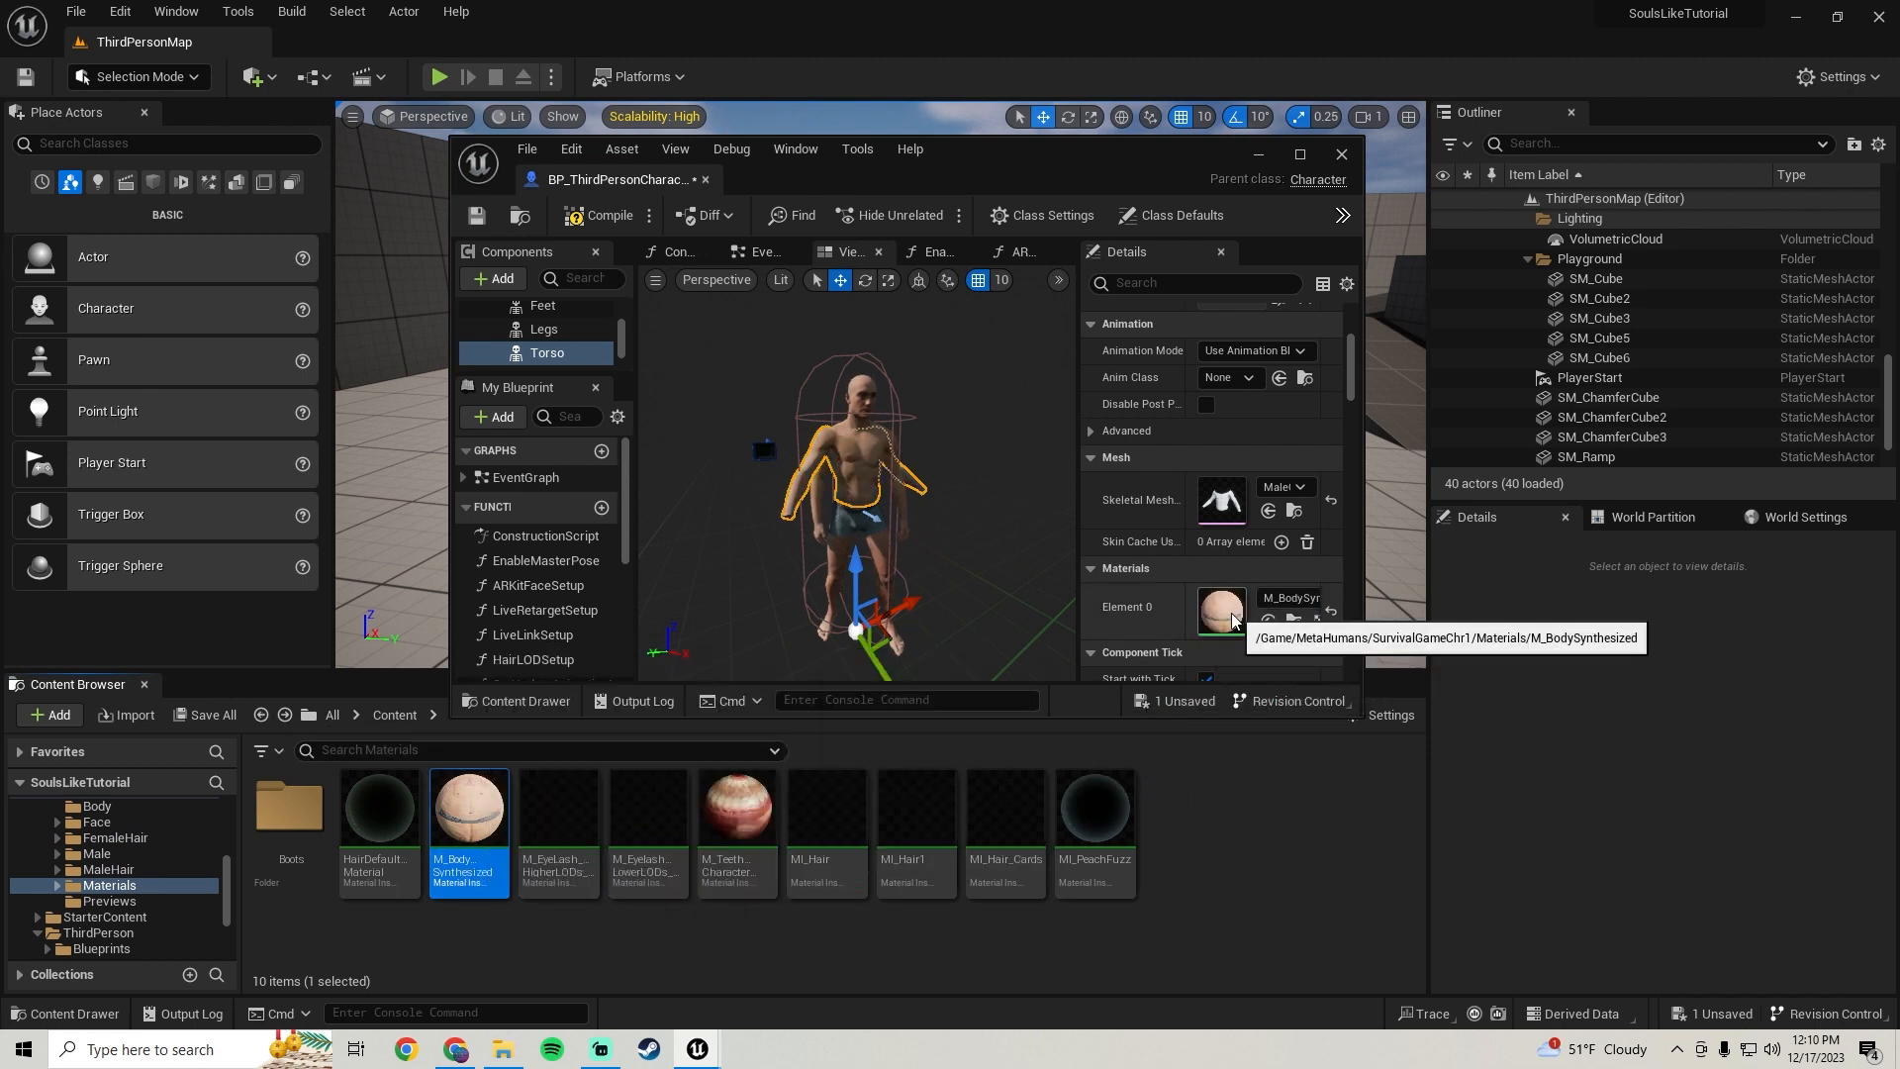
pyautogui.click(544, 330)
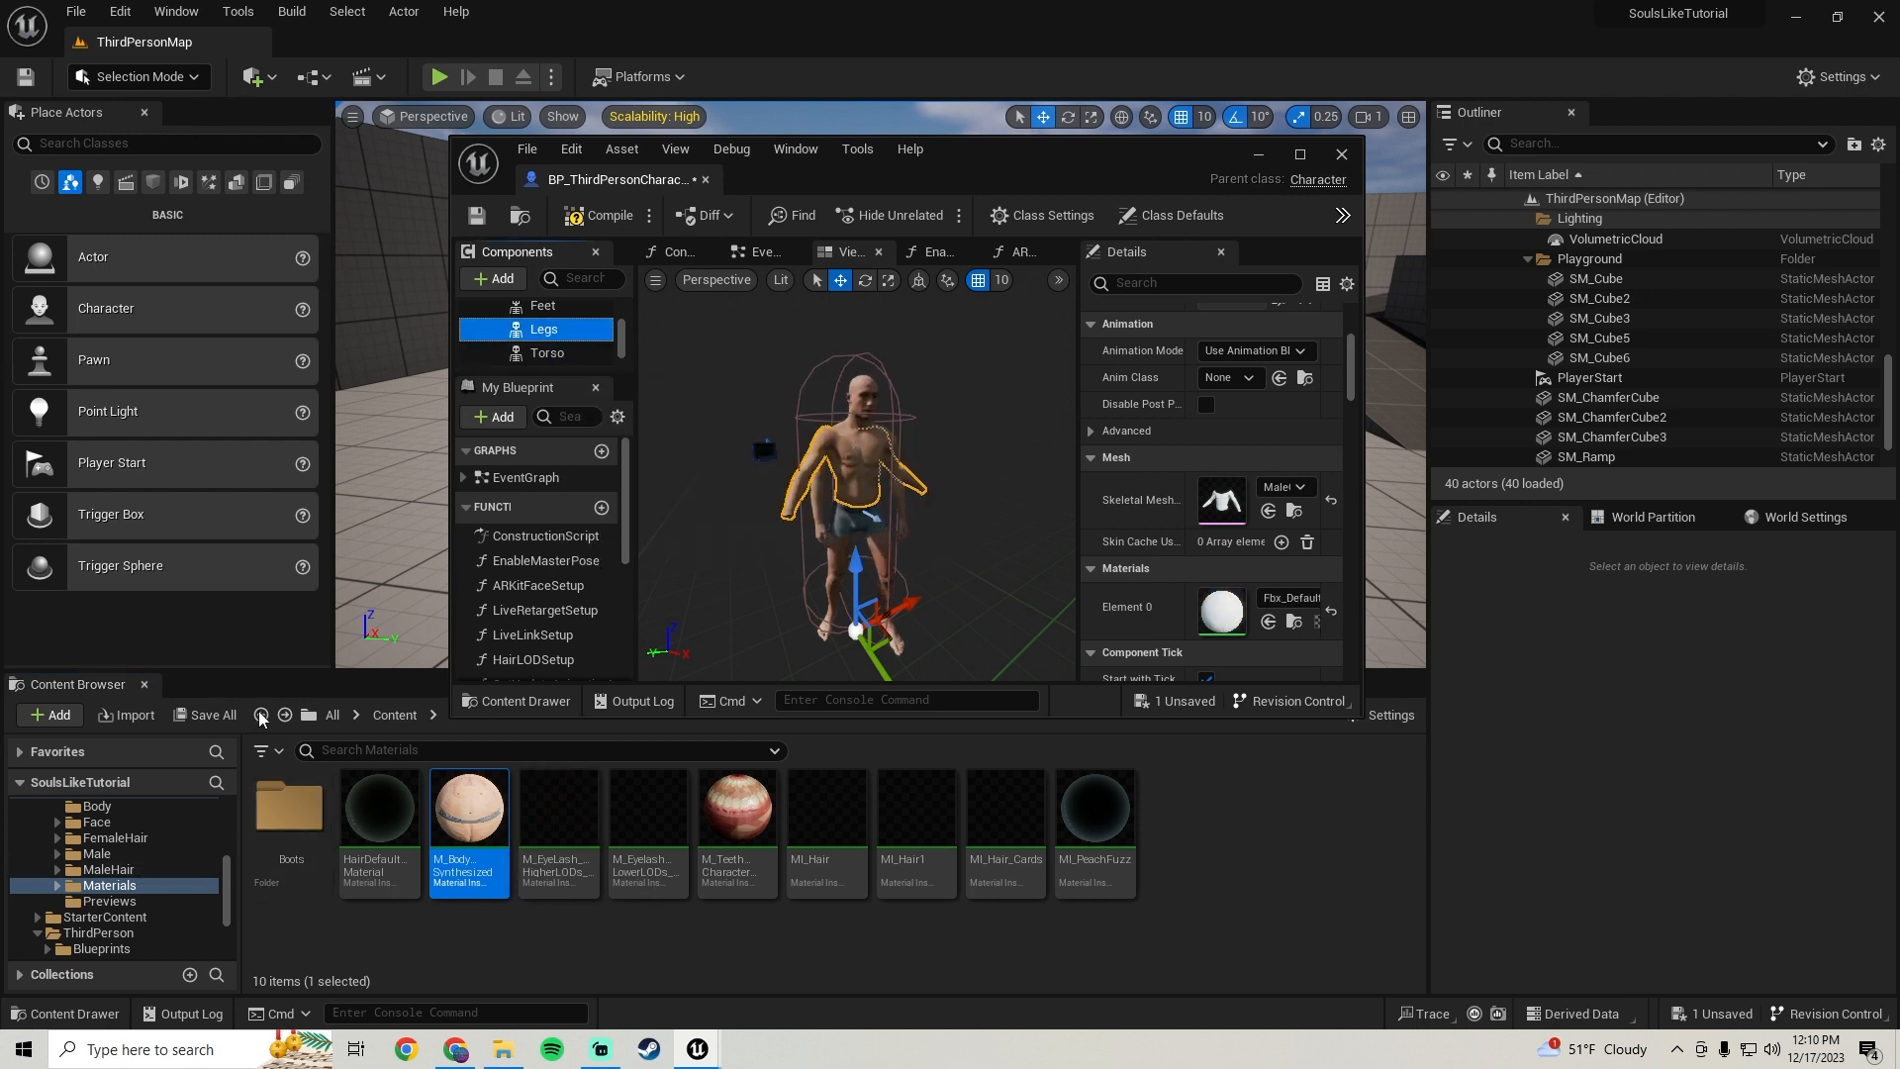
pyautogui.click(261, 712)
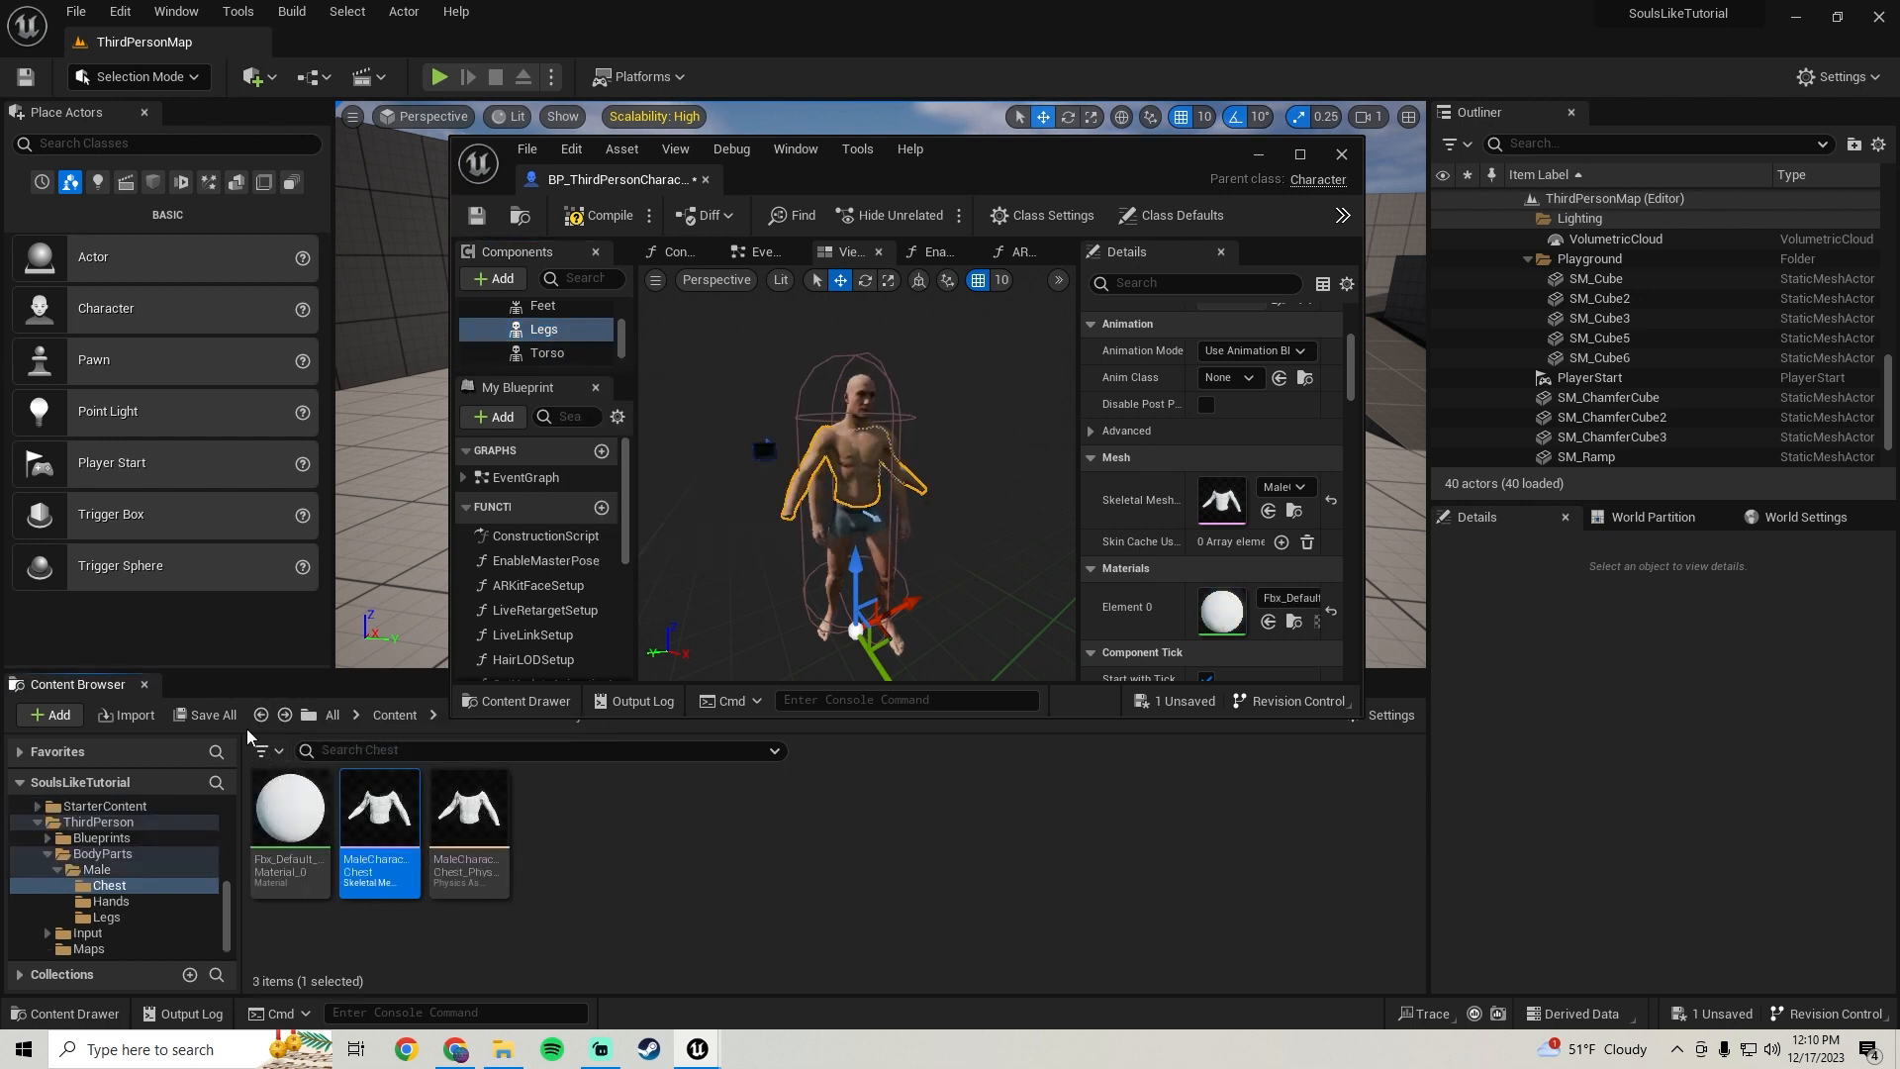
# Assign the MaleCharacterLegs skeletal mesh from the Legs folder to the Legs component
pyautogui.click(261, 714)
pyautogui.click(484, 829)
pyautogui.doubleClick(484, 830)
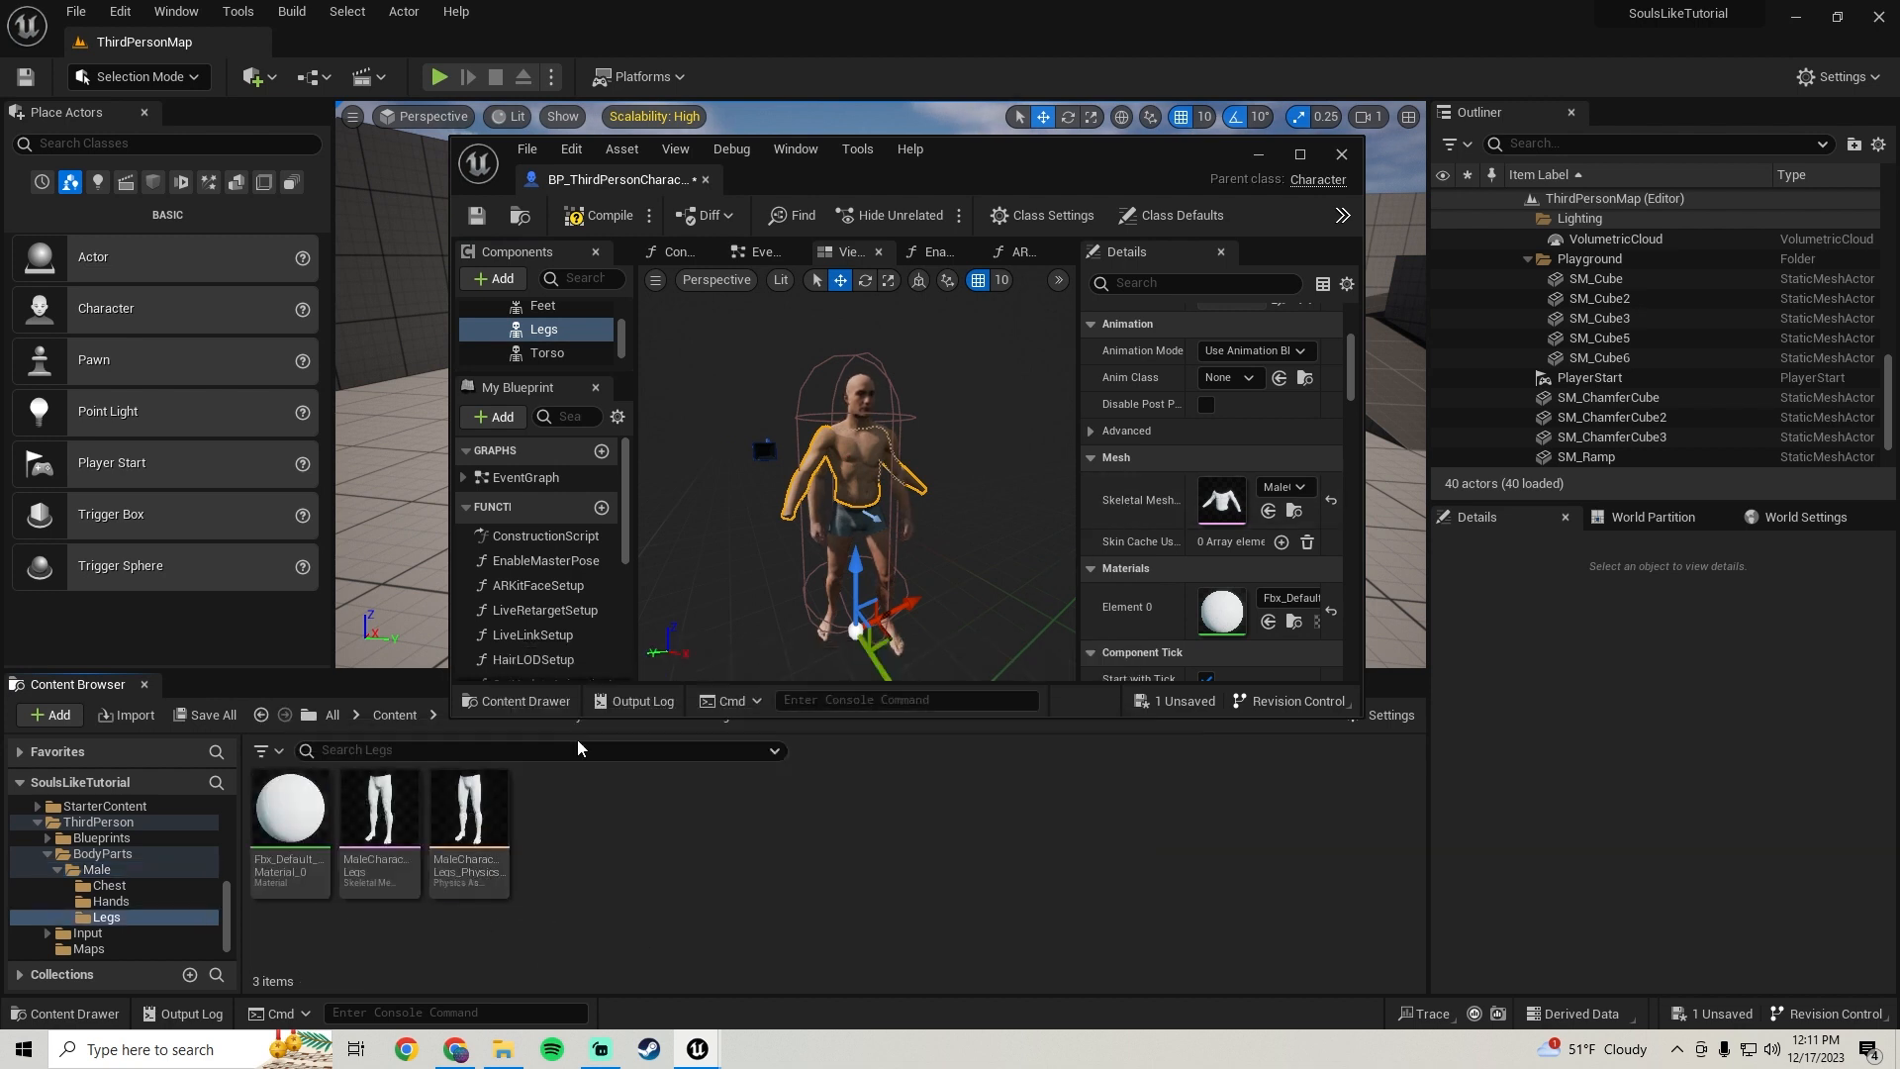
pyautogui.moveTo(386, 878); pyautogui.dragTo(1223, 498)
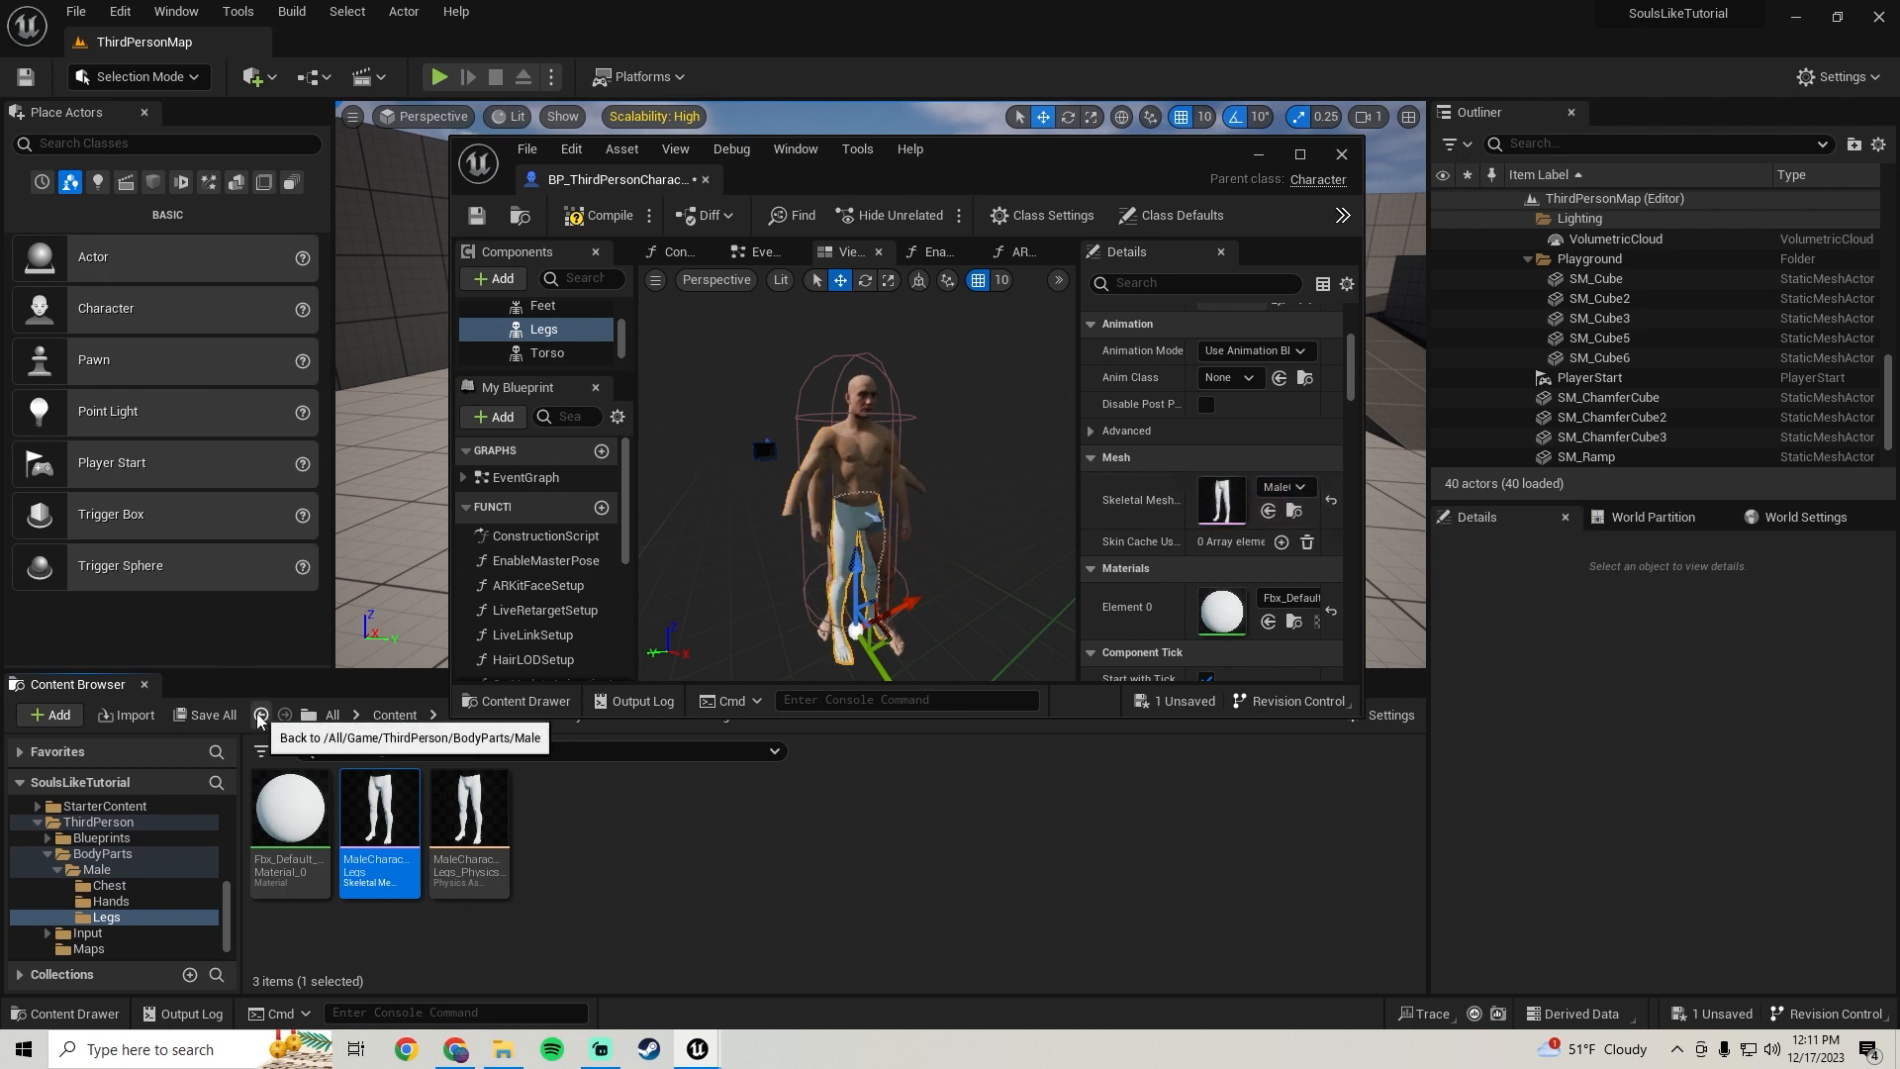
# Apply the M_BodySynthesized material to the Legs component's Element 0 material slot
pyautogui.click(546, 353)
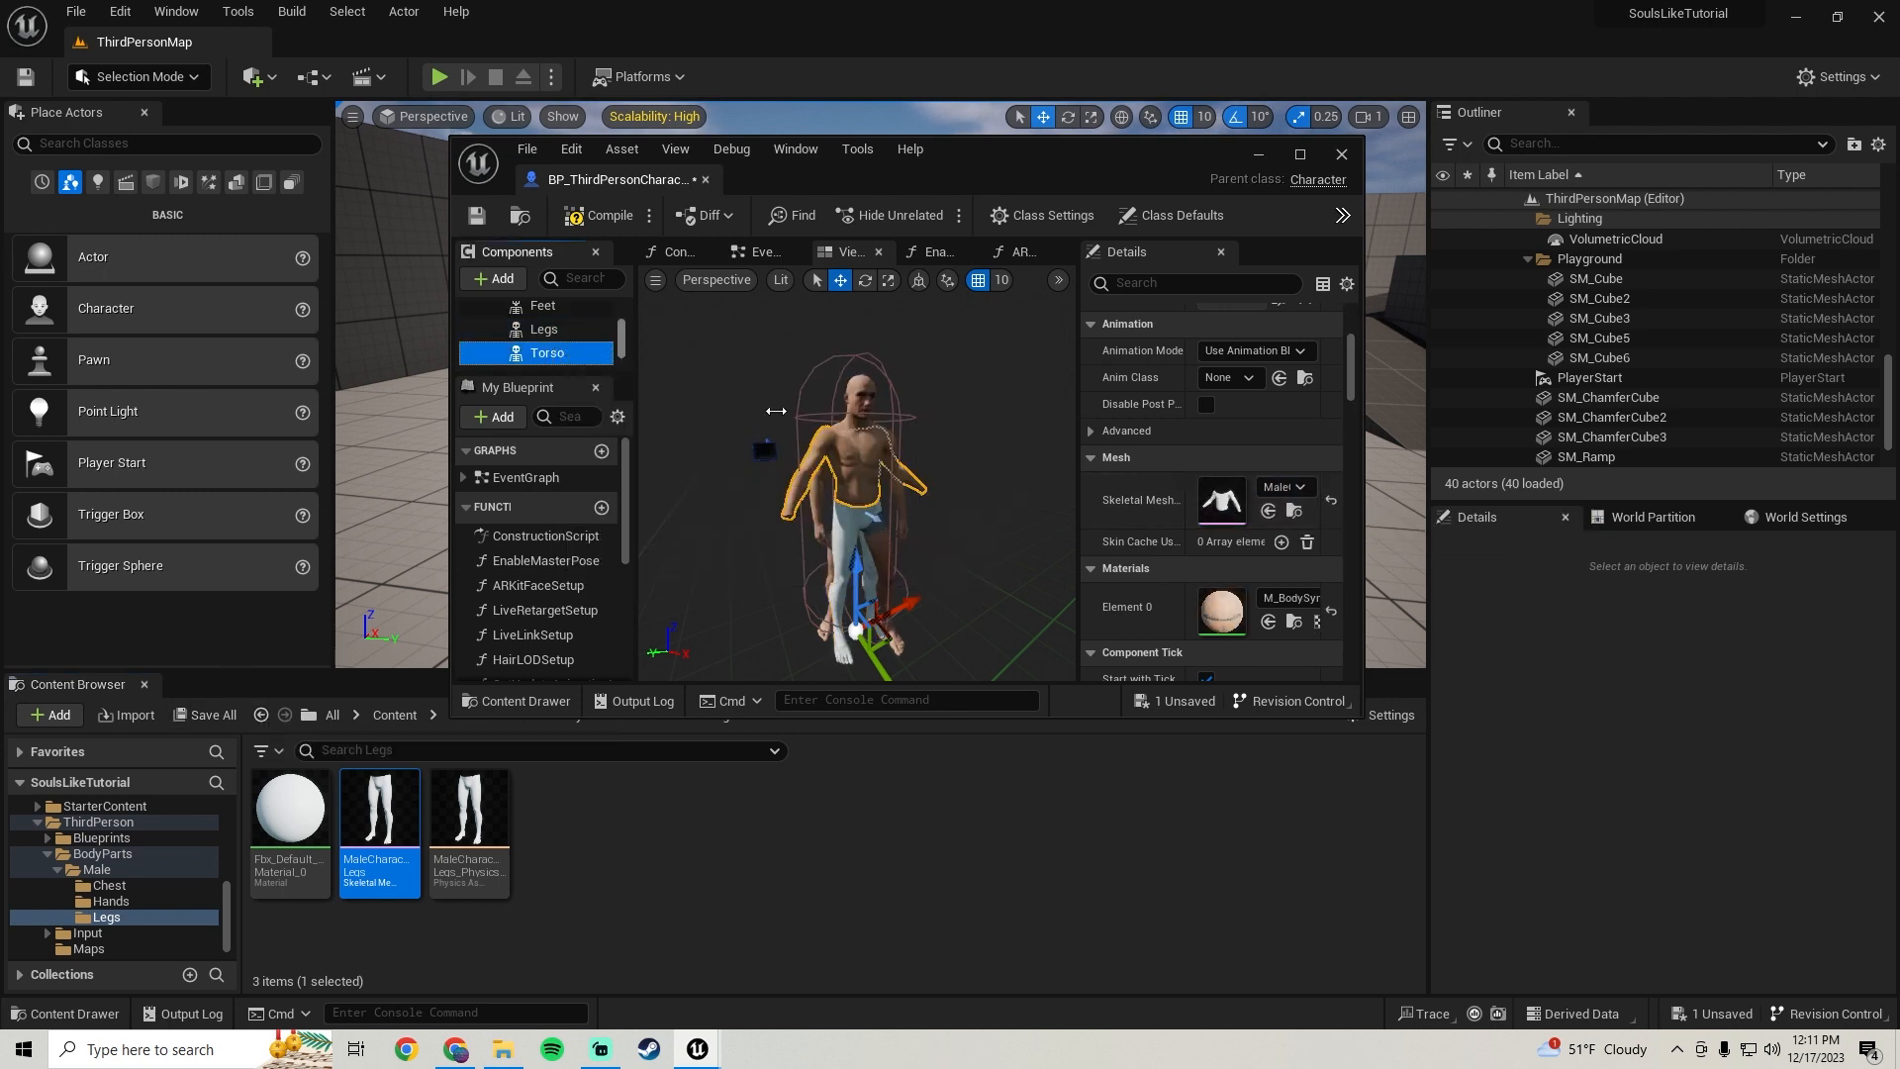
pyautogui.click(1295, 623)
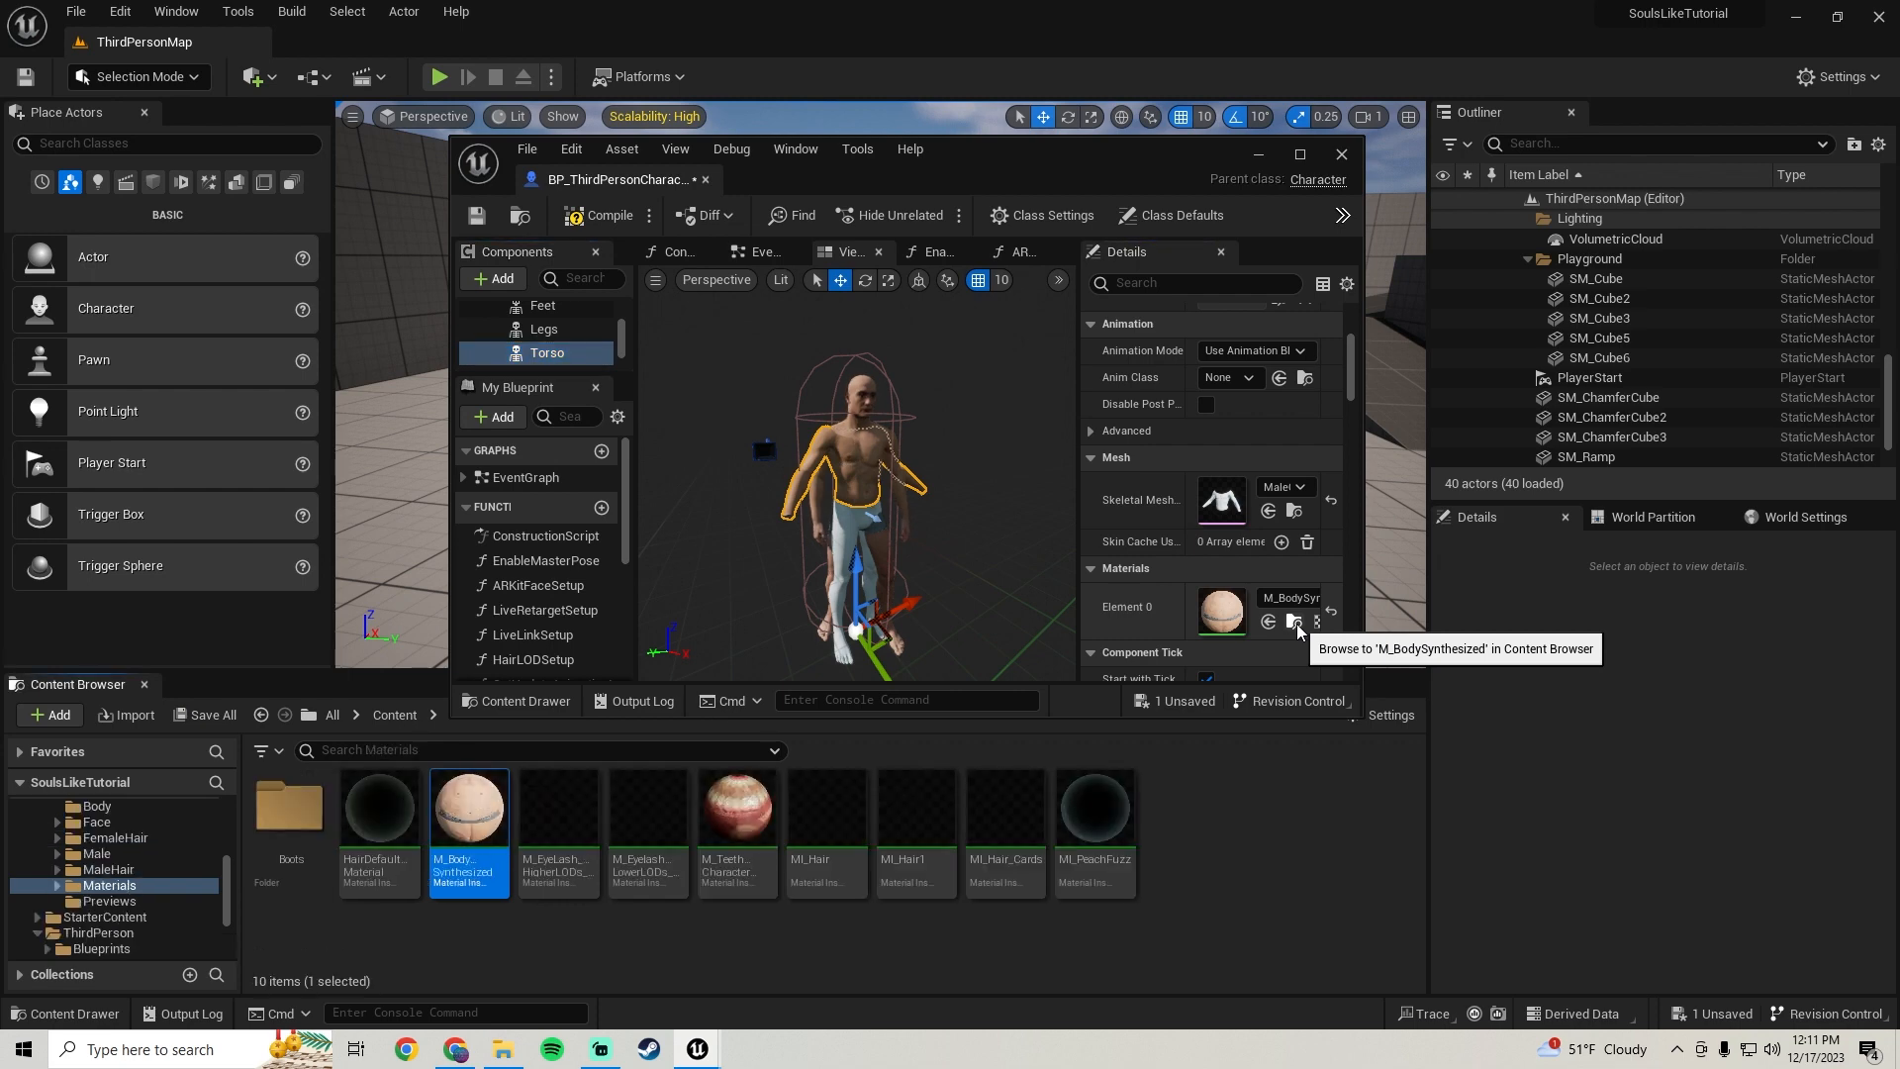
pyautogui.click(544, 329)
pyautogui.moveTo(469, 816); pyautogui.dragTo(1217, 607)
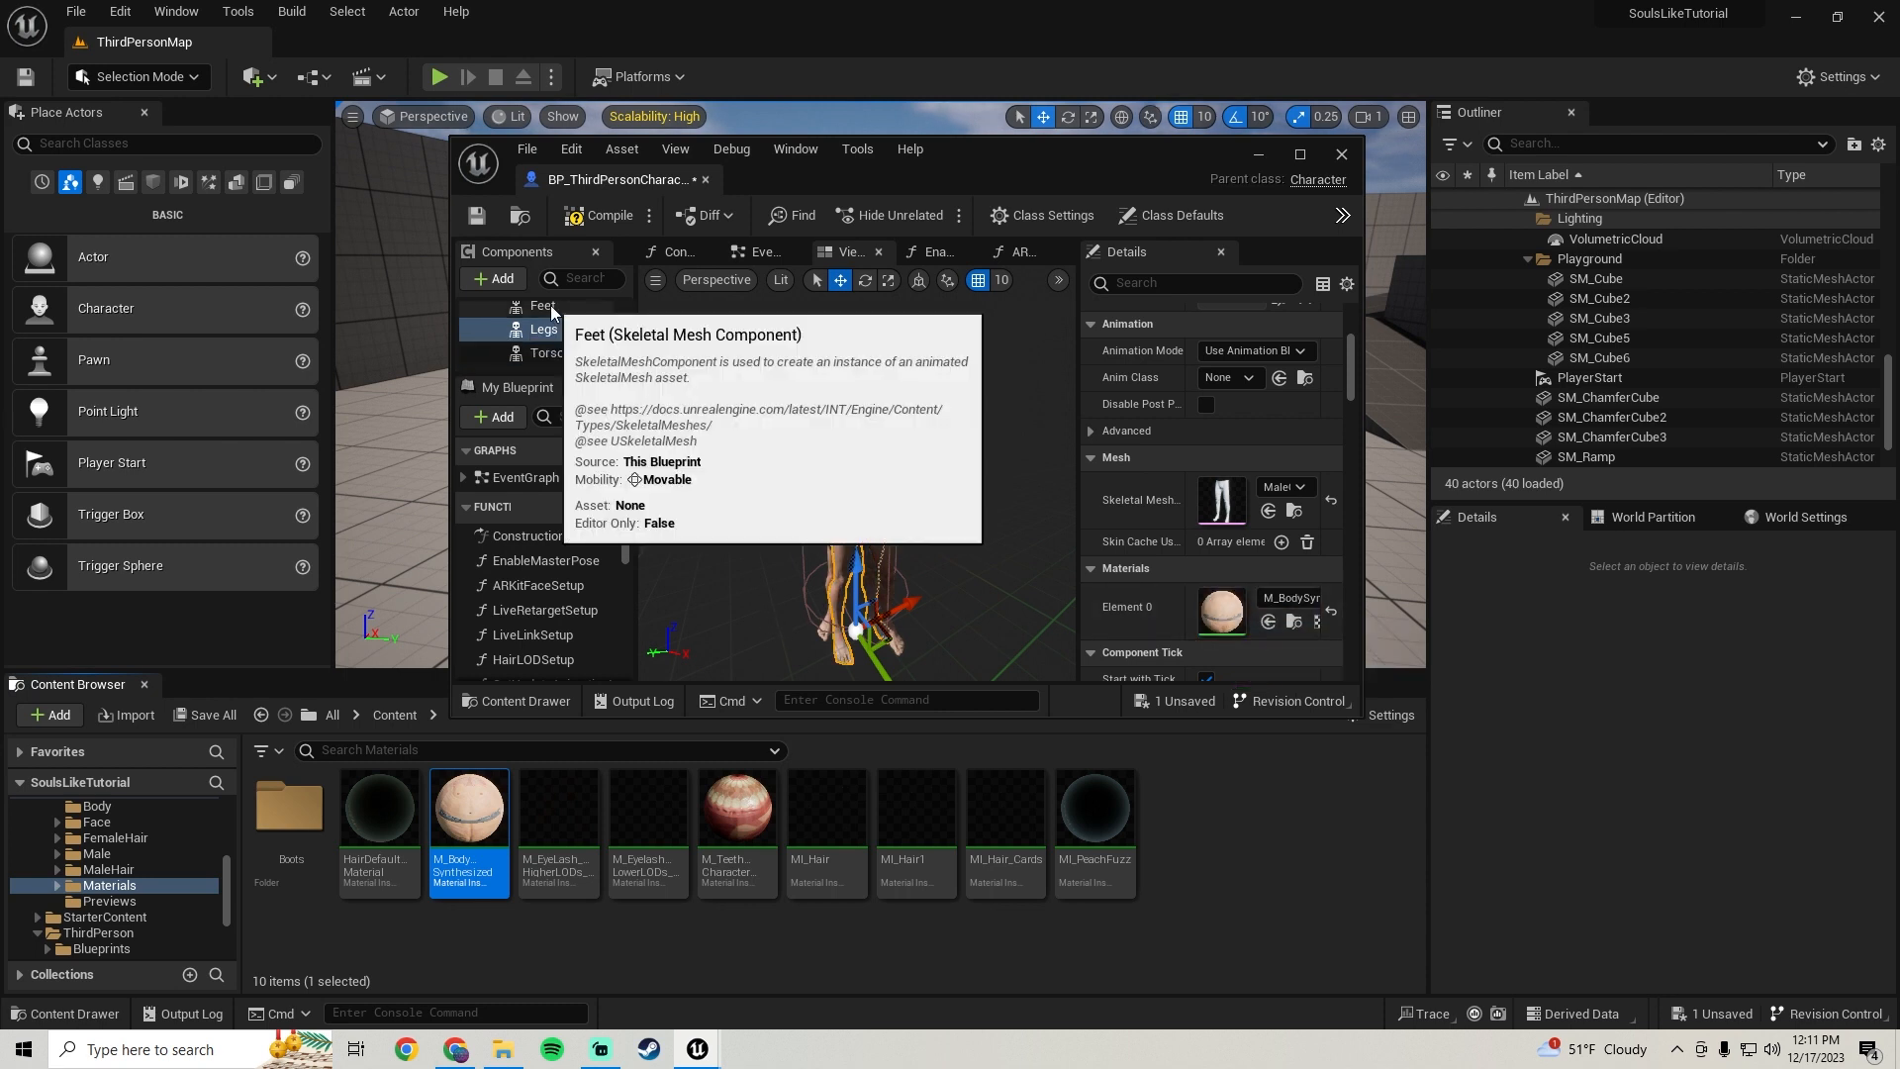
# Turn off Visible for the Feet component and save the blueprint
pyautogui.click(549, 309)
pyautogui.click(1163, 282)
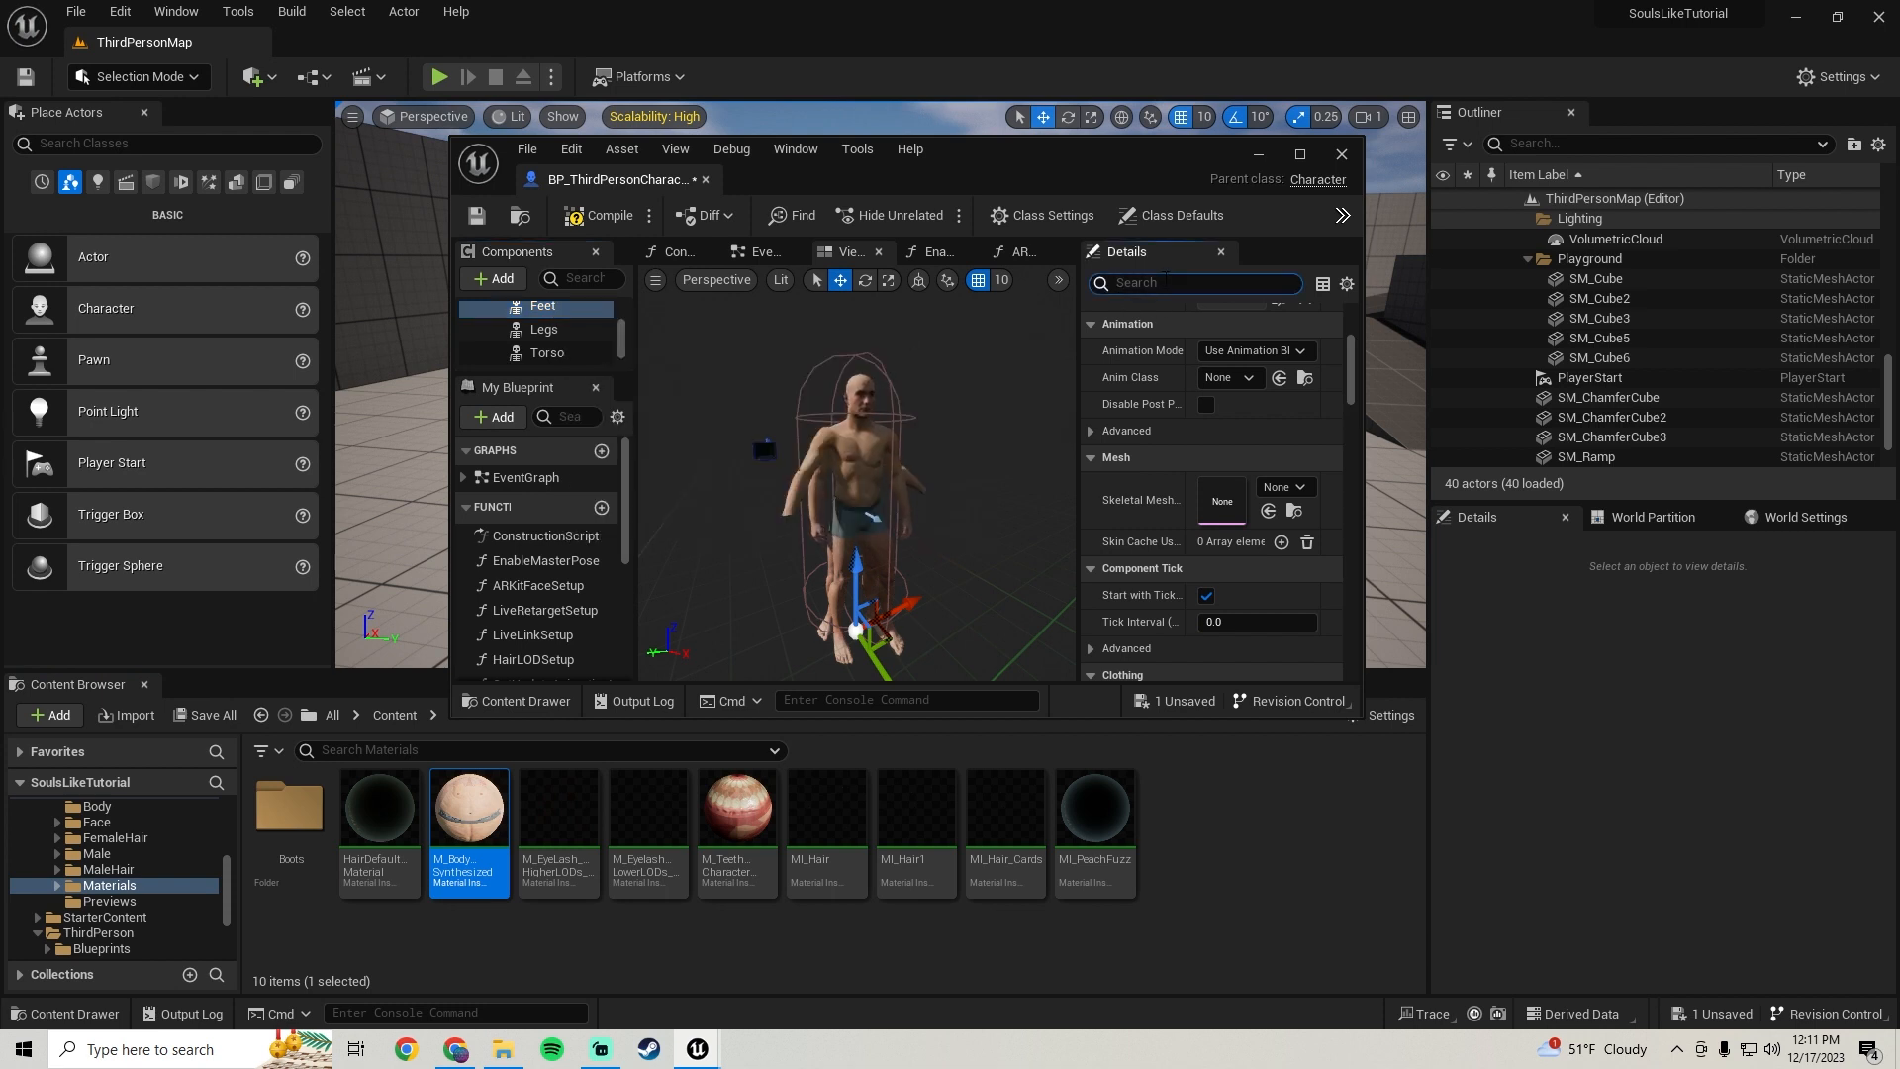
pyautogui.write('visi')
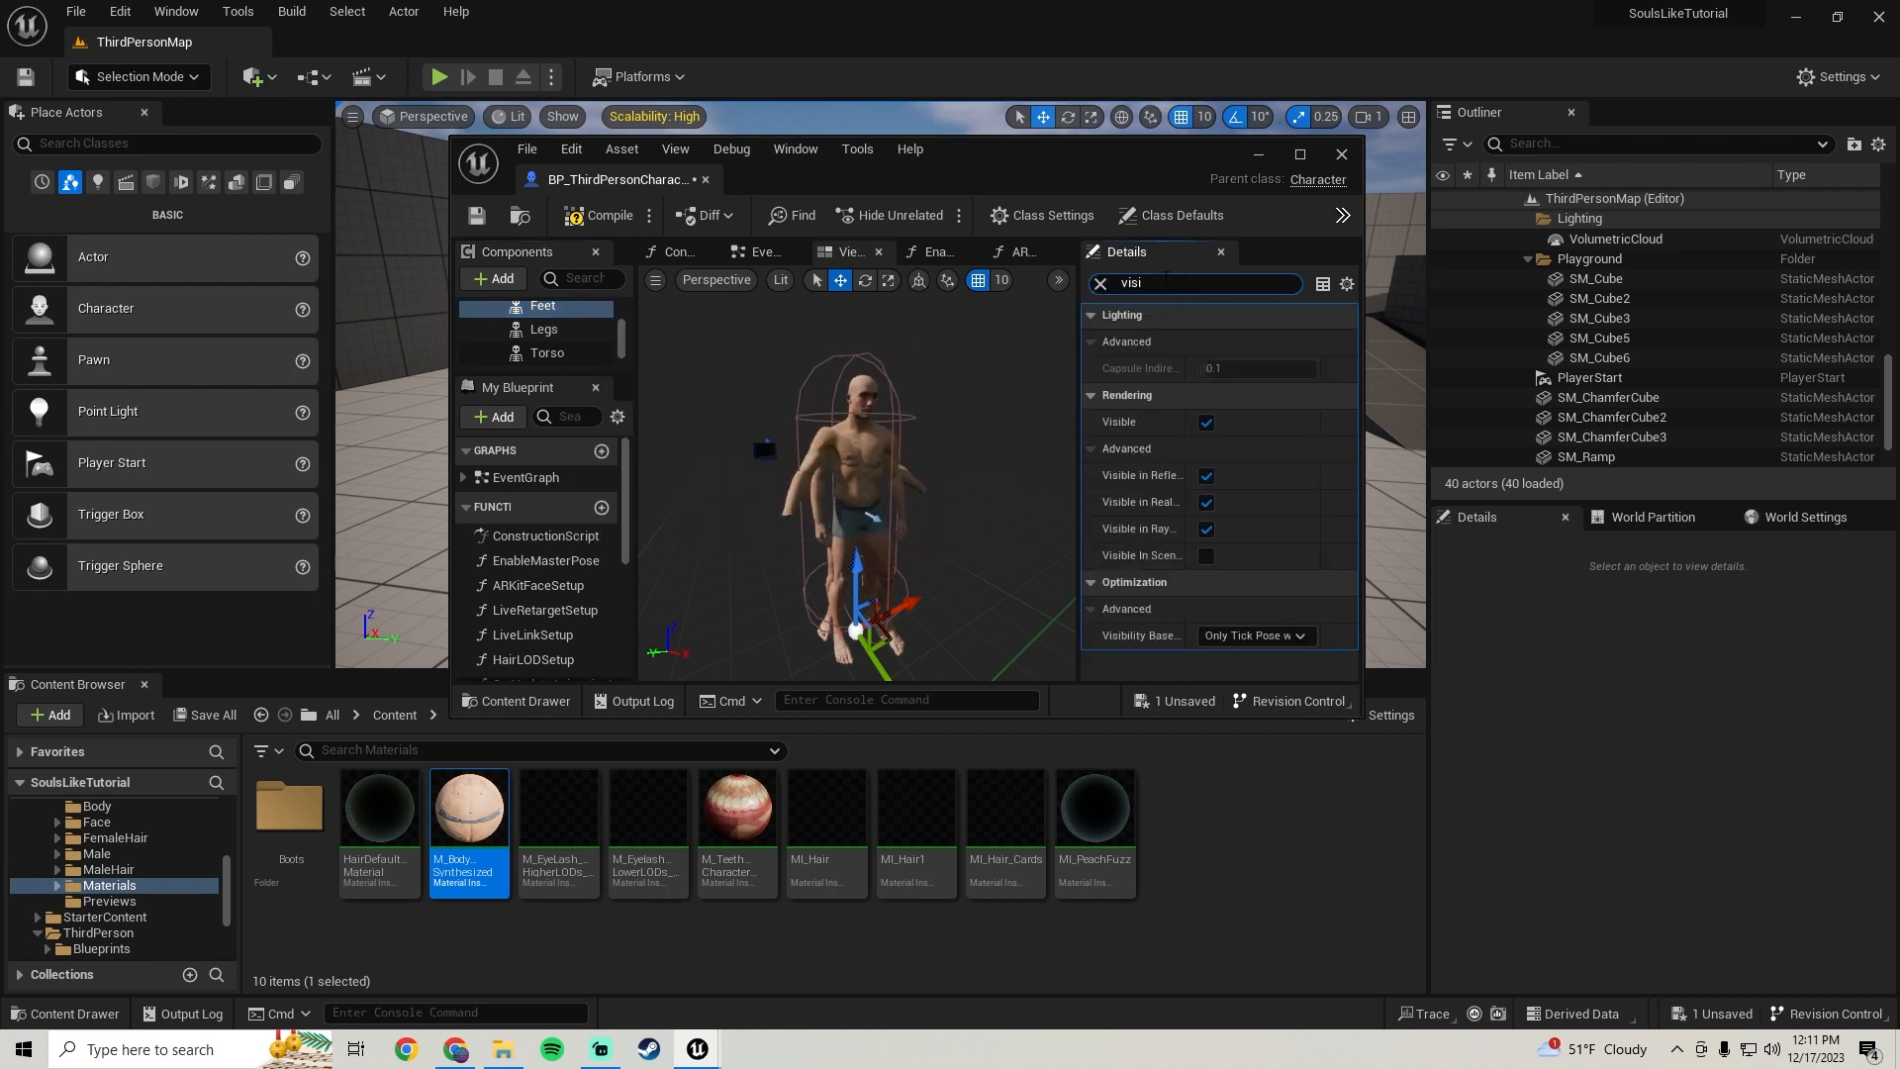
pyautogui.click(1207, 423)
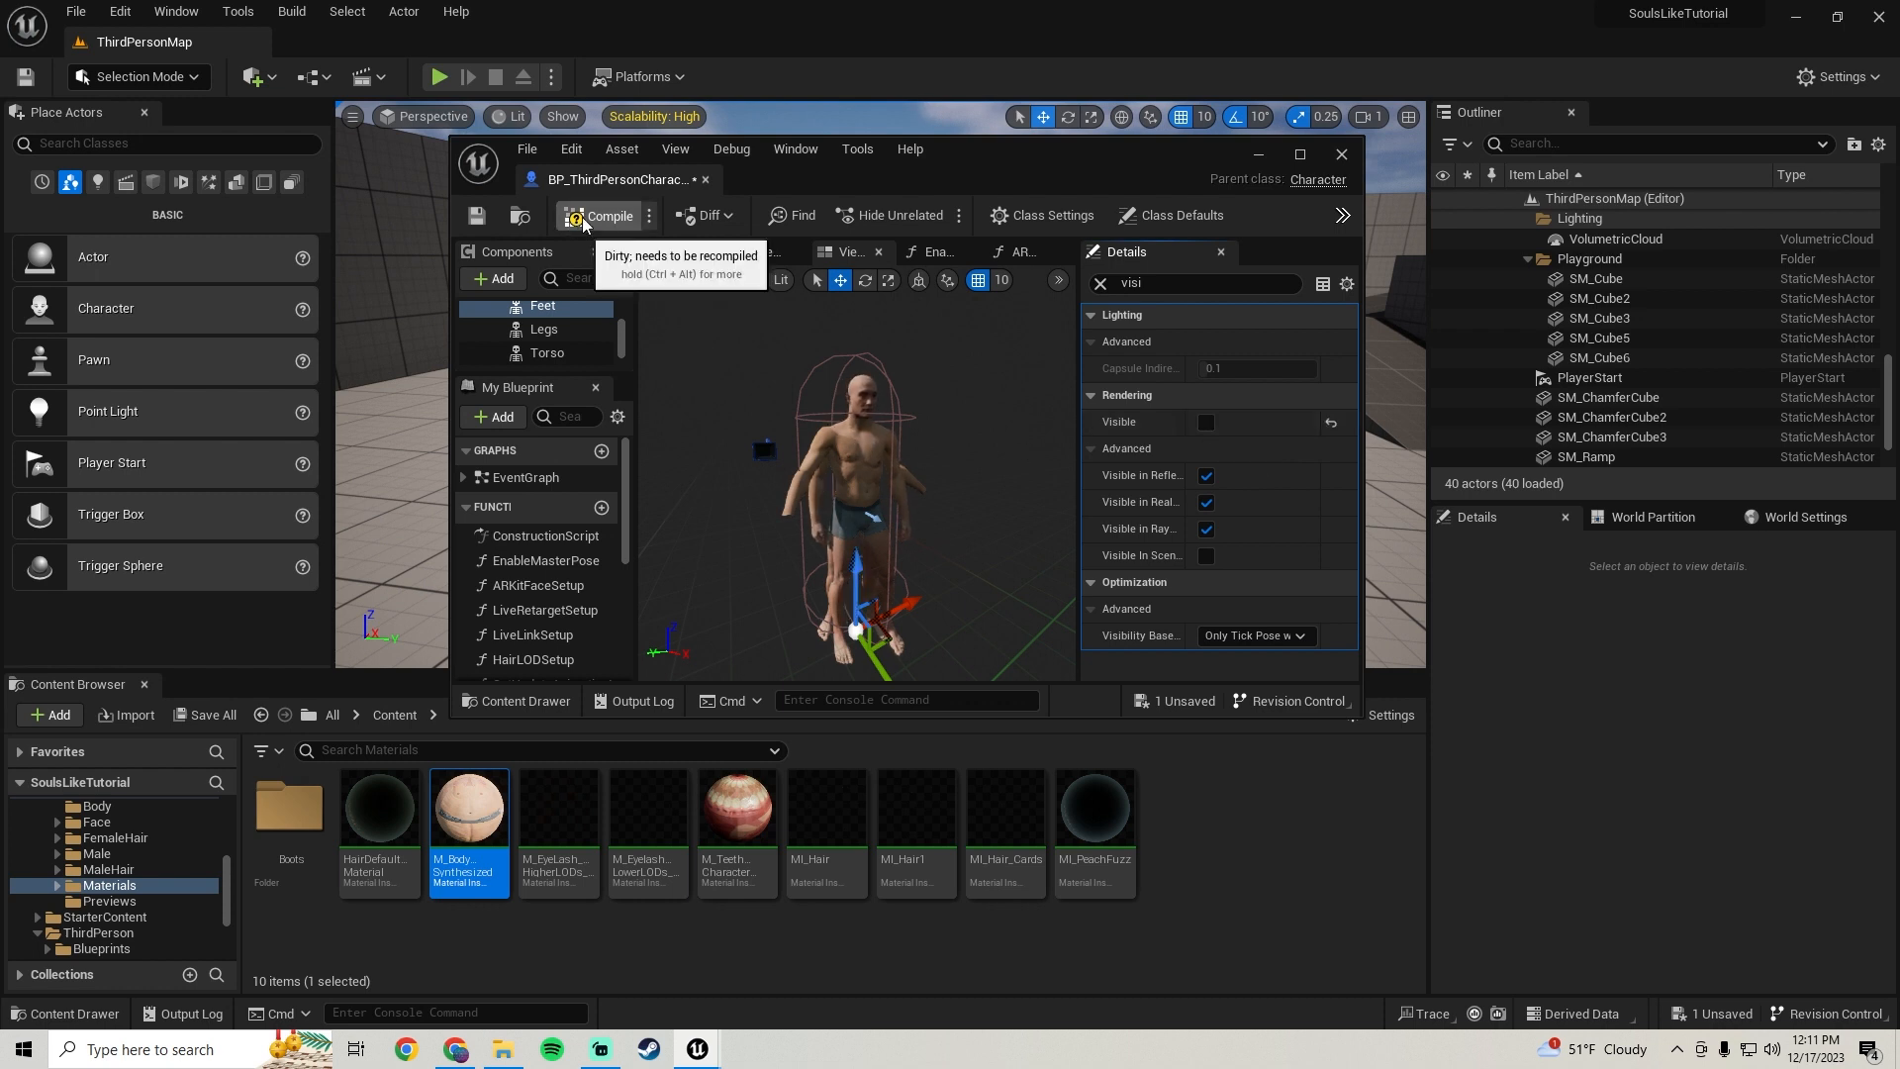
pyautogui.click(479, 220)
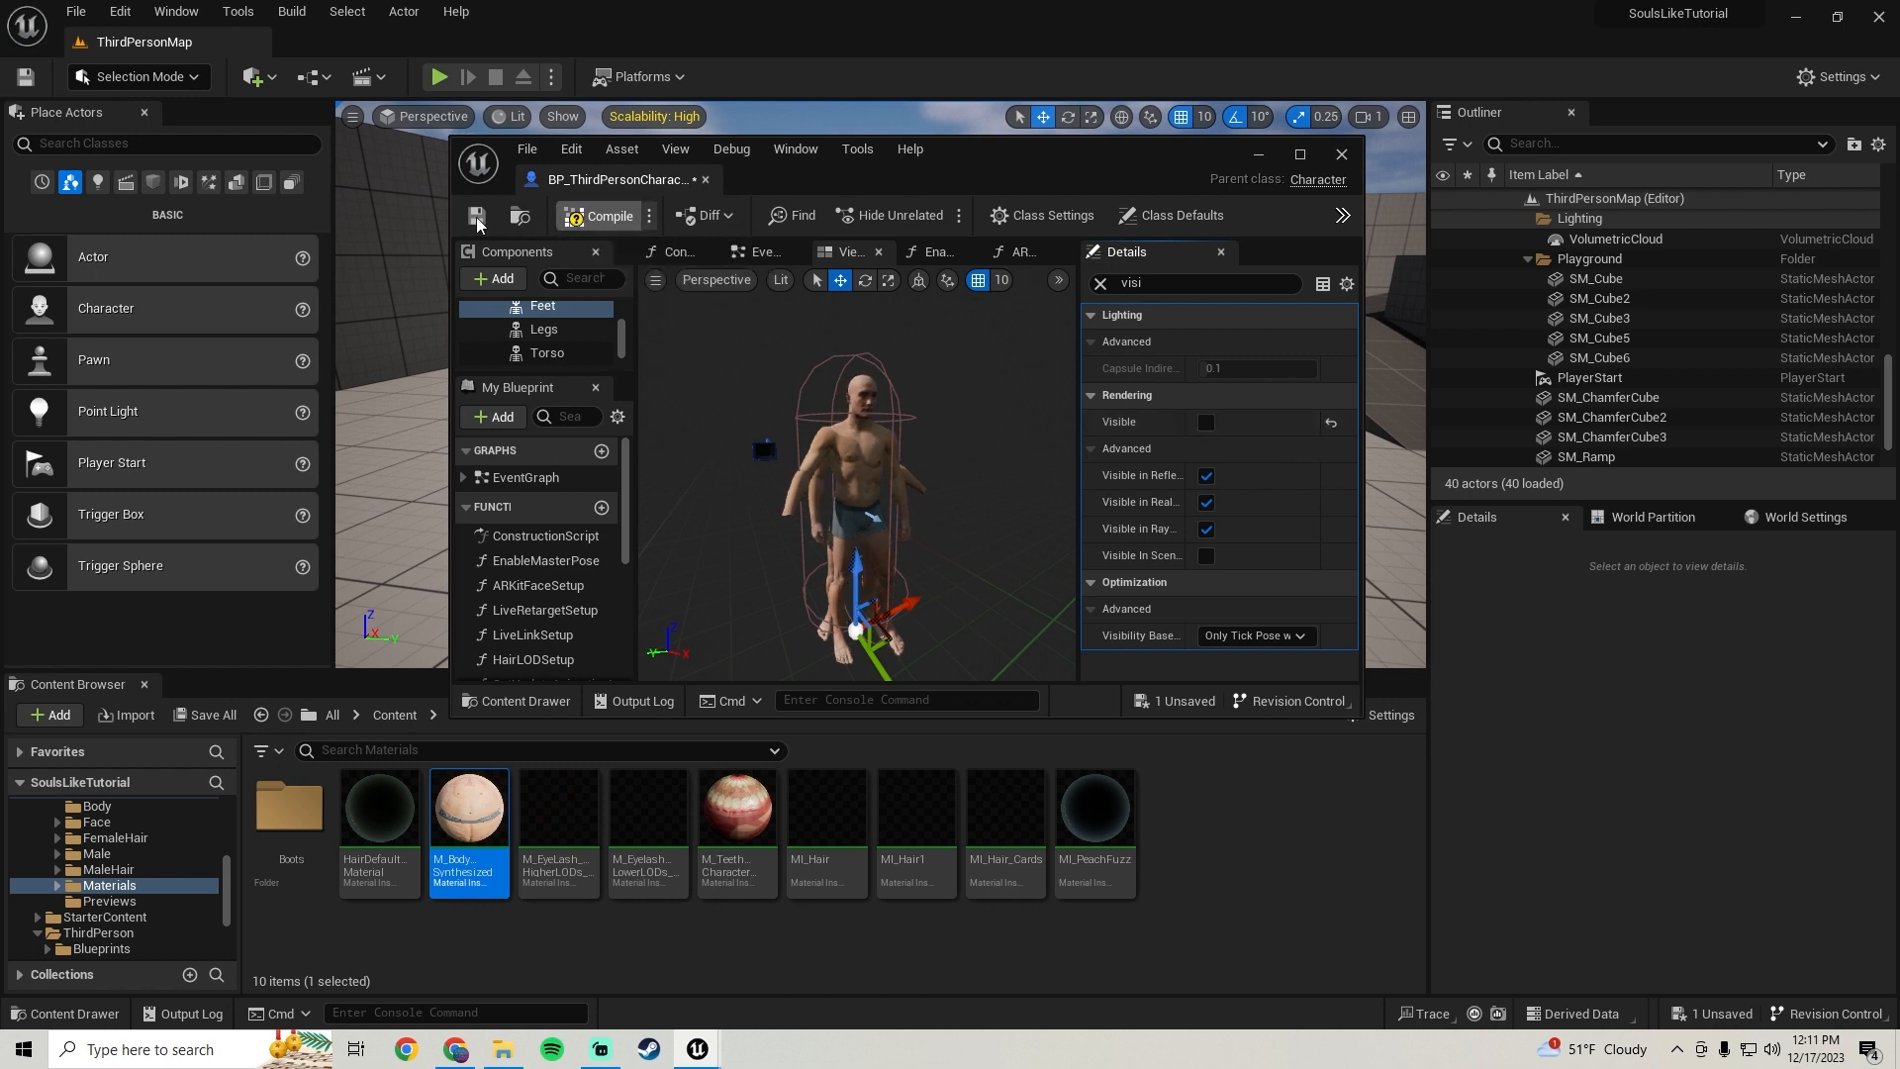
# Examine the Construction Script graph's Enable Master Pose nodes for the body part components
pyautogui.doubleClick(1314, 190)
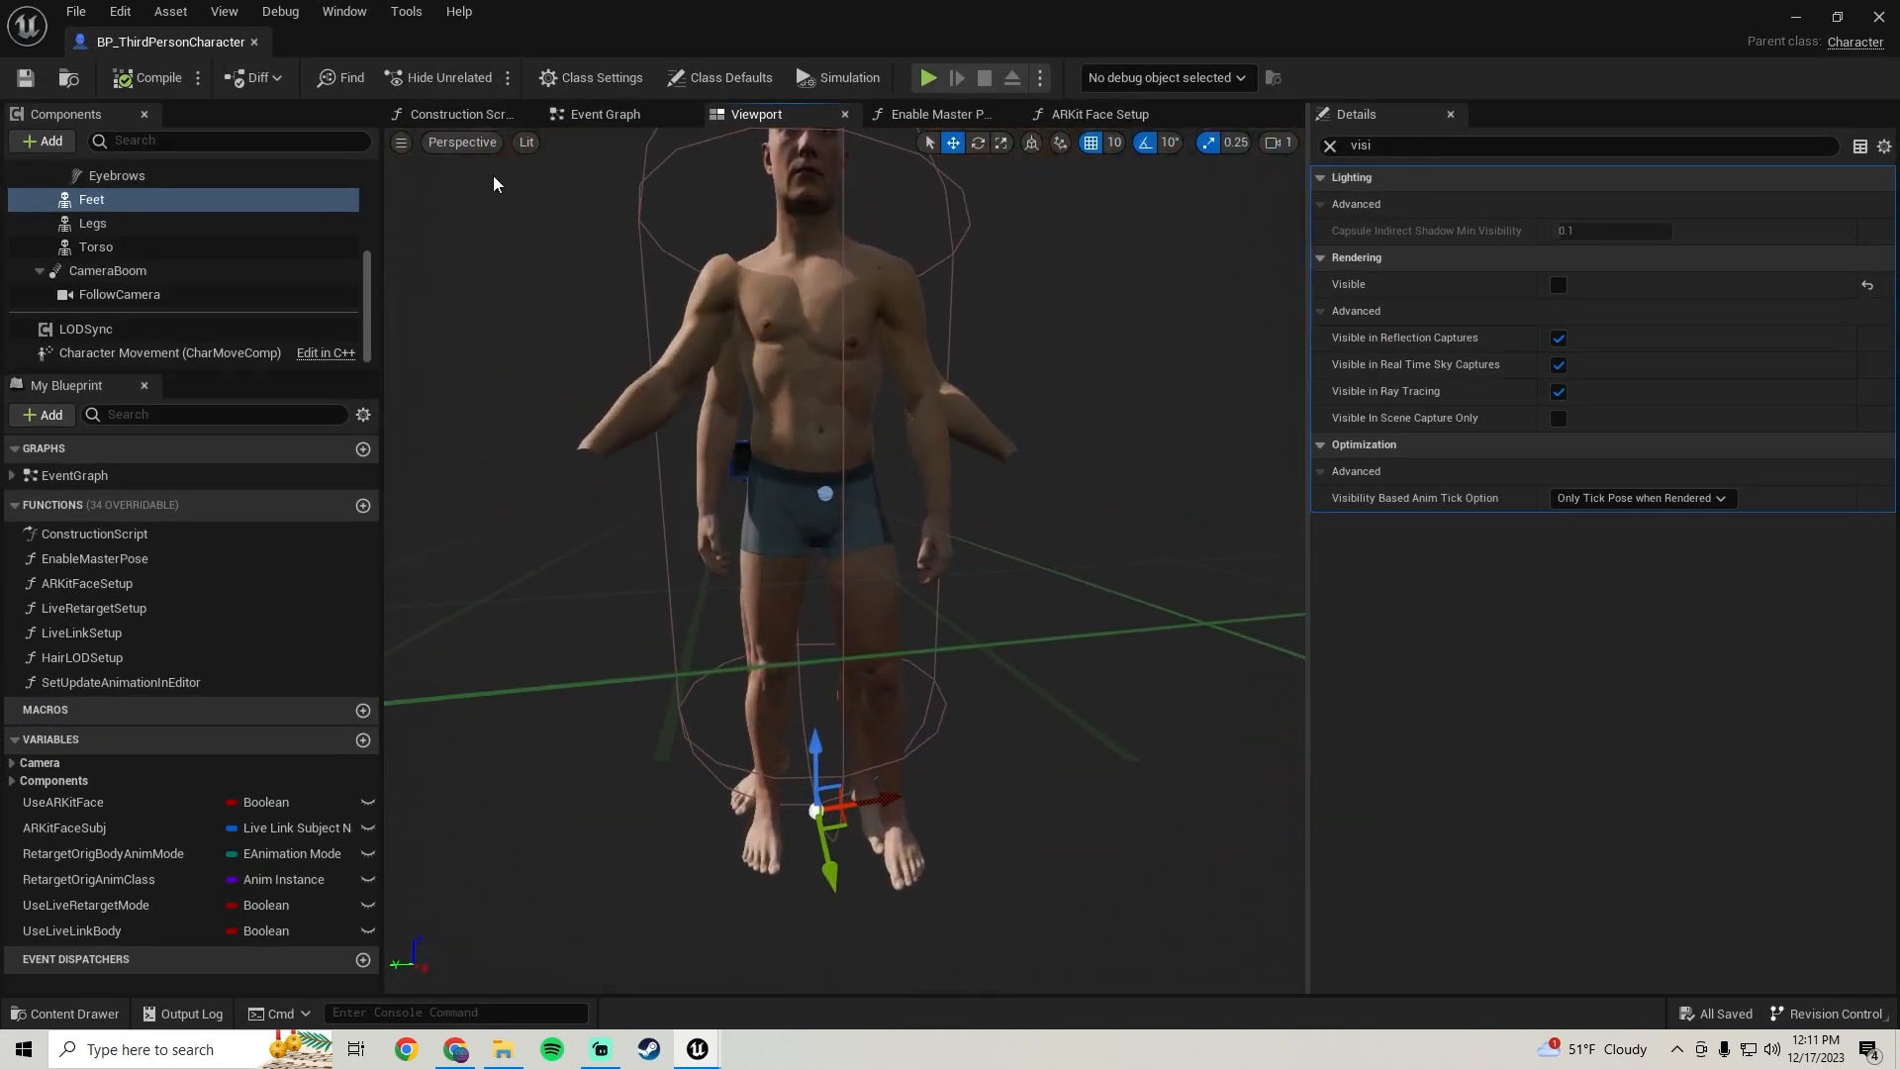
pyautogui.click(460, 114)
pyautogui.moveTo(875, 479); pyautogui.dragTo(870, 555, button='right')
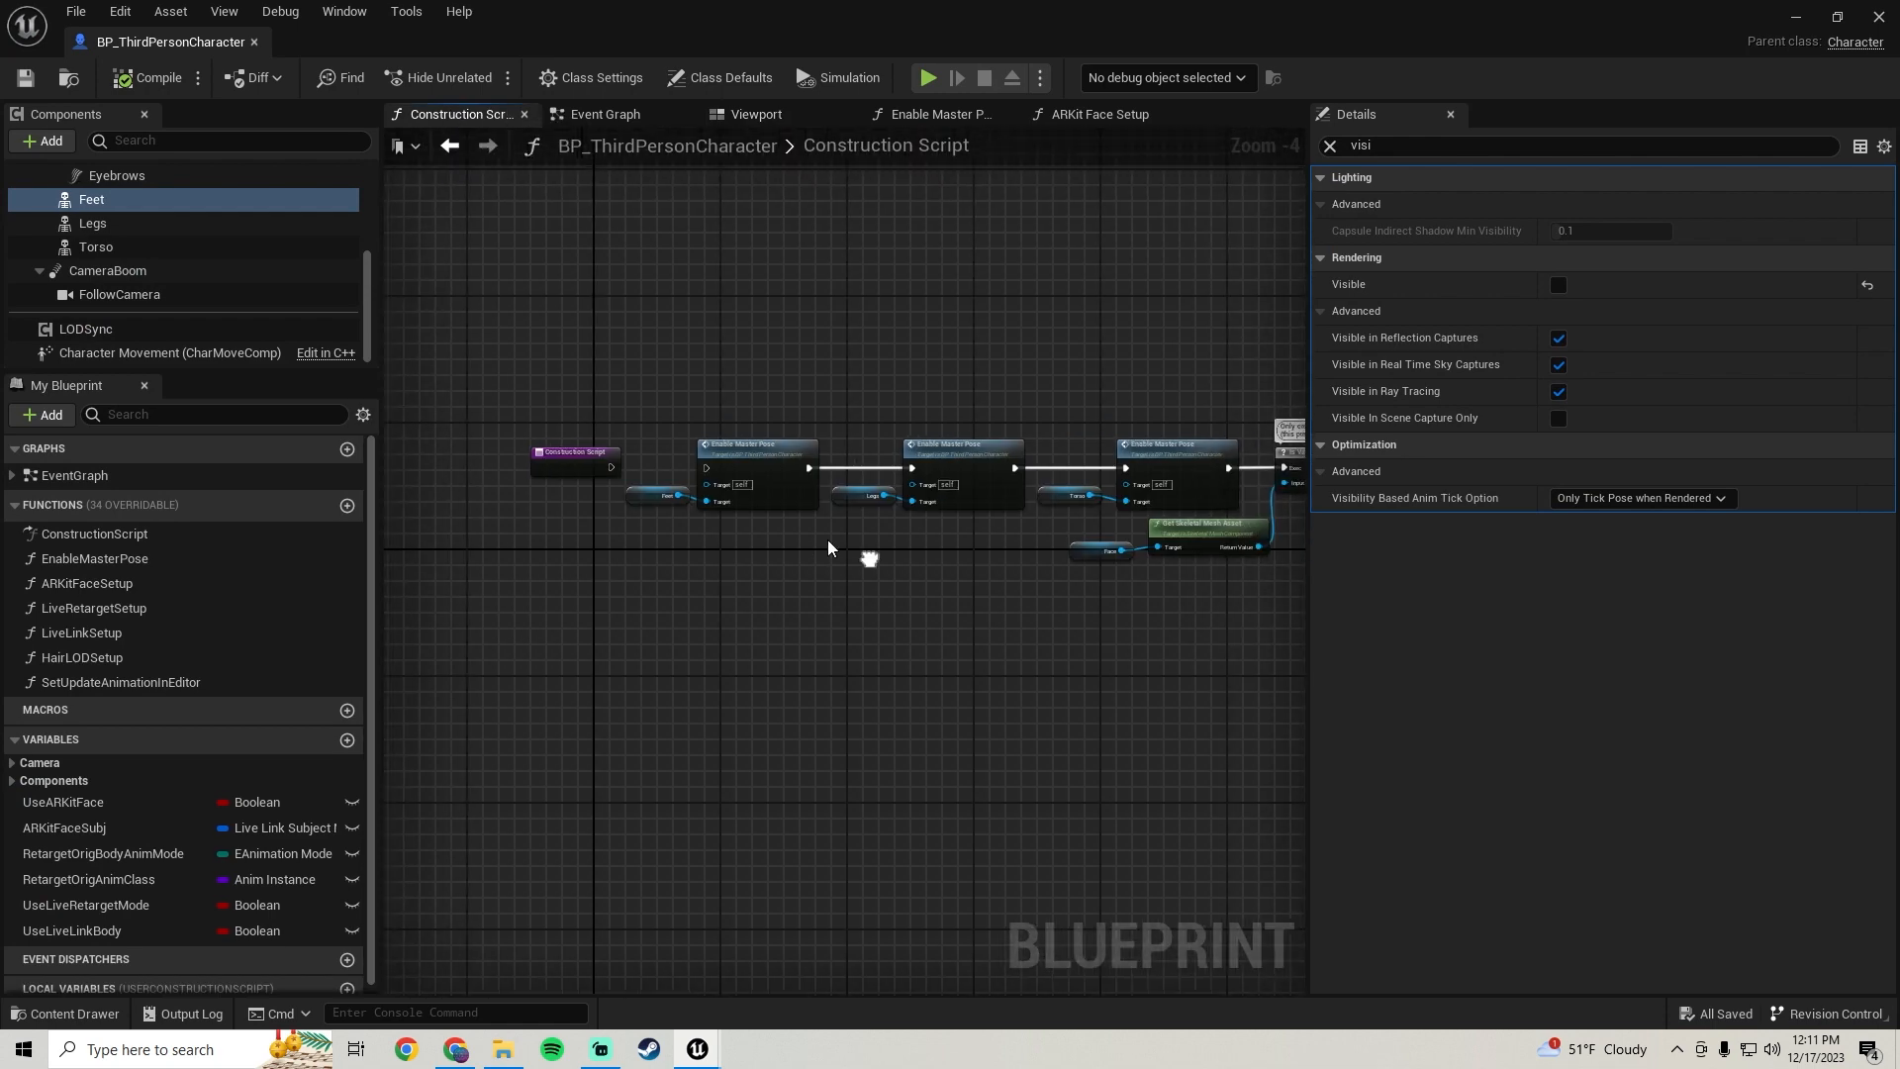
pyautogui.scroll(2, 581, 458)
pyautogui.moveTo(623, 469); pyautogui.dragTo(764, 471)
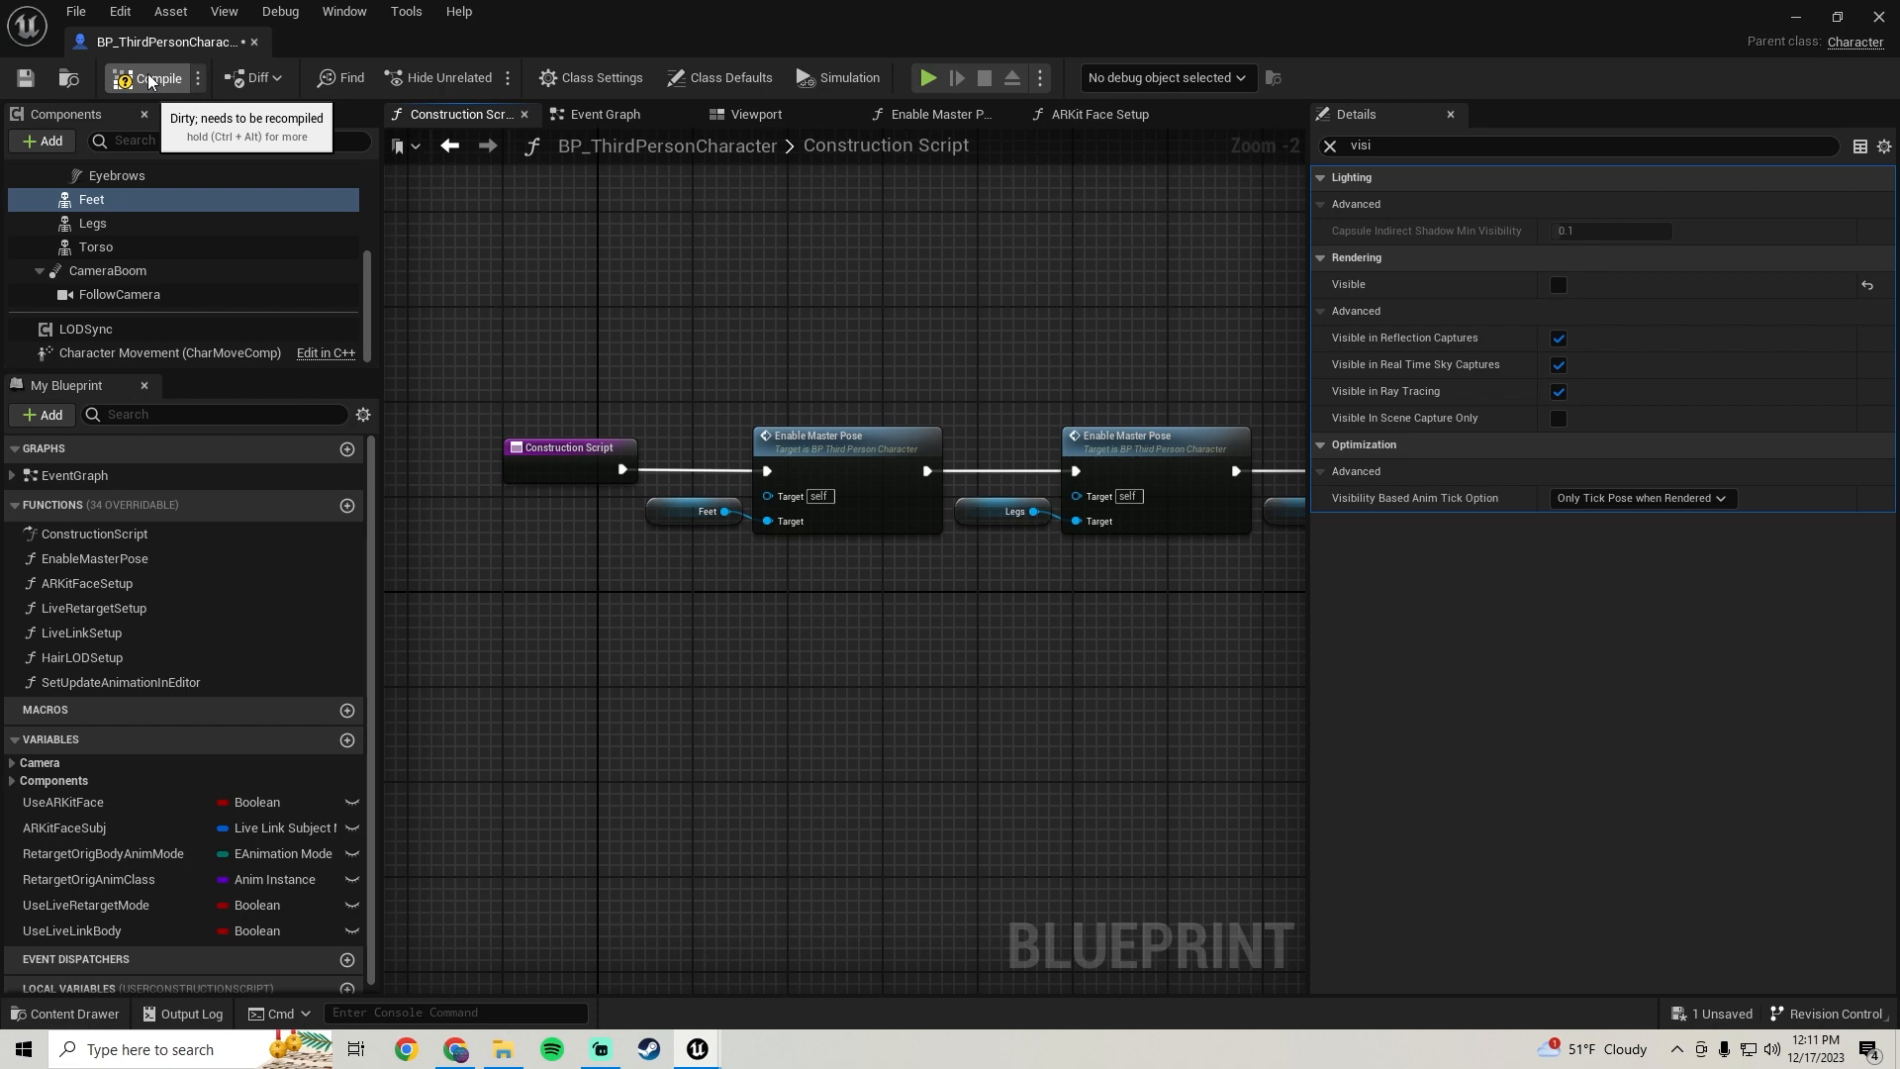
pyautogui.click(751, 116)
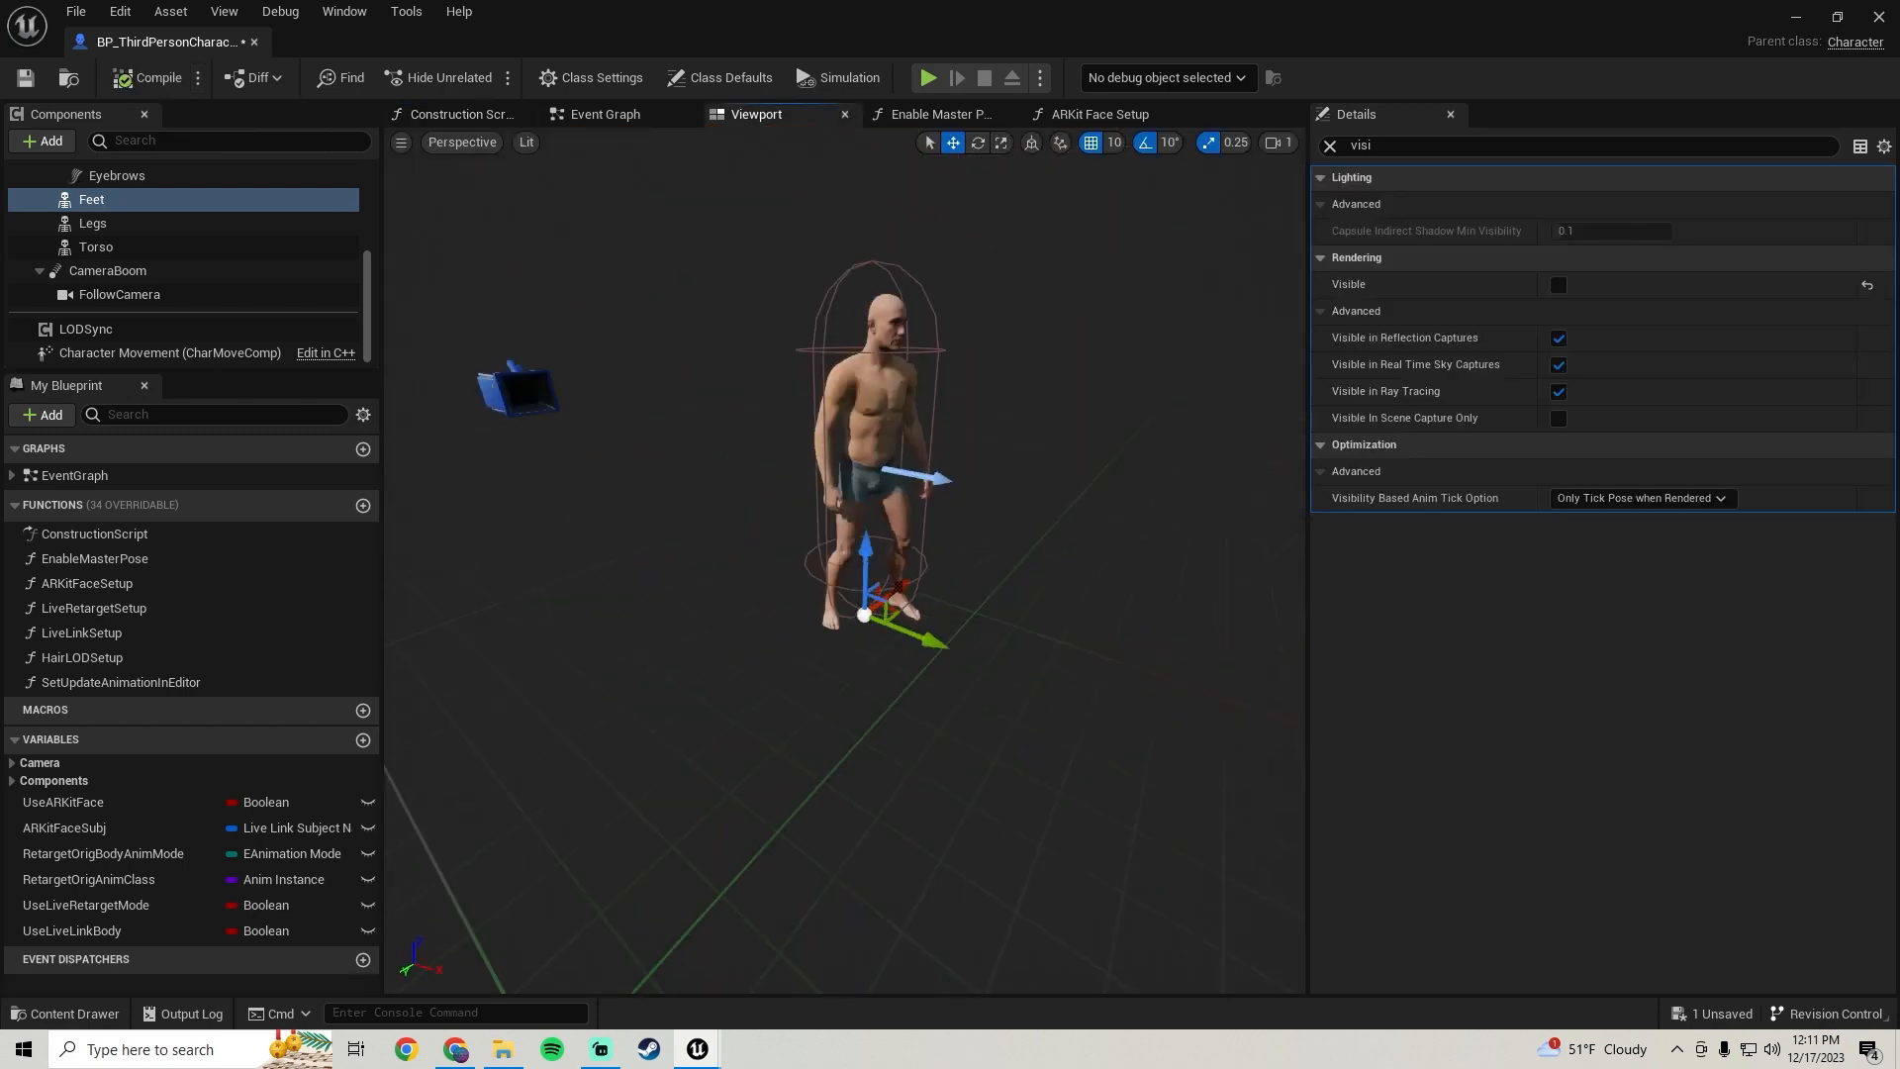
# Turn off Visible for the main Mesh (CharacterMesh0) component
pyautogui.moveTo(841, 554)
pyautogui.mouseDown(button='right')
pyautogui.moveTo(791, 524)
pyautogui.moveTo(841, 539)
pyautogui.moveTo(811, 539)
pyautogui.mouseUp(button='right')
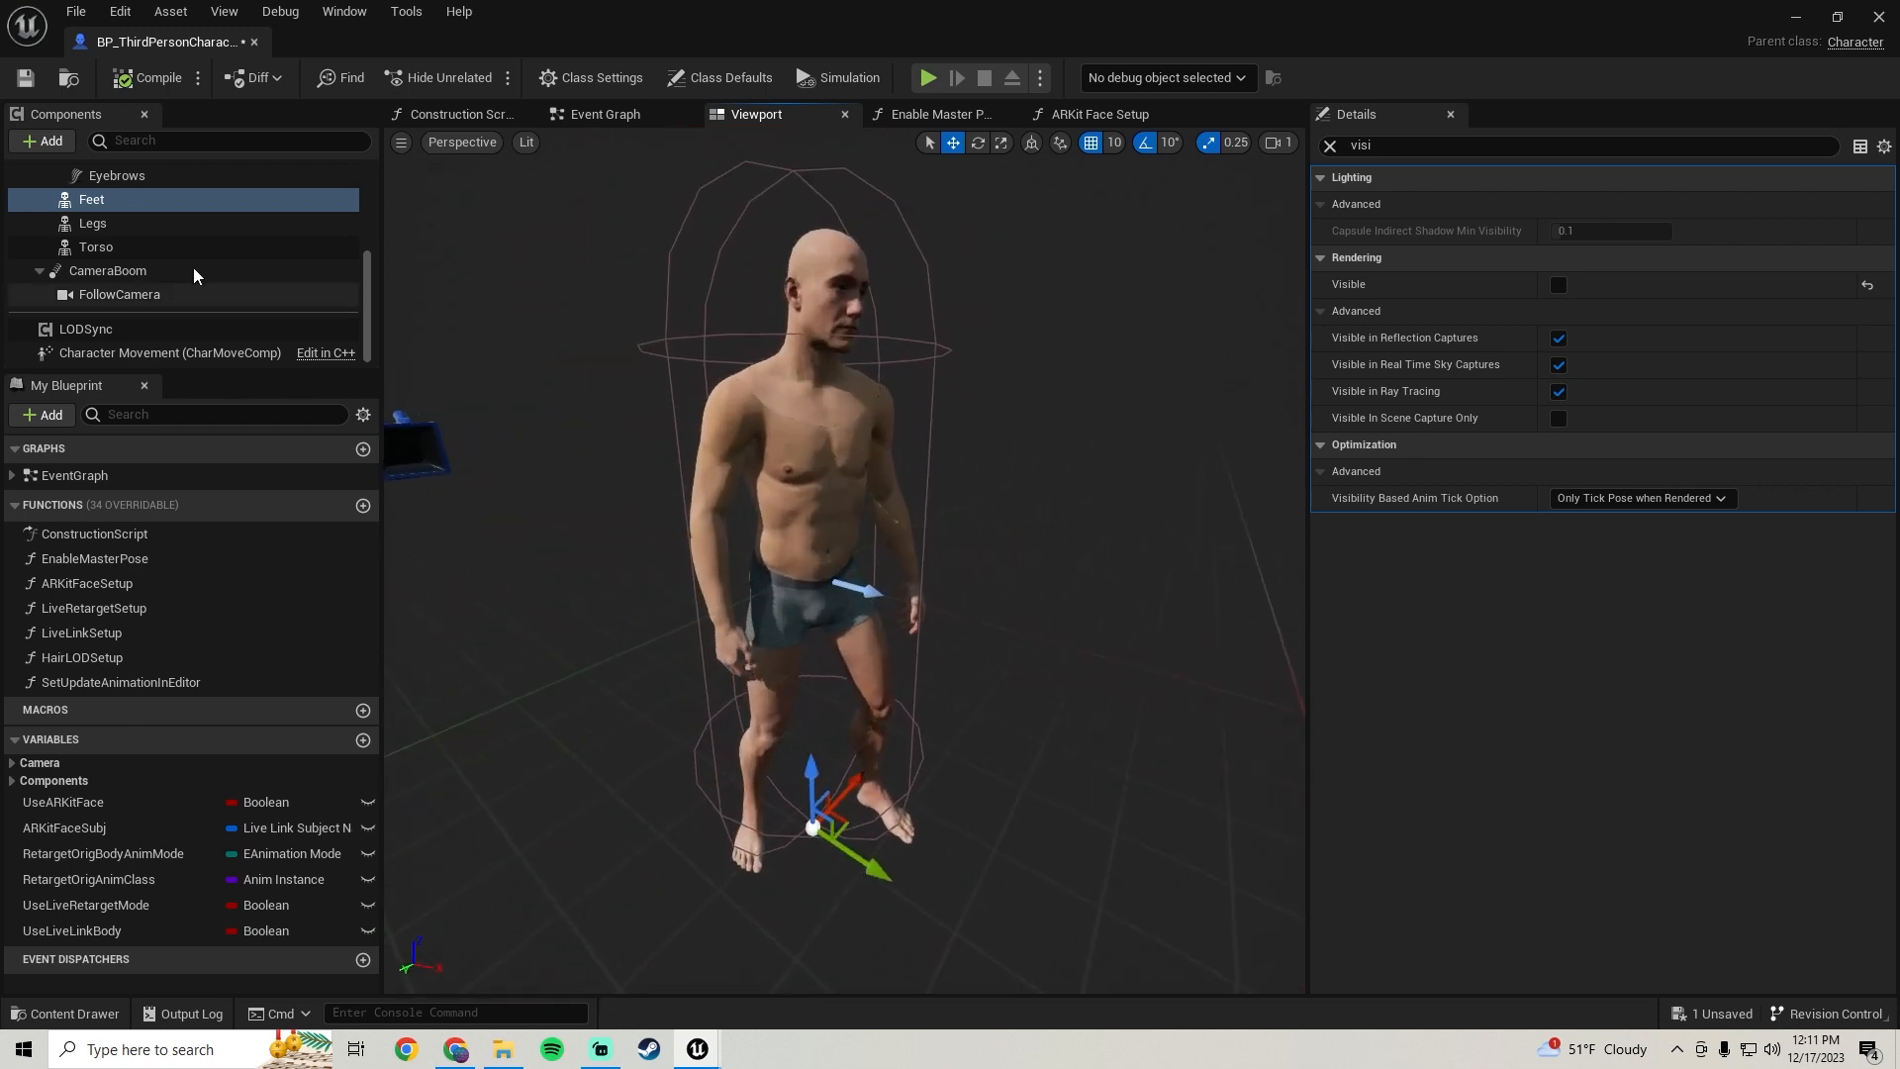
pyautogui.scroll(4, 144, 312)
pyautogui.click(139, 231)
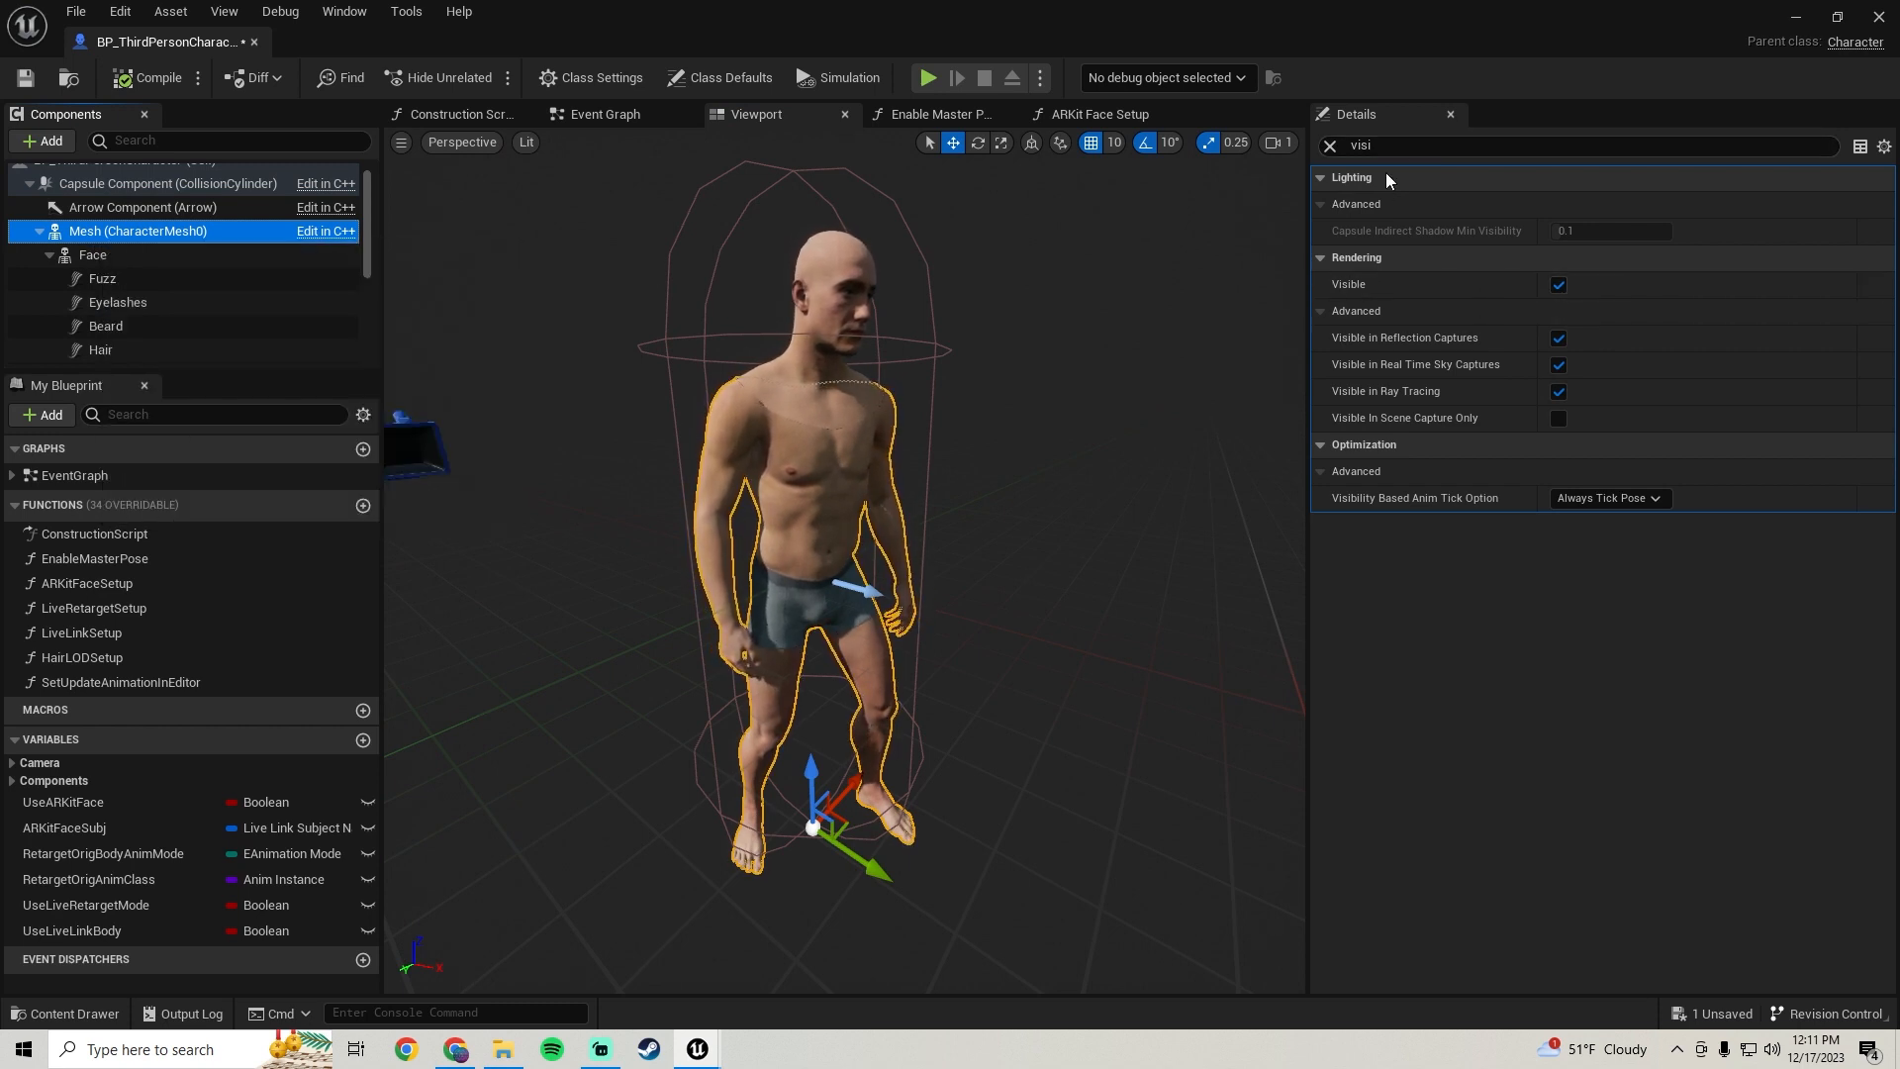
pyautogui.click(1396, 144)
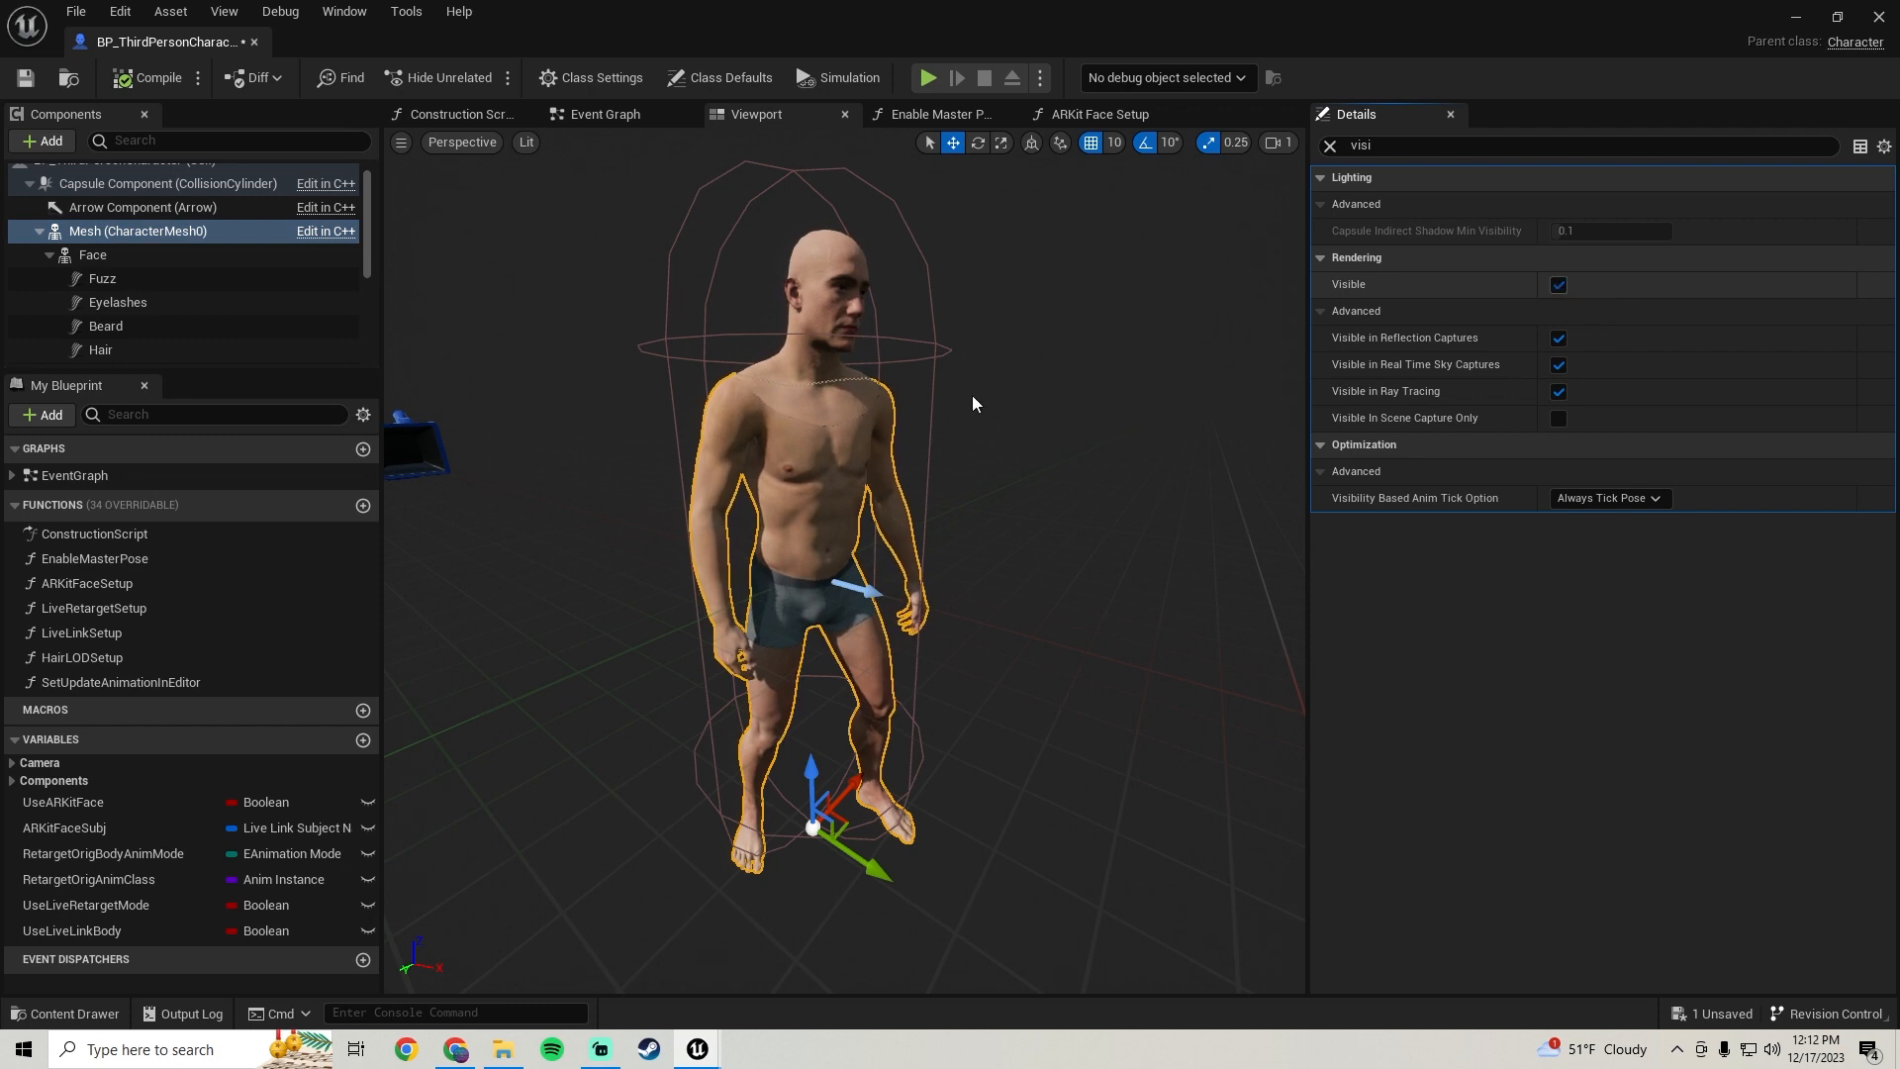
pyautogui.click(1559, 284)
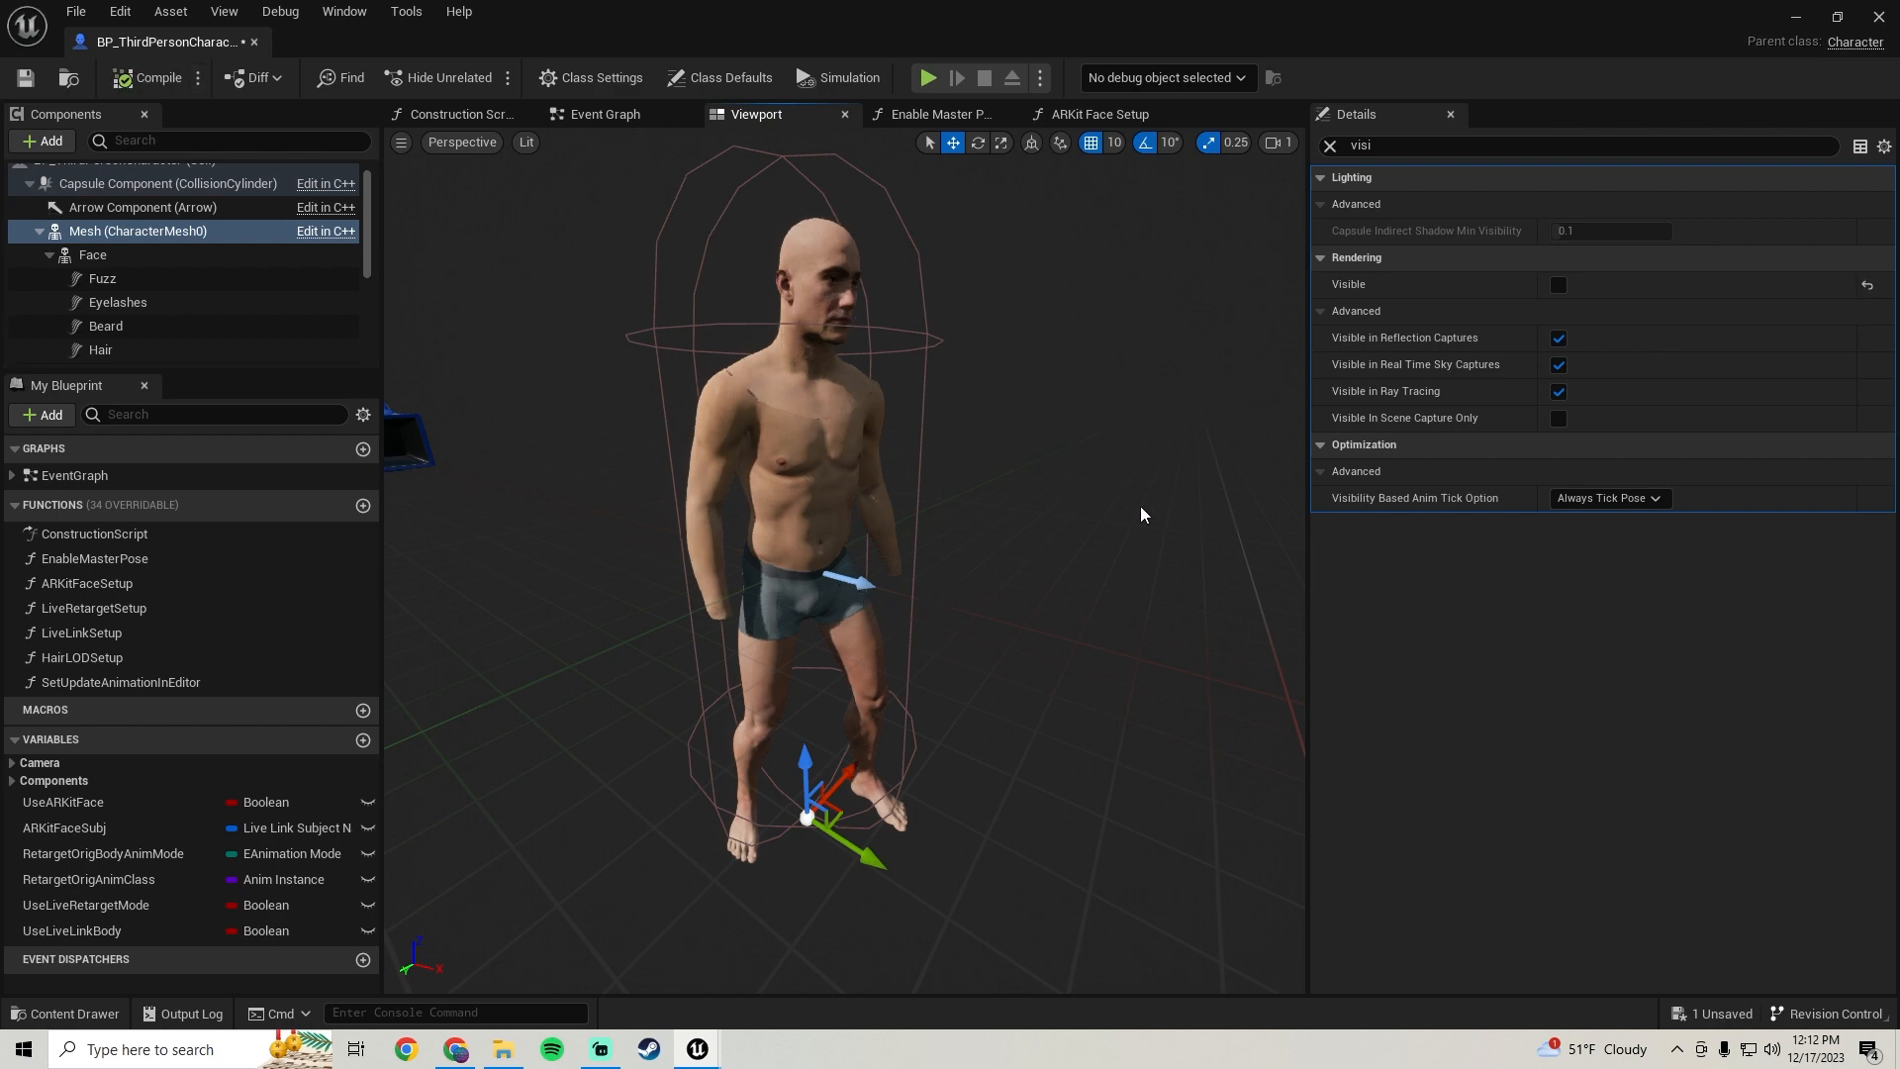
# Play the level to test the character, then return to the blueprint
pyautogui.click(1796, 16)
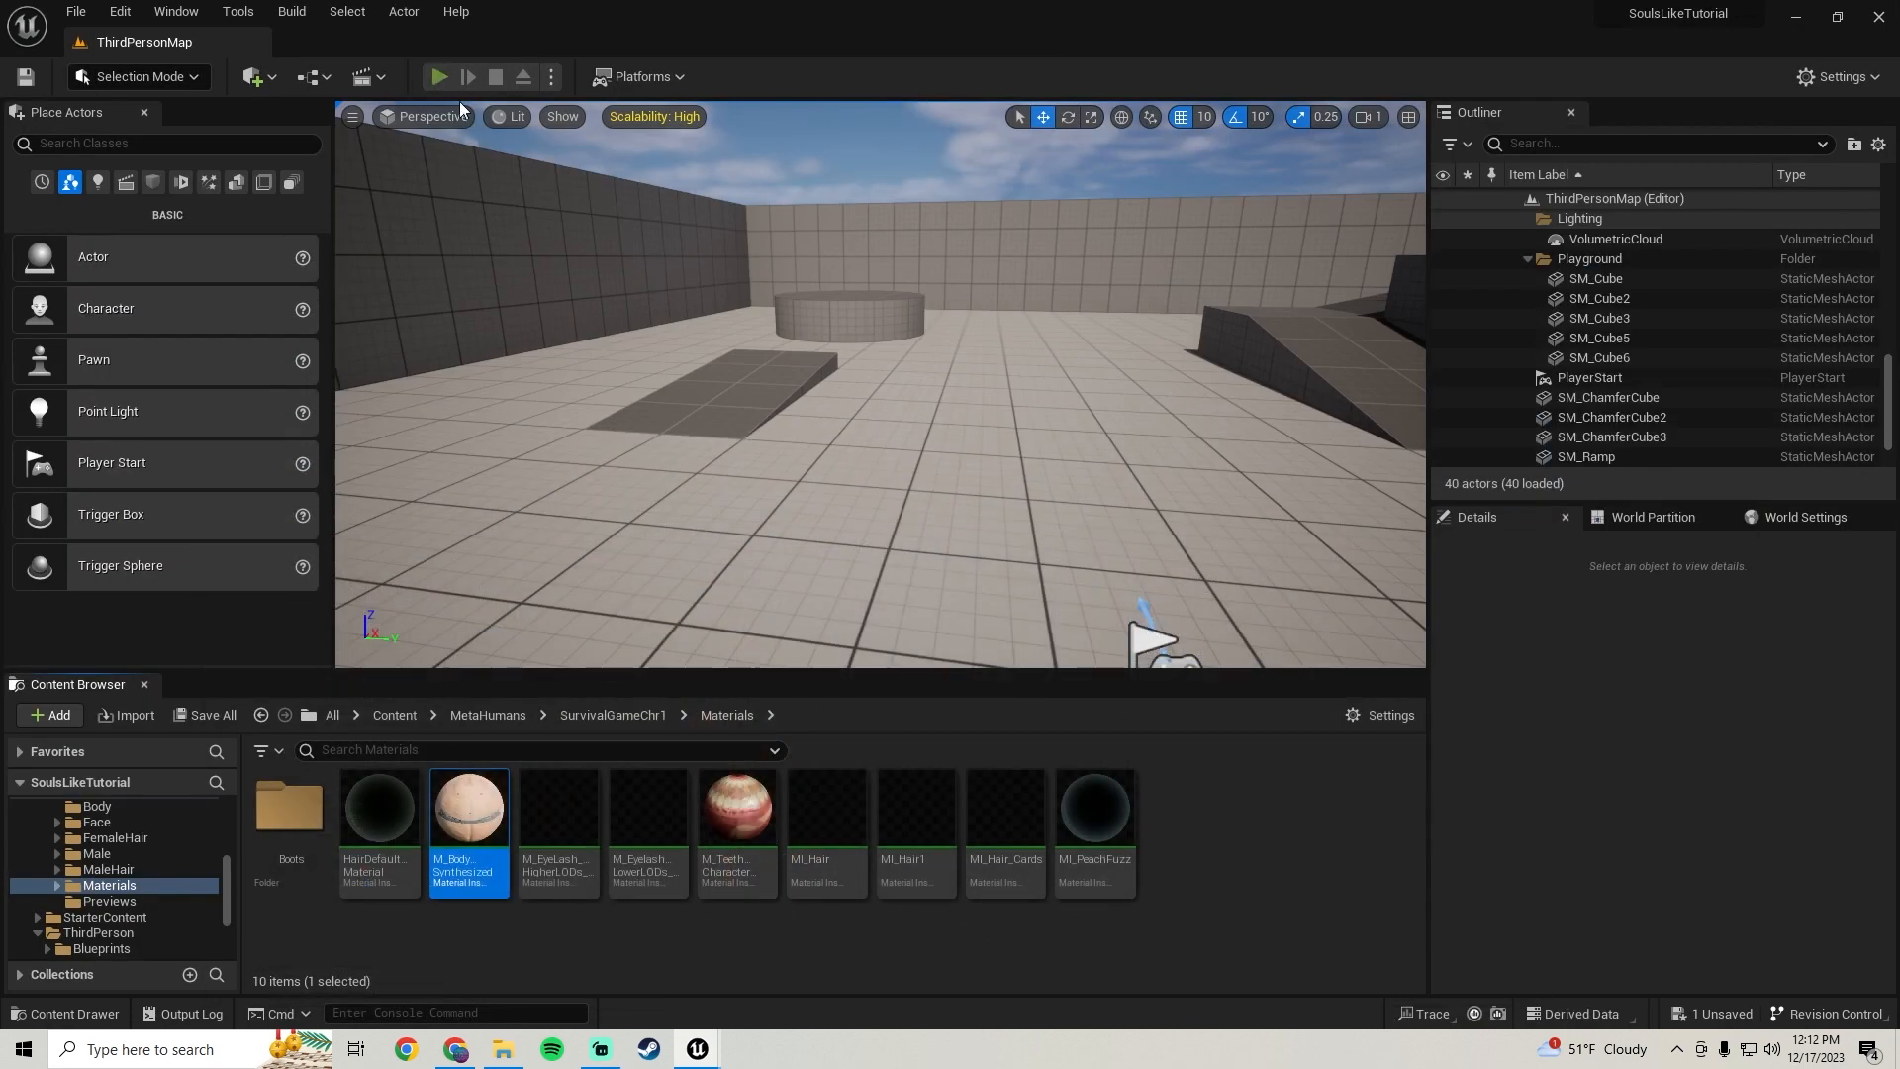
pyautogui.click(436, 77)
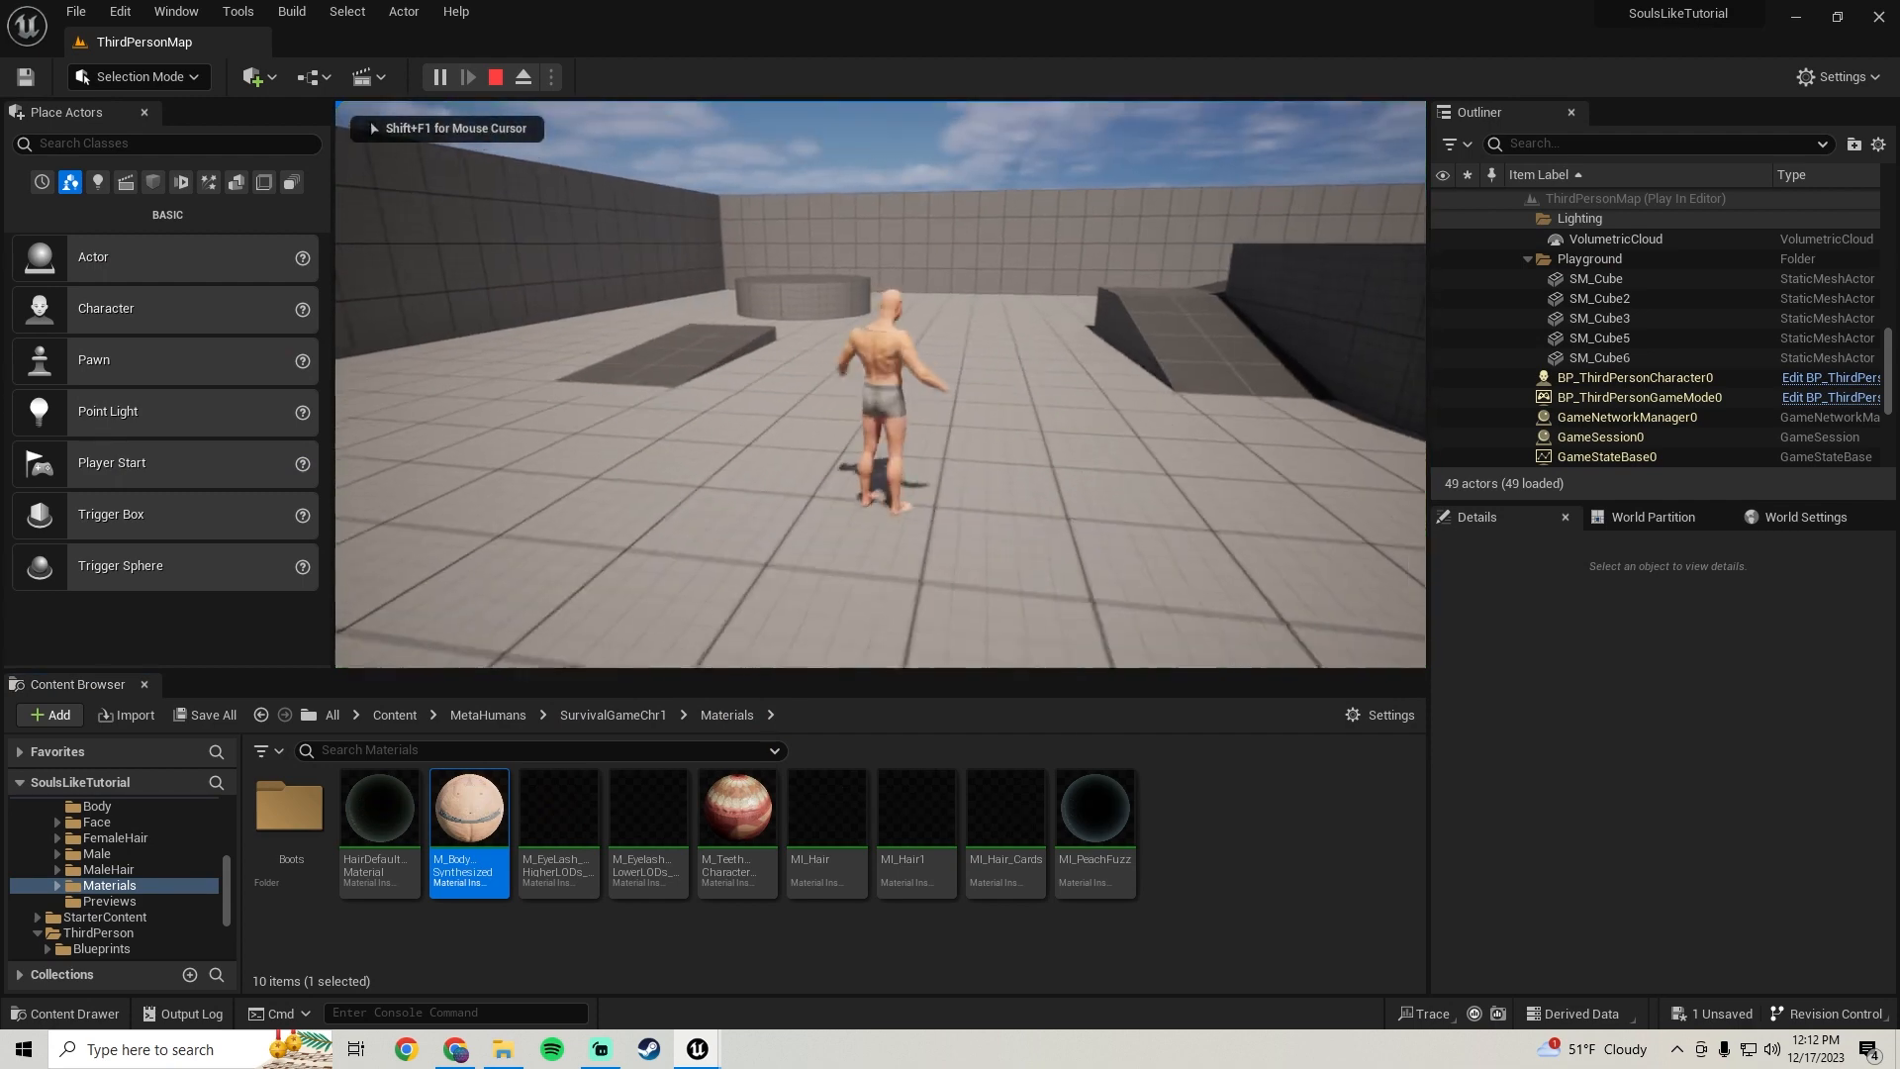
pyautogui.press('Escape')
pyautogui.moveTo(698, 1051)
pyautogui.click(806, 965)
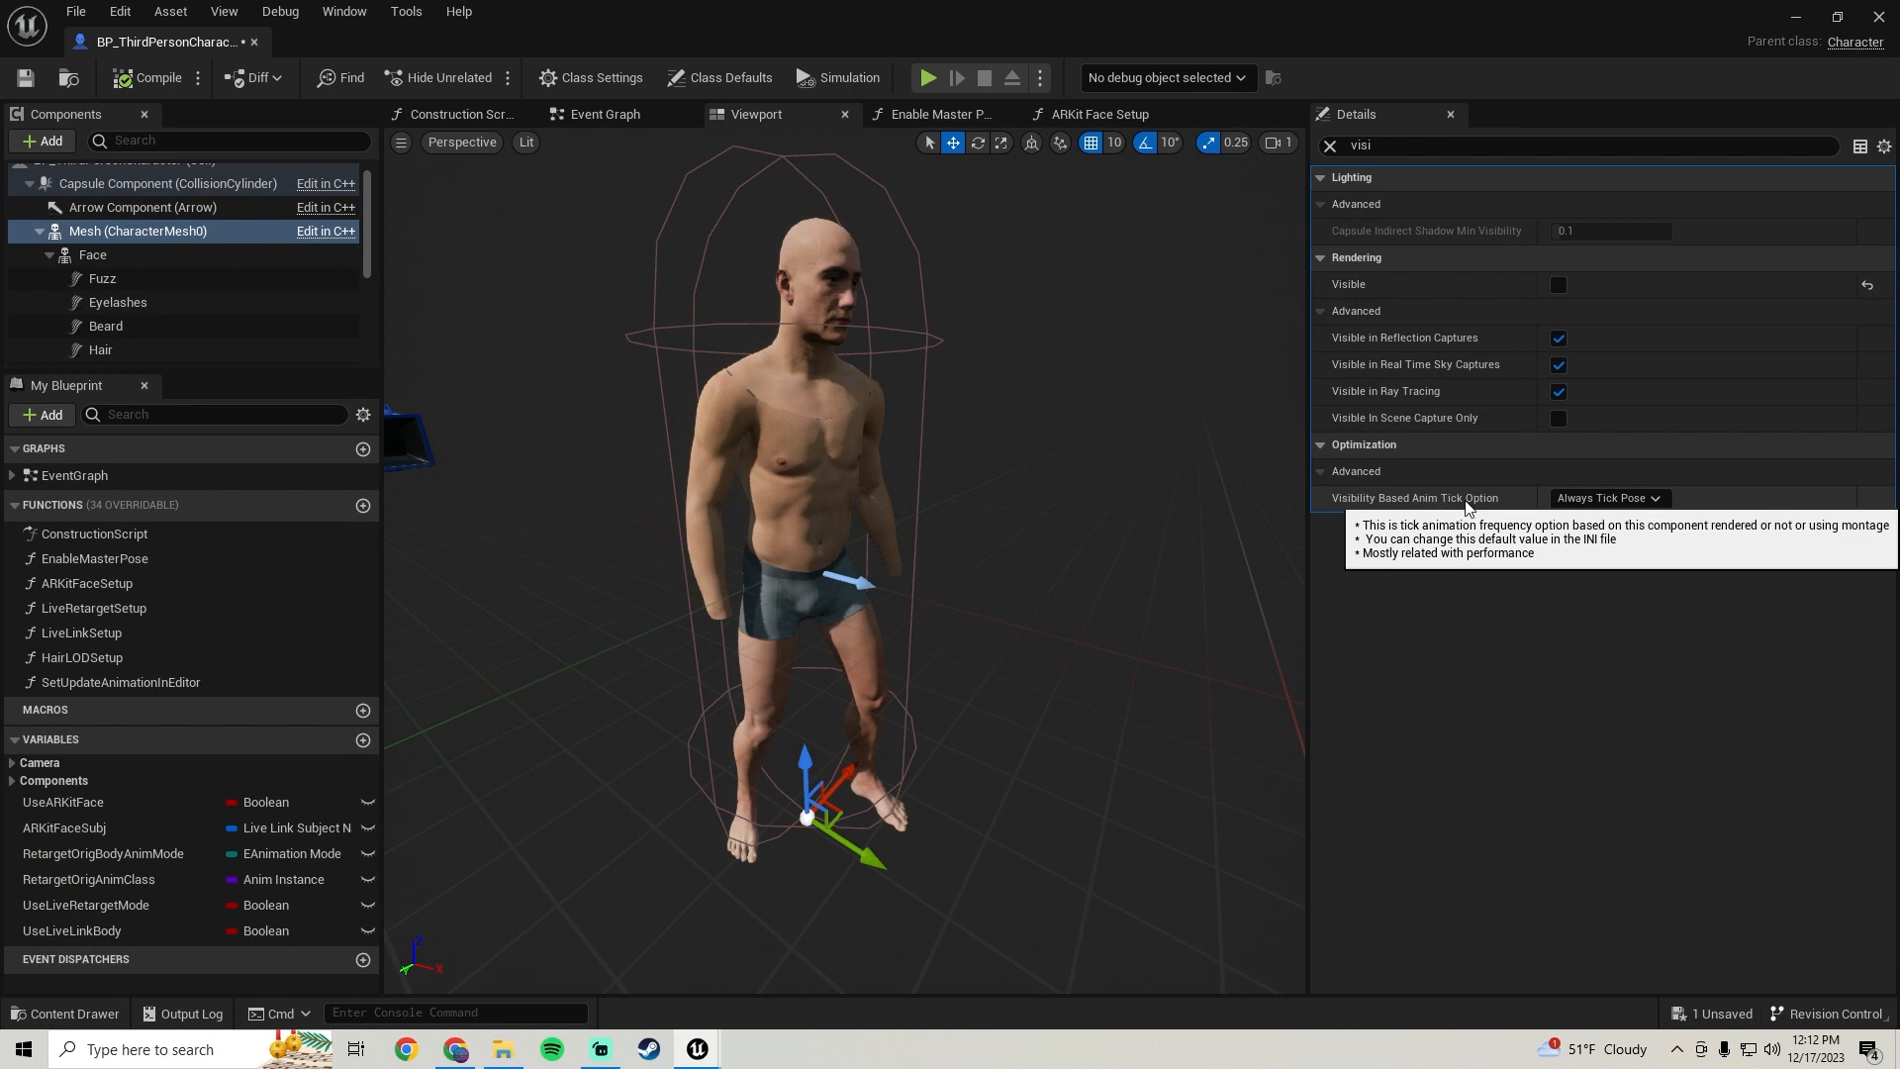
# Set the Mesh's Visibility Based Anim Tick Option to Always Tick Pose and Refresh Bones and save
pyautogui.click(1583, 502)
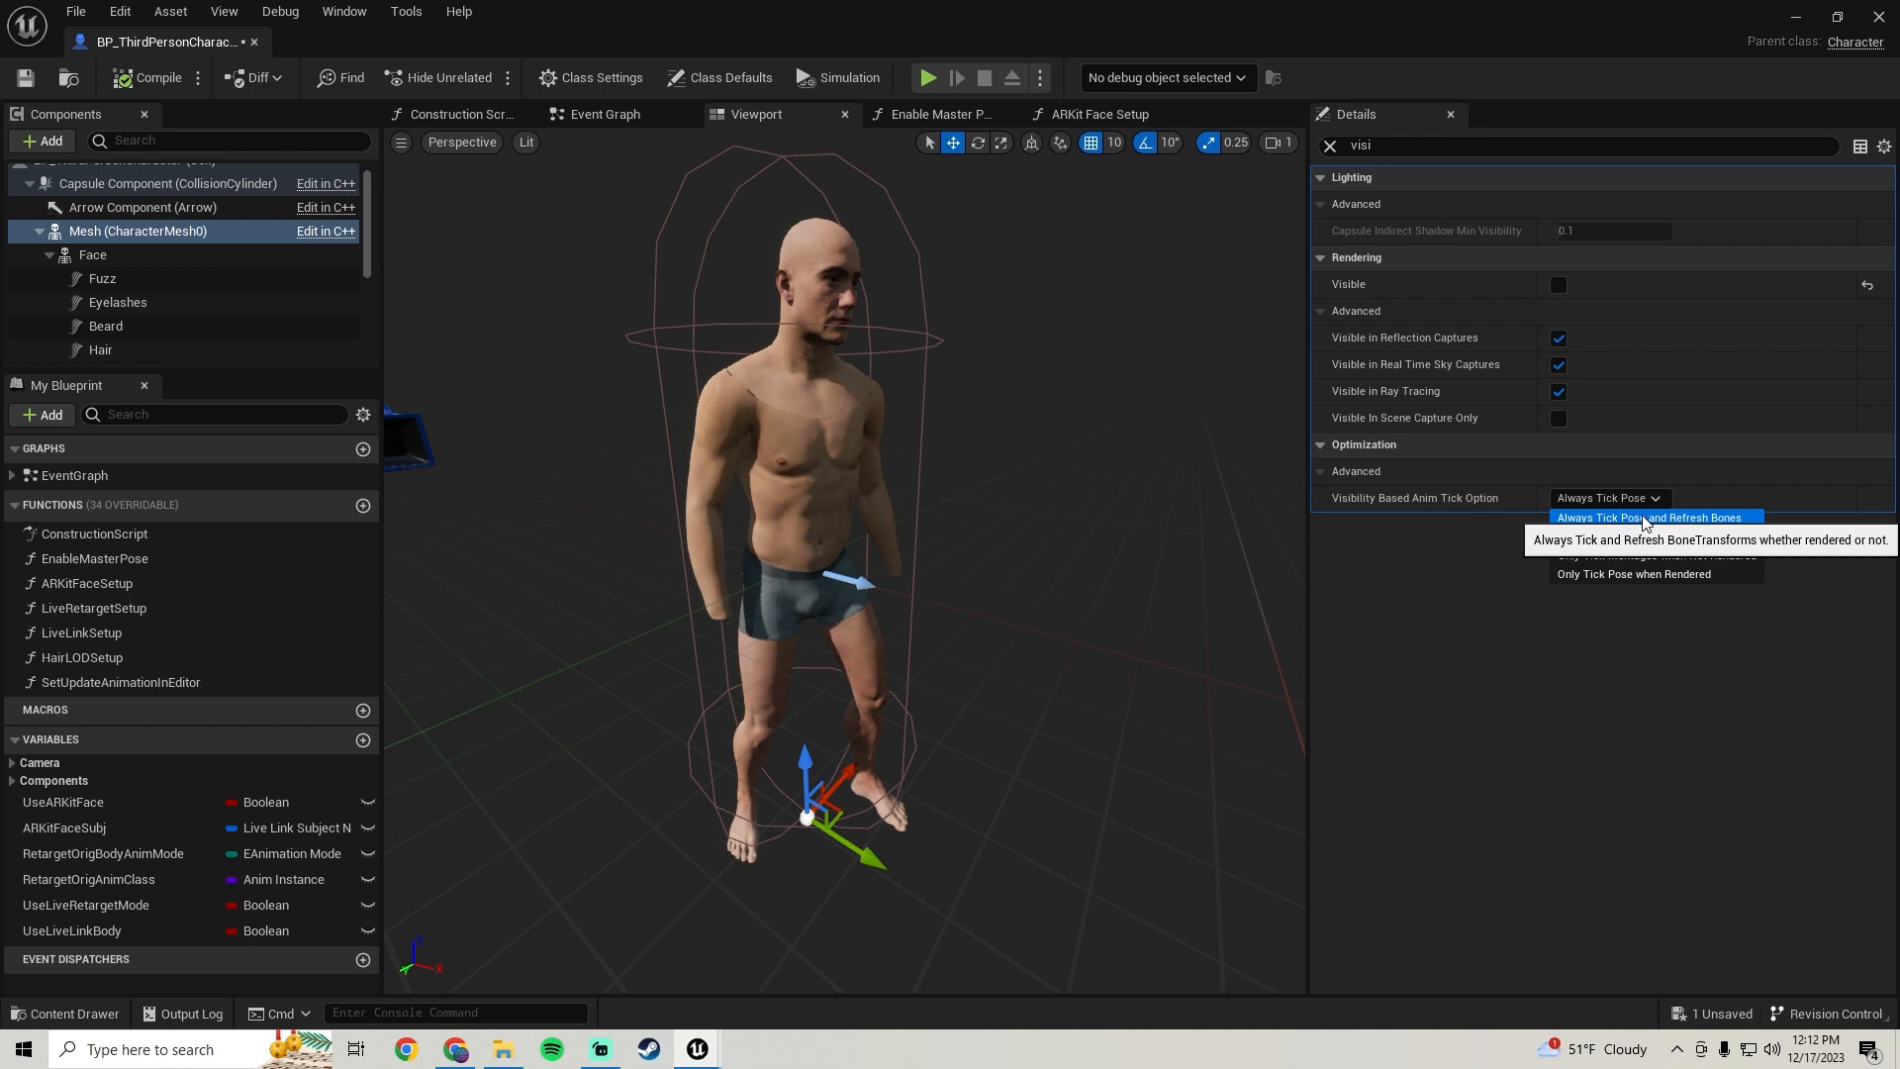
pyautogui.click(1644, 518)
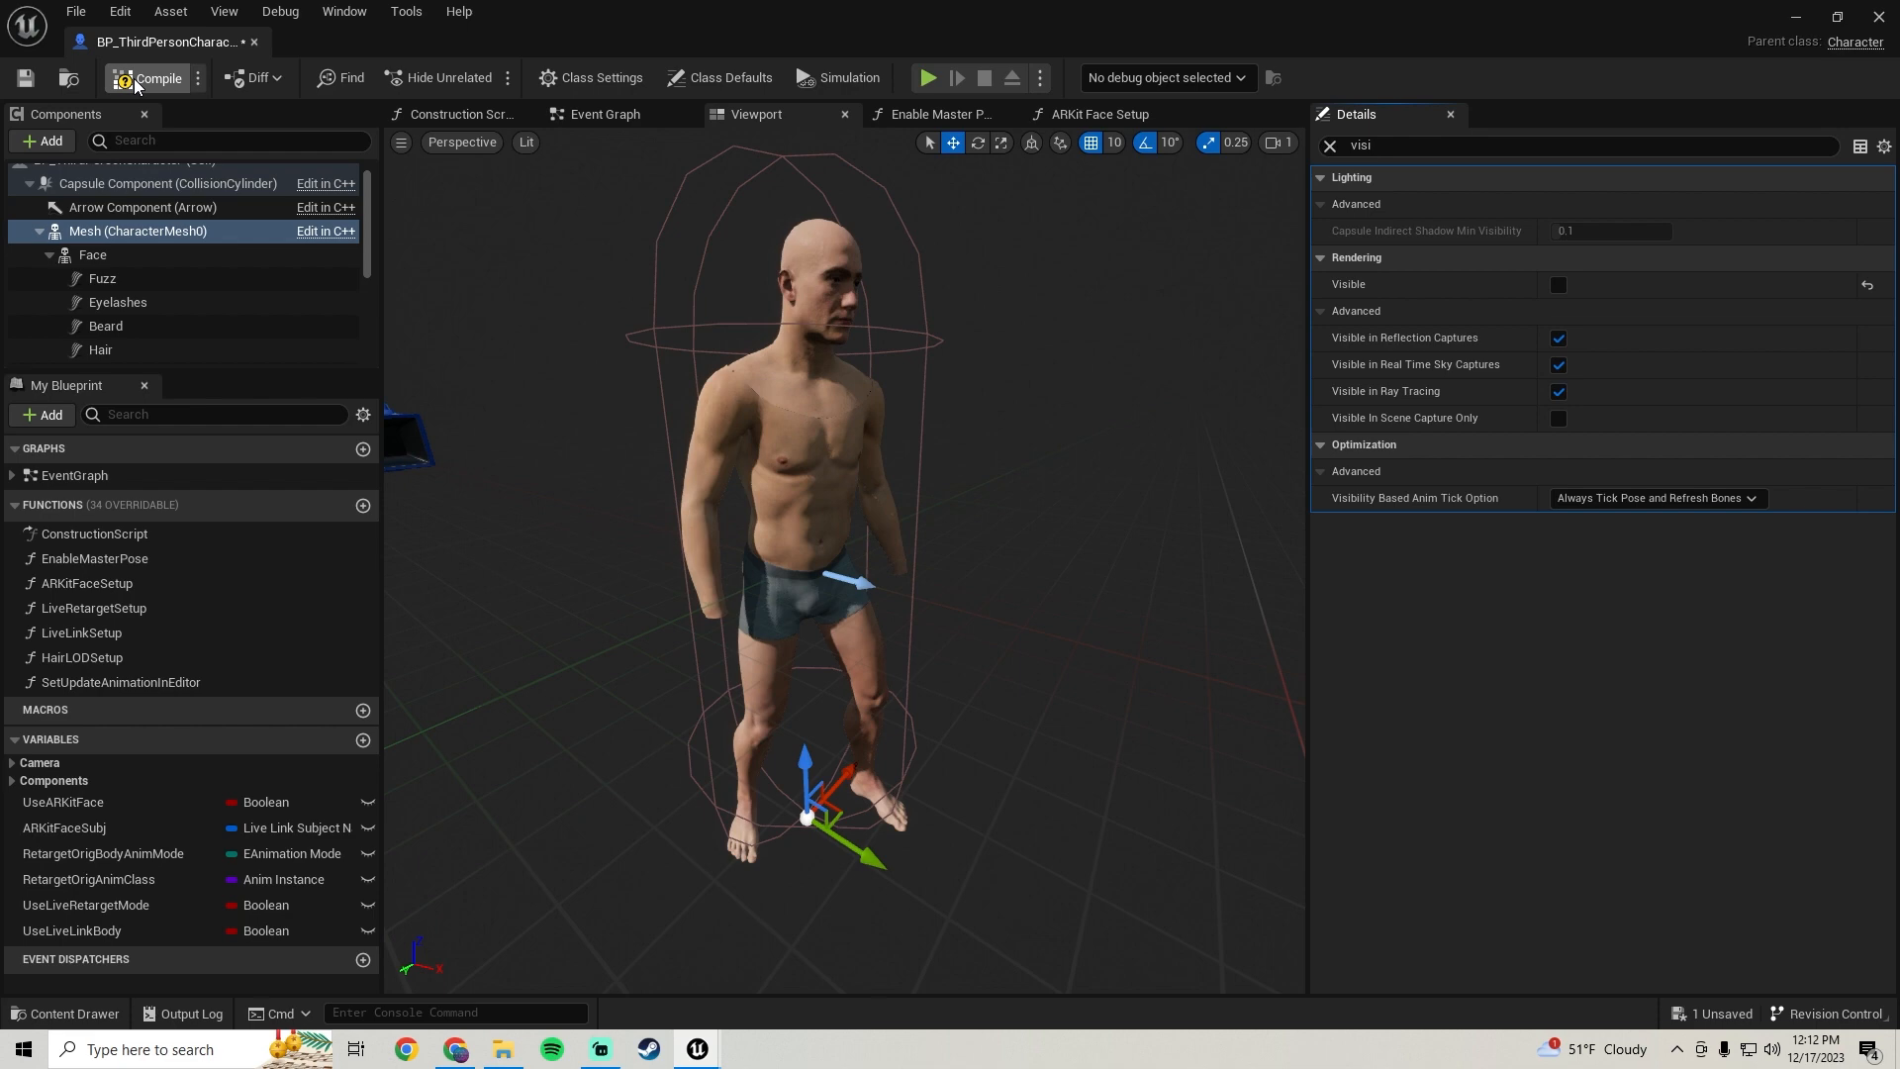
pyautogui.click(26, 83)
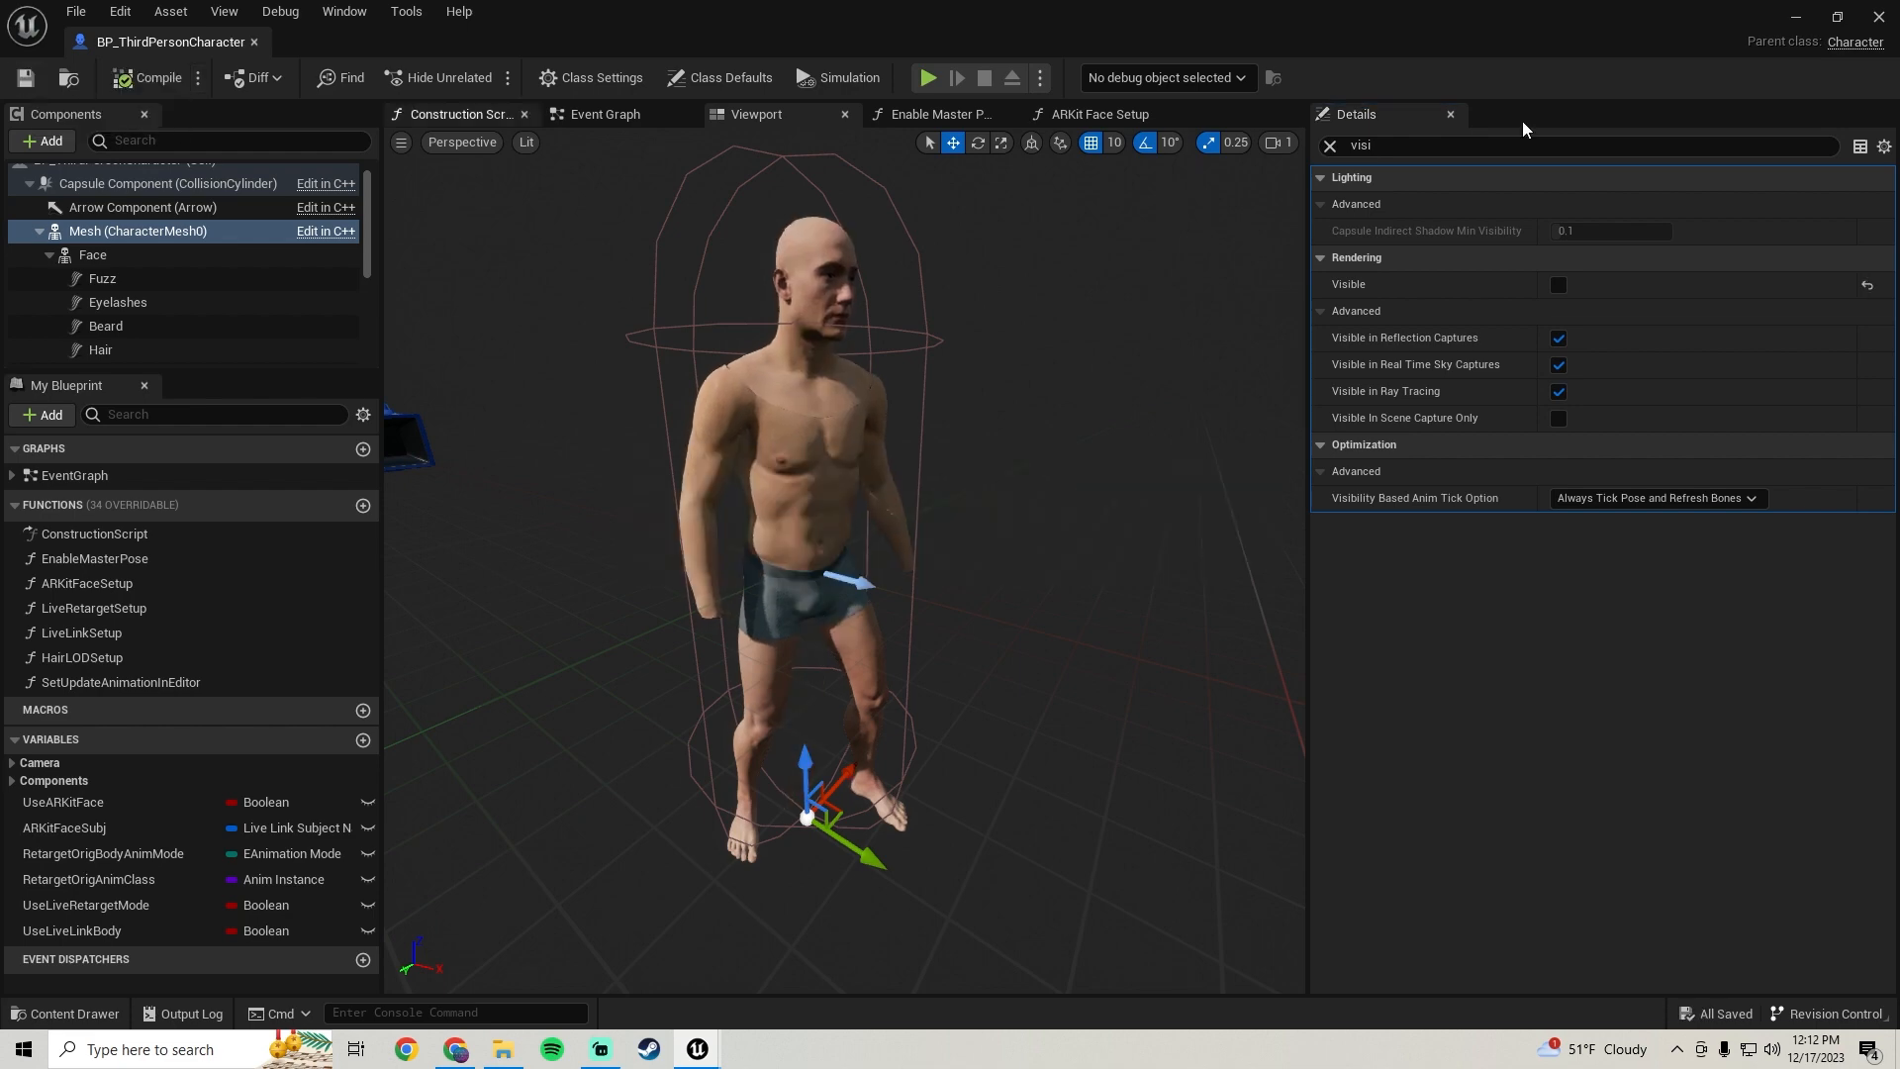
# Play the level and walk the character around to test the body parts, then return to the blueprint
pyautogui.click(1797, 18)
pyautogui.click(439, 76)
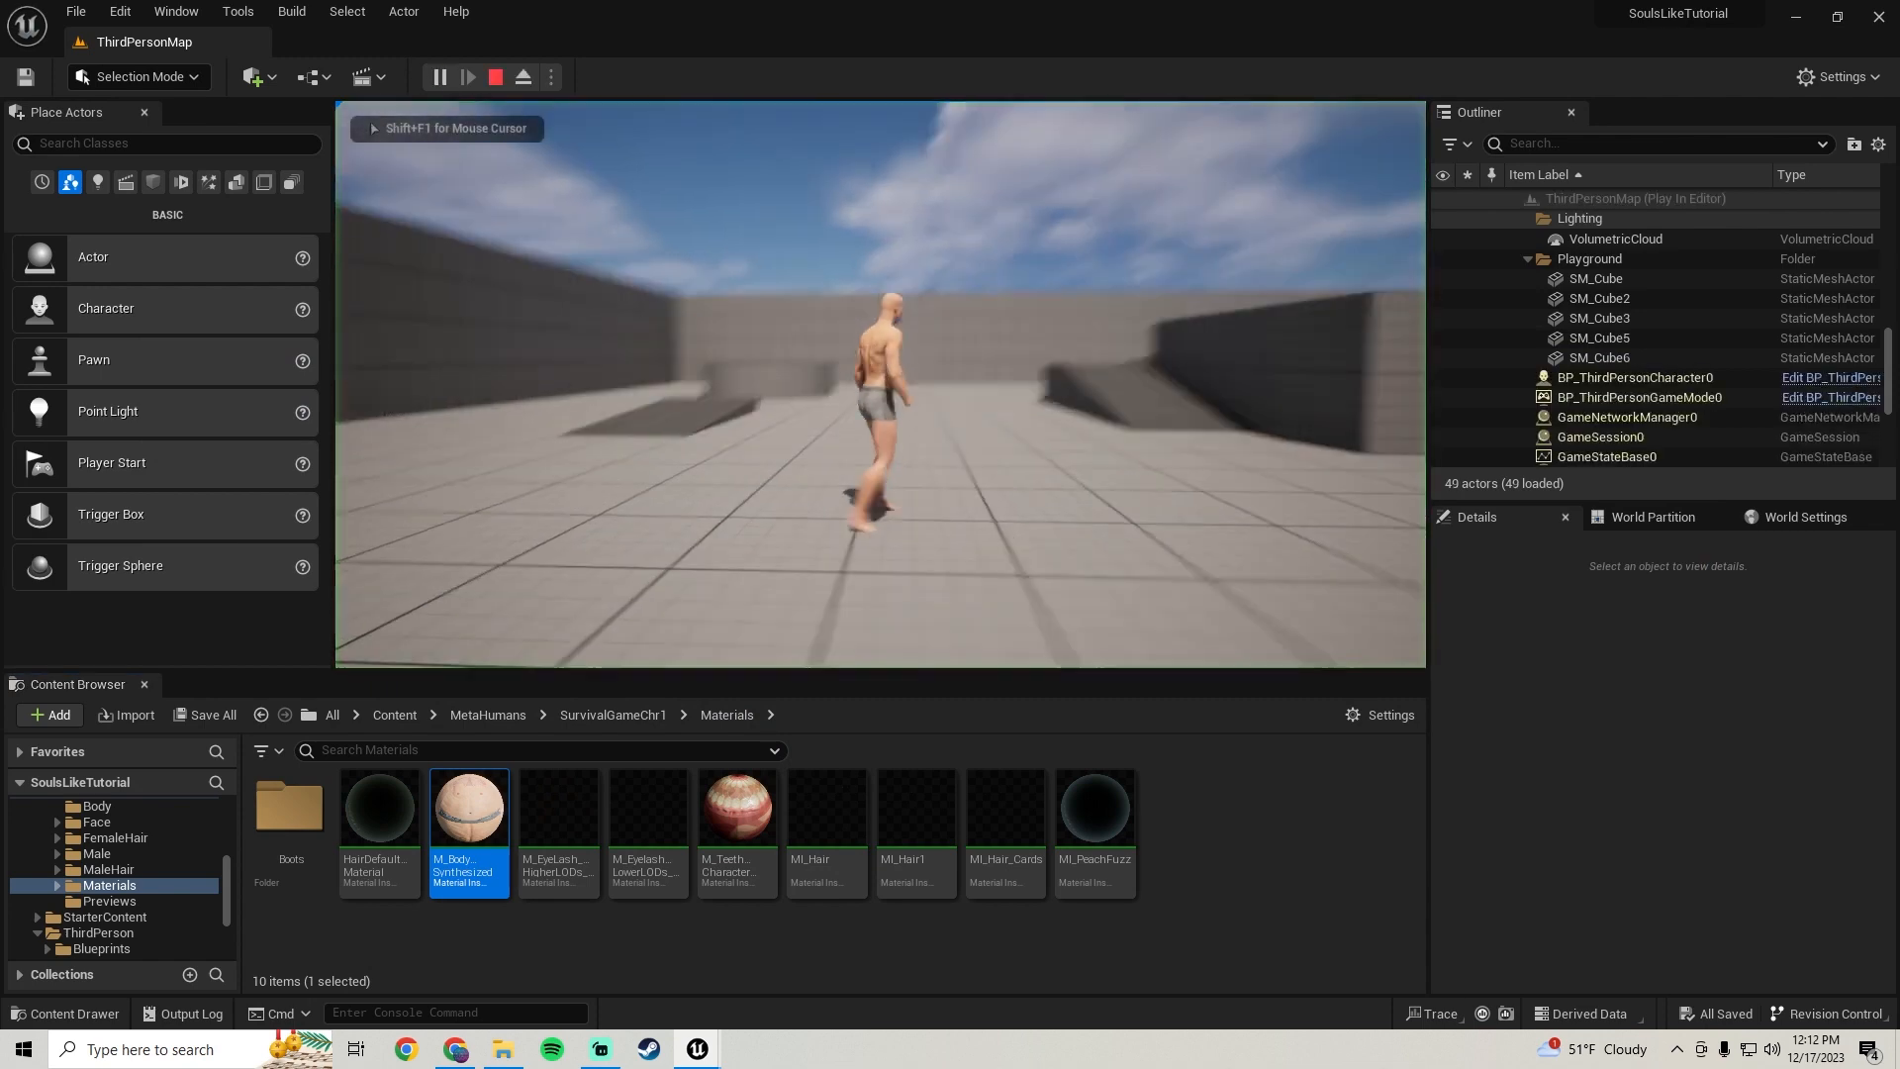
pyautogui.press('d')
pyautogui.press('s')
pyautogui.press('a')
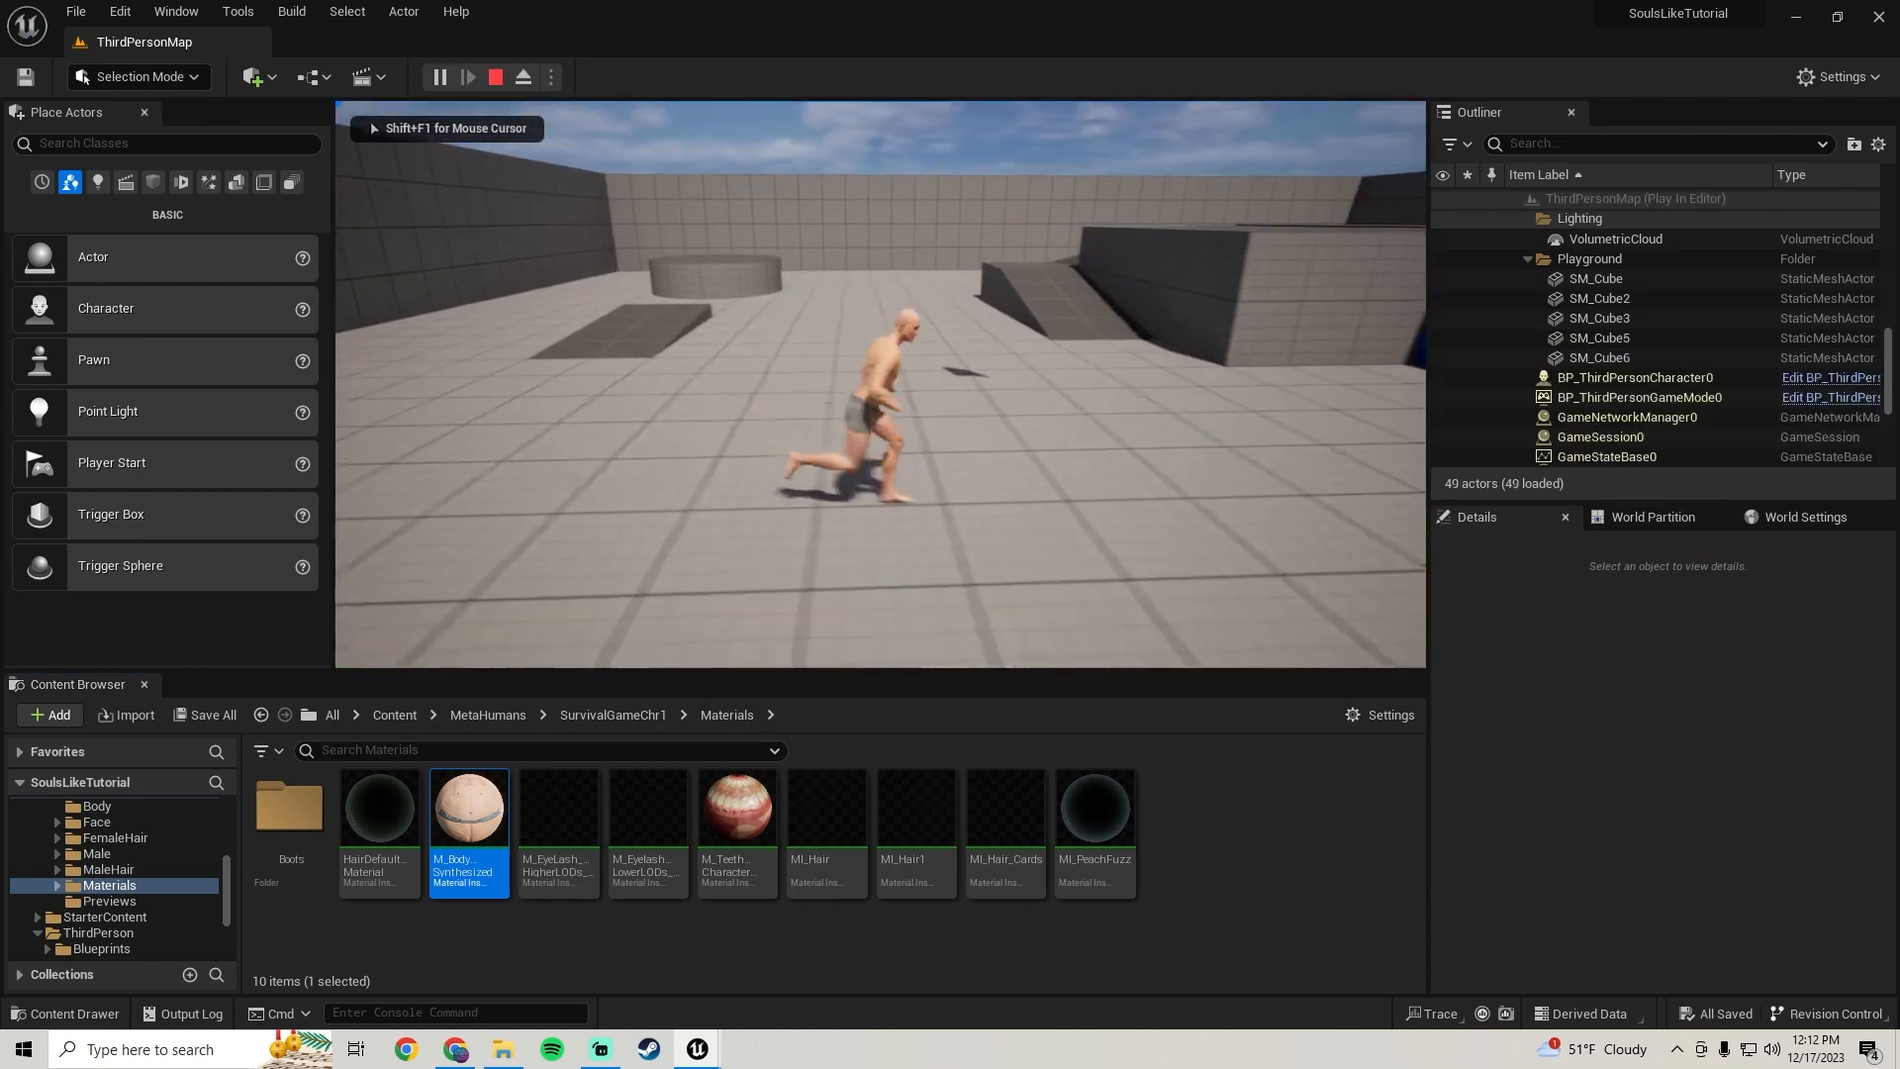
pyautogui.press('w')
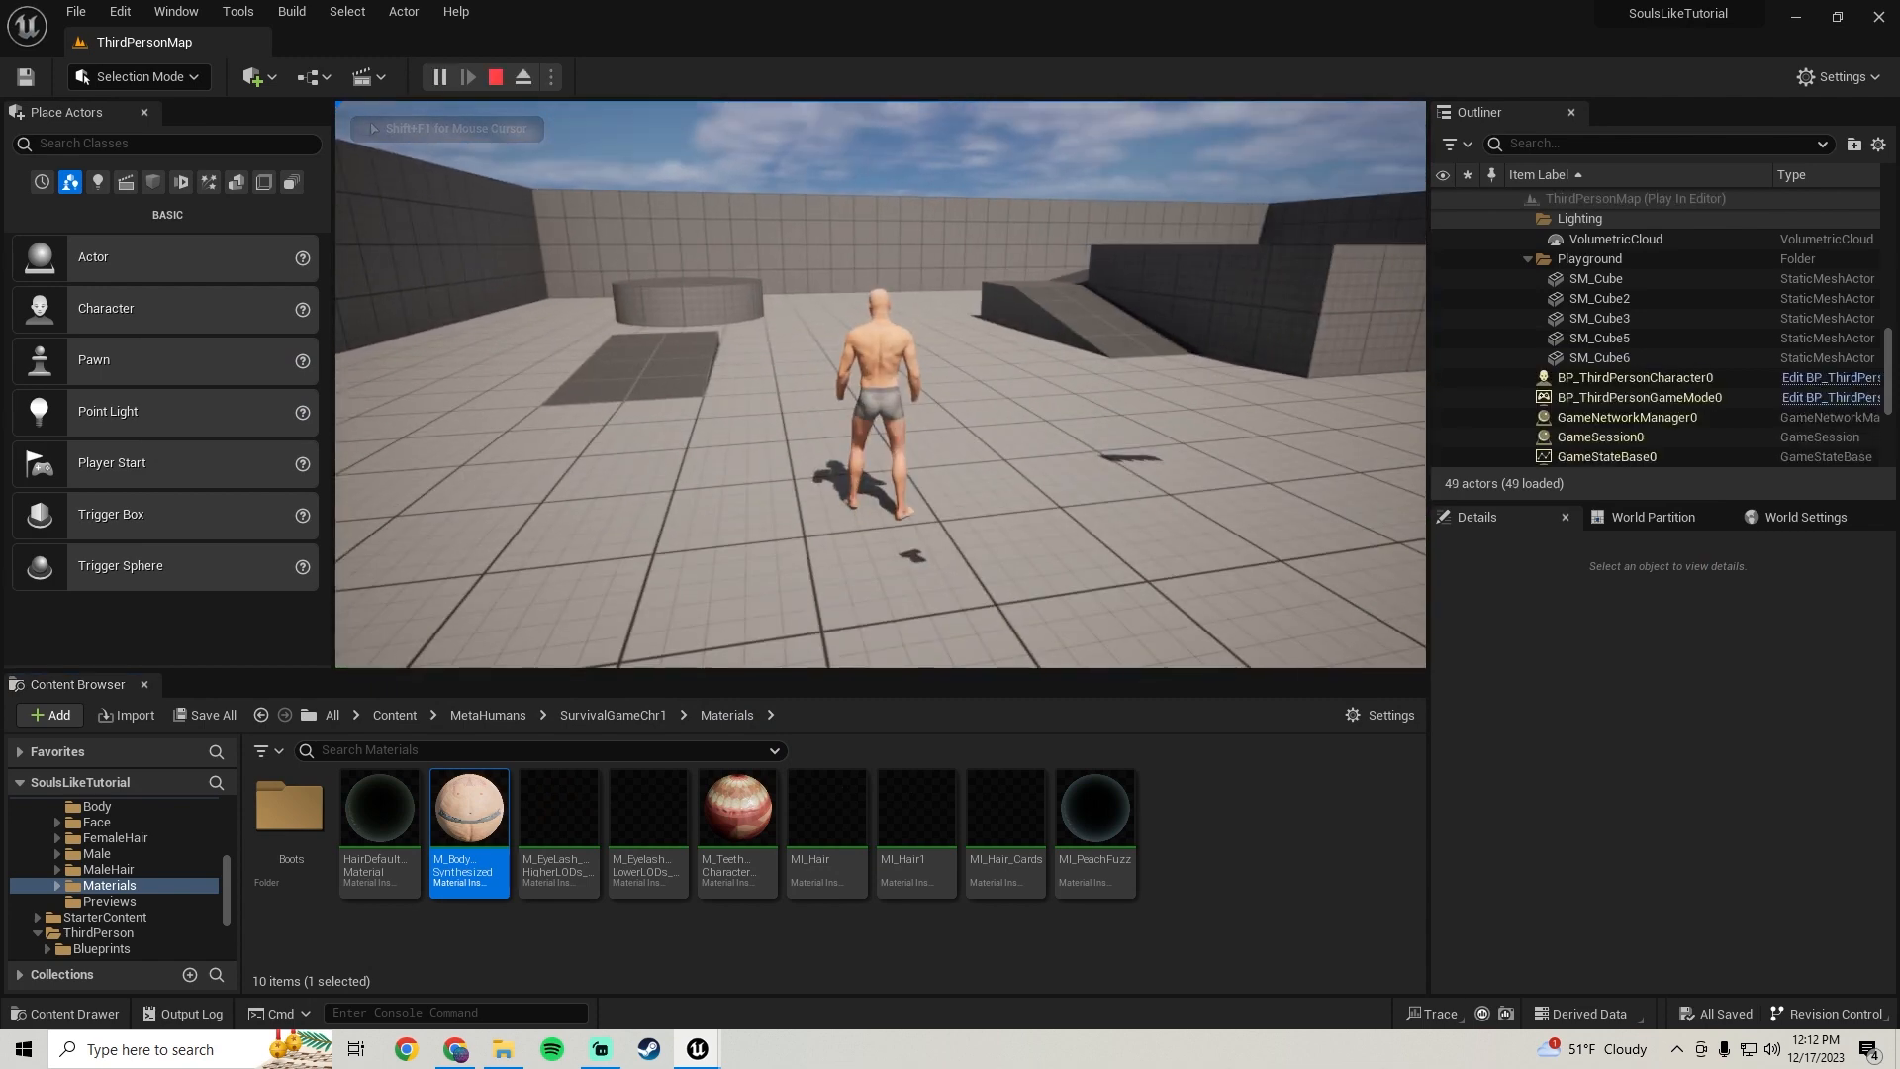
pyautogui.press('Escape')
pyautogui.moveTo(714, 1060)
pyautogui.click(851, 955)
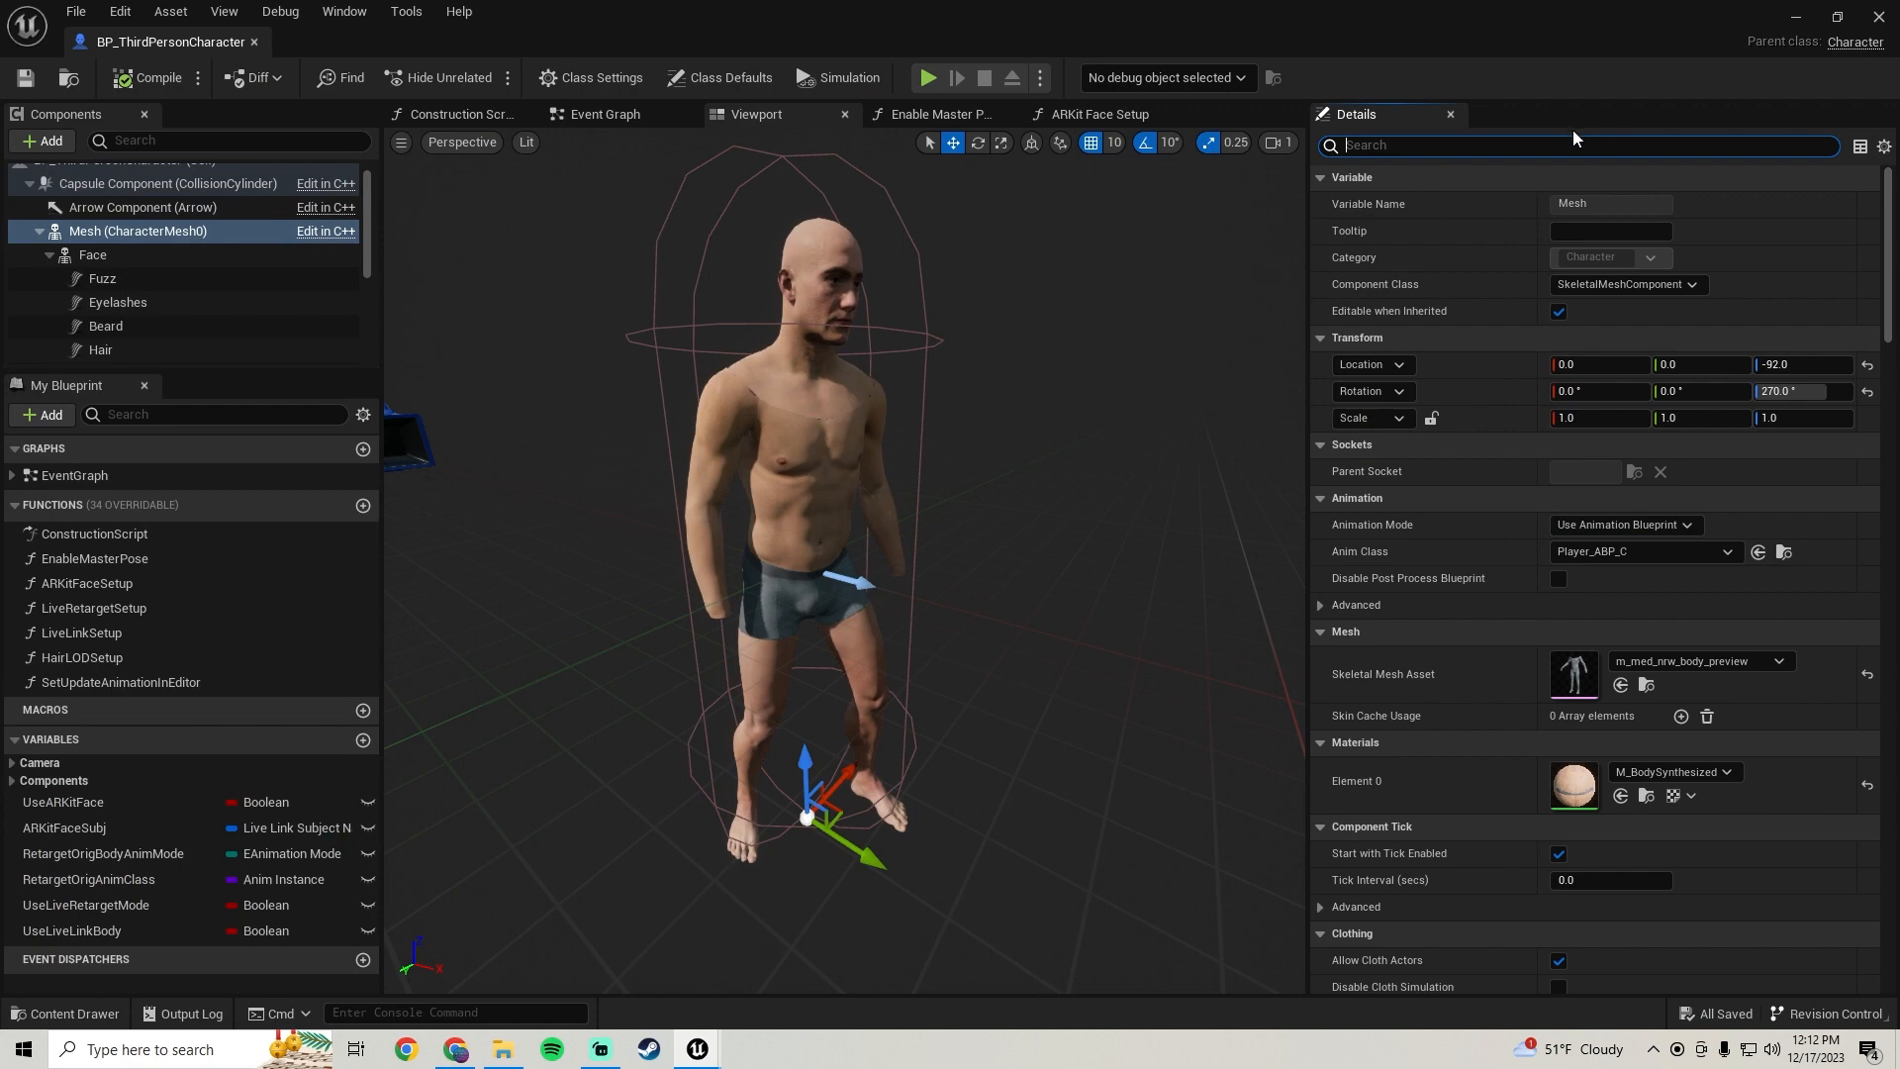
# Change the Mesh component's skeletal mesh asset to m_med_nrw_body
pyautogui.scroll(-3, 1493, 532)
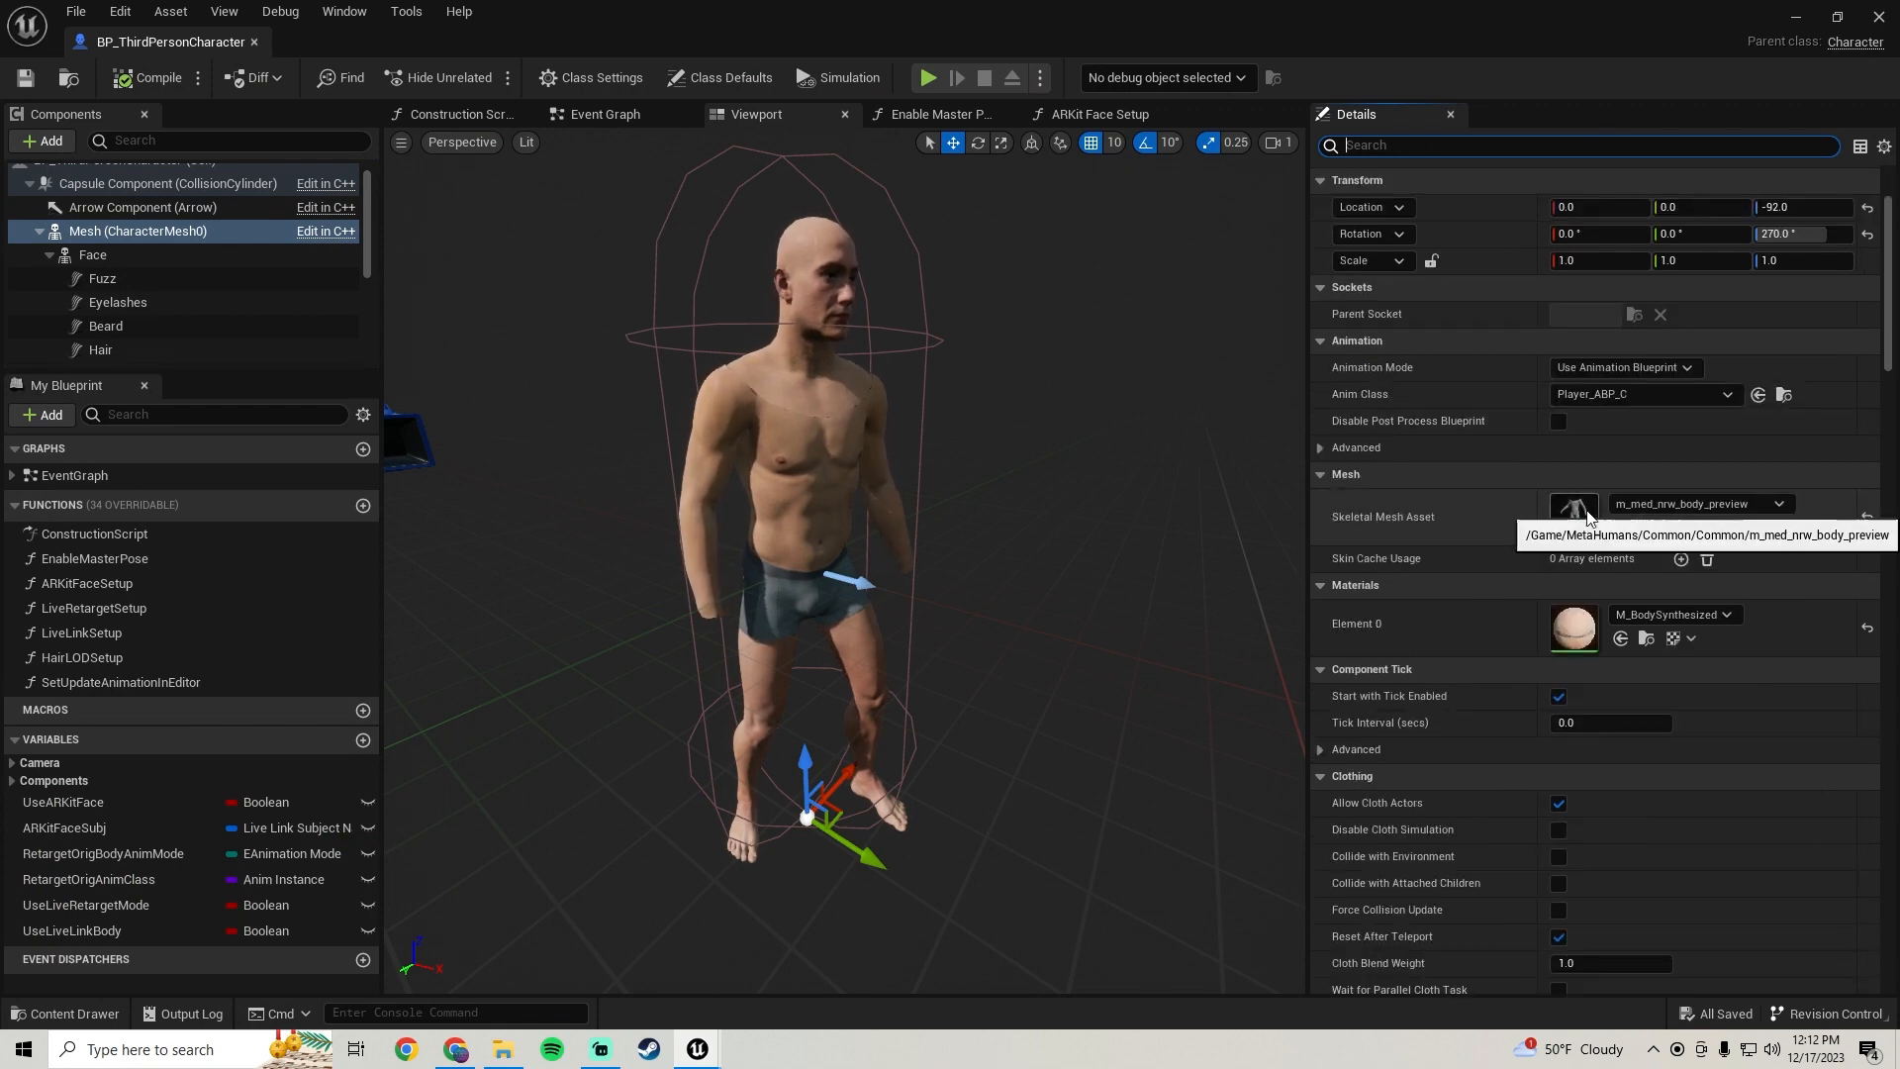
pyautogui.click(1672, 507)
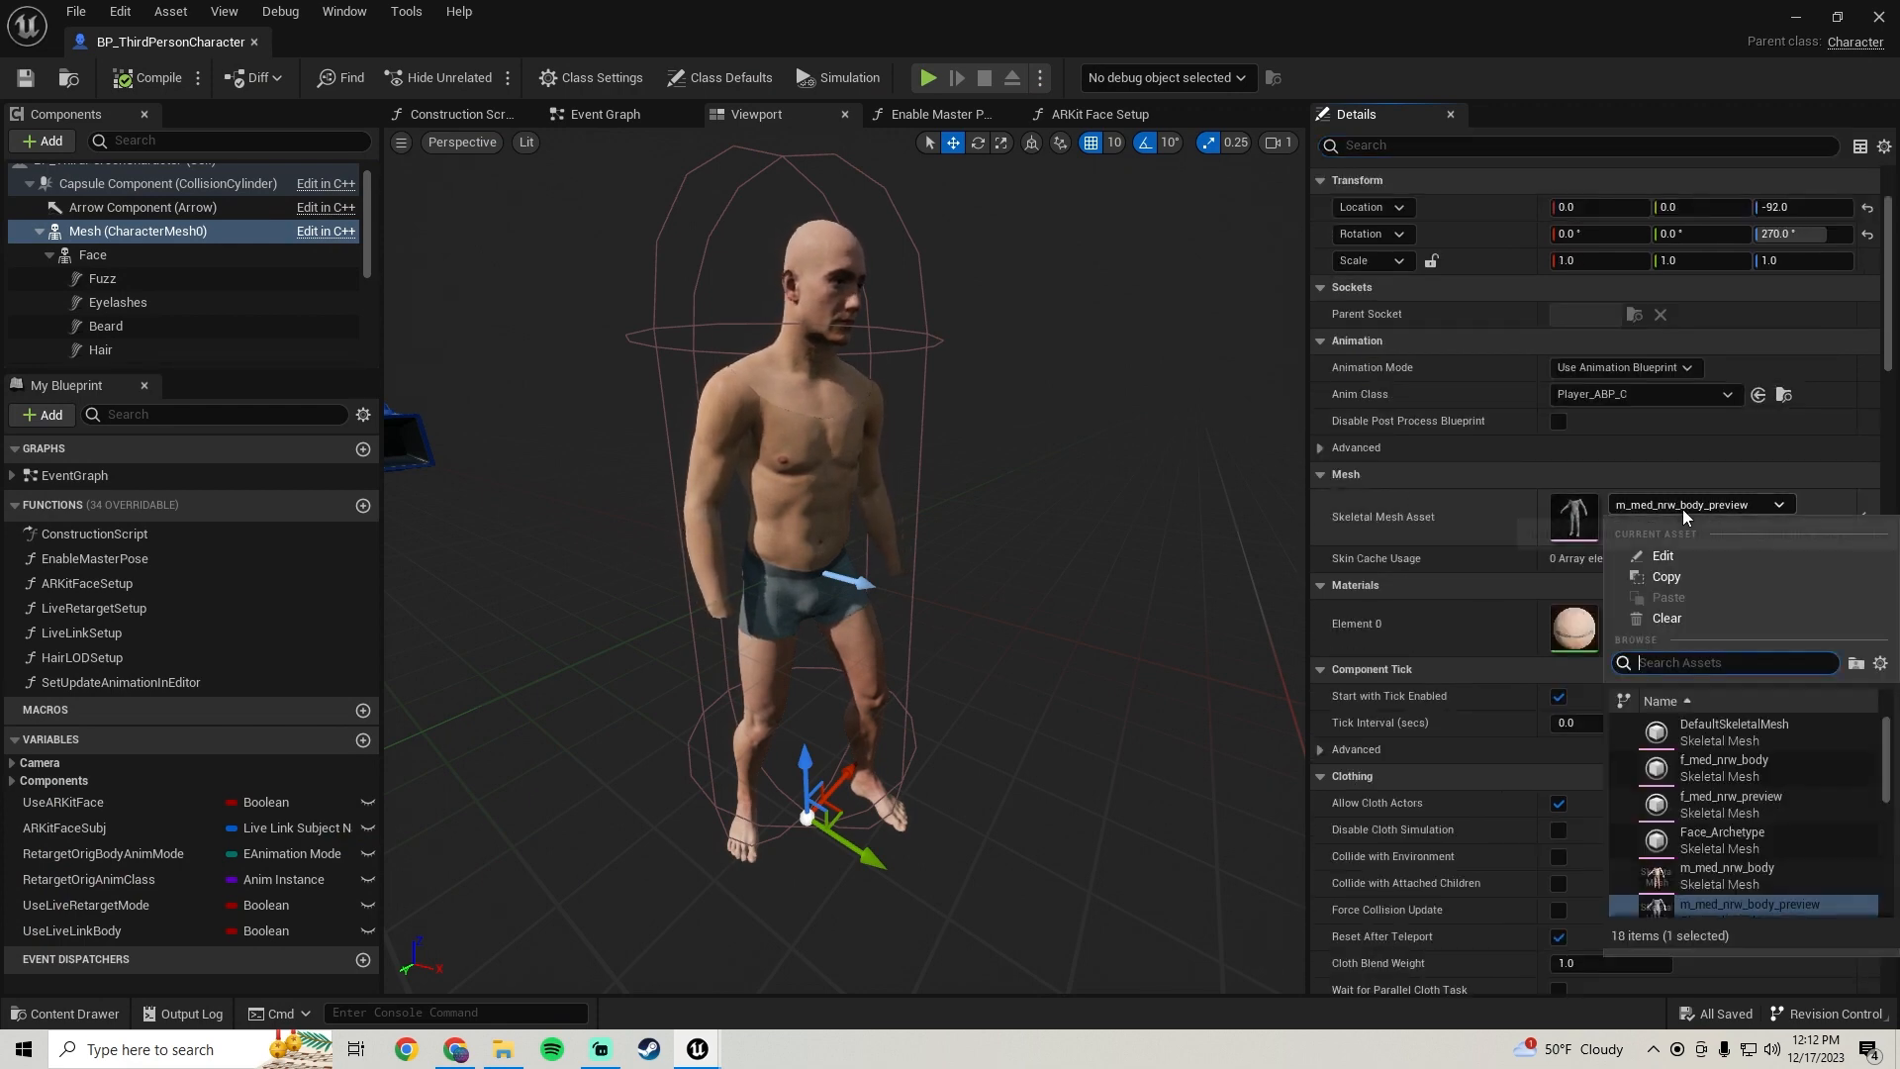
pyautogui.click(1710, 869)
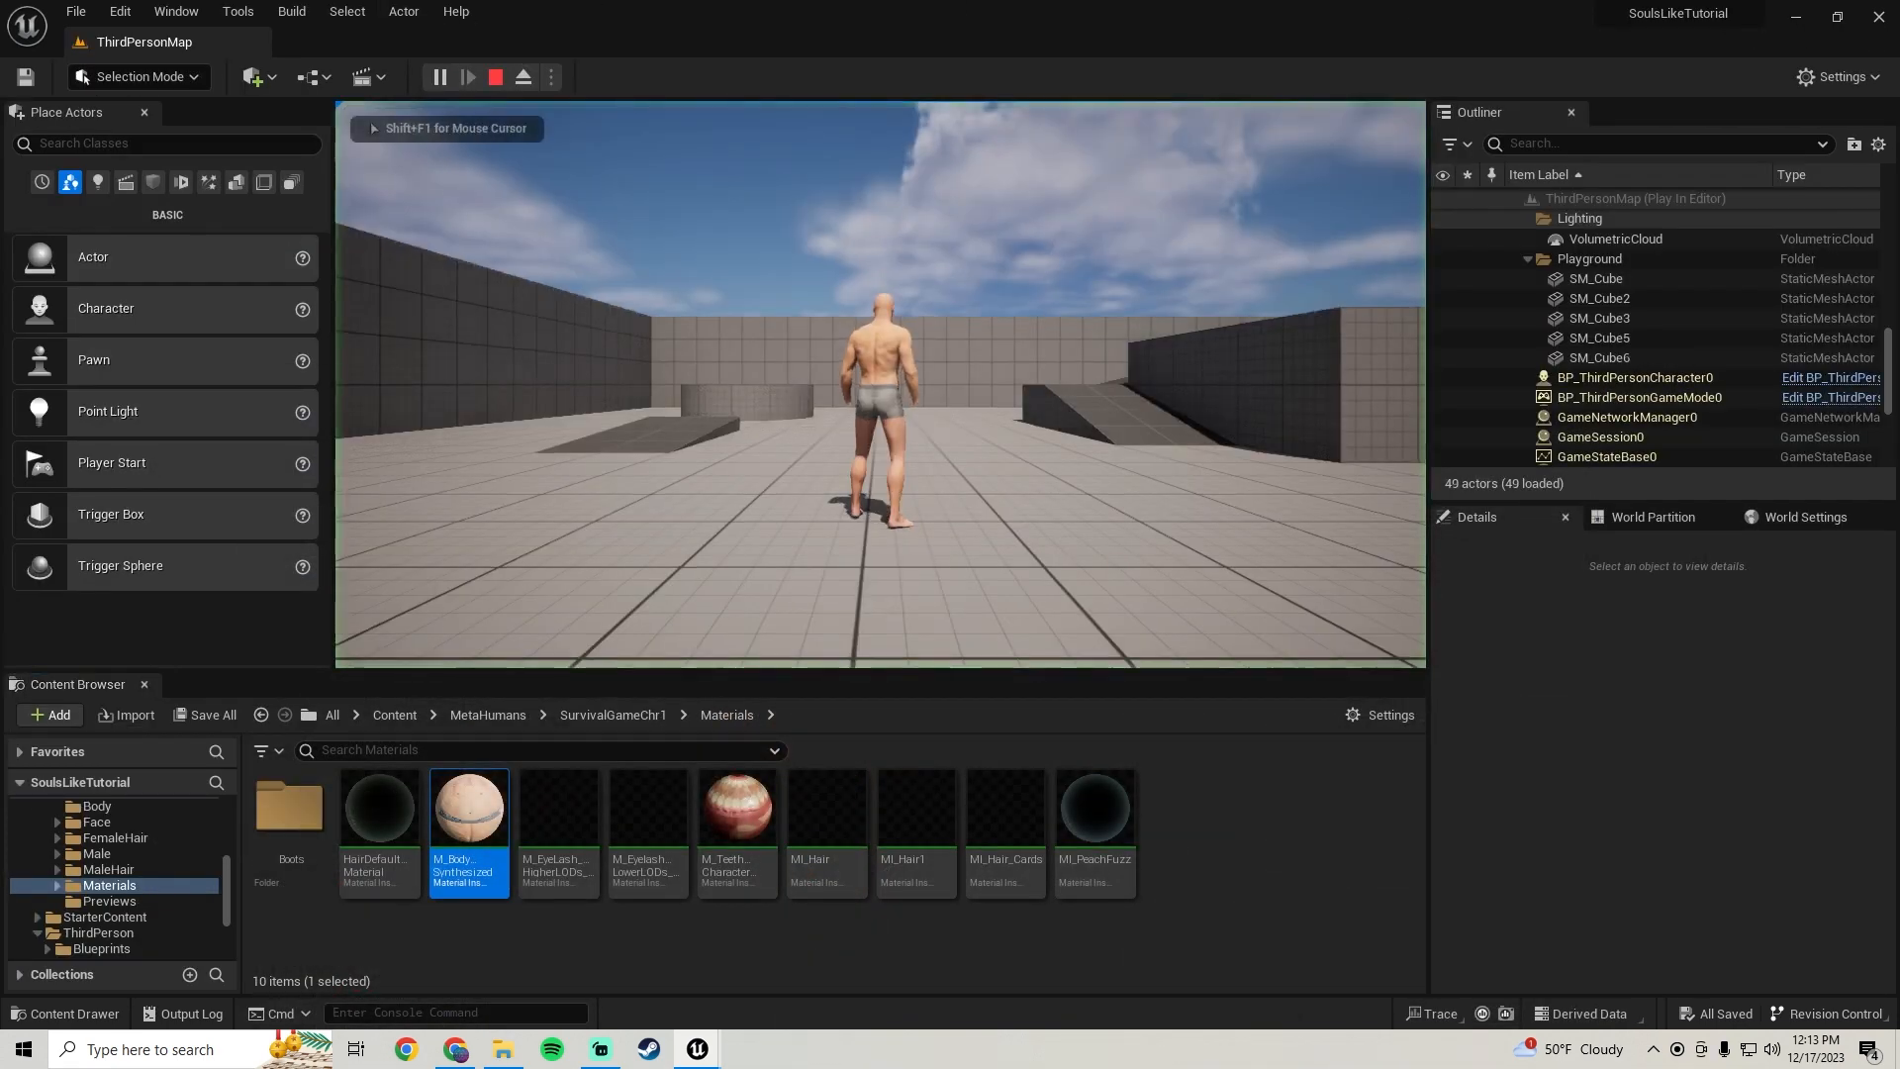
# Walk the character around in play mode to test it, then return to the blueprint
pyautogui.press('w')
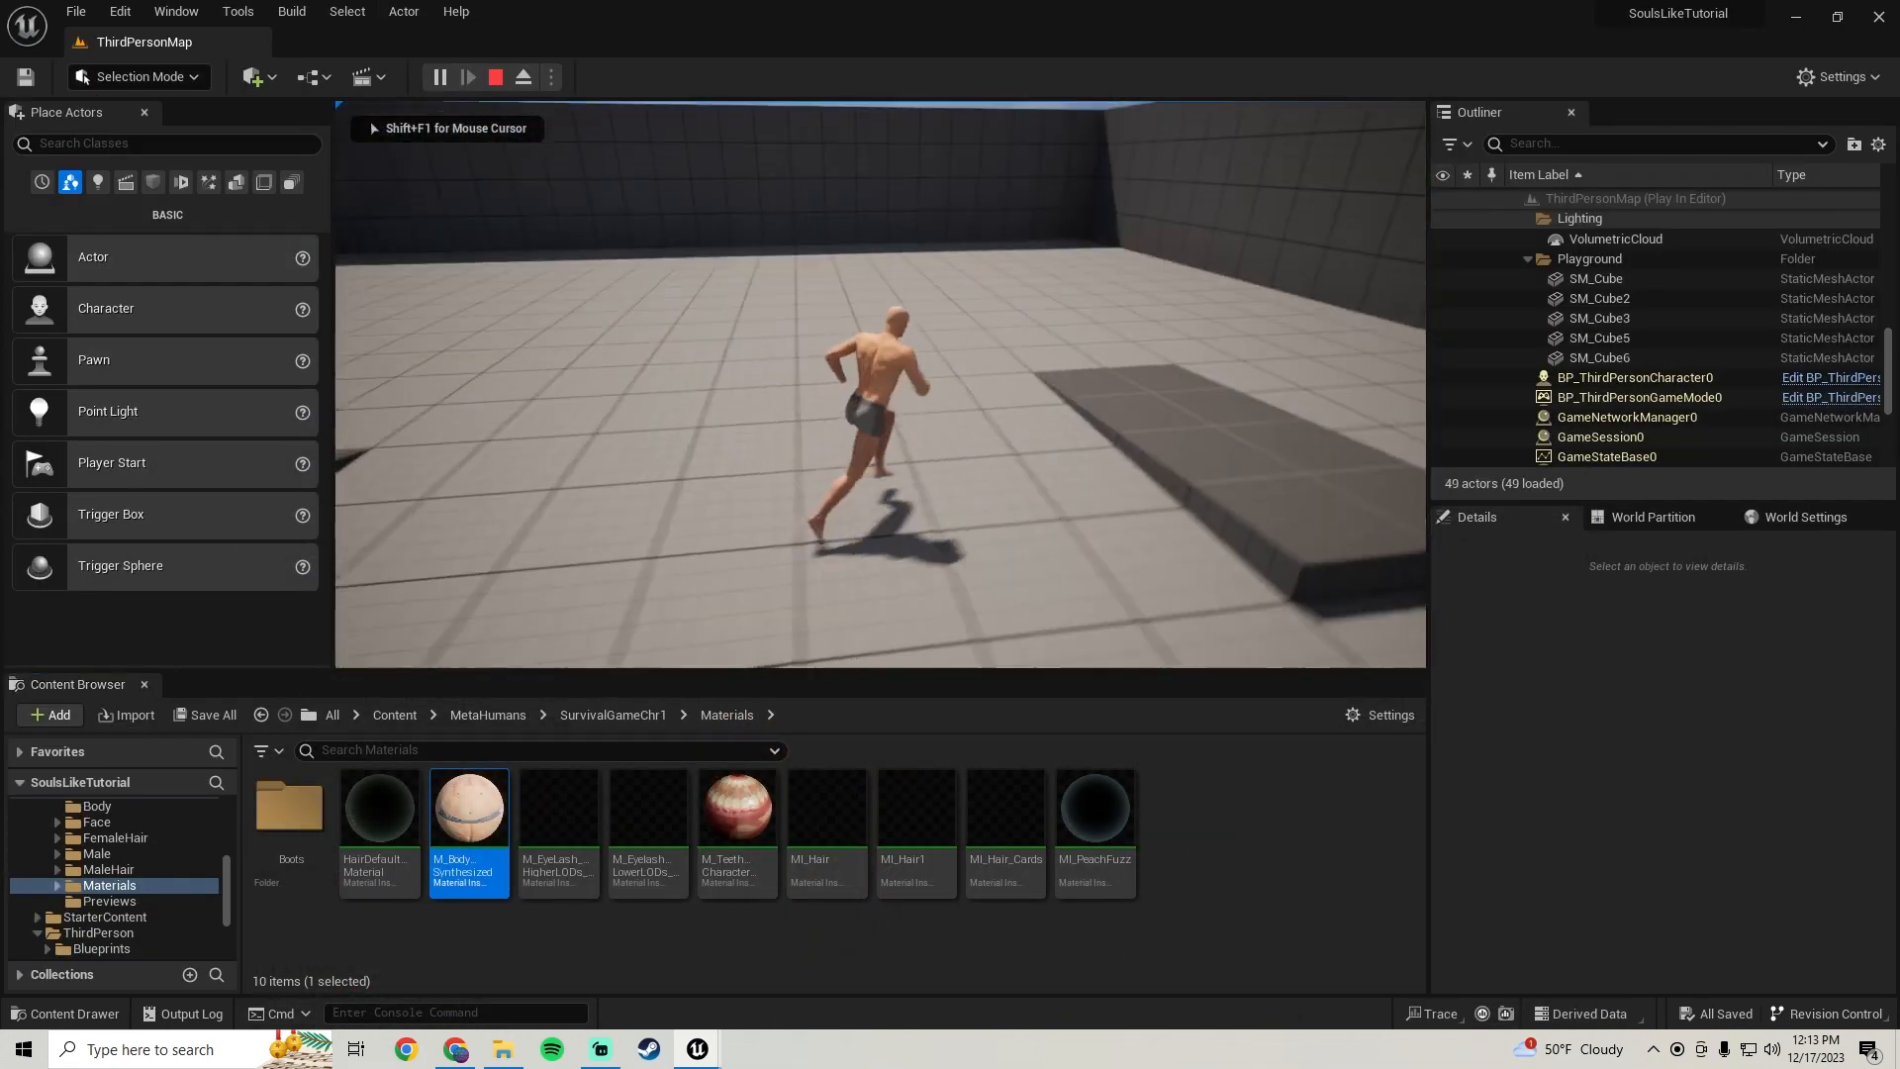
pyautogui.press('a')
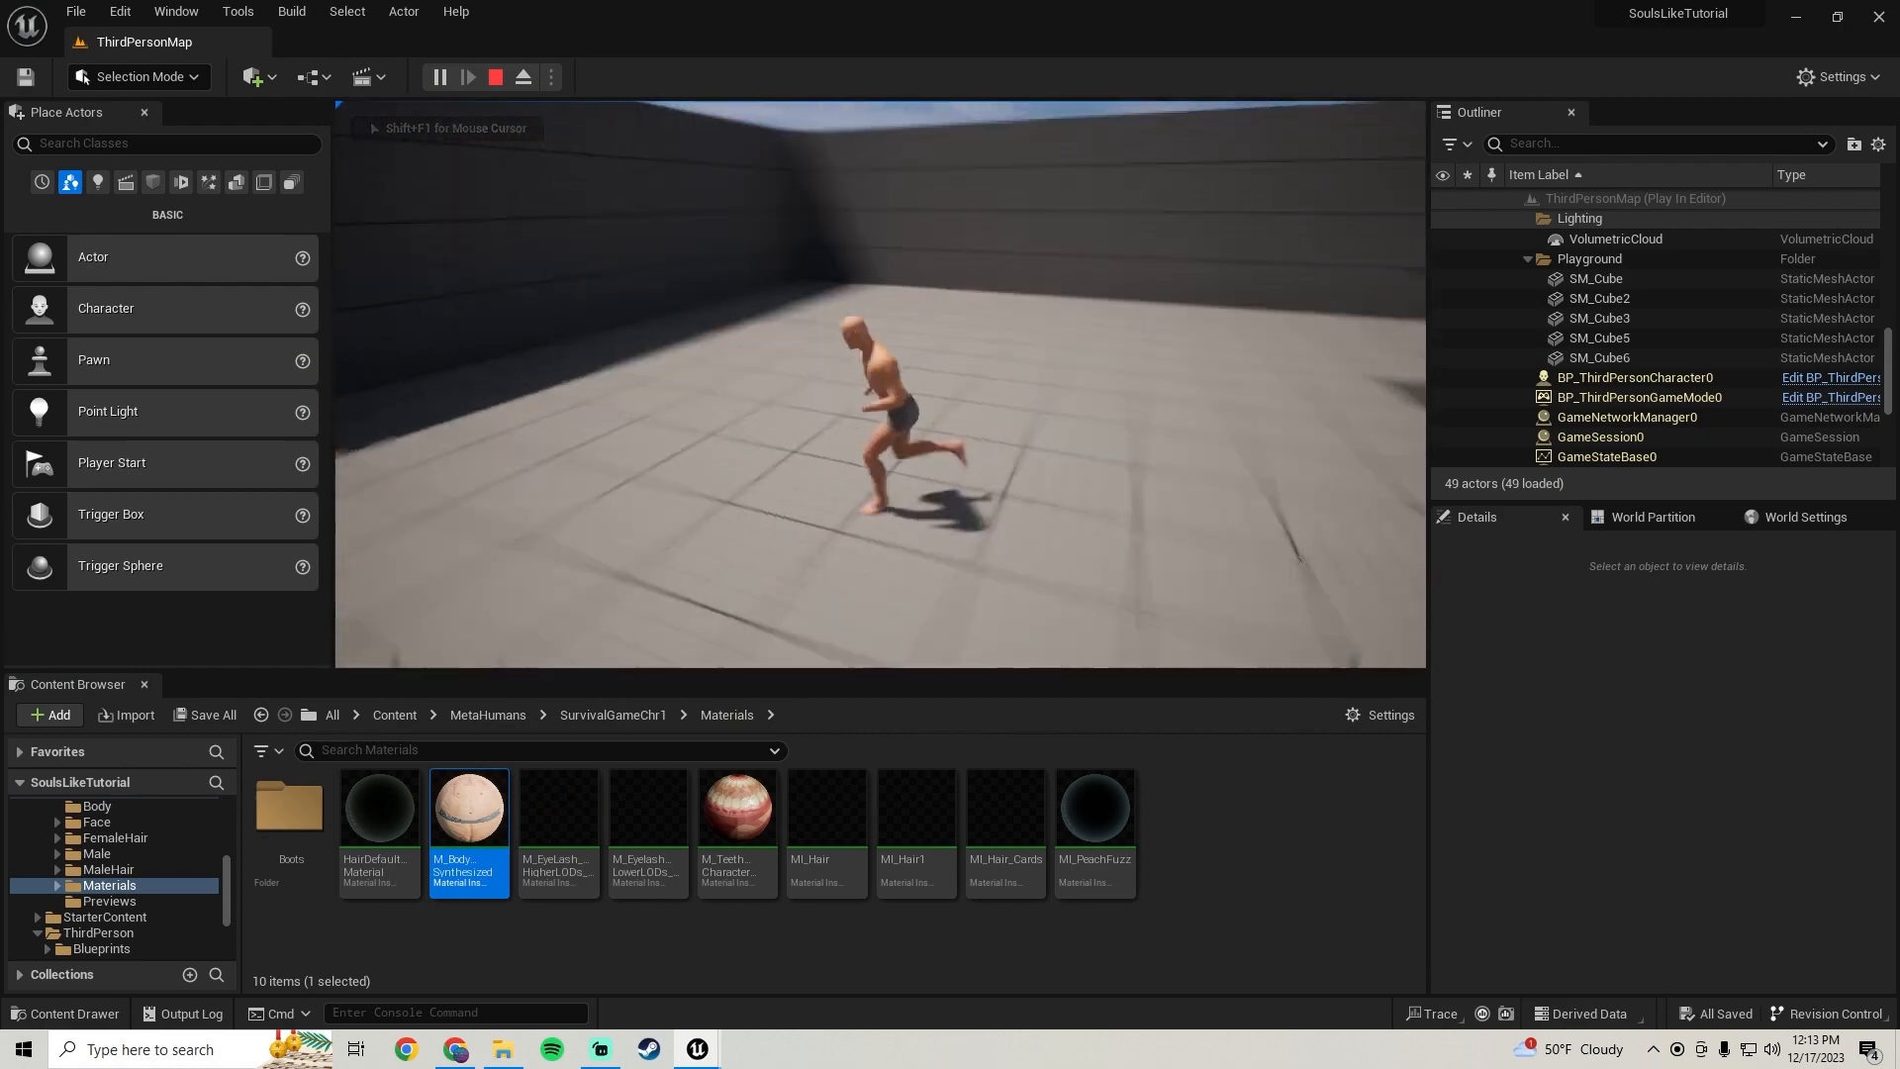
pyautogui.press('w')
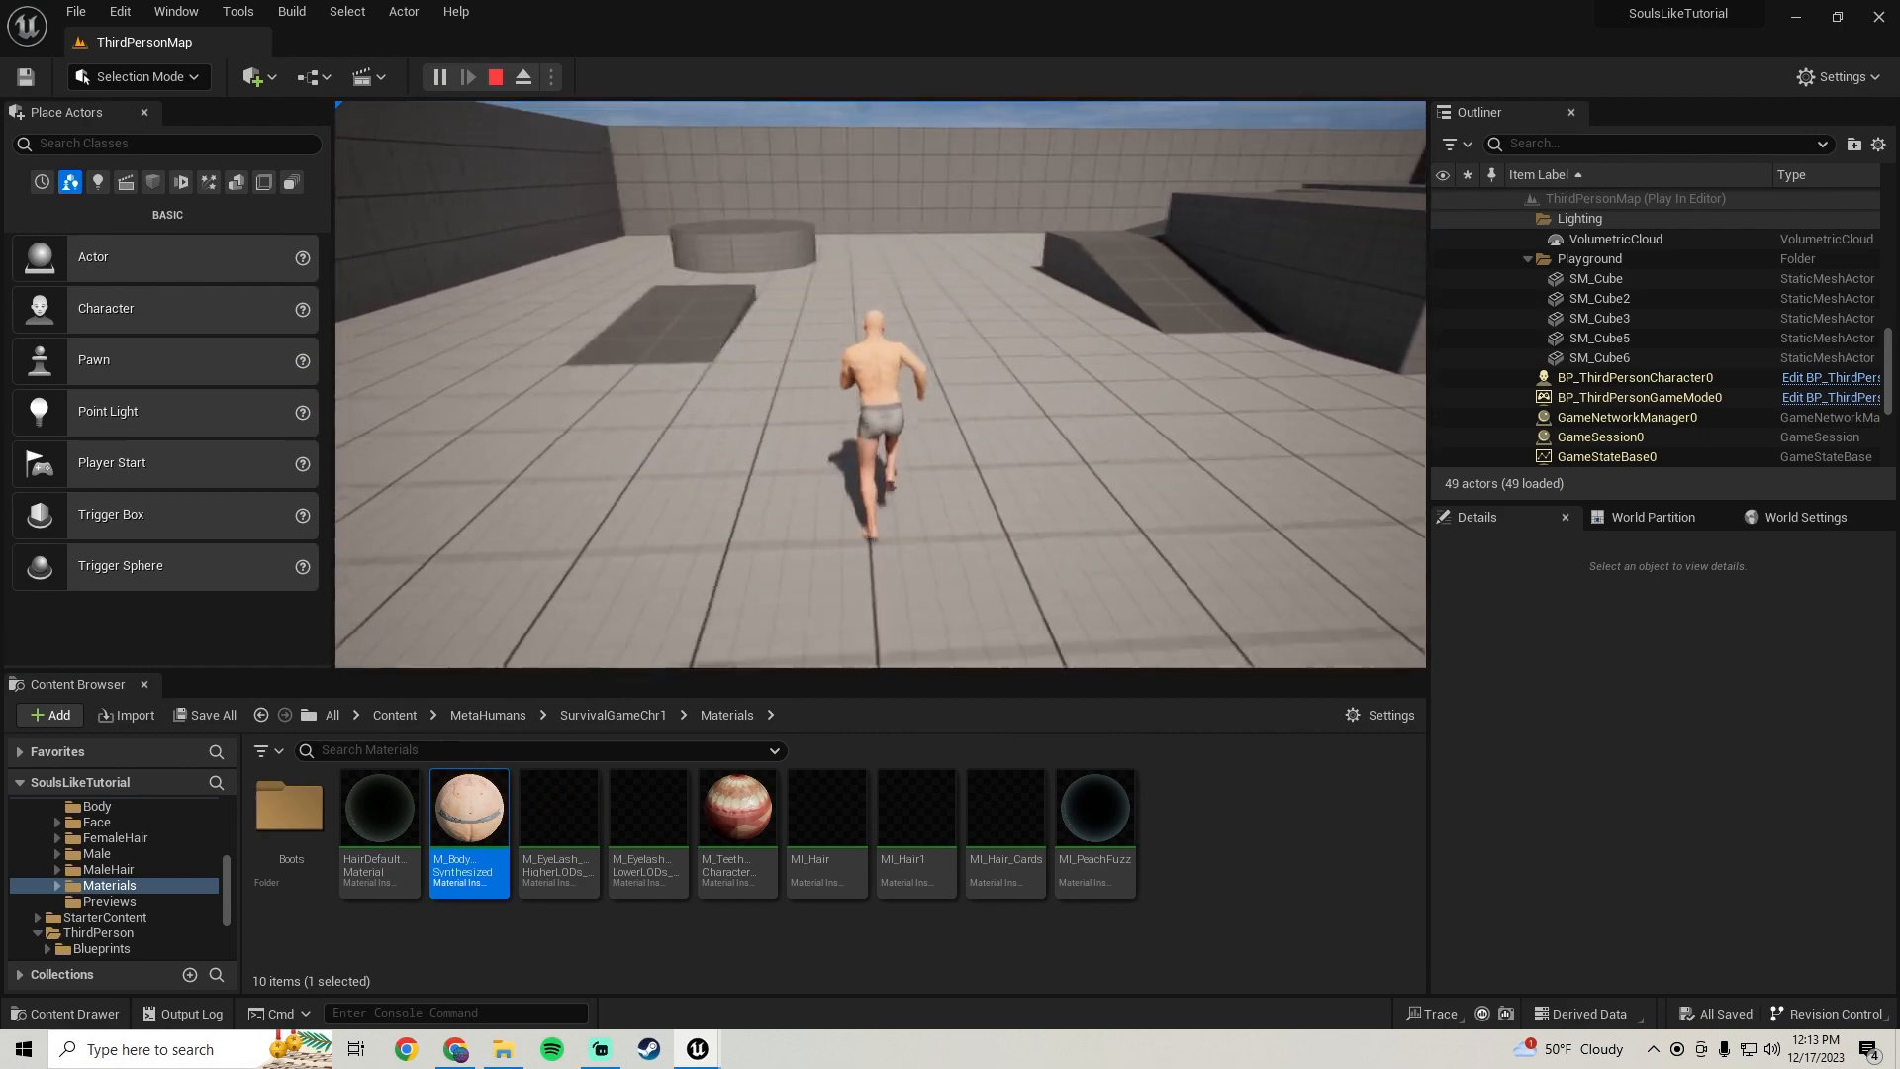
pyautogui.press('Escape')
pyautogui.moveTo(698, 1047)
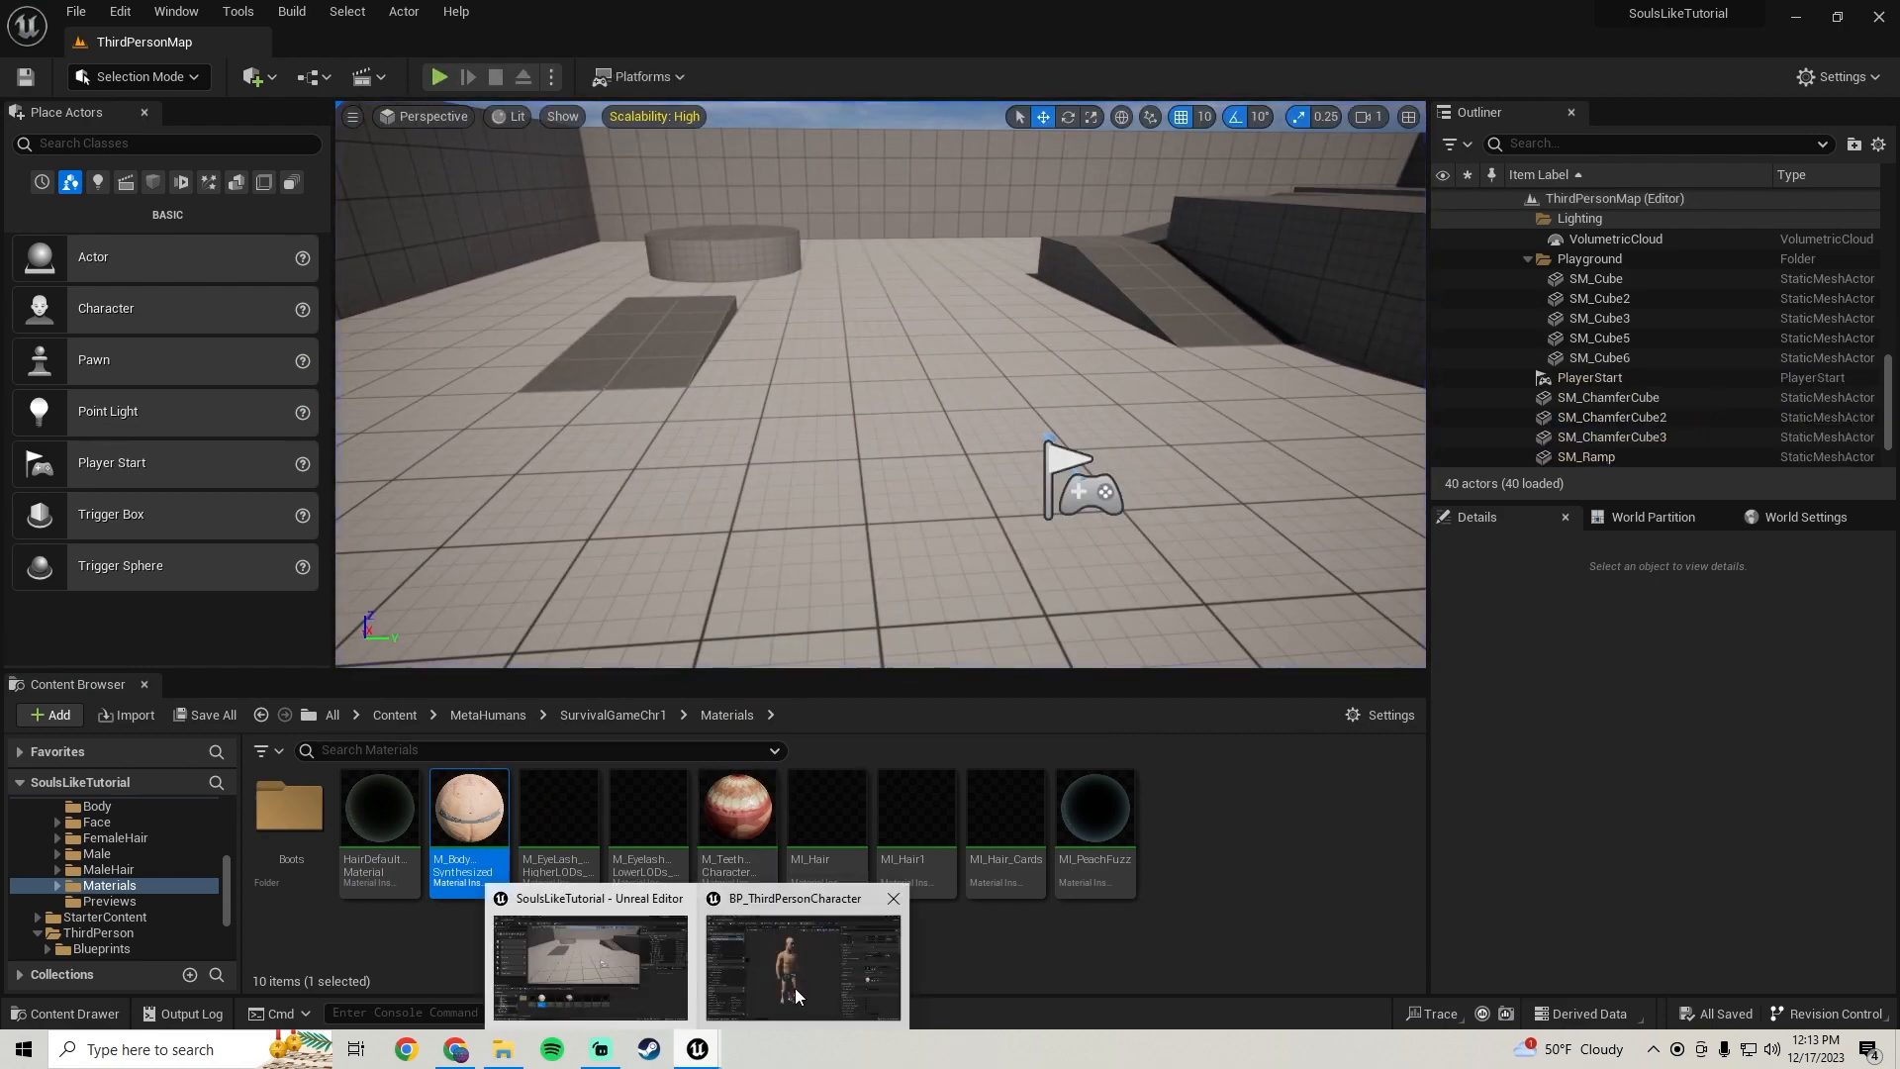
pyautogui.click(794, 987)
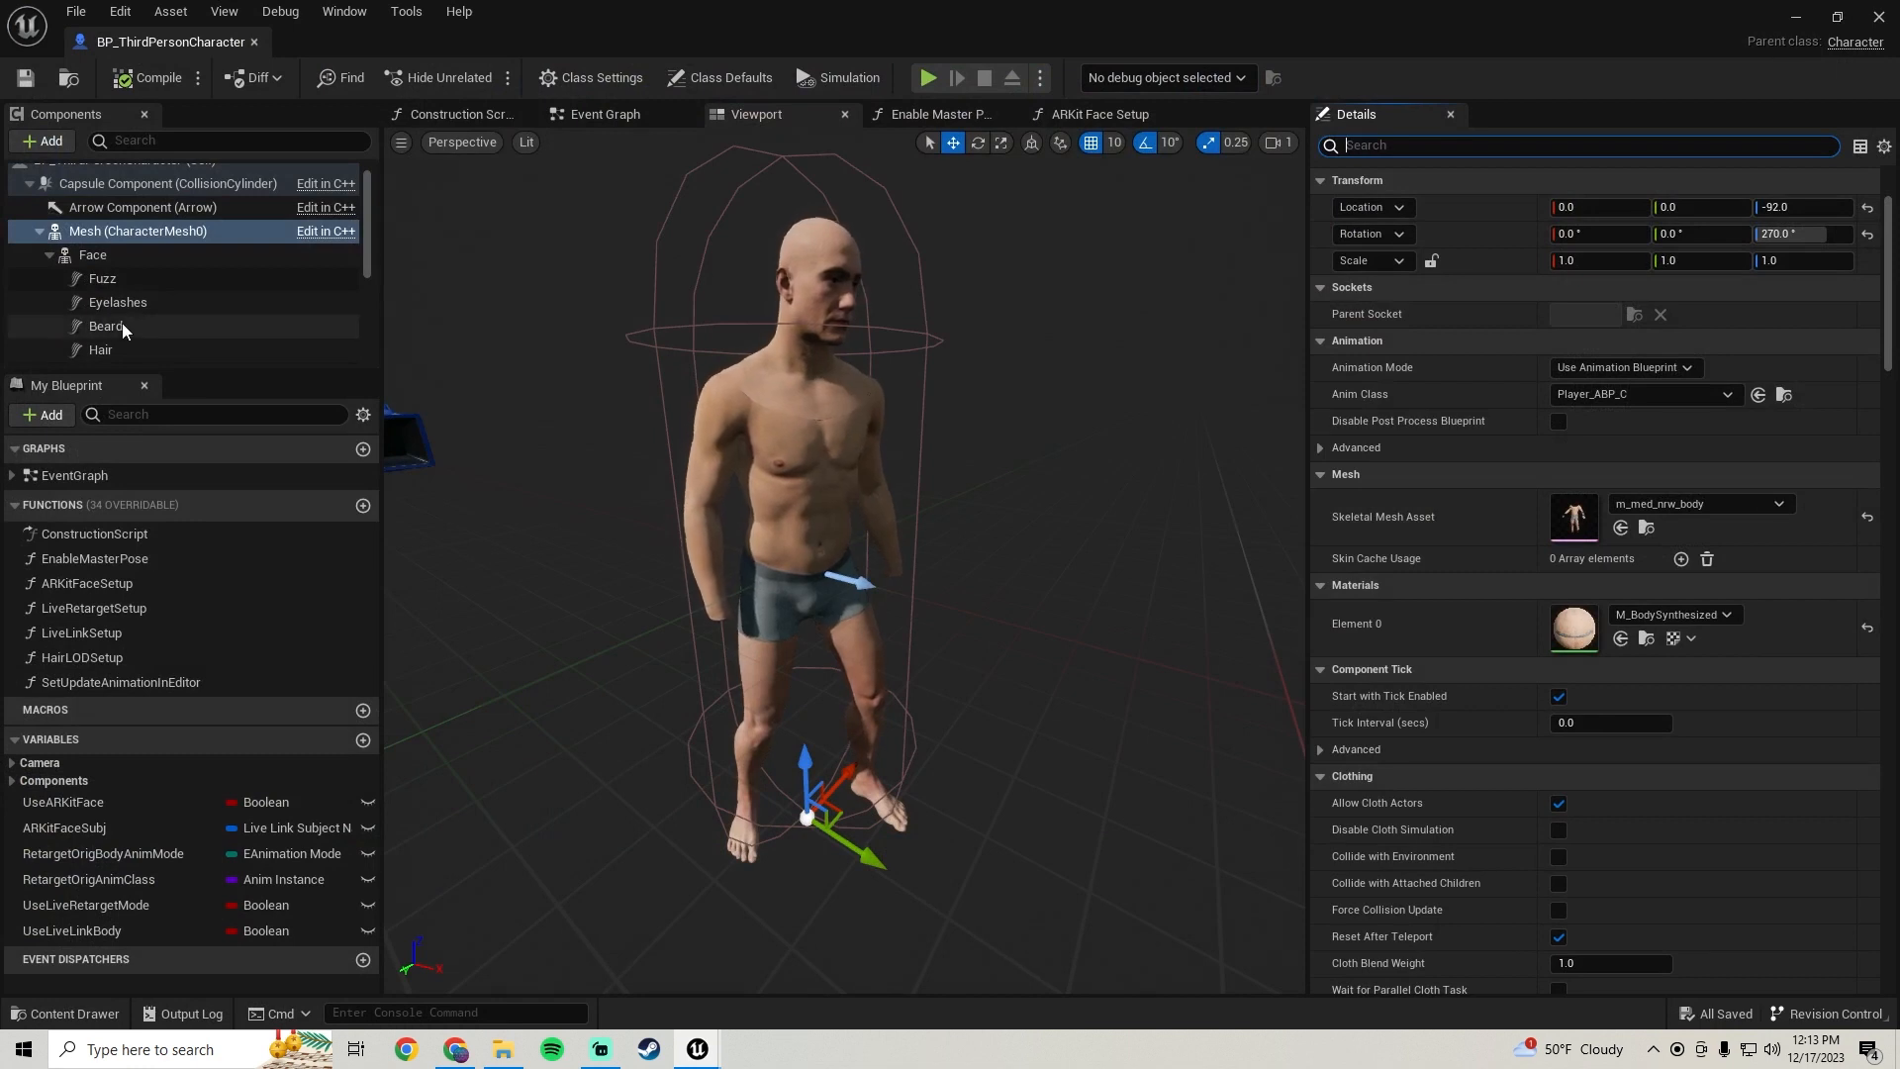
# Add a Skeletal Mesh component under the Mesh component and name it Hands
pyautogui.scroll(1, 148, 287)
pyautogui.click(49, 140)
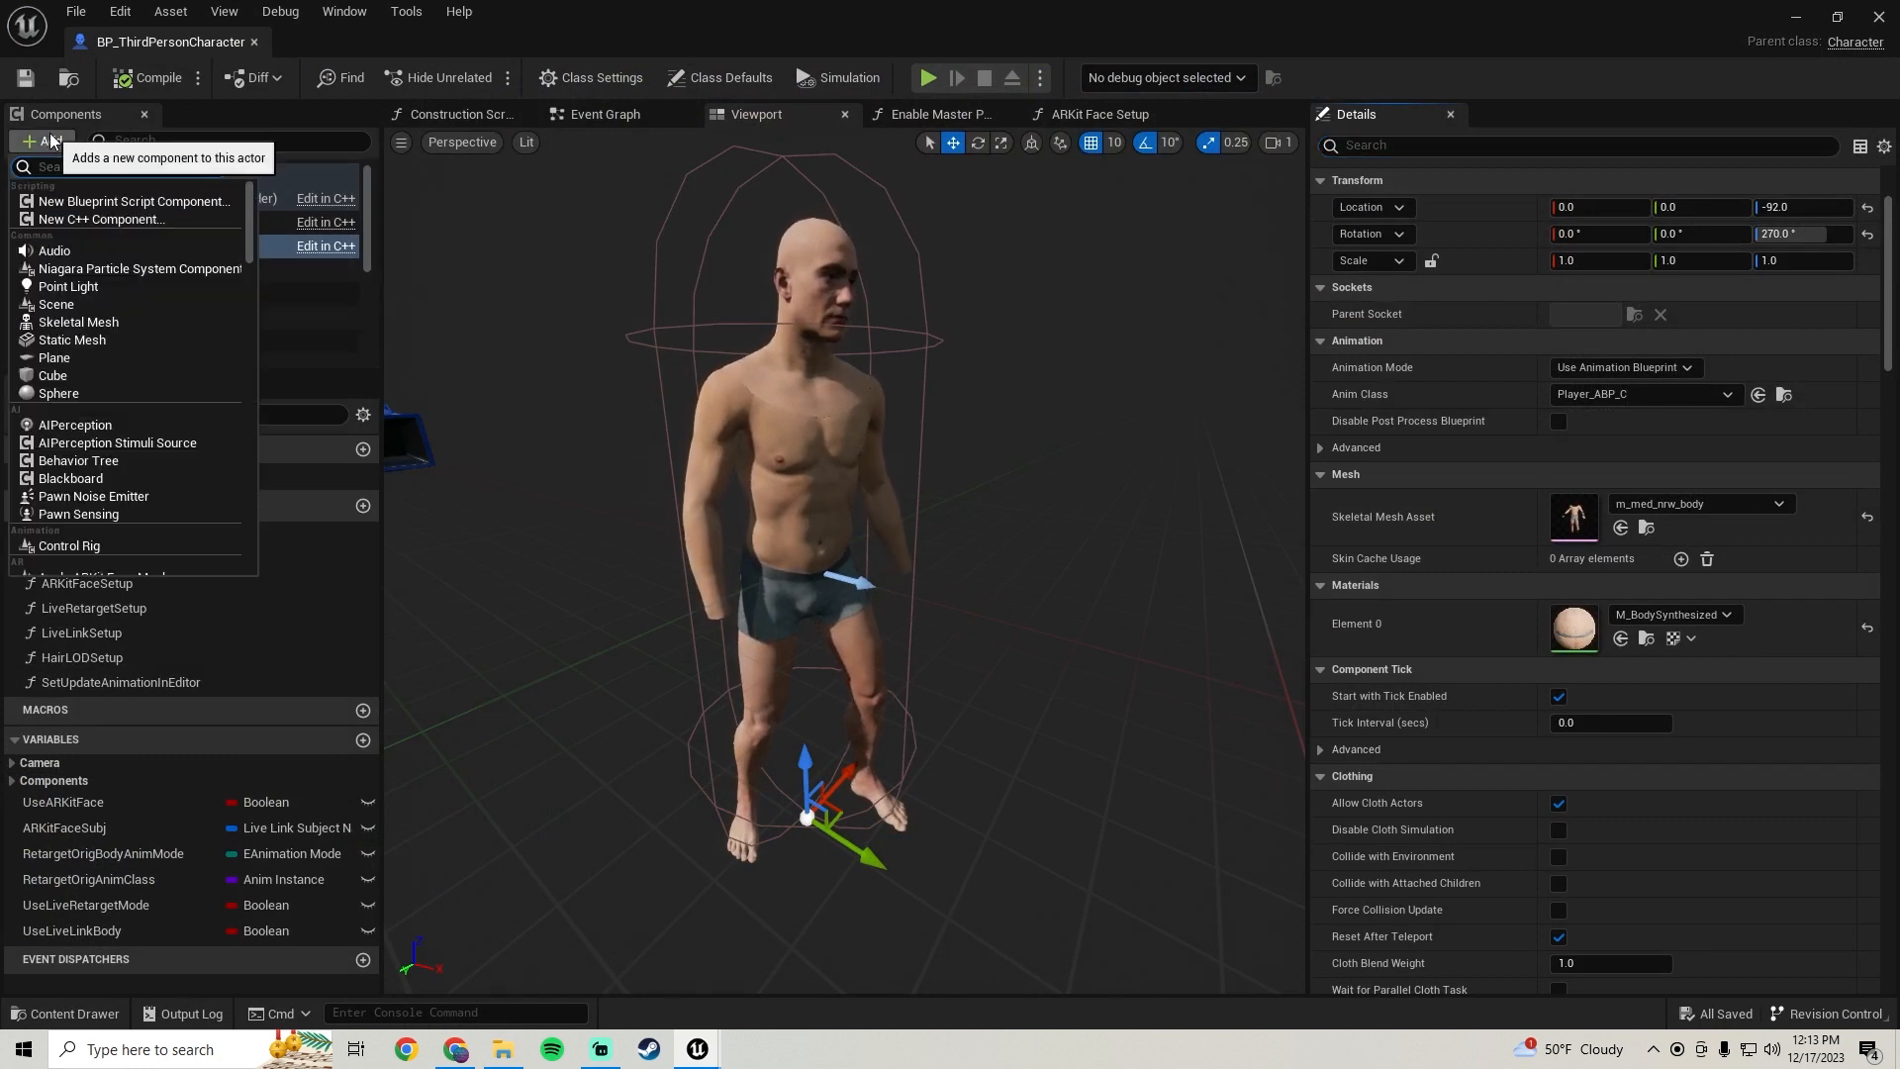
pyautogui.write('ske')
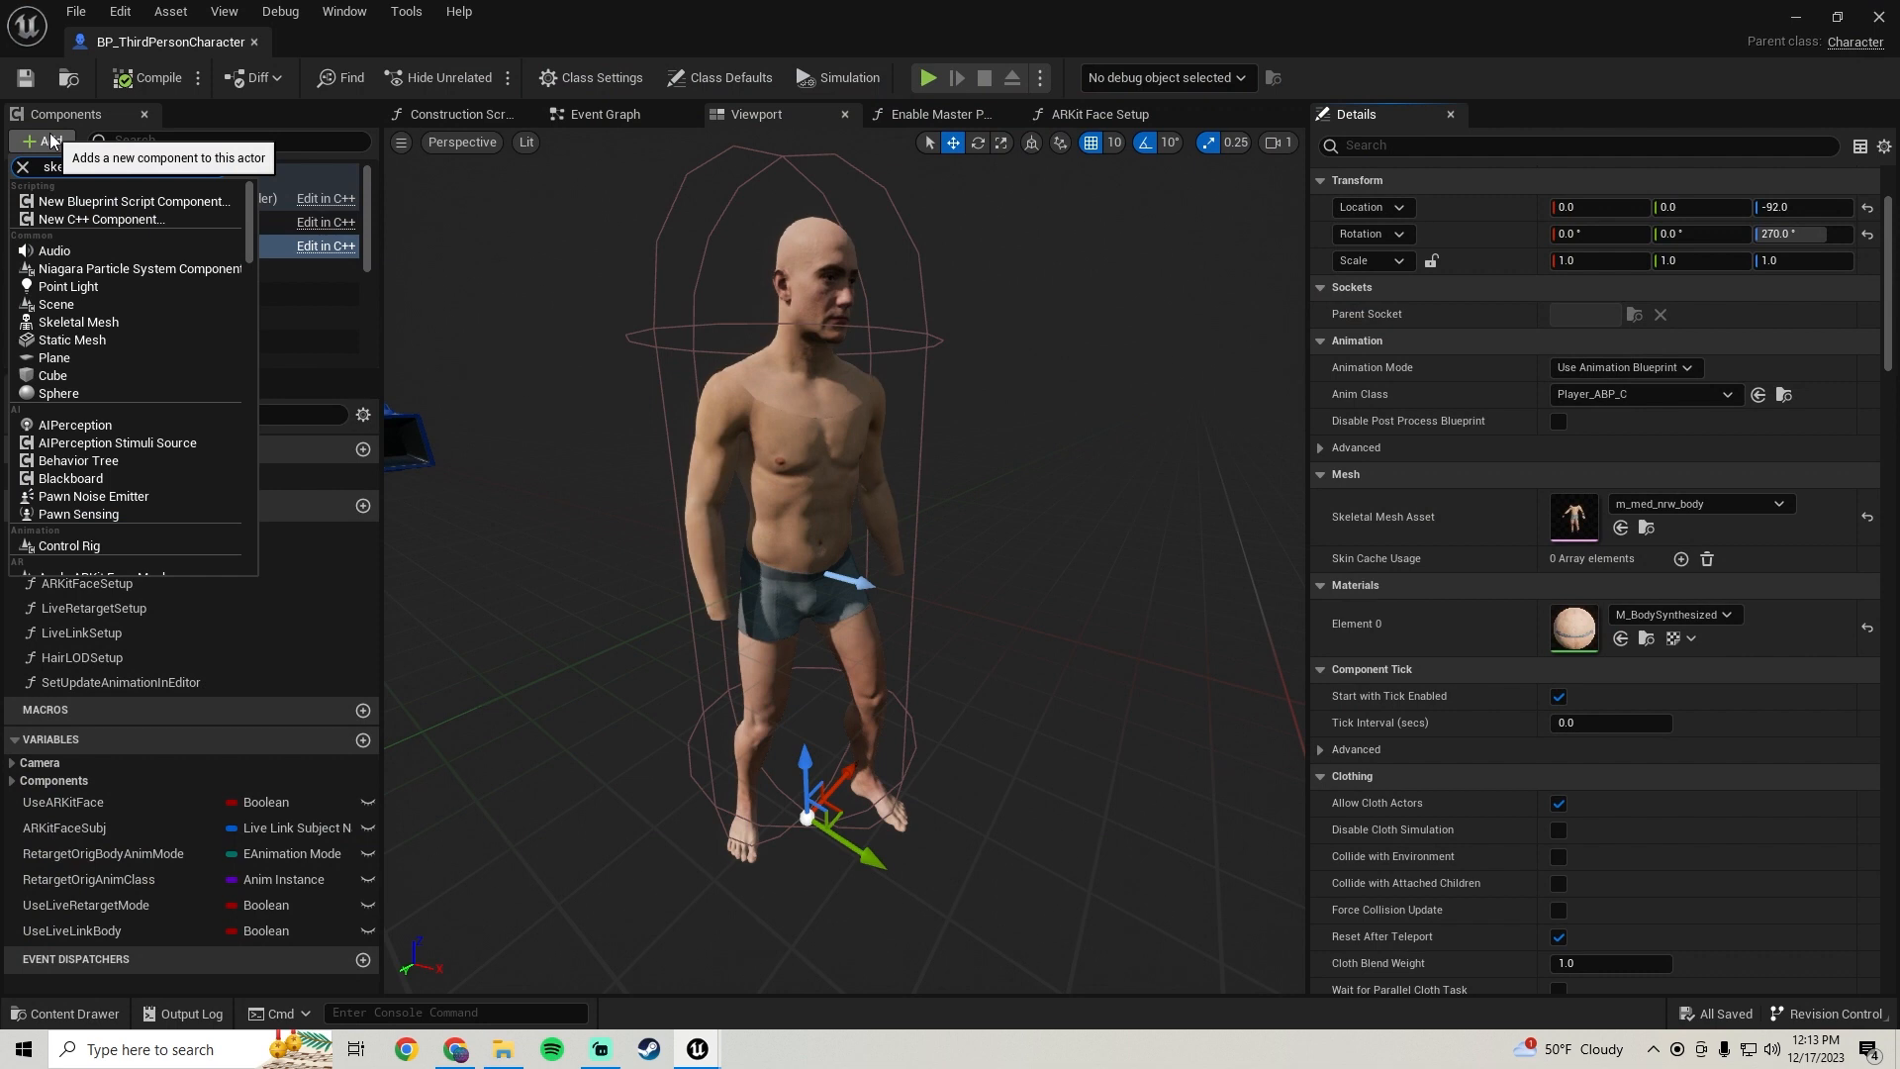
pyautogui.write('letal')
pyautogui.click(117, 234)
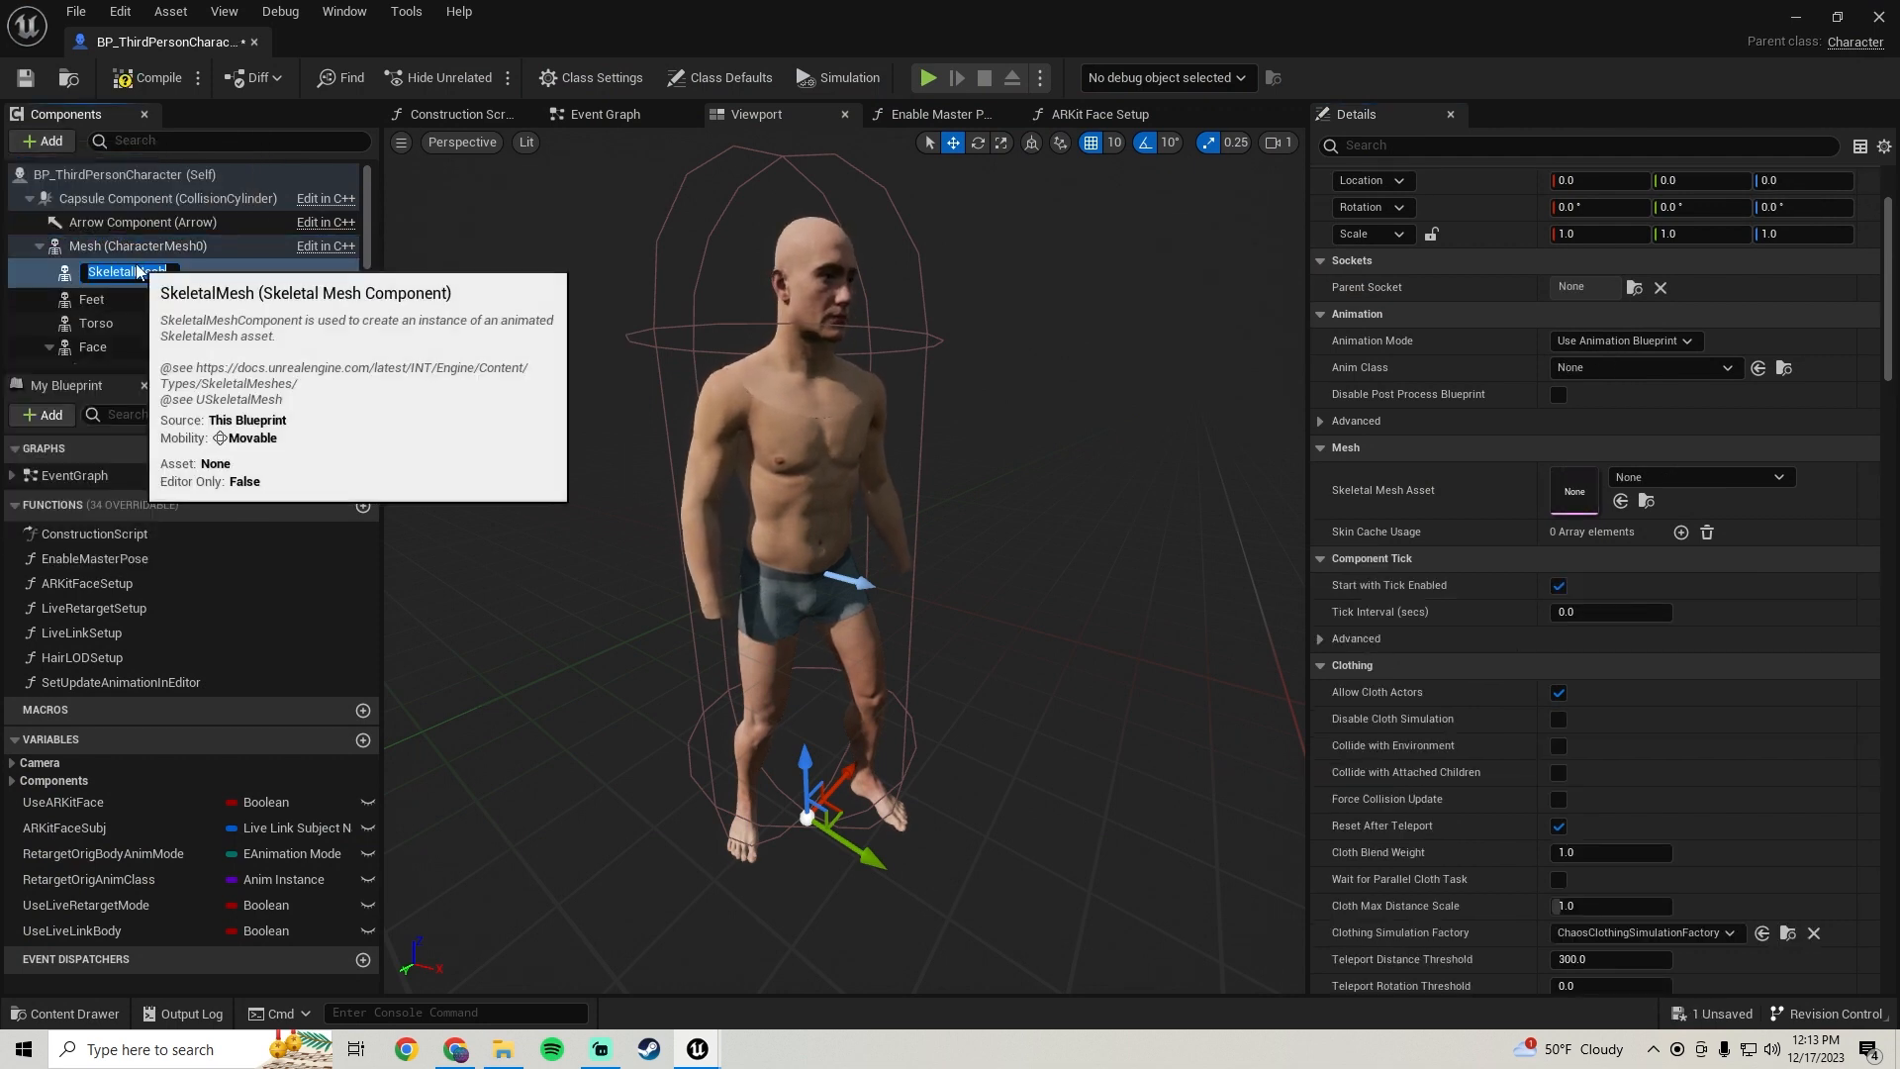
pyautogui.write('Hands')
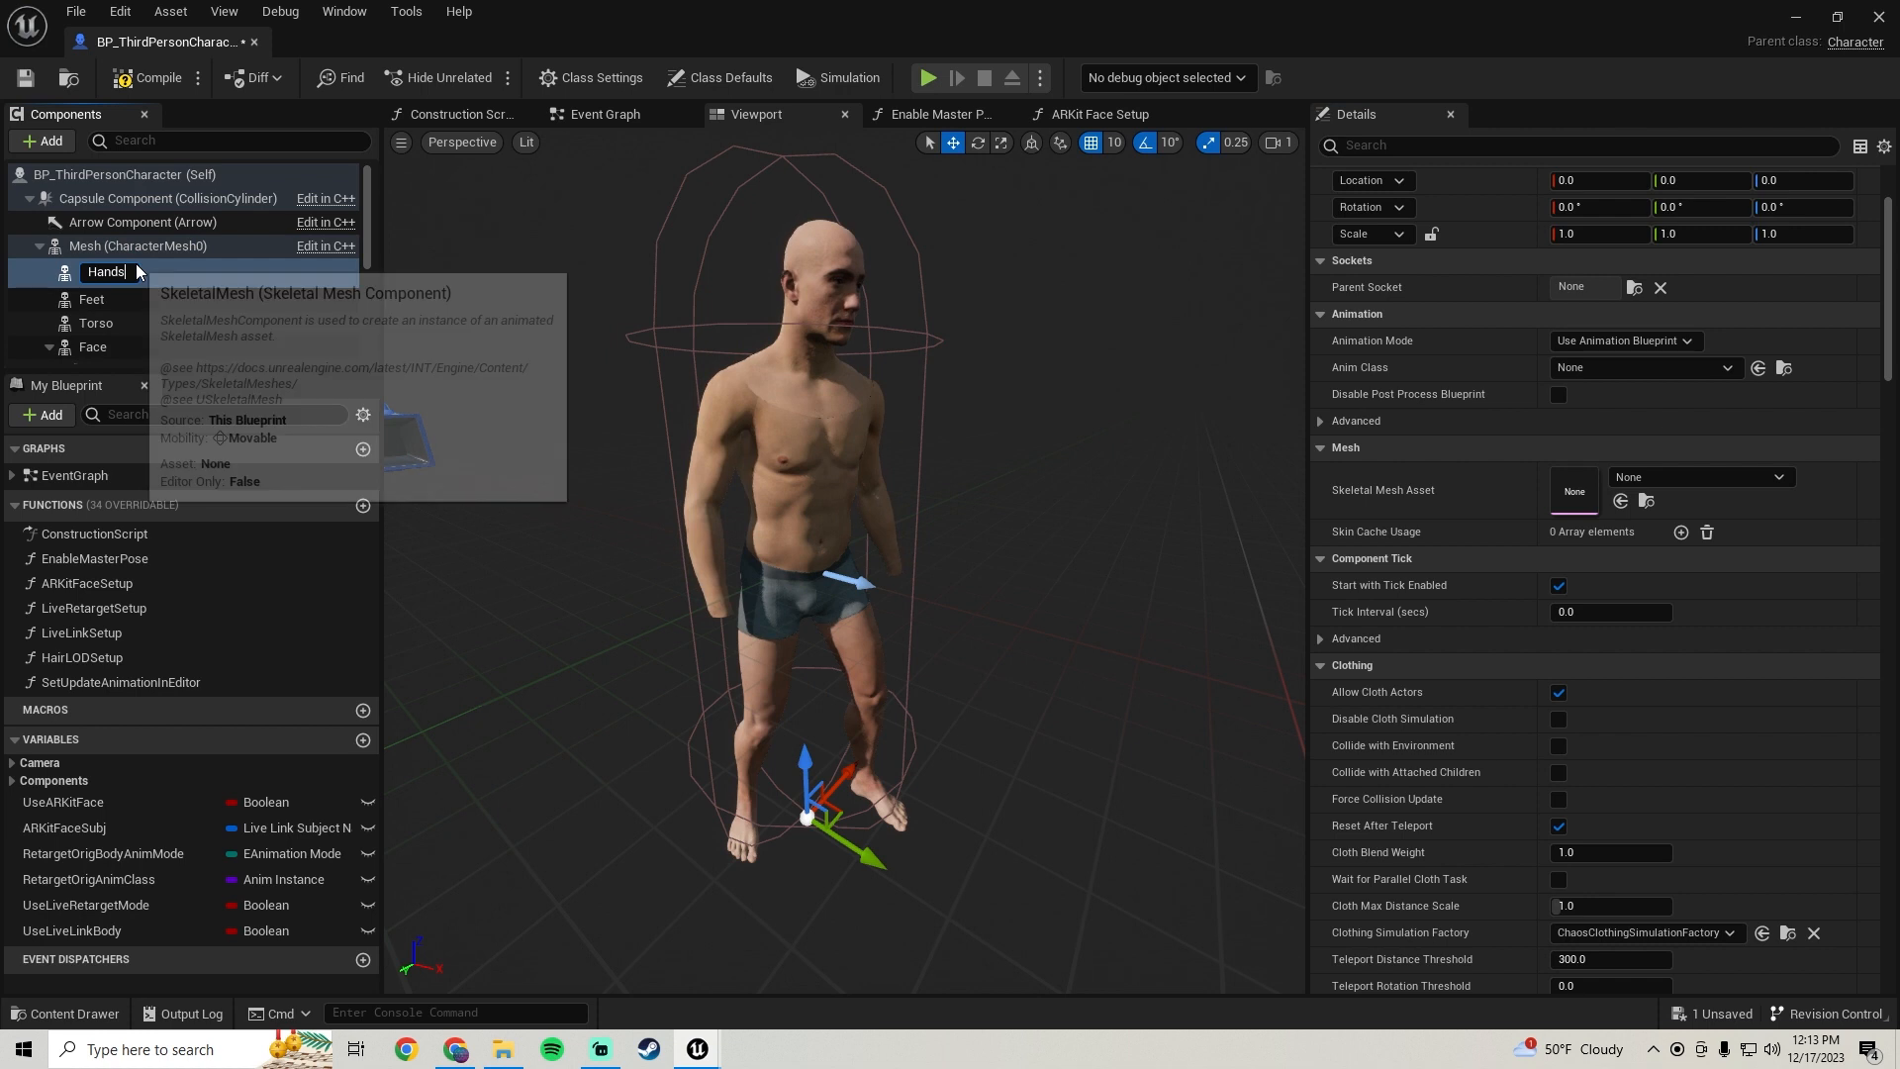
pyautogui.press('Return')
# Assign the MaleCharacterHands skeletal mesh from the BodyParts/Male/Hands folder to the Hands component
pyautogui.moveTo(128, 265); pyautogui.dragTo(103, 307)
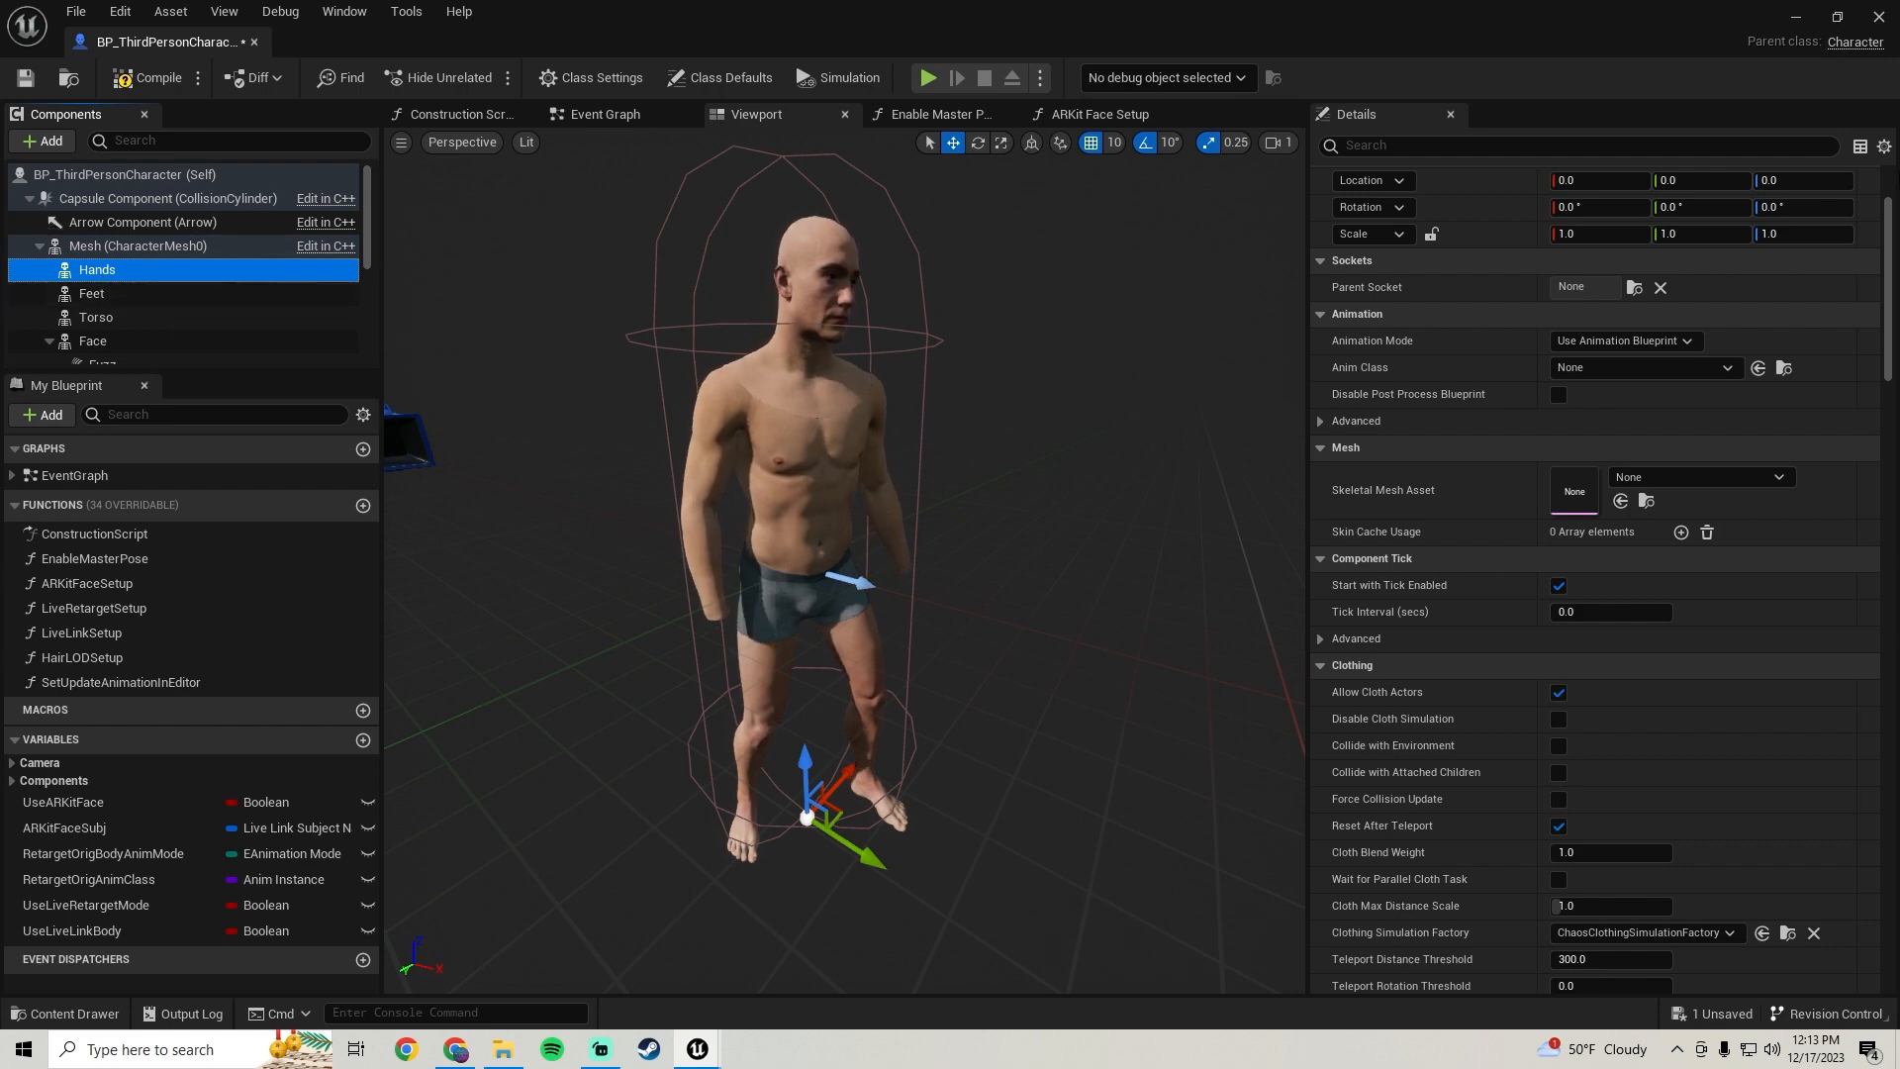
pyautogui.click(1839, 17)
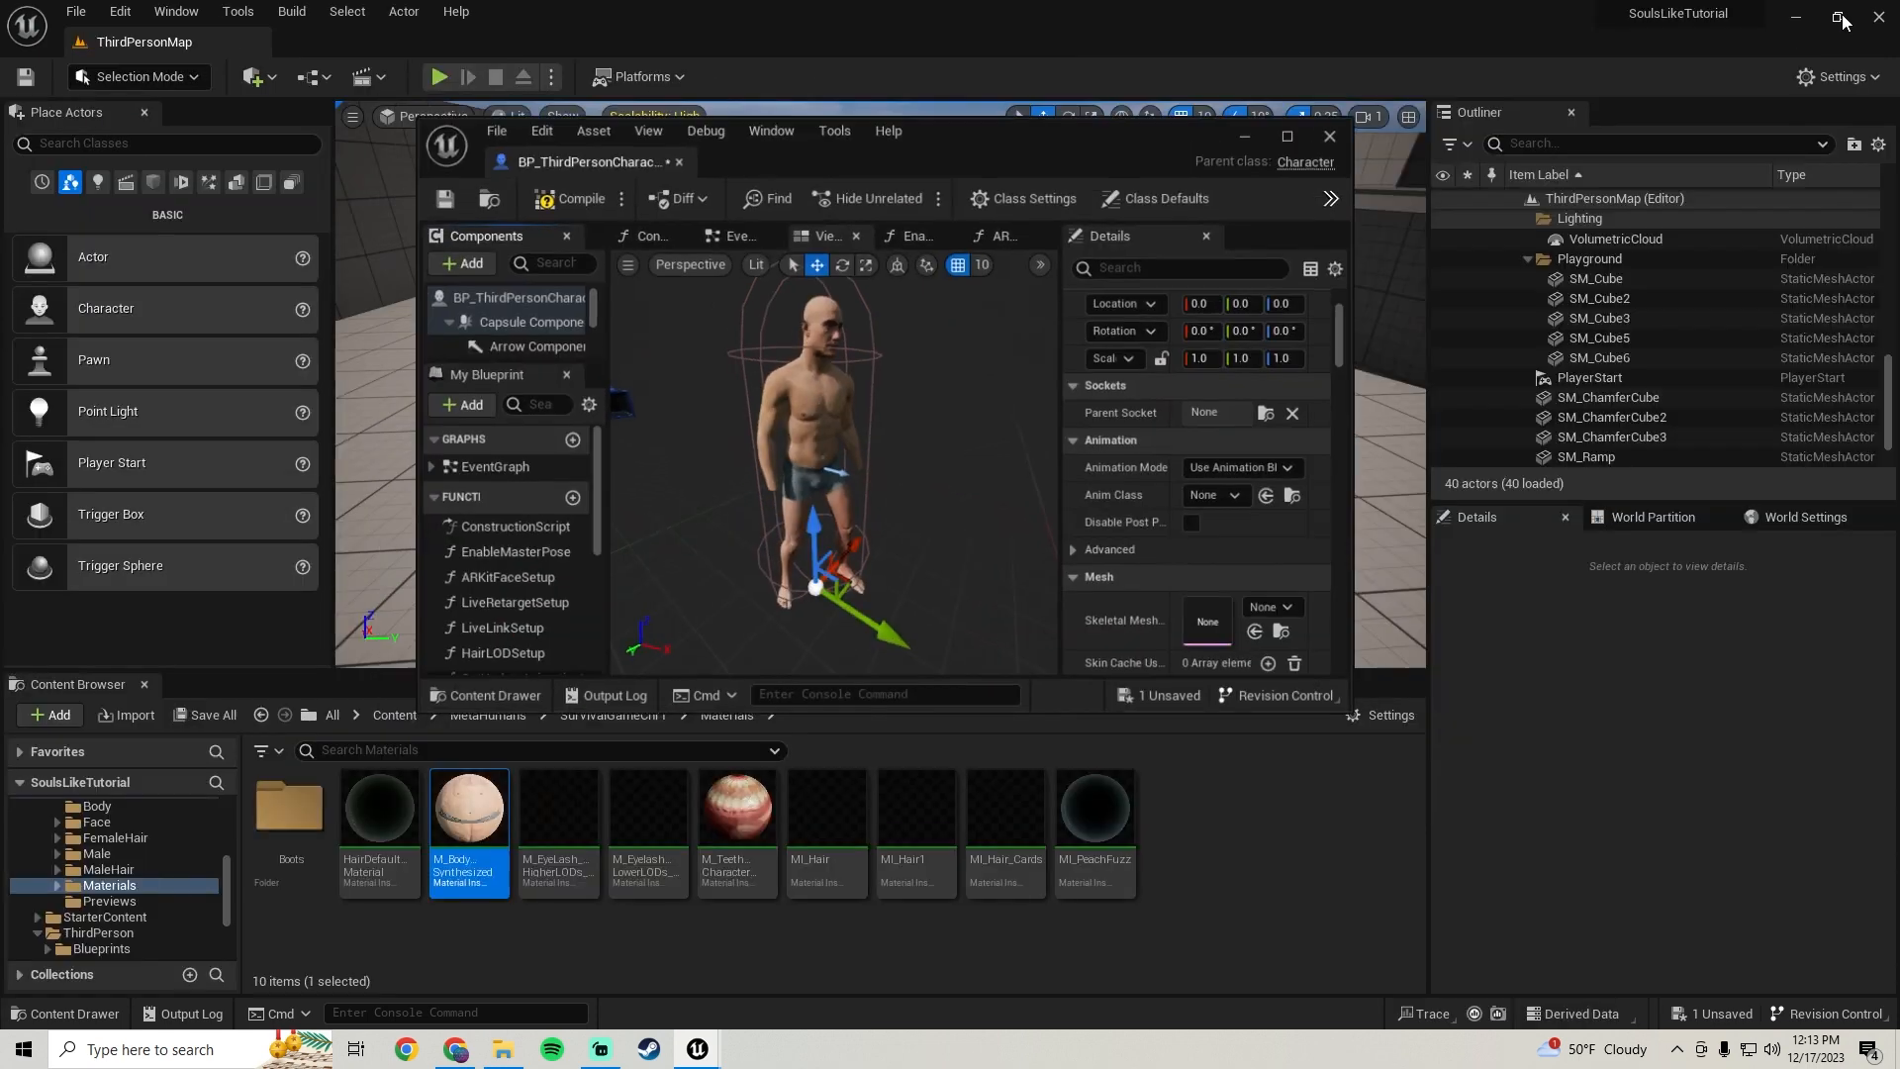
pyautogui.scroll(5, 89, 881)
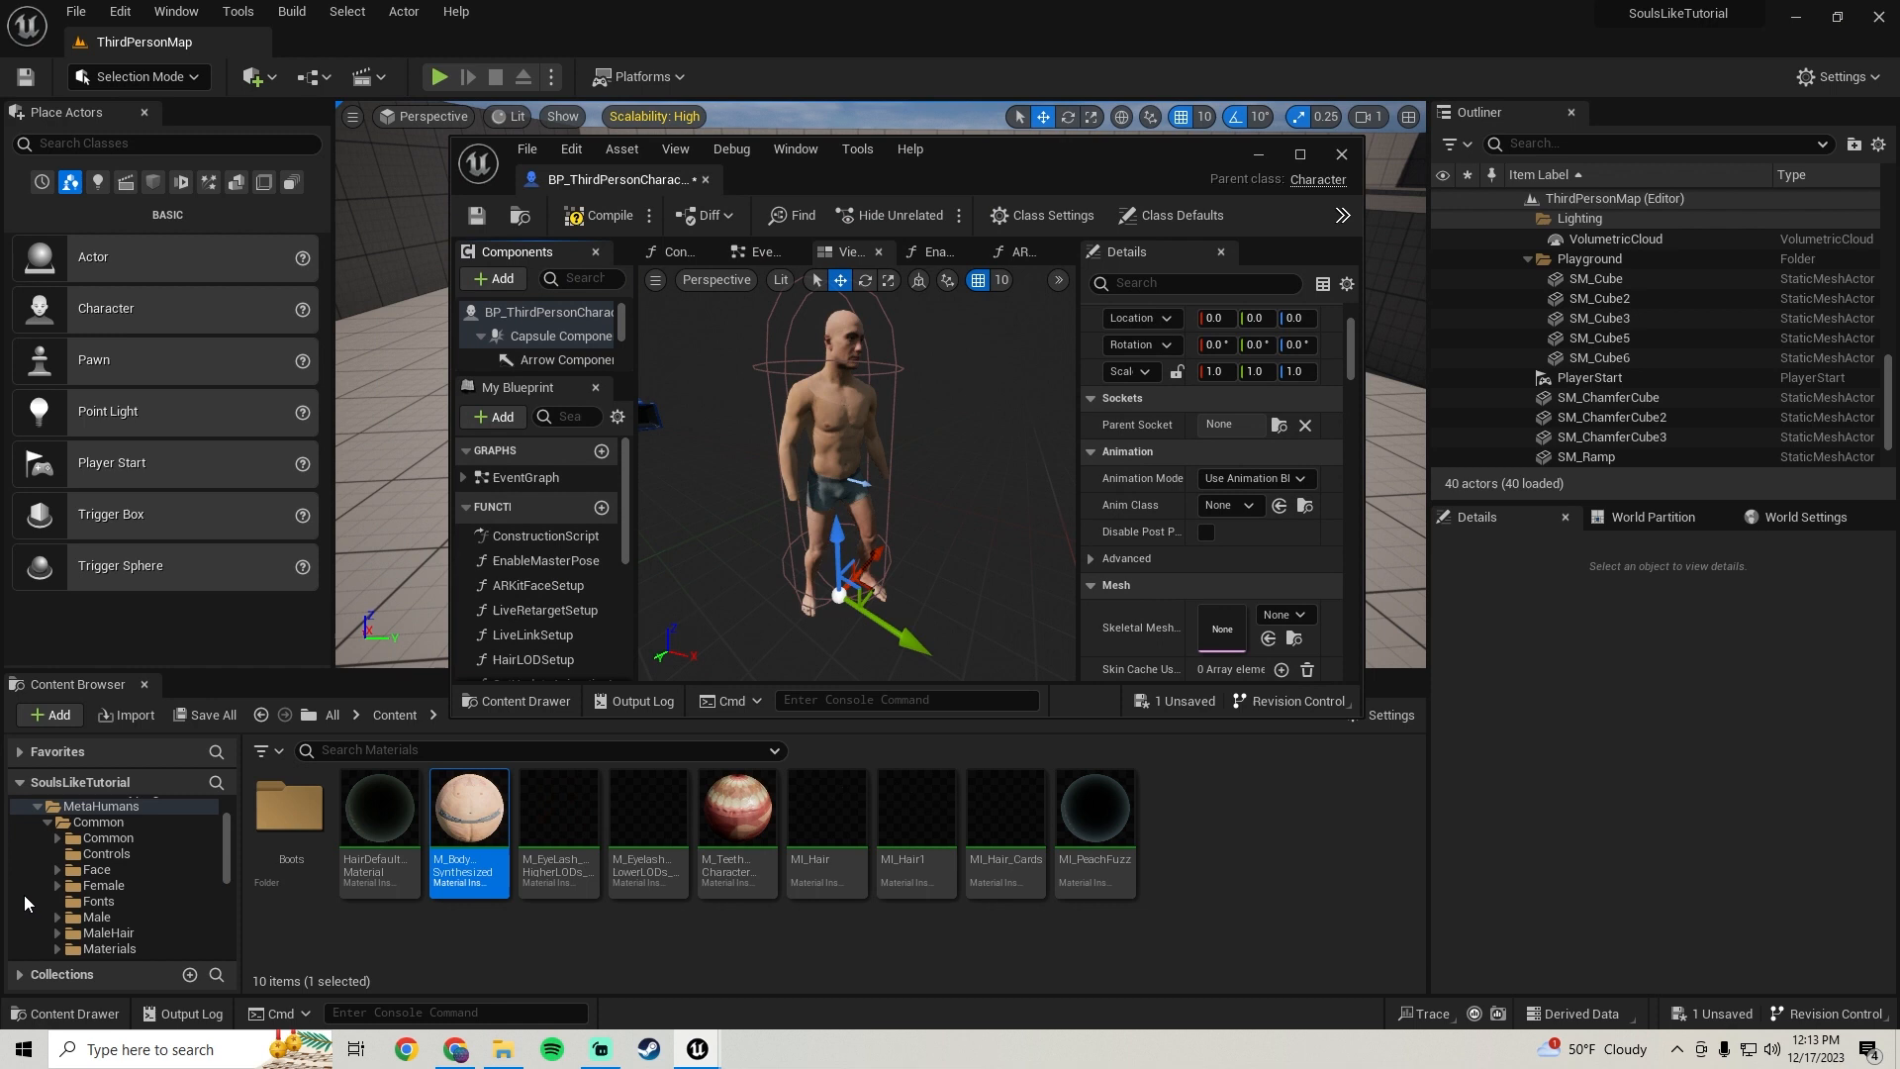
pyautogui.scroll(-5, 1190, 479)
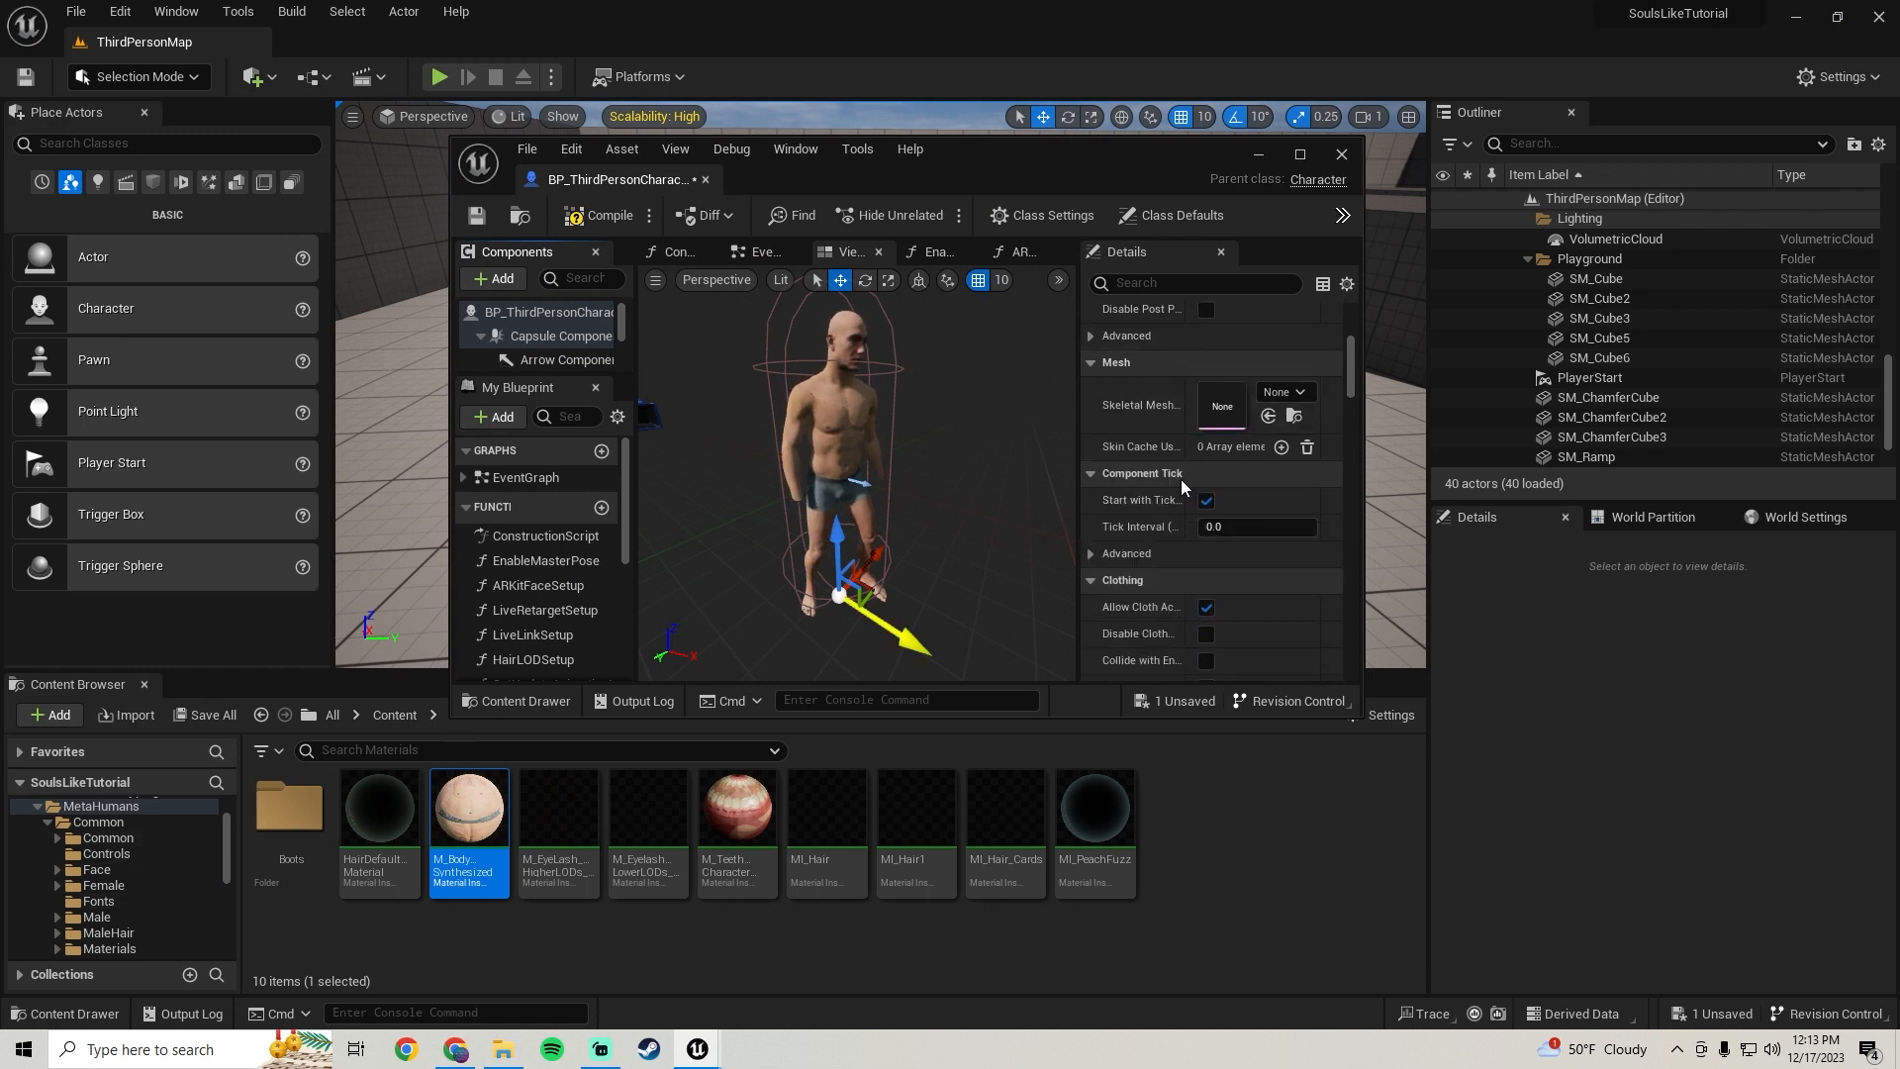
pyautogui.scroll(-10, 95, 853)
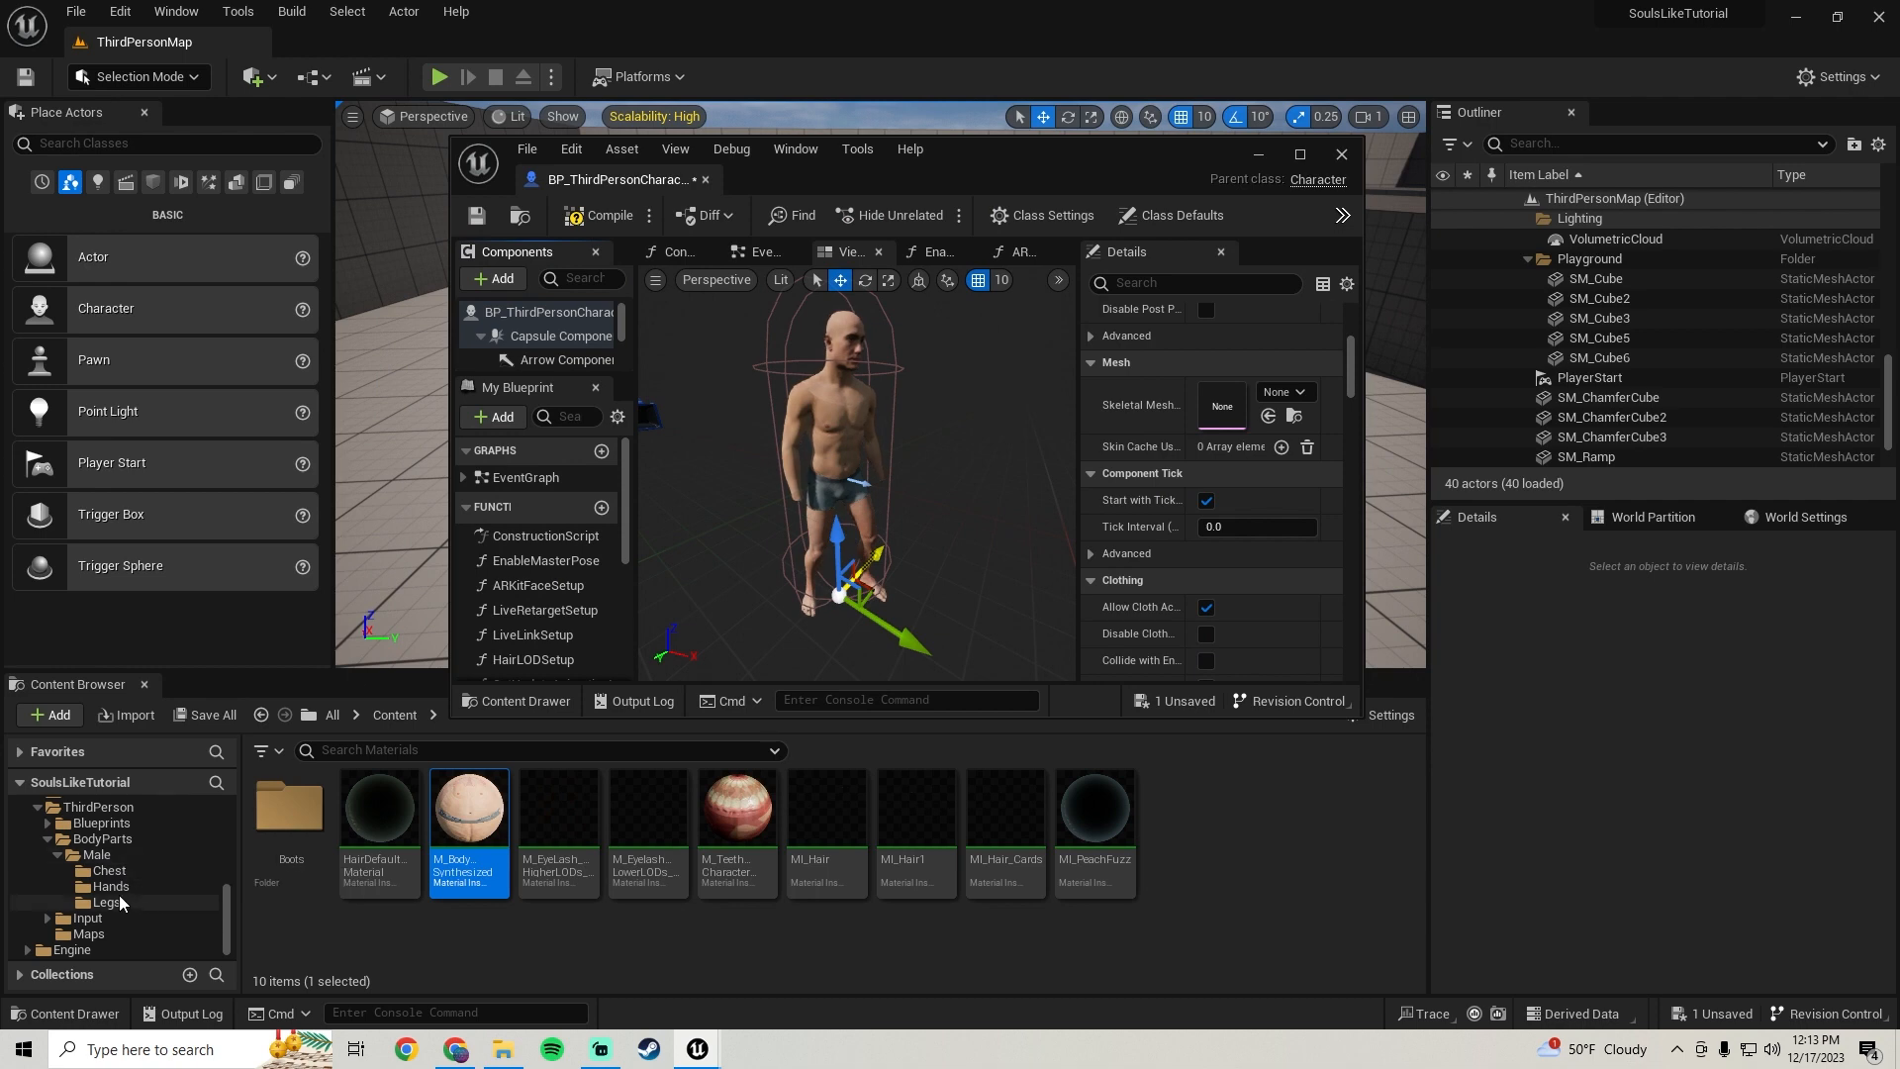
pyautogui.click(113, 887)
pyautogui.moveTo(388, 859); pyautogui.dragTo(1227, 406)
pyautogui.moveTo(857, 475); pyautogui.dragTo(970, 475, button='right')
pyautogui.scroll(-3, 543, 358)
pyautogui.scroll(-3, 560, 320)
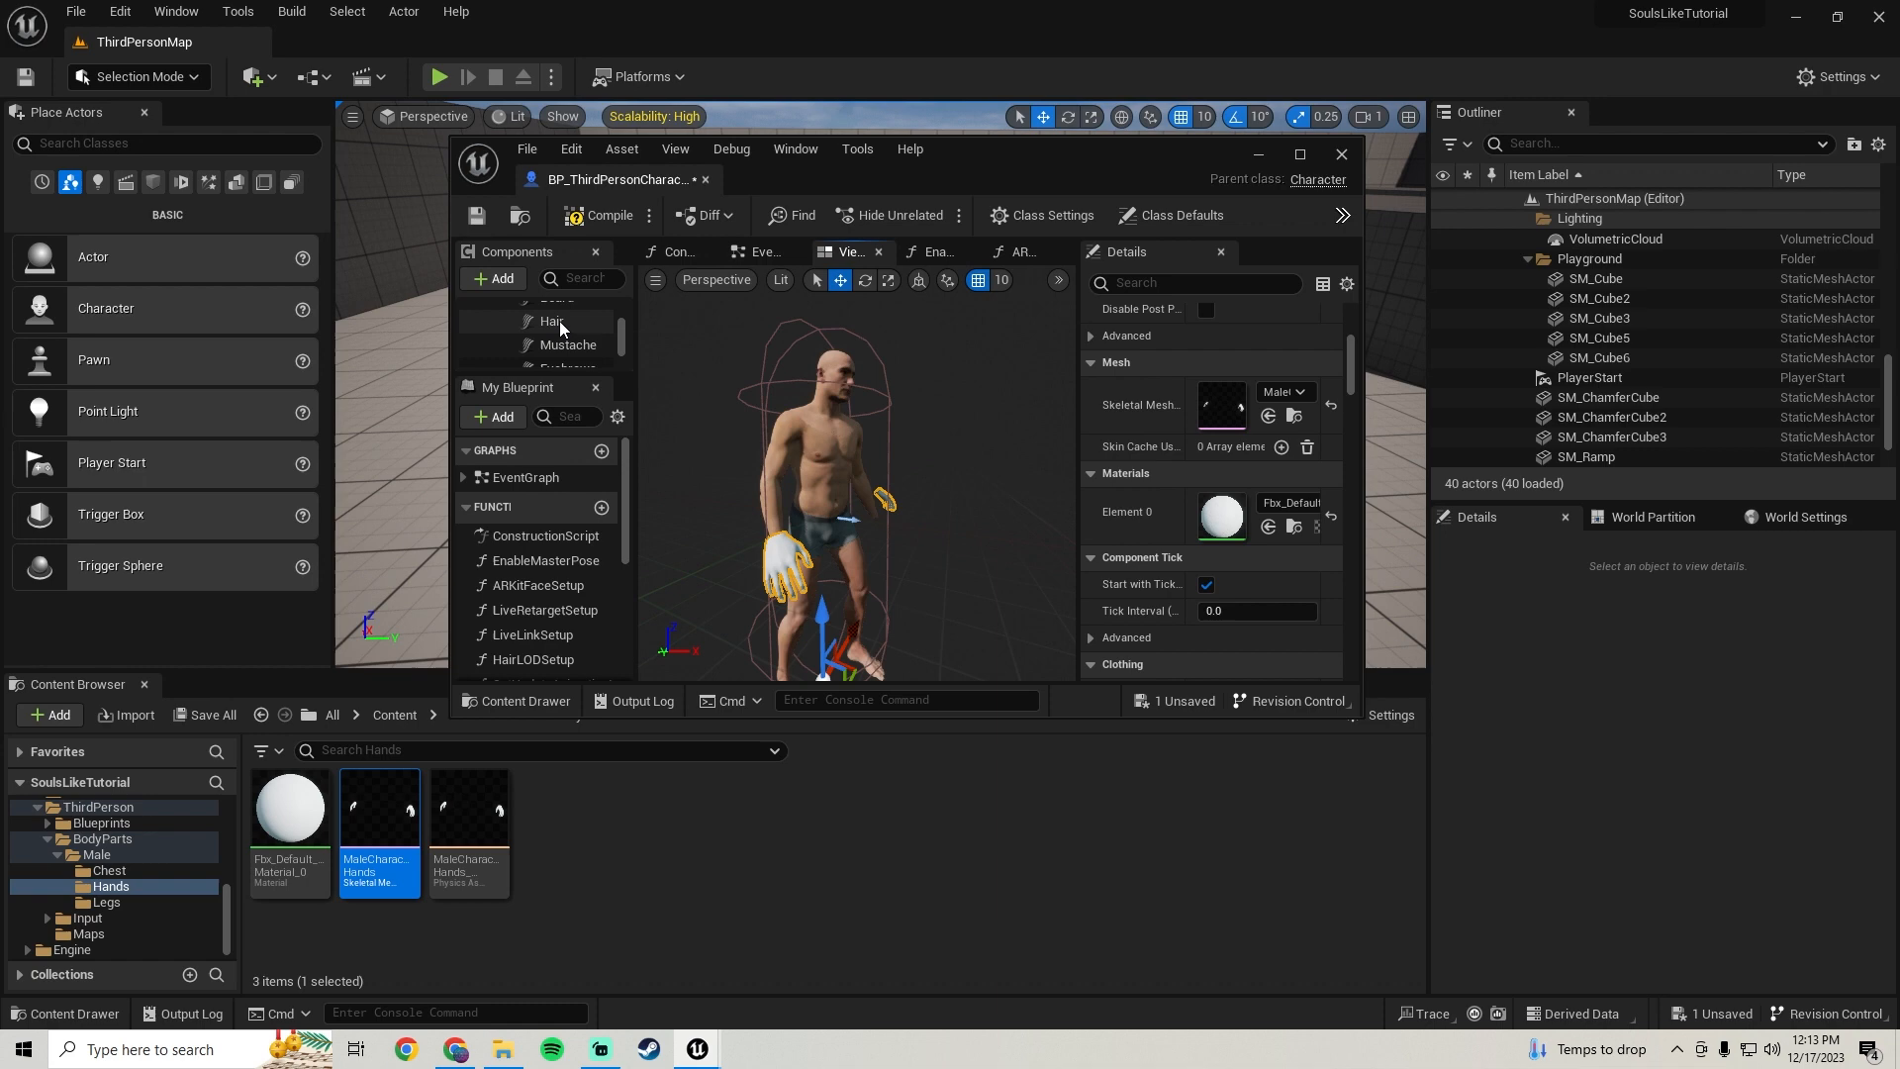
# Apply the M_BodySynthesized material to Element 0 of the Hands component
pyautogui.scroll(3, 560, 346)
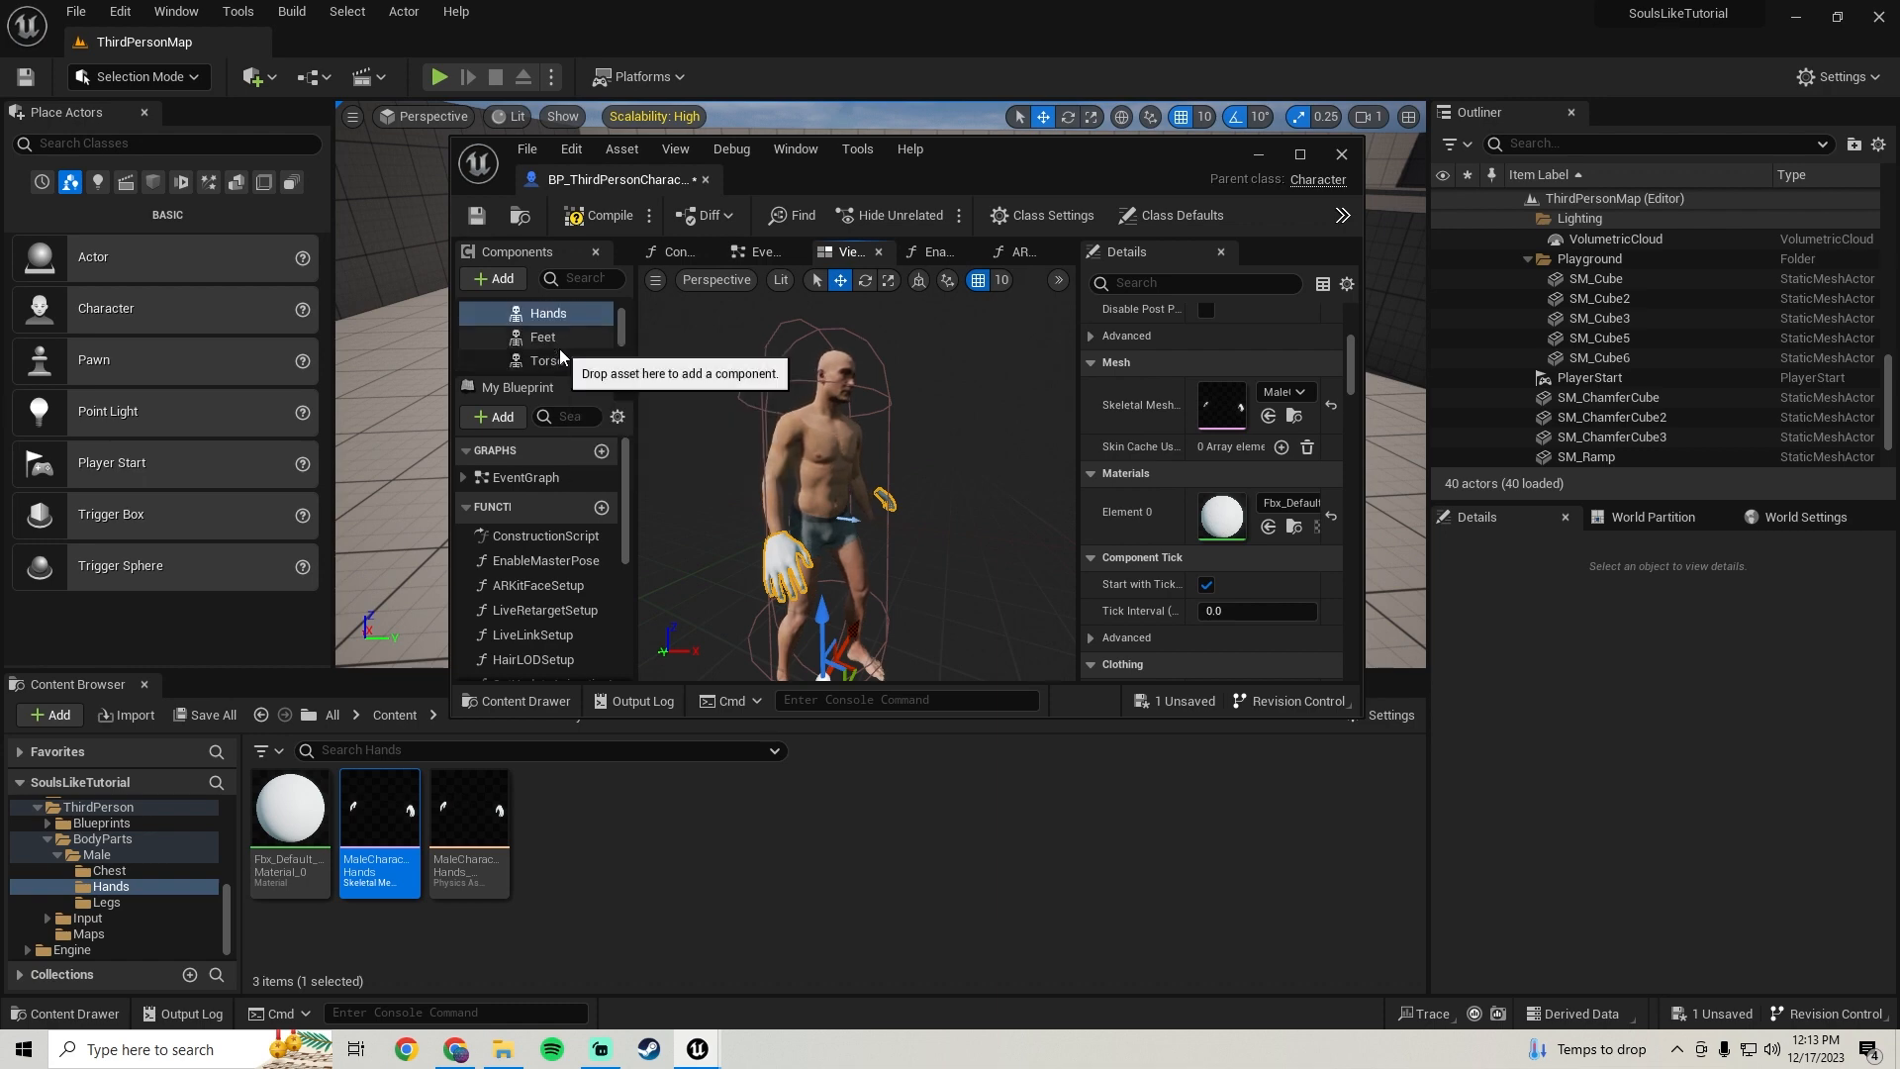
pyautogui.scroll(1, 560, 354)
pyautogui.click(562, 360)
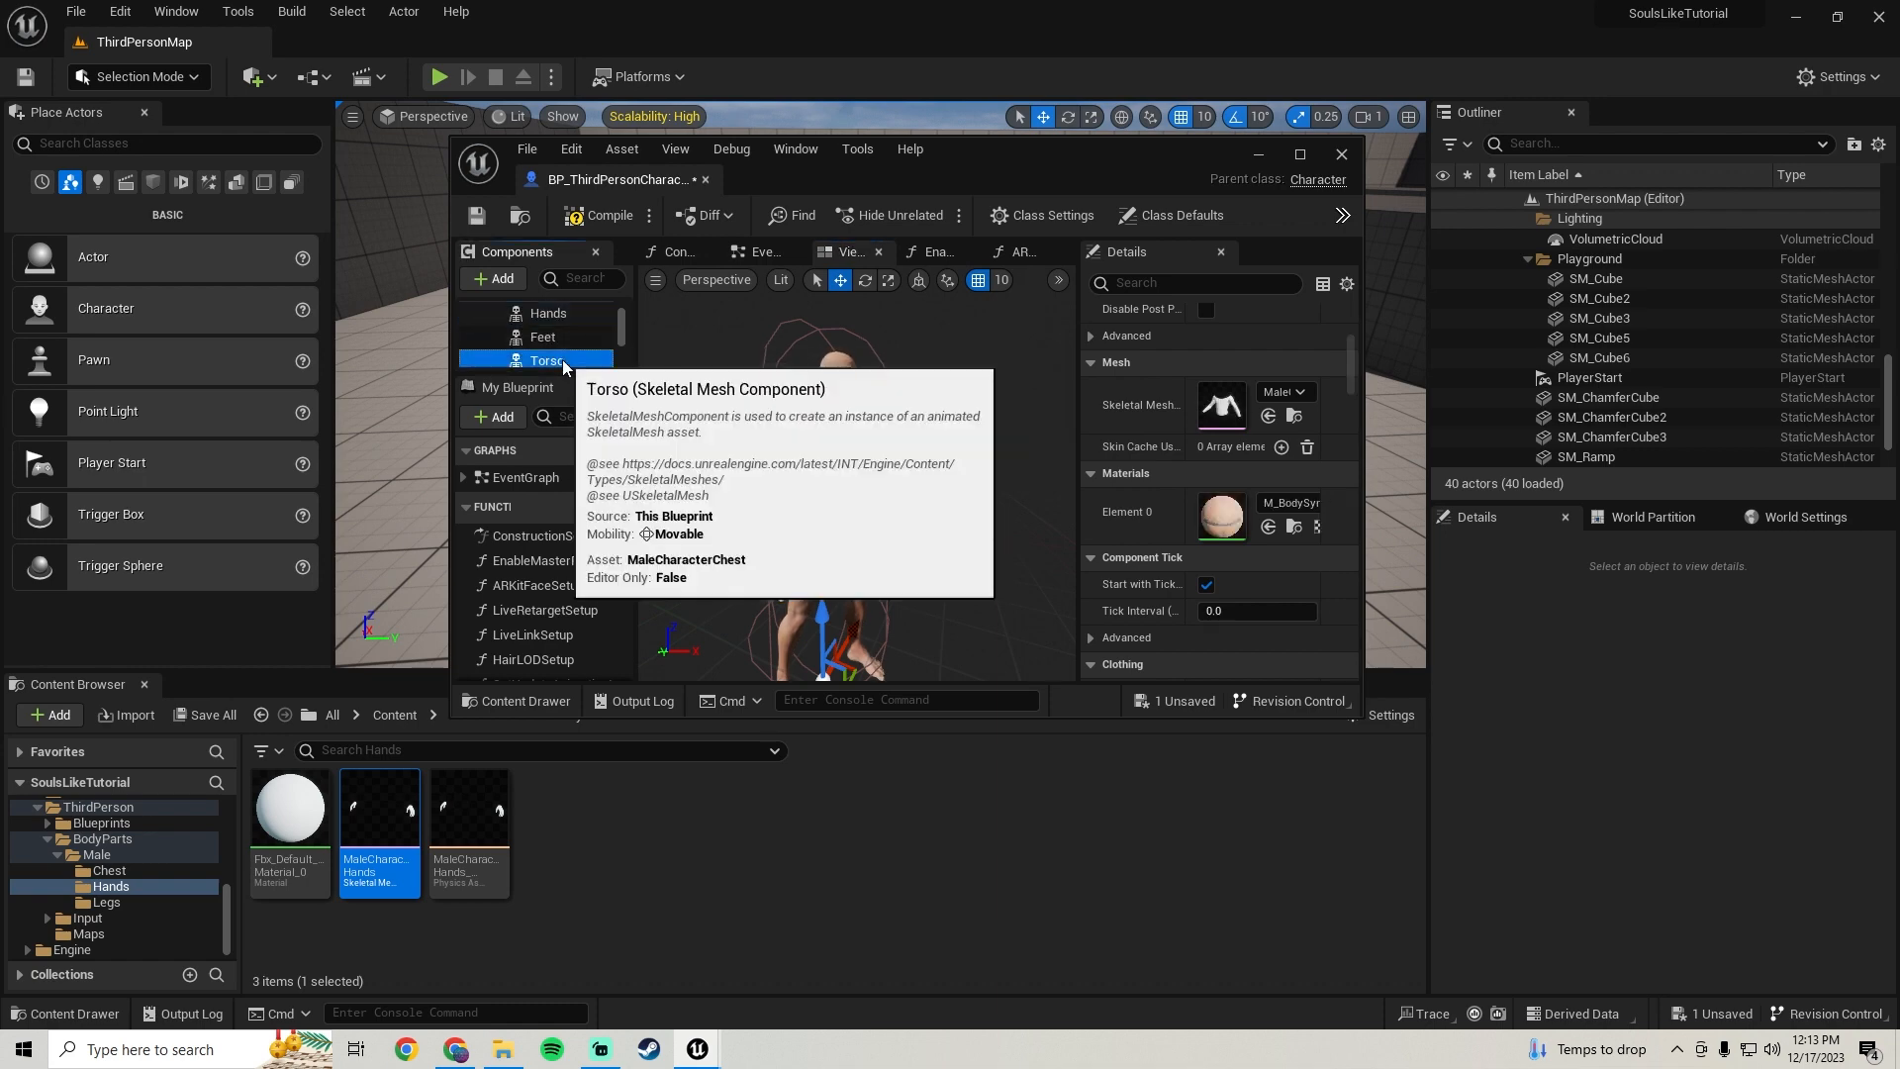
pyautogui.click(1293, 525)
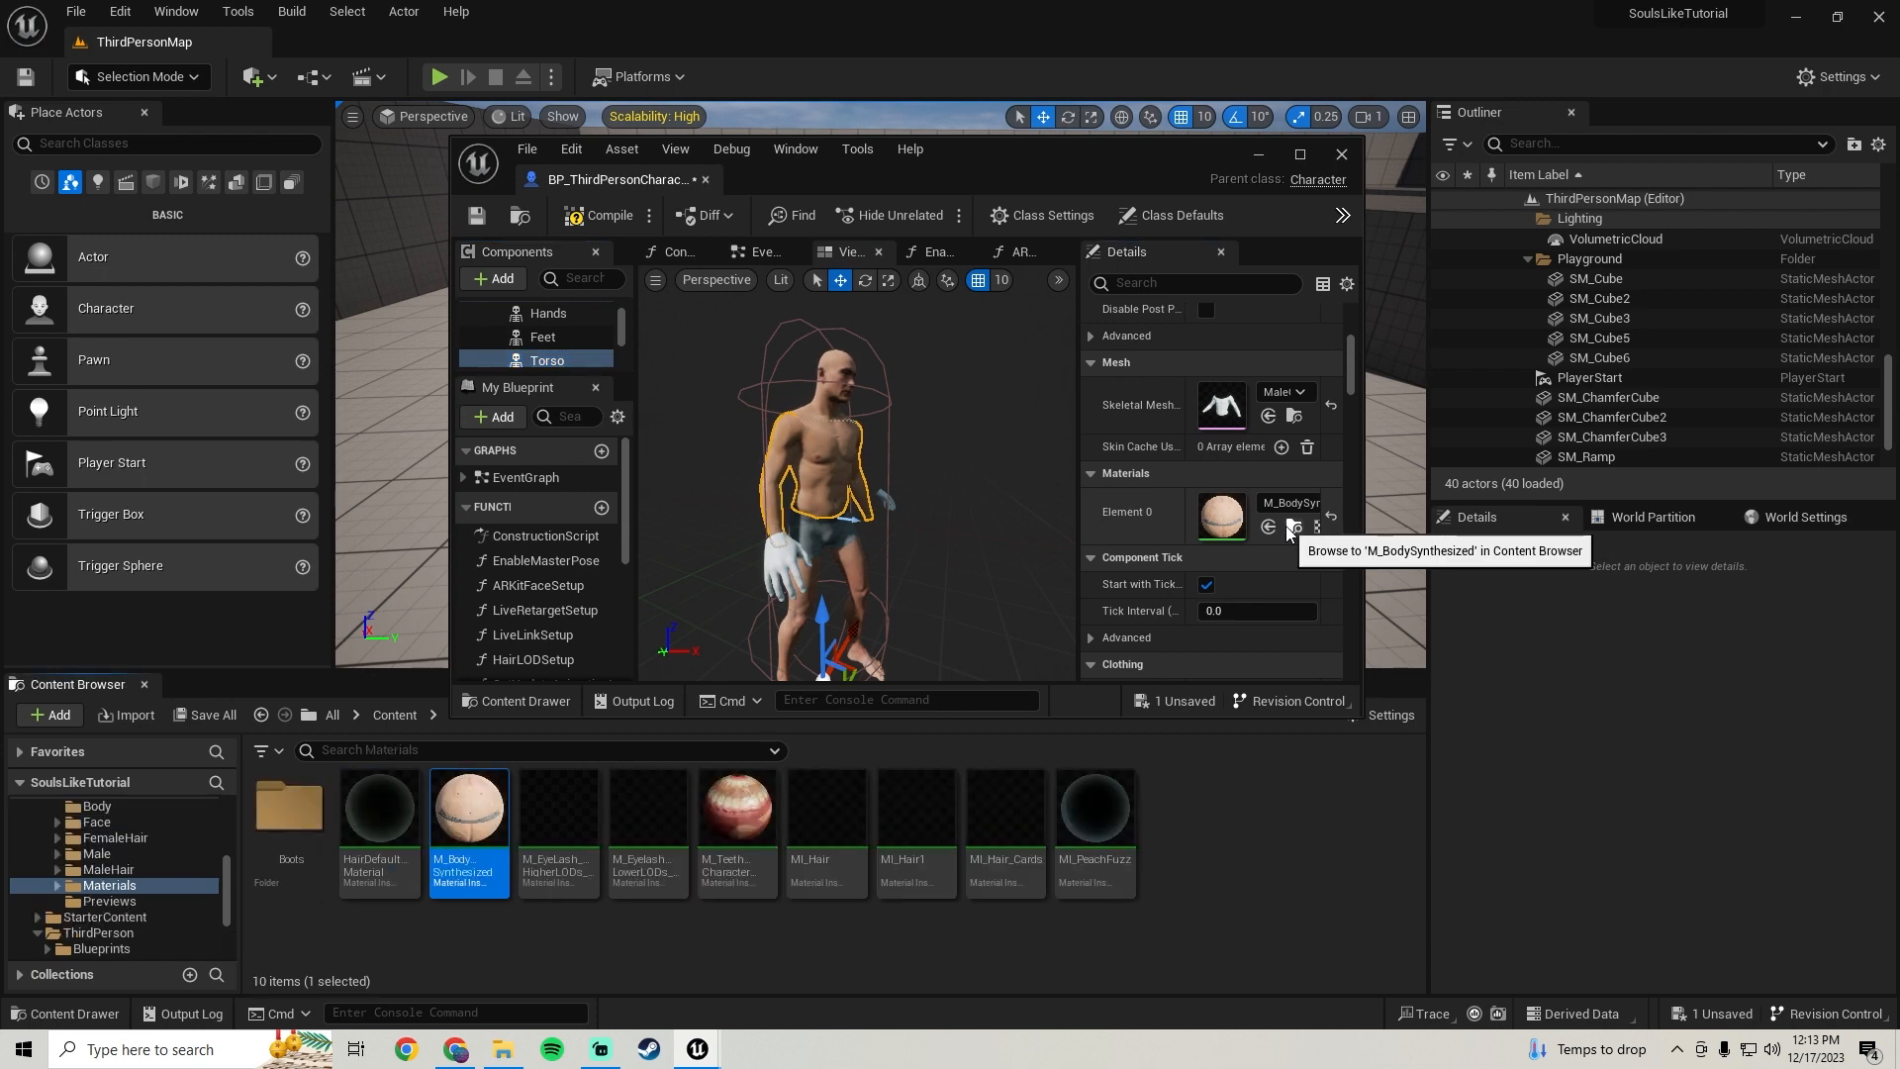
pyautogui.click(559, 315)
pyautogui.moveTo(469, 871); pyautogui.dragTo(1223, 514)
pyautogui.moveTo(903, 535); pyautogui.dragTo(712, 540, button='right')
pyautogui.click(1304, 156)
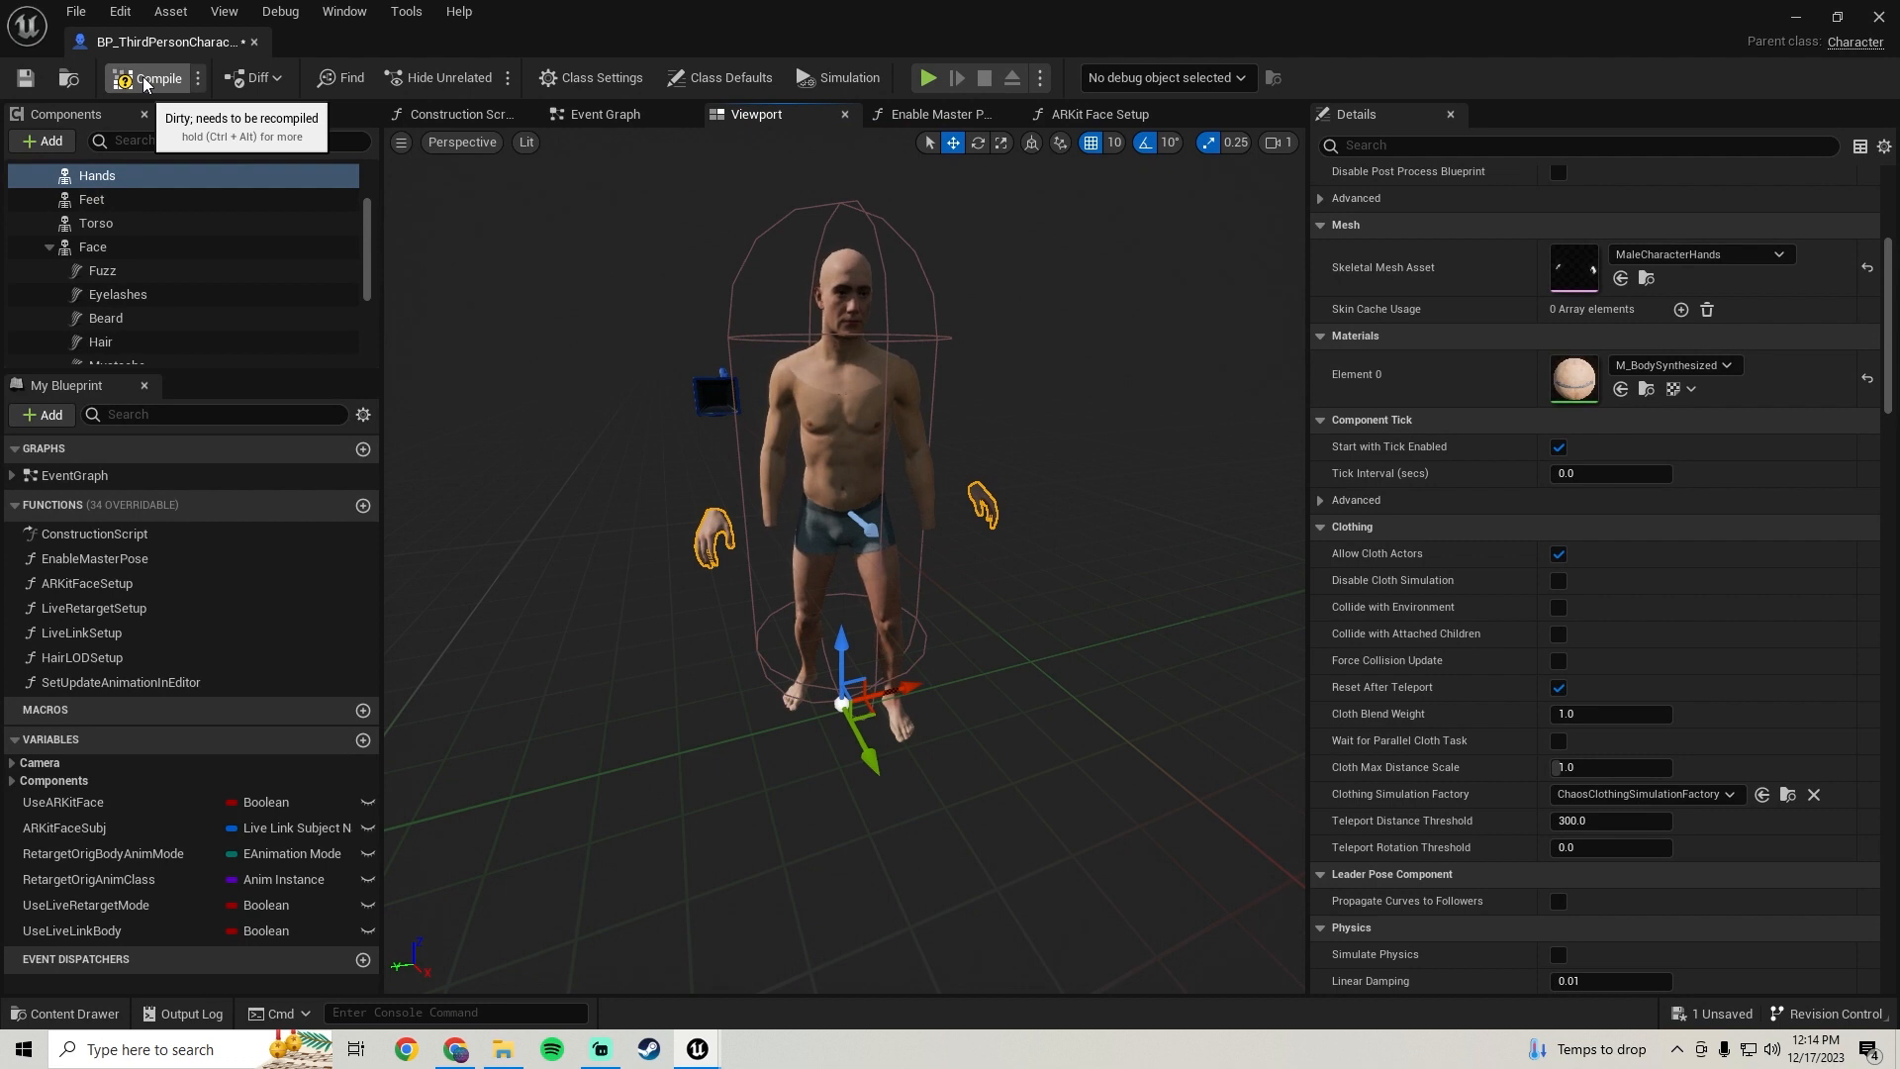
# Compile the character blueprint
pyautogui.click(147, 85)
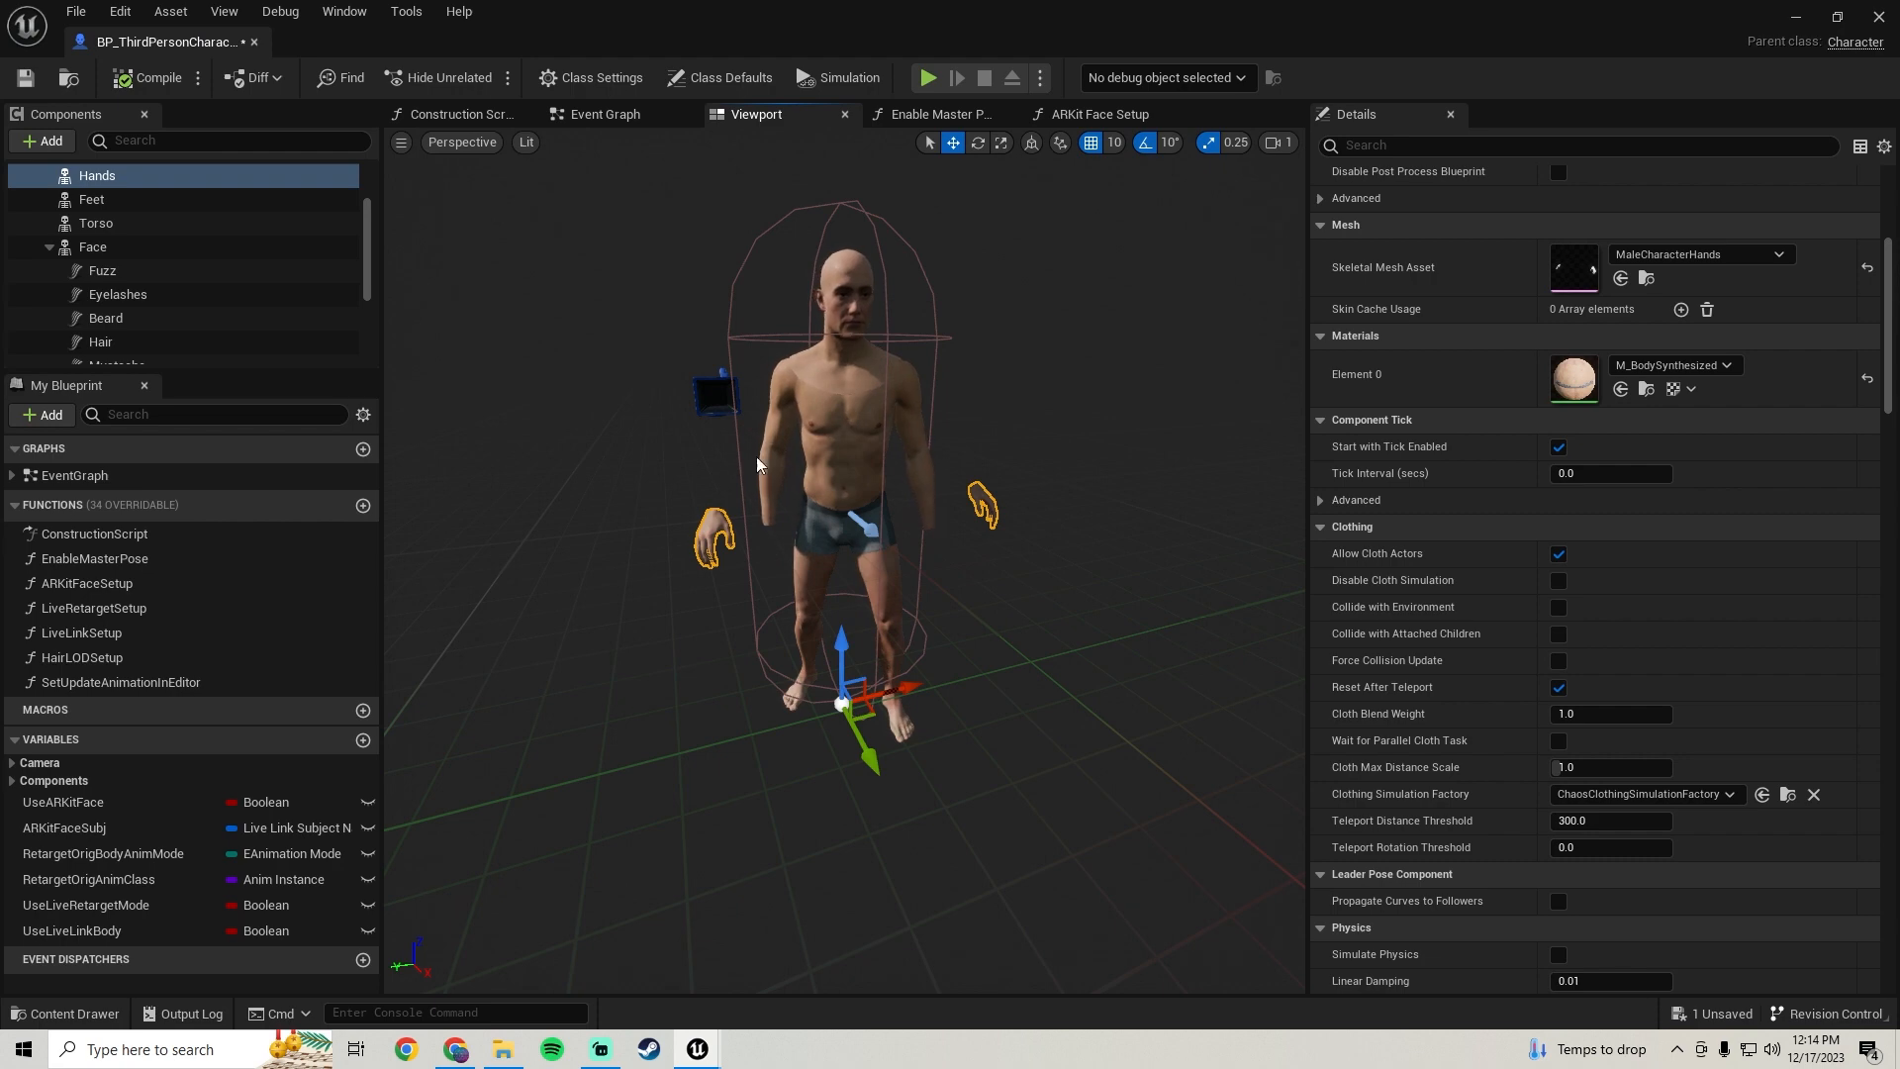
pyautogui.scroll(6, 714, 526)
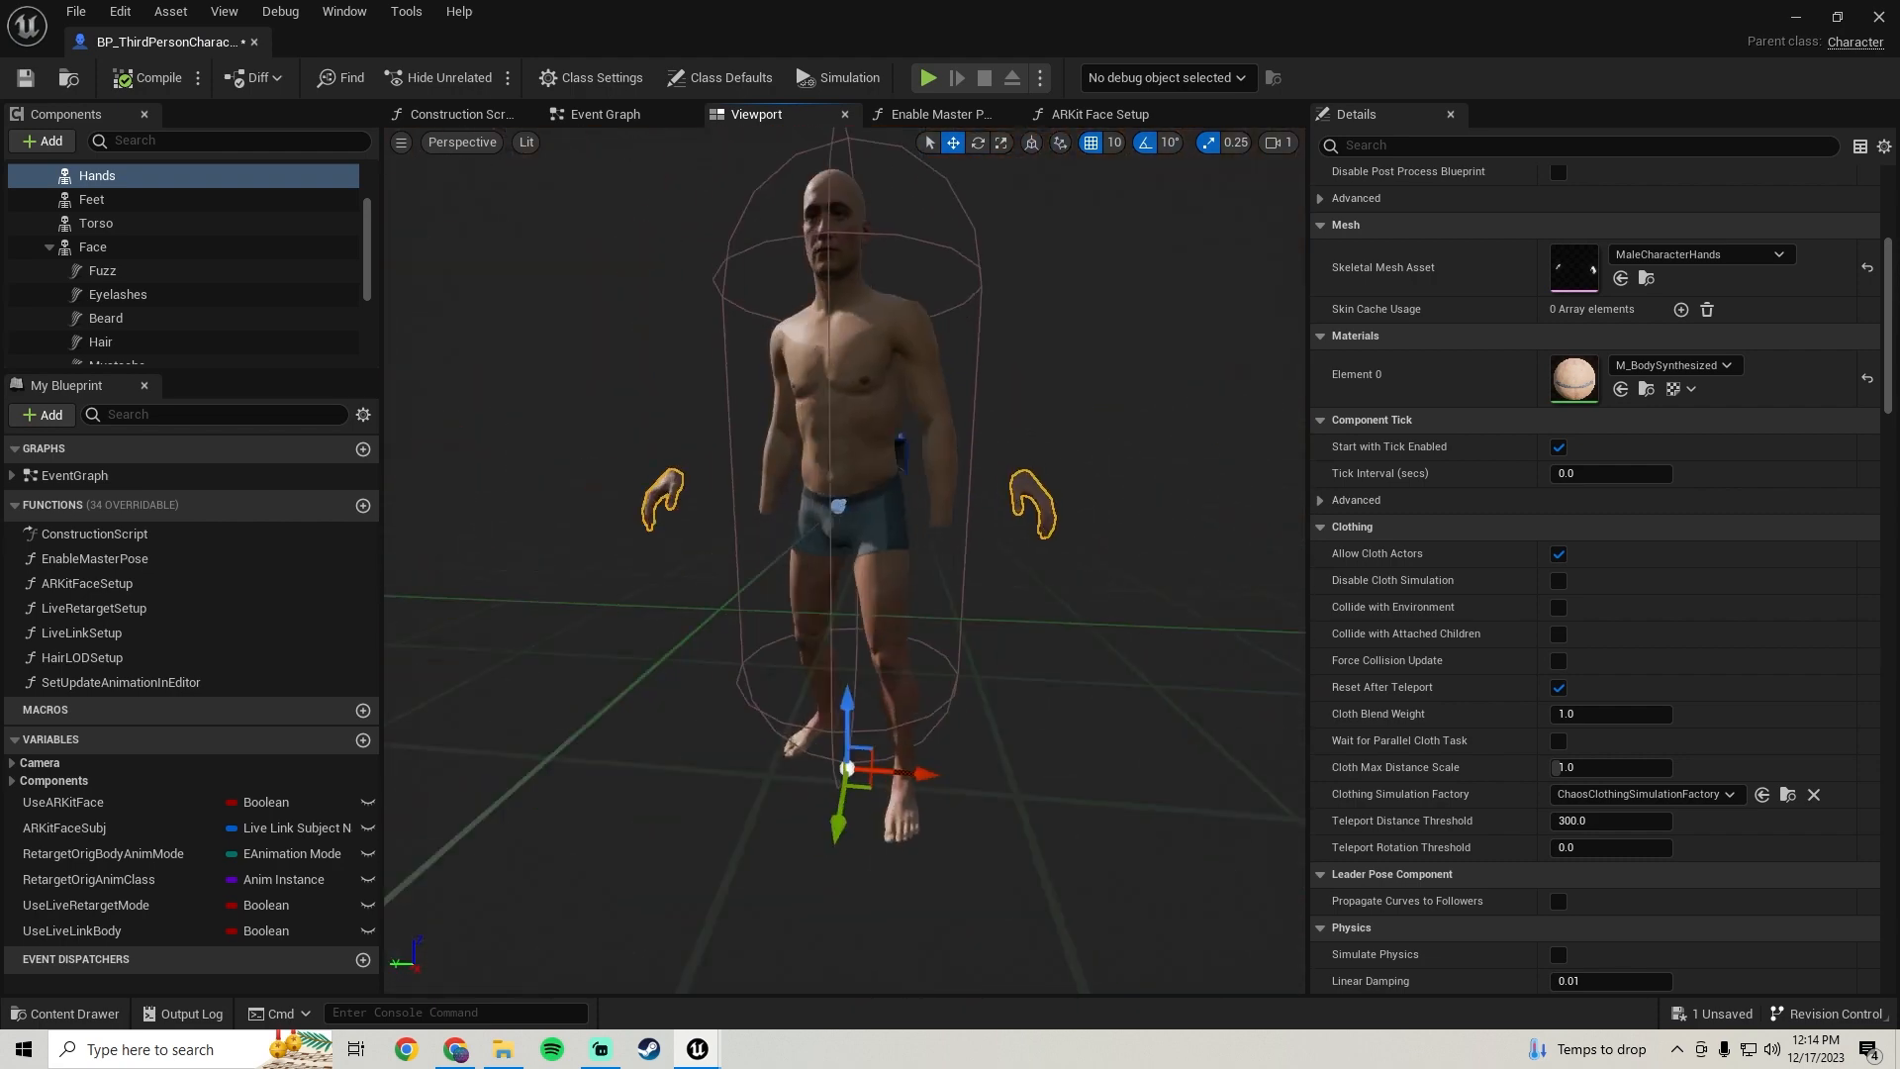
pyautogui.moveTo(588, 250); pyautogui.dragTo(588, 250, button='right')
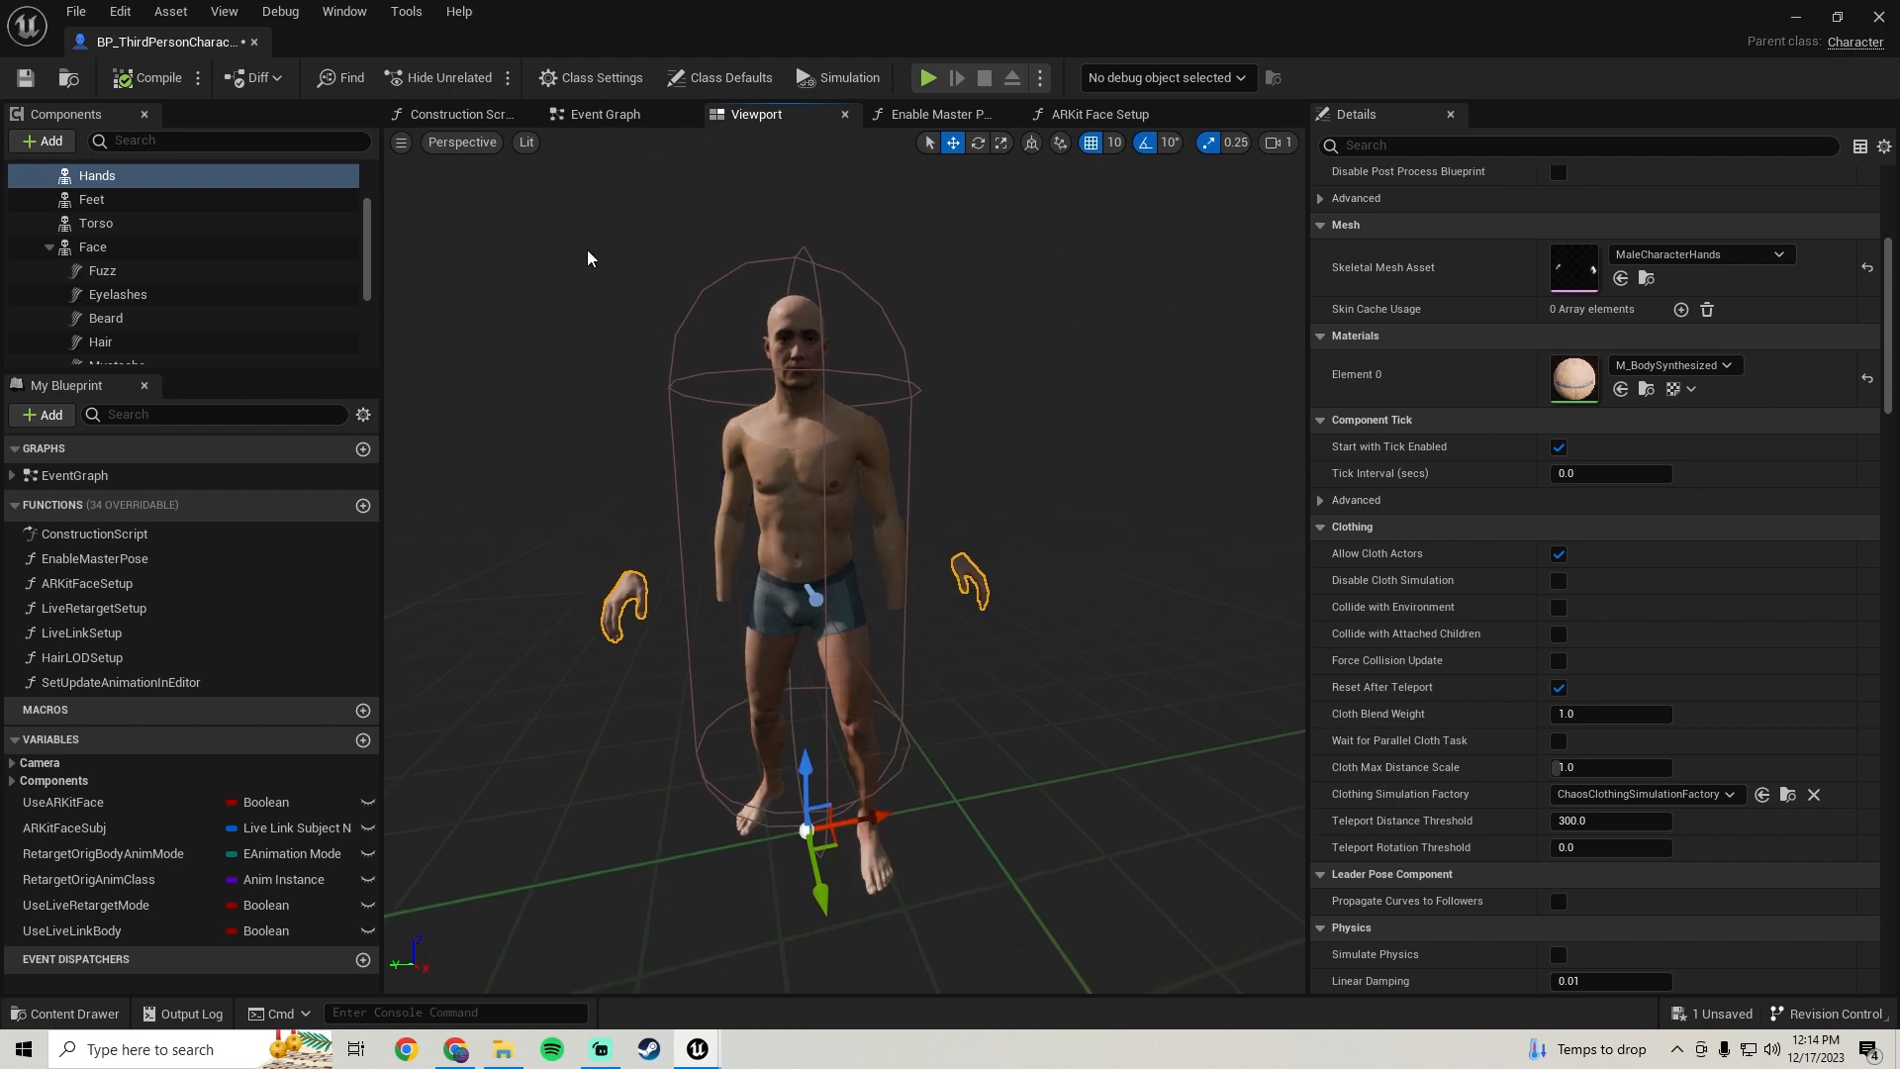
# Open the Construction Script and move the nodes after the Enable Master Pose node apart to make room
pyautogui.click(461, 114)
pyautogui.moveTo(764, 498); pyautogui.dragTo(650, 410, button='right')
pyautogui.moveTo(1197, 554)
pyautogui.mouseDown(button='right')
pyautogui.moveTo(980, 534)
pyautogui.moveTo(590, 547)
pyautogui.moveTo(1090, 581)
pyautogui.moveTo(1200, 568)
pyautogui.mouseUp(button='right')
pyautogui.scroll(2, 674, 517)
pyautogui.moveTo(689, 501); pyautogui.dragTo(648, 477)
pyautogui.moveTo(655, 416); pyautogui.dragTo(829, 474, button='right')
pyautogui.moveTo(932, 342); pyautogui.dragTo(847, 469)
pyautogui.moveTo(1091, 465); pyautogui.dragTo(388, 473, button='right')
pyautogui.moveTo(636, 639); pyautogui.dragTo(487, 541)
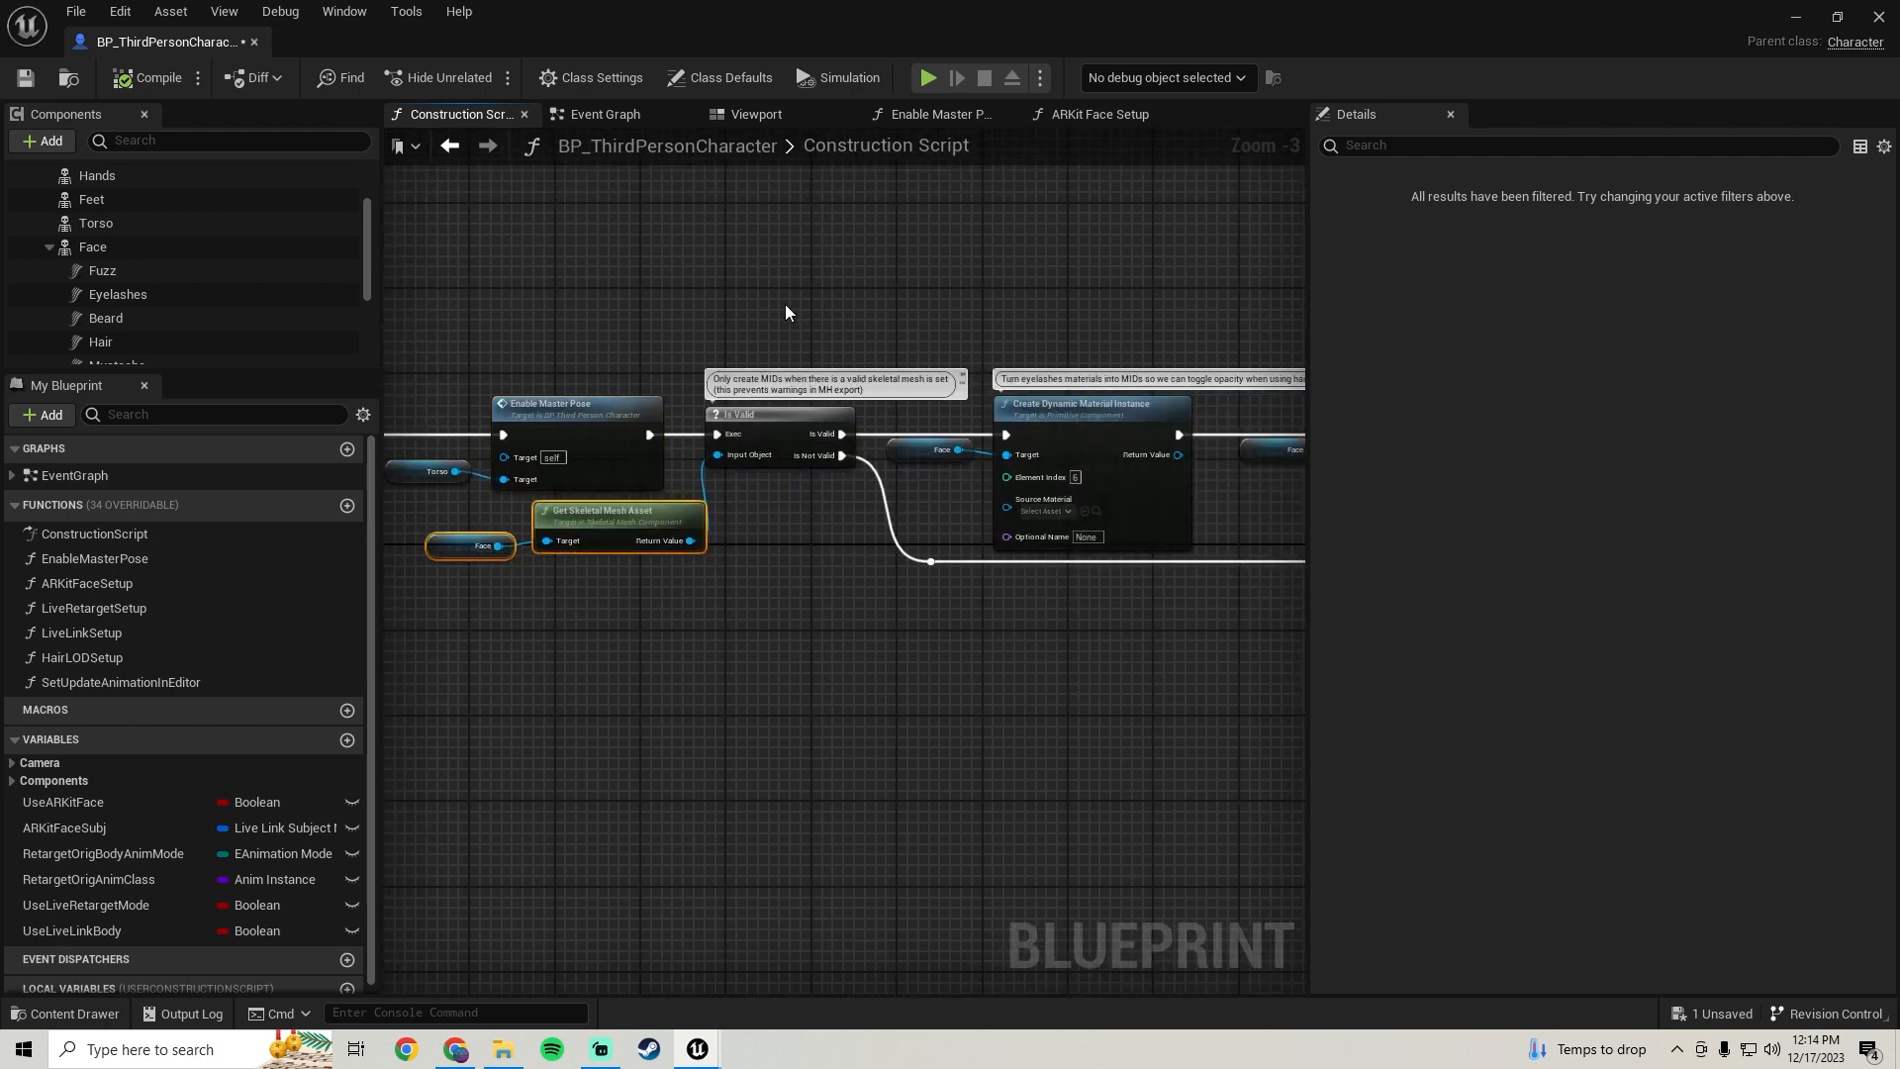
pyautogui.scroll(-5, 786, 305)
pyautogui.scroll(4, 785, 304)
pyautogui.moveTo(780, 299); pyautogui.dragTo(1100, 572)
pyautogui.moveTo(475, 548); pyautogui.dragTo(1302, 586, button='right')
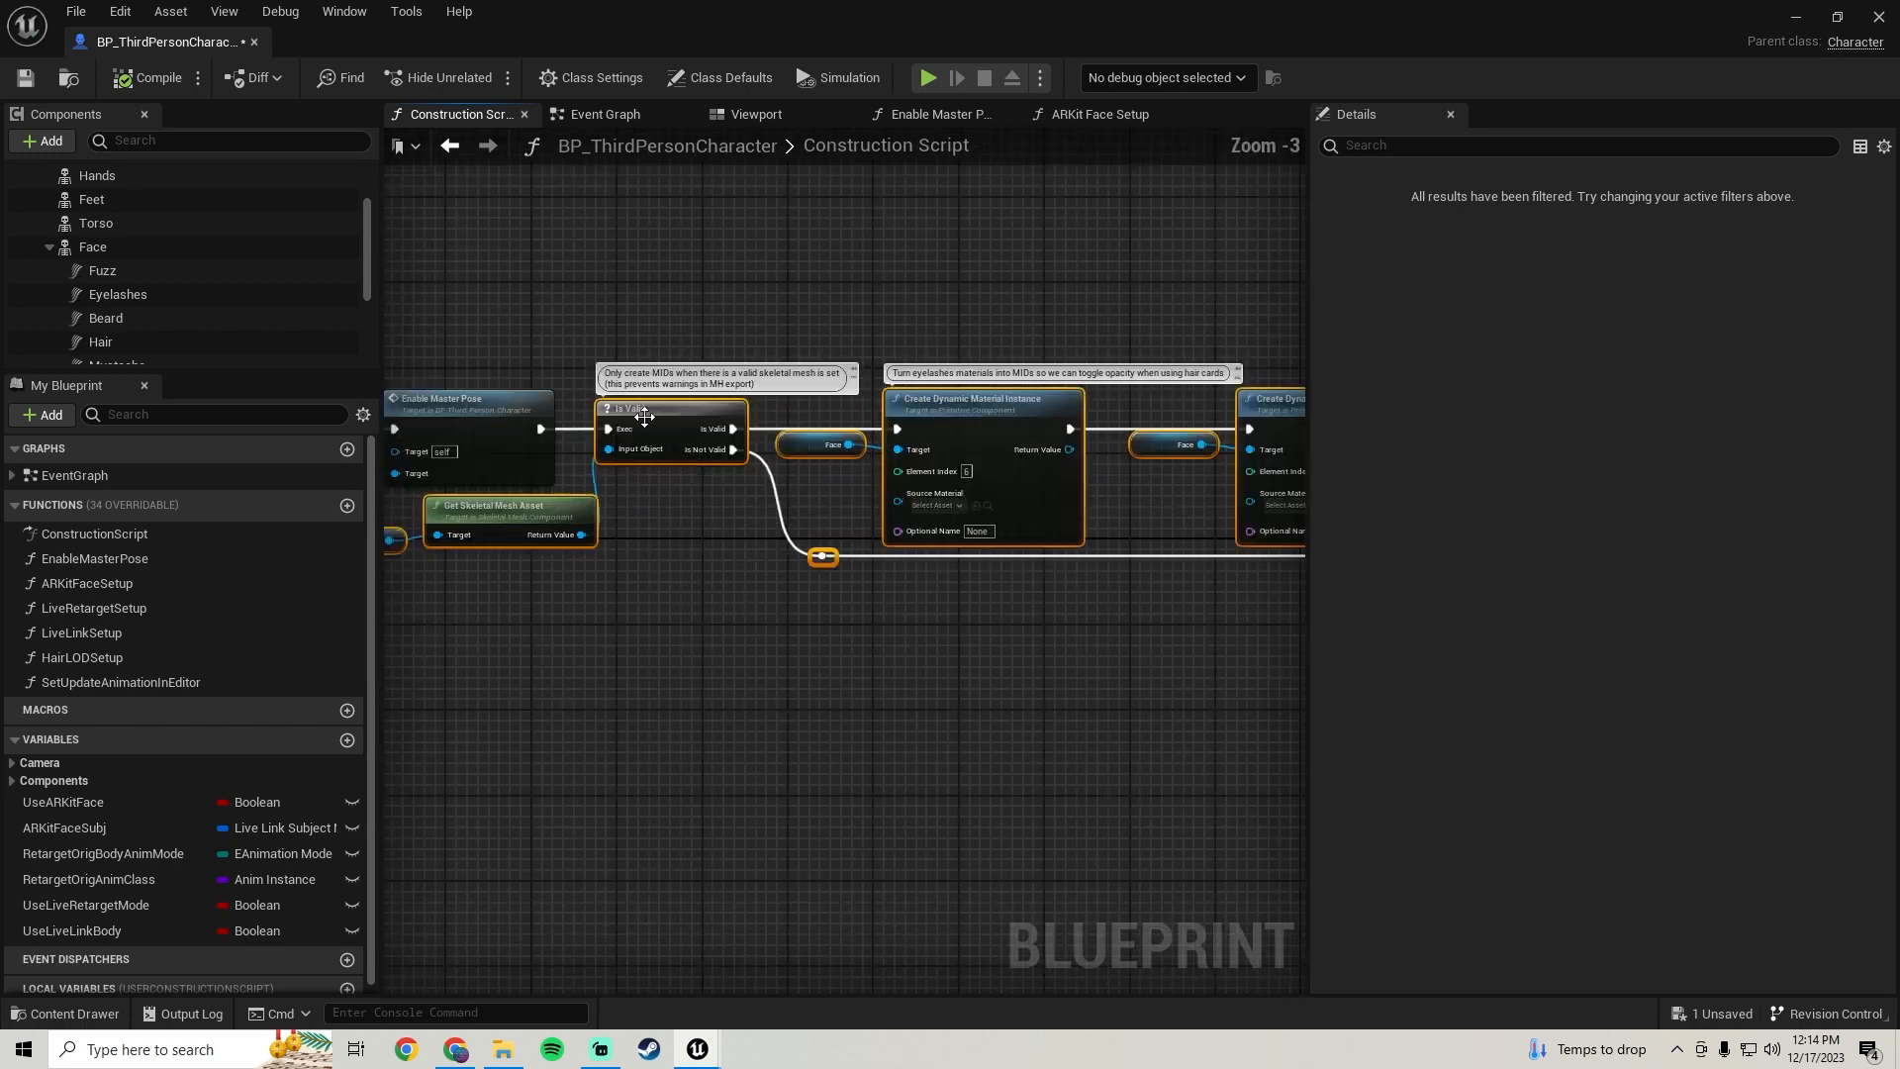
pyautogui.scroll(1, 650, 413)
pyautogui.moveTo(671, 414); pyautogui.dragTo(1100, 418, button='right')
pyautogui.click(764, 405)
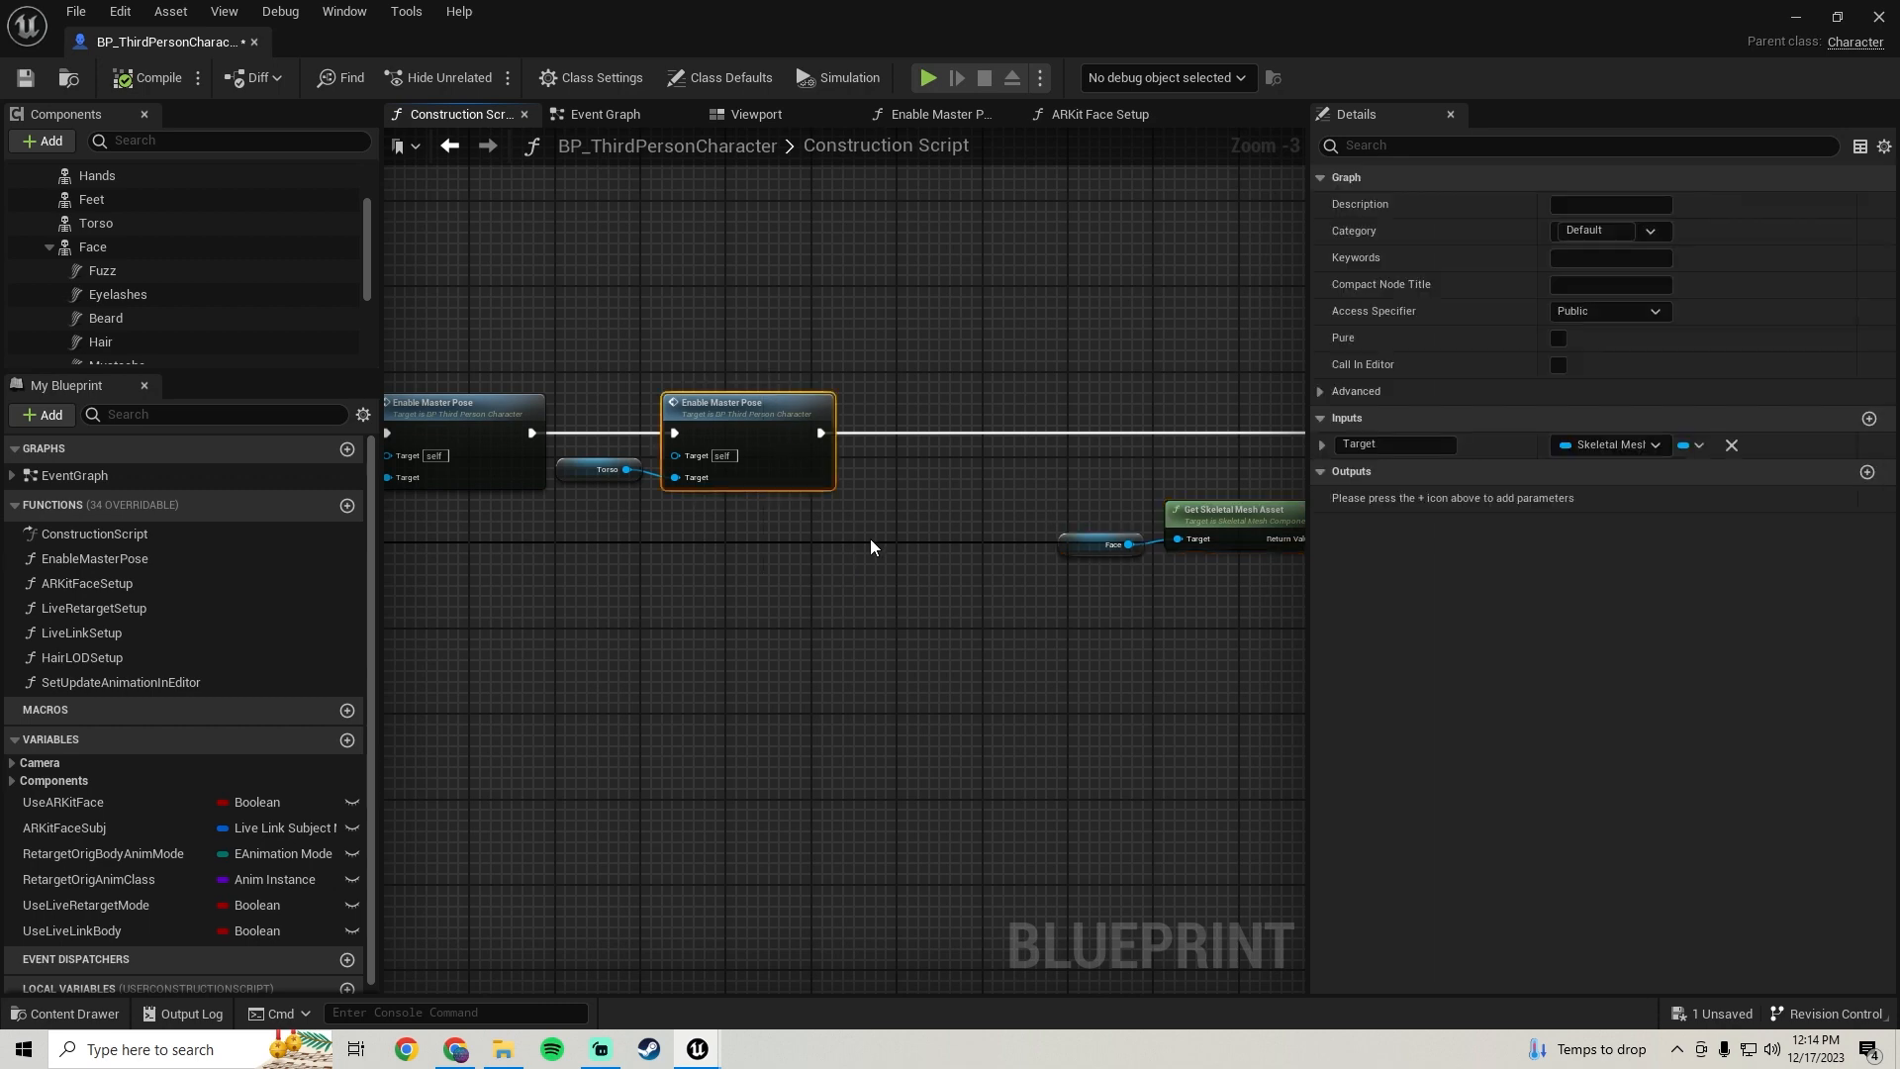
# Paste a duplicate Enable Master Pose node into the execution chain and connect the Hands component as its Target
pyautogui.hotkey('ctrl', 'v')
pyautogui.moveTo(911, 506); pyautogui.dragTo(821, 433)
pyautogui.moveTo(974, 506); pyautogui.dragTo(972, 425)
pyautogui.moveTo(1119, 379); pyautogui.dragTo(807, 377, button='right')
pyautogui.moveTo(744, 434); pyautogui.dragTo(1054, 436)
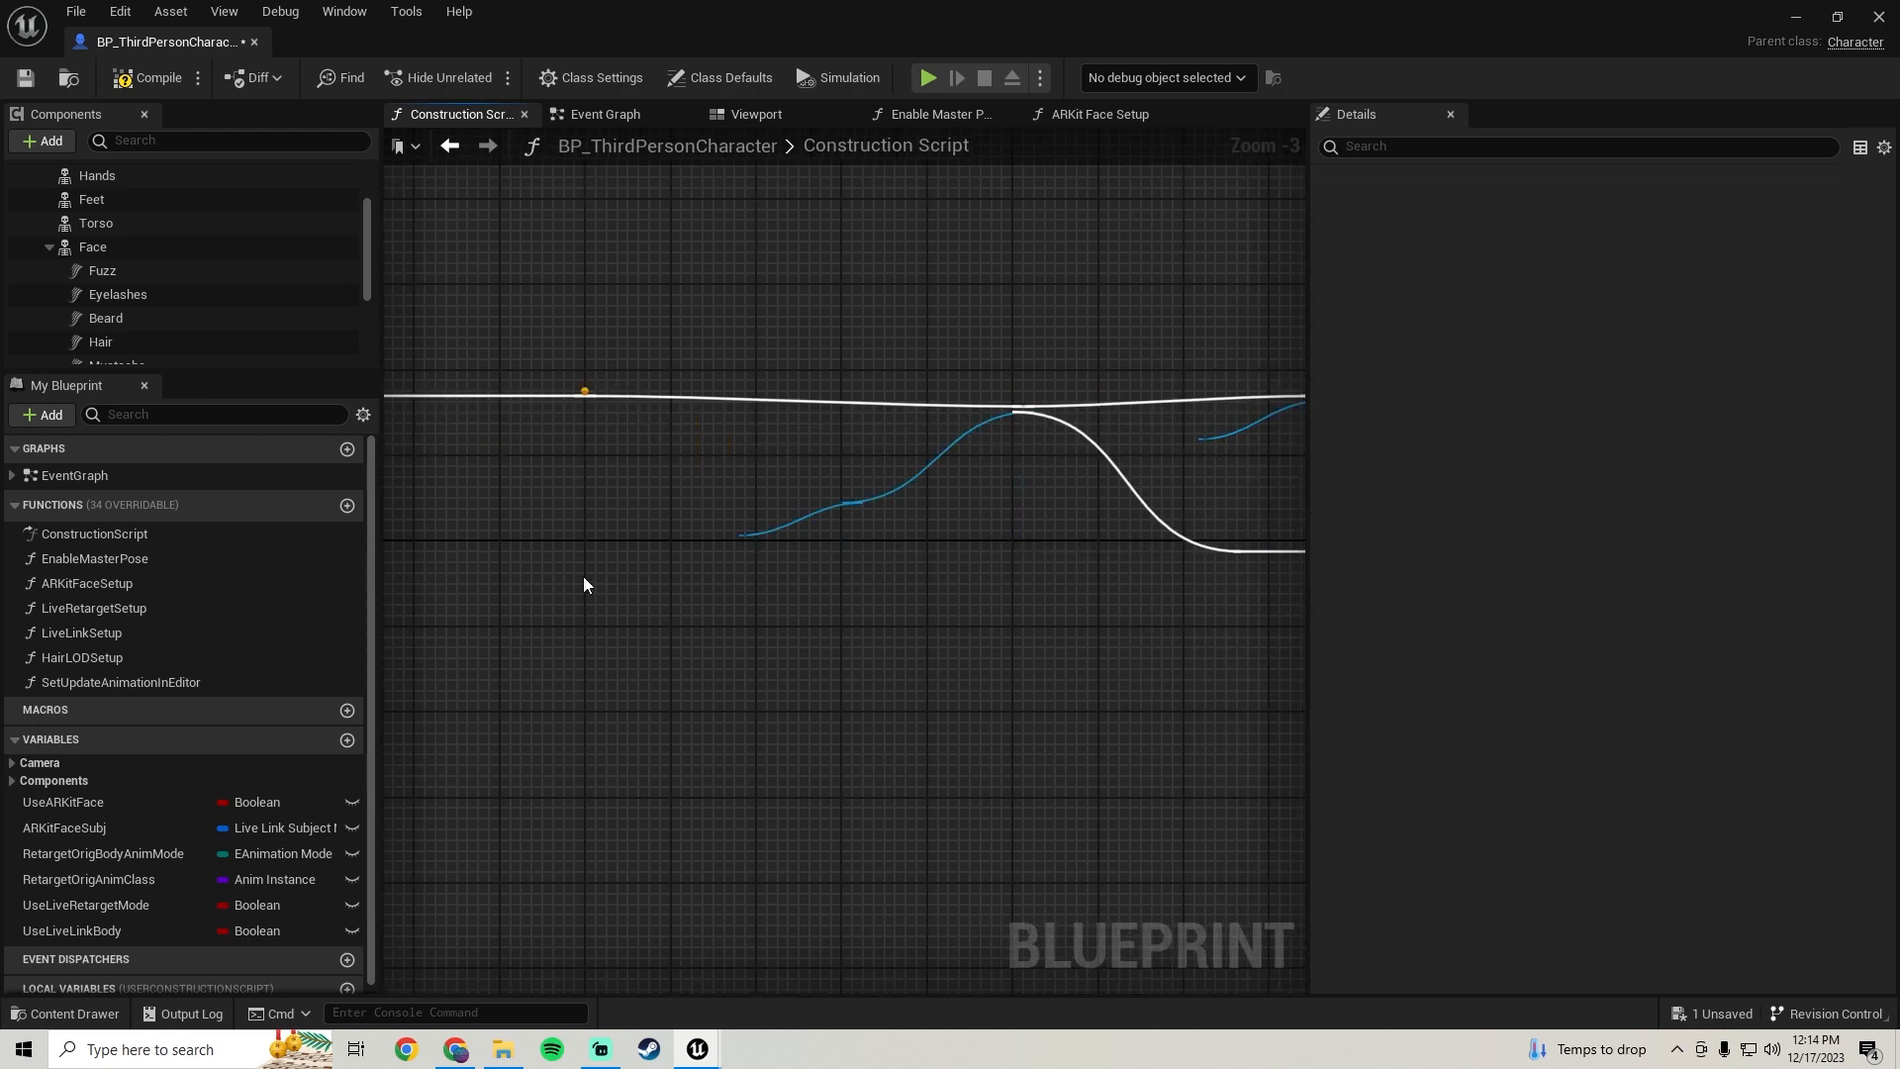
pyautogui.moveTo(584, 576); pyautogui.dragTo(768, 542, button='right')
pyautogui.moveTo(647, 561)
pyautogui.mouseDown(button='right')
pyautogui.moveTo(739, 574)
pyautogui.moveTo(651, 579)
pyautogui.mouseUp(button='right')
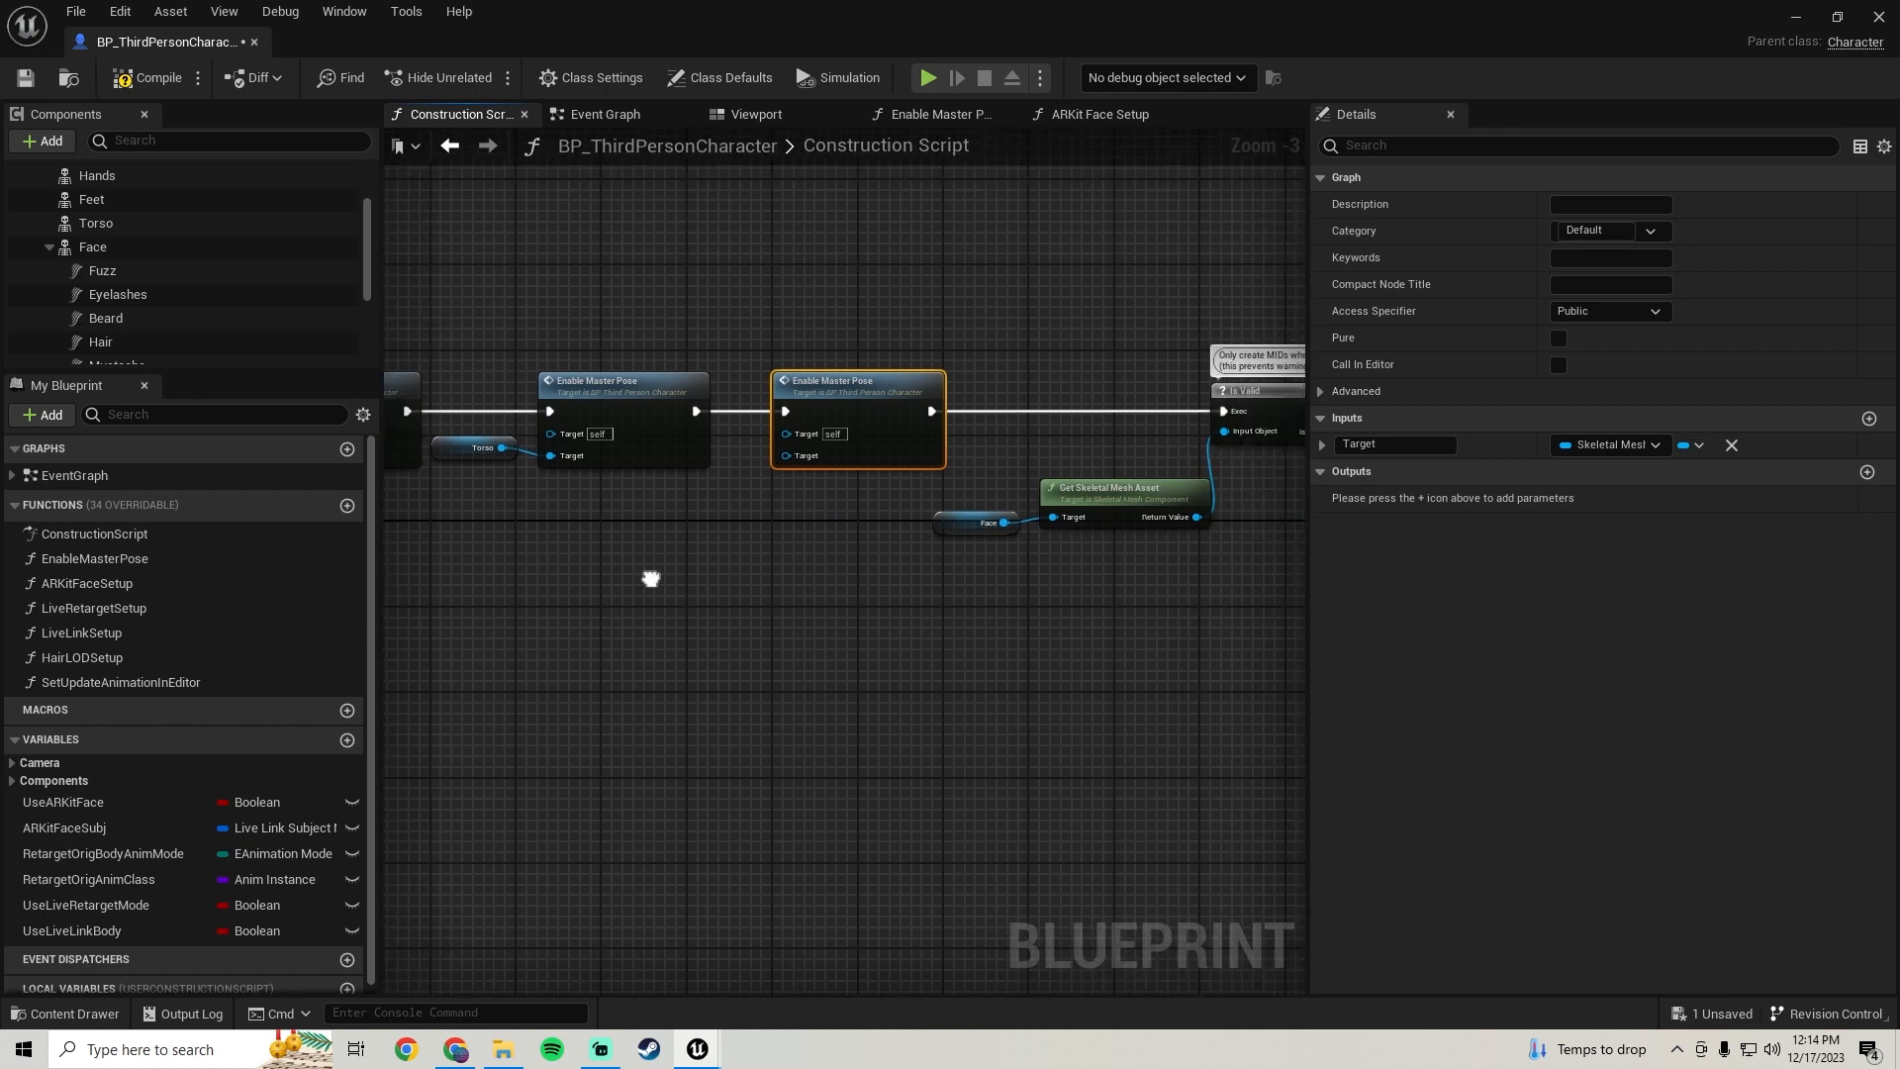
pyautogui.moveTo(169, 181); pyautogui.dragTo(787, 454)
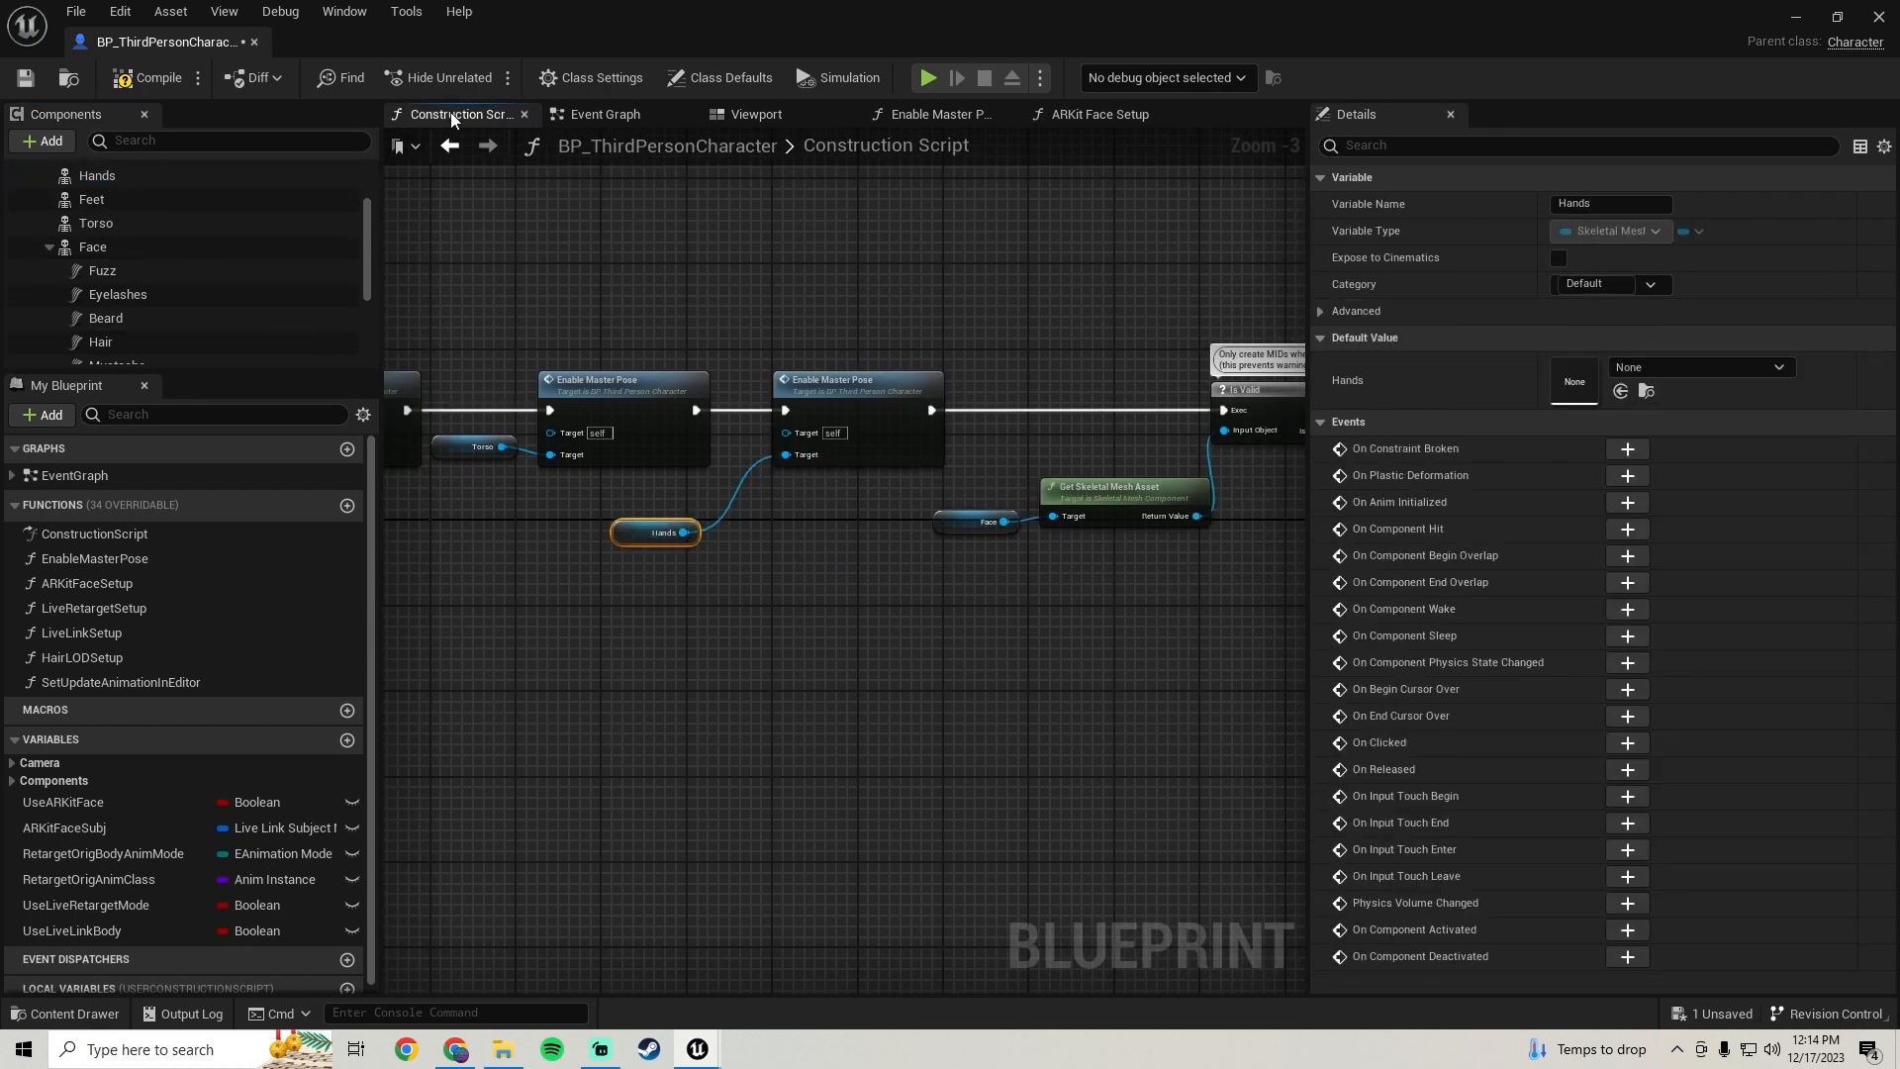
# Inspect the torso and hands in the blueprint viewport, then save the blueprint
pyautogui.click(768, 116)
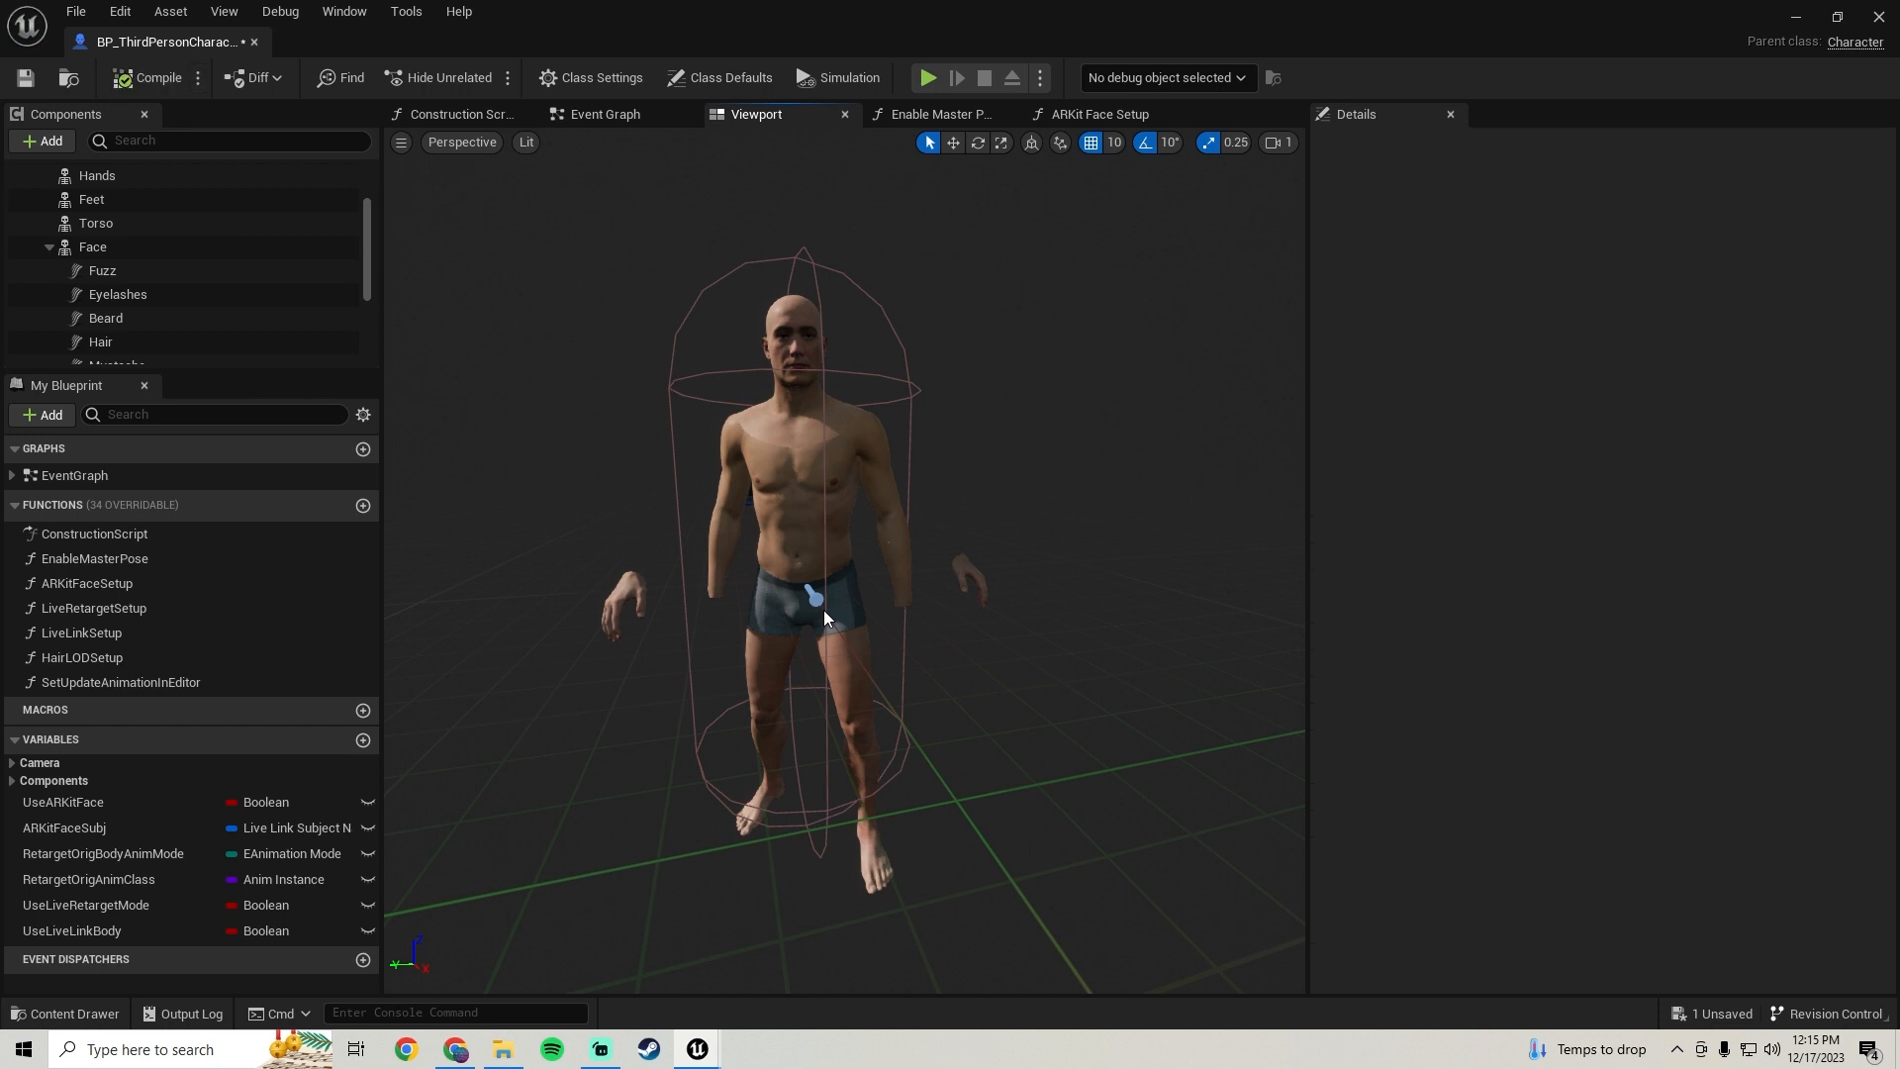
pyautogui.moveTo(823, 609); pyautogui.dragTo(821, 667, button='right')
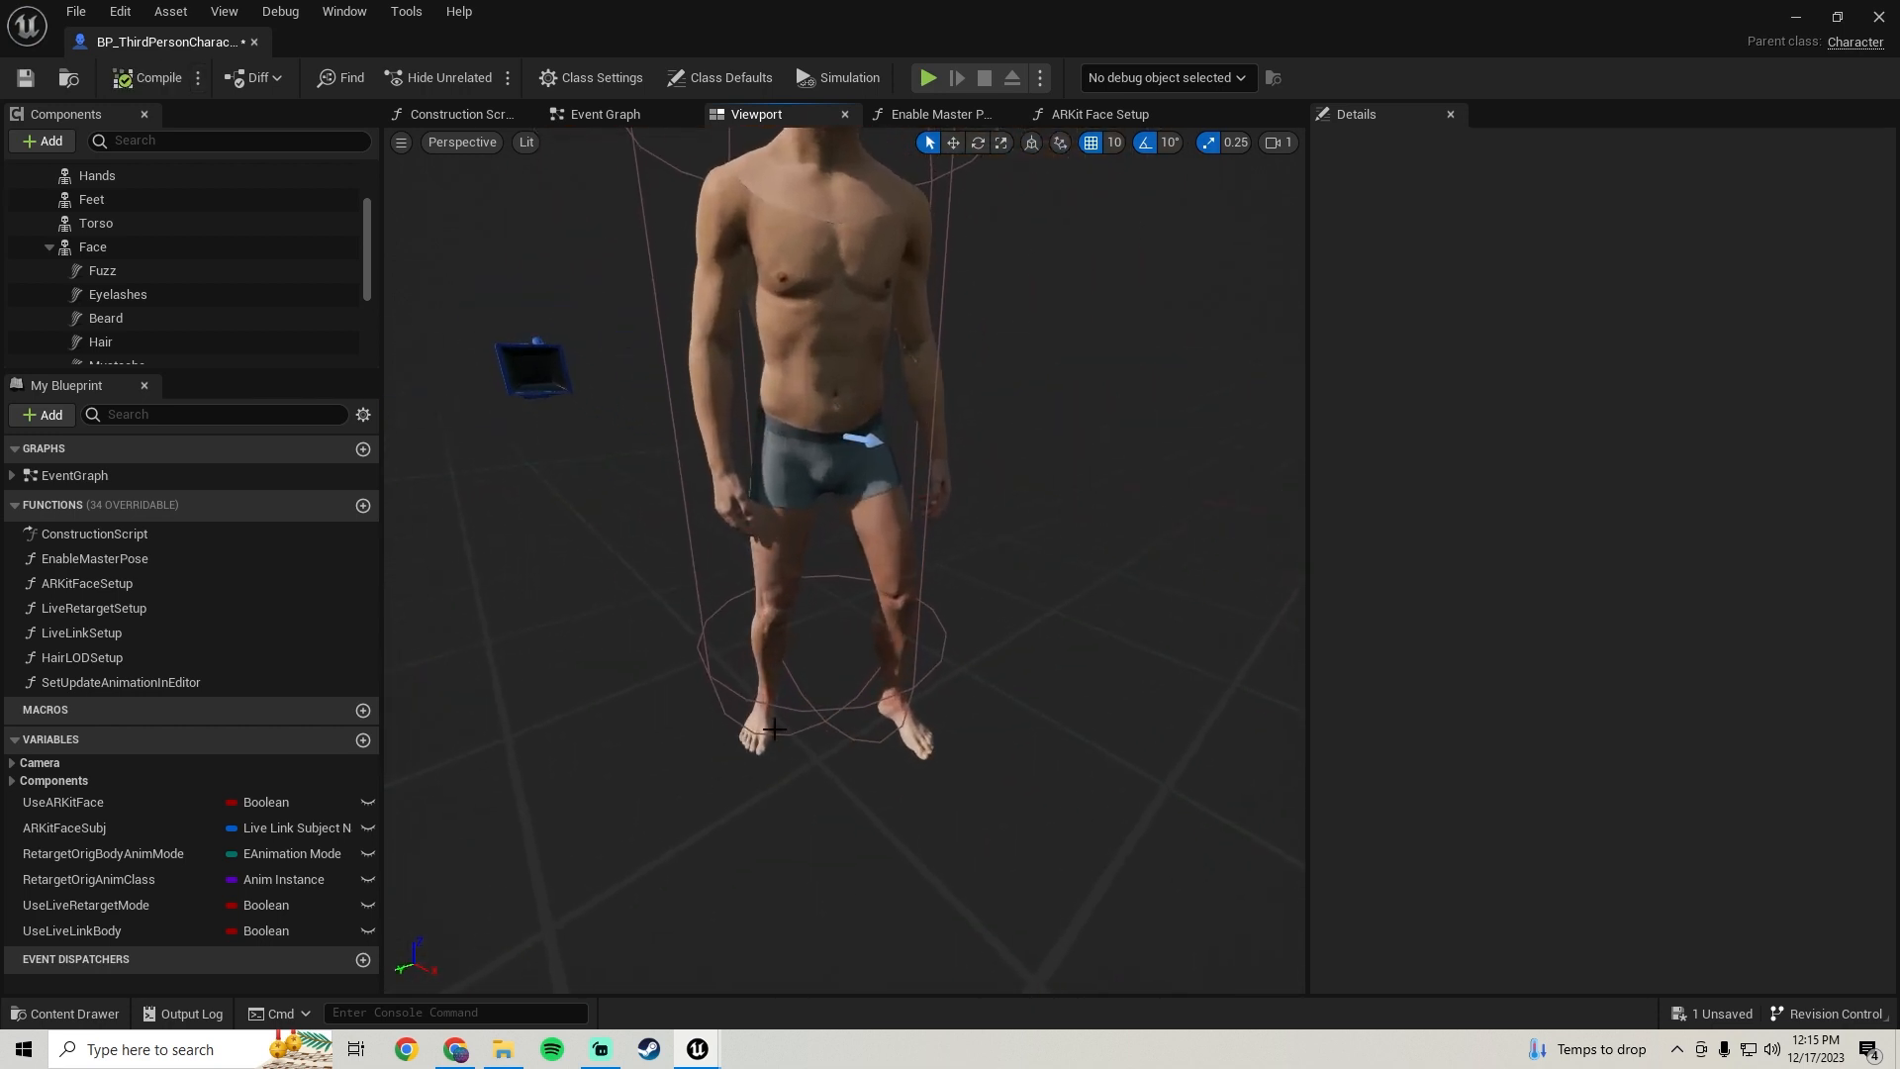
pyautogui.click(820, 415)
pyautogui.click(820, 376)
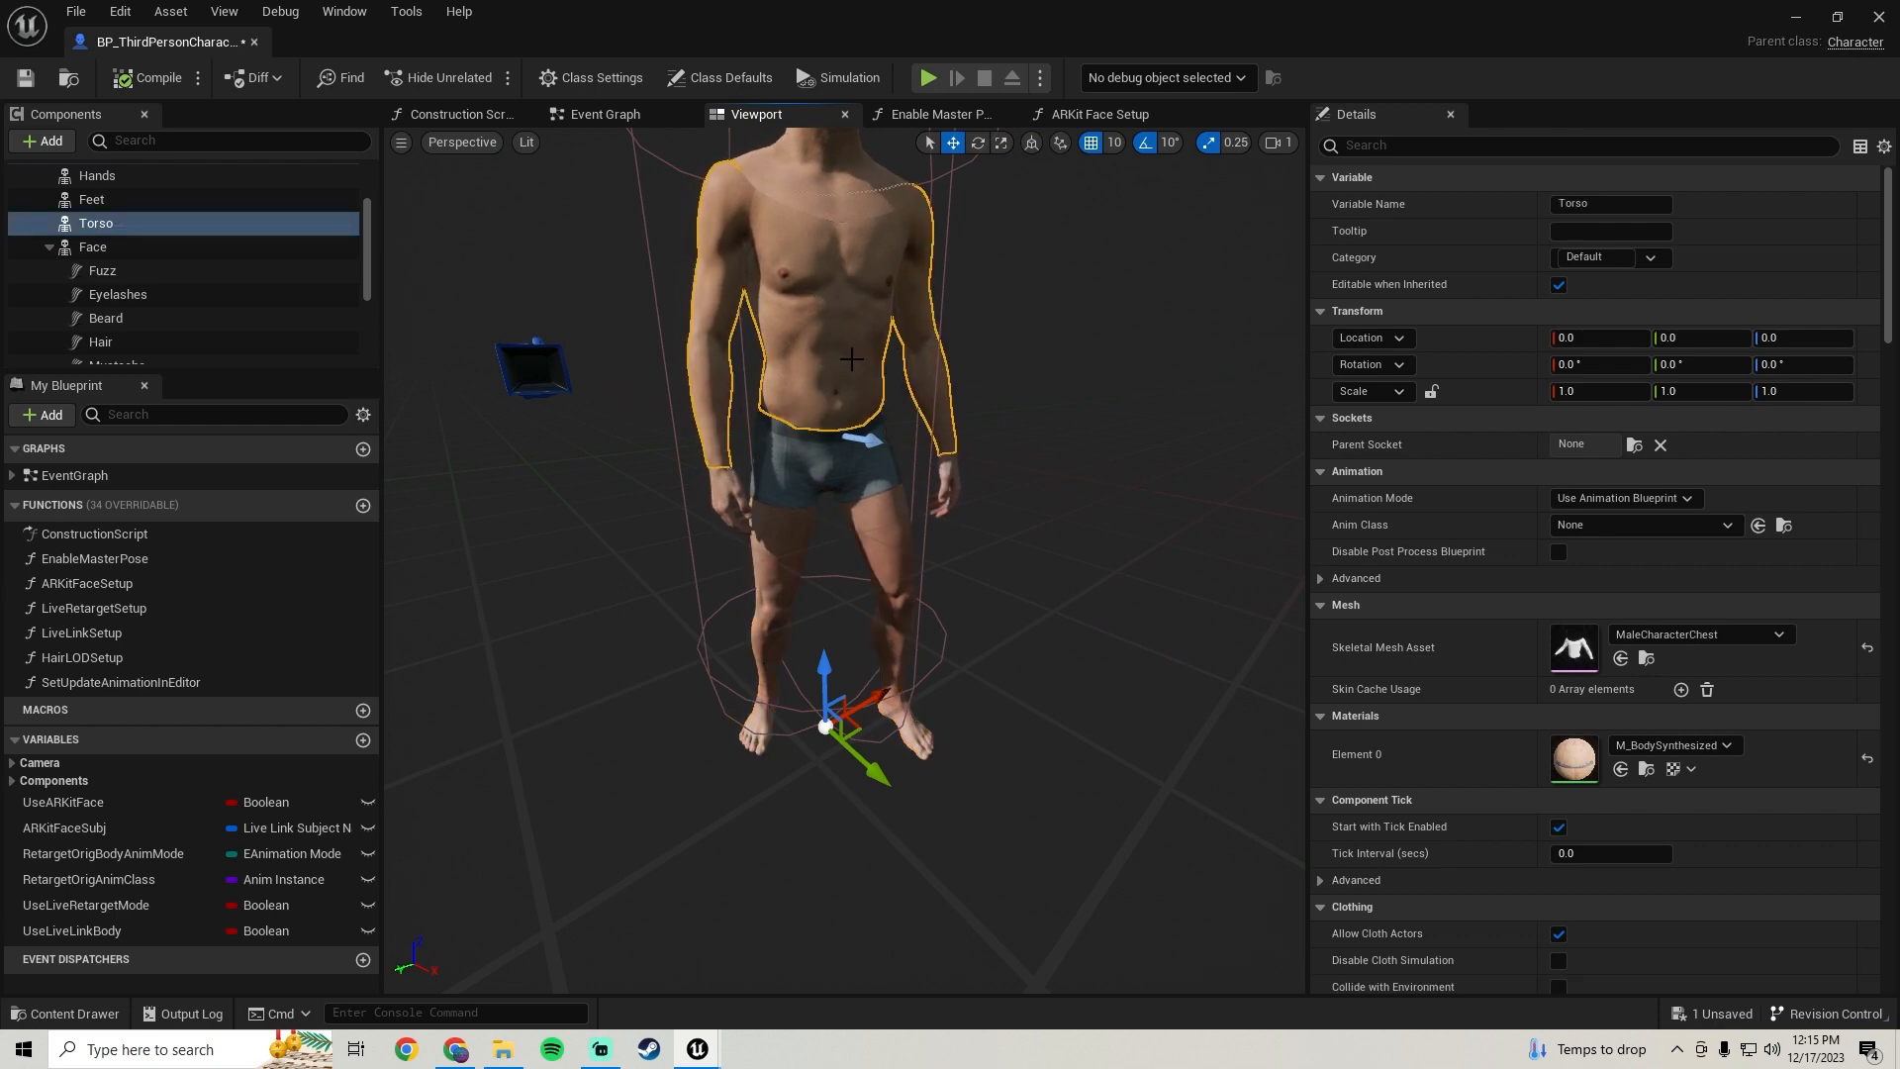
pyautogui.click(730, 502)
pyautogui.moveTo(730, 503); pyautogui.dragTo(744, 477, button='right')
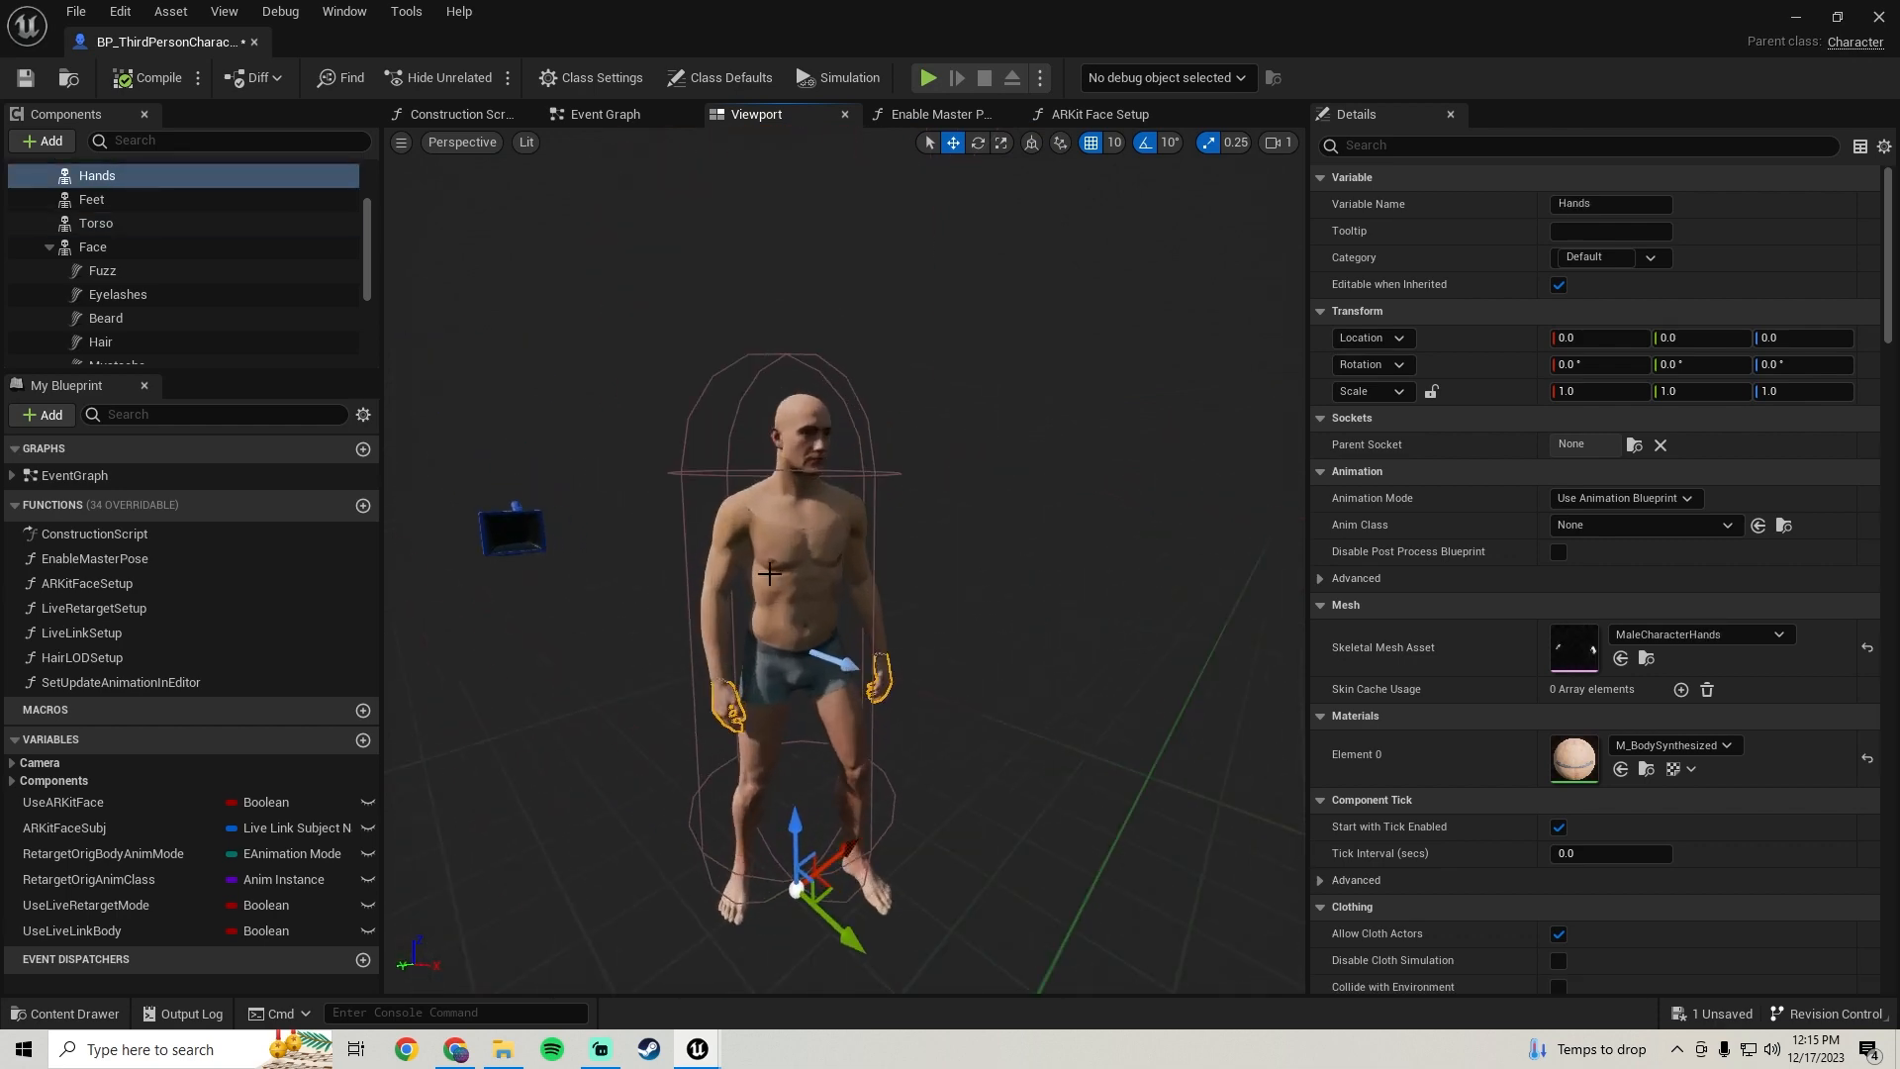
pyautogui.click(800, 445)
pyautogui.click(31, 79)
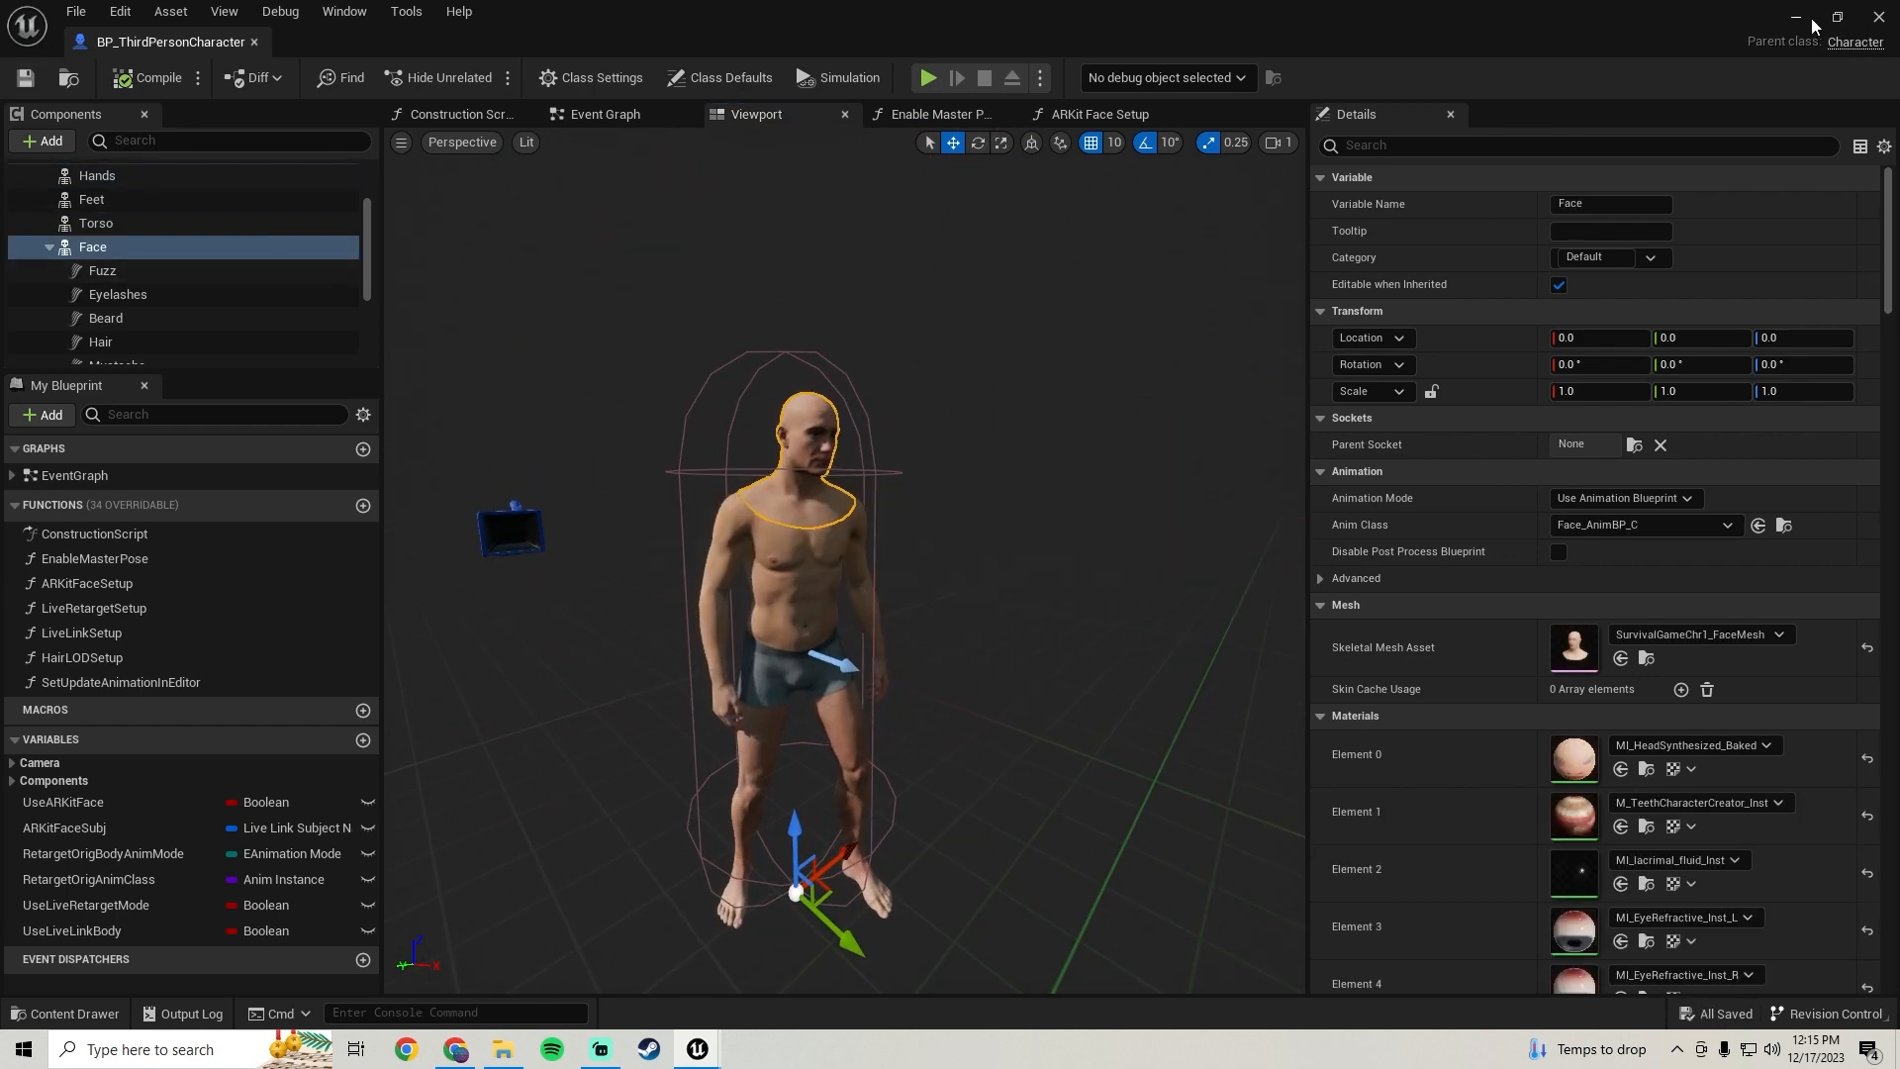
pyautogui.click(1797, 18)
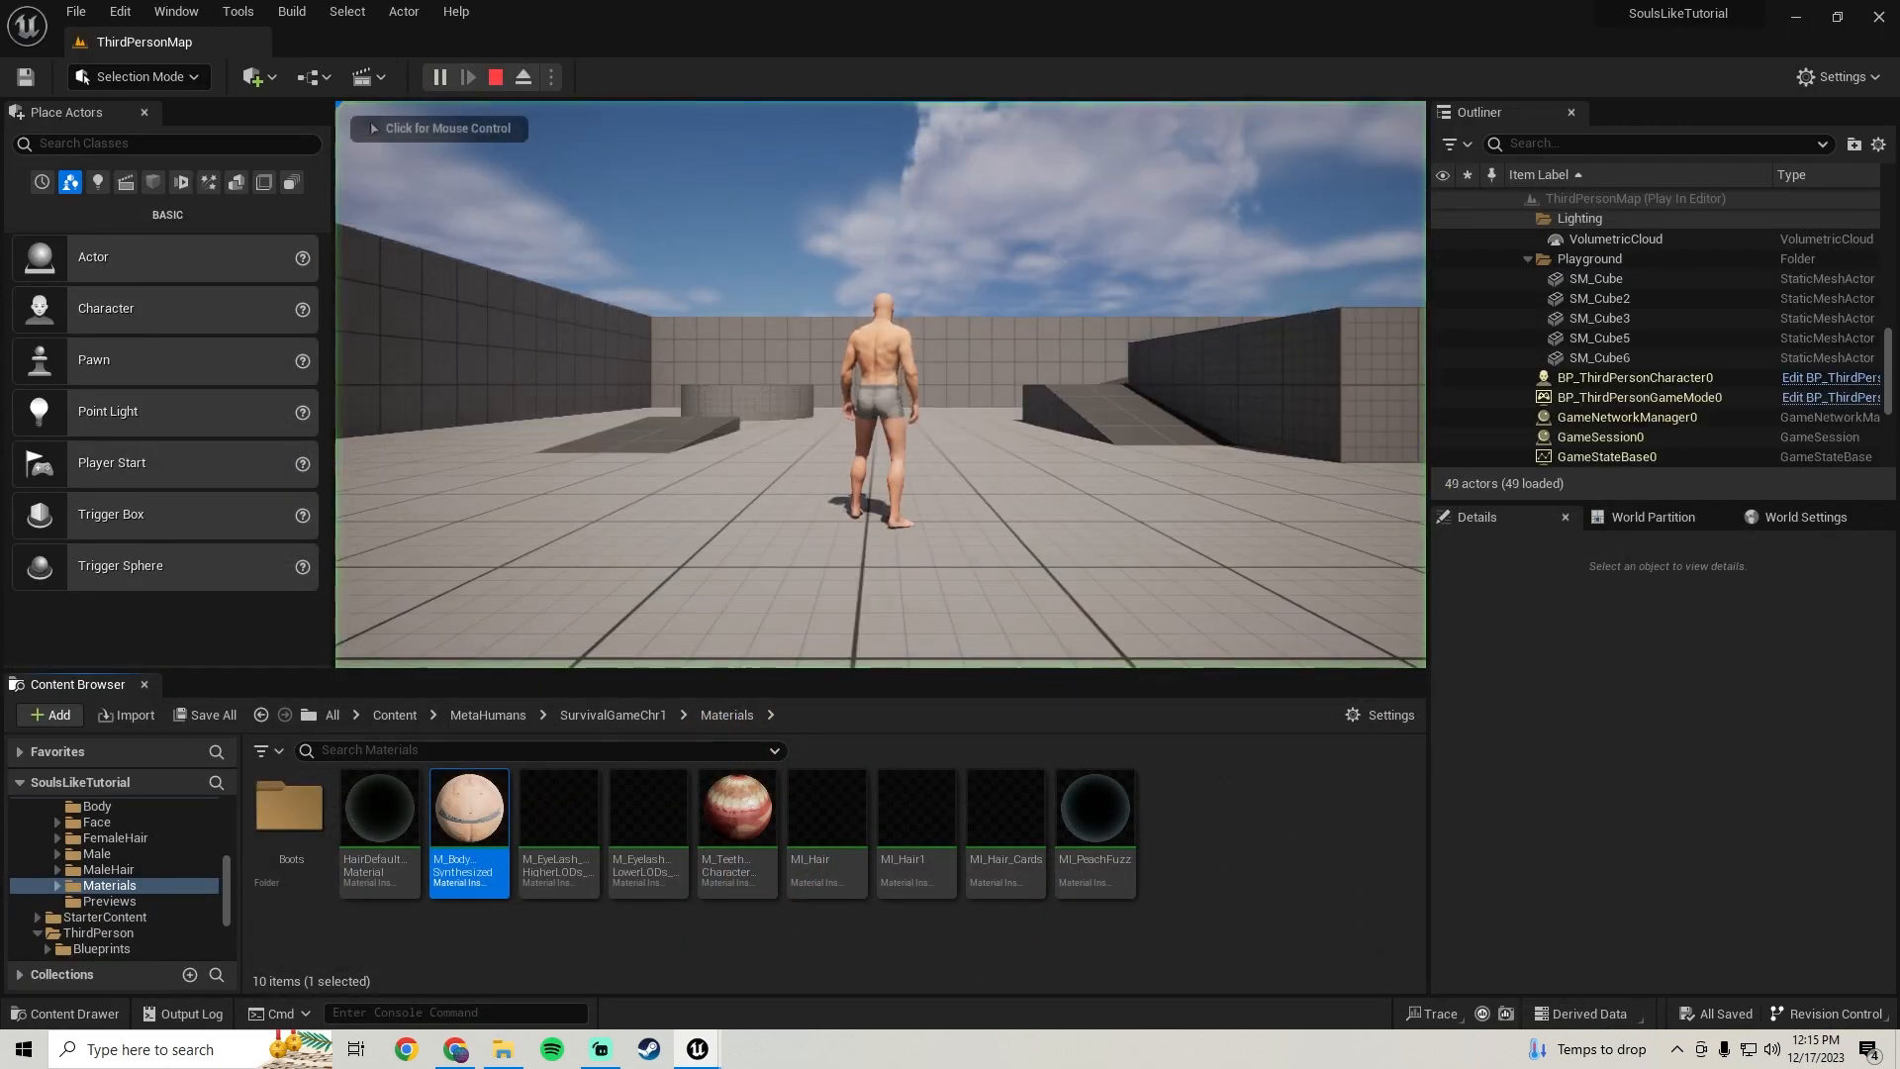
# Play the level full screen and run the character around to test the attached hands
pyautogui.press('F11')
pyautogui.press('d')
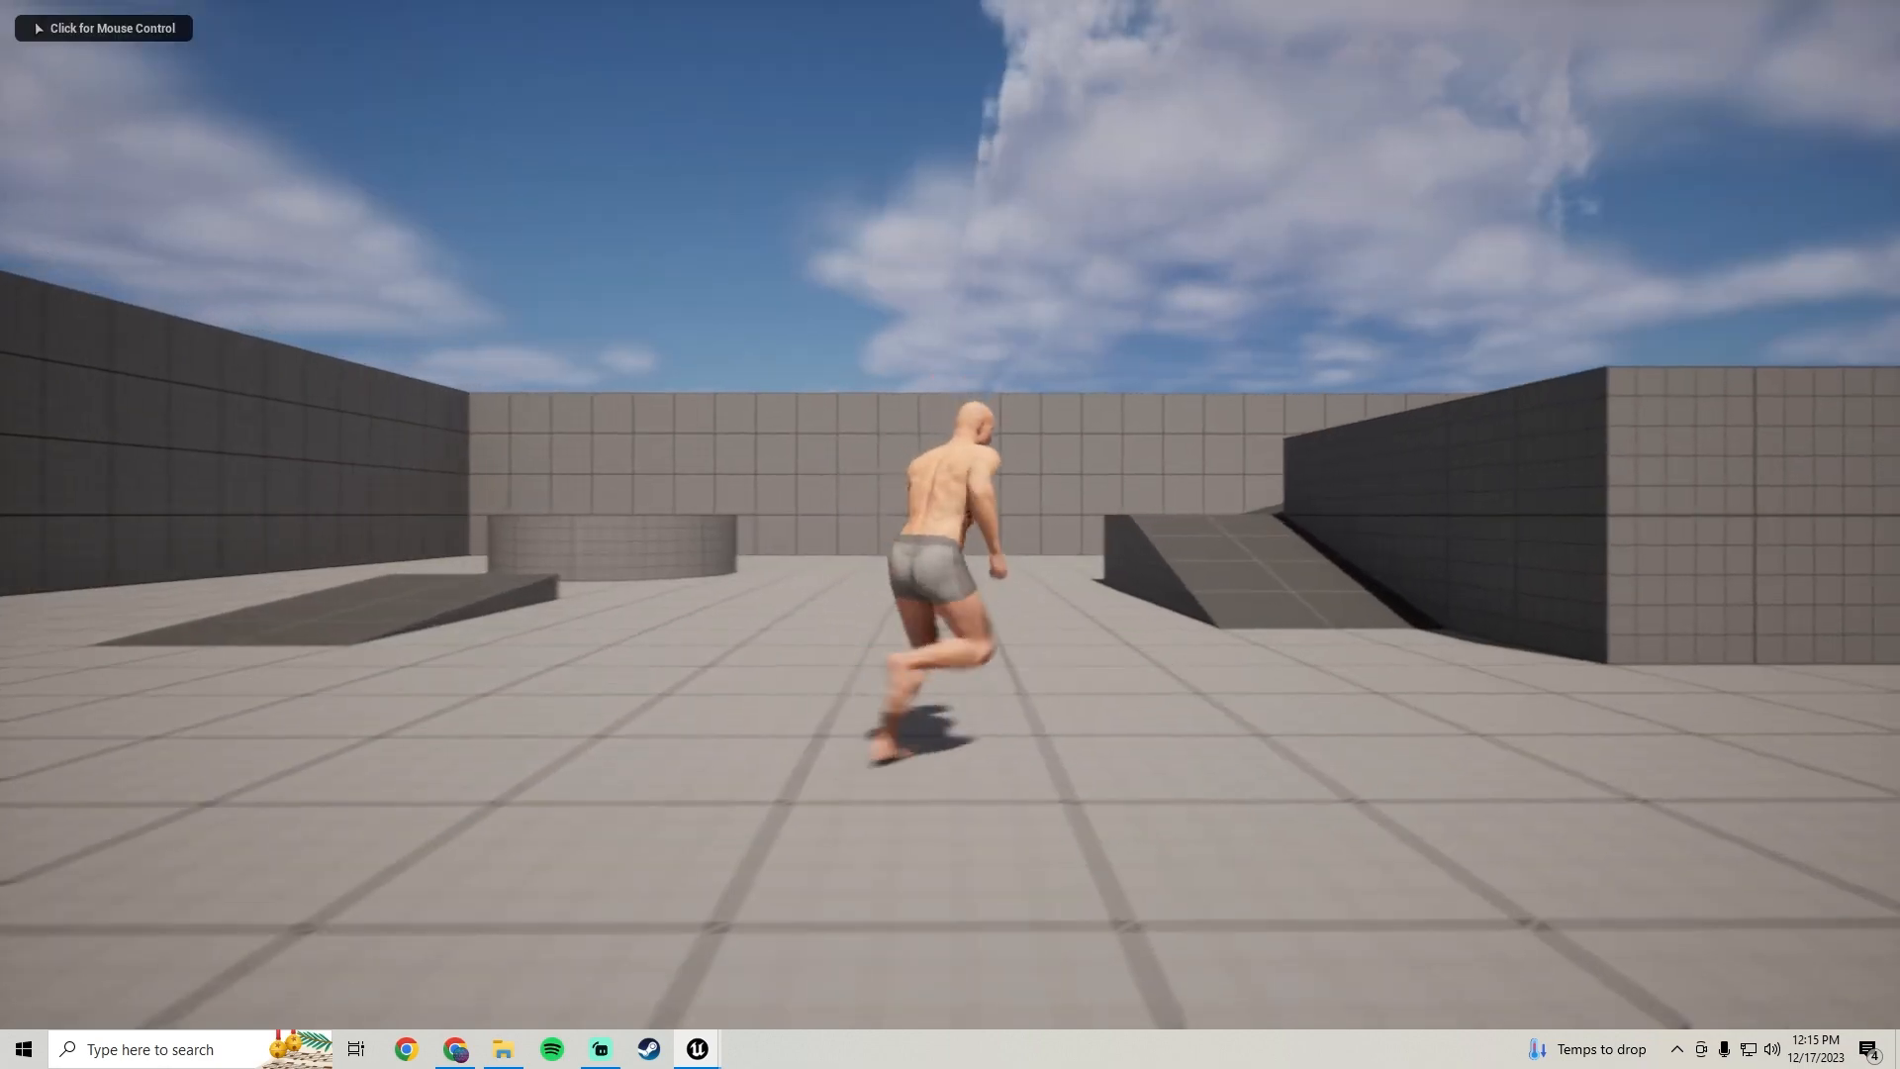
pyautogui.press('w')
pyautogui.click(950, 534)
pyautogui.press('a')
pyautogui.press('w')
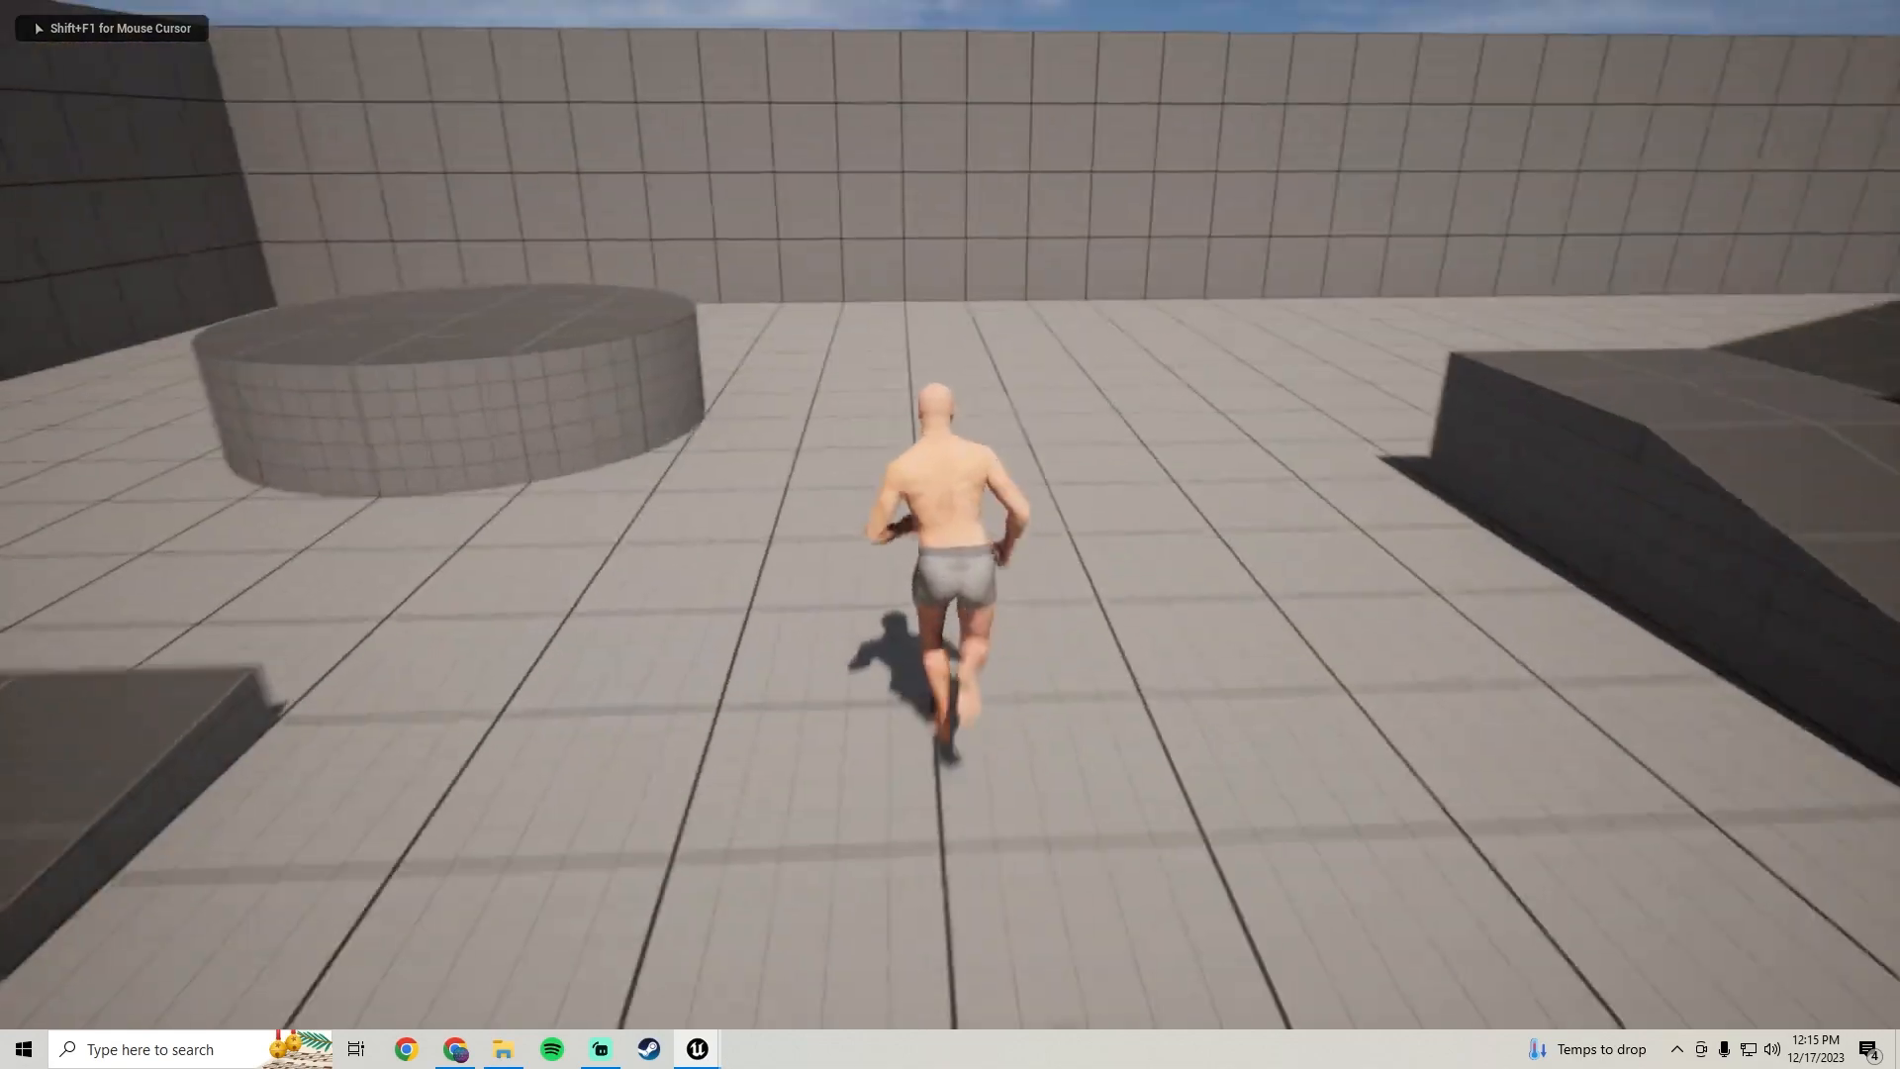
pyautogui.press('space')
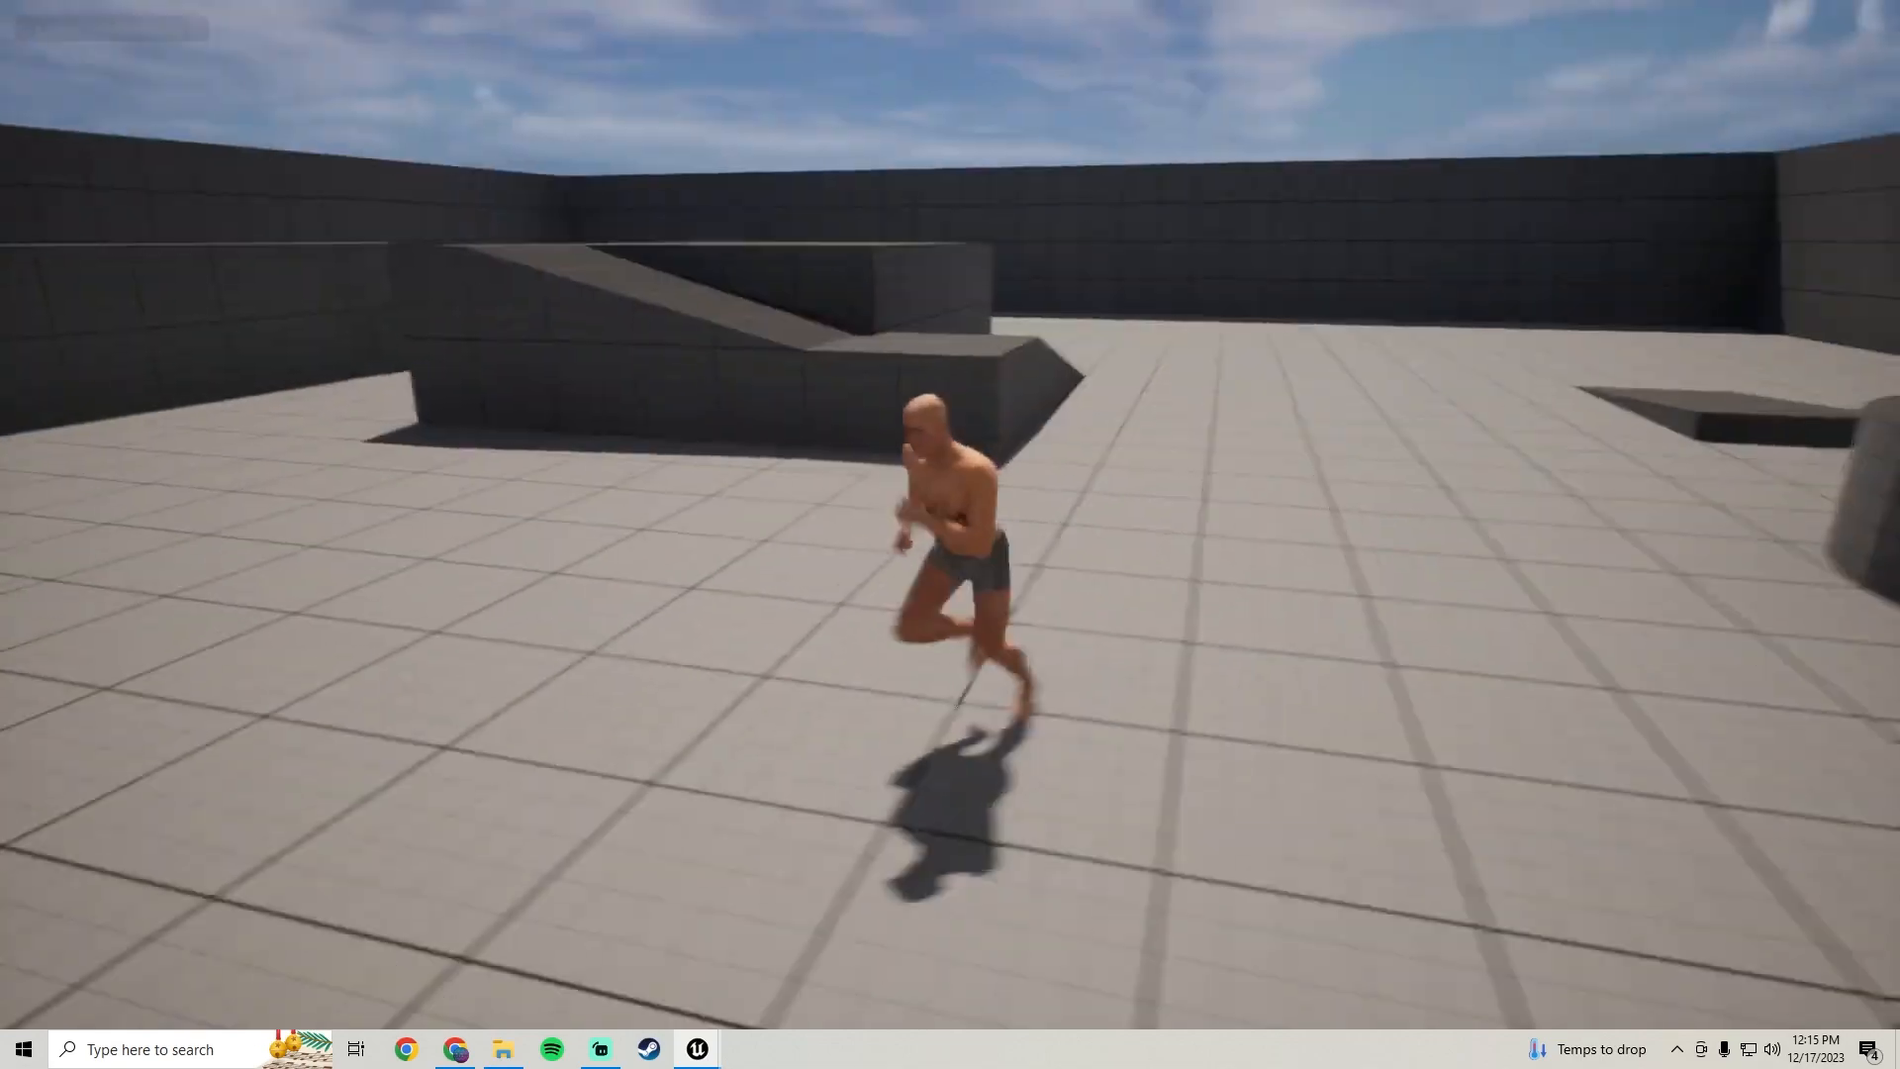
pyautogui.press('d')
pyautogui.press('w')
pyautogui.press('w')
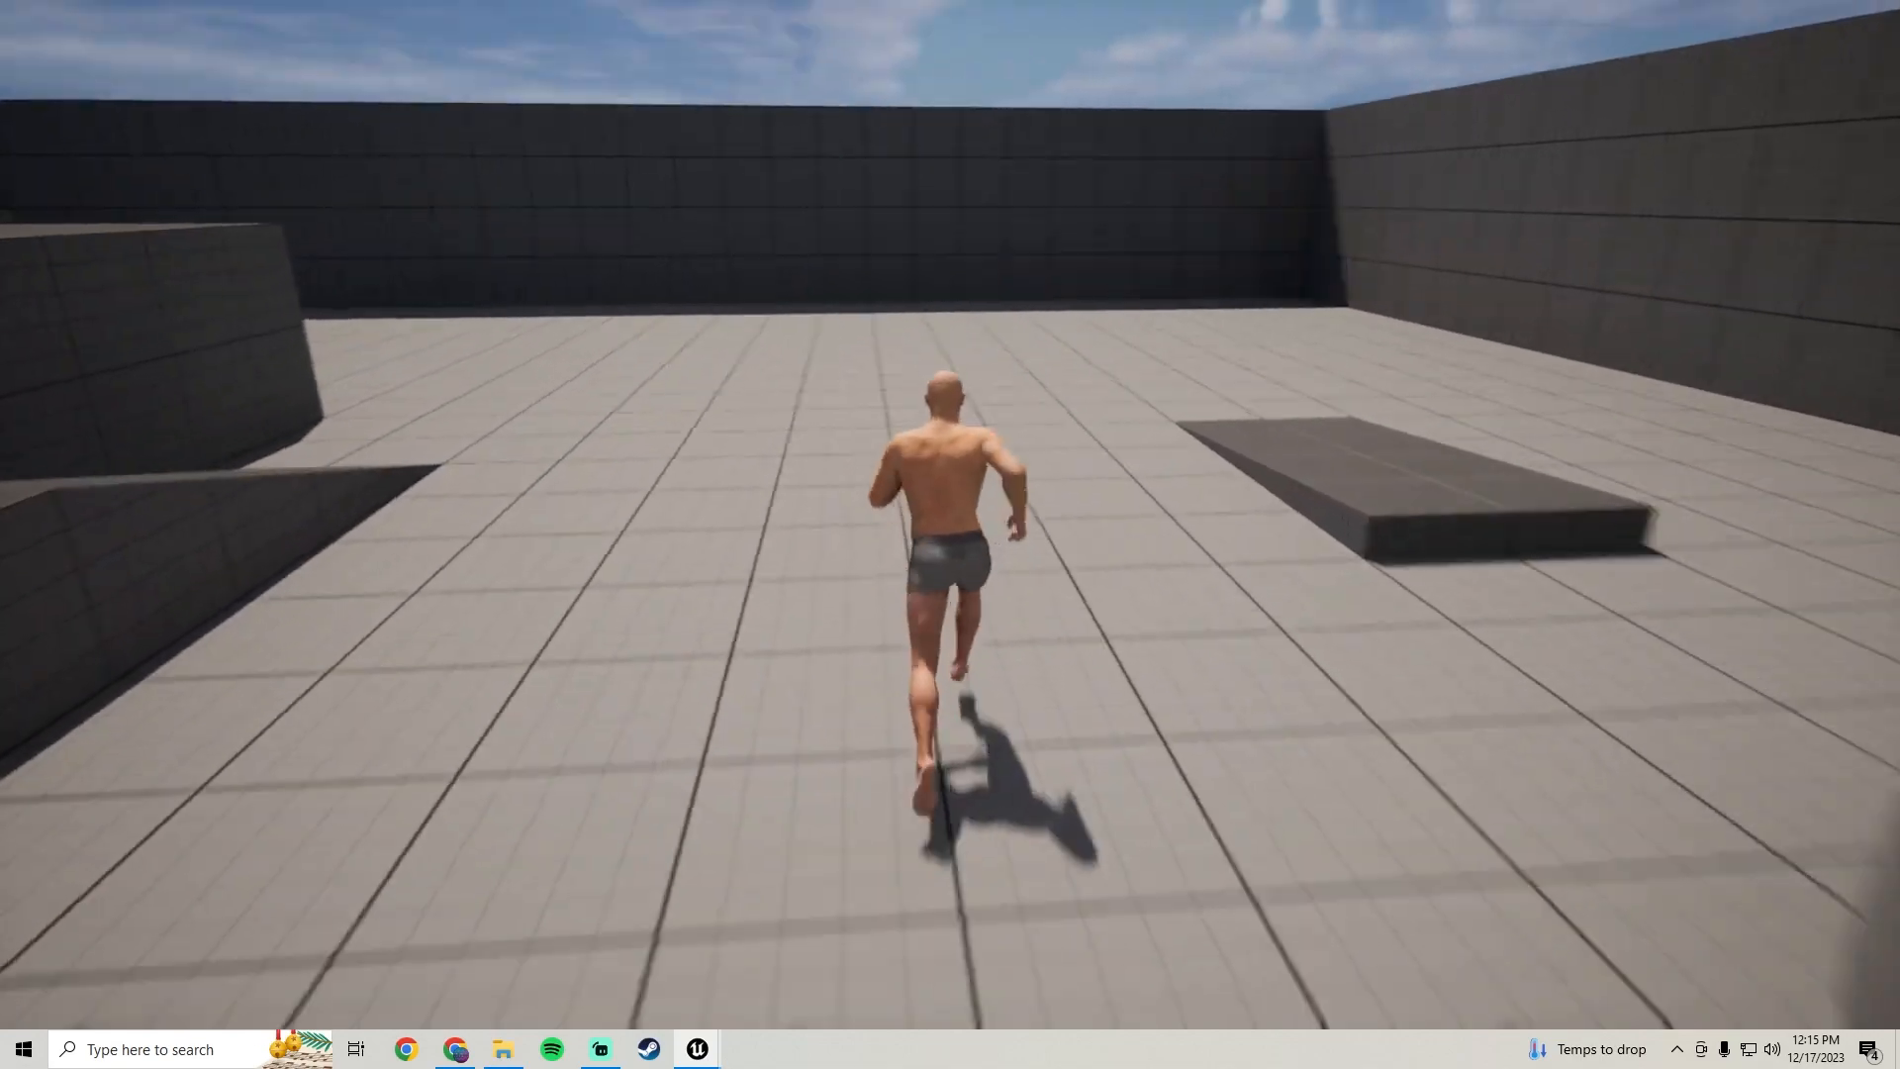
pyautogui.press('w')
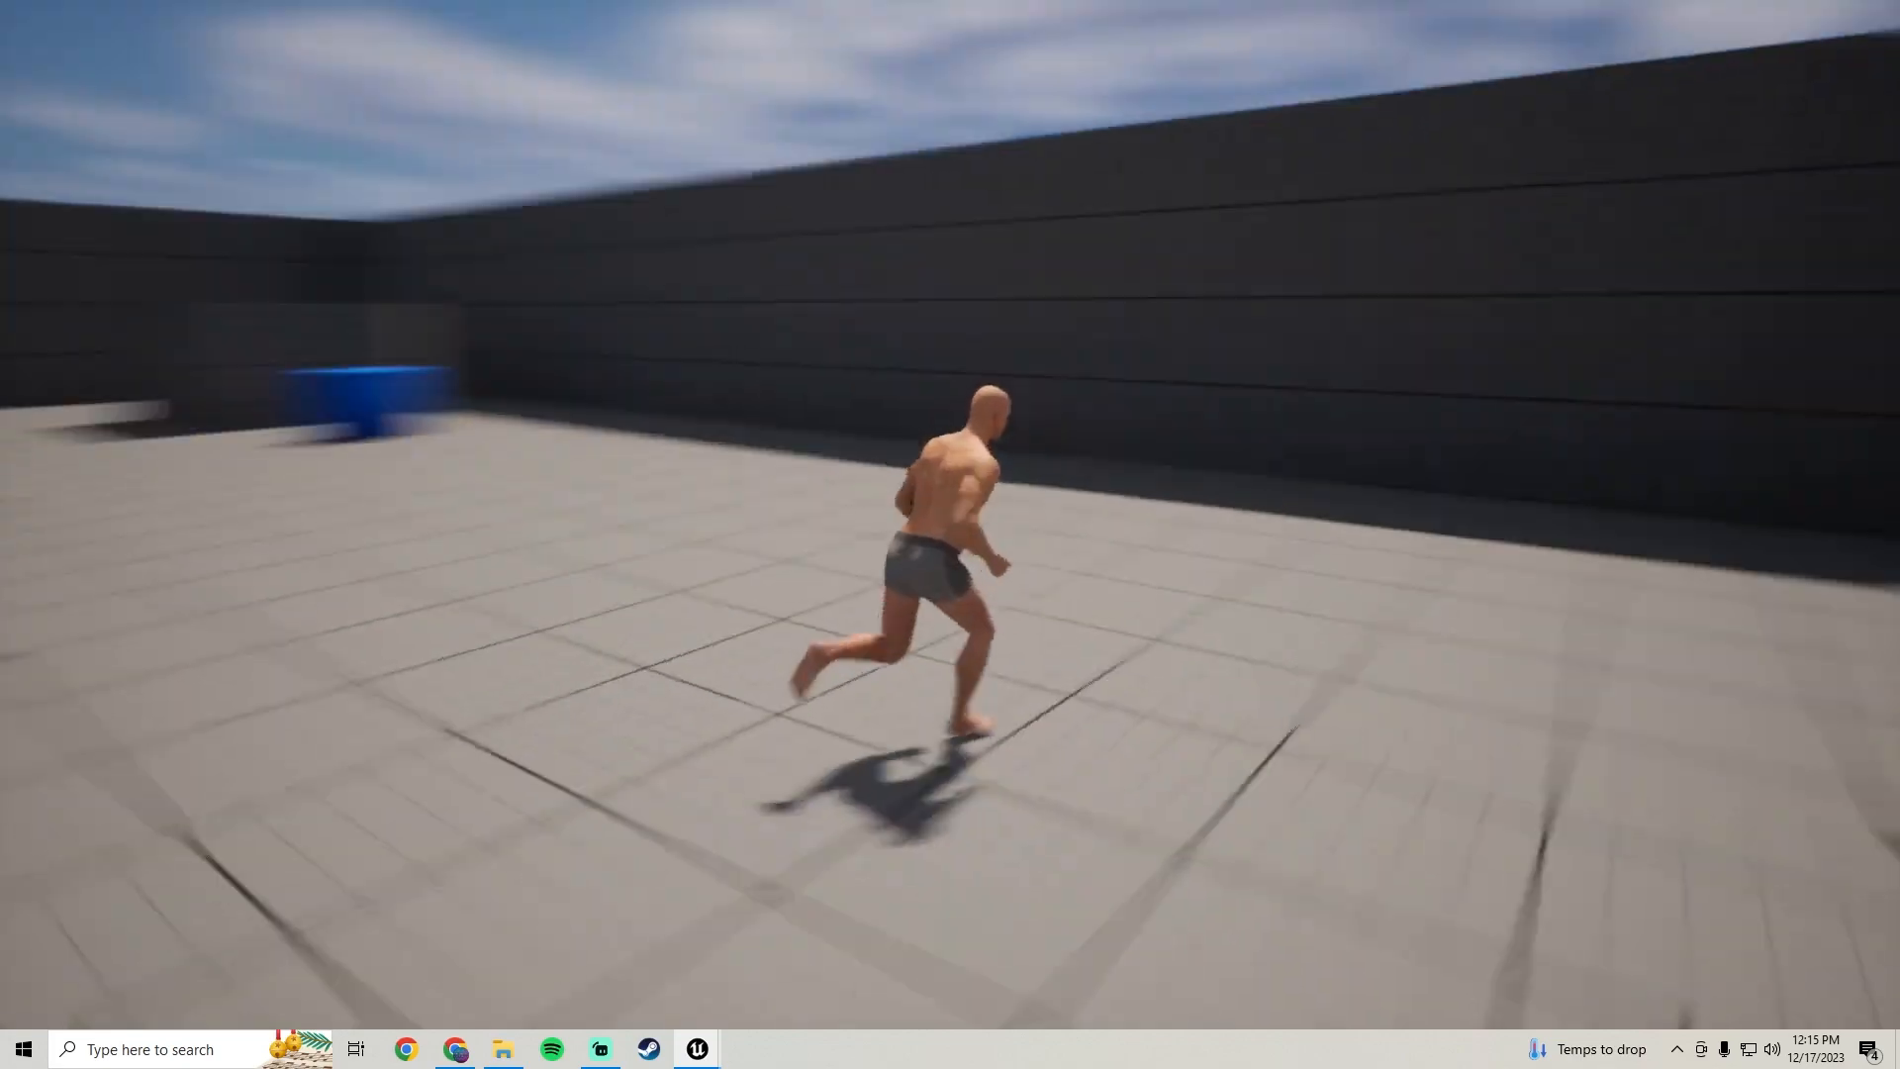
pyautogui.press('w')
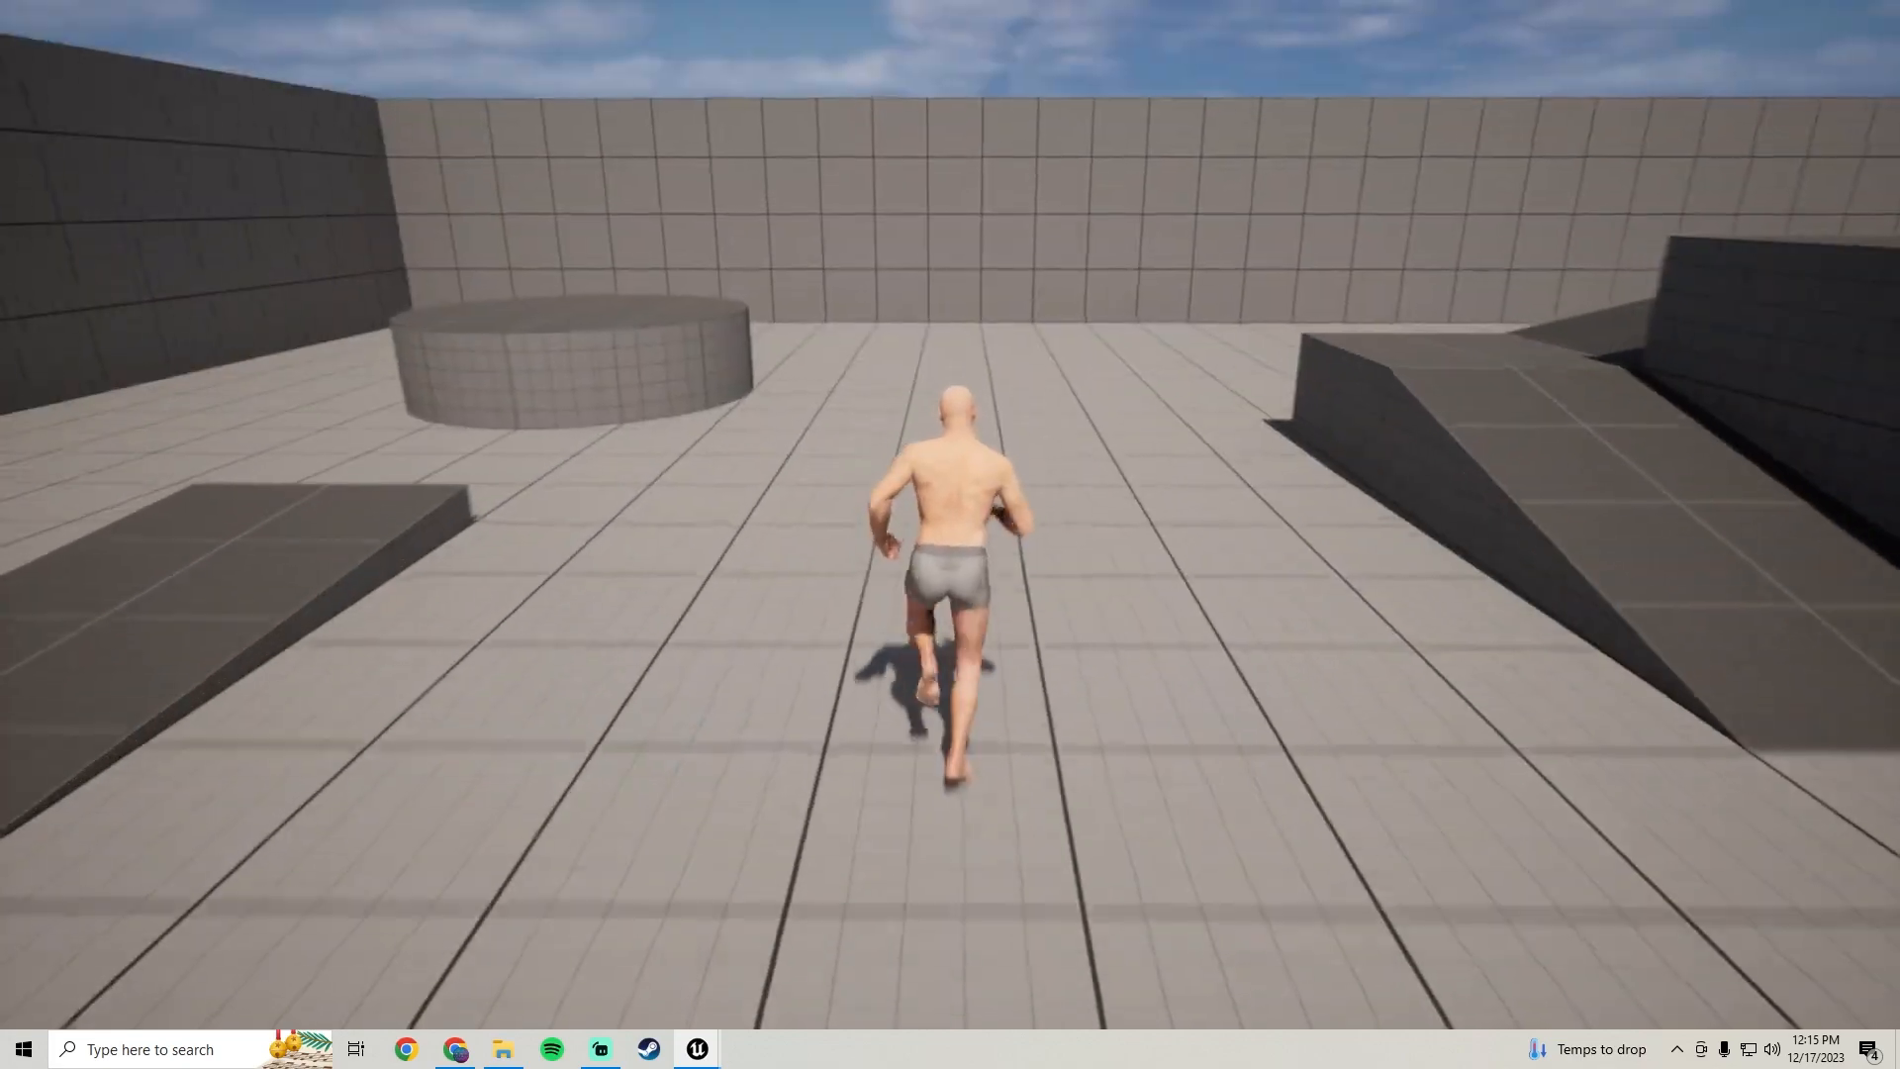
pyautogui.press('s')
pyautogui.press('s')
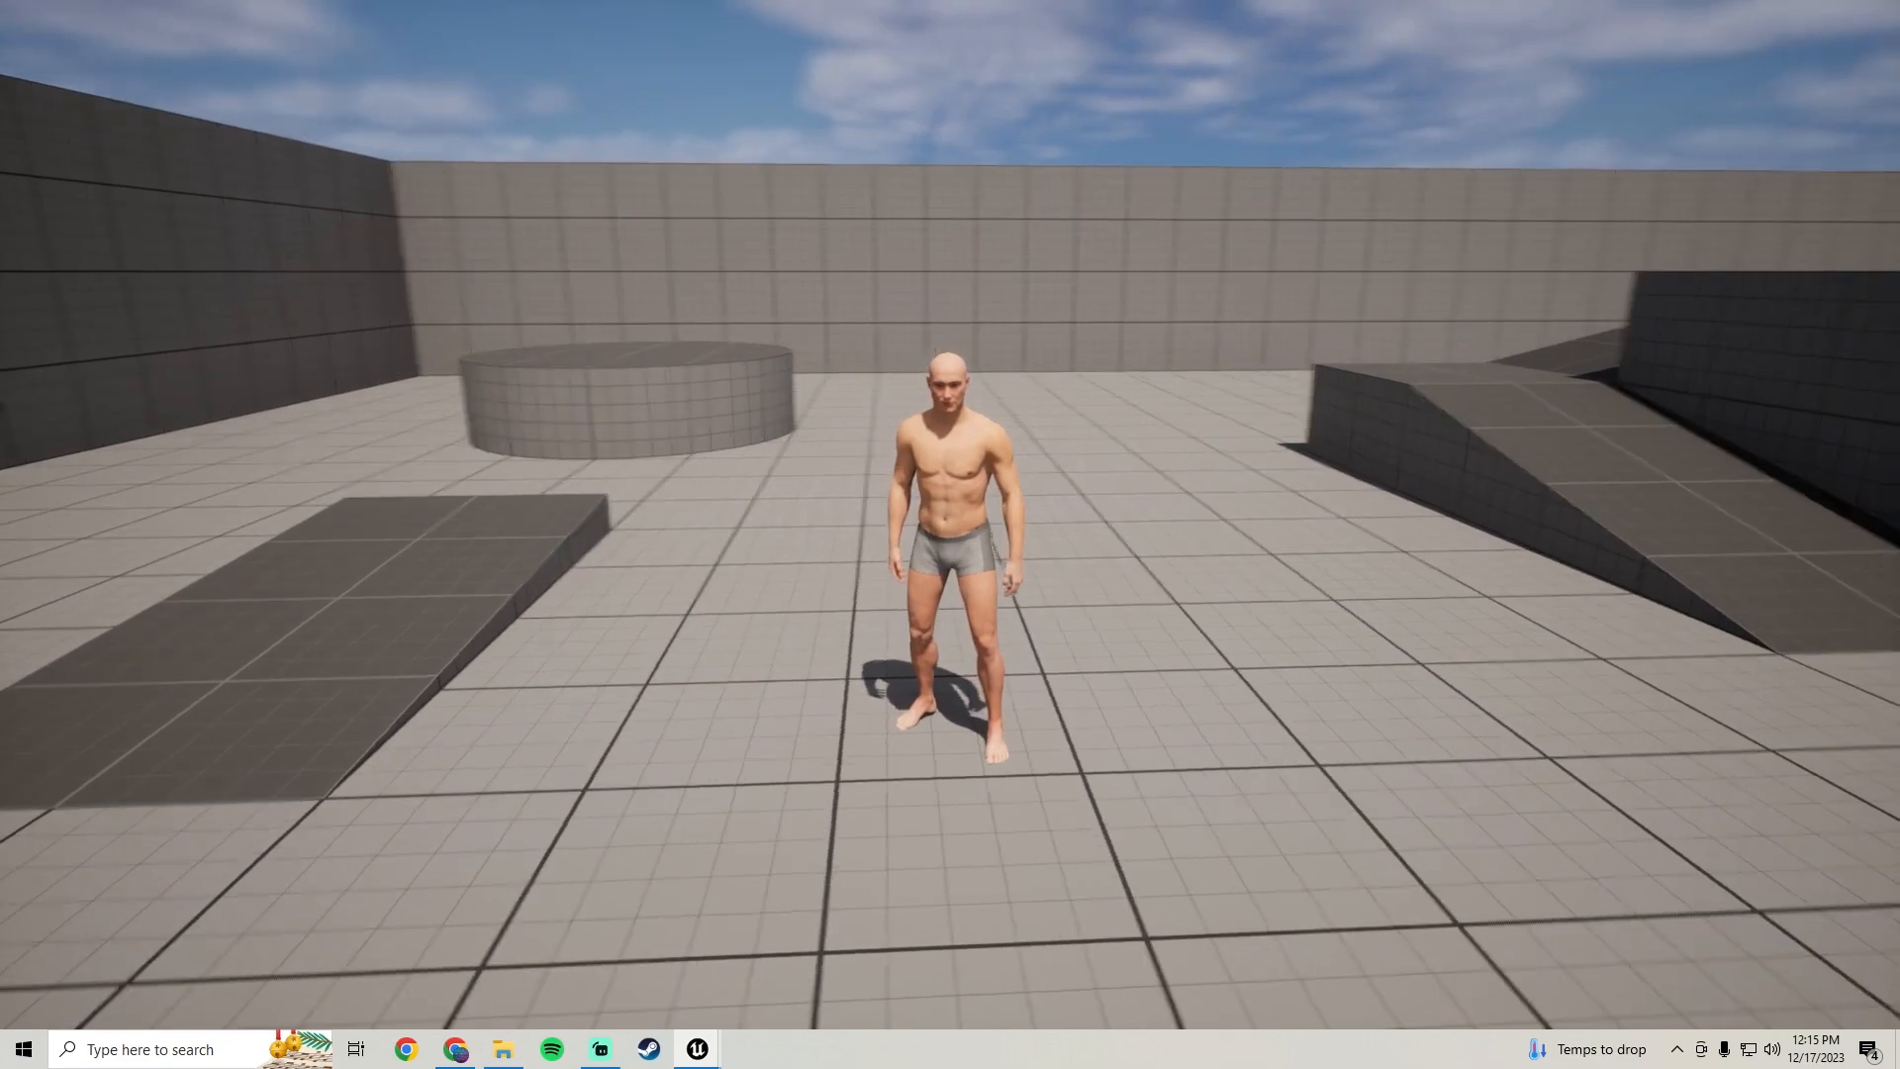
pyautogui.press('w')
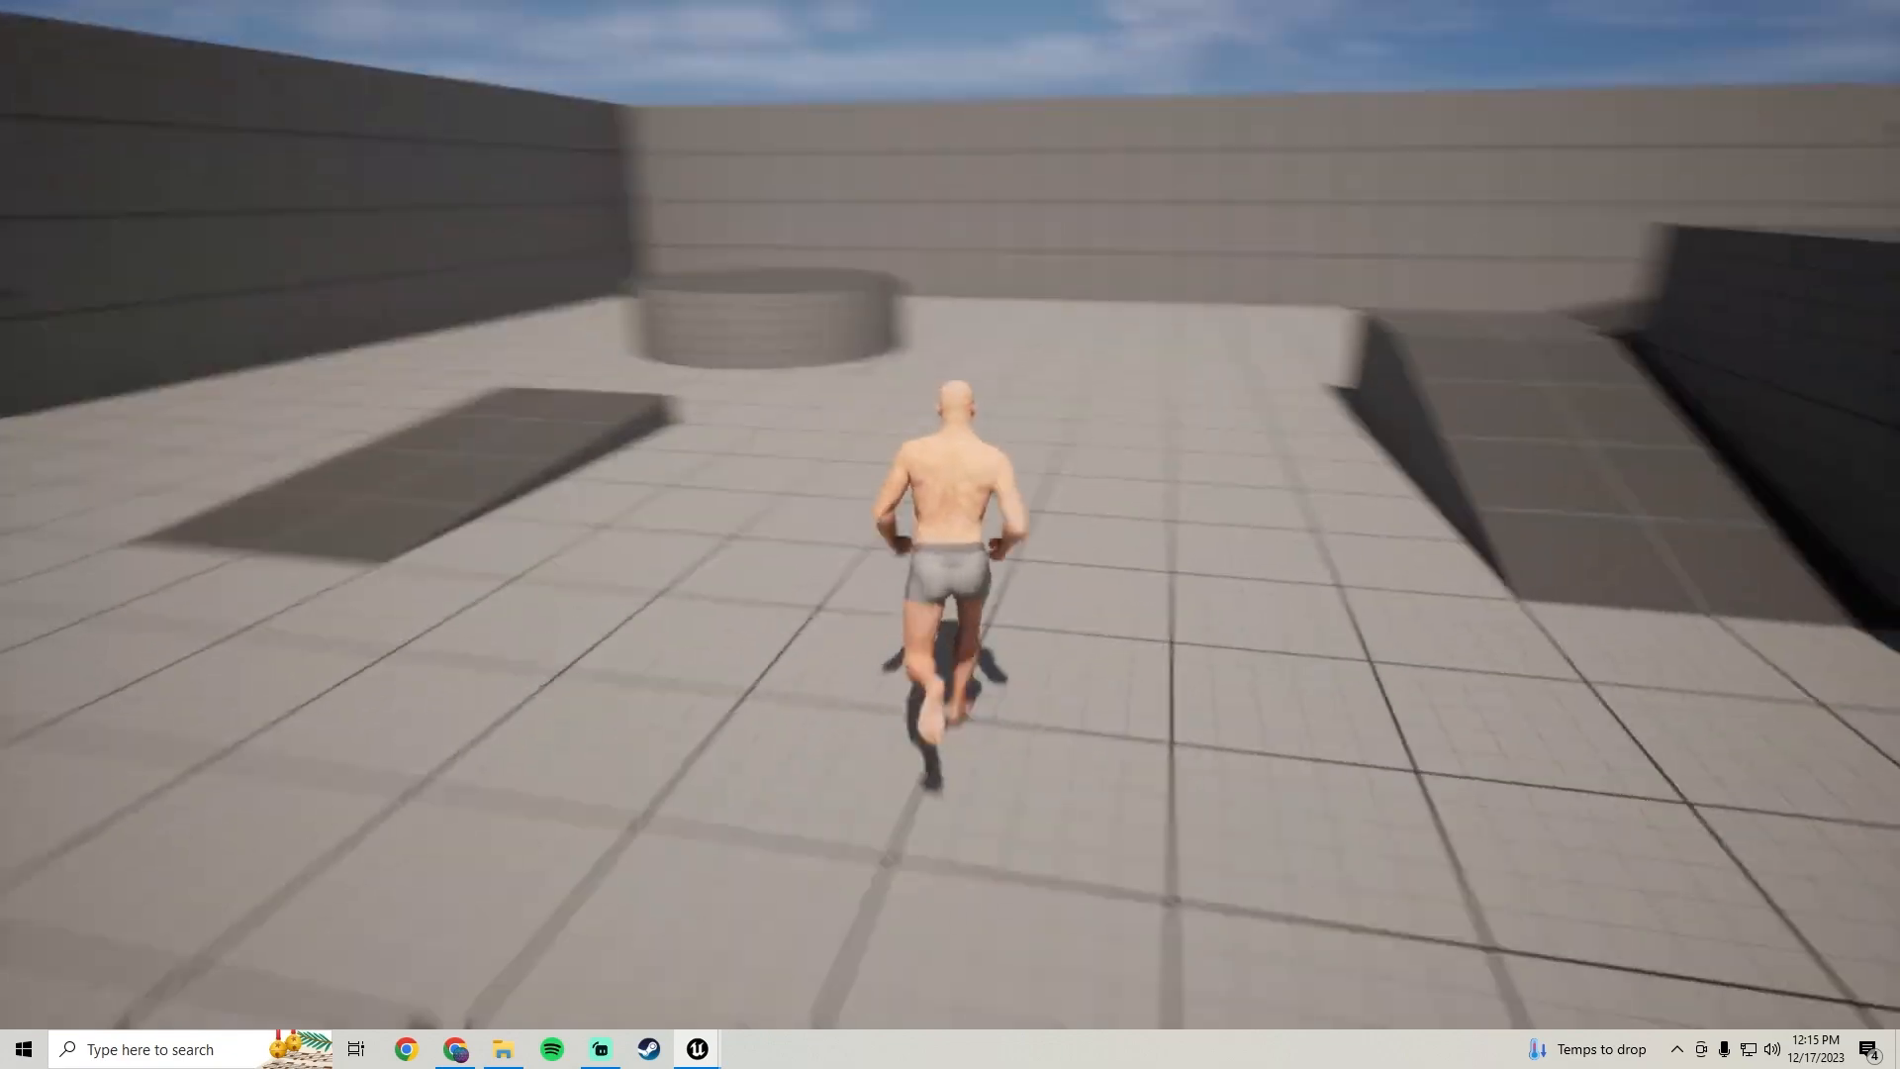
pyautogui.press('s')
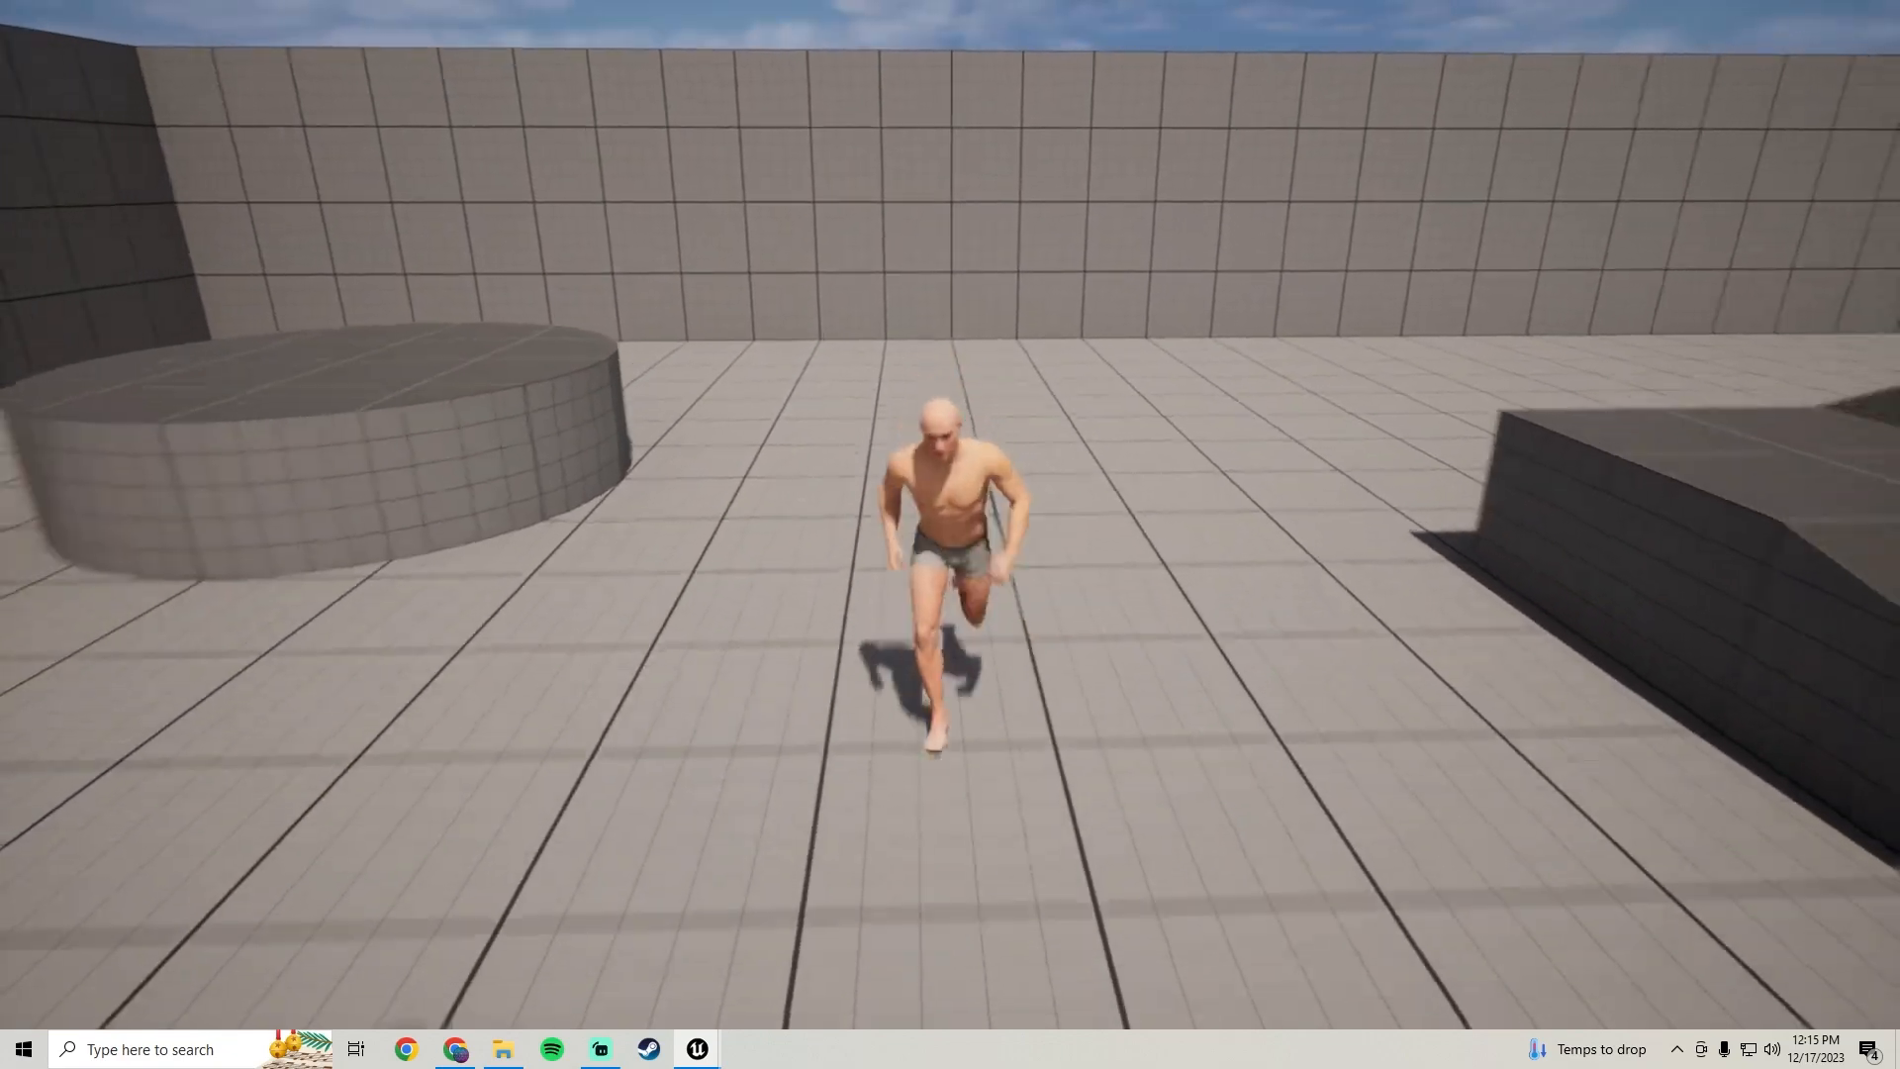